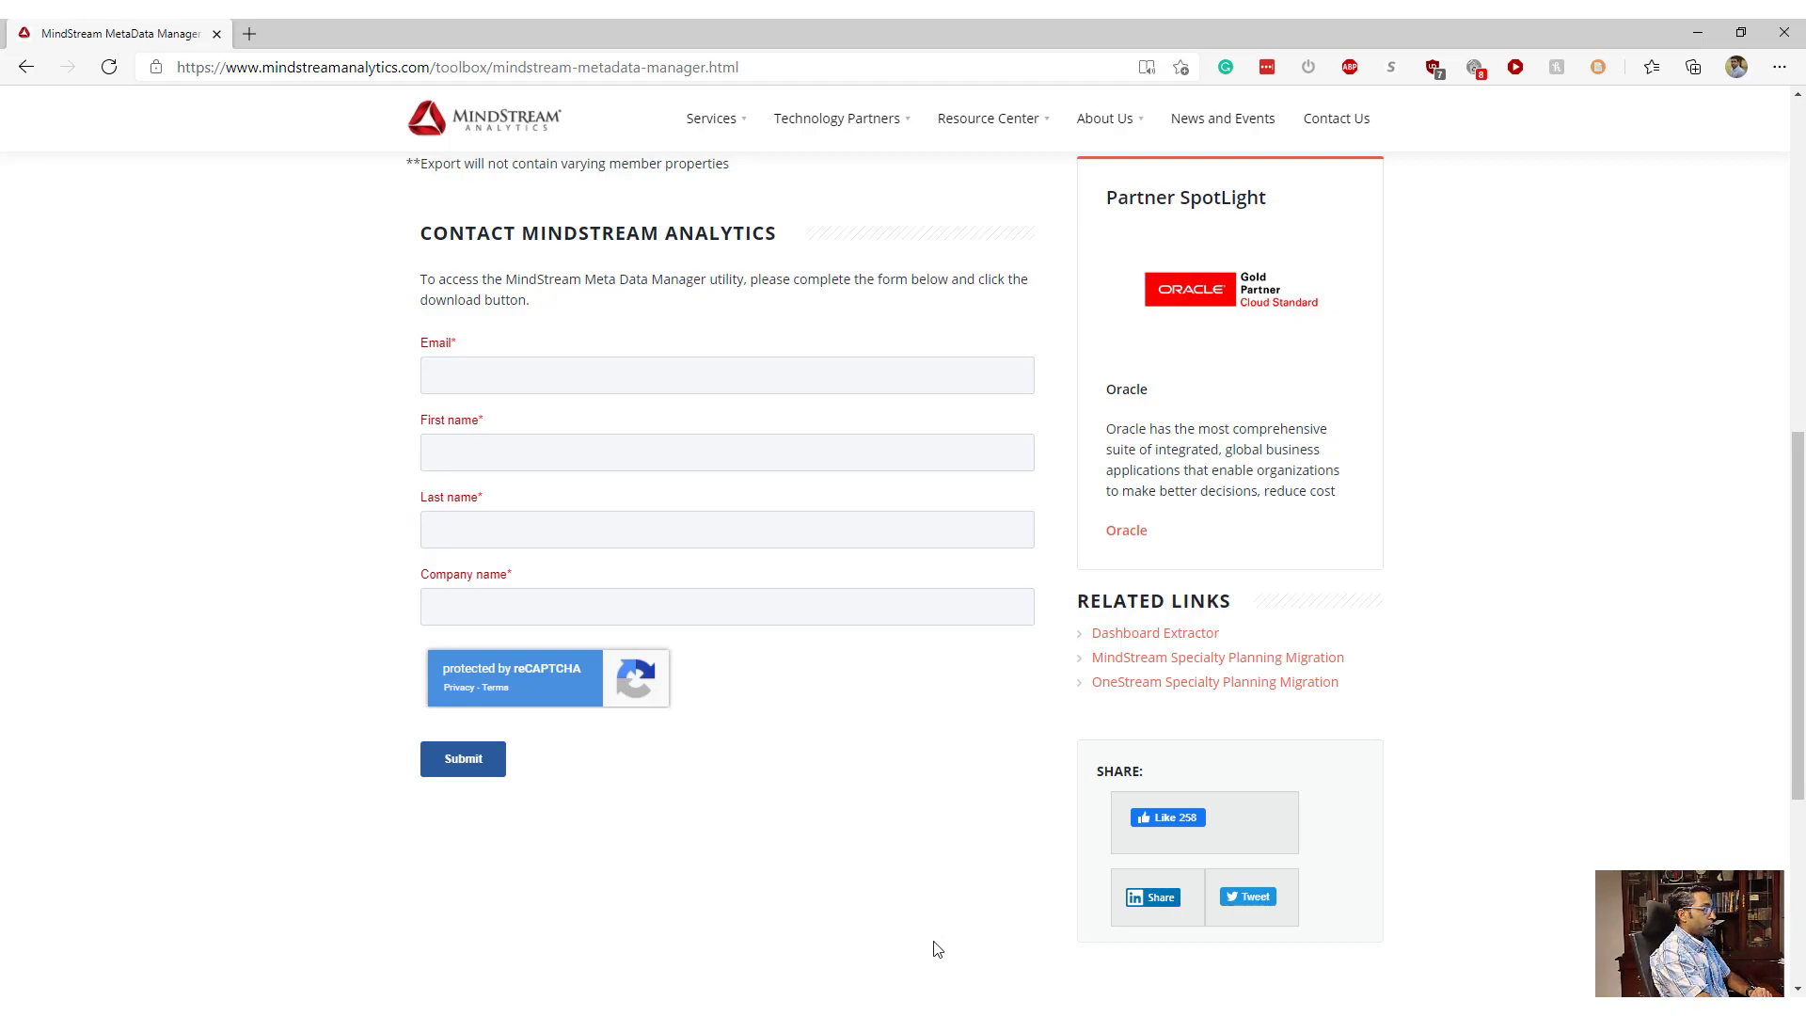
- Switch to OneStream XF, open the application "A very basic sample" and open its Application Load/Extract page
{"action": "key", "text": "alt+Tab"}
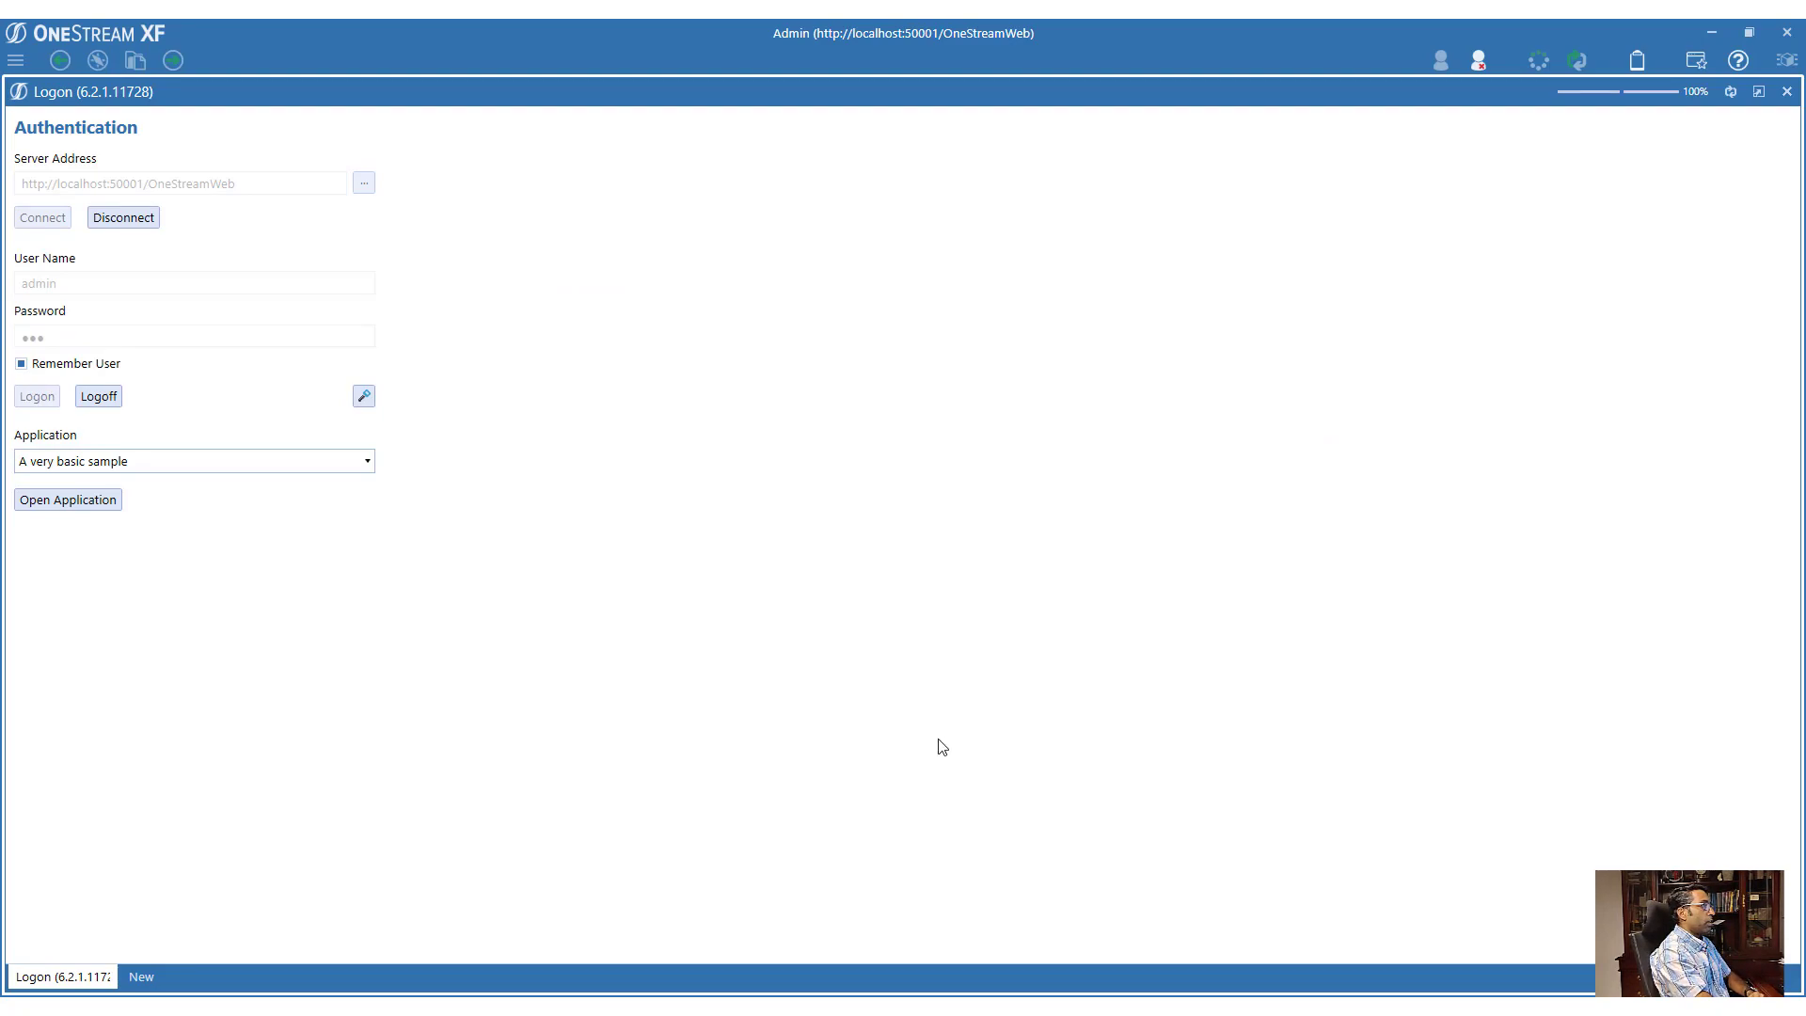
{"action": "left_click", "coordinate": [72, 501]}
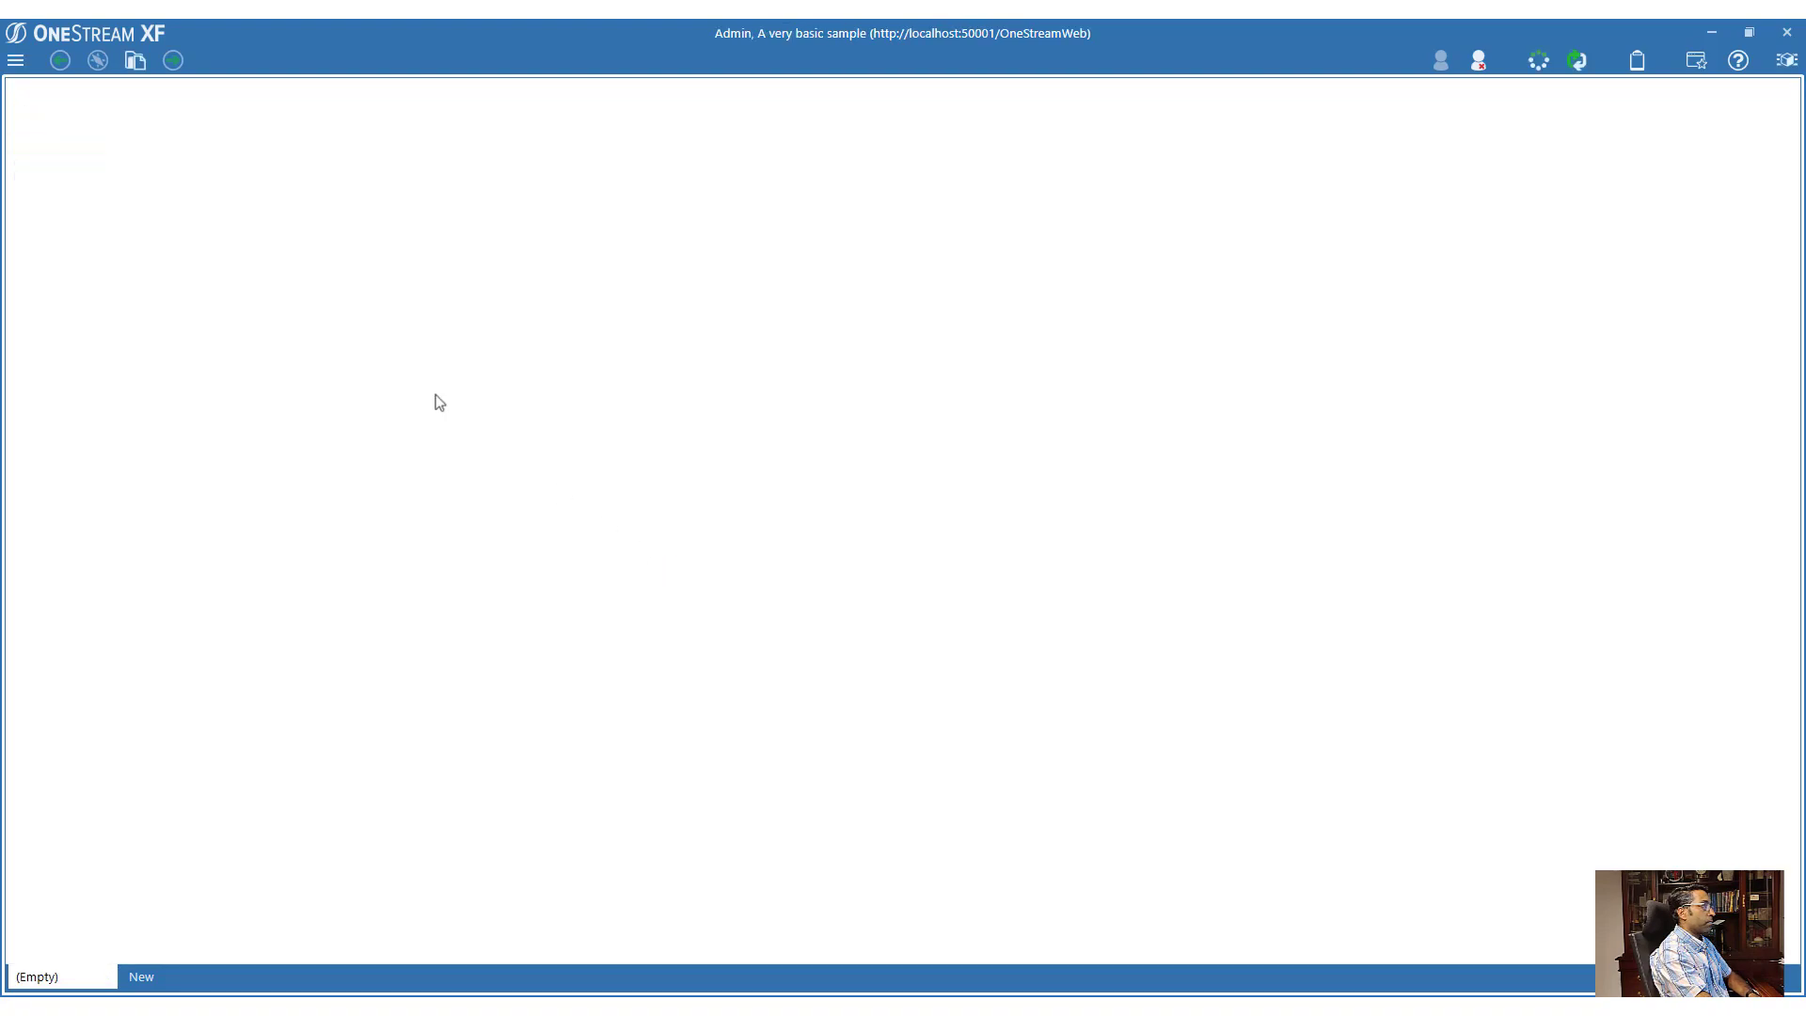
{"action": "left_click", "coordinate": [15, 61]}
{"action": "left_click", "coordinate": [111, 94]}
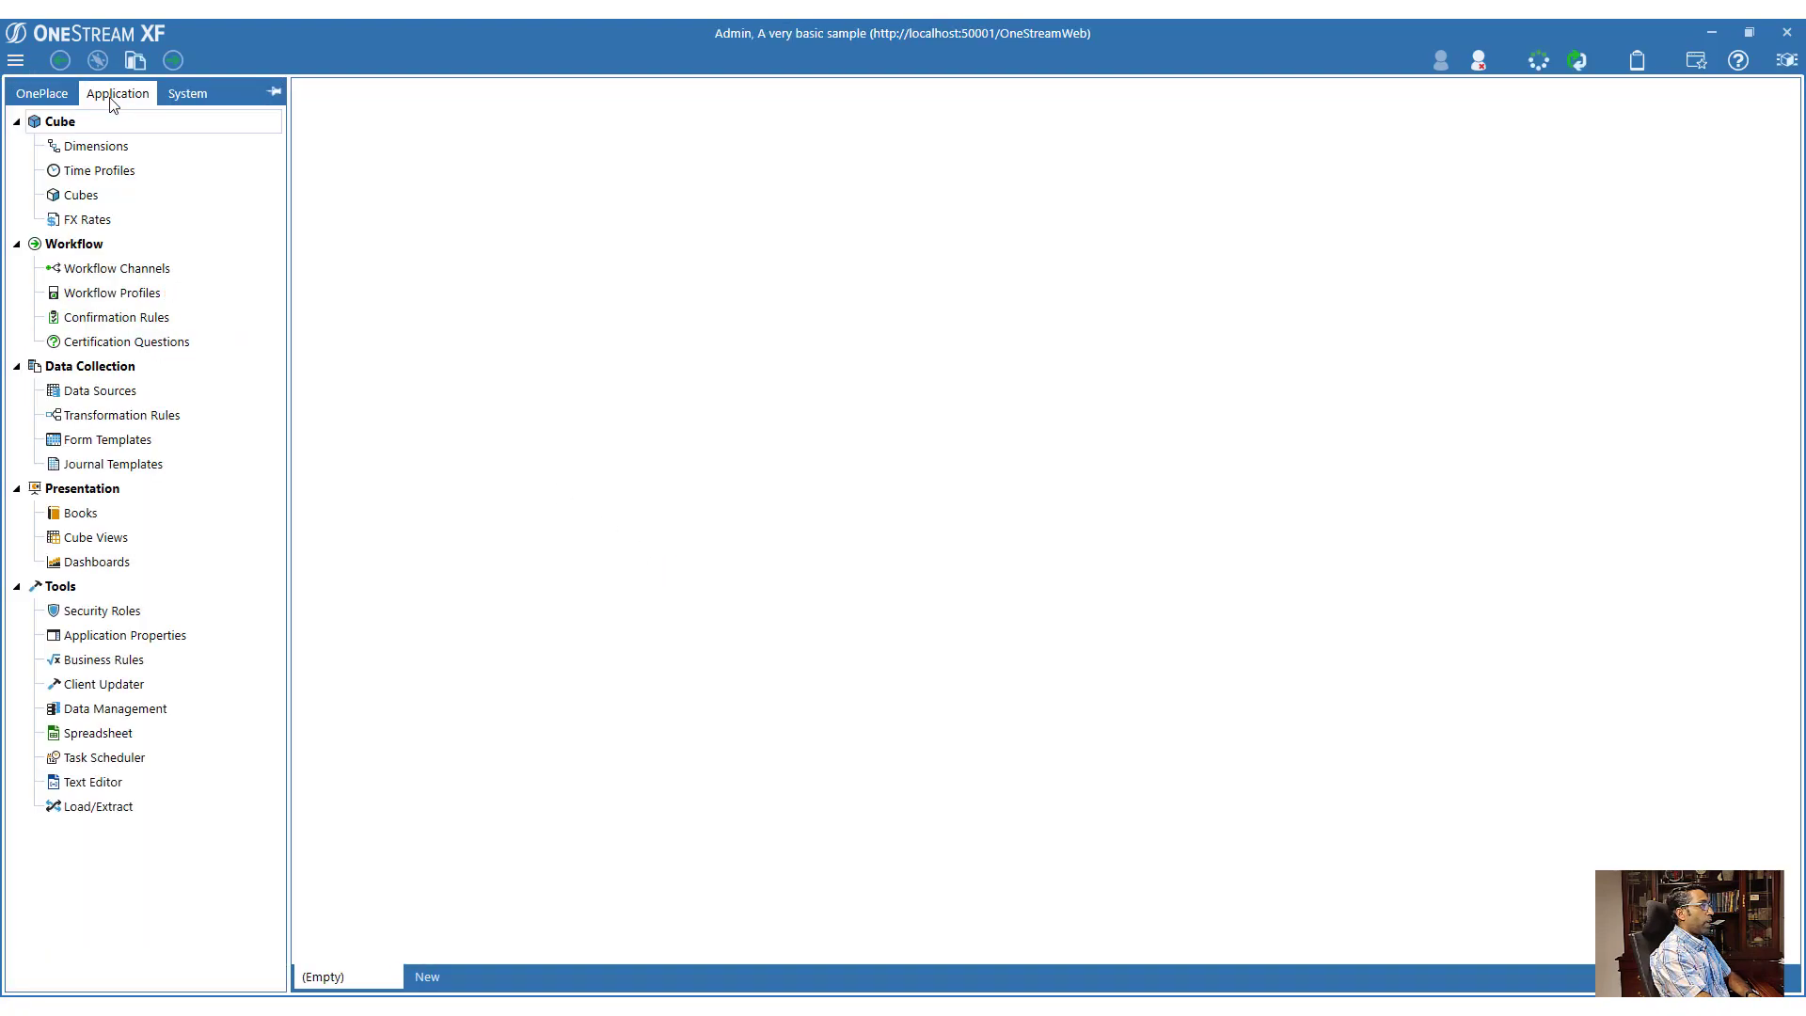
{"action": "left_click", "coordinate": [111, 807]}
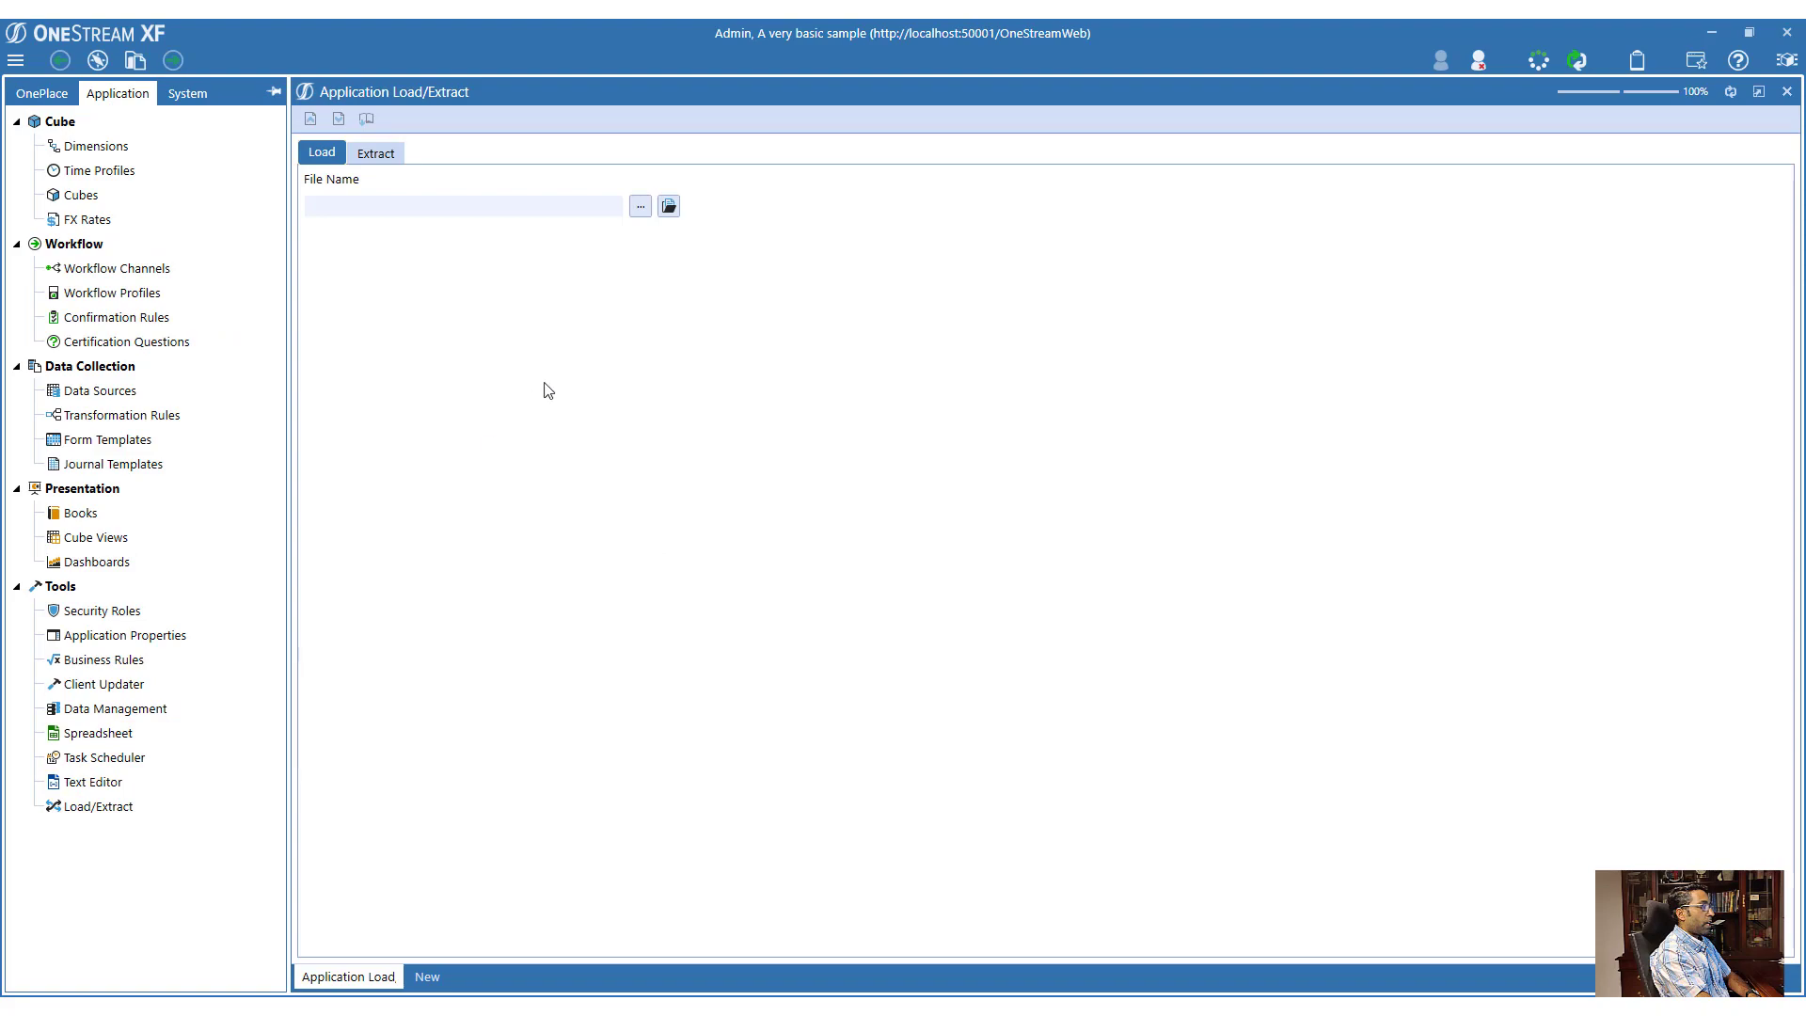
- Load MindStream Metadata Manager.zip into the application from the PV504-SV201 folder under Utils > MindStream Metadata Manager on Citrix Files (S:)
{"action": "left_click", "coordinate": [354, 209]}
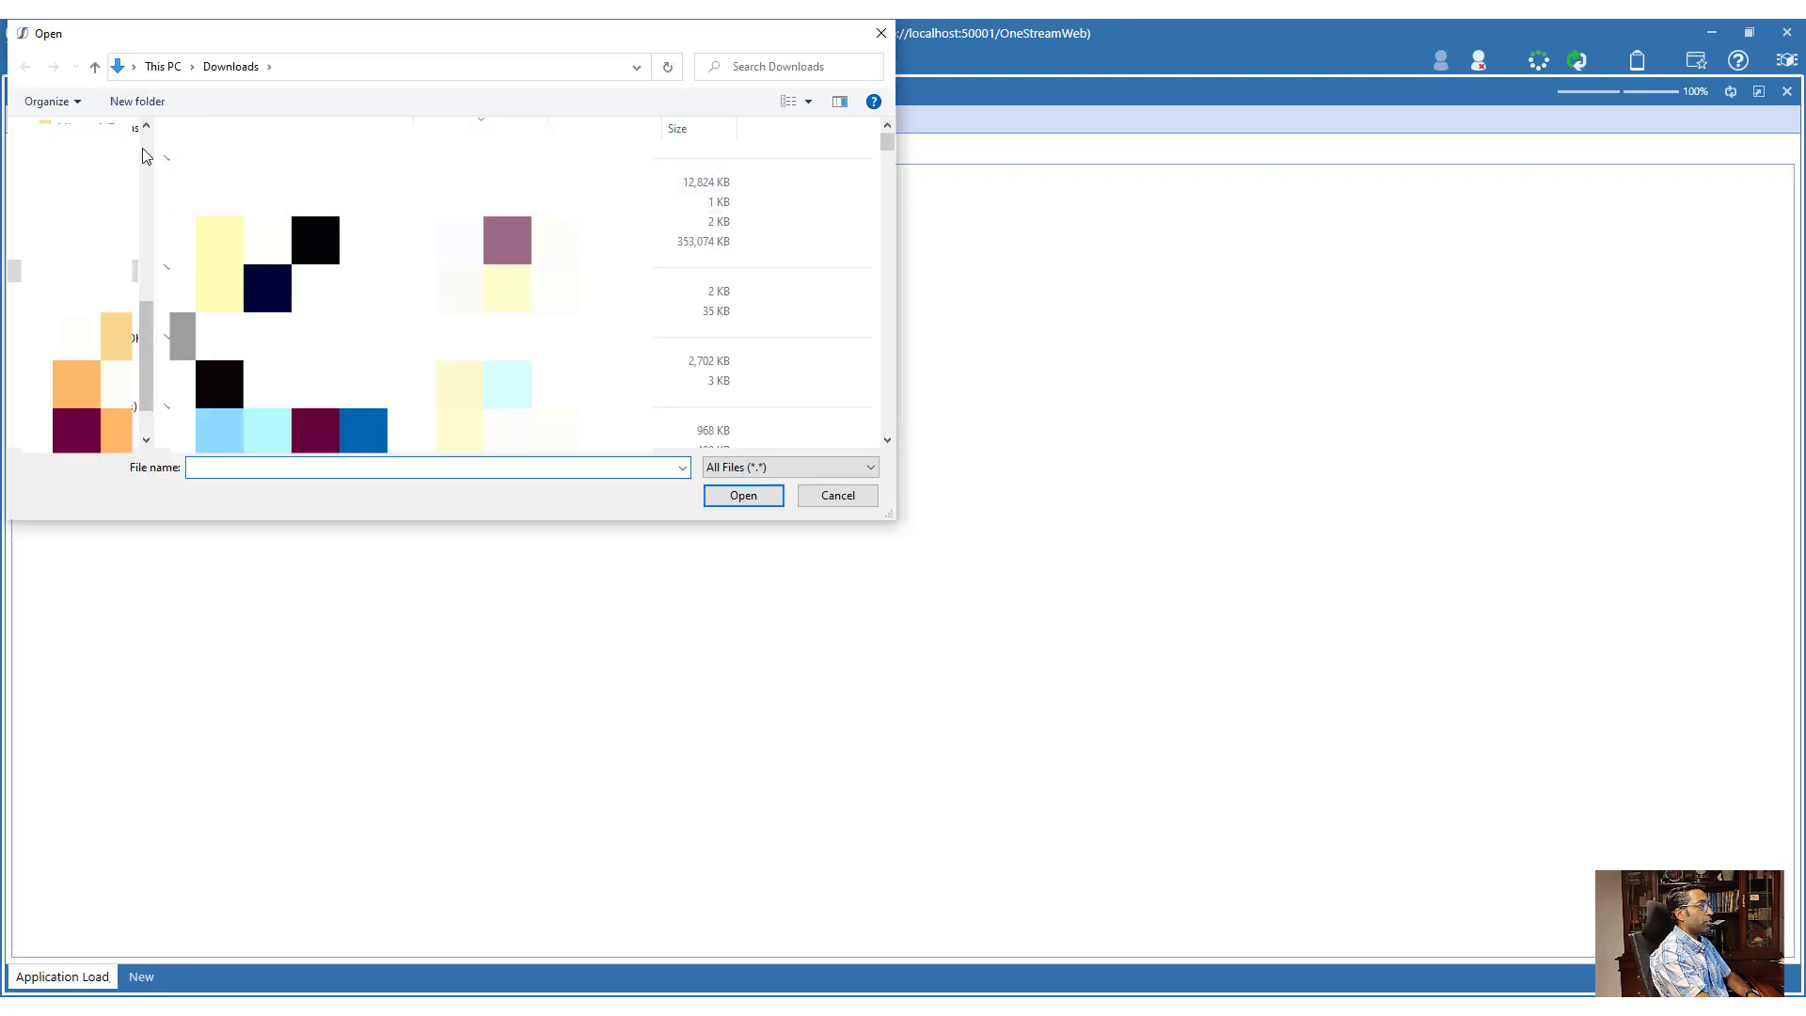
{"action": "scroll", "coordinate": [143, 148], "scroll_direction": "up", "scroll_amount": 5}
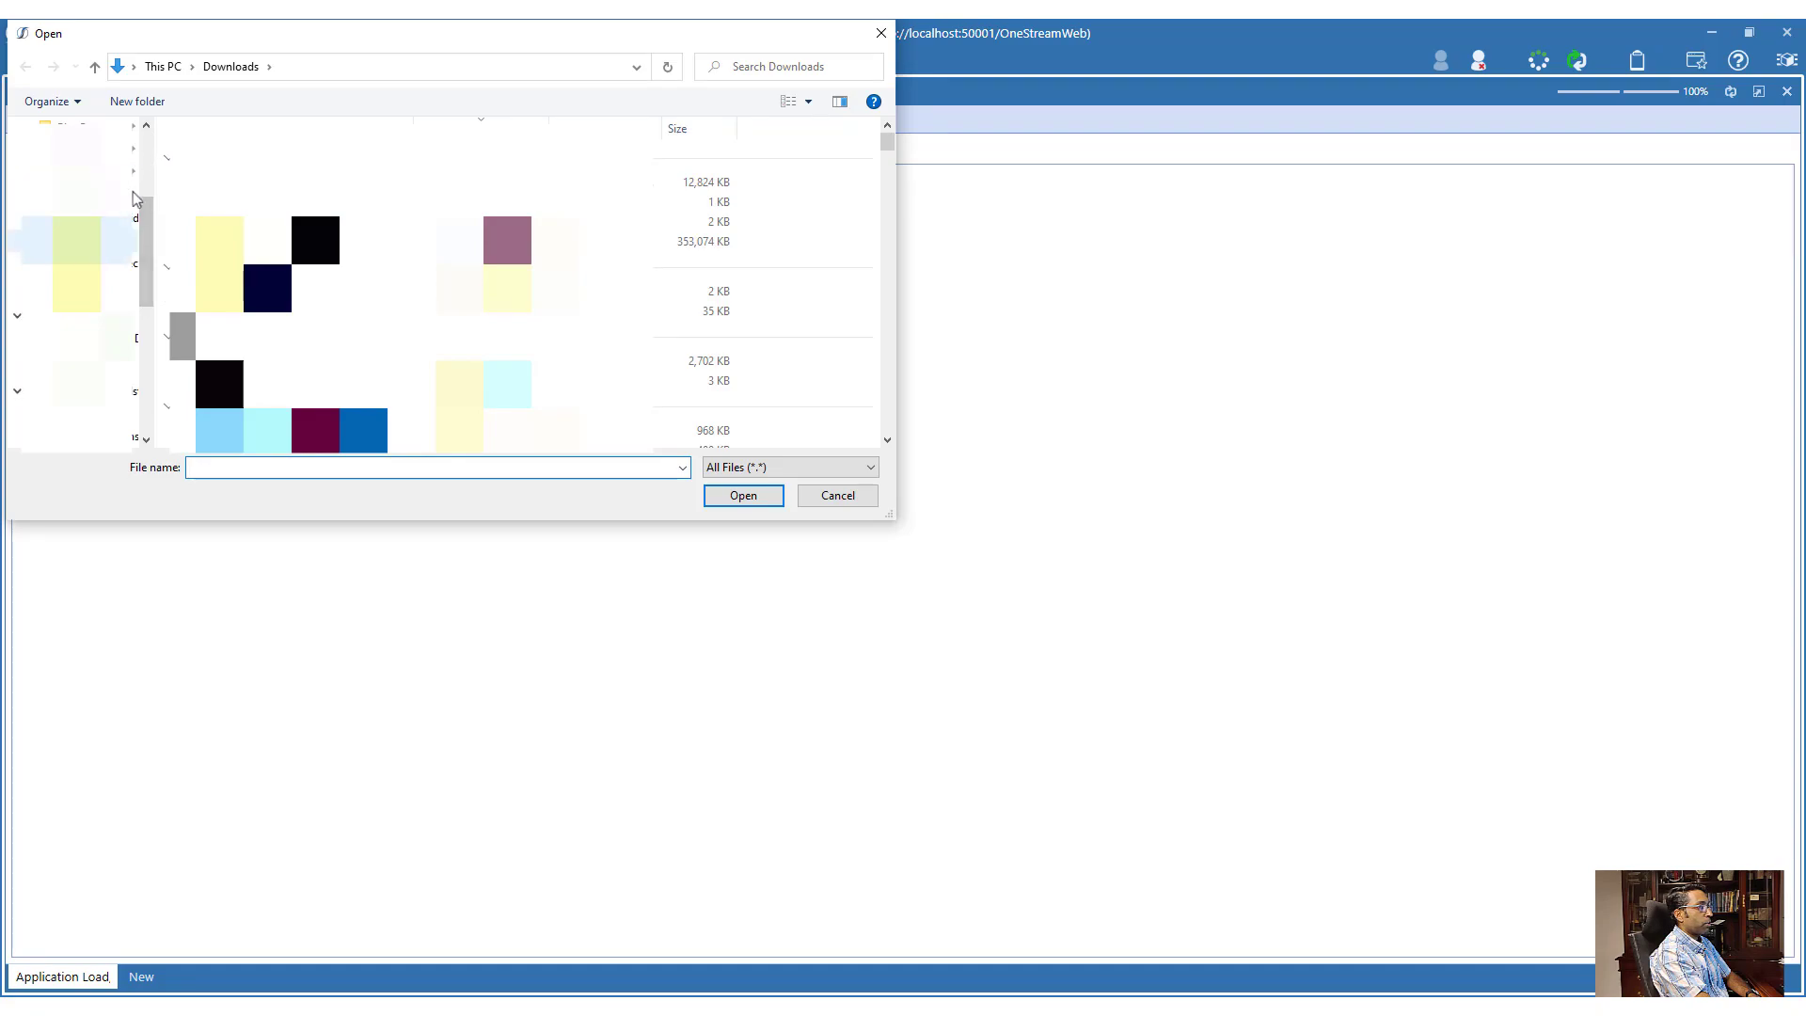
{"action": "left_click", "coordinate": [83, 264]}
{"action": "left_click", "coordinate": [349, 67]}
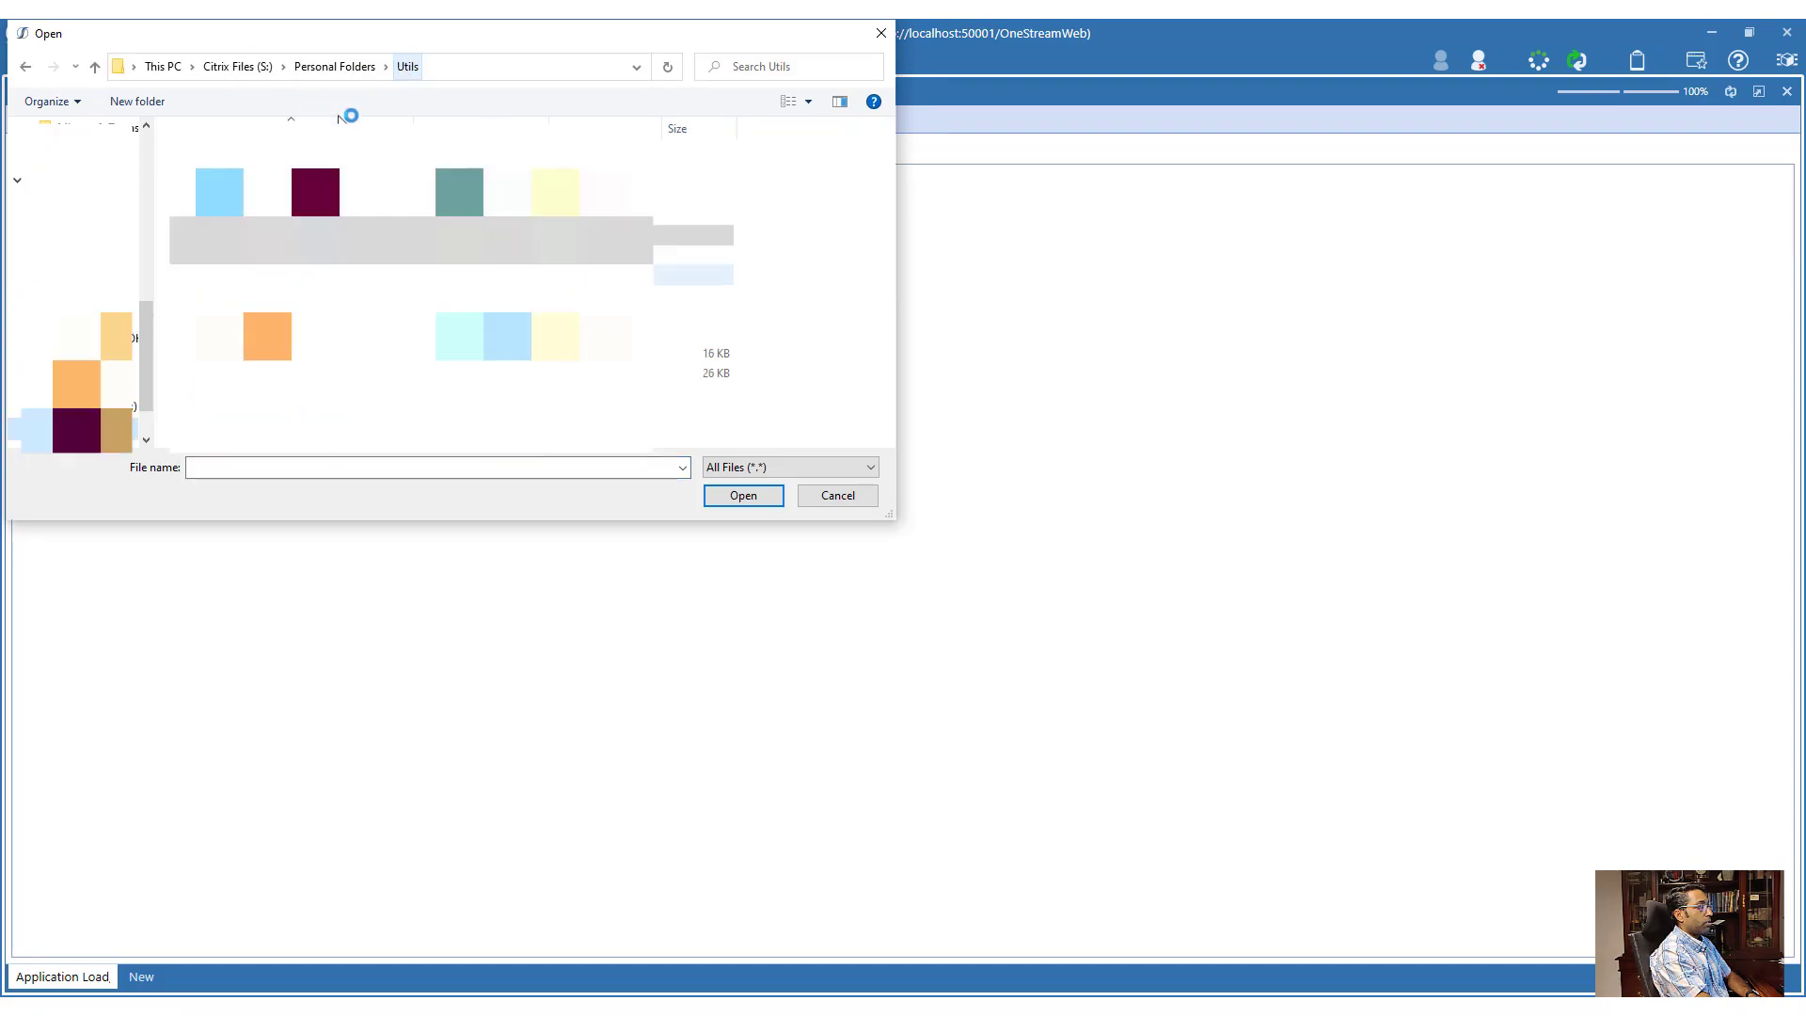
{"action": "double_click", "coordinate": [513, 215]}
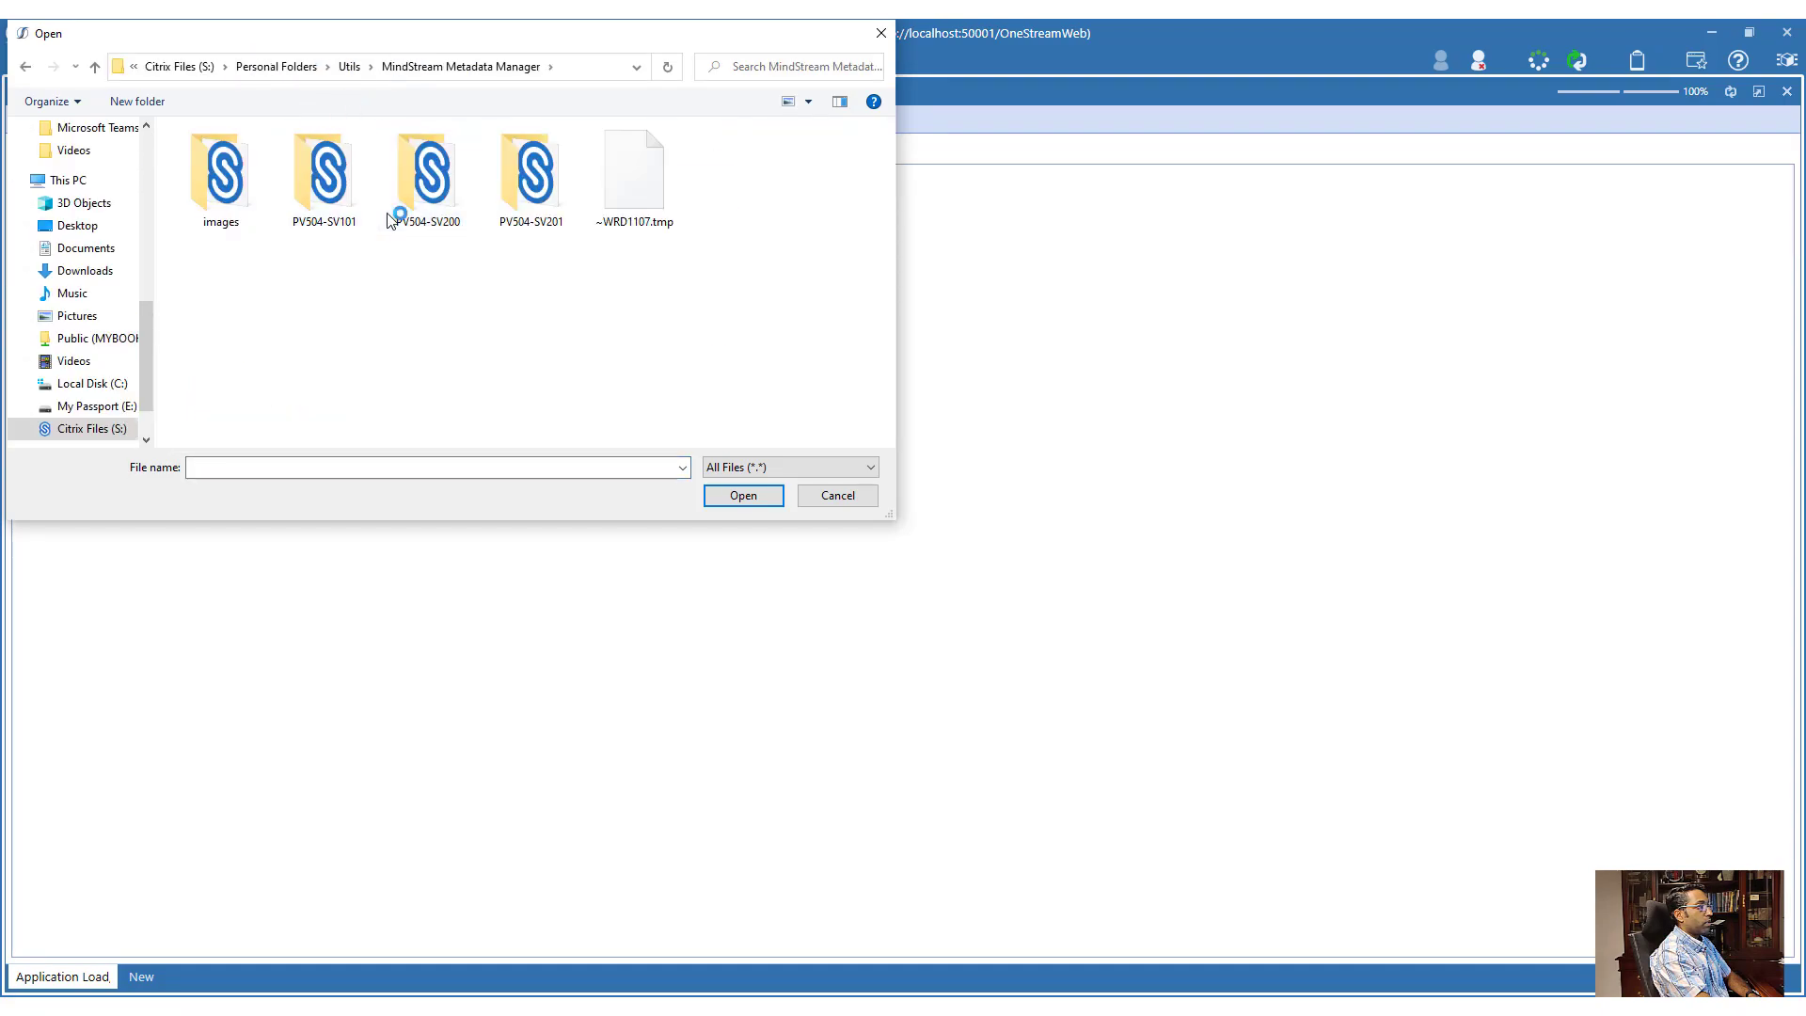
{"action": "double_click", "coordinate": [512, 215]}
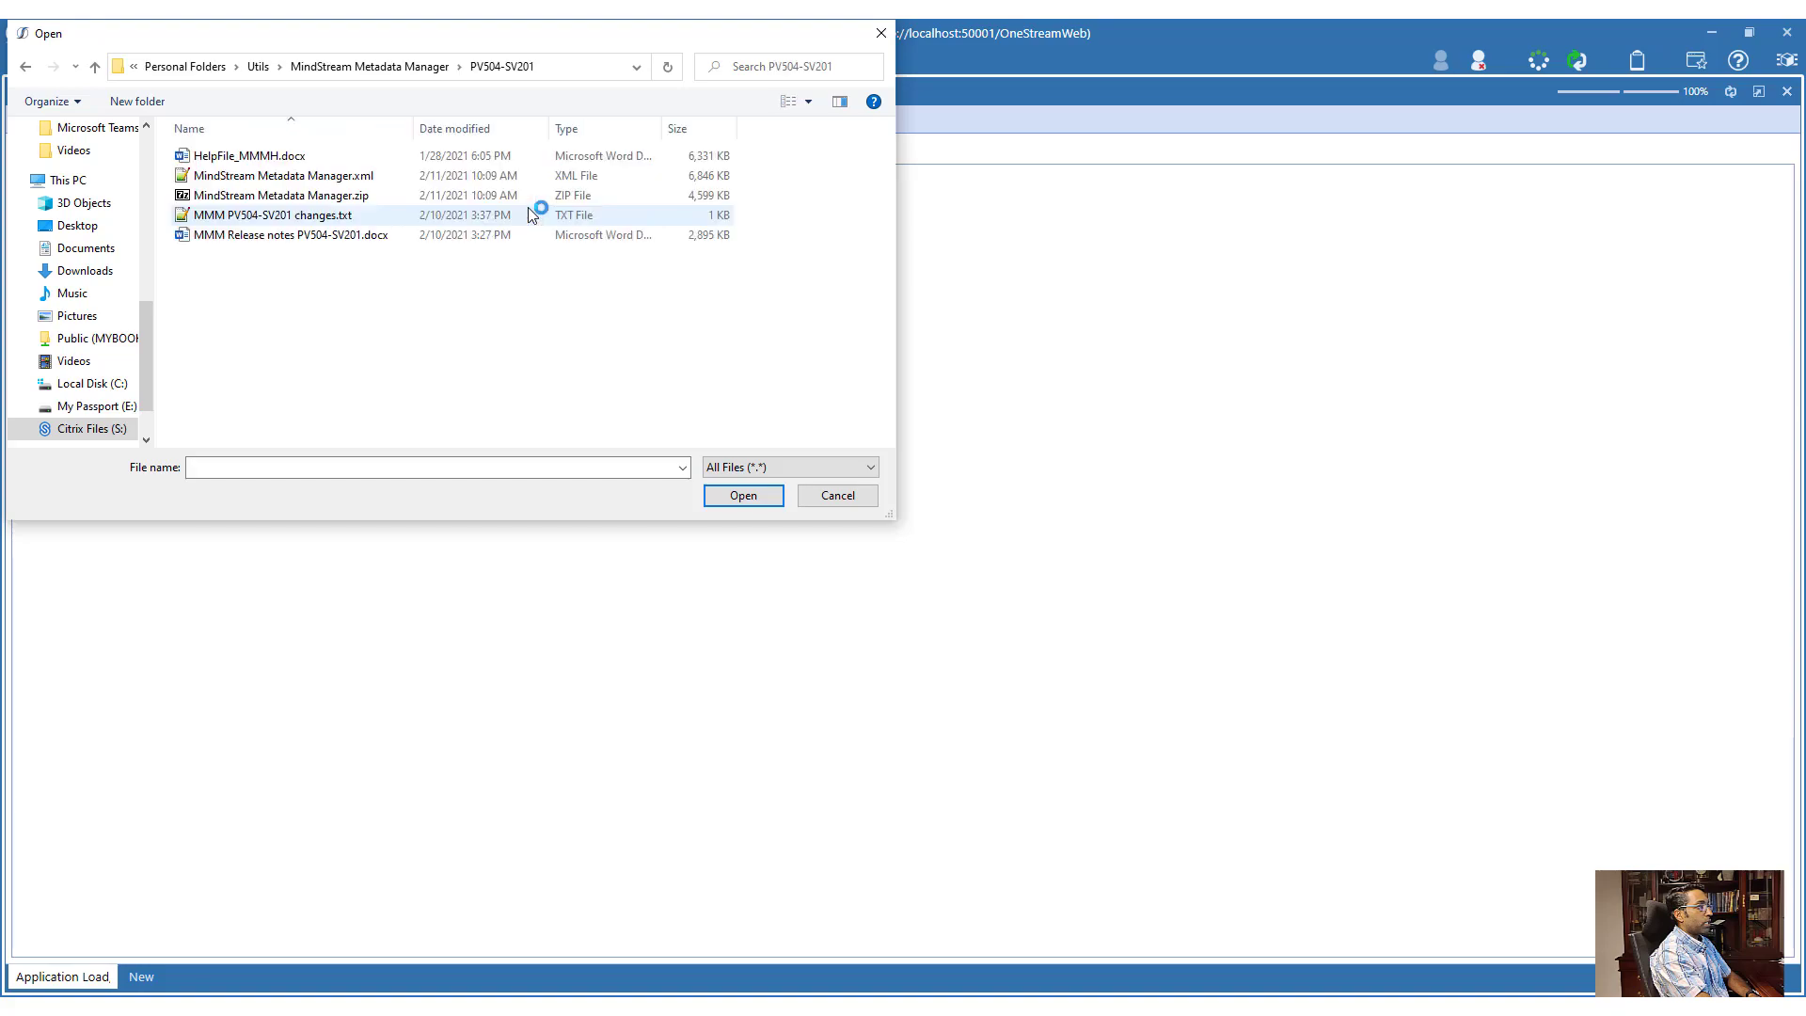
{"action": "double_click", "coordinate": [360, 197]}
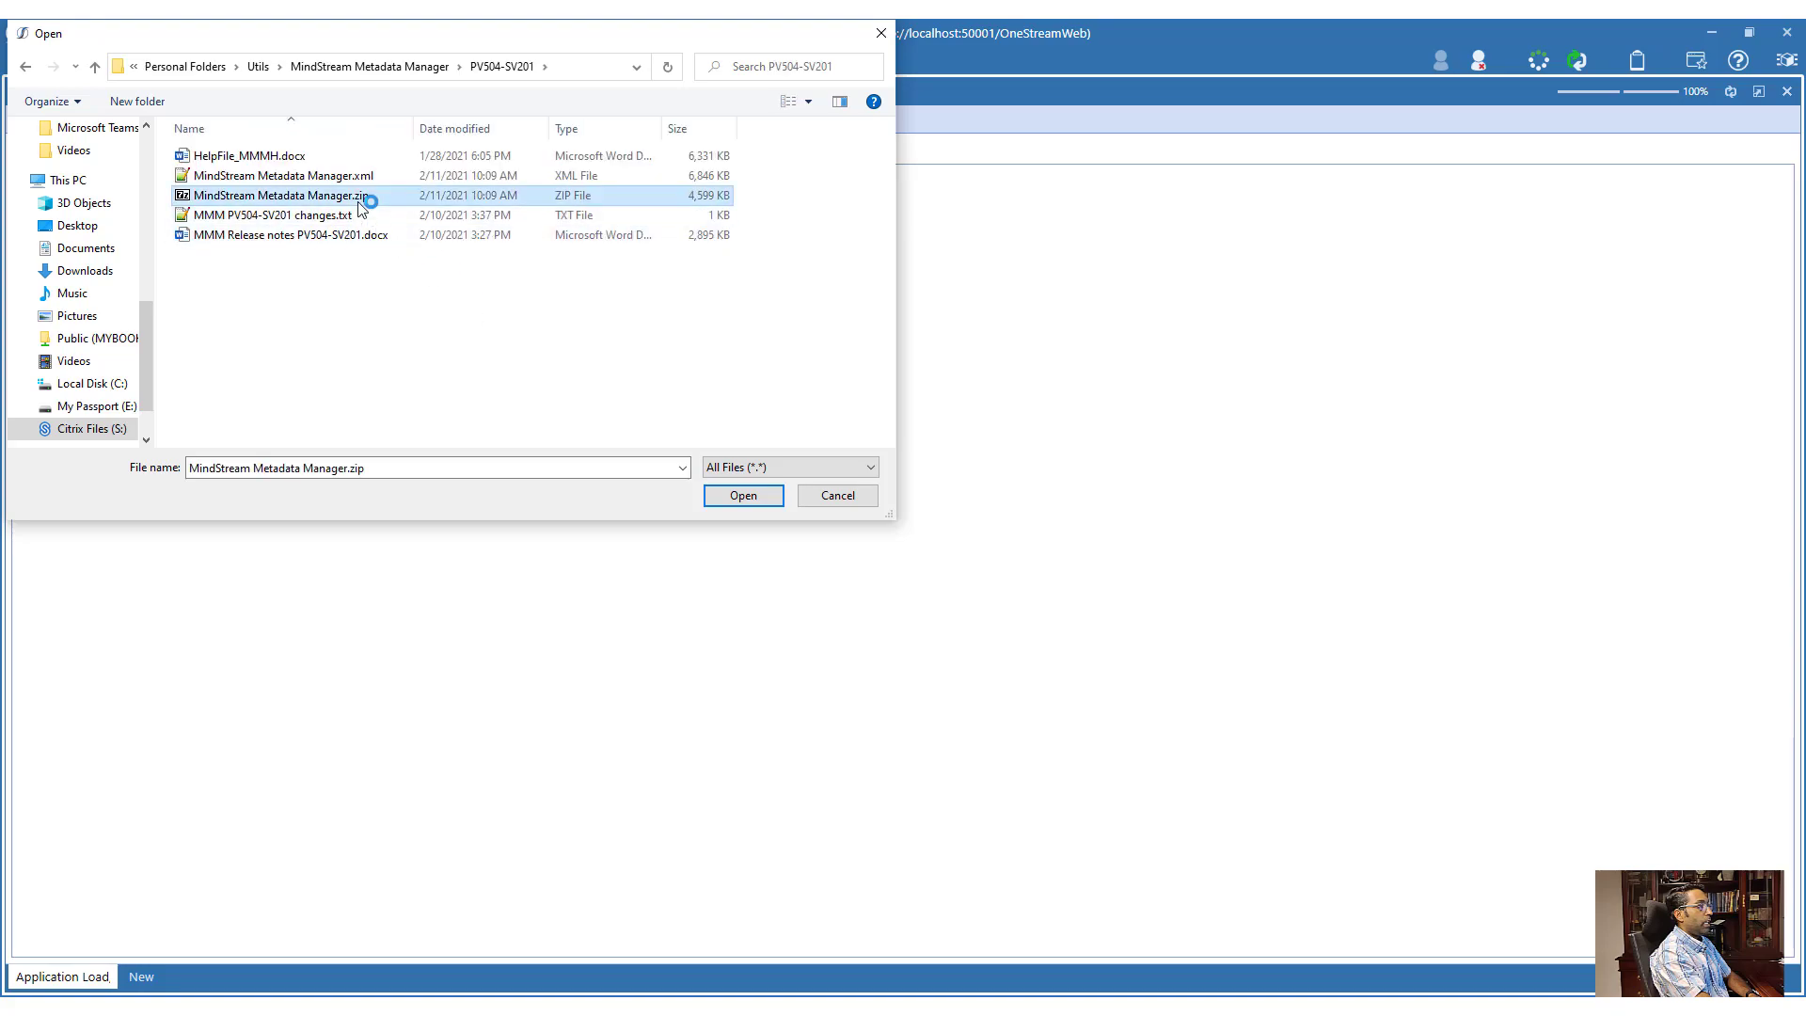
{"action": "left_click", "coordinate": [743, 496]}
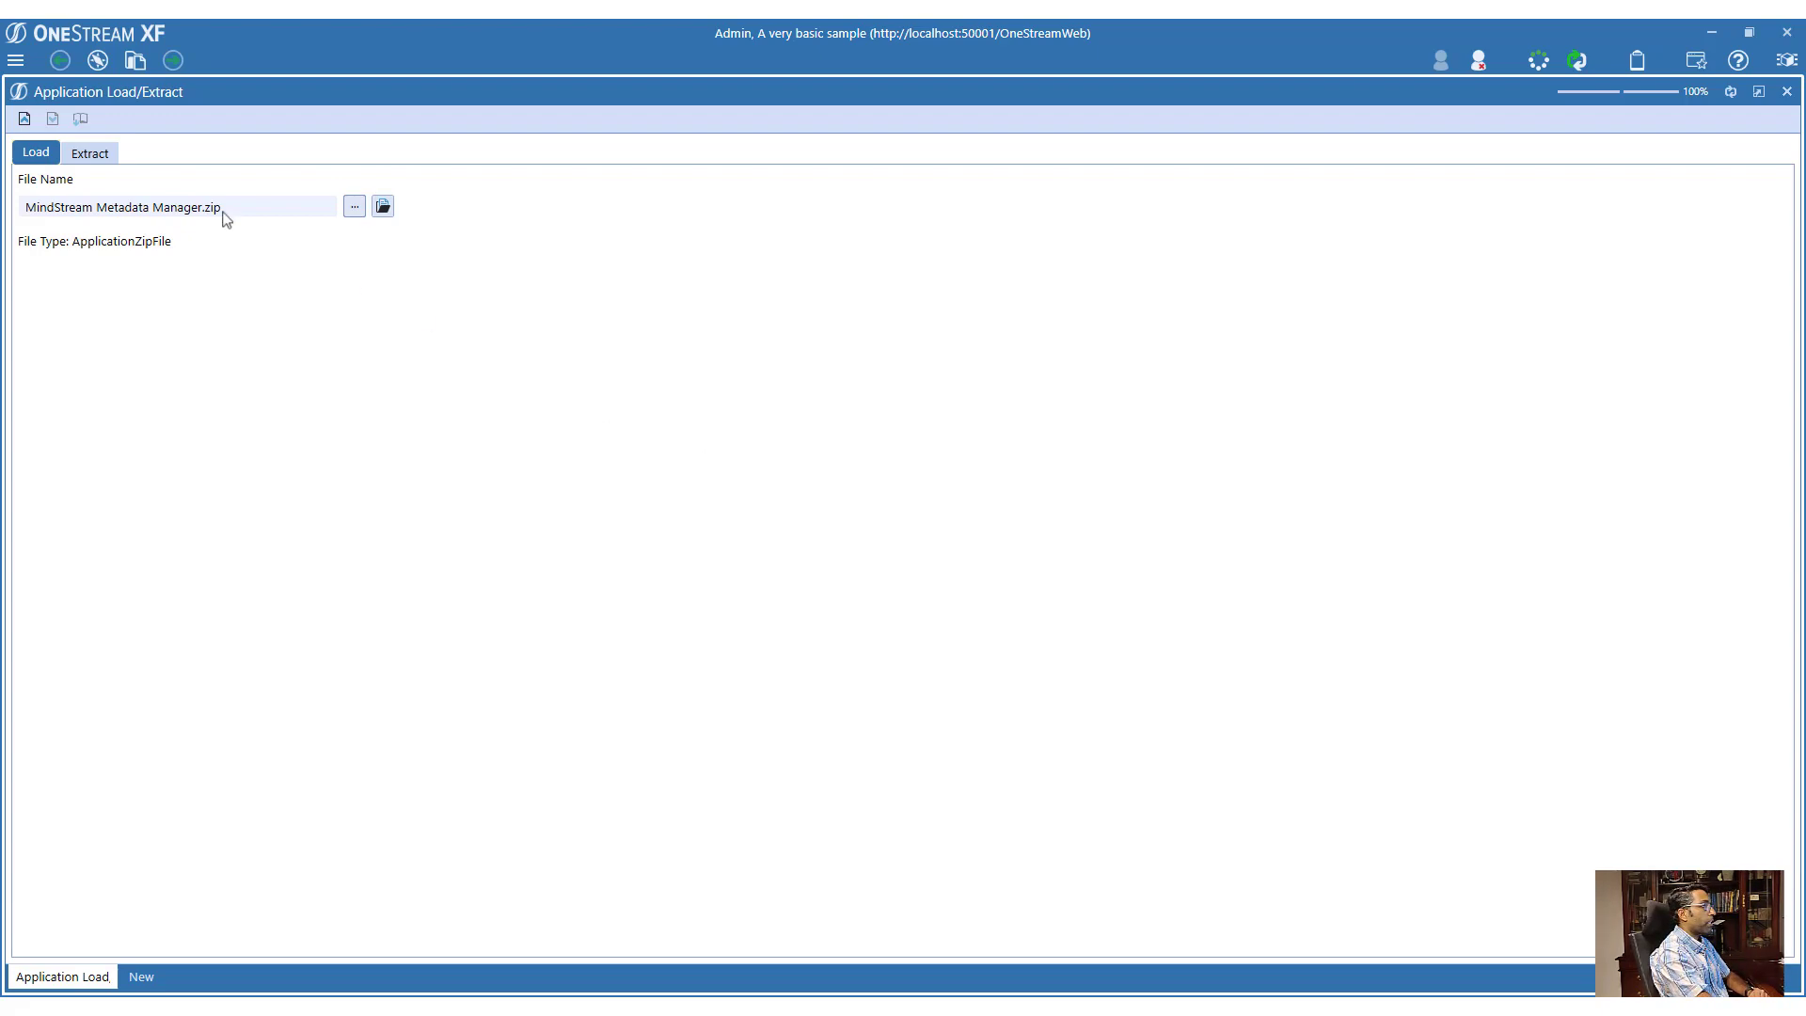
{"action": "left_click", "coordinate": [26, 118]}
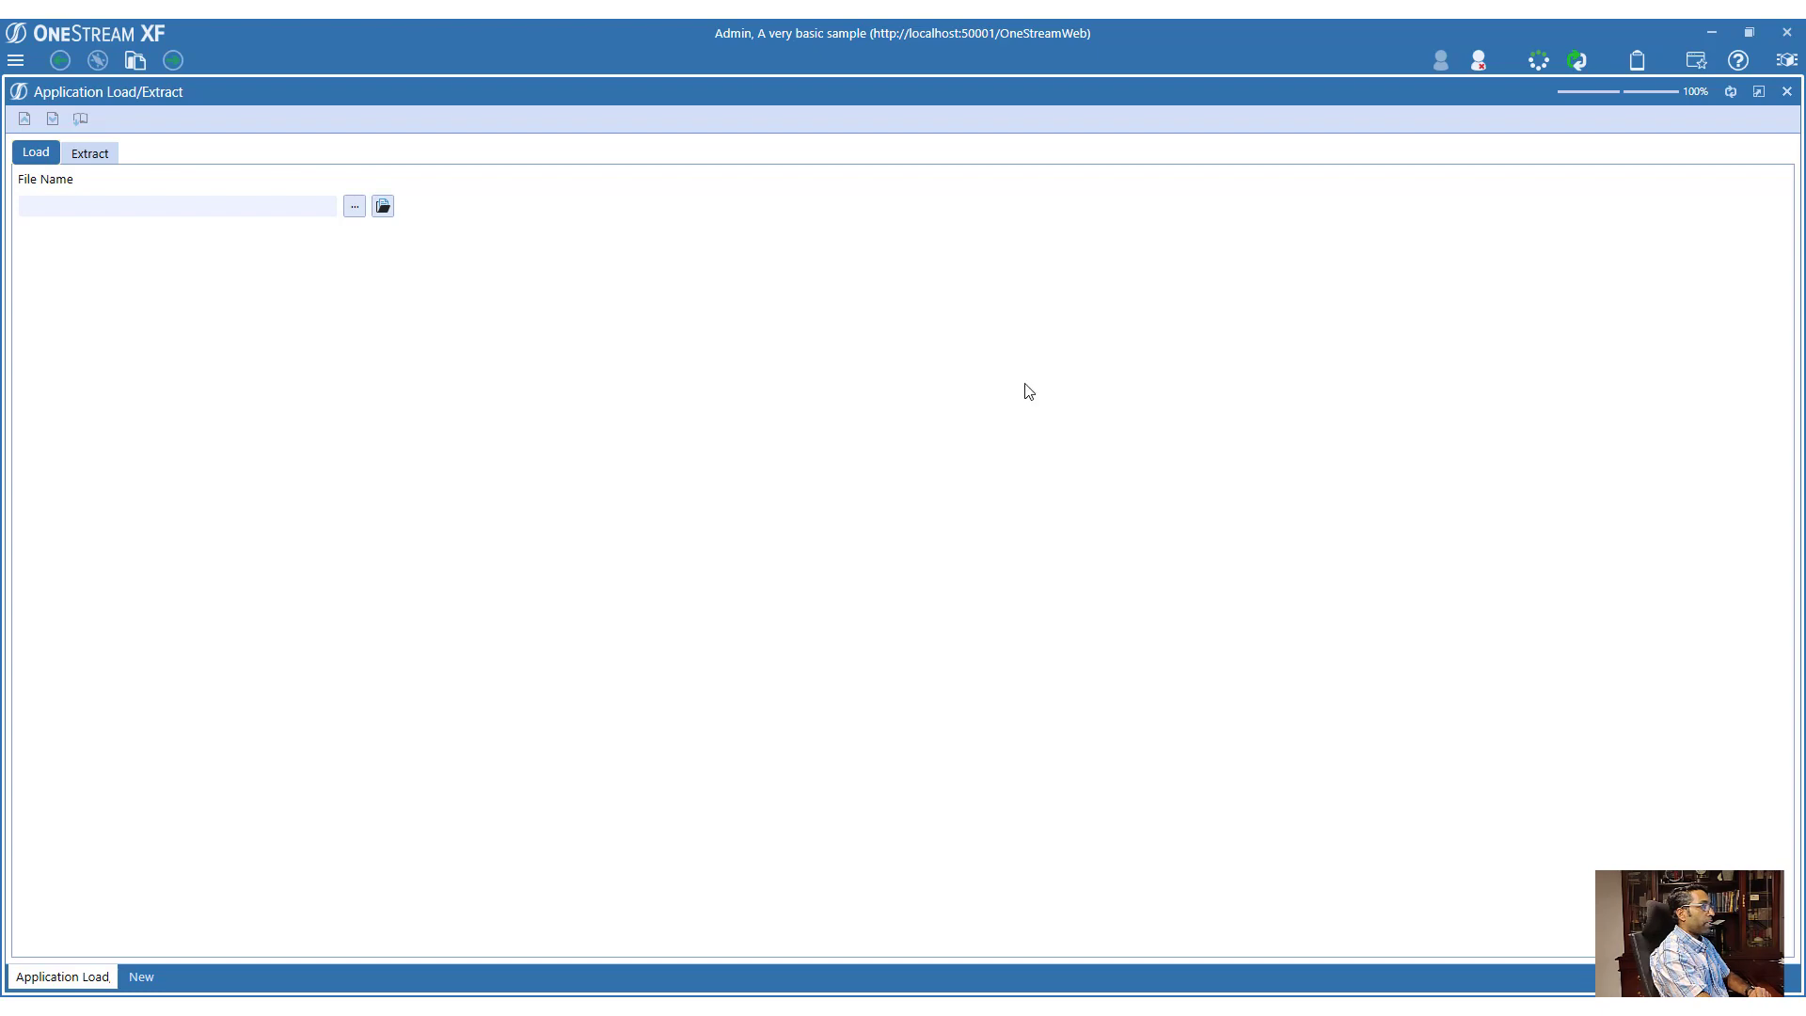
- Open the Metadata Manager (MMM) dashboard and set up the required solution tables, running the table setup twice
{"action": "left_click", "coordinate": [15, 60]}
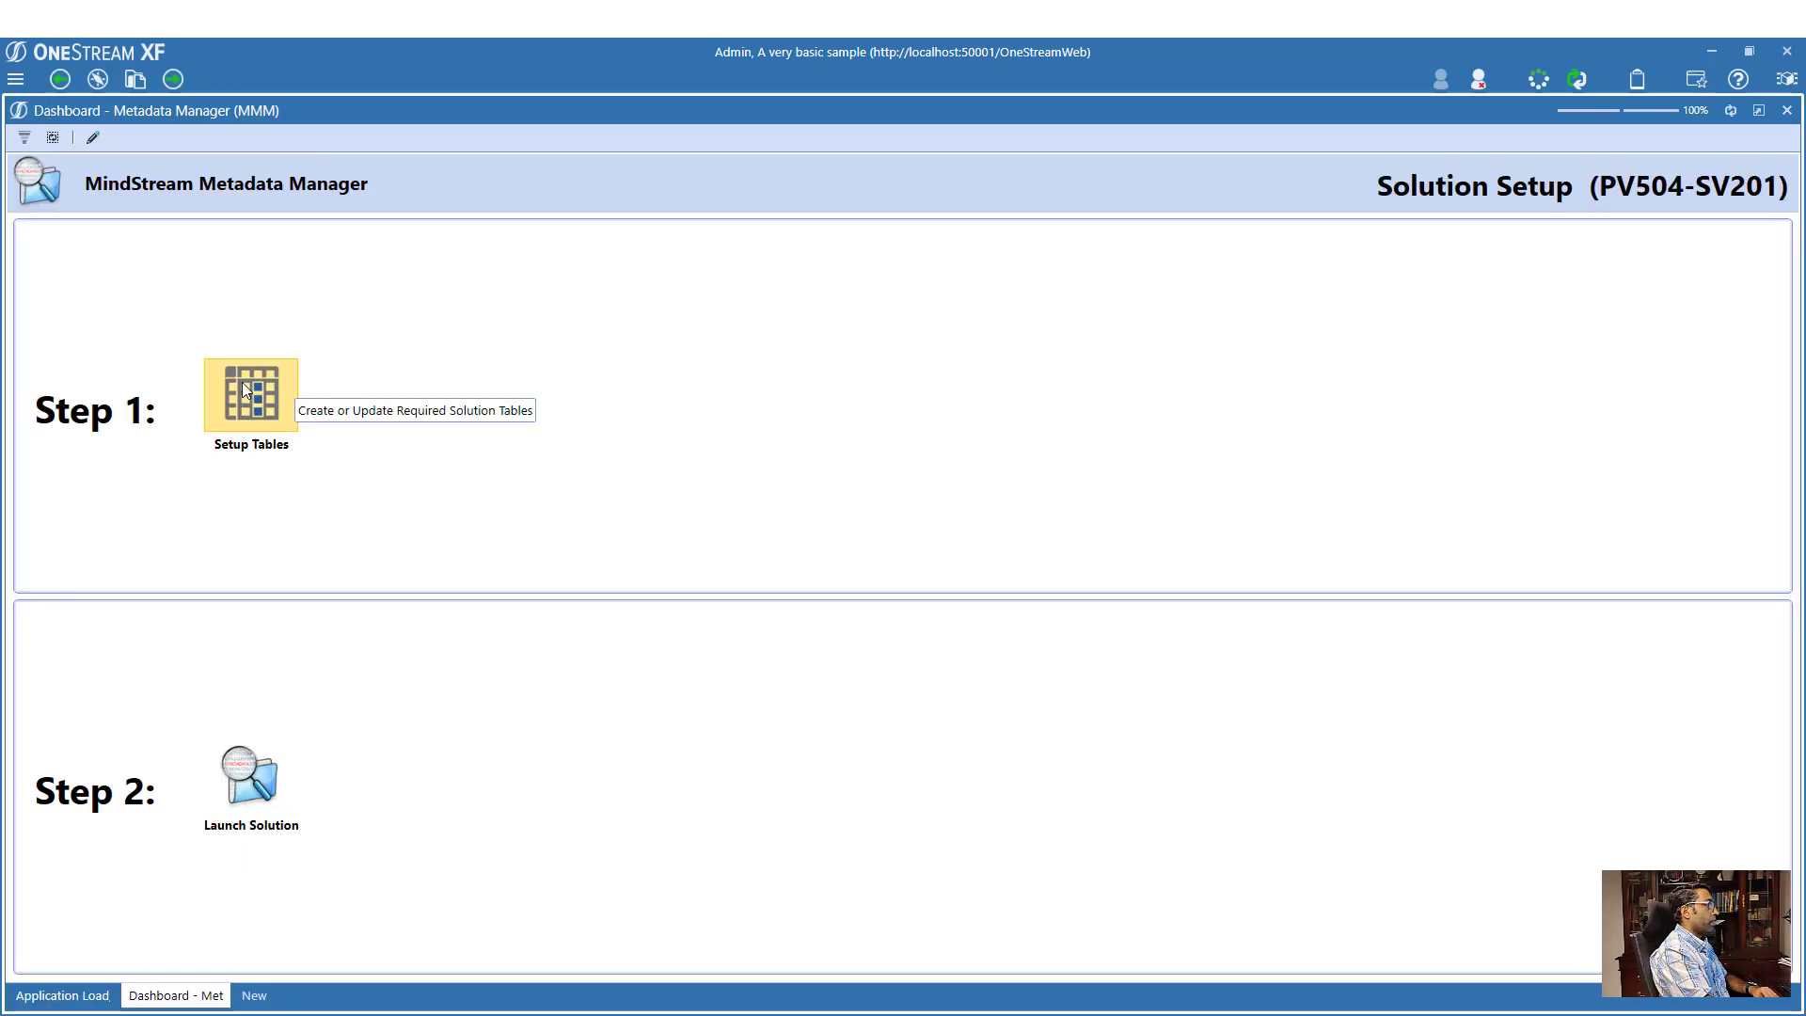
{"action": "left_click", "coordinate": [243, 385]}
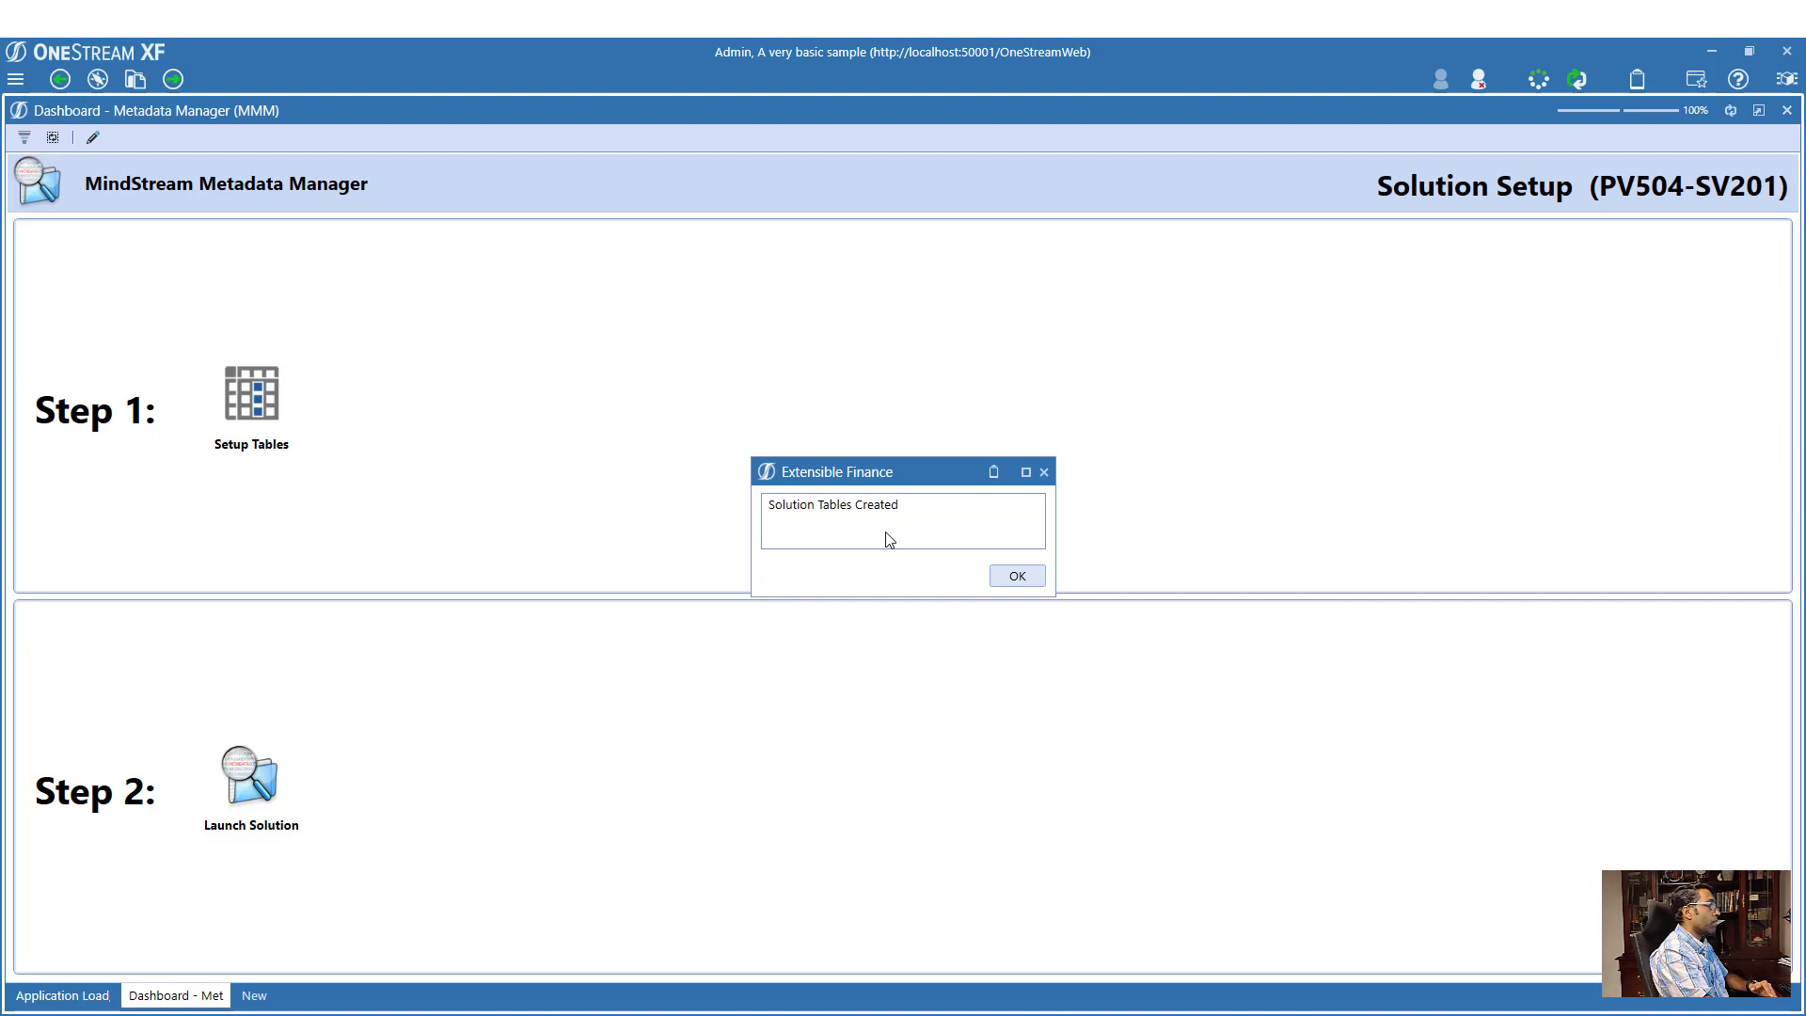
{"action": "left_click", "coordinate": [1000, 574]}
{"action": "left_click", "coordinate": [250, 406]}
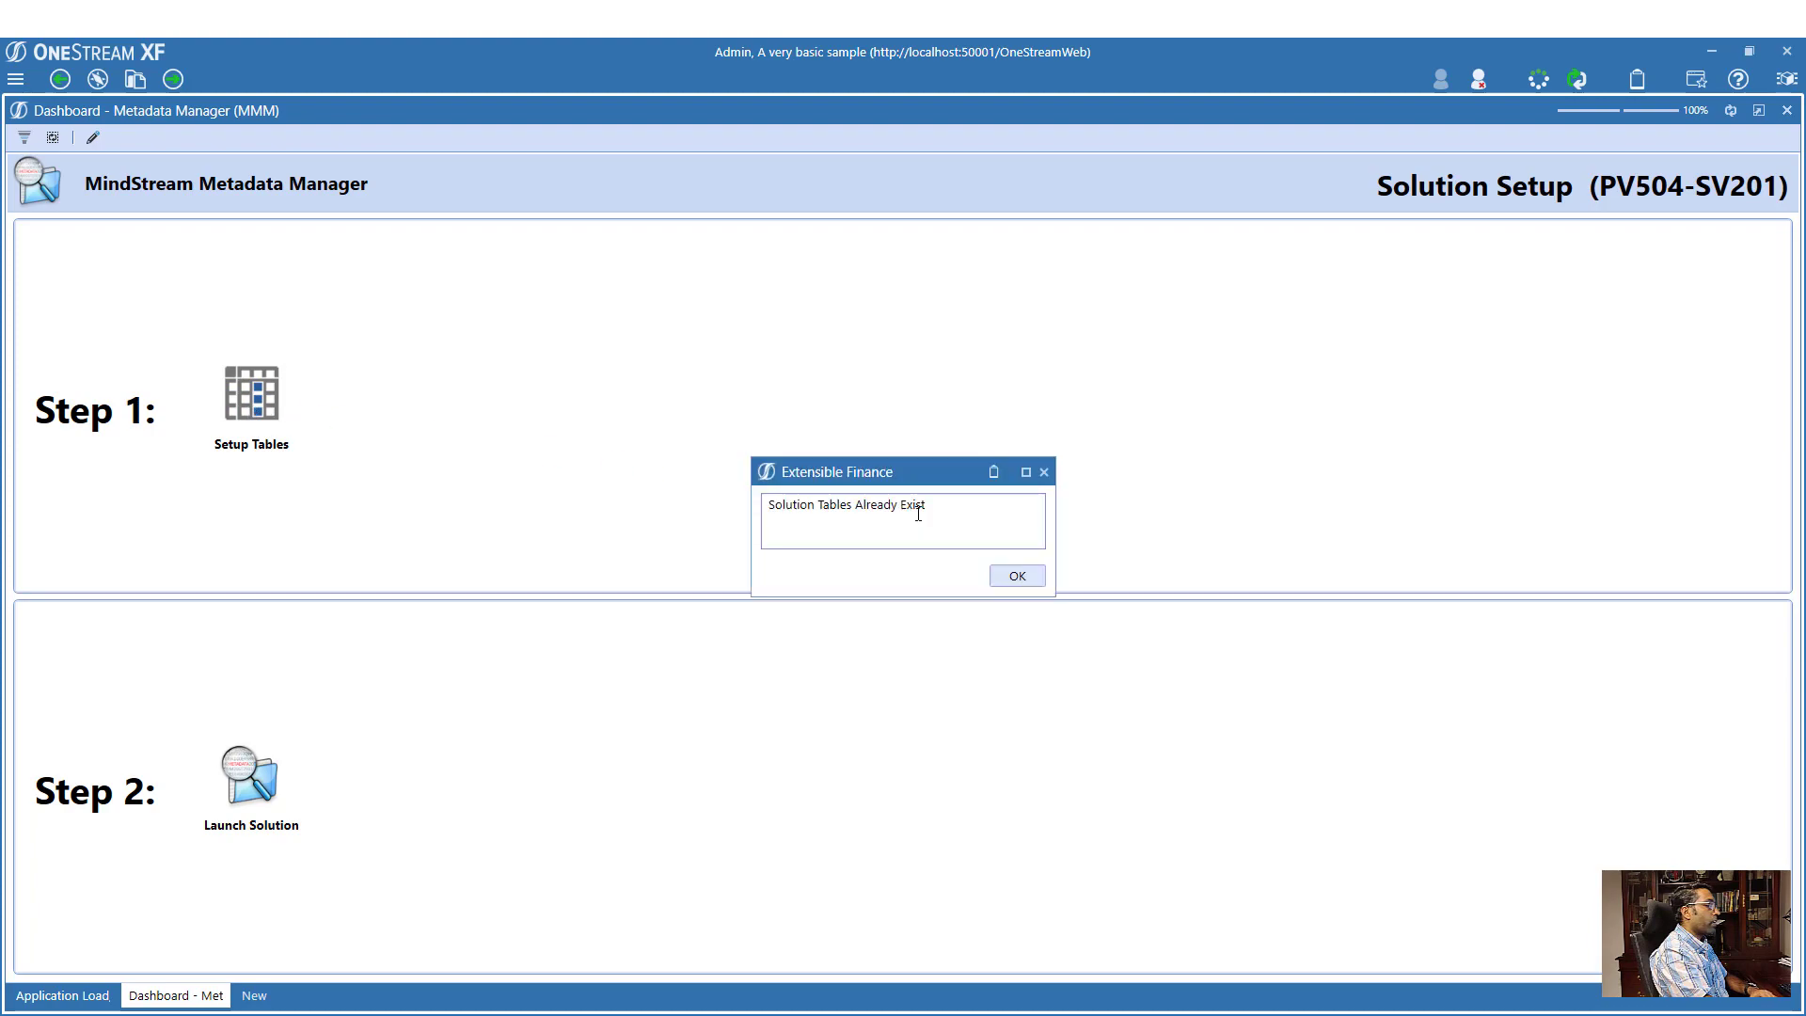
{"action": "left_click", "coordinate": [1011, 575]}
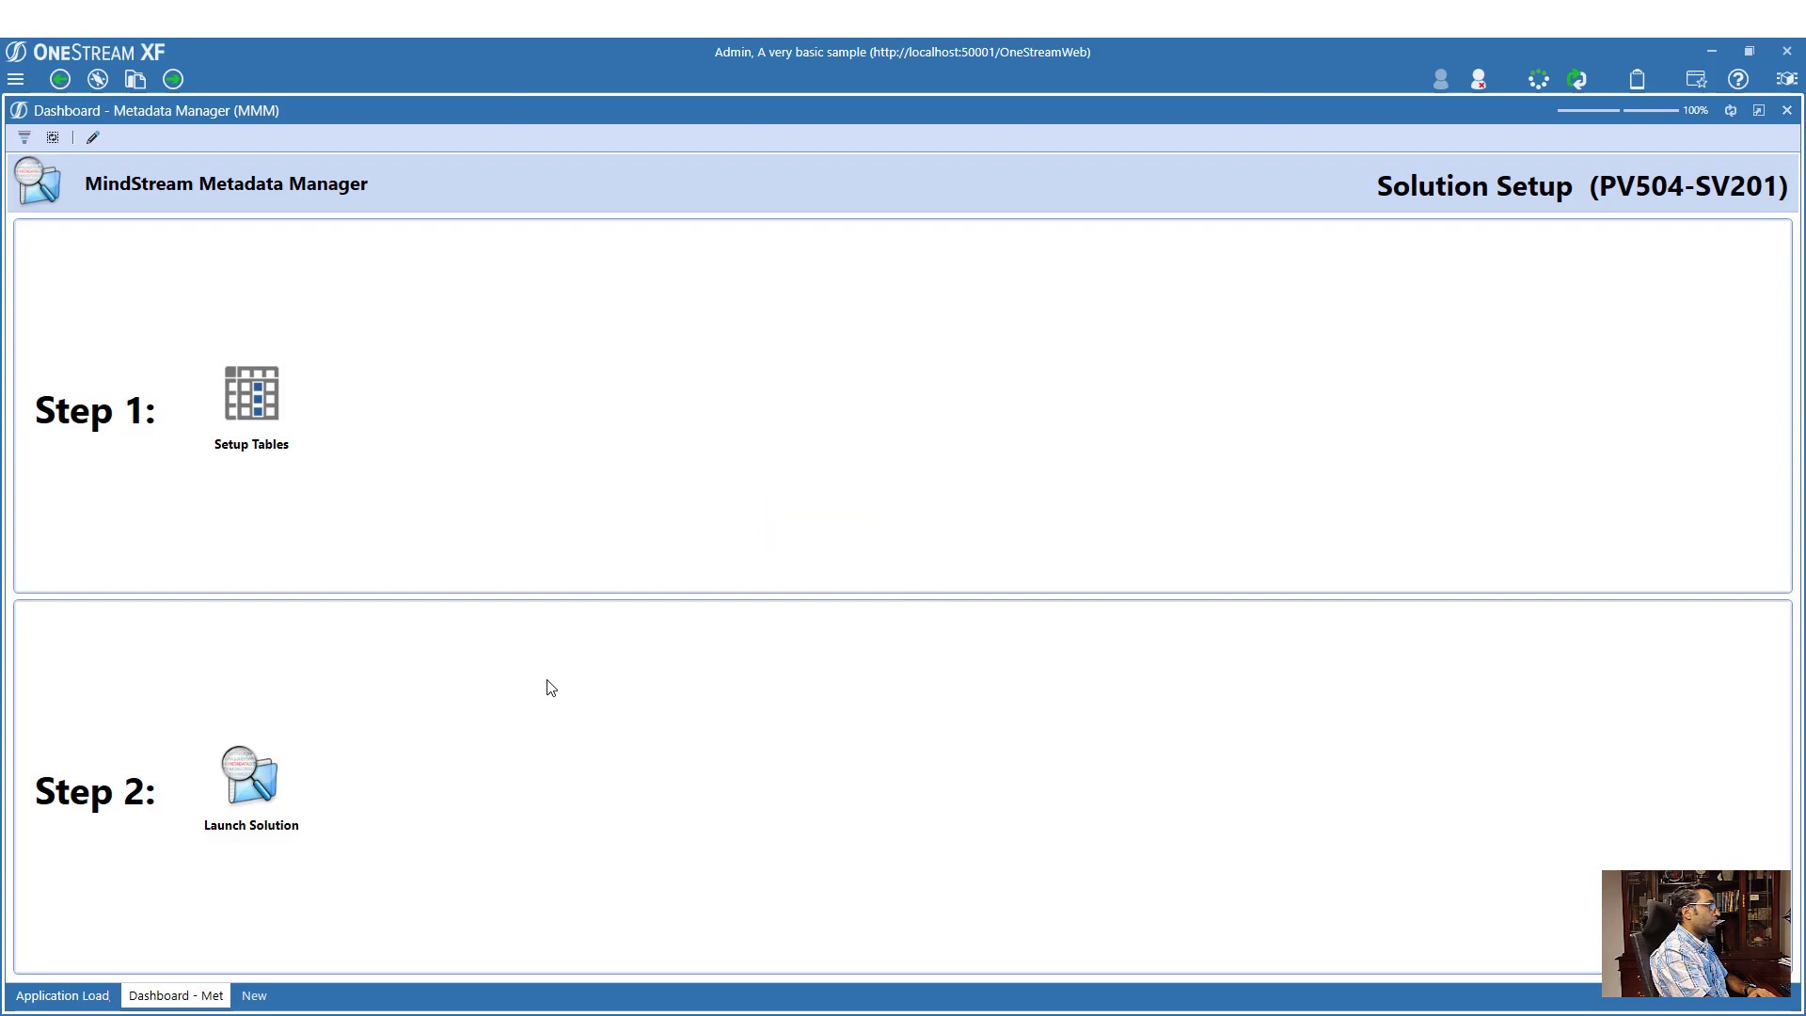
- Launch the Metadata Manager solution and look at its Varying Member Properties and settings pages
{"action": "left_click", "coordinate": [261, 777]}
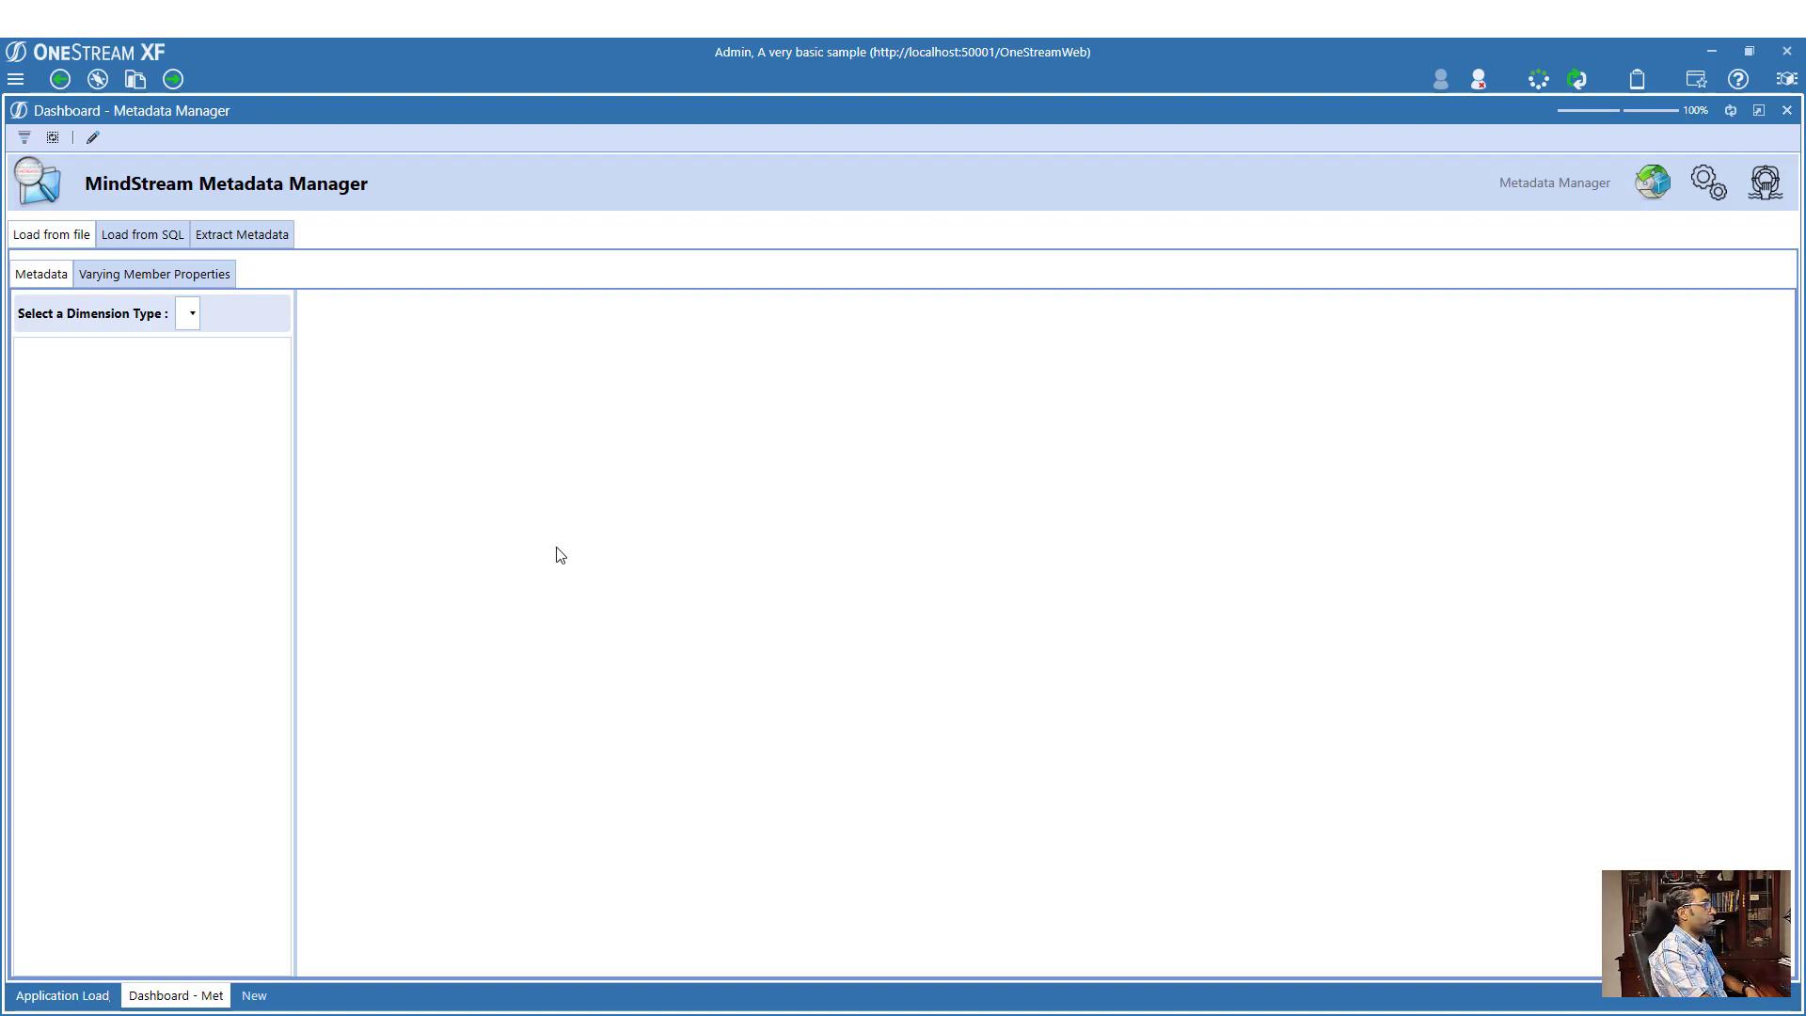
{"action": "left_click", "coordinate": [167, 274]}
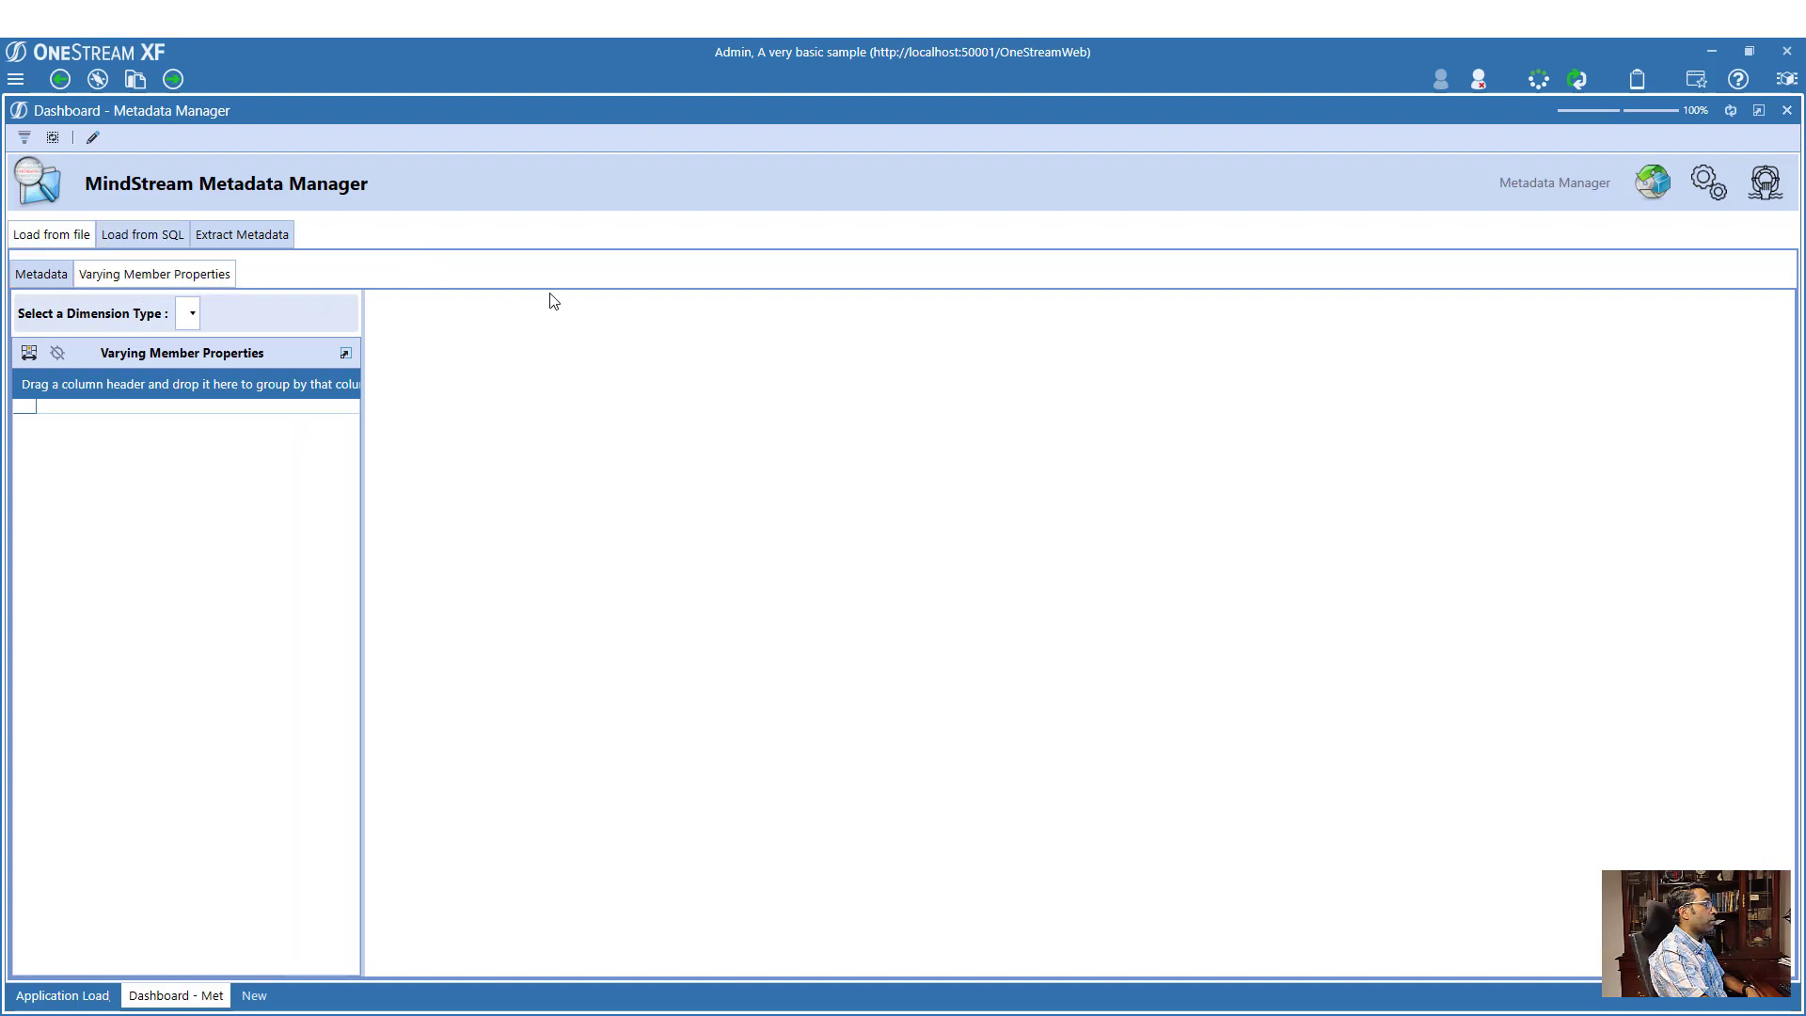
{"action": "left_click", "coordinate": [1708, 181]}
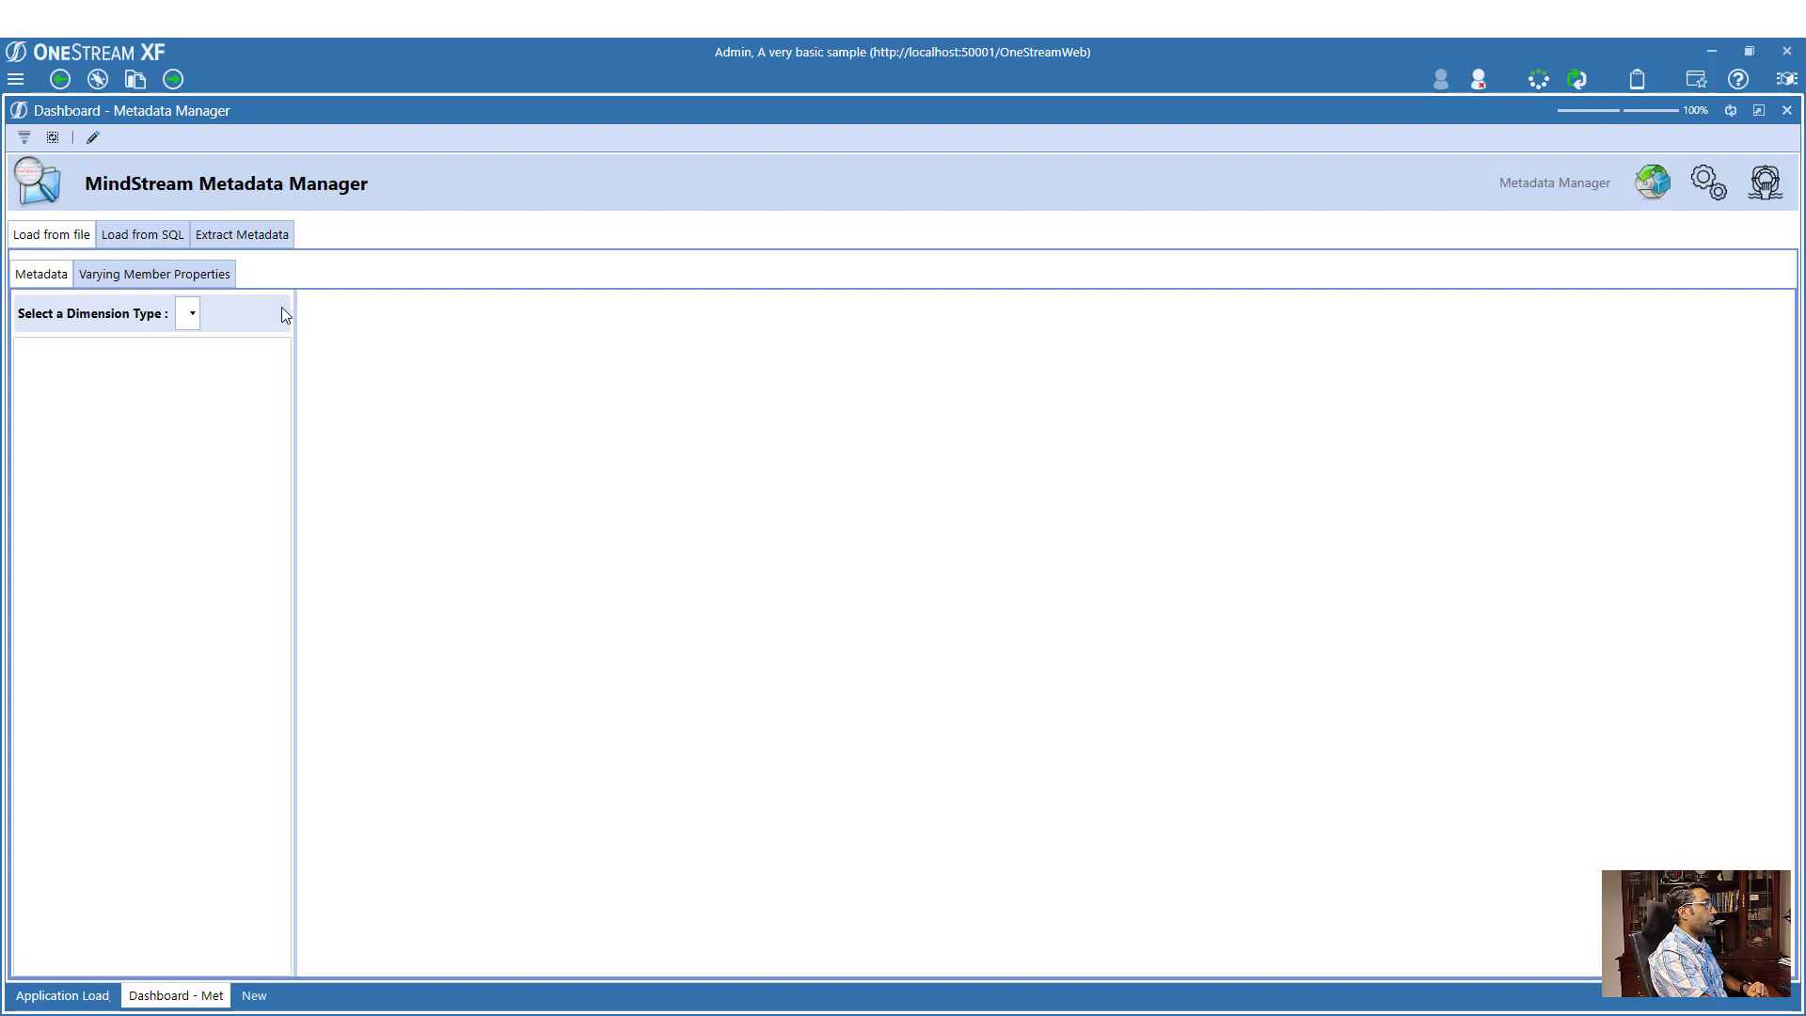
- Set up a new Entity metadata load profile named Geography with "|" as file delimiter and Geography as the dimension
{"action": "left_click", "coordinate": [192, 313]}
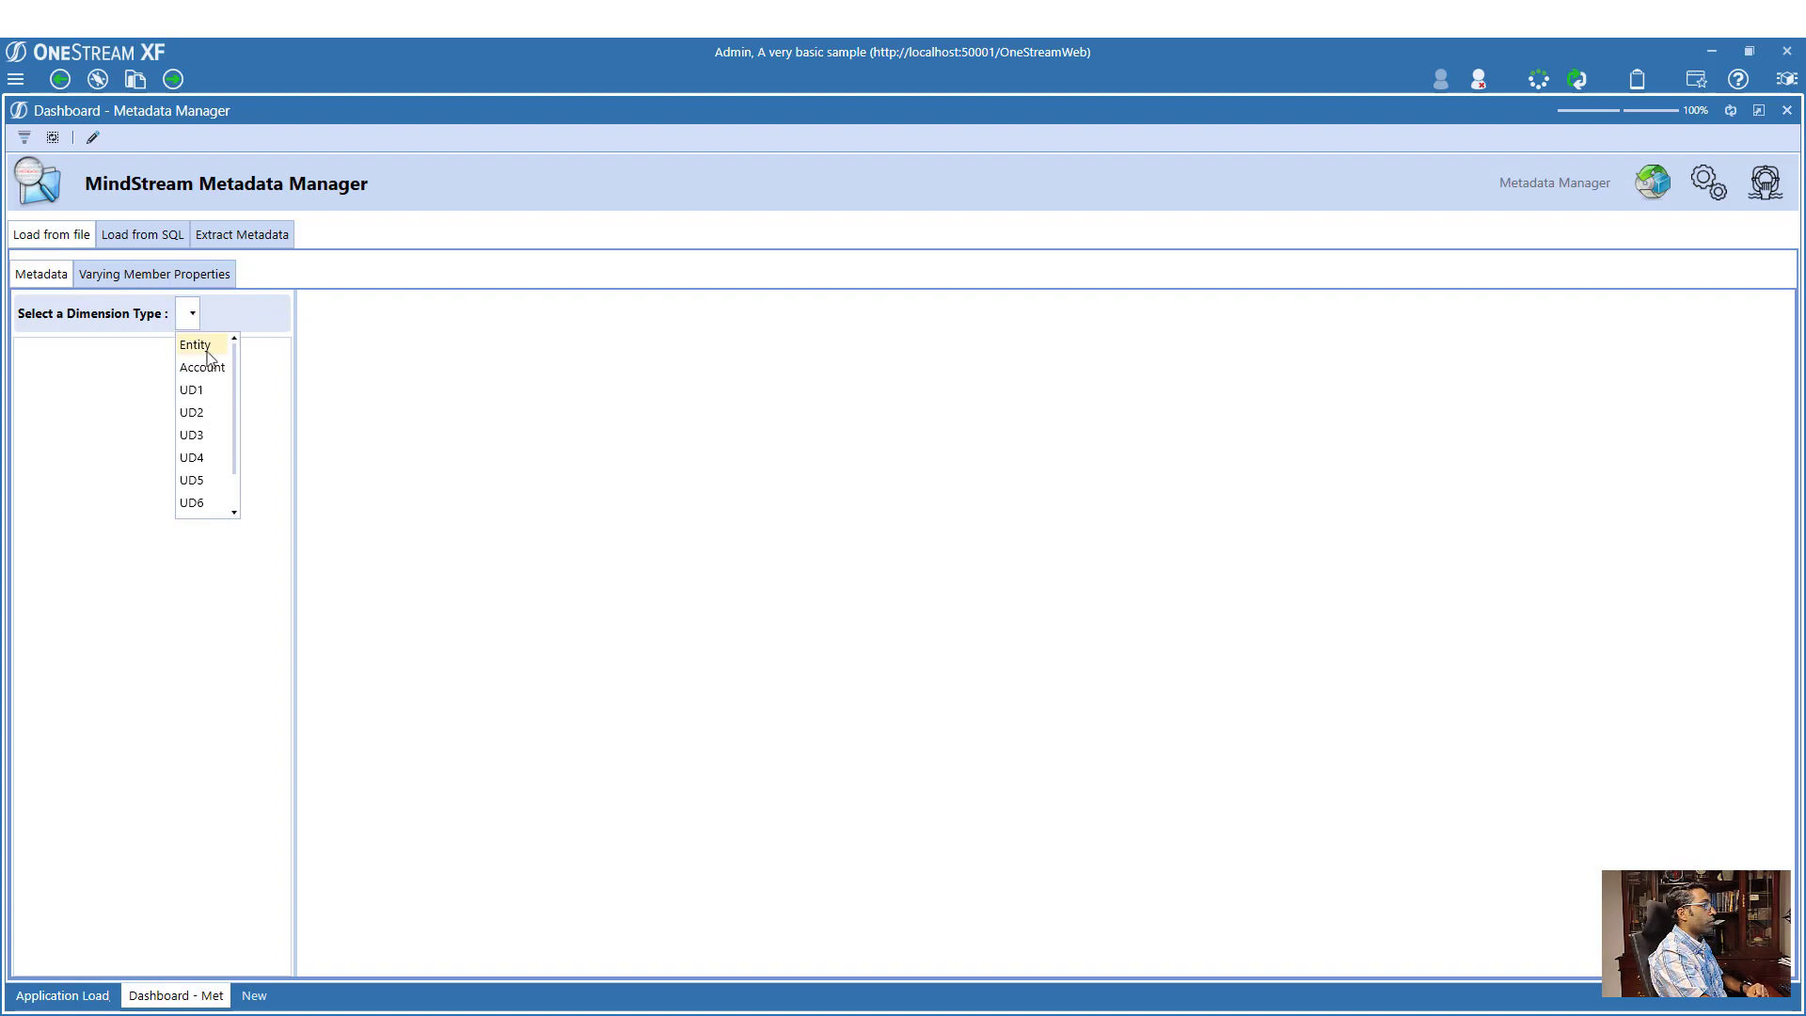
{"action": "left_click", "coordinate": [200, 346]}
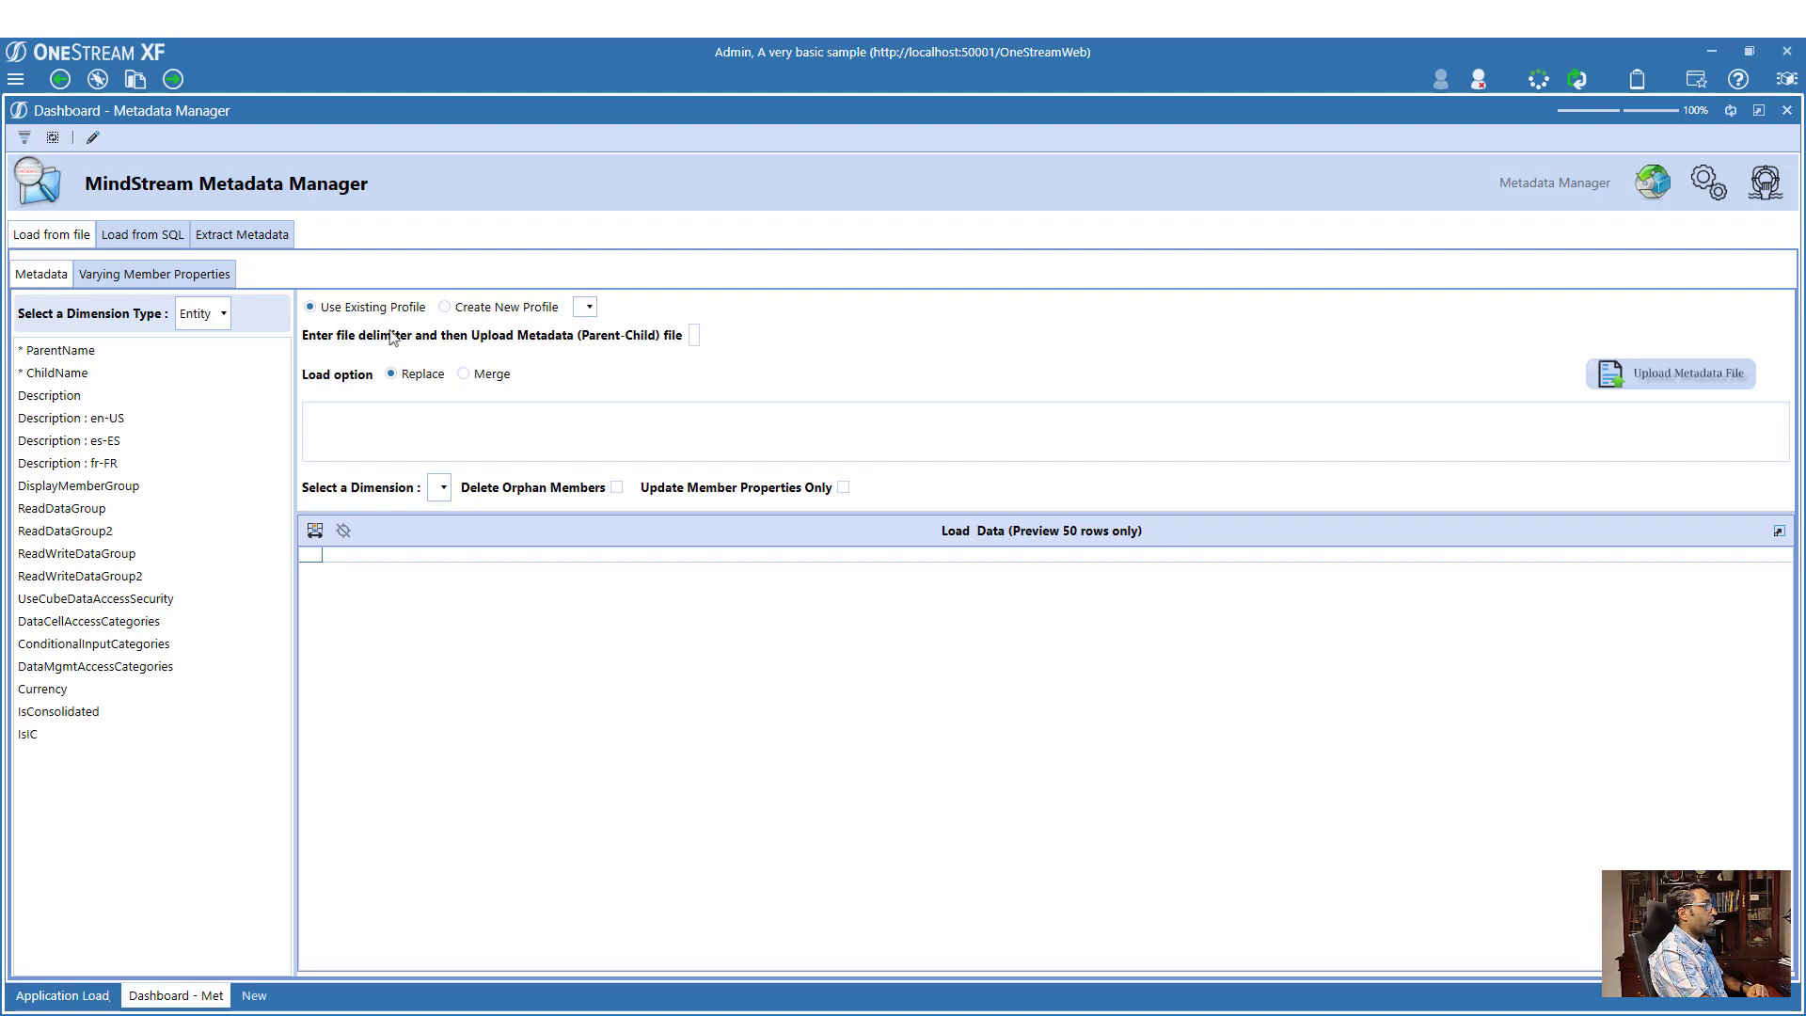
{"action": "left_click", "coordinate": [498, 311]}
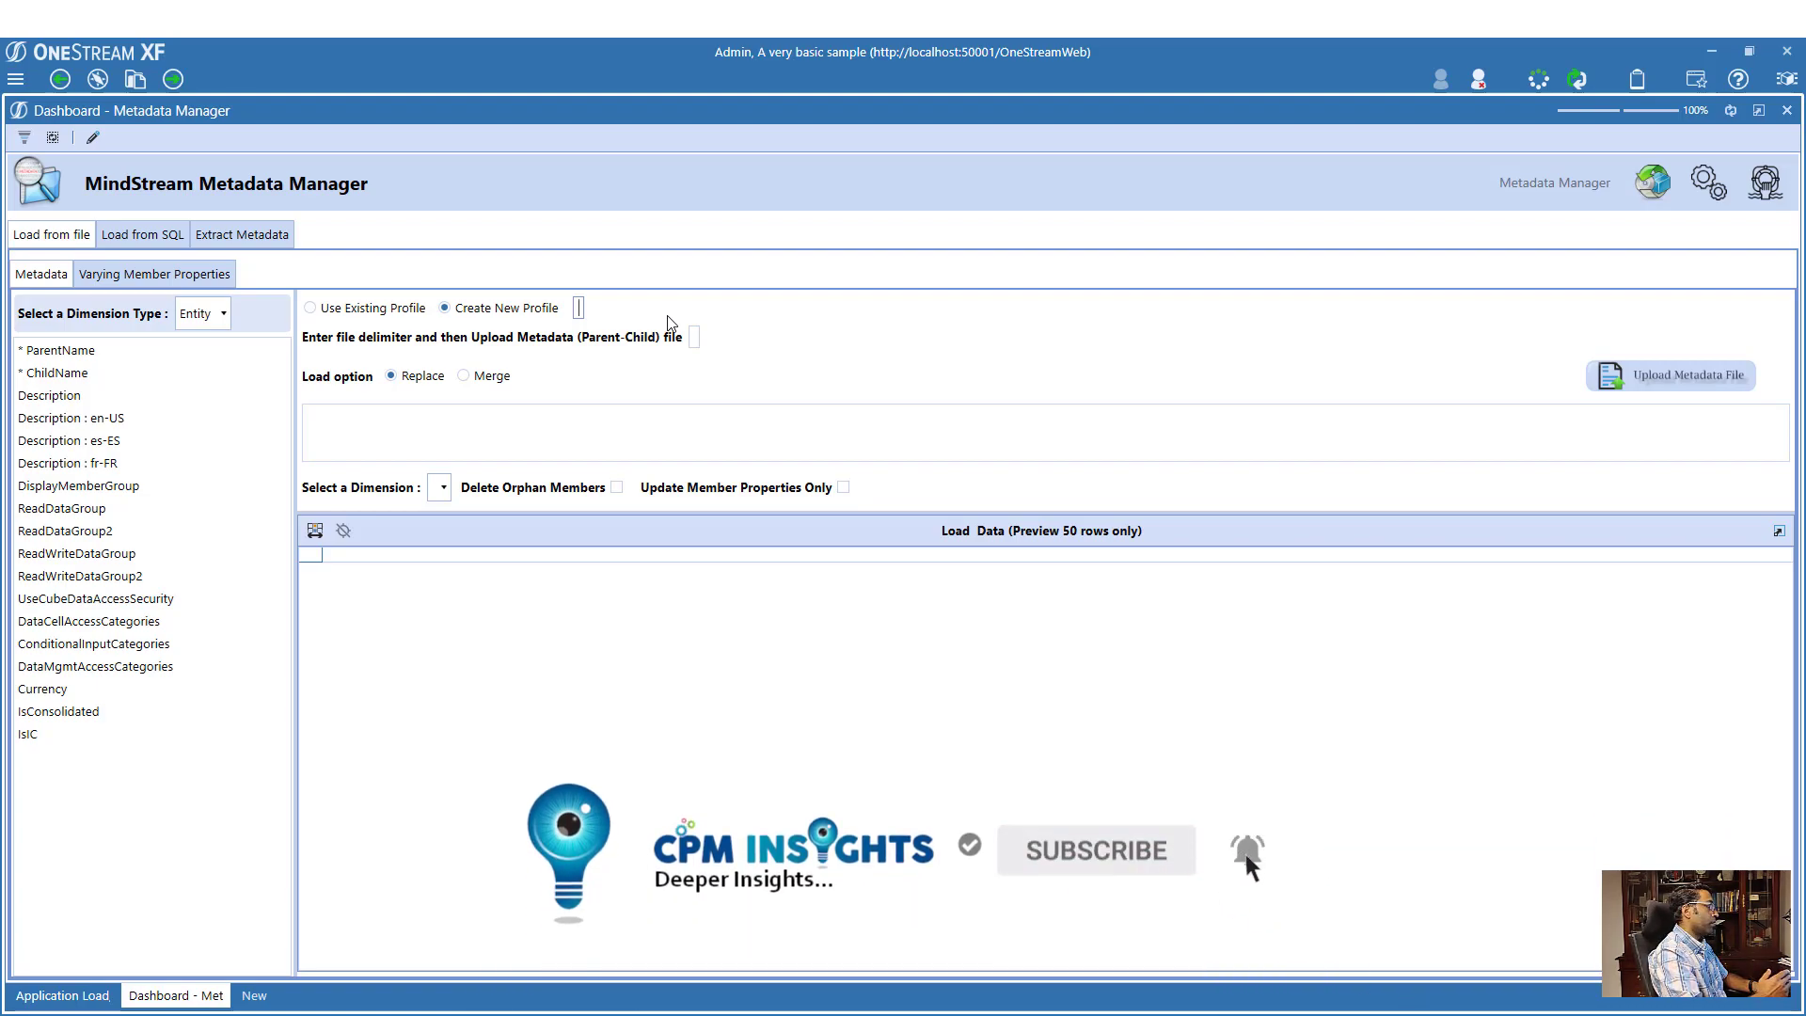
{"action": "type", "text": "Geography"}
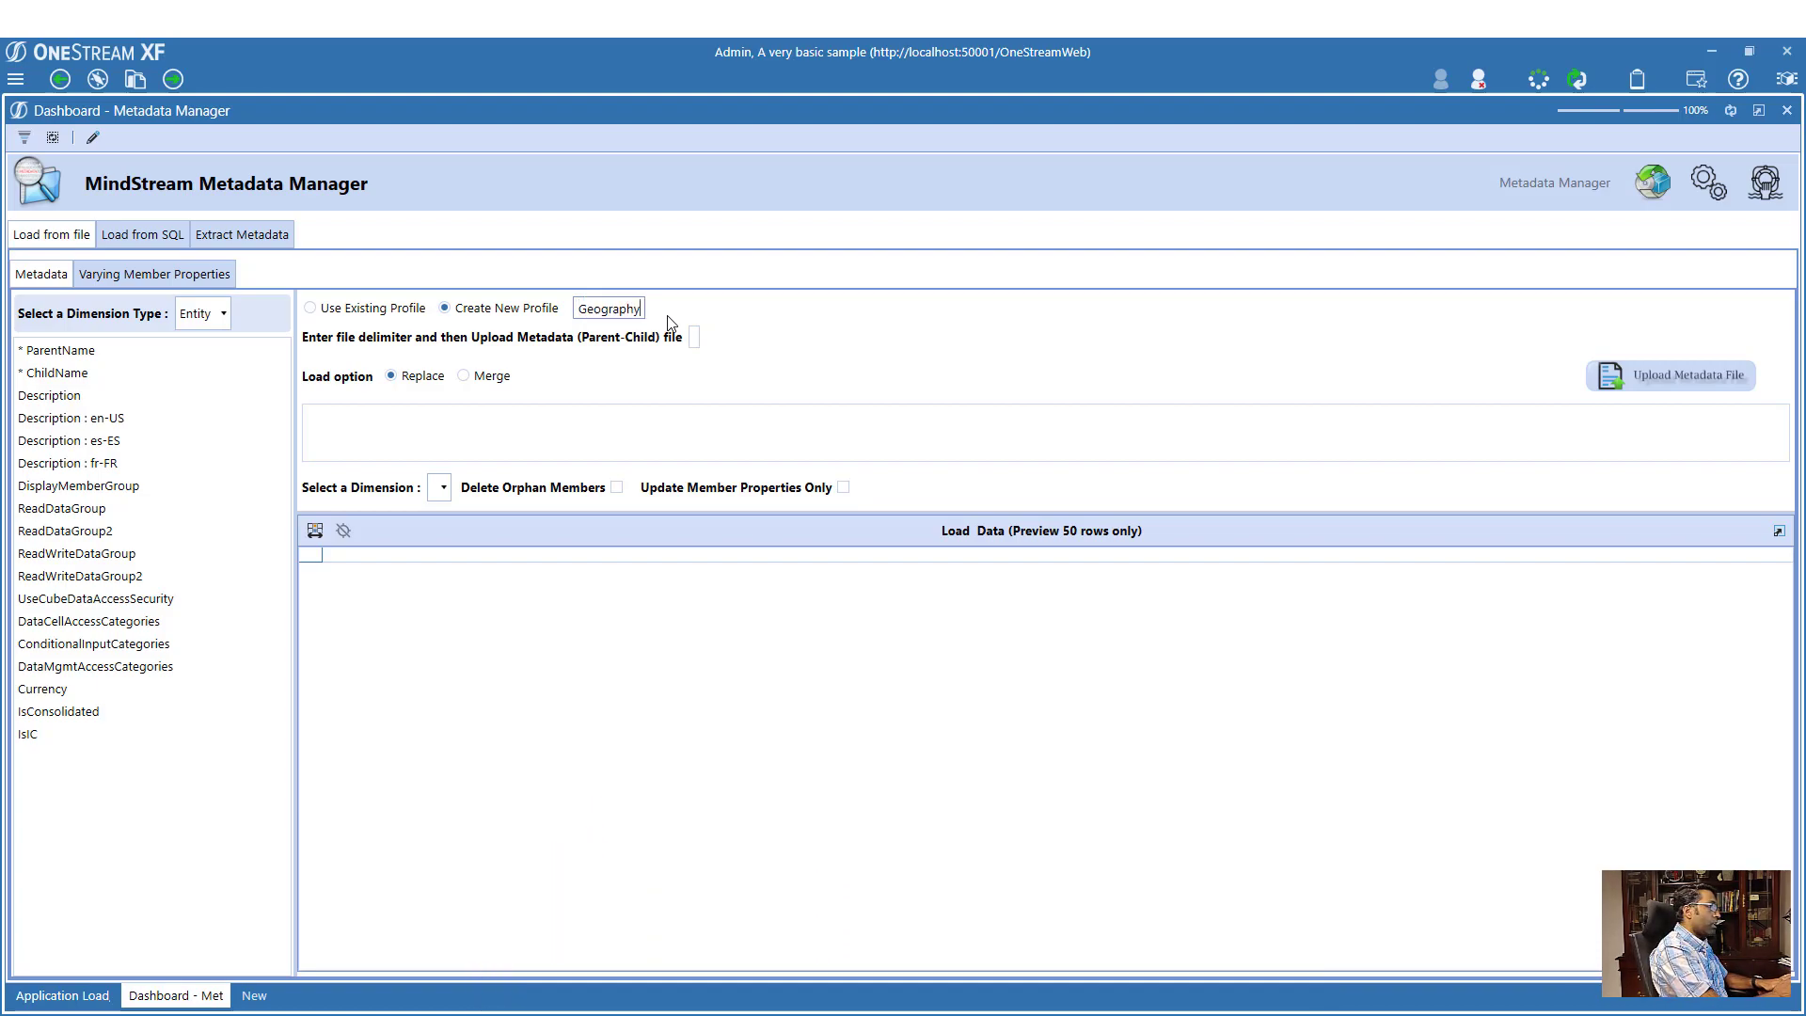
{"action": "left_click", "coordinate": [696, 340]}
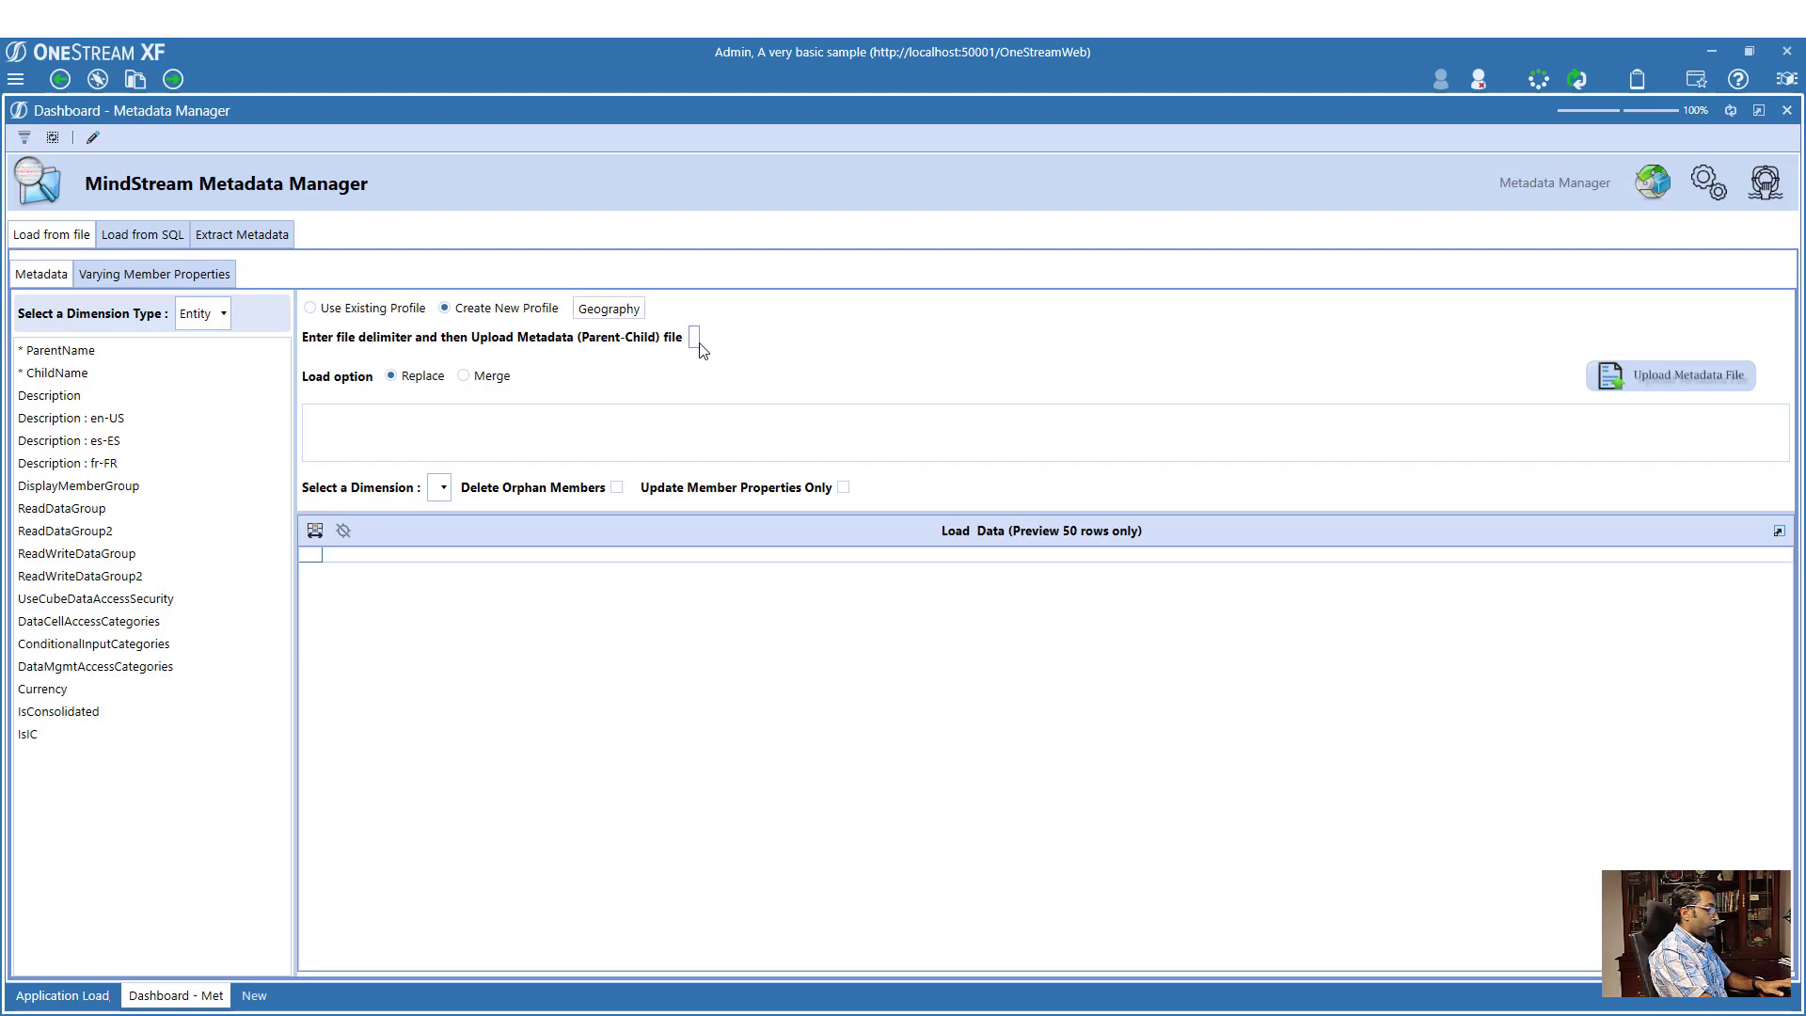
{"action": "type", "text": "|"}
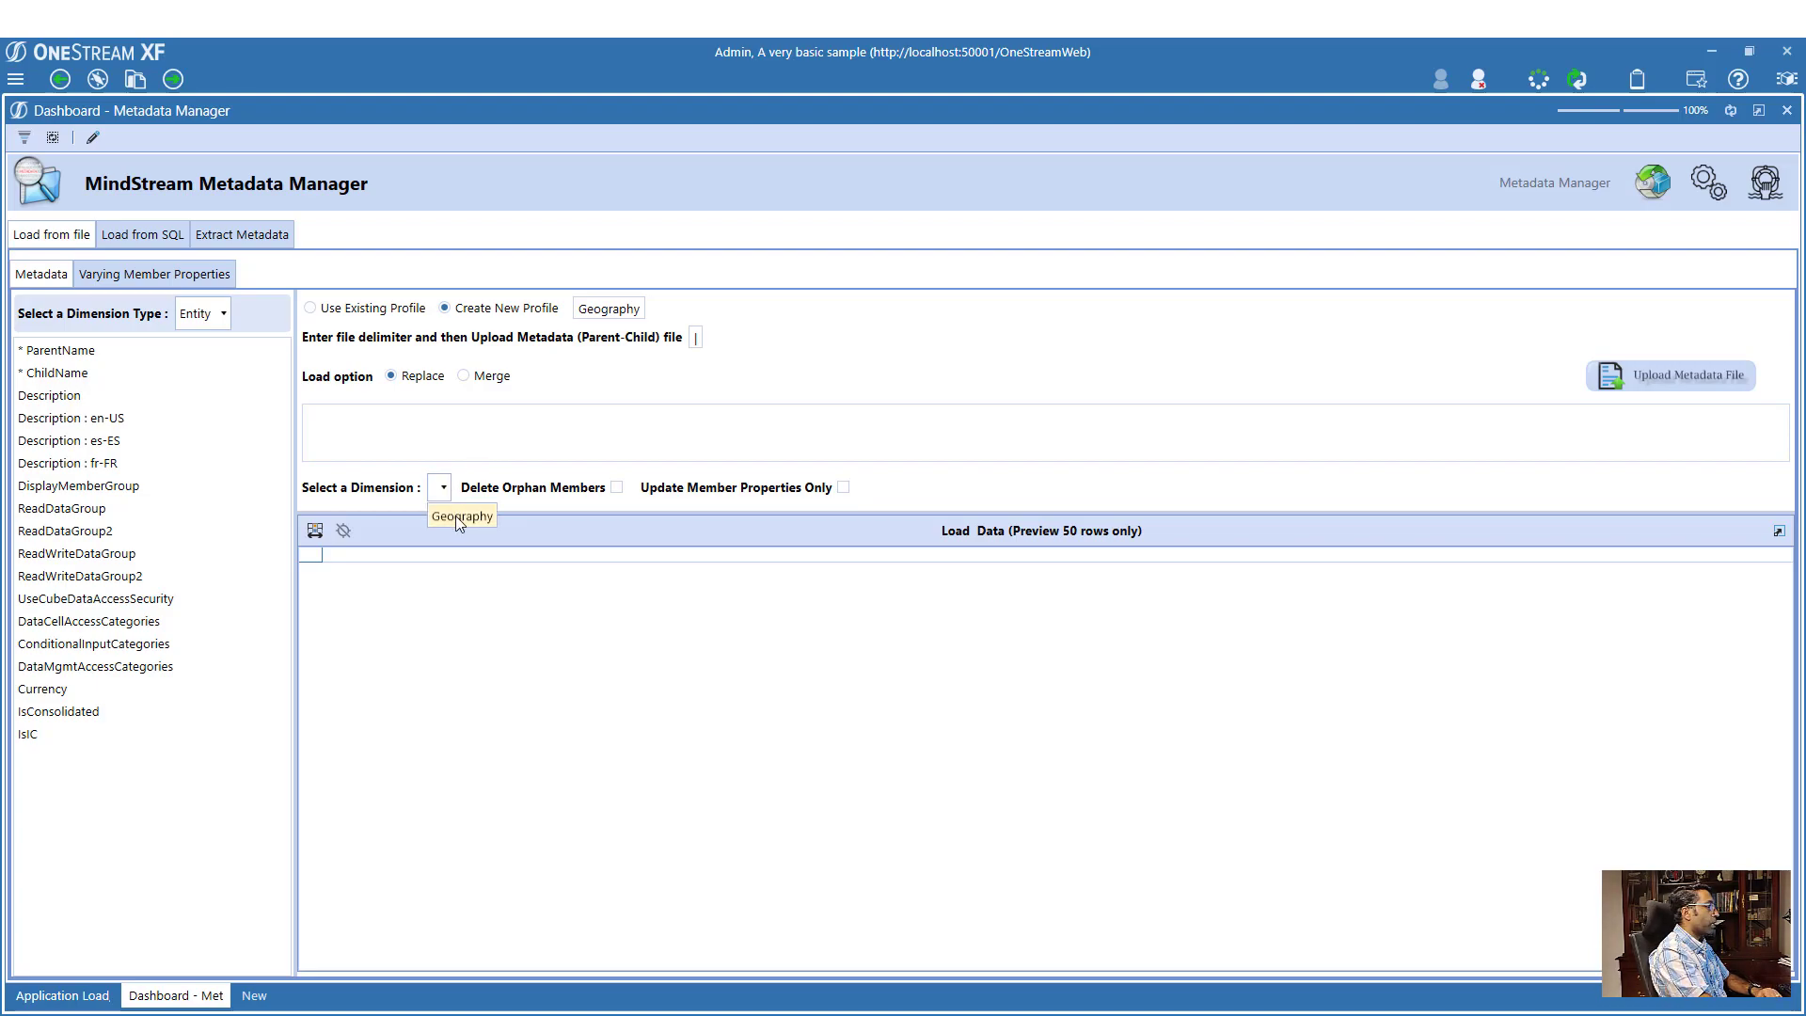
{"action": "left_click", "coordinate": [455, 515]}
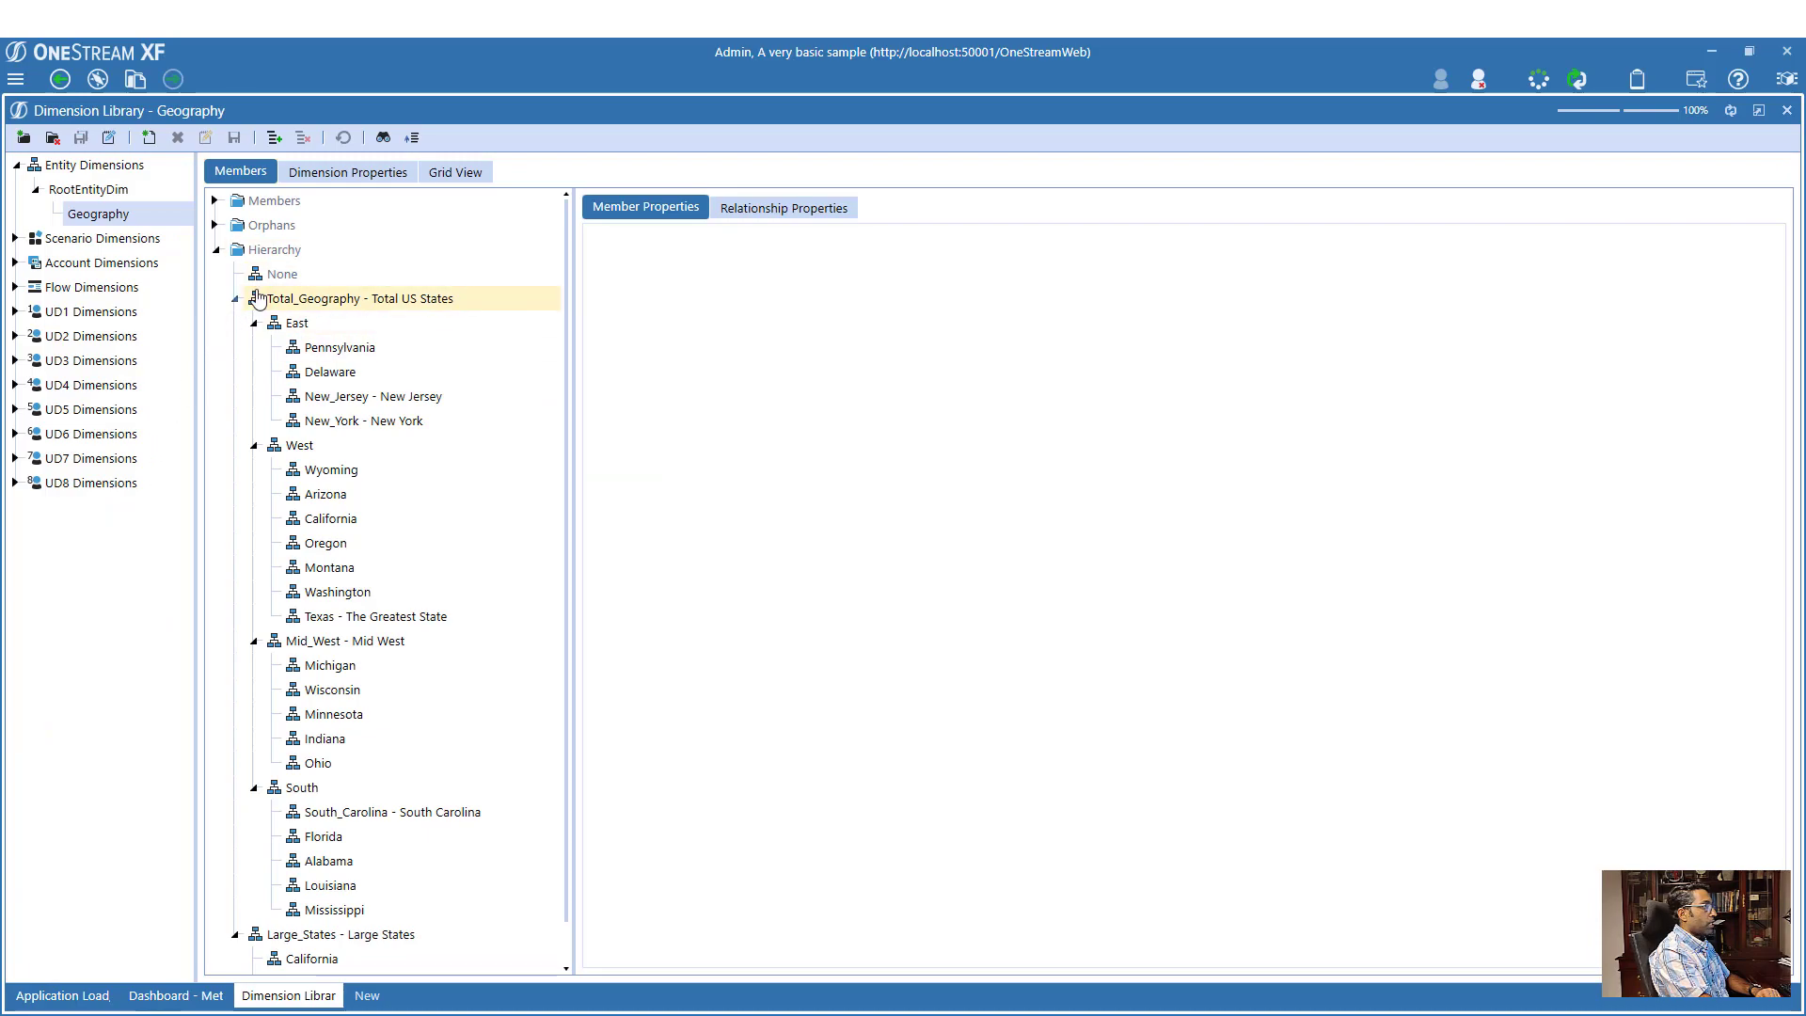
- In the Geography dimension's hierarchy, collapse East and remove the relationships of the Total_Geography member
{"action": "left_click", "coordinate": [253, 324]}
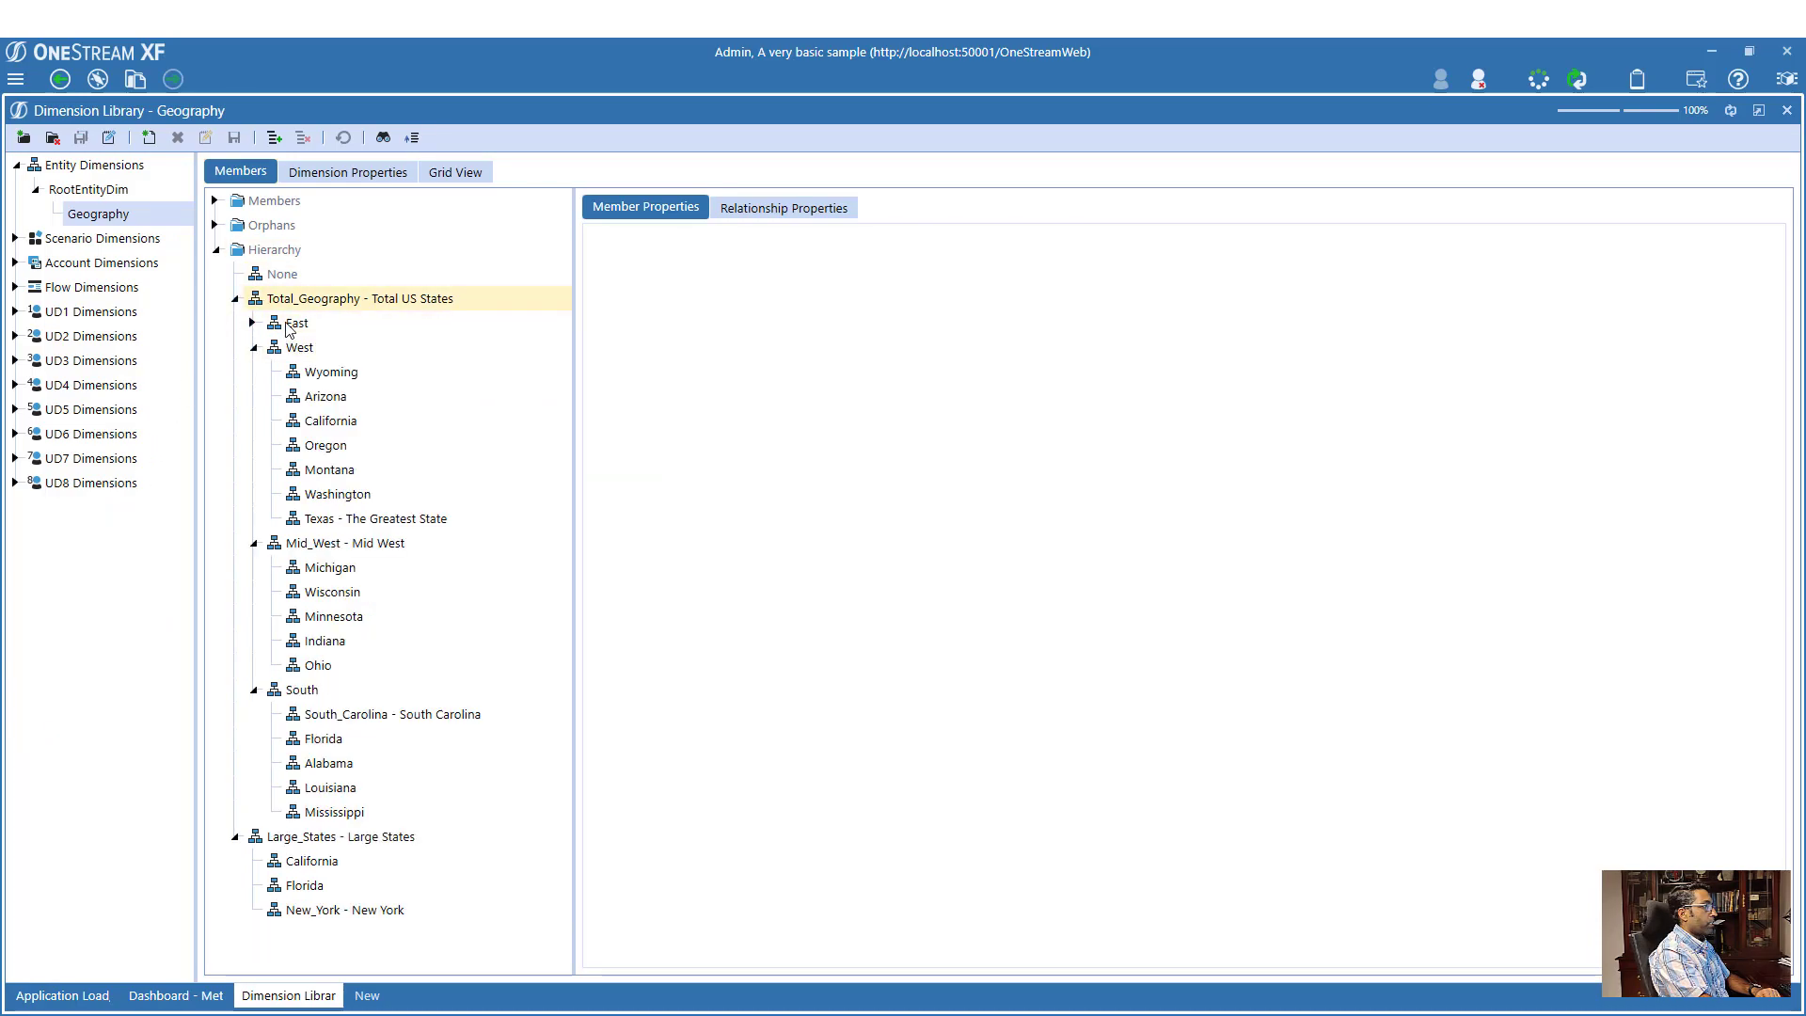
{"action": "left_click", "coordinate": [311, 299]}
{"action": "left_click", "coordinate": [337, 832]}
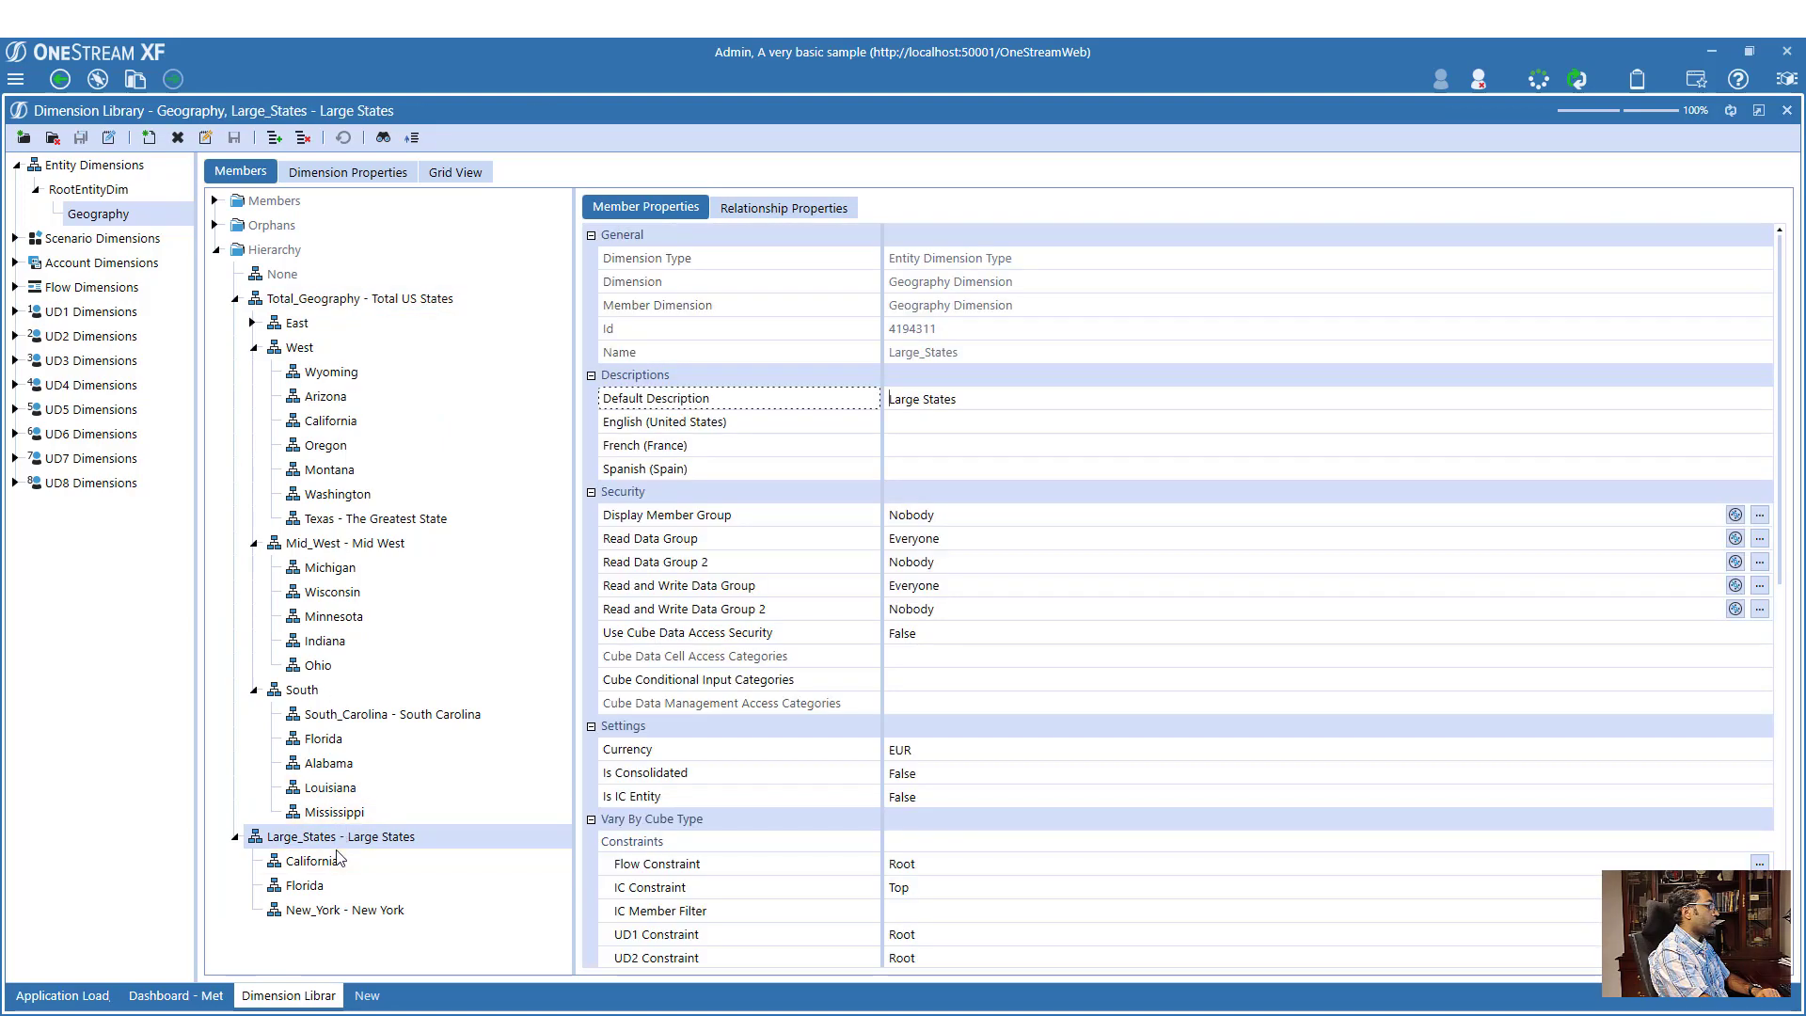
{"action": "left_click", "coordinate": [299, 301]}
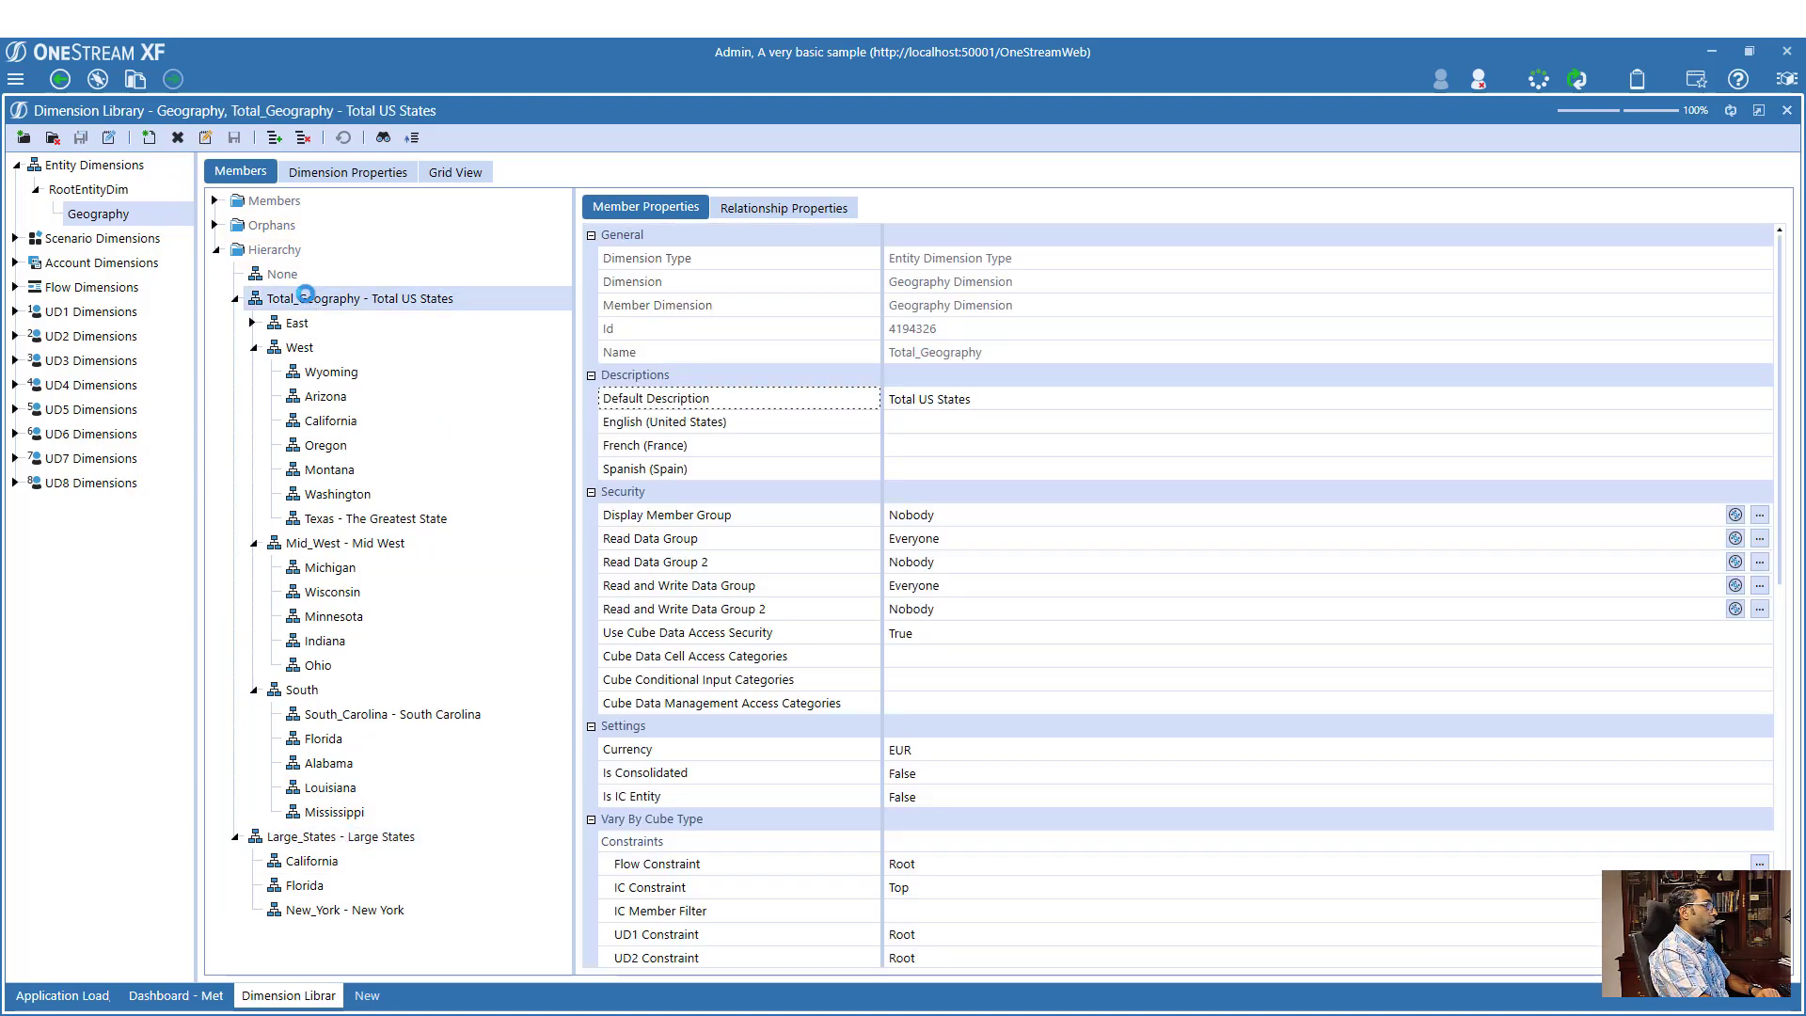
{"action": "right_click", "coordinate": [298, 303]}
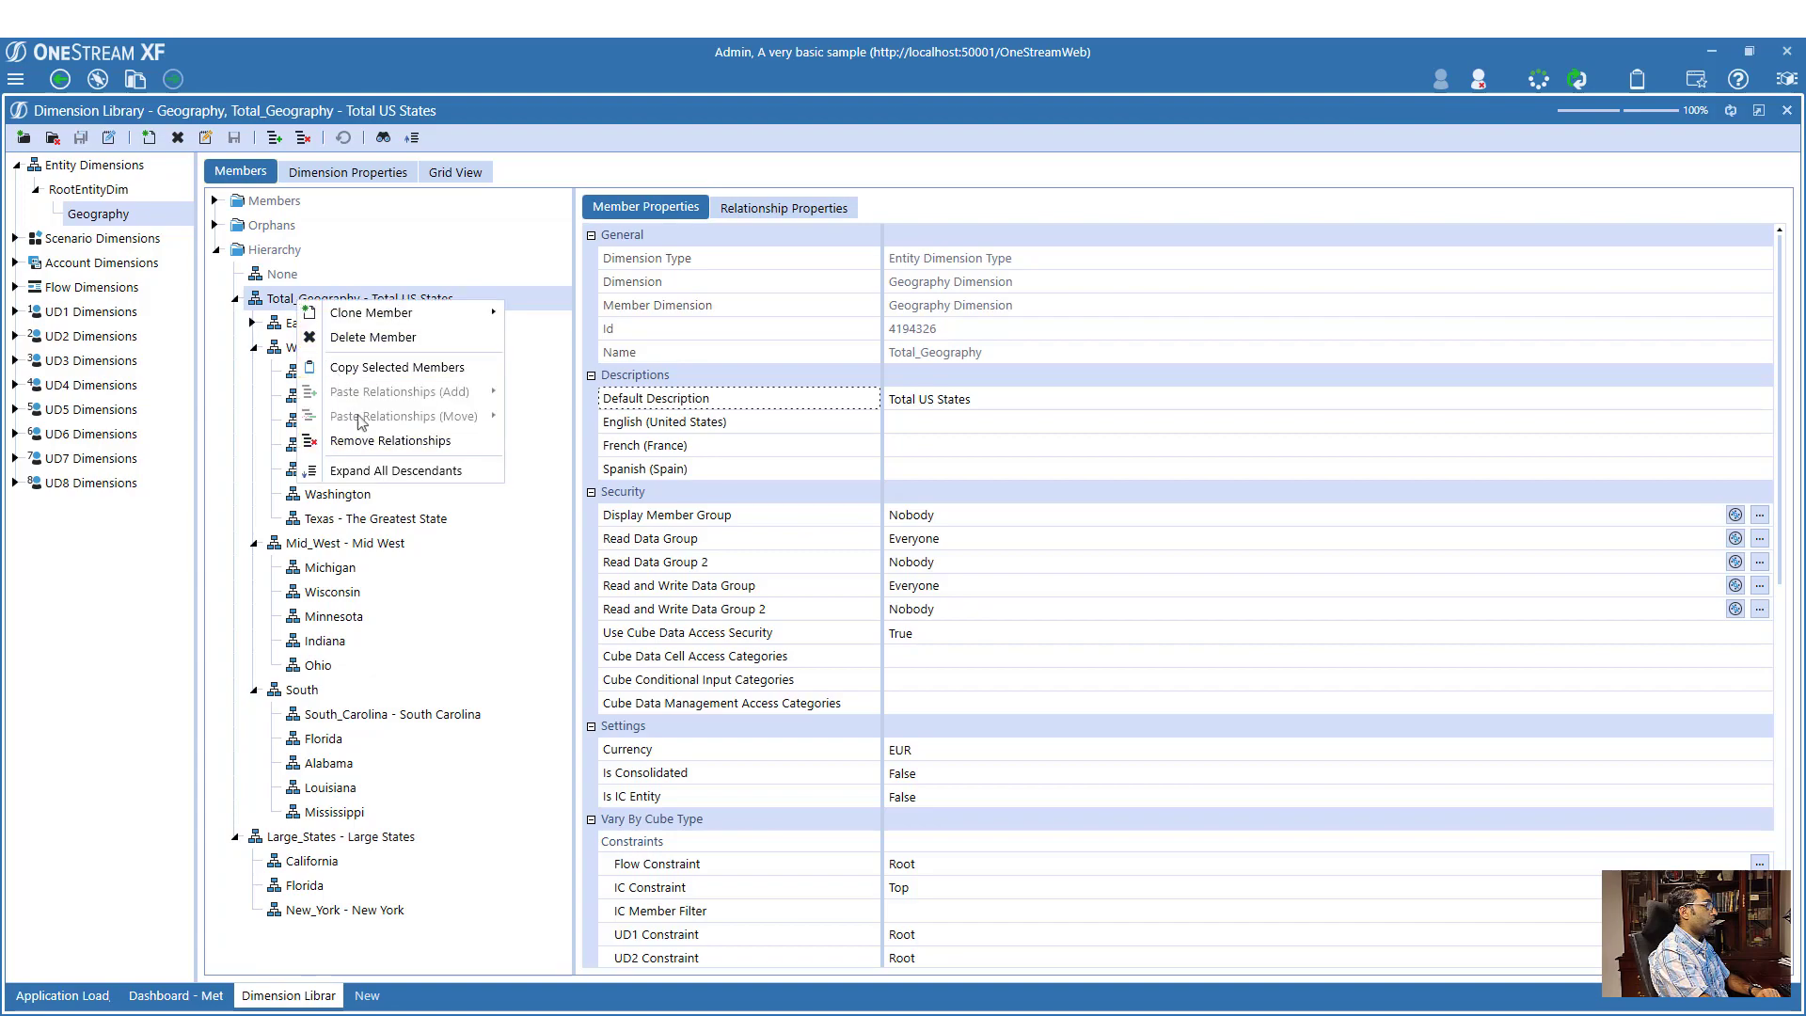
{"action": "left_click", "coordinate": [373, 442]}
{"action": "left_click", "coordinate": [963, 593]}
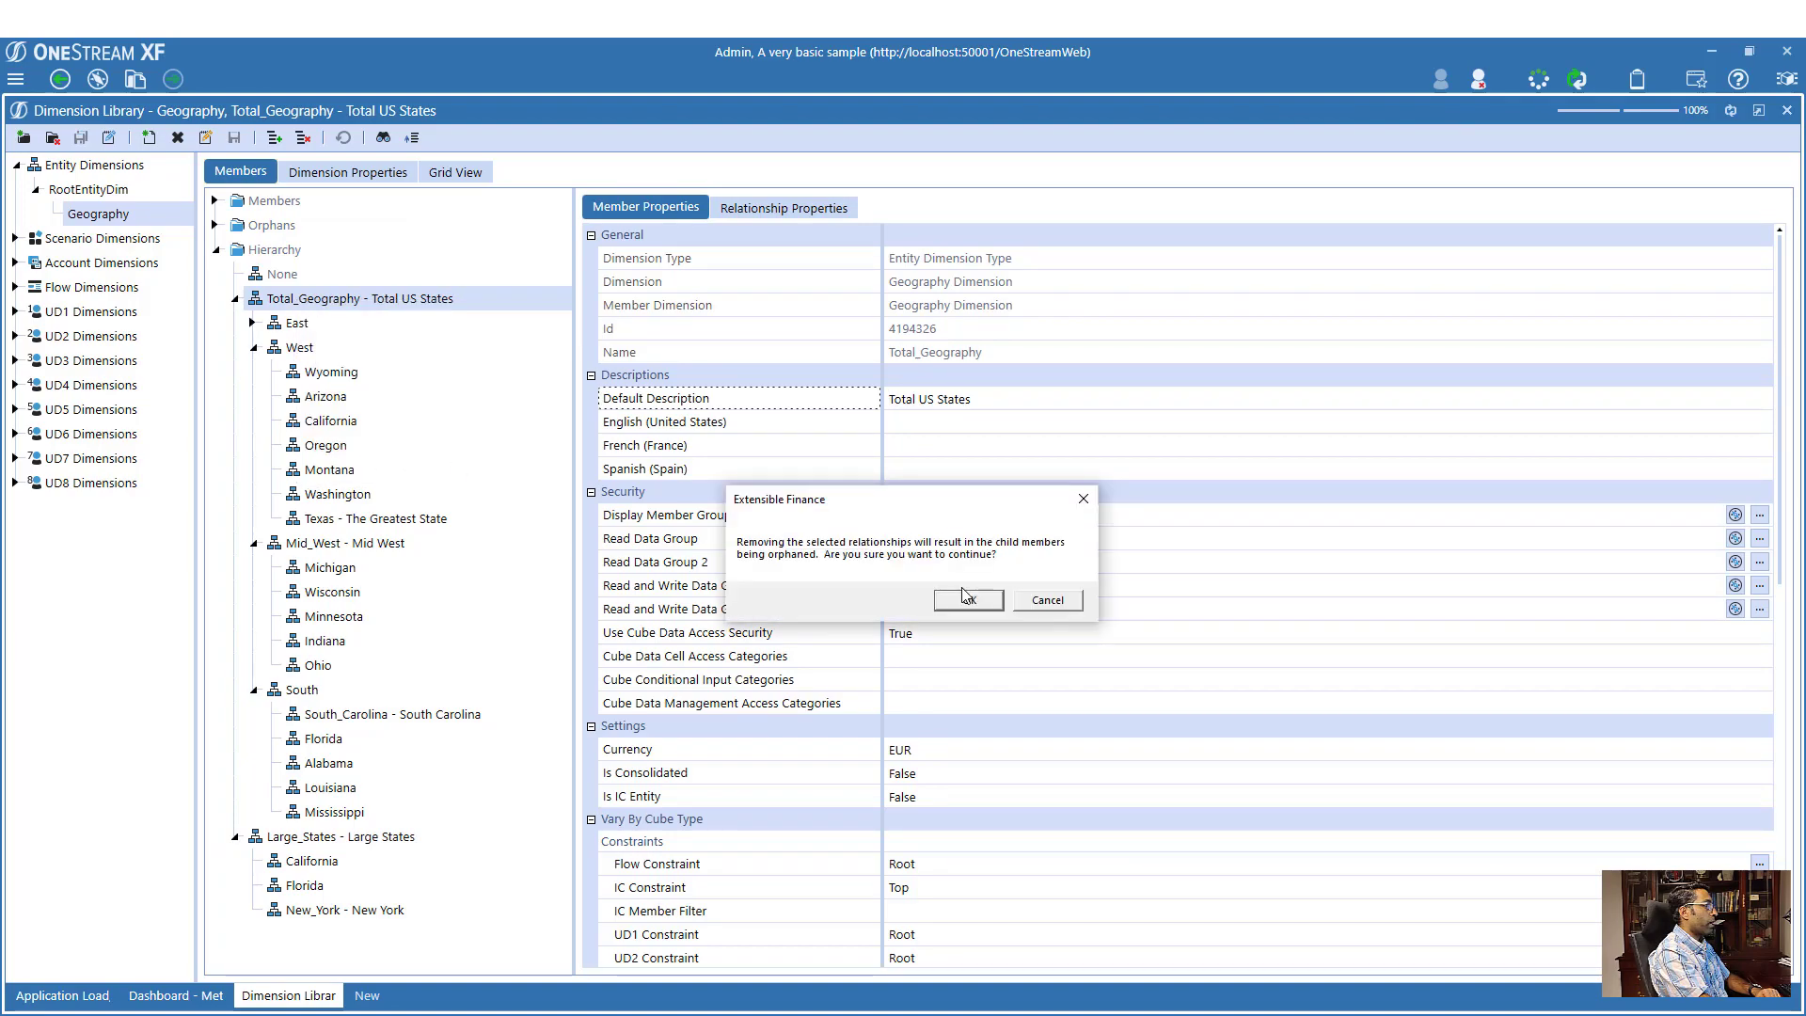
{"action": "left_click", "coordinate": [975, 602]}
- Remove the relationships of the Large_States member and expand the Orphans group of the Geography dimension
{"action": "left_click", "coordinate": [303, 298]}
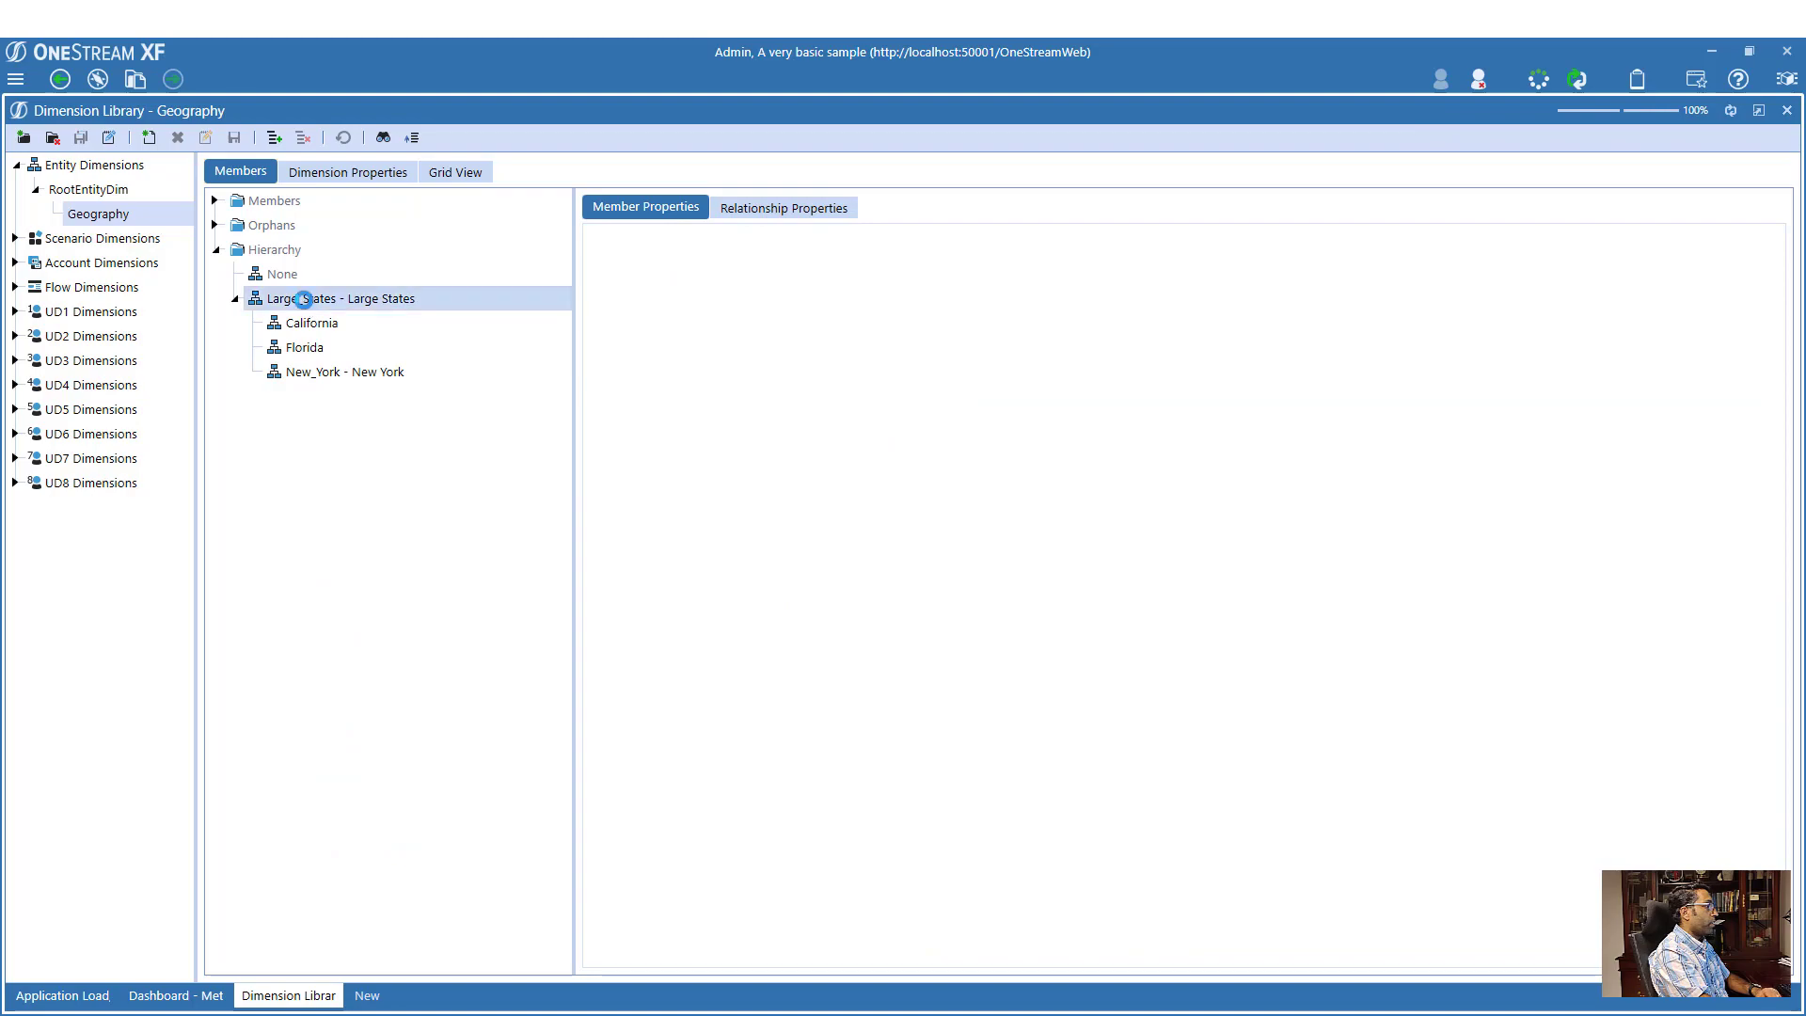
{"action": "right_click", "coordinate": [303, 298]}
{"action": "left_click", "coordinate": [376, 442]}
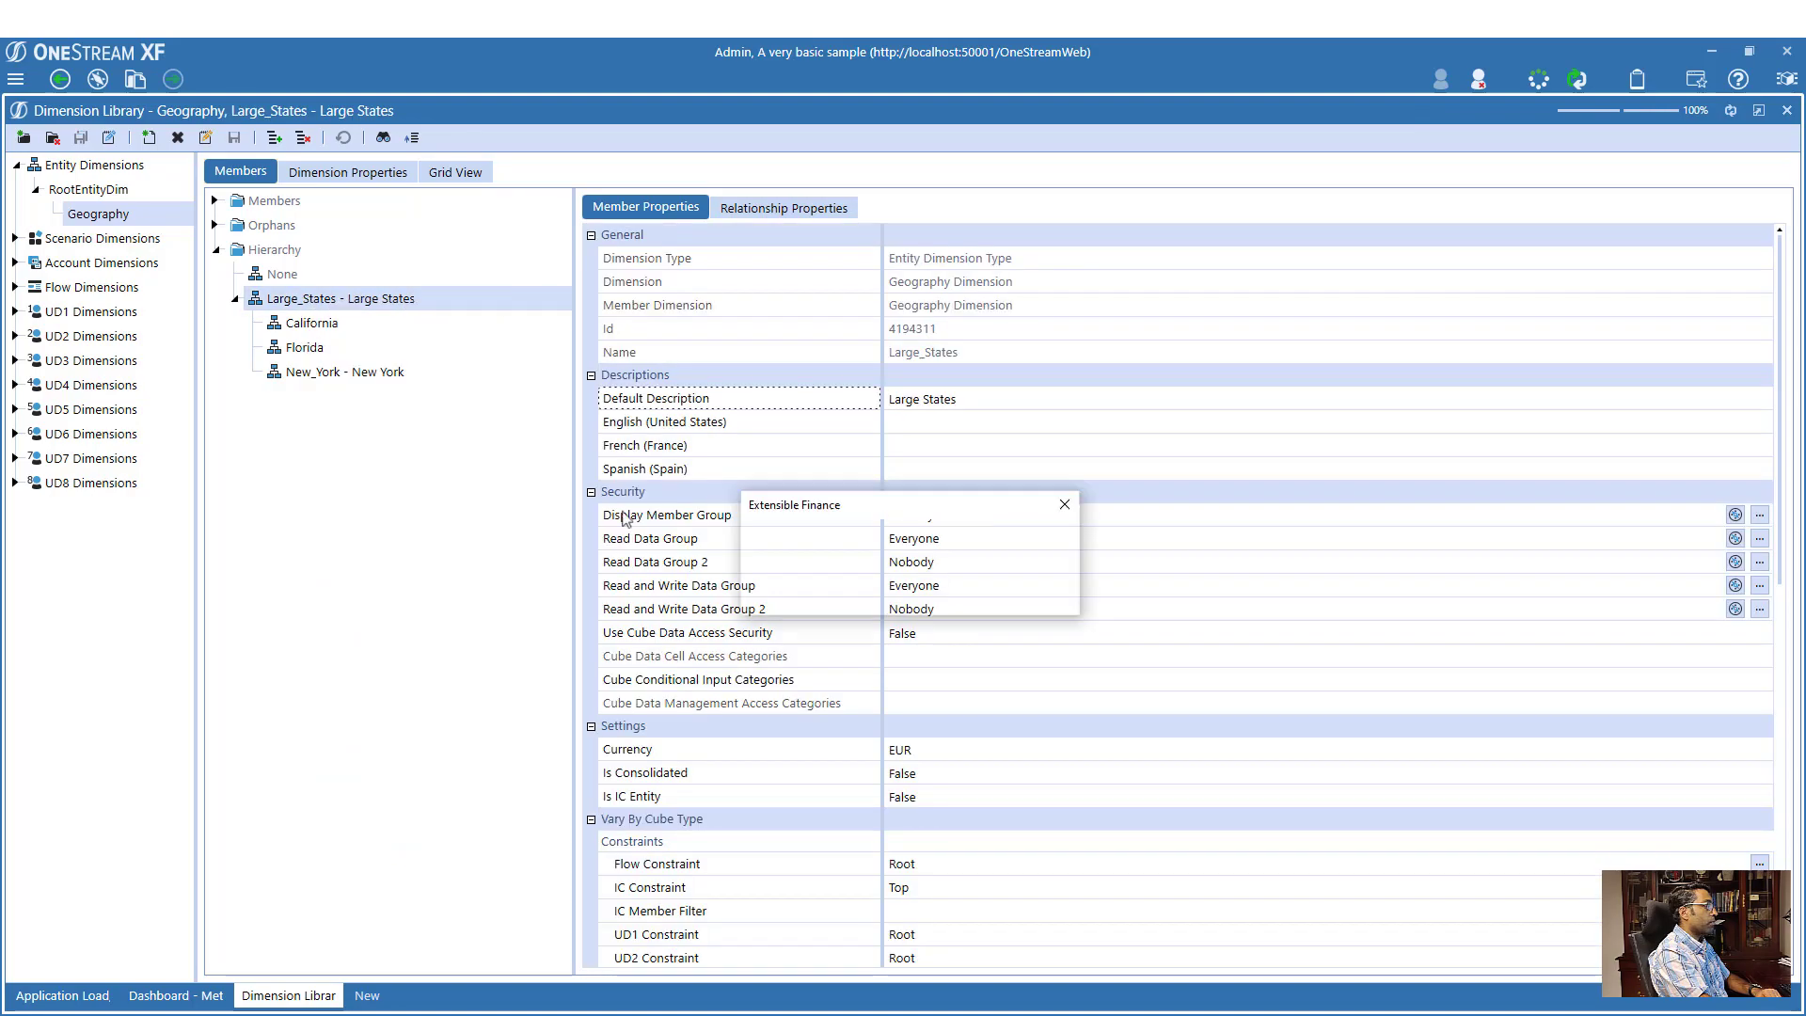
{"action": "left_click", "coordinate": [946, 598]}
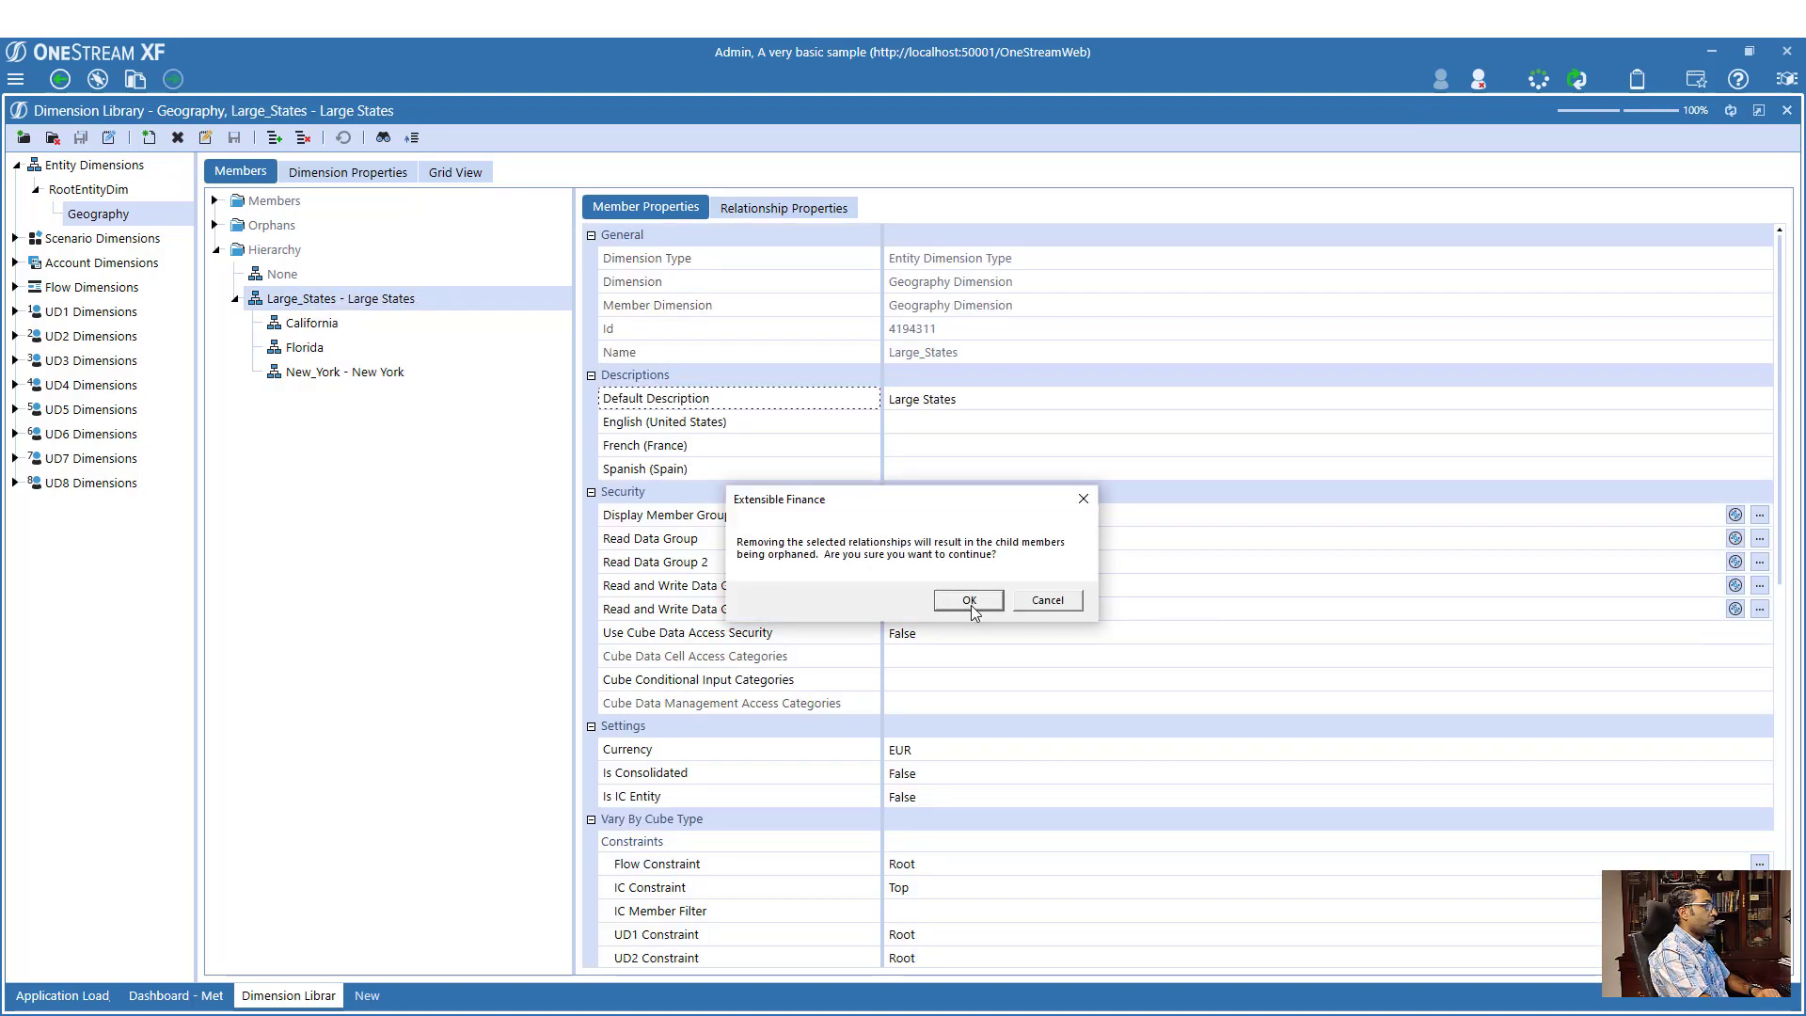
{"action": "left_click", "coordinate": [971, 602]}
{"action": "left_click", "coordinate": [218, 225]}
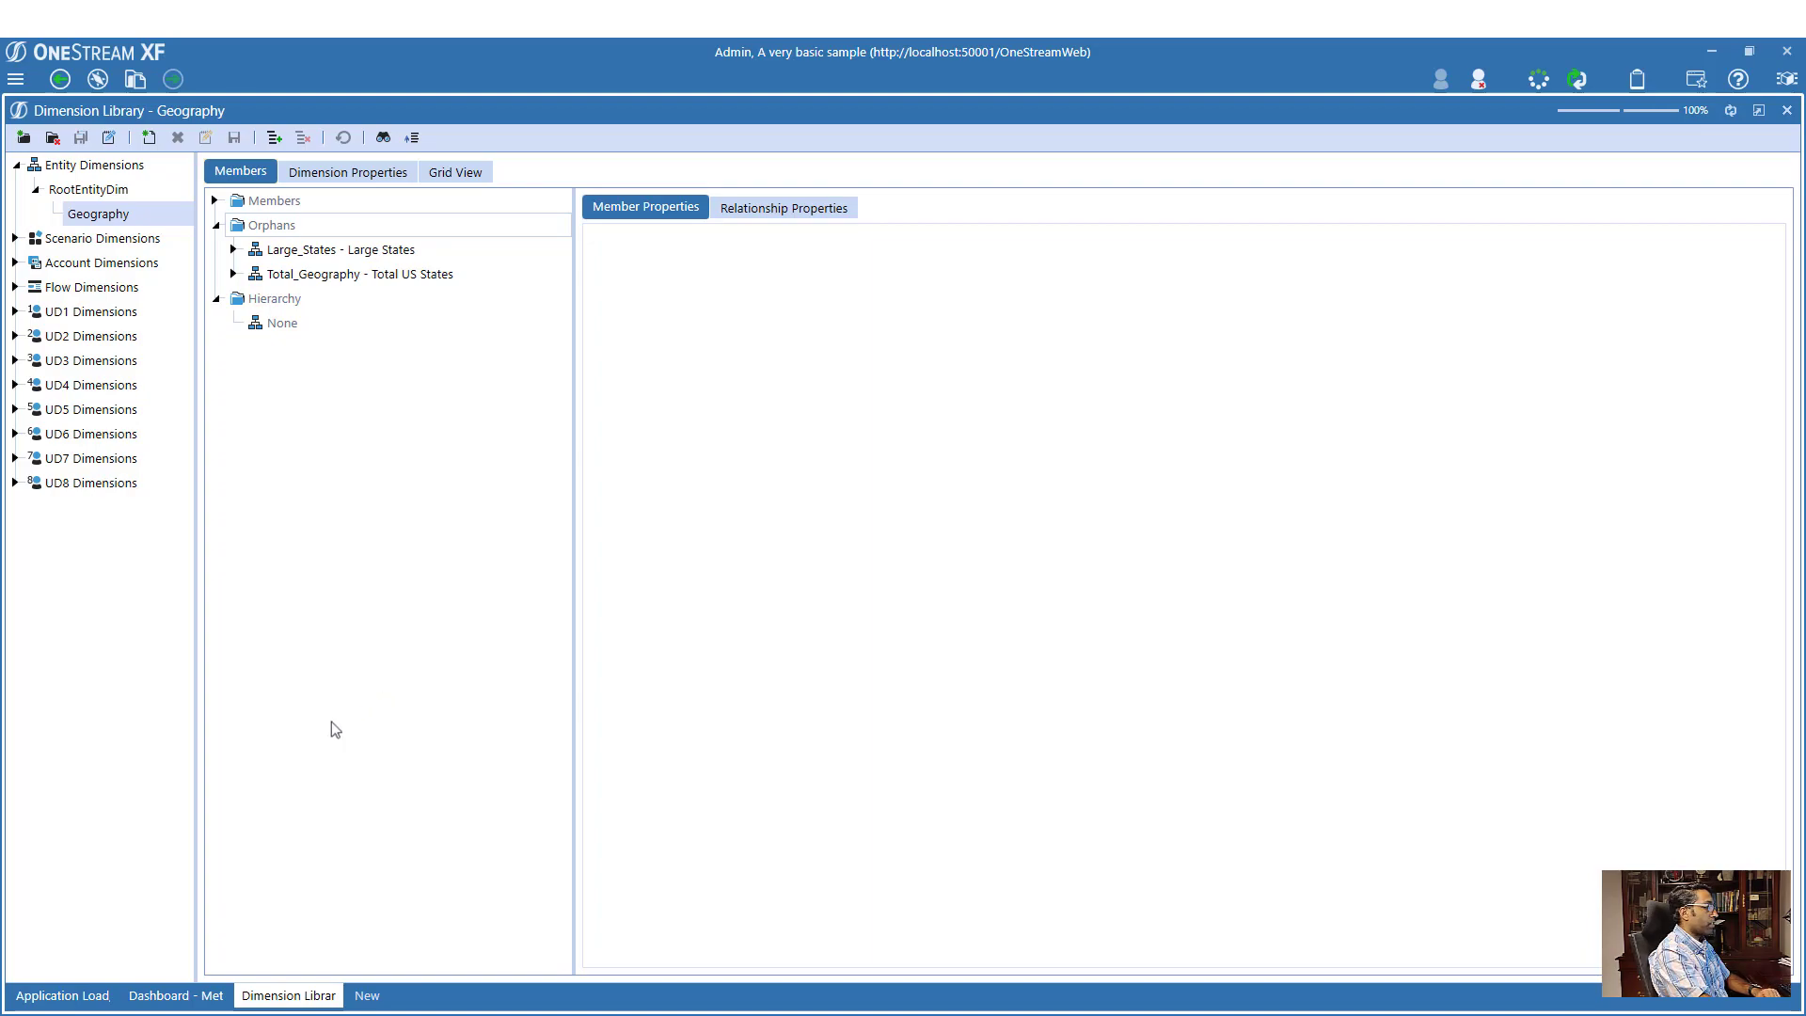
- In Notepad++, delete the three rows with Large_States as parent (California, Florida, New_York) from DimensionExtract.txt and save the file
{"action": "key", "text": "alt+Tab"}
{"action": "left_click", "coordinate": [347, 490]}
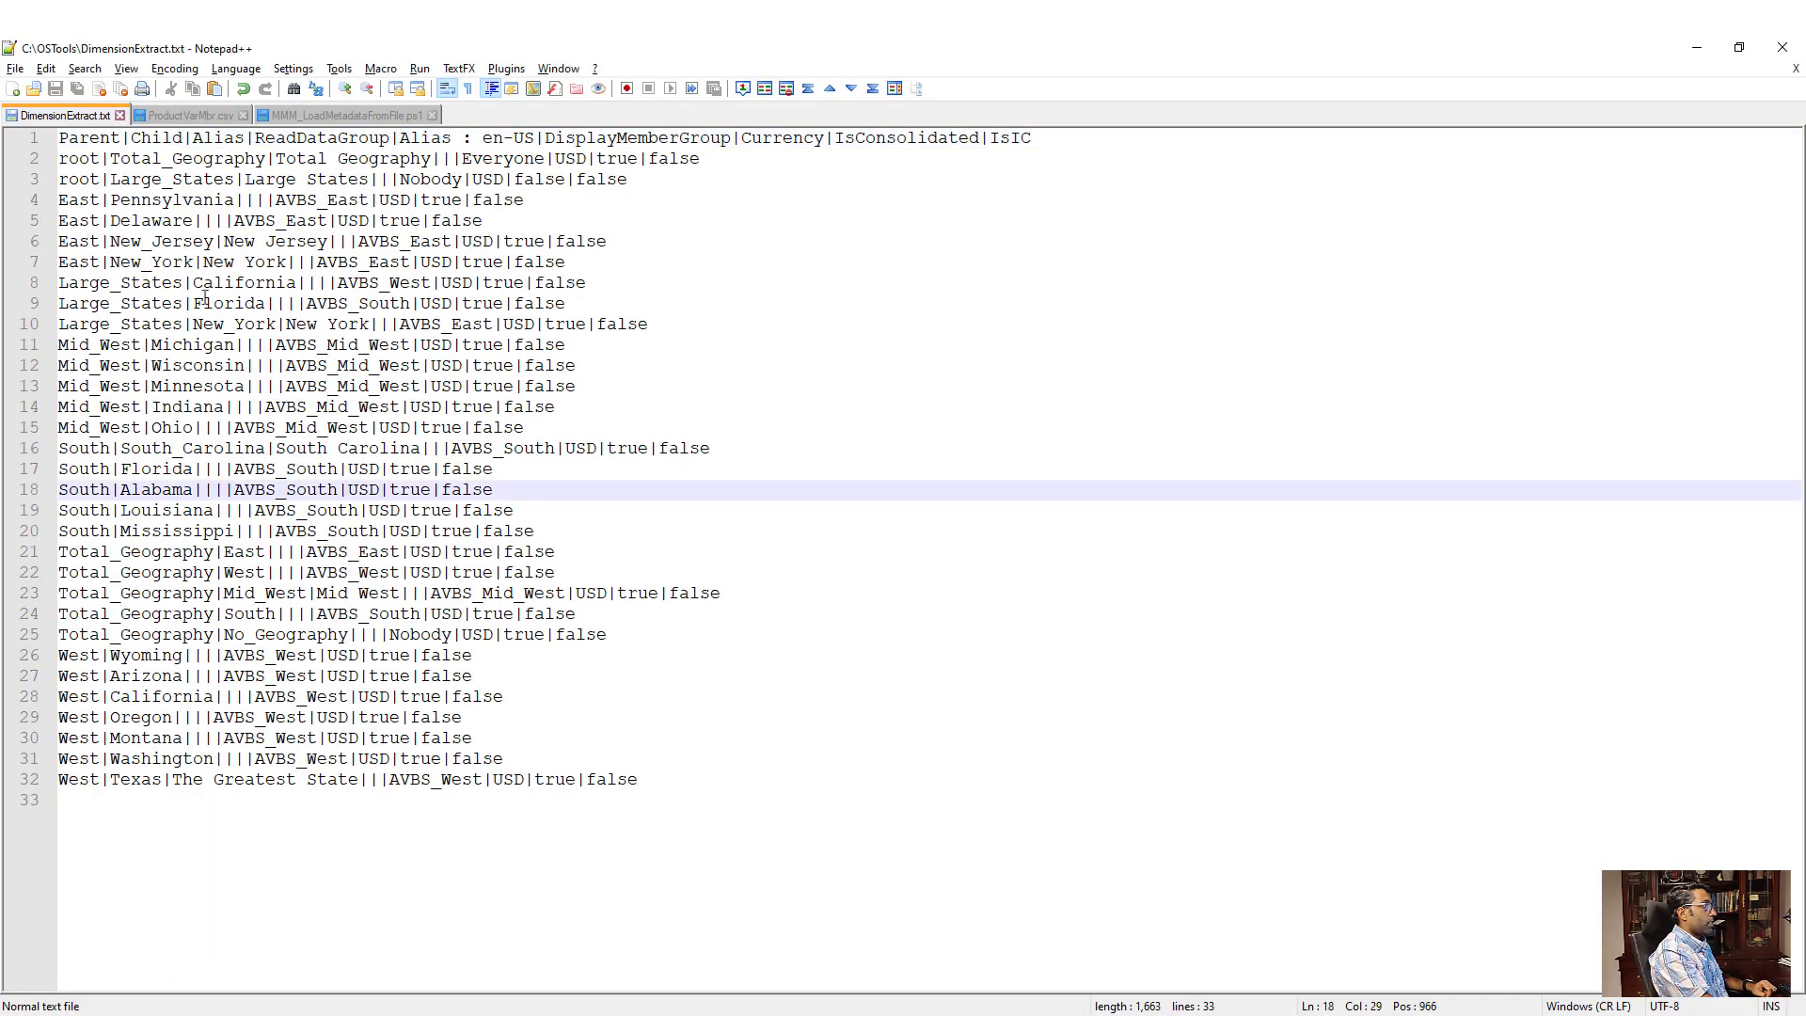
{"action": "left_click", "coordinate": [93, 139]}
{"action": "double_click", "coordinate": [93, 139]}
{"action": "left_click", "coordinate": [150, 139]}
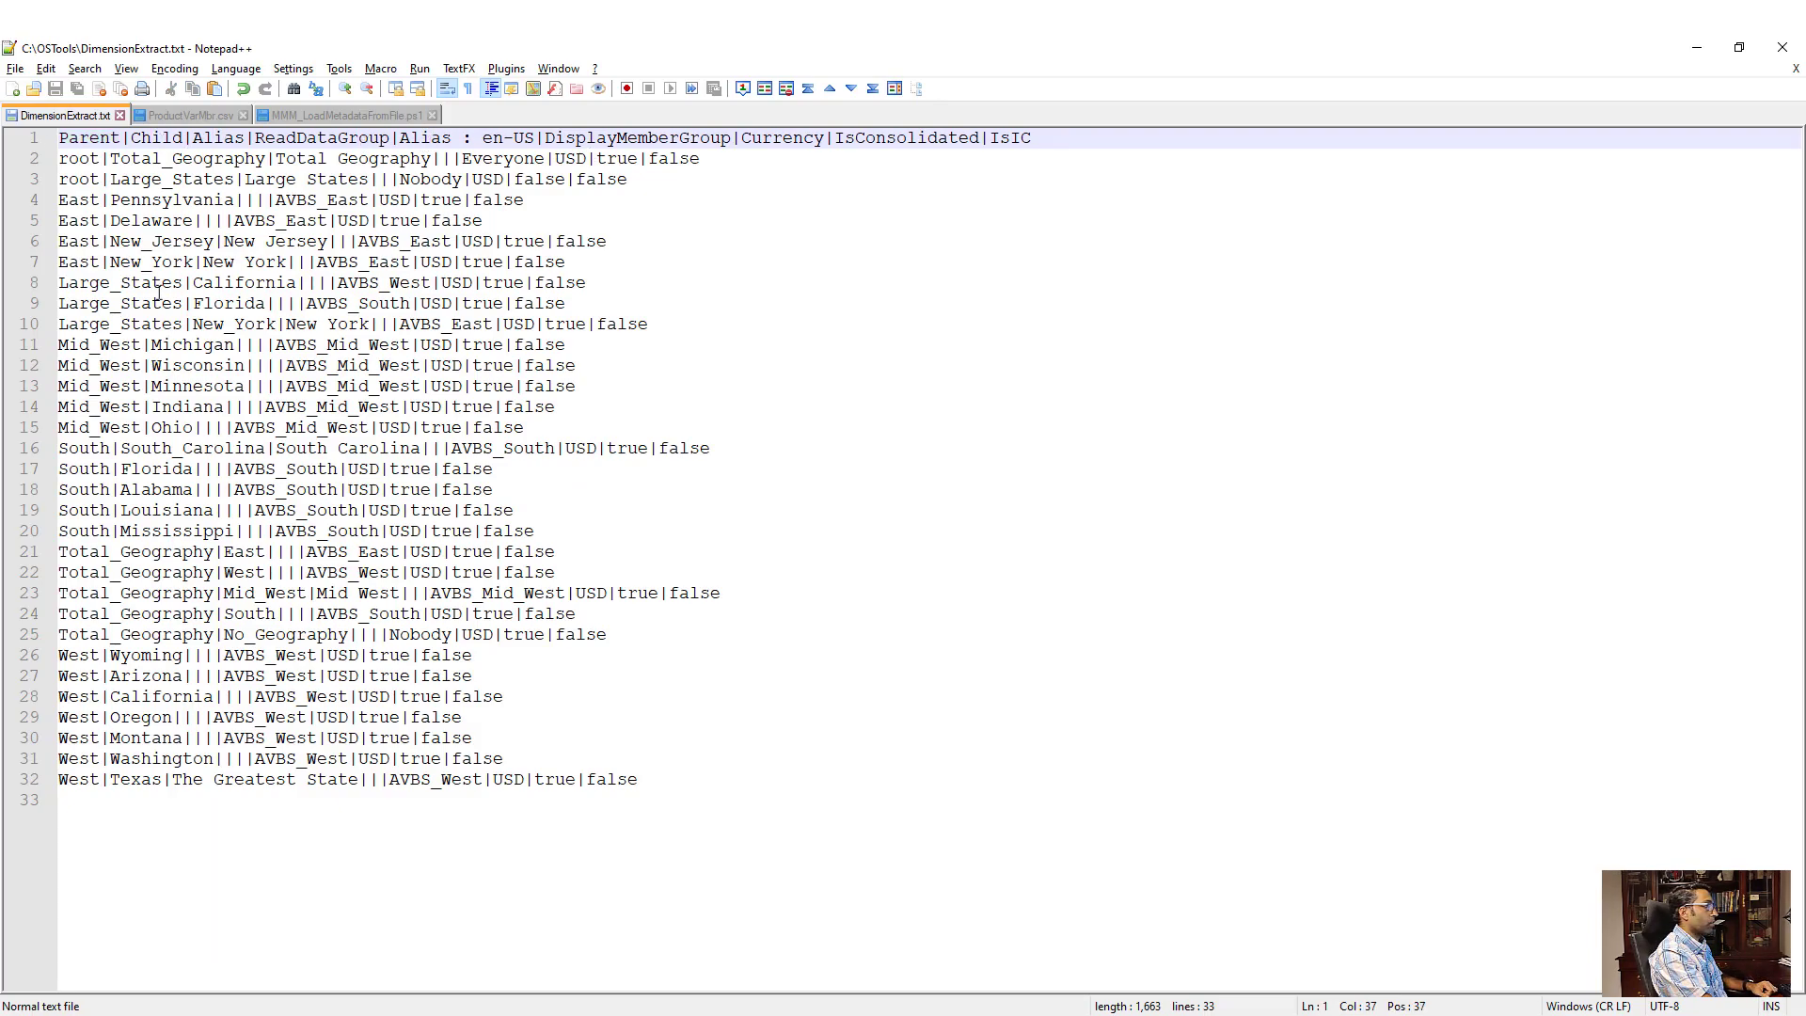
{"action": "left_click_drag", "start_coordinate": [58, 282], "coordinate": [43, 337]}
{"action": "key", "text": "Delete"}
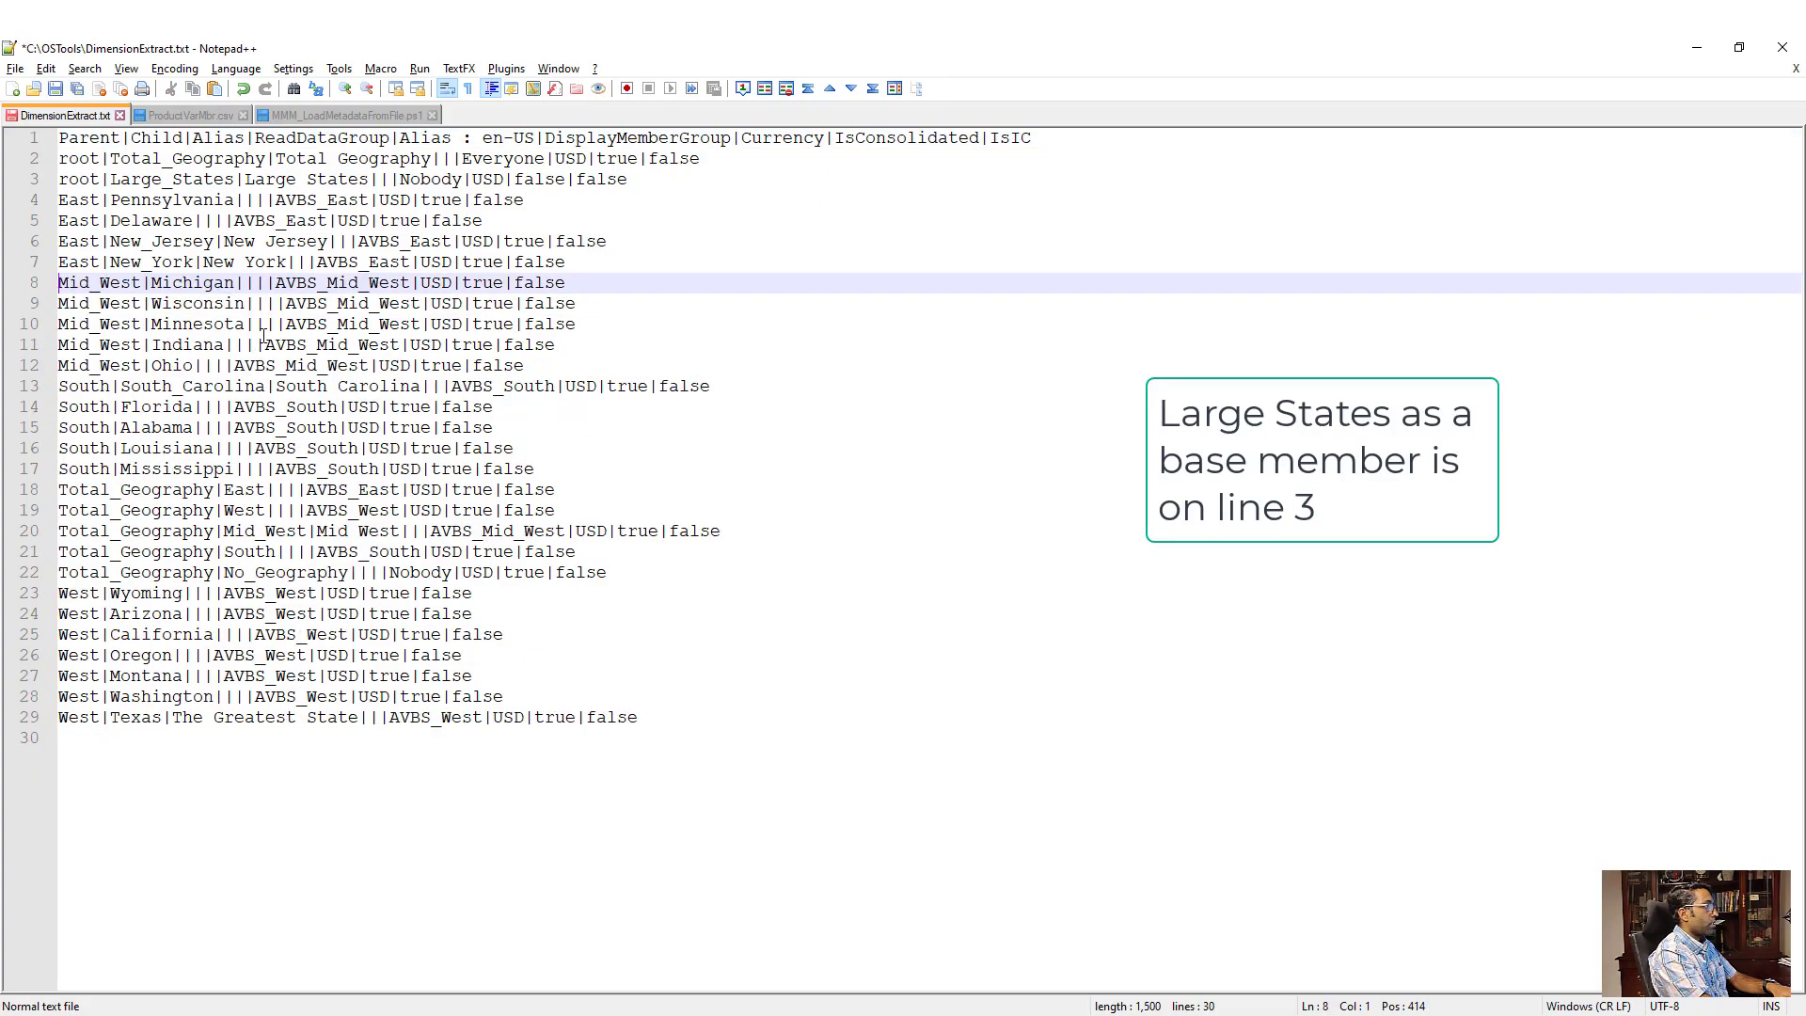
{"action": "key", "text": "ctrl+s"}
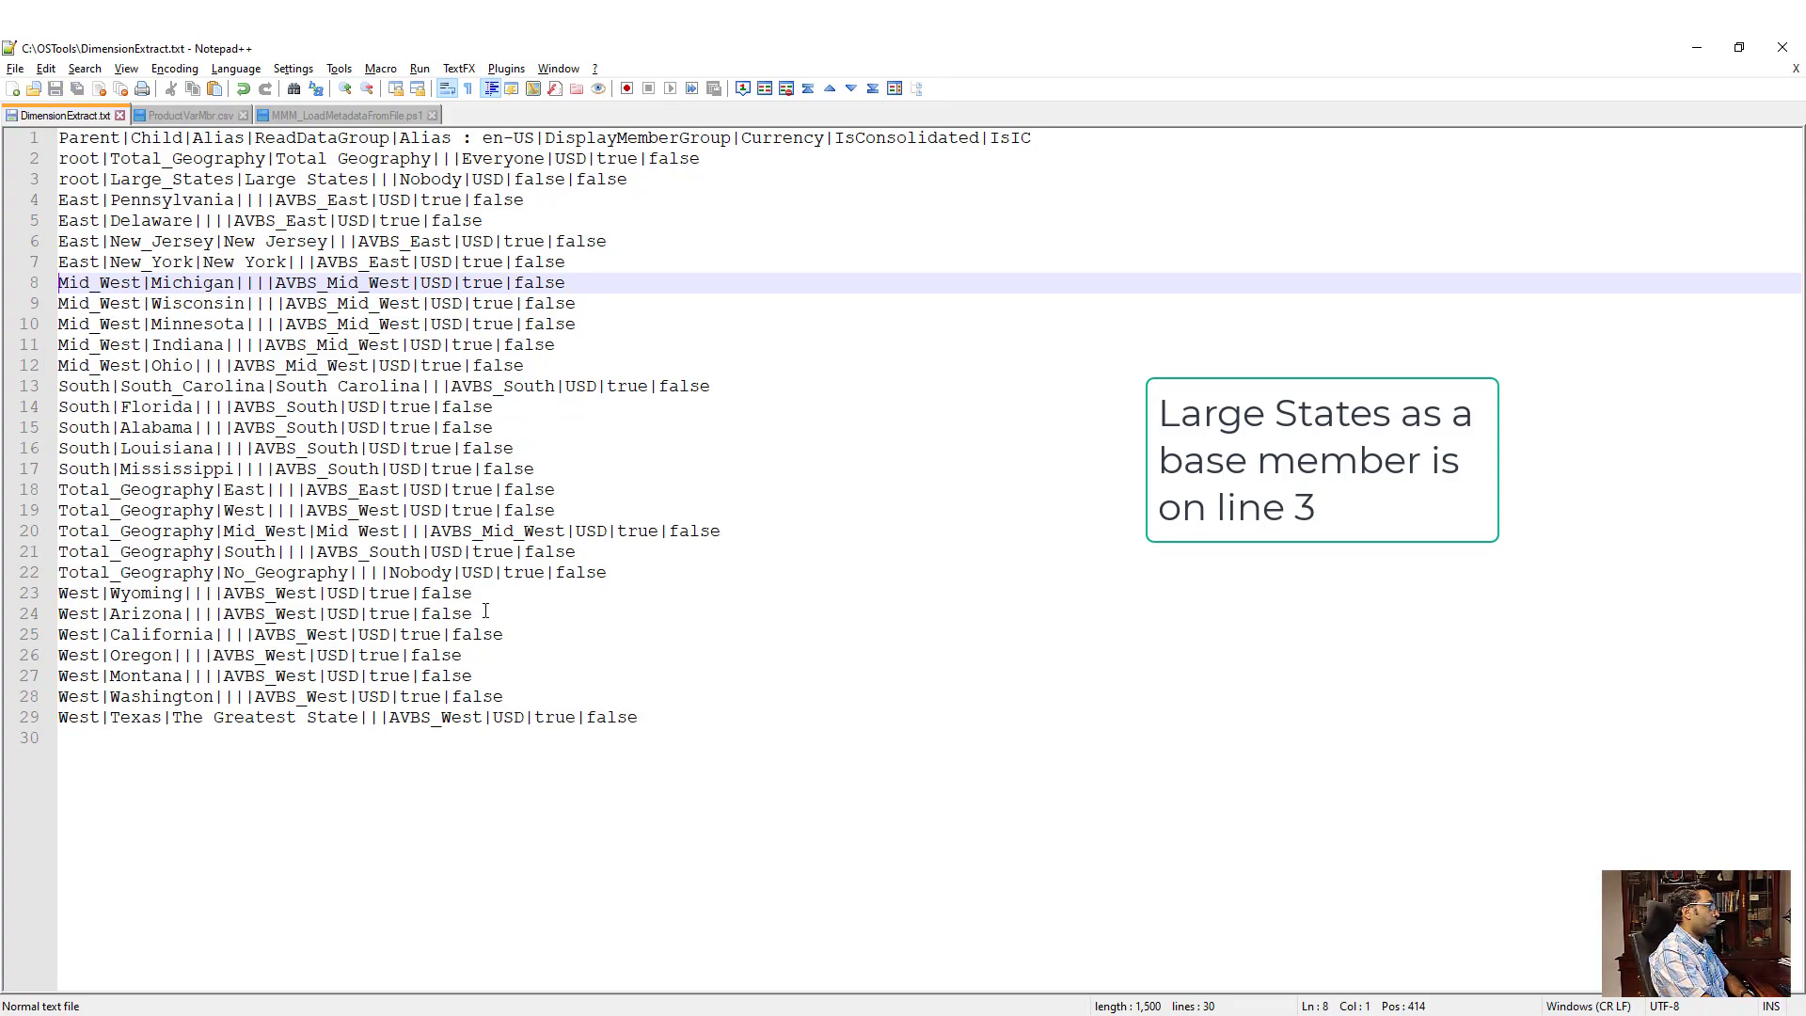
- Switch back to OneStream XF and upload DimensionExtract.txt from C:\OSTools as the metadata file for the Geography profile
{"action": "left_click", "coordinate": [870, 1013]}
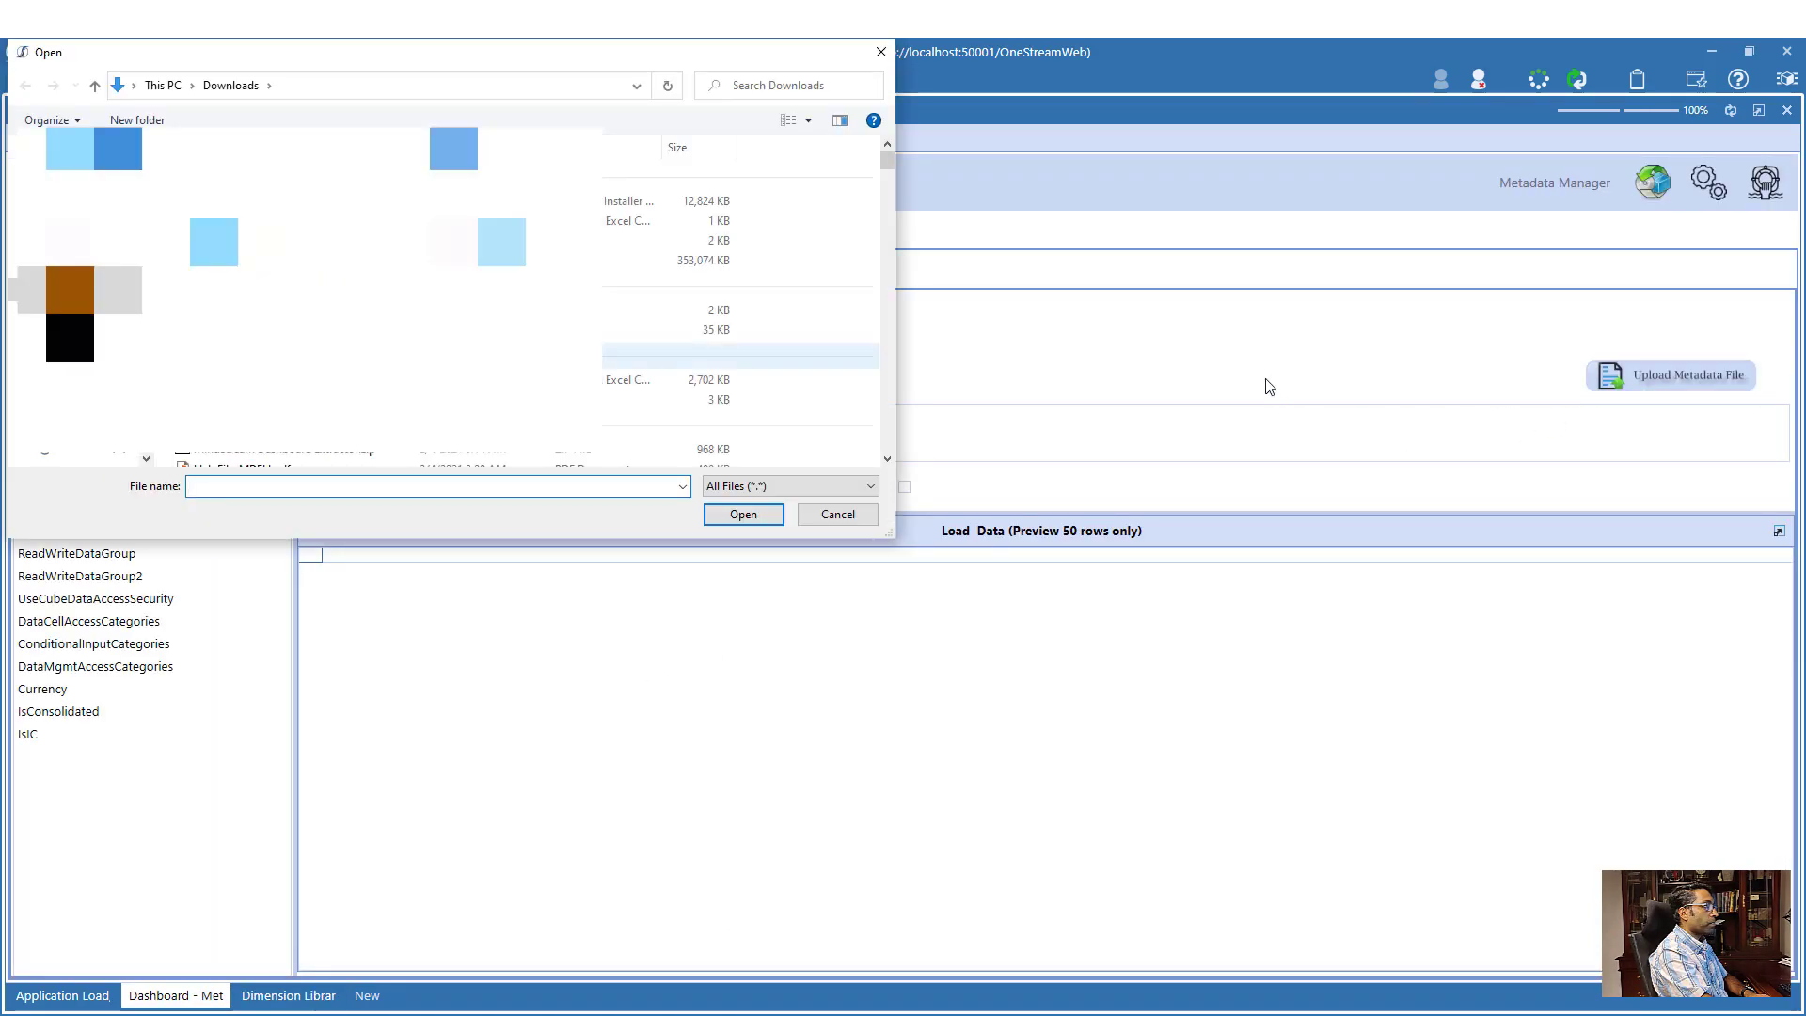
{"action": "left_click", "coordinate": [79, 402]}
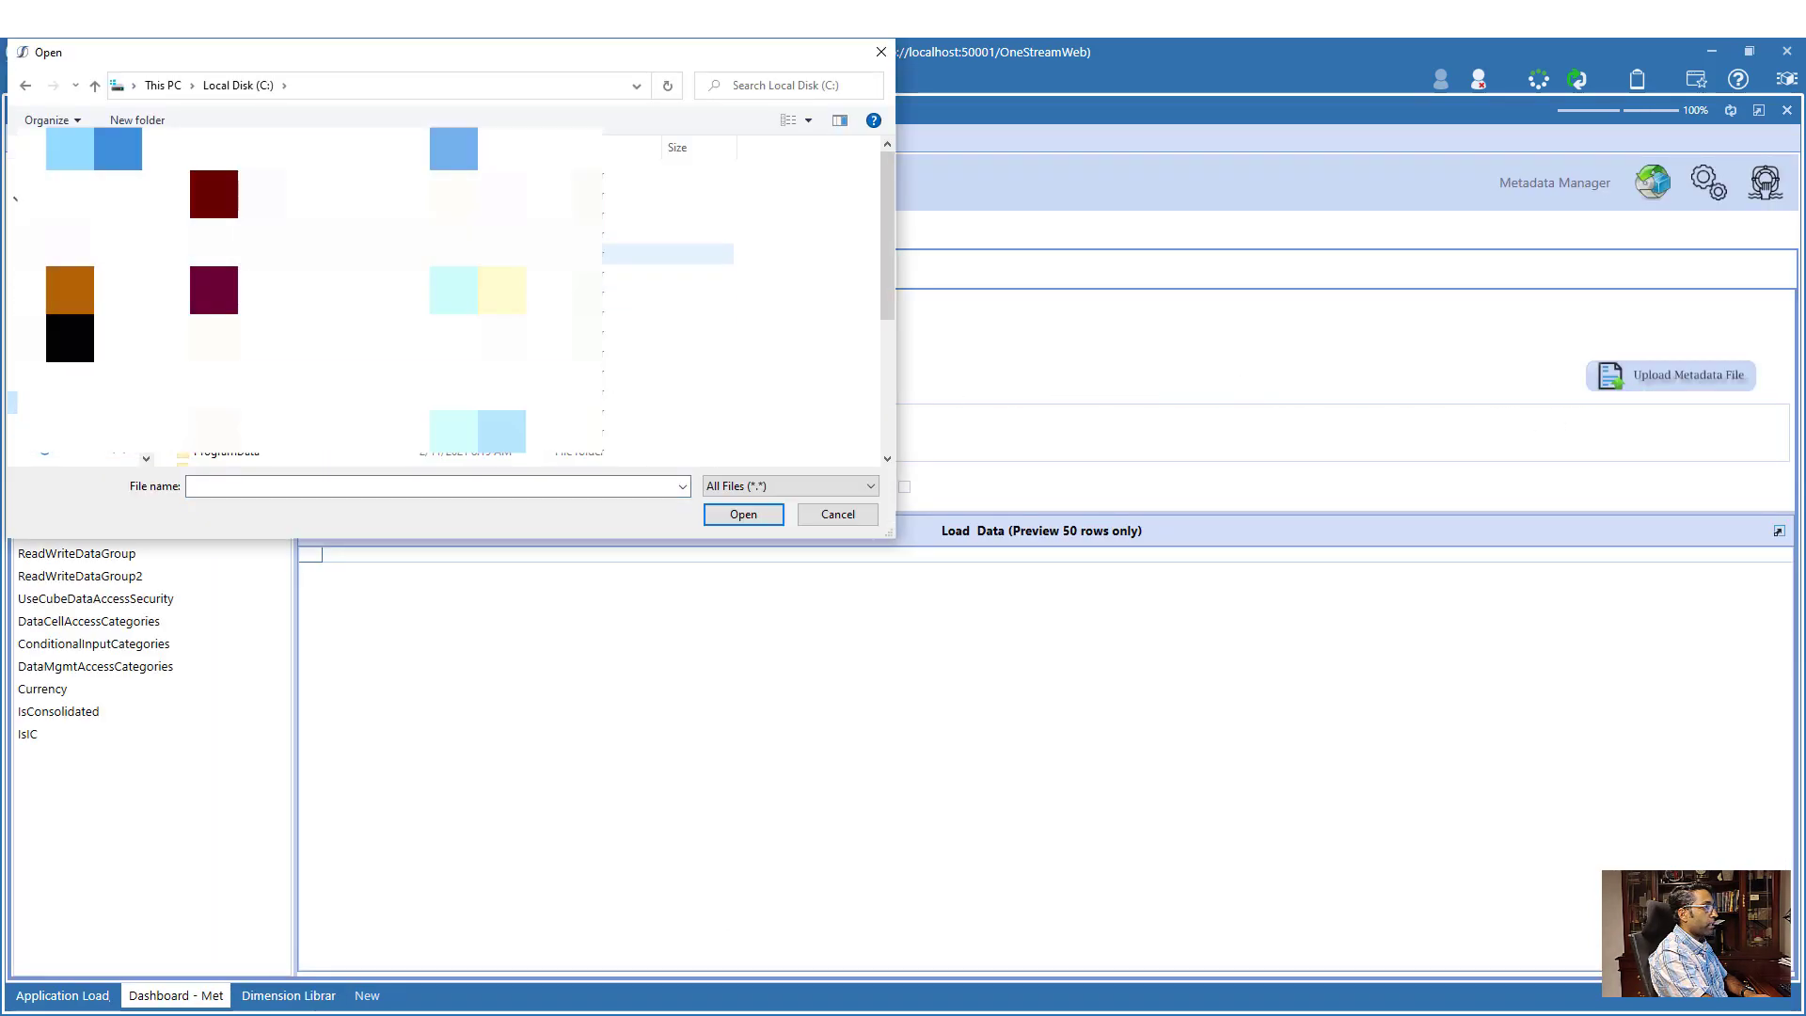
{"action": "left_click", "coordinate": [235, 373]}
{"action": "double_click", "coordinate": [235, 372]}
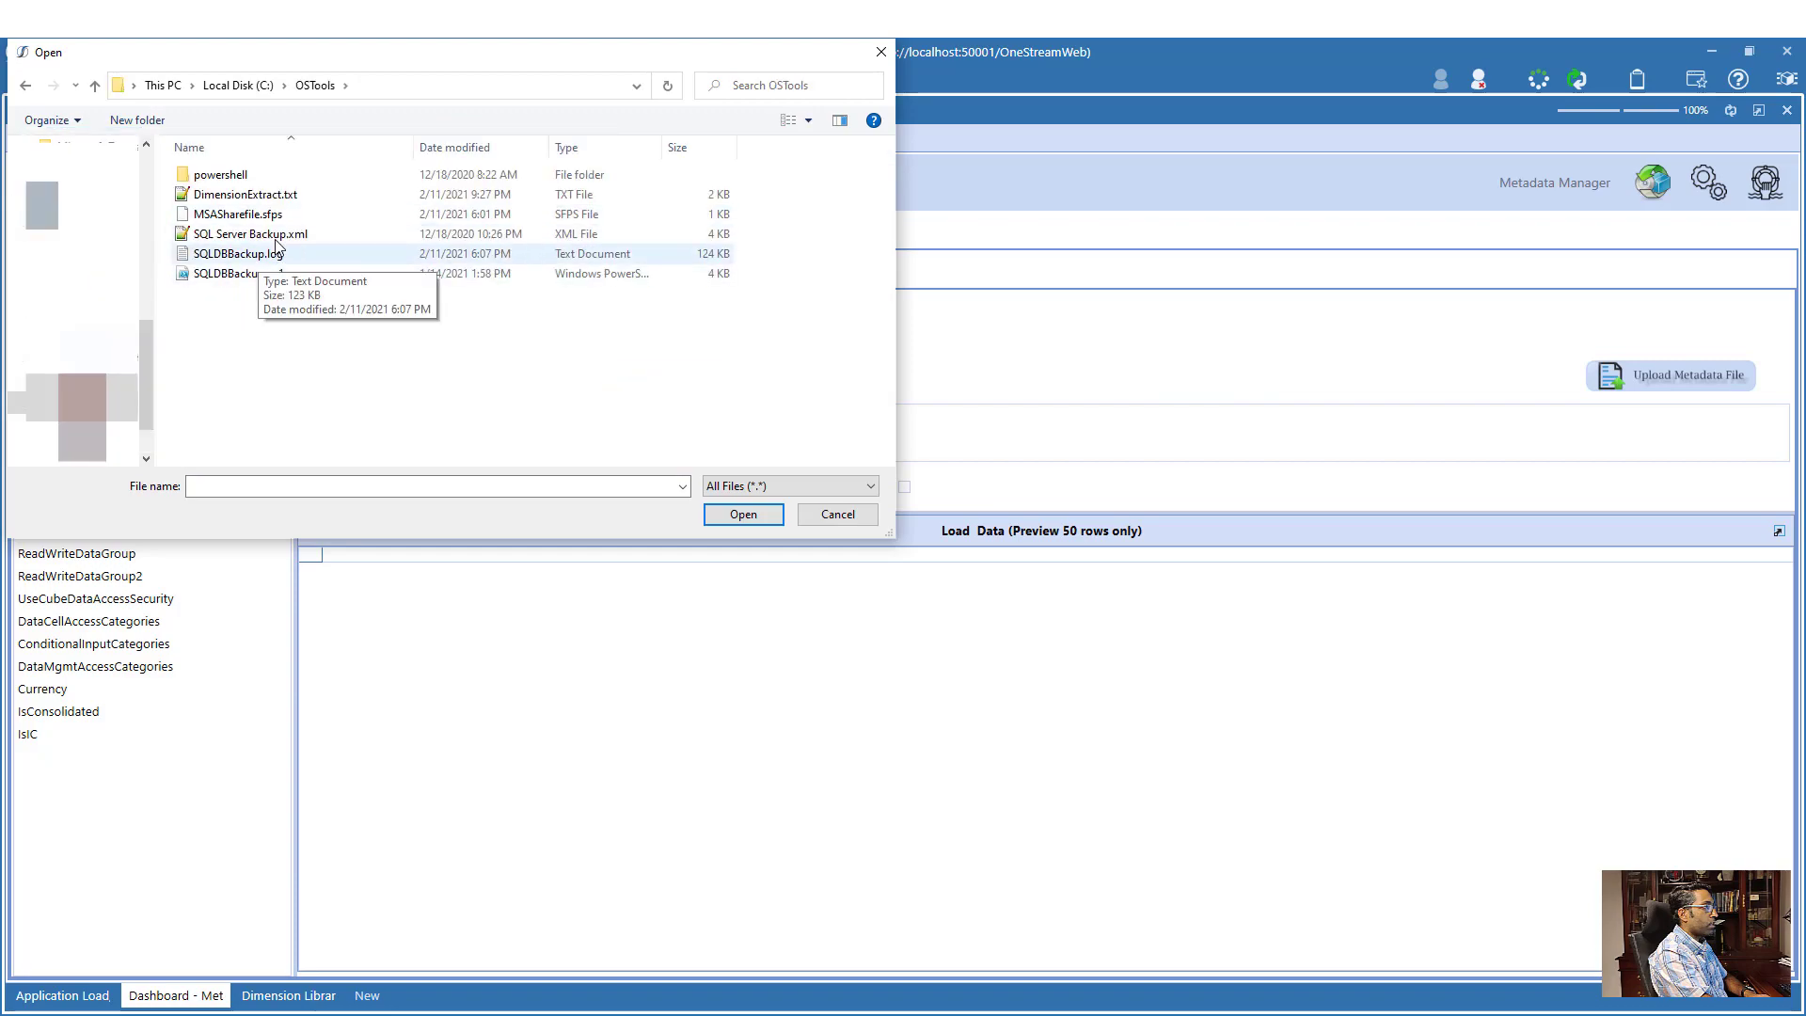
{"action": "double_click", "coordinate": [273, 195]}
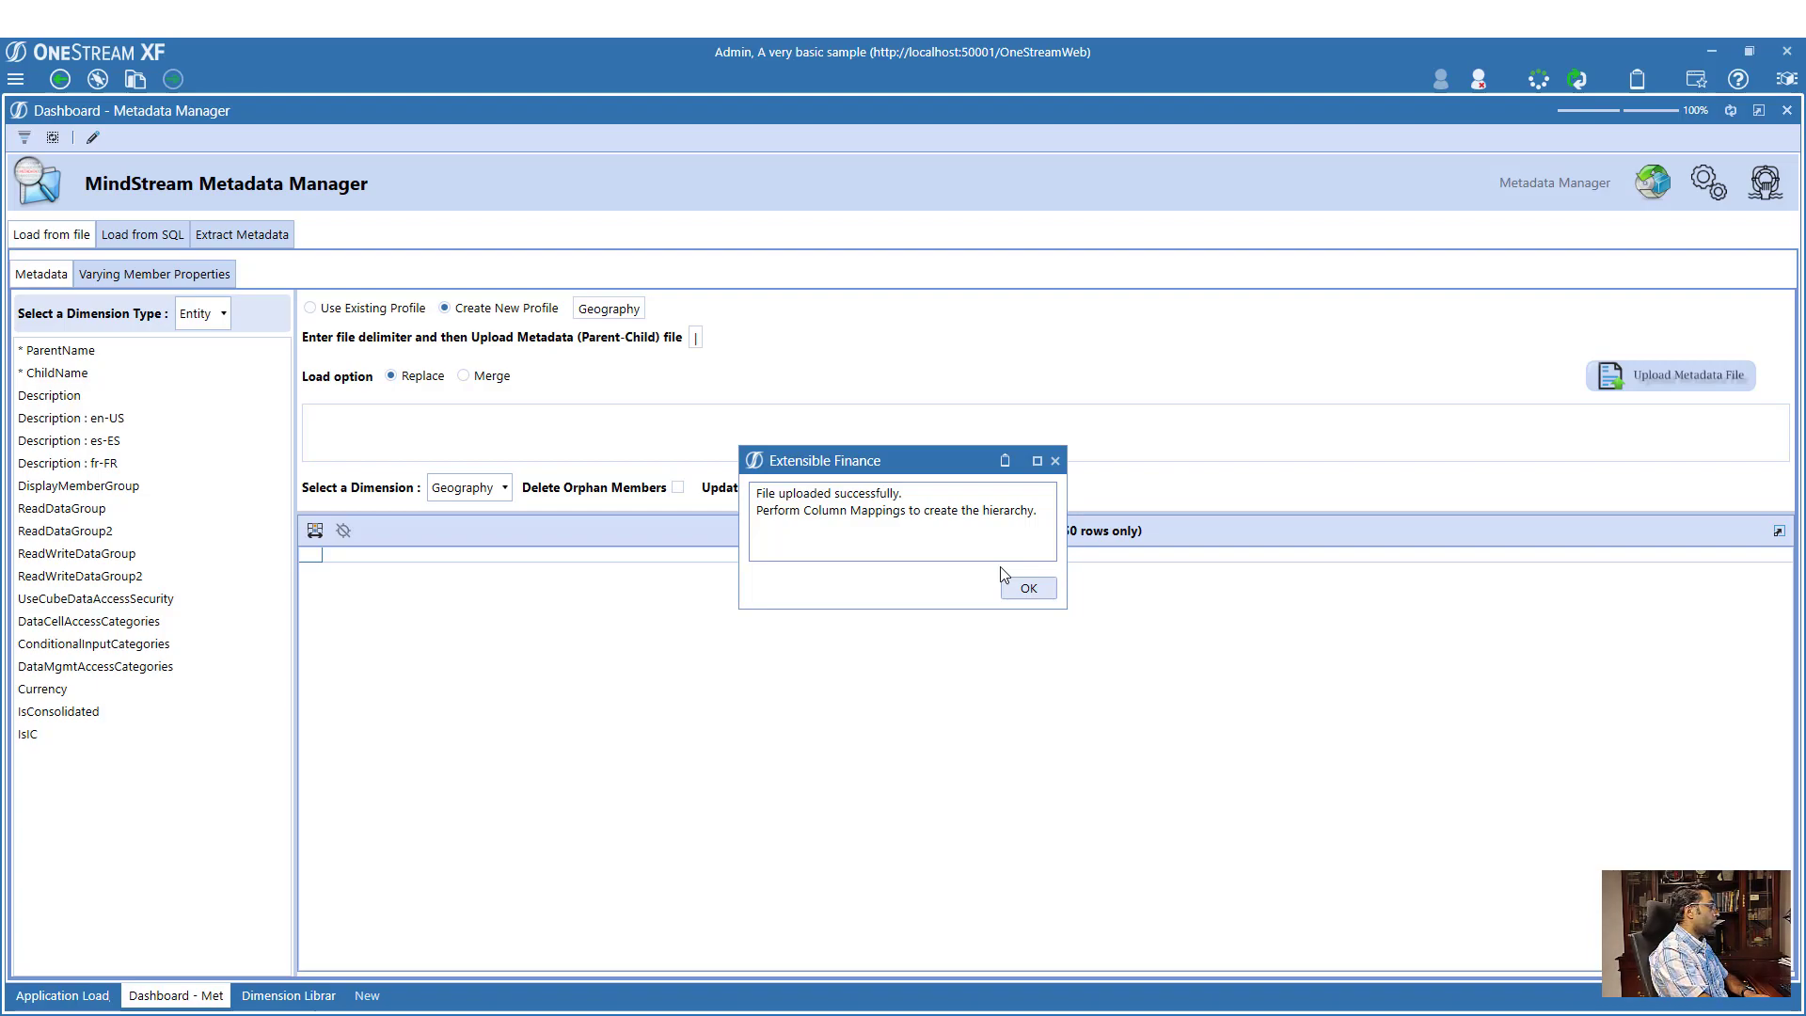
{"action": "left_click", "coordinate": [1023, 587]}
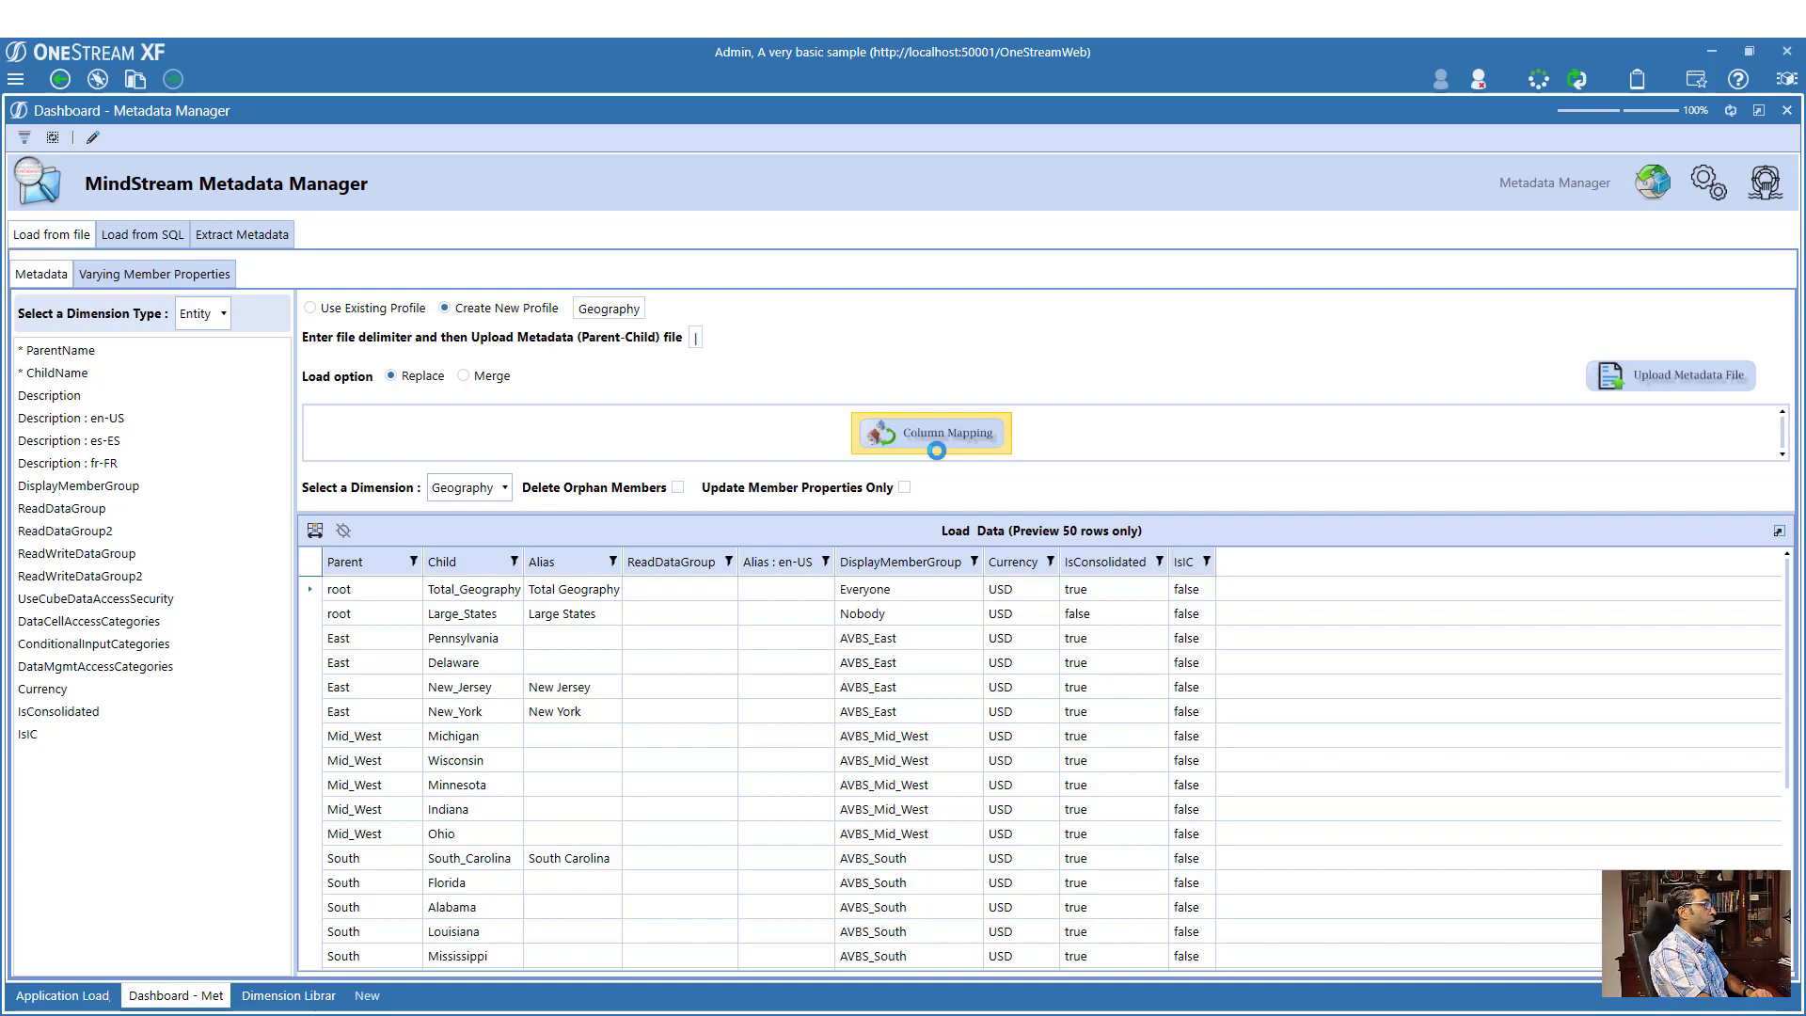
- Start the column mapping for the uploaded file and add all the load columns to the column map
{"action": "left_click", "coordinate": [935, 444]}
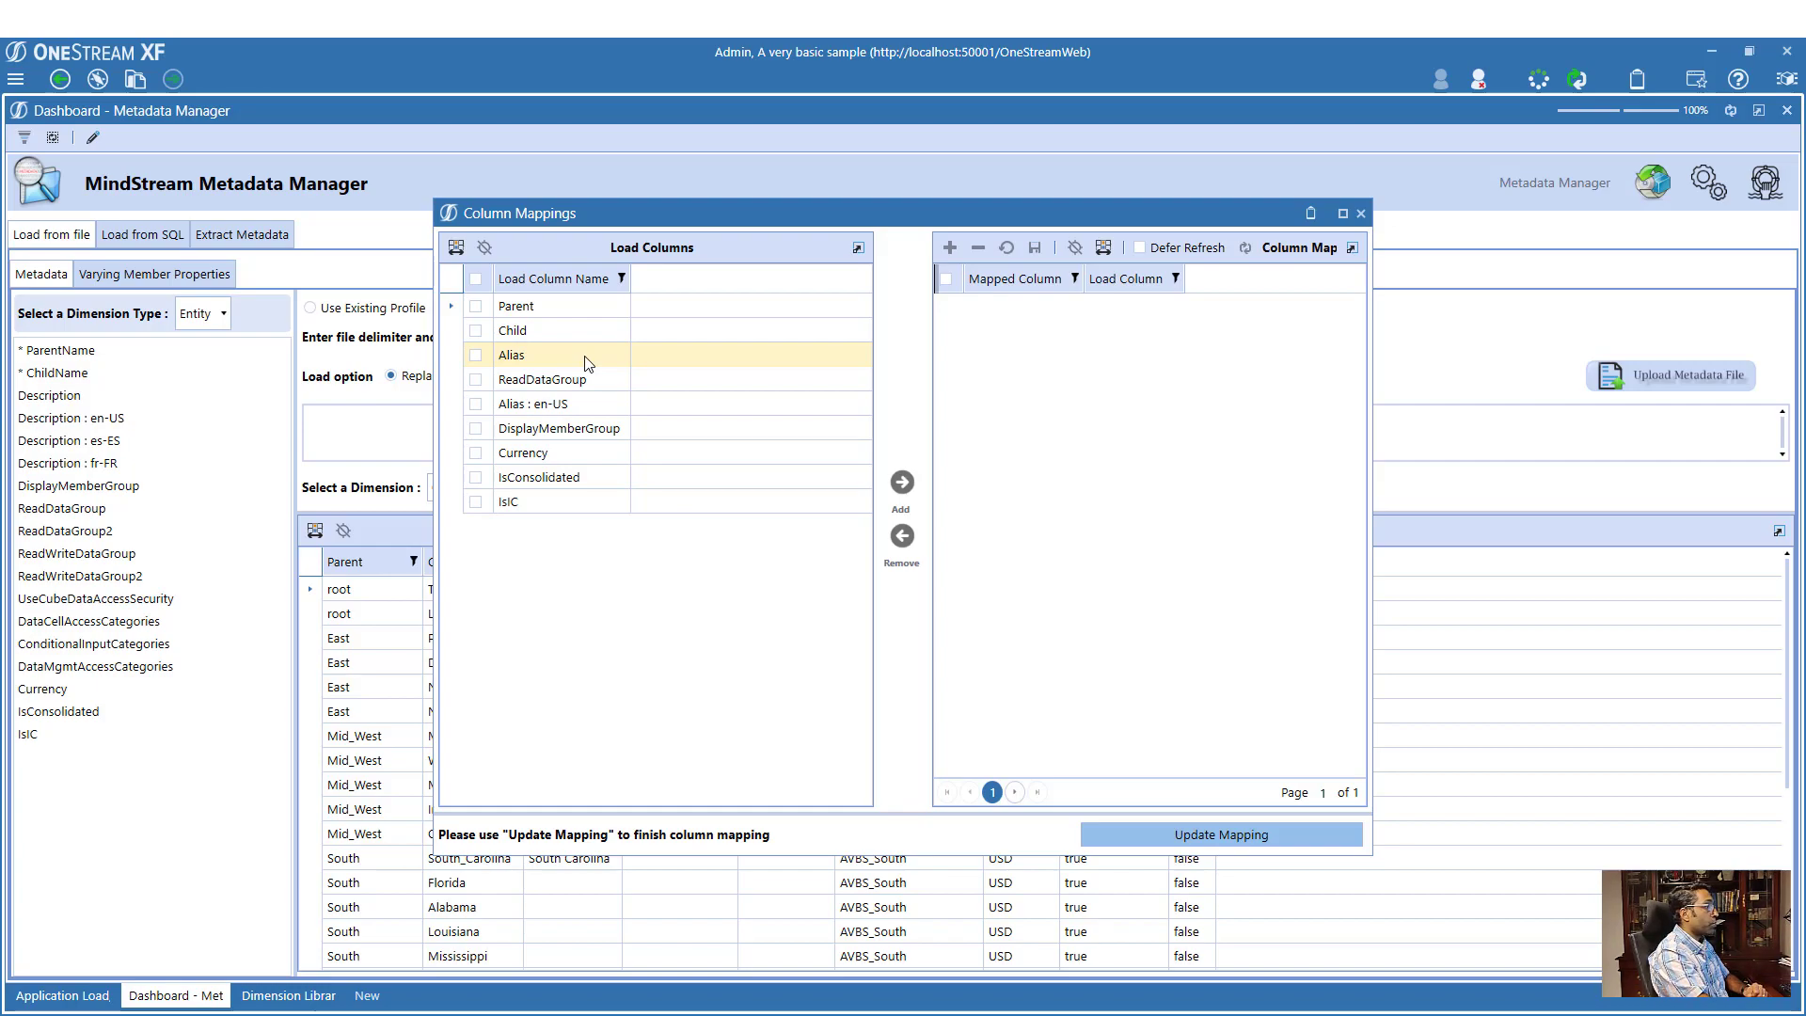
{"action": "left_click", "coordinate": [475, 278]}
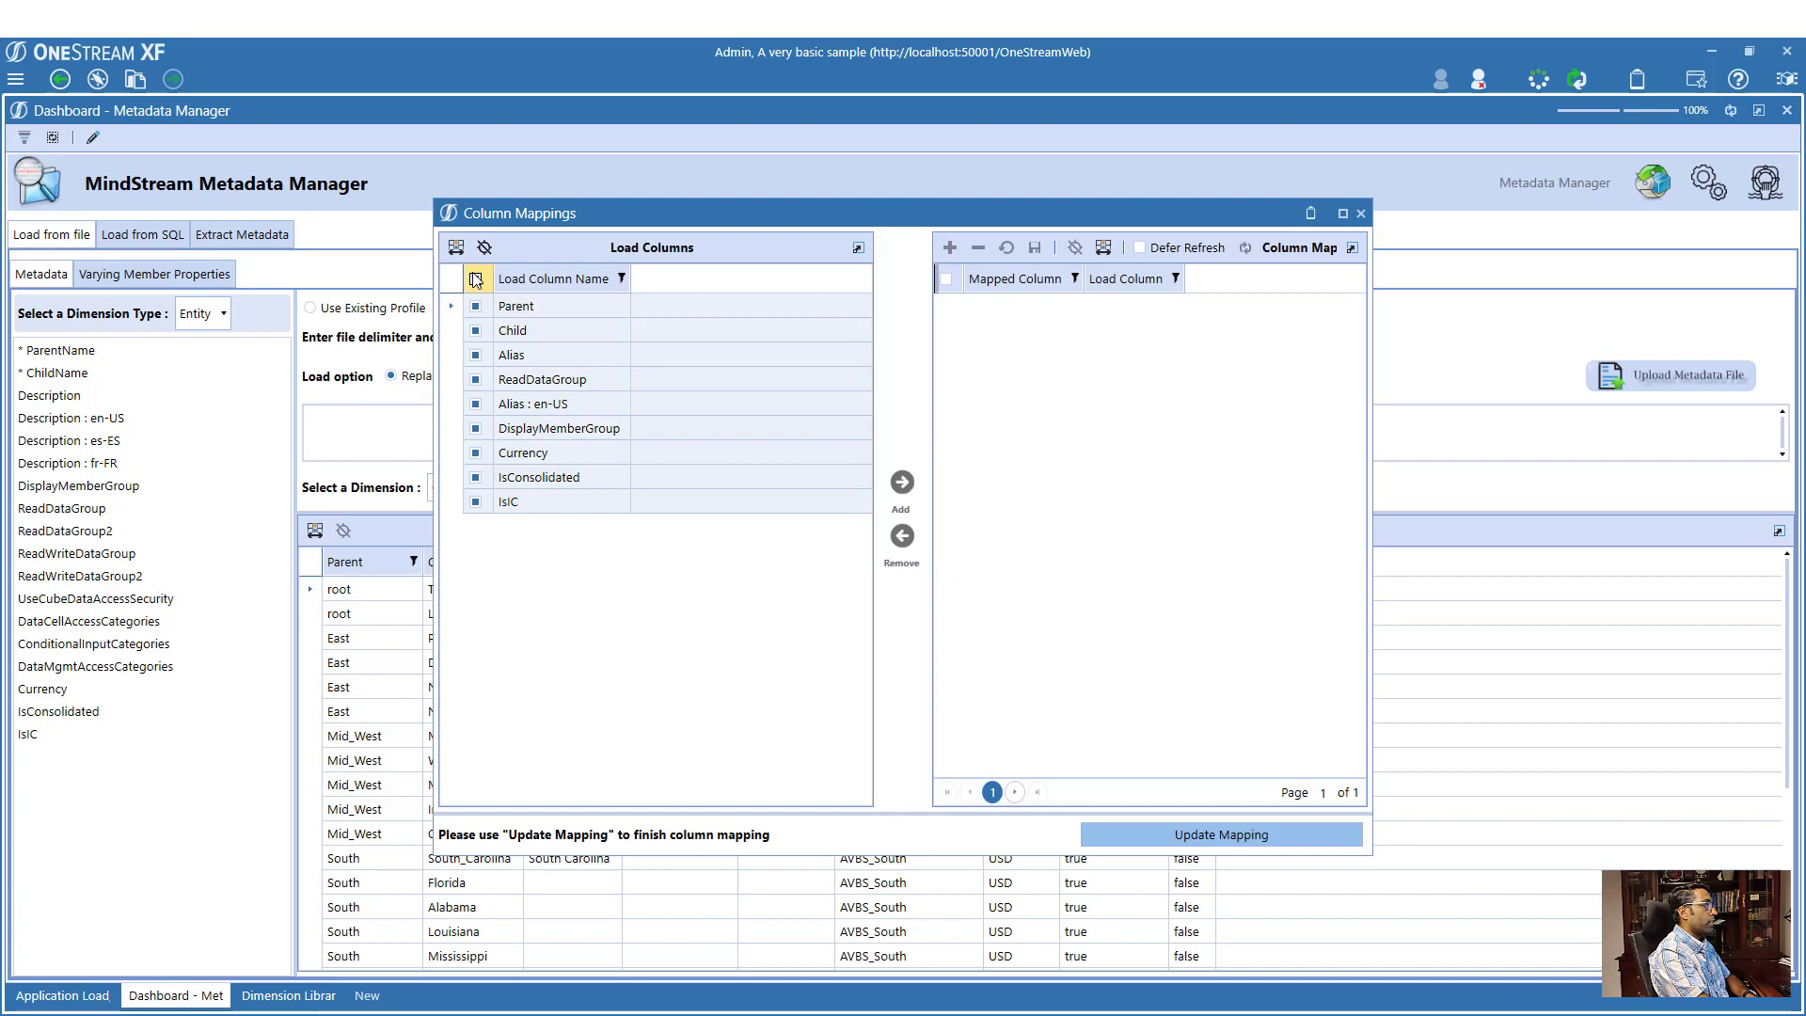
{"action": "left_click", "coordinate": [903, 481]}
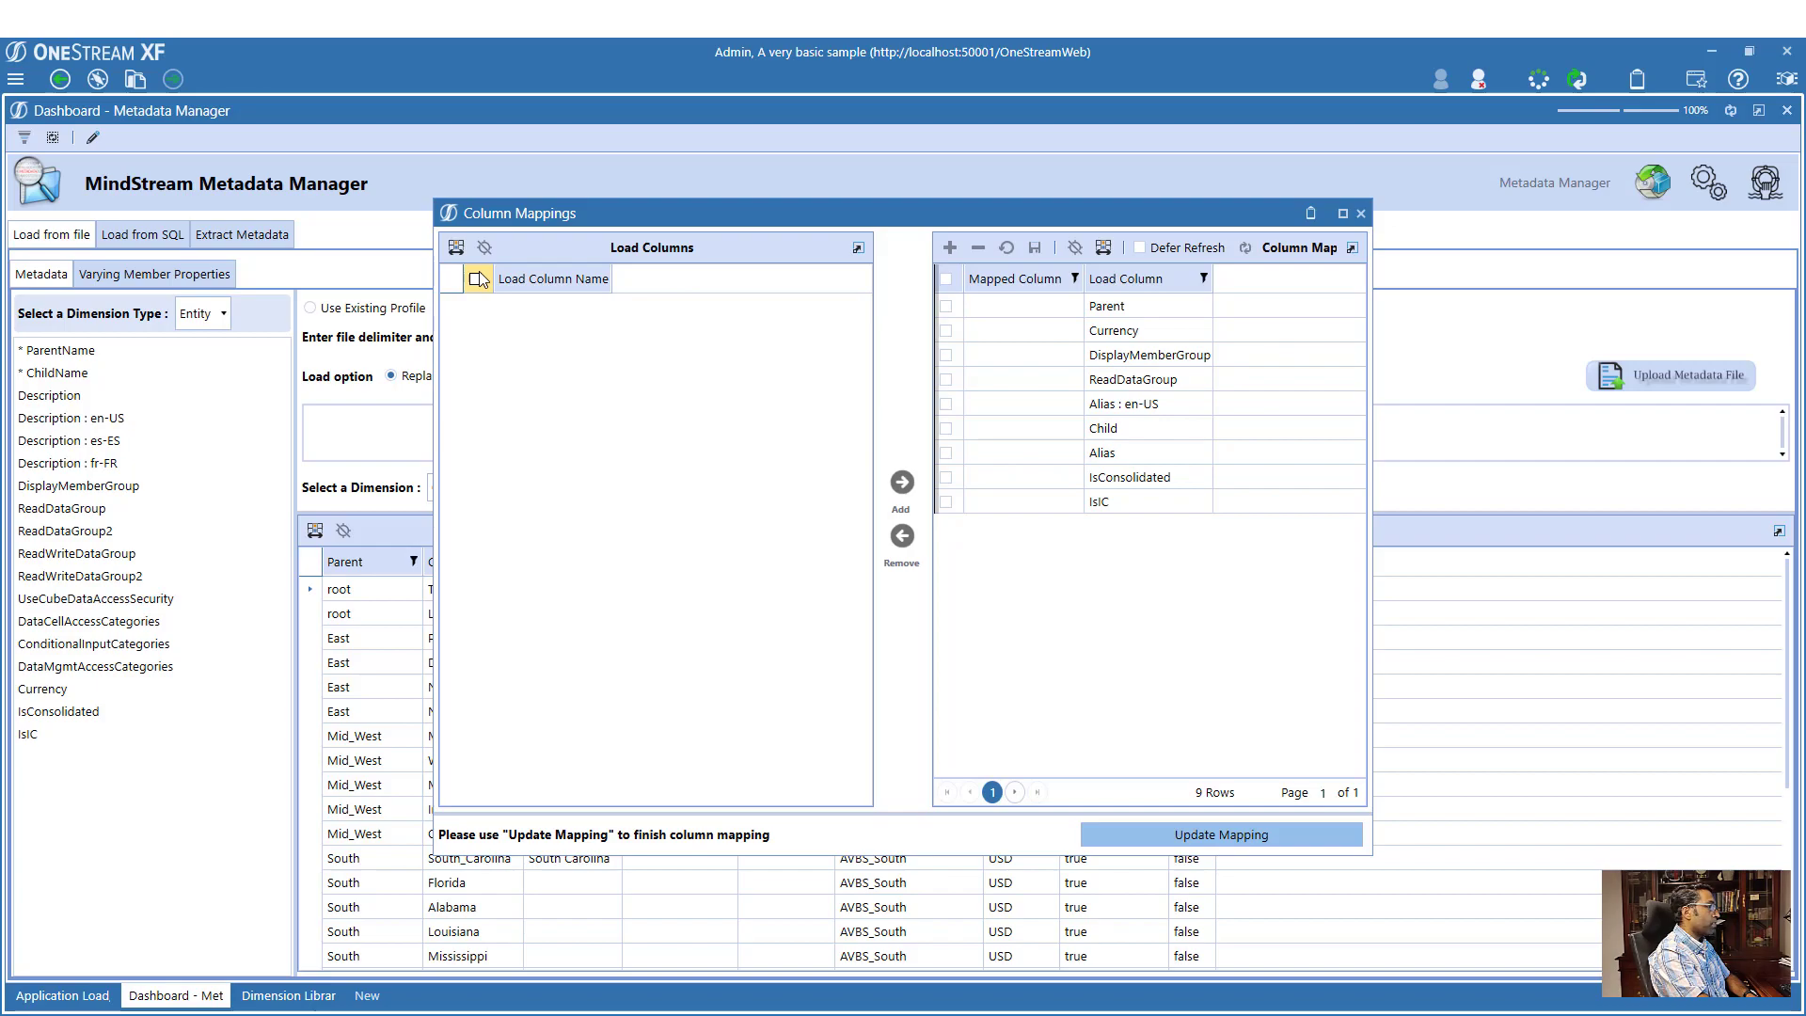
- Remove the Currency and DisplayMemberGroup load columns from the column map and add both back
{"action": "left_click", "coordinate": [1116, 333]}
{"action": "left_click", "coordinate": [946, 358]}
{"action": "left_click", "coordinate": [901, 536]}
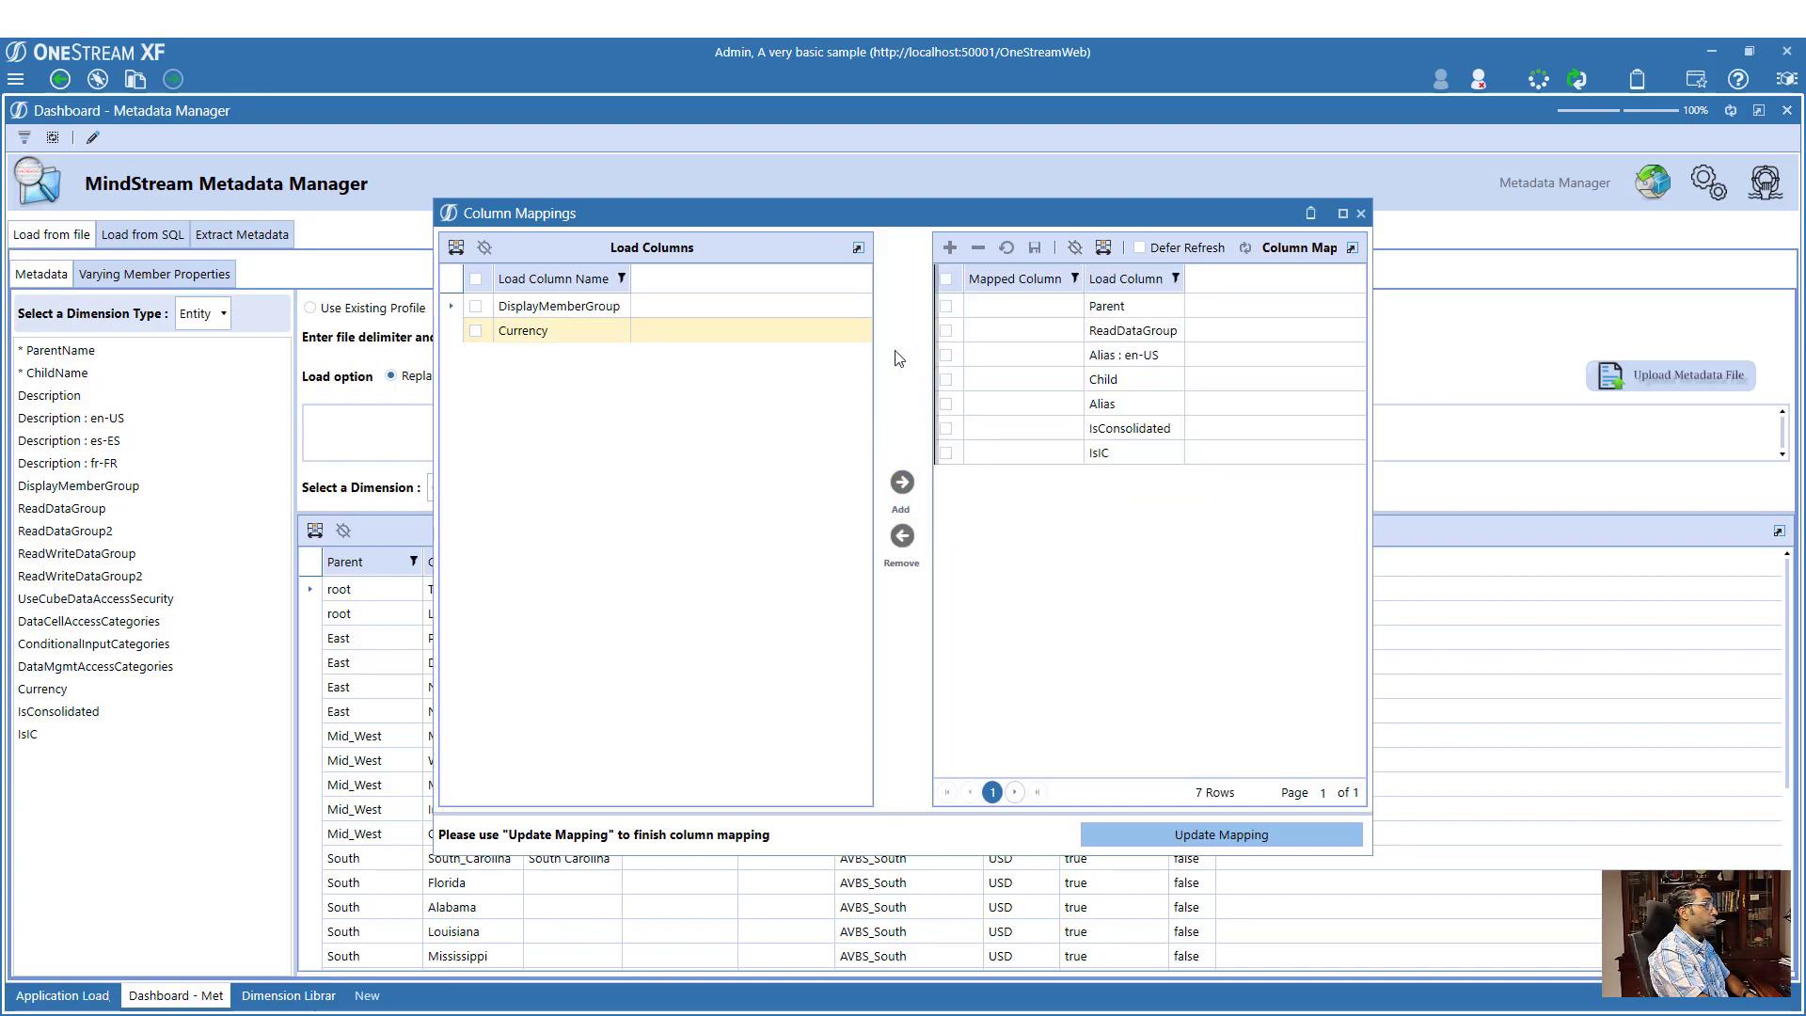
{"action": "left_click", "coordinate": [580, 316]}
{"action": "left_click", "coordinate": [922, 489]}
{"action": "left_click", "coordinate": [901, 482]}
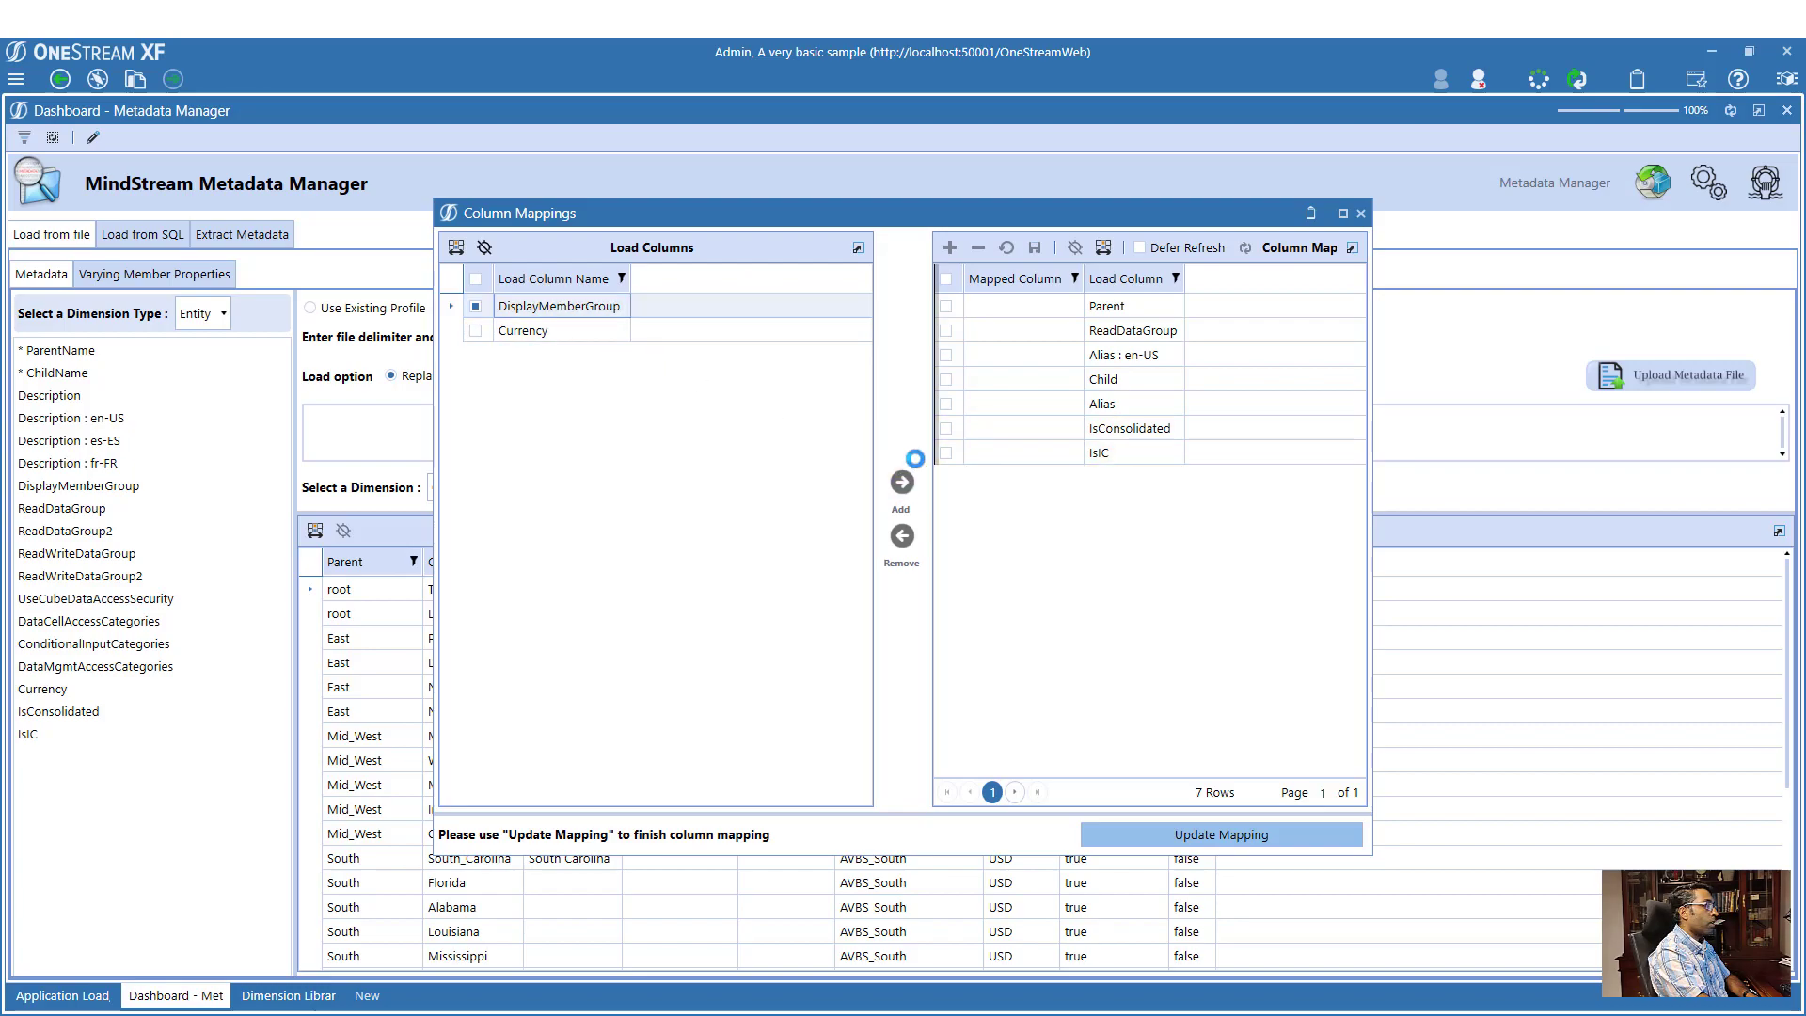
{"action": "left_click", "coordinate": [572, 305]}
{"action": "left_click", "coordinate": [899, 484]}
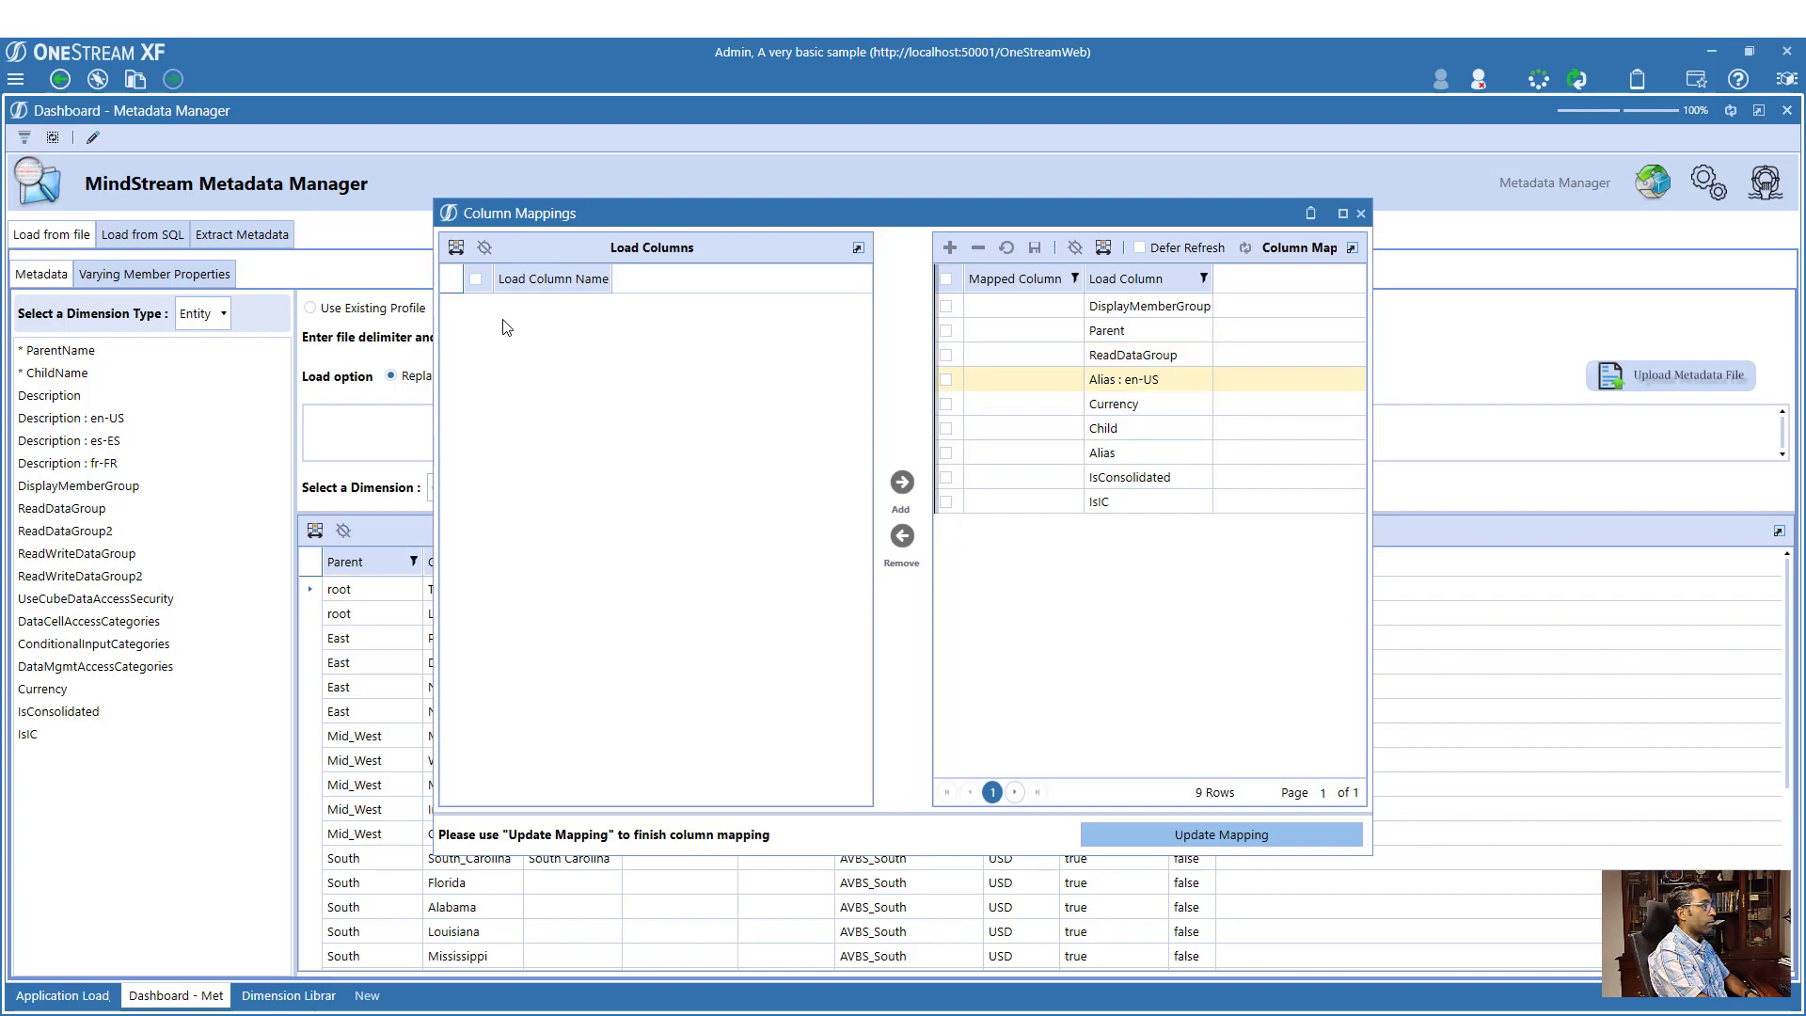
- Map the load columns DisplayMemberGroup to DisplayMemberGroup, Parent to ParentName and ReadDataGroup to ReadDataGroup
{"action": "left_click", "coordinate": [1047, 307]}
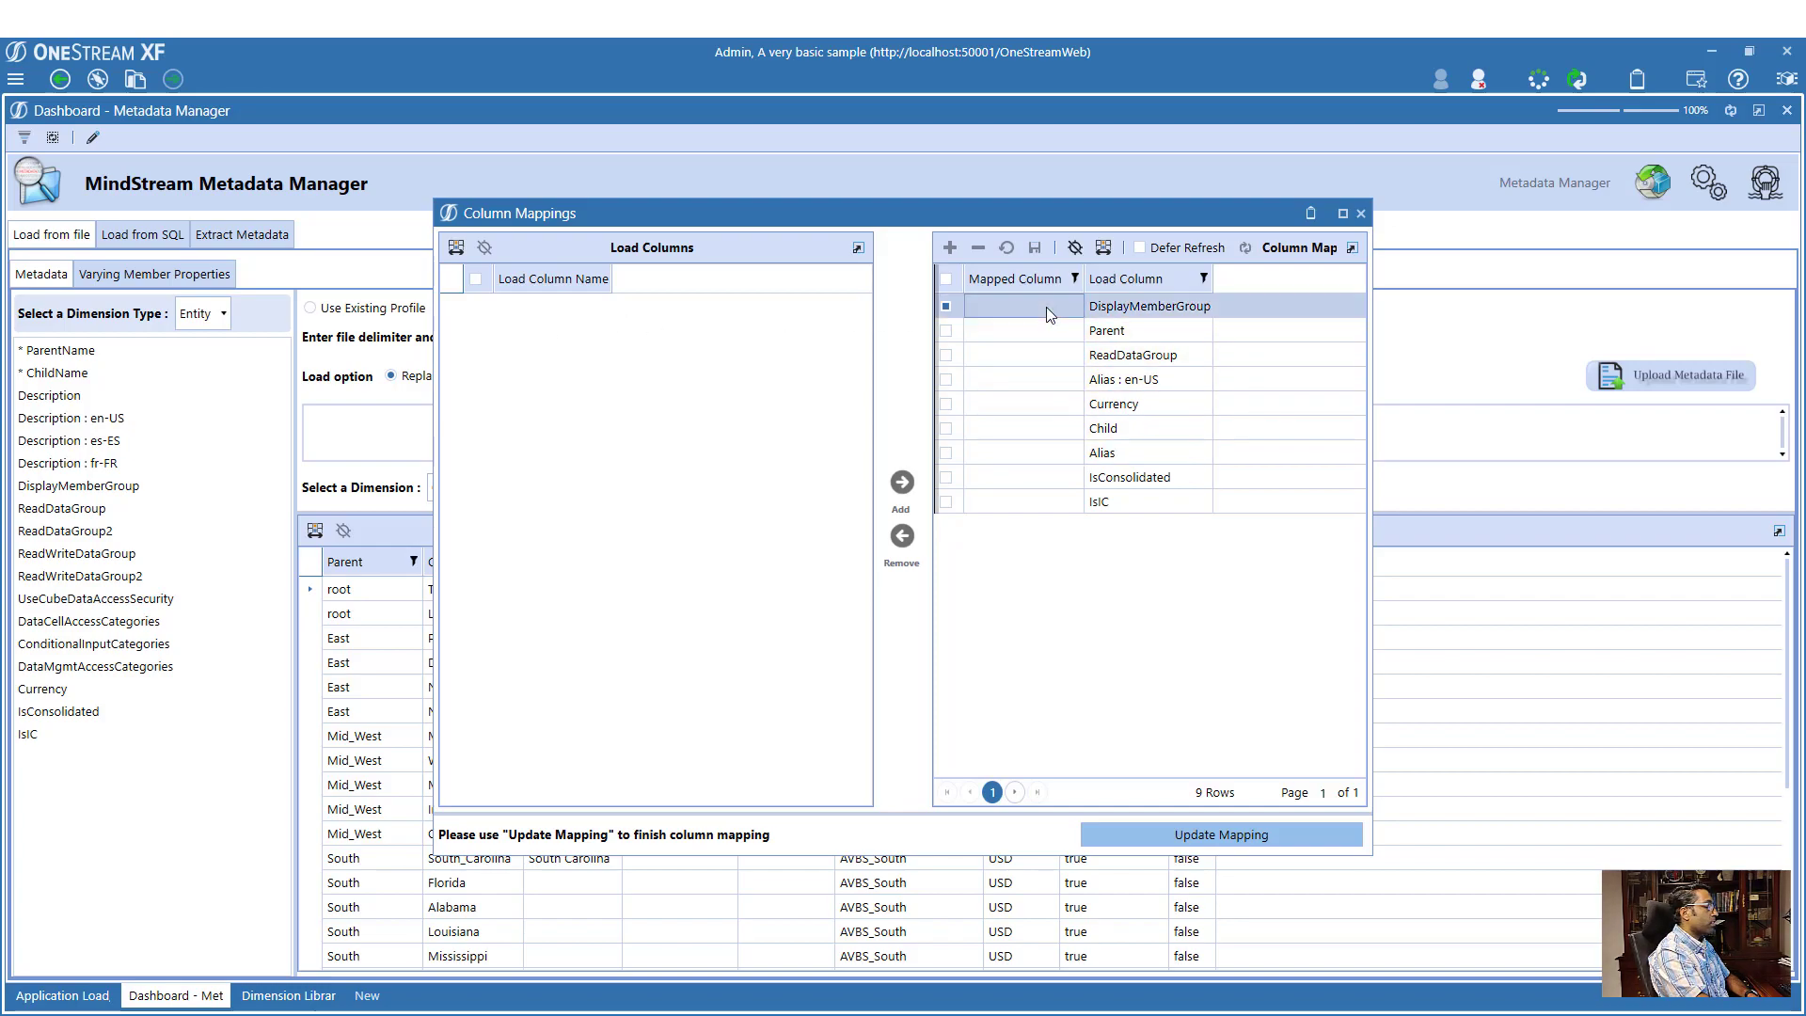
{"action": "left_click", "coordinate": [1046, 307]}
{"action": "left_click", "coordinate": [1046, 307]}
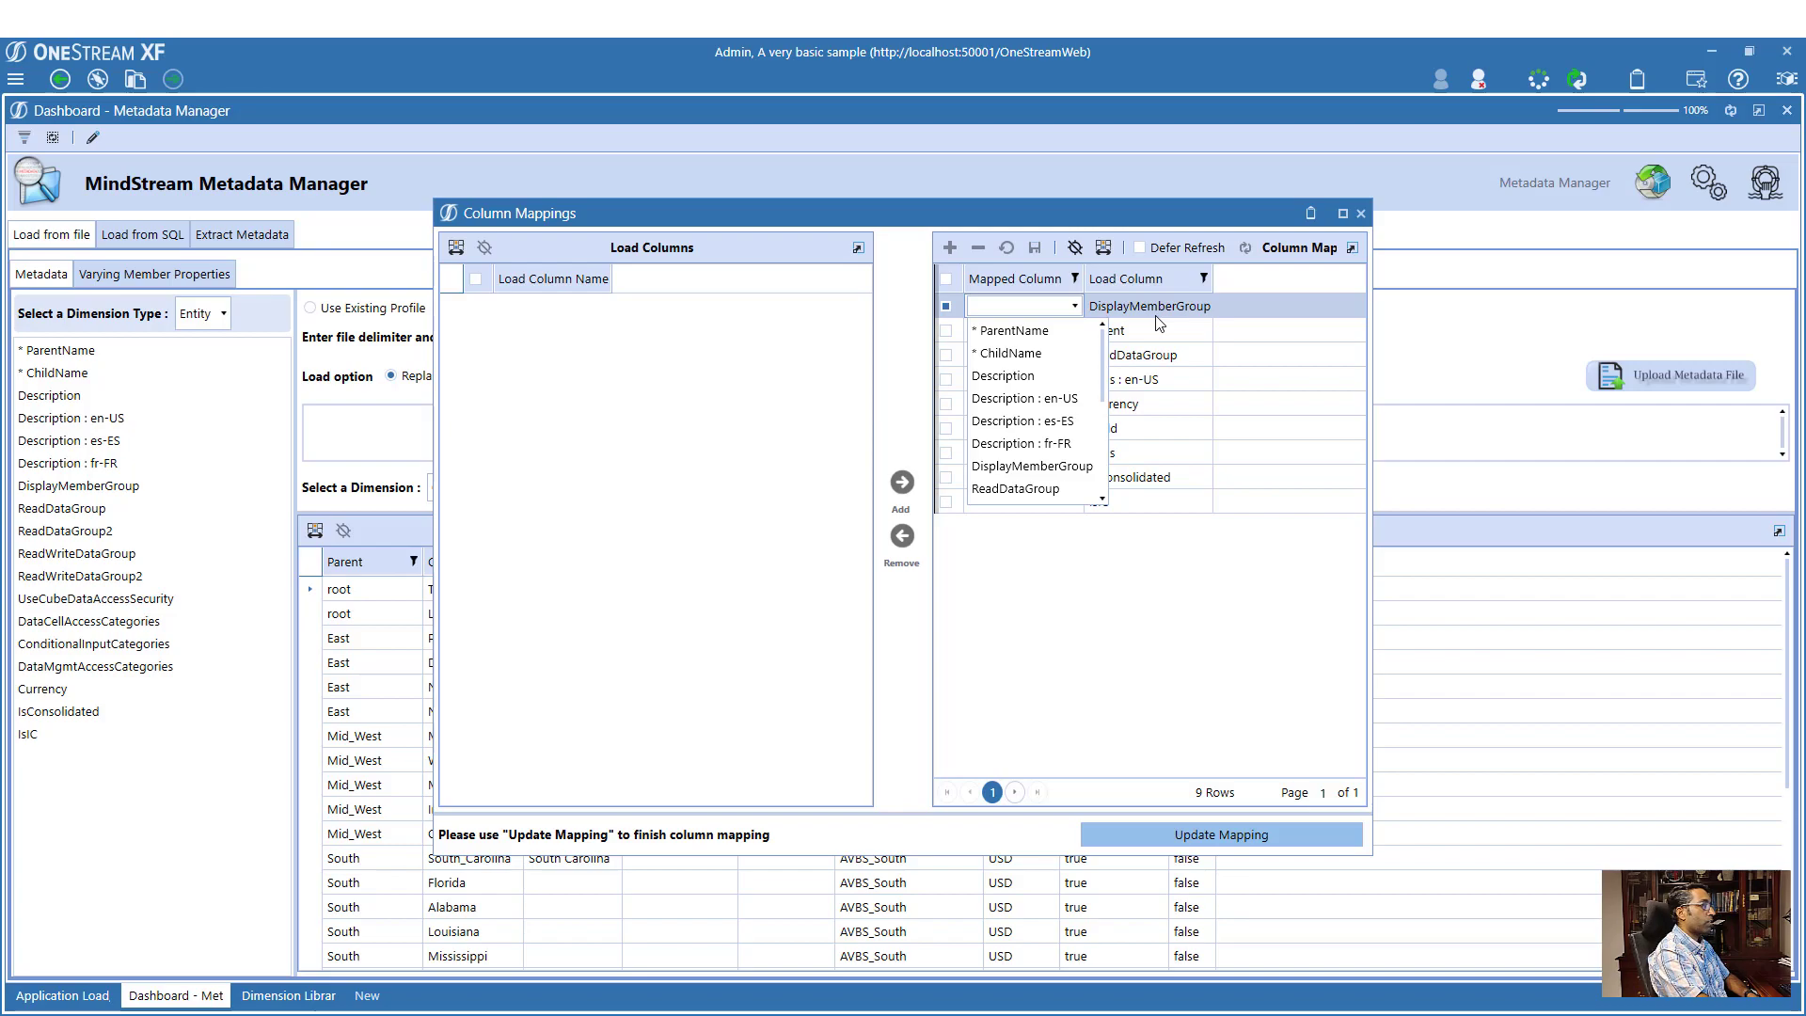
{"action": "left_click", "coordinate": [1032, 466]}
{"action": "left_click", "coordinate": [1050, 332]}
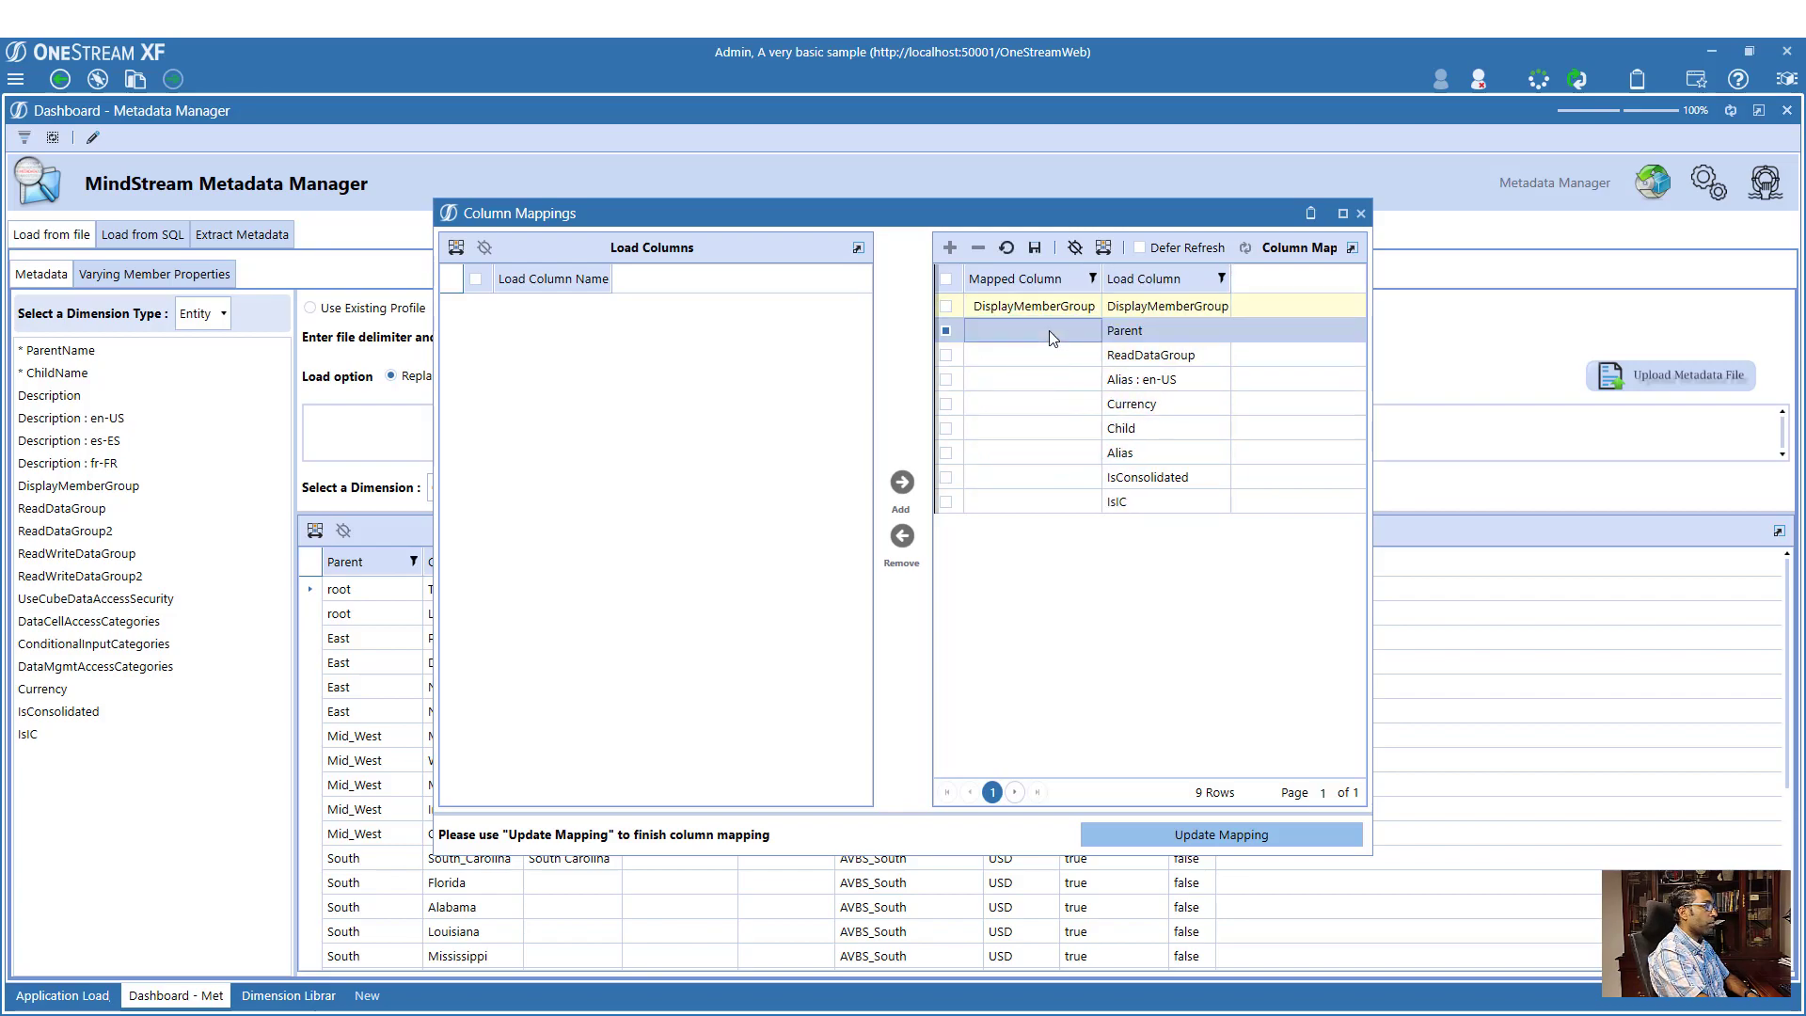
{"action": "left_click", "coordinate": [1048, 330]}
{"action": "left_click", "coordinate": [1039, 361]}
{"action": "left_click", "coordinate": [1035, 355]}
{"action": "left_click", "coordinate": [1035, 355]}
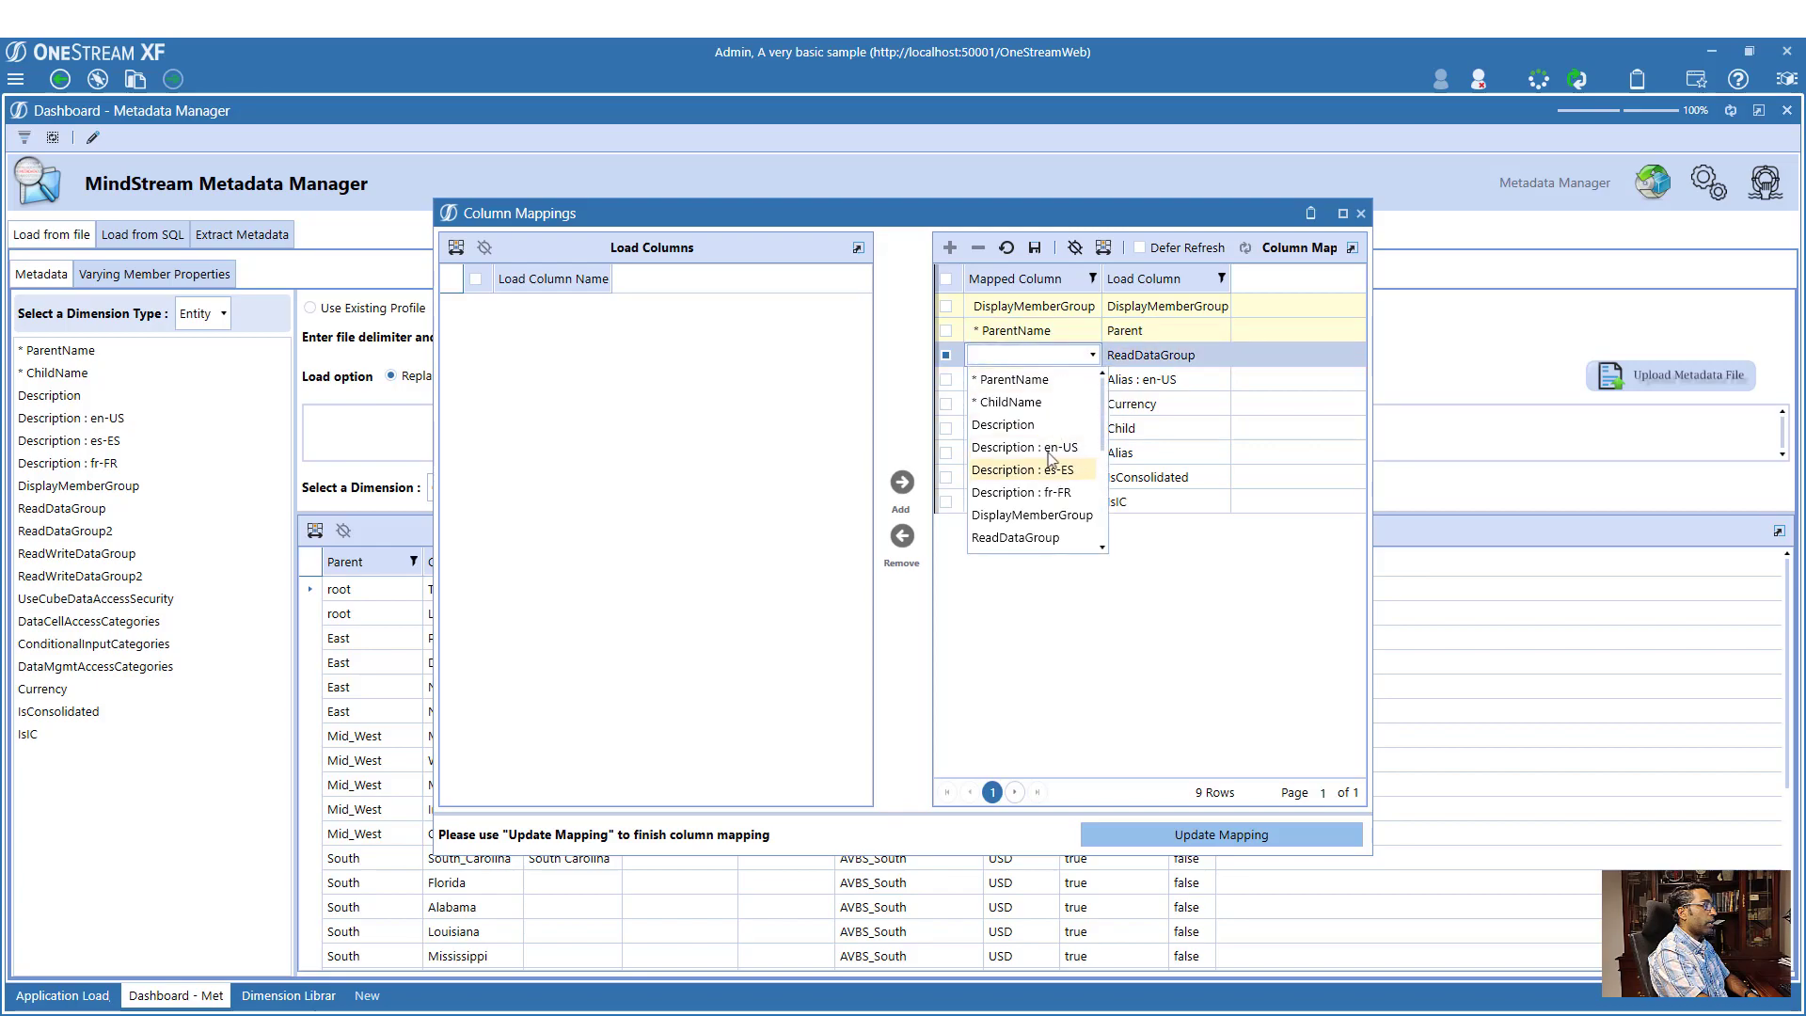
{"action": "scroll", "coordinate": [1035, 537], "scroll_direction": "down", "scroll_amount": 1}
{"action": "left_click", "coordinate": [1035, 469]}
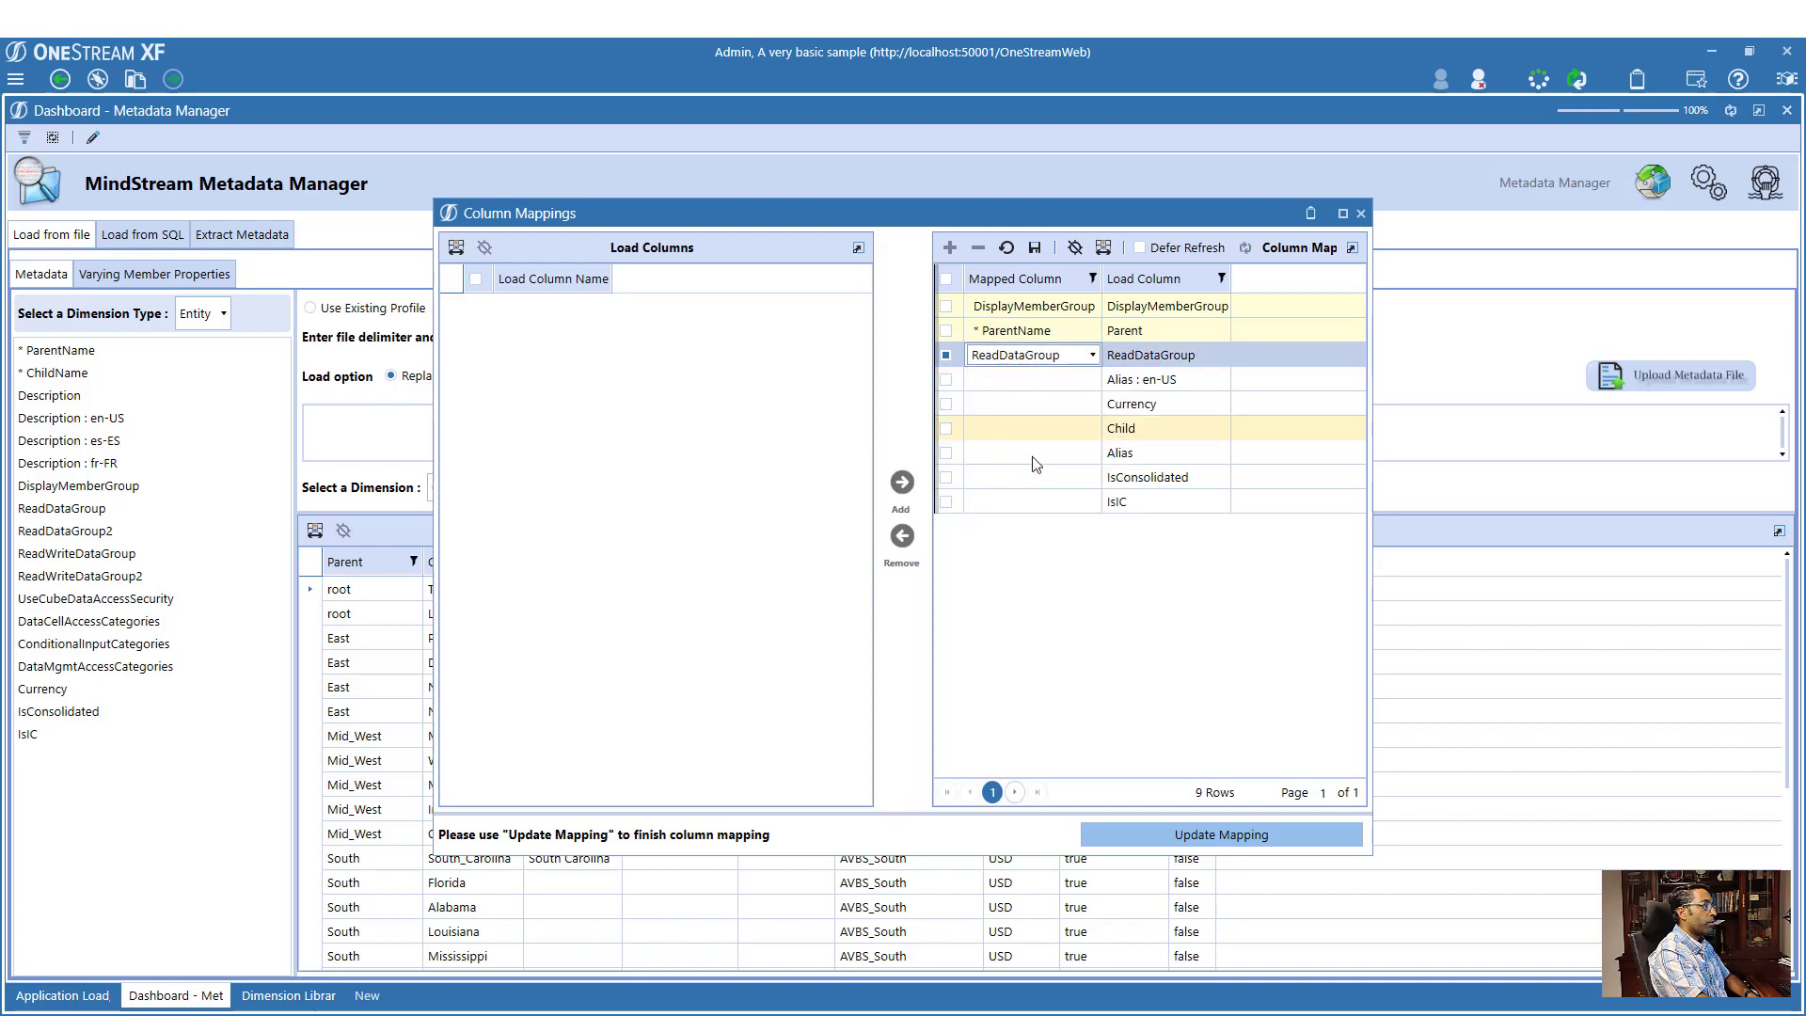
- Map the load column "Alias : en-US" to "Description : en-US" and the Currency load column to Currency
{"action": "left_click", "coordinate": [1047, 372]}
{"action": "left_click", "coordinate": [1047, 372]}
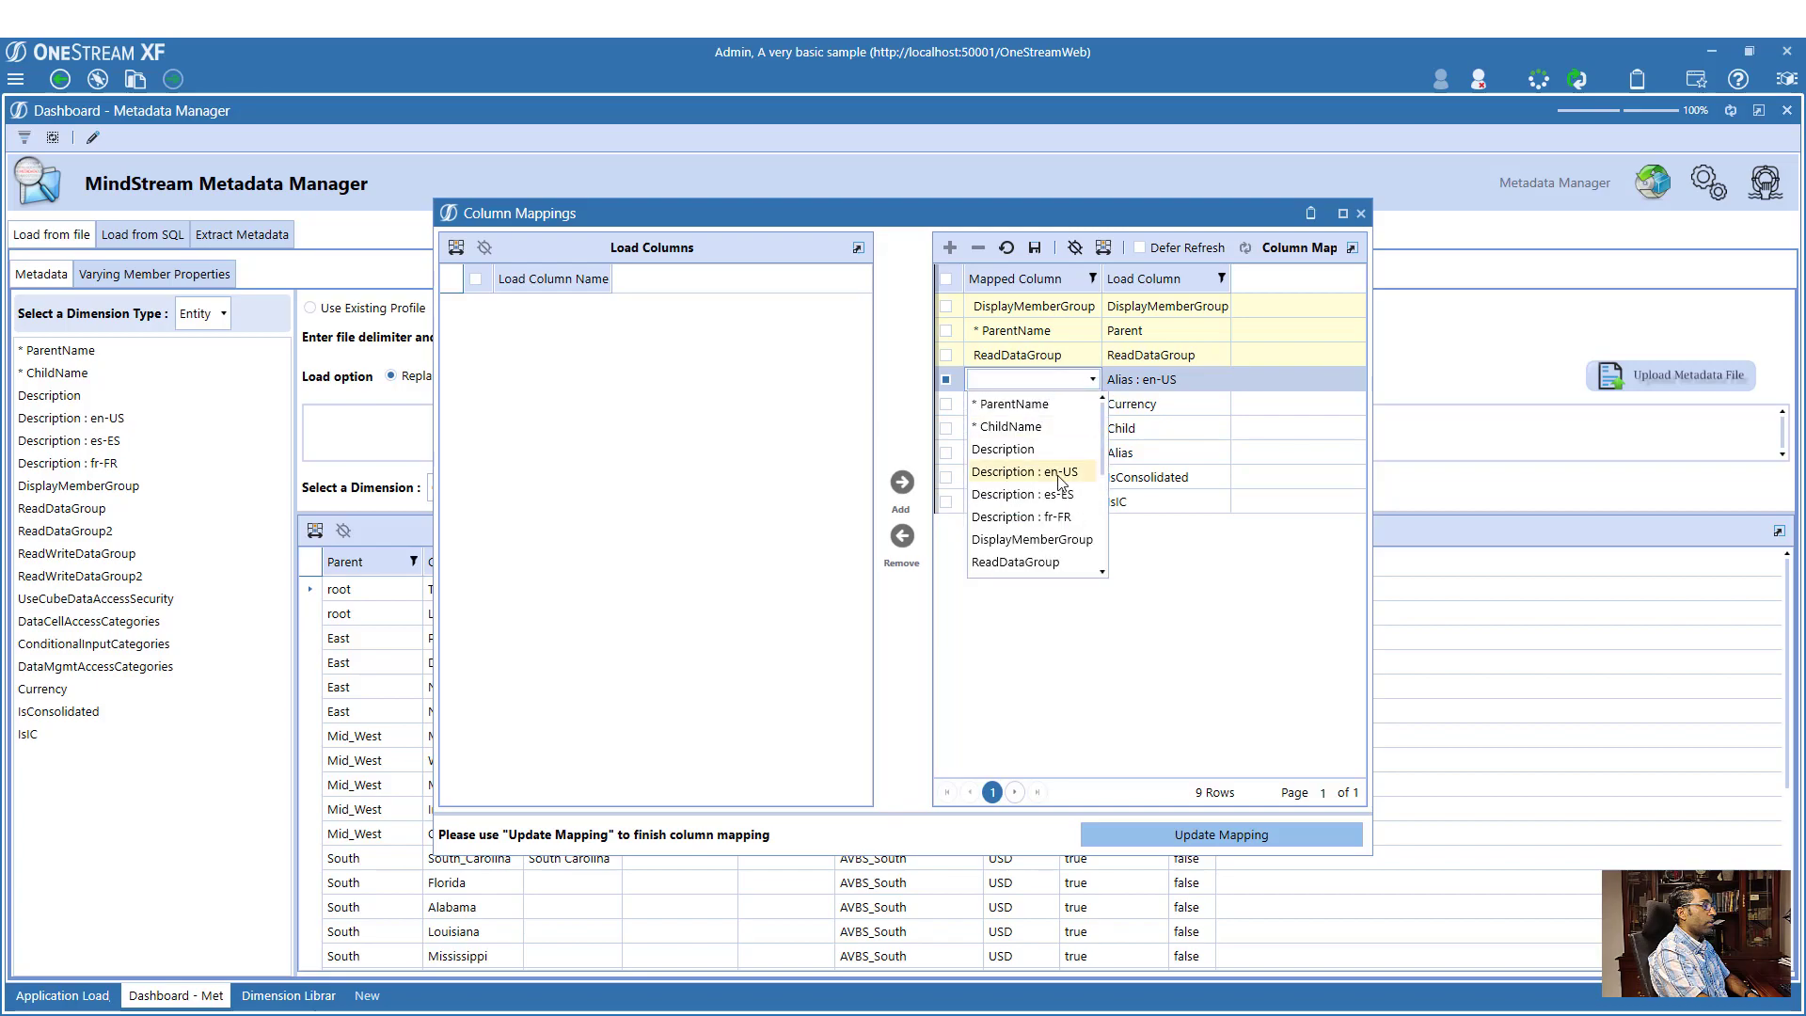
{"action": "left_click", "coordinate": [1058, 475]}
{"action": "left_click", "coordinate": [1052, 404]}
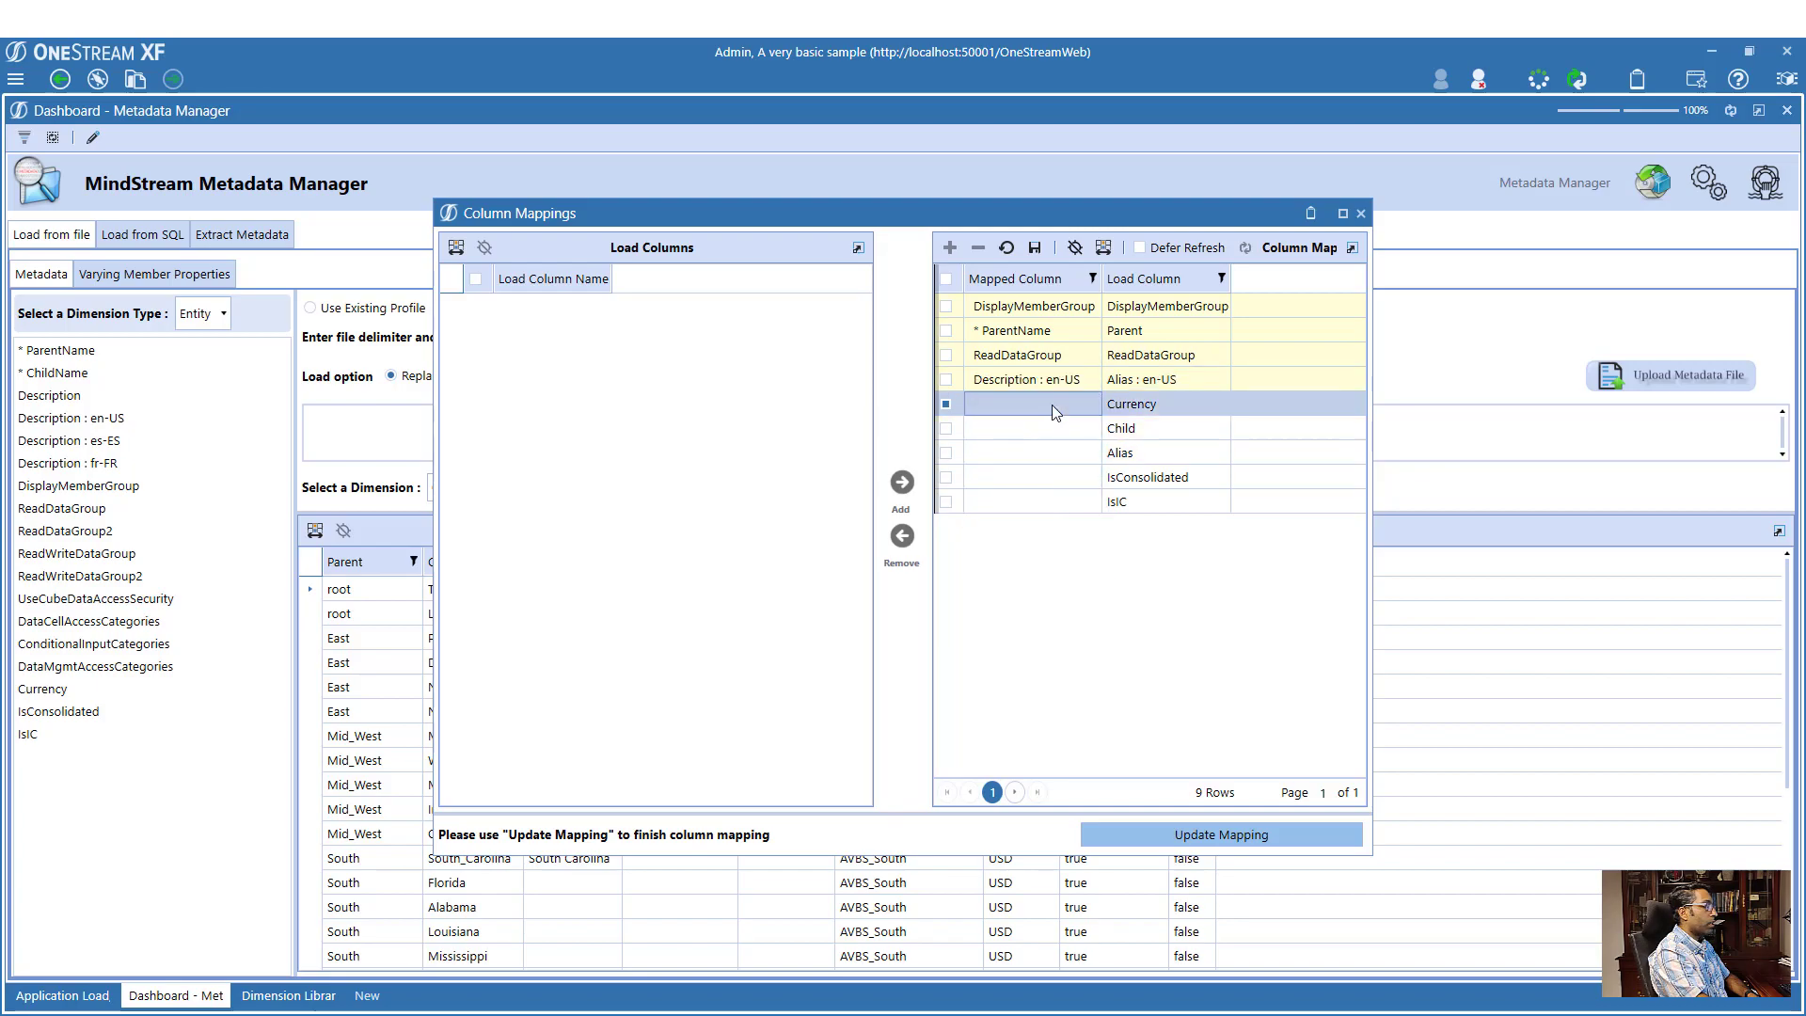
{"action": "left_click", "coordinate": [1052, 404]}
{"action": "left_click", "coordinate": [1052, 405]}
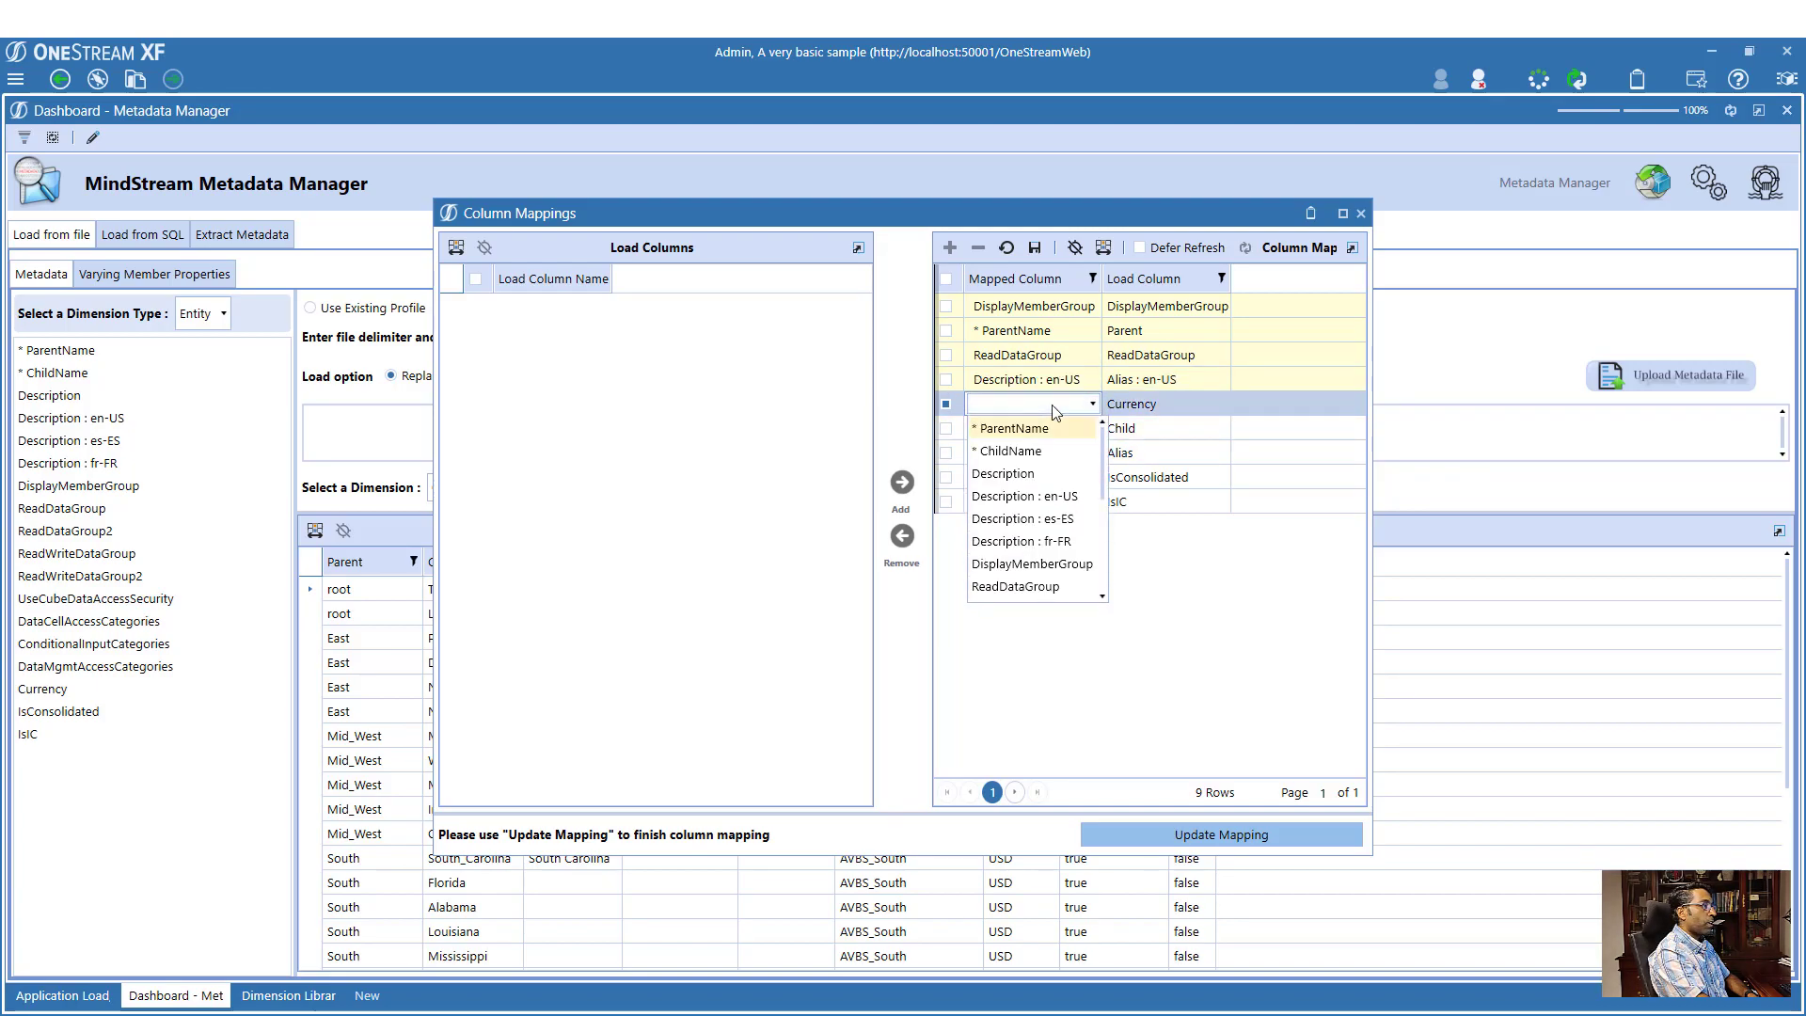
{"action": "scroll", "coordinate": [1052, 503], "scroll_direction": "down", "scroll_amount": 3}
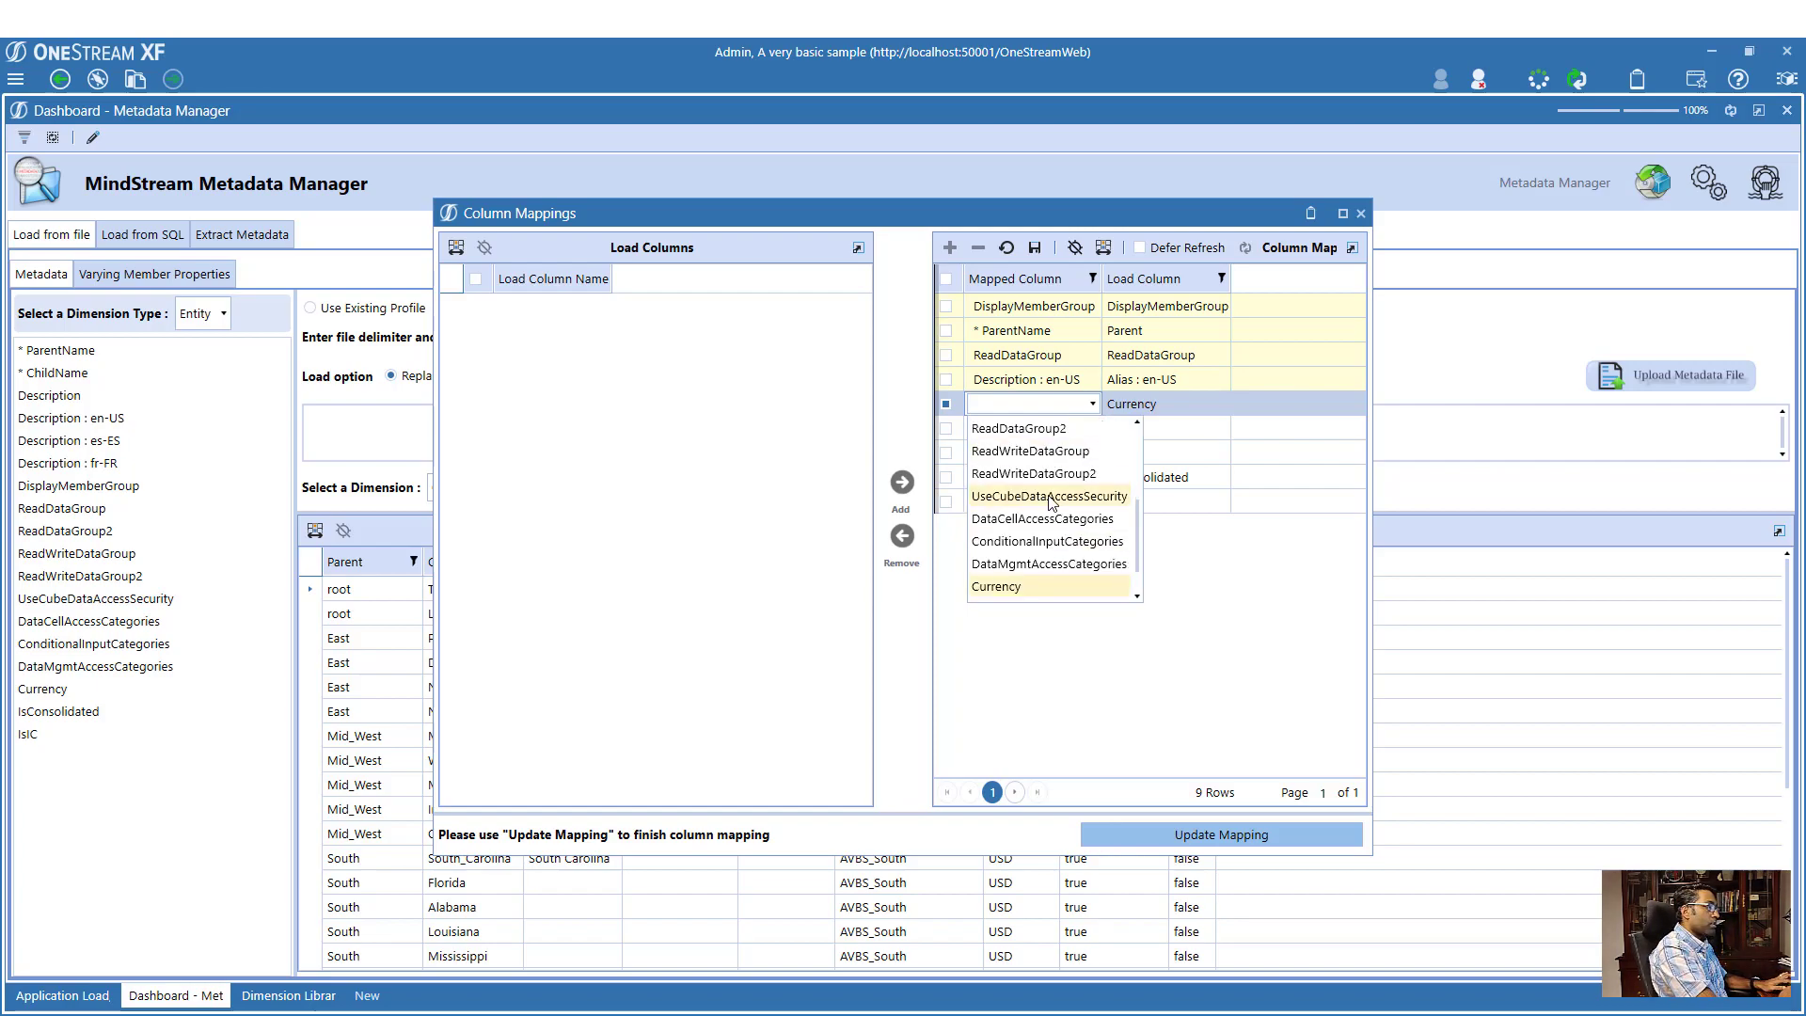
{"action": "left_click", "coordinate": [999, 586]}
- Map the Child load column to ChildName and the Alias load column to Description
{"action": "left_click", "coordinate": [997, 422]}
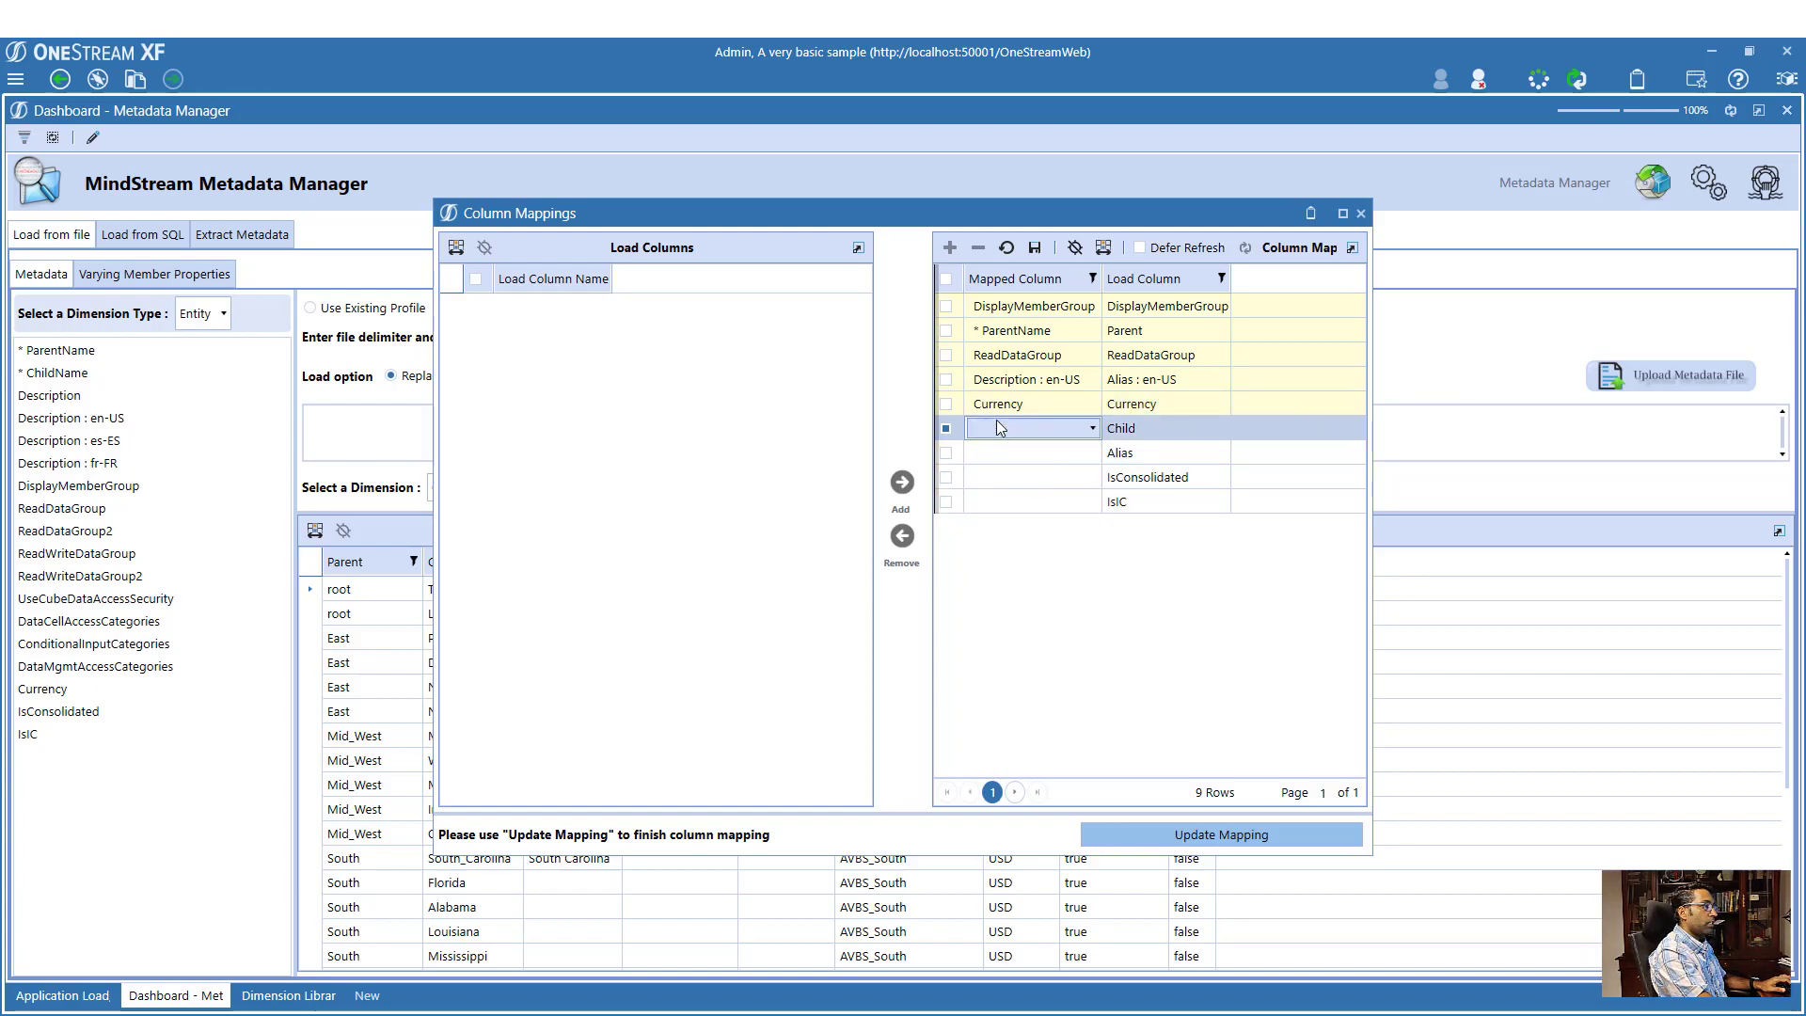
{"action": "left_click", "coordinate": [996, 419]}
{"action": "left_click", "coordinate": [1058, 459]}
{"action": "left_click", "coordinate": [1056, 453]}
{"action": "left_click", "coordinate": [1054, 452]}
{"action": "left_click", "coordinate": [1027, 524]}
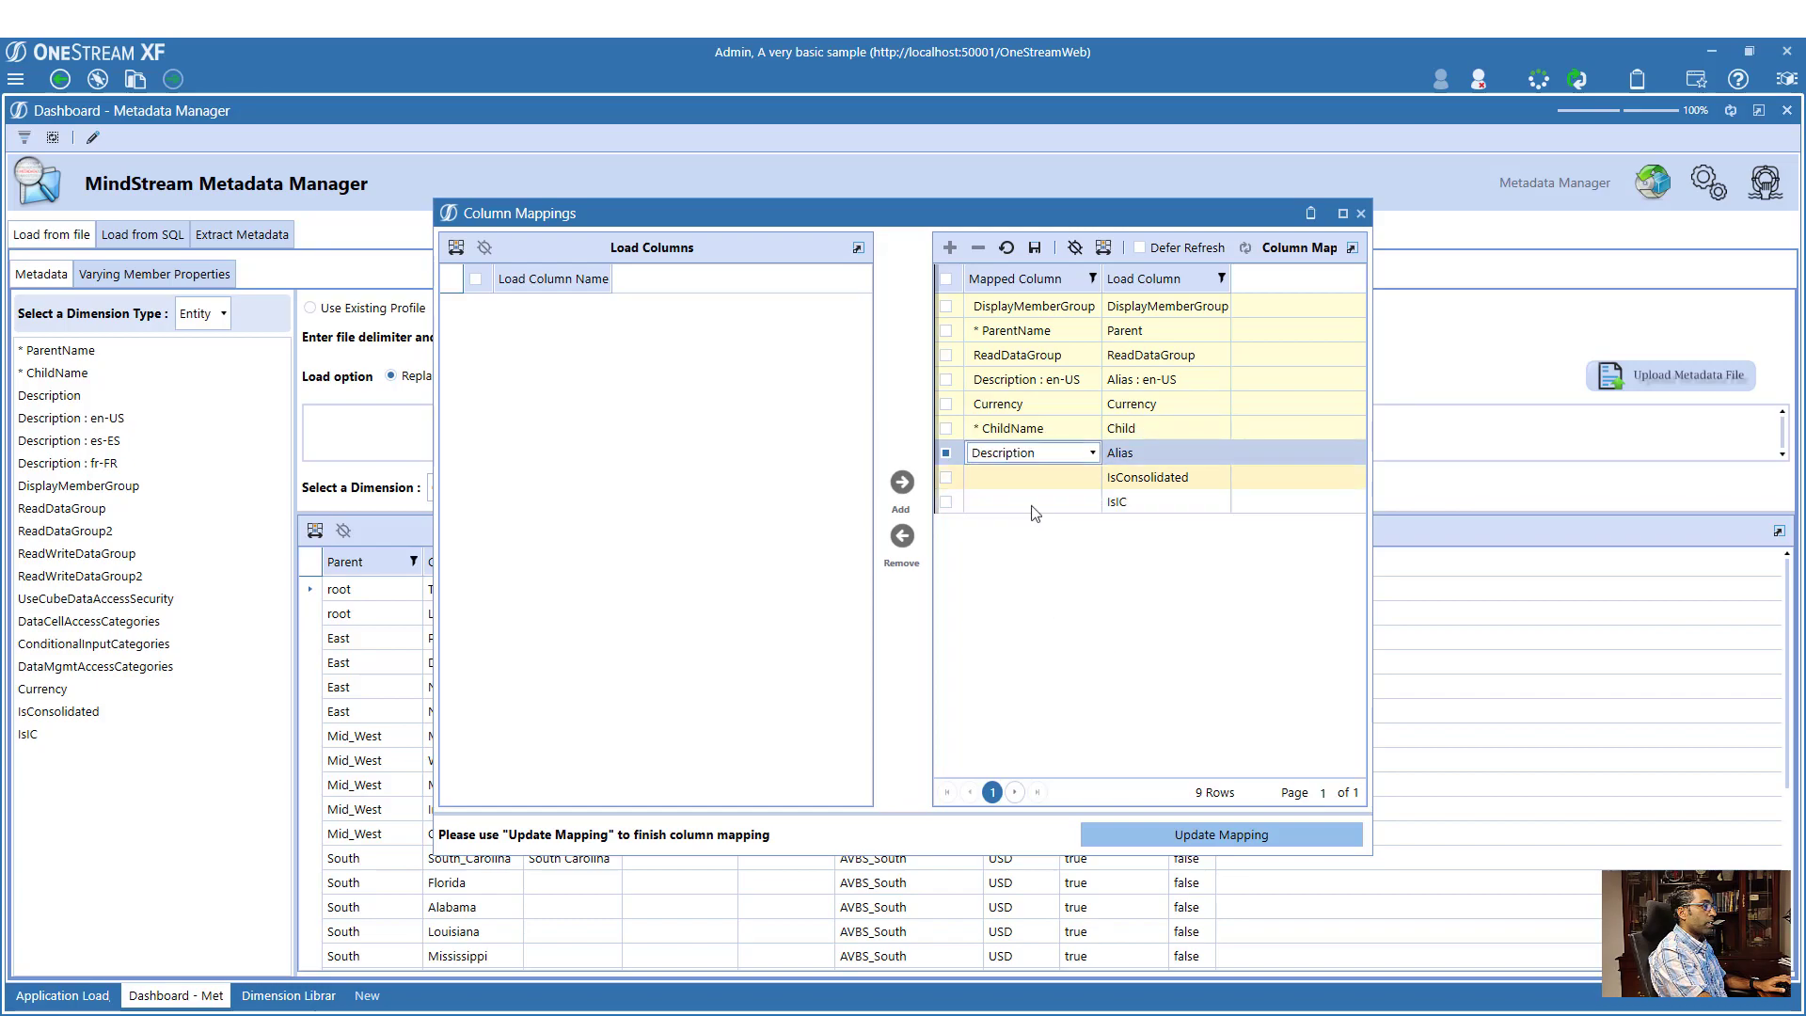
- Map the IsConsolidated load column to IsConsolidated and the IsIC load column to IsIC
{"action": "left_click", "coordinate": [1047, 481]}
{"action": "left_click", "coordinate": [1047, 481]}
{"action": "key", "text": "i"}
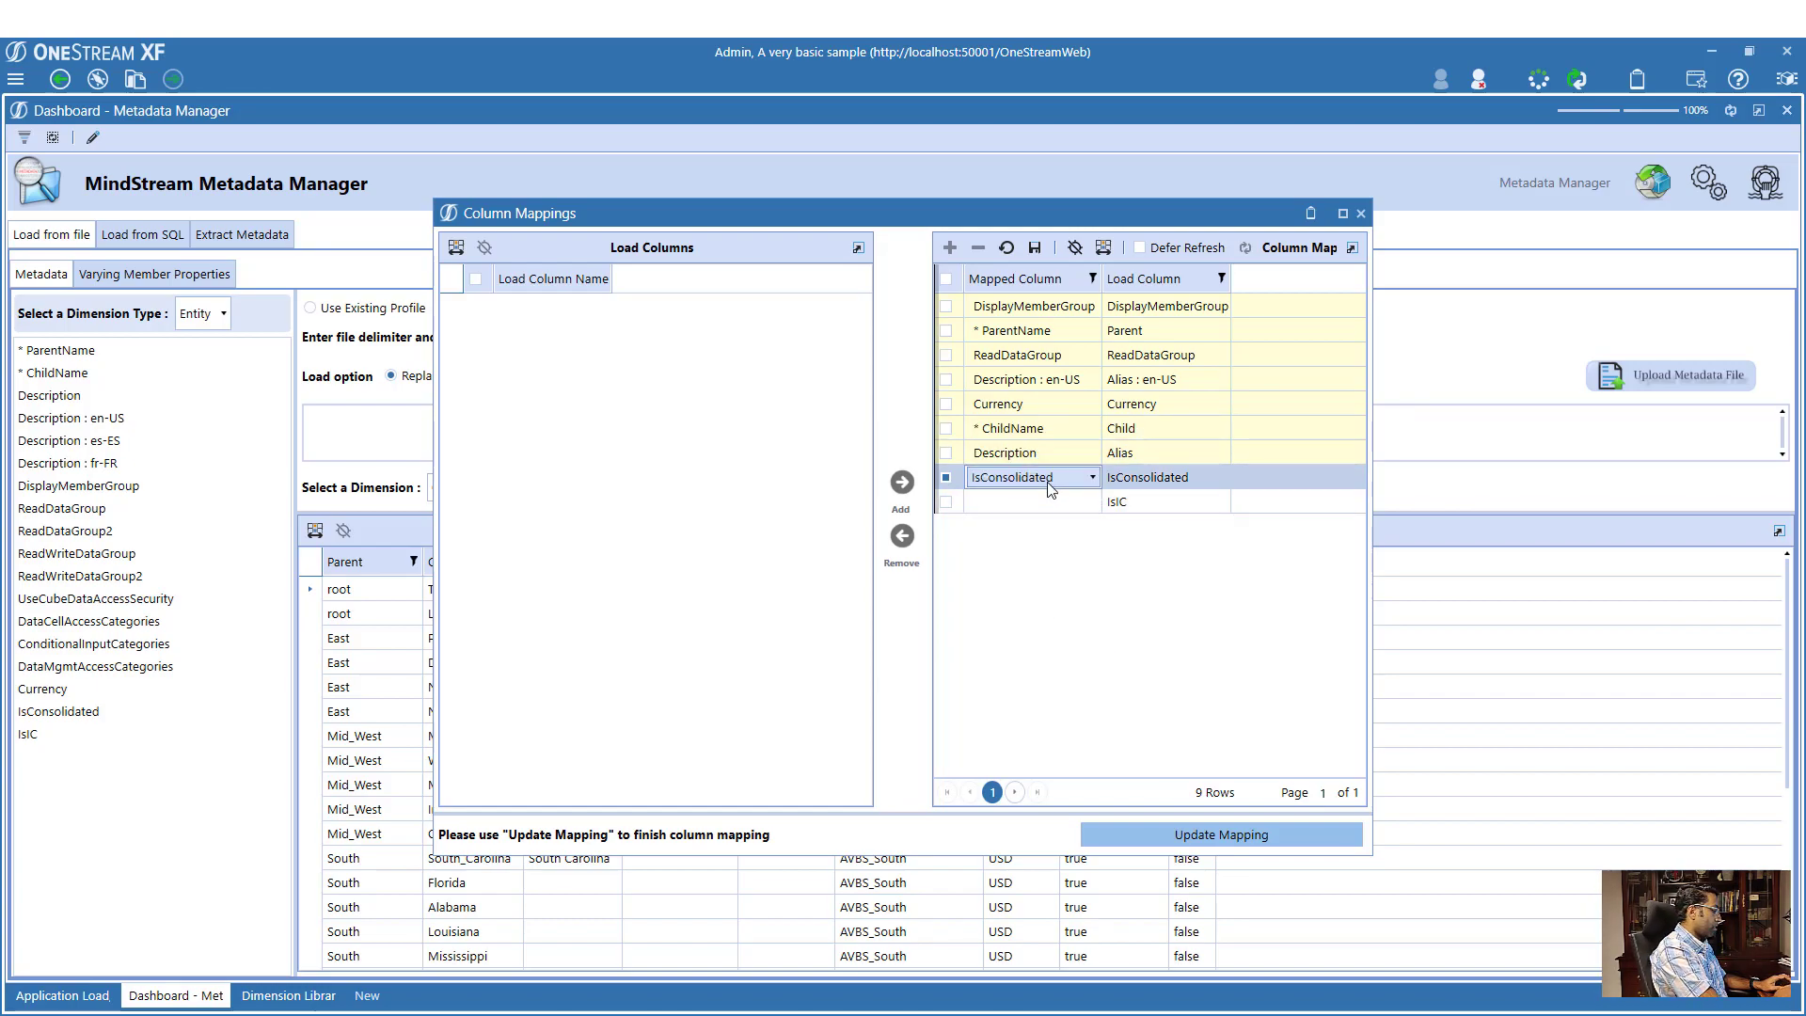
{"action": "key", "text": "Return"}
{"action": "type", "text": "IsIC"}
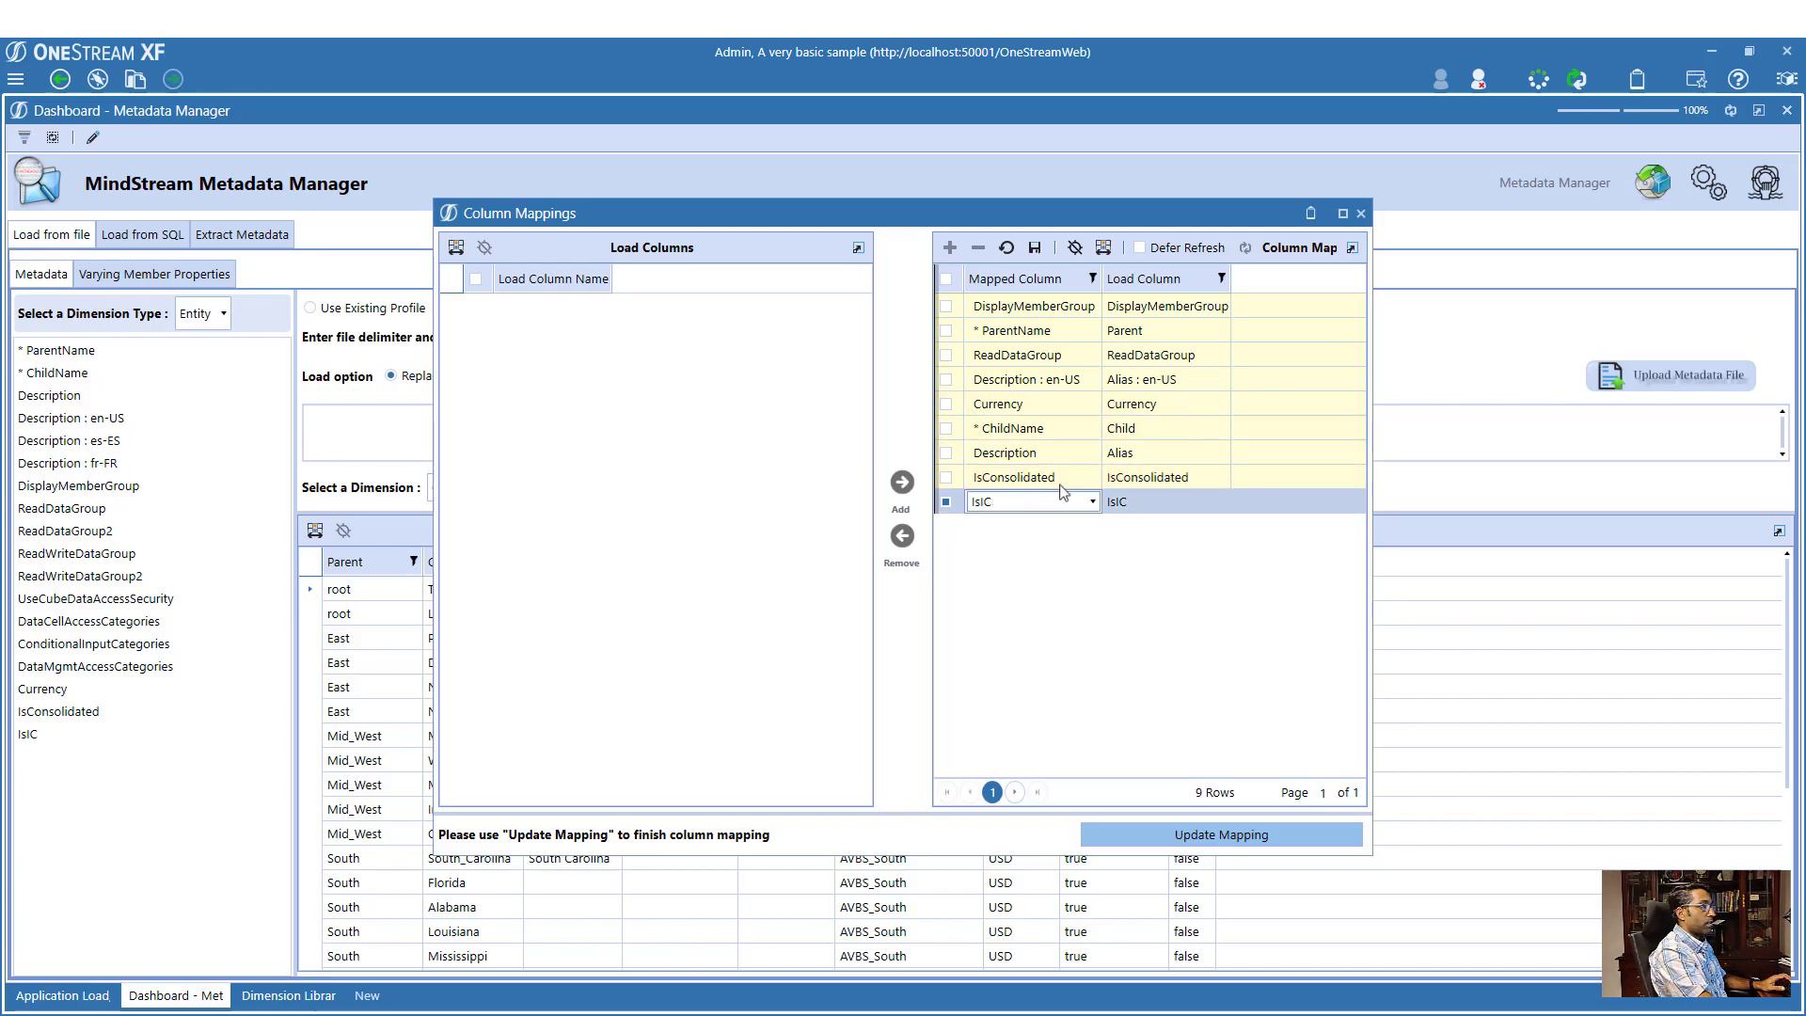
{"action": "left_click", "coordinate": [1182, 513]}
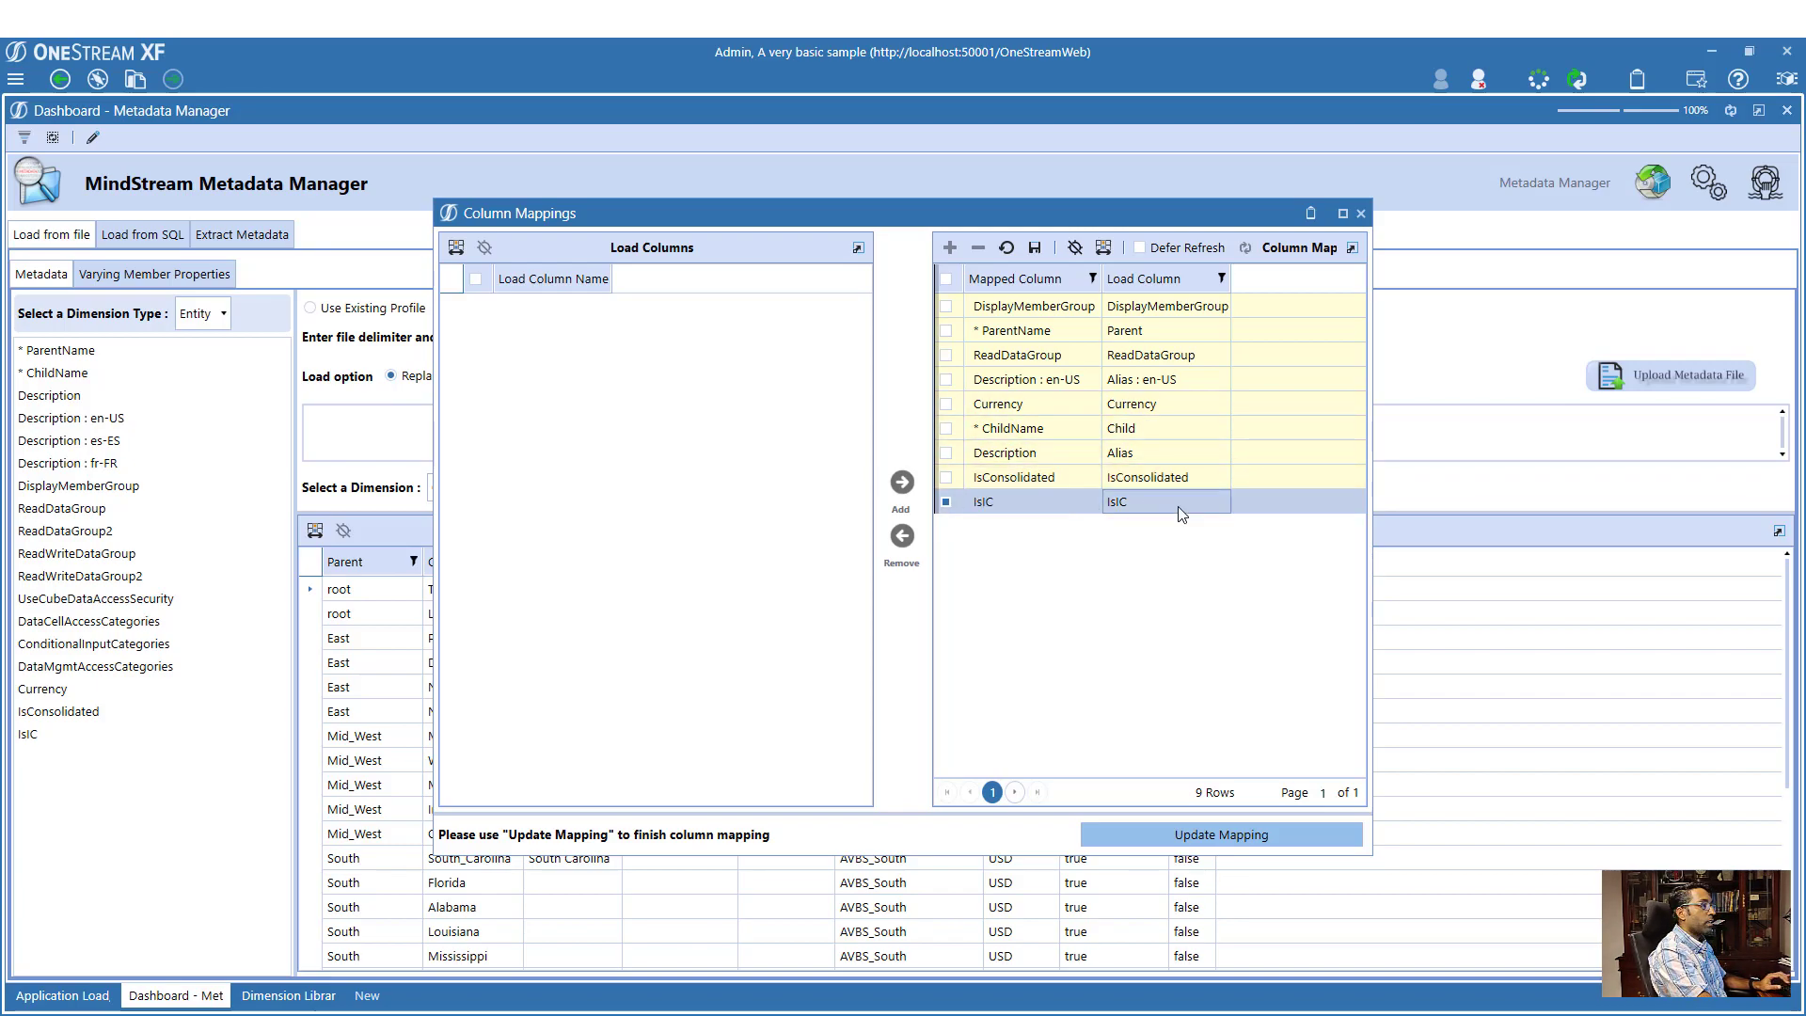
- Save the column map and update the mapping to finish it
{"action": "left_click", "coordinate": [1035, 247]}
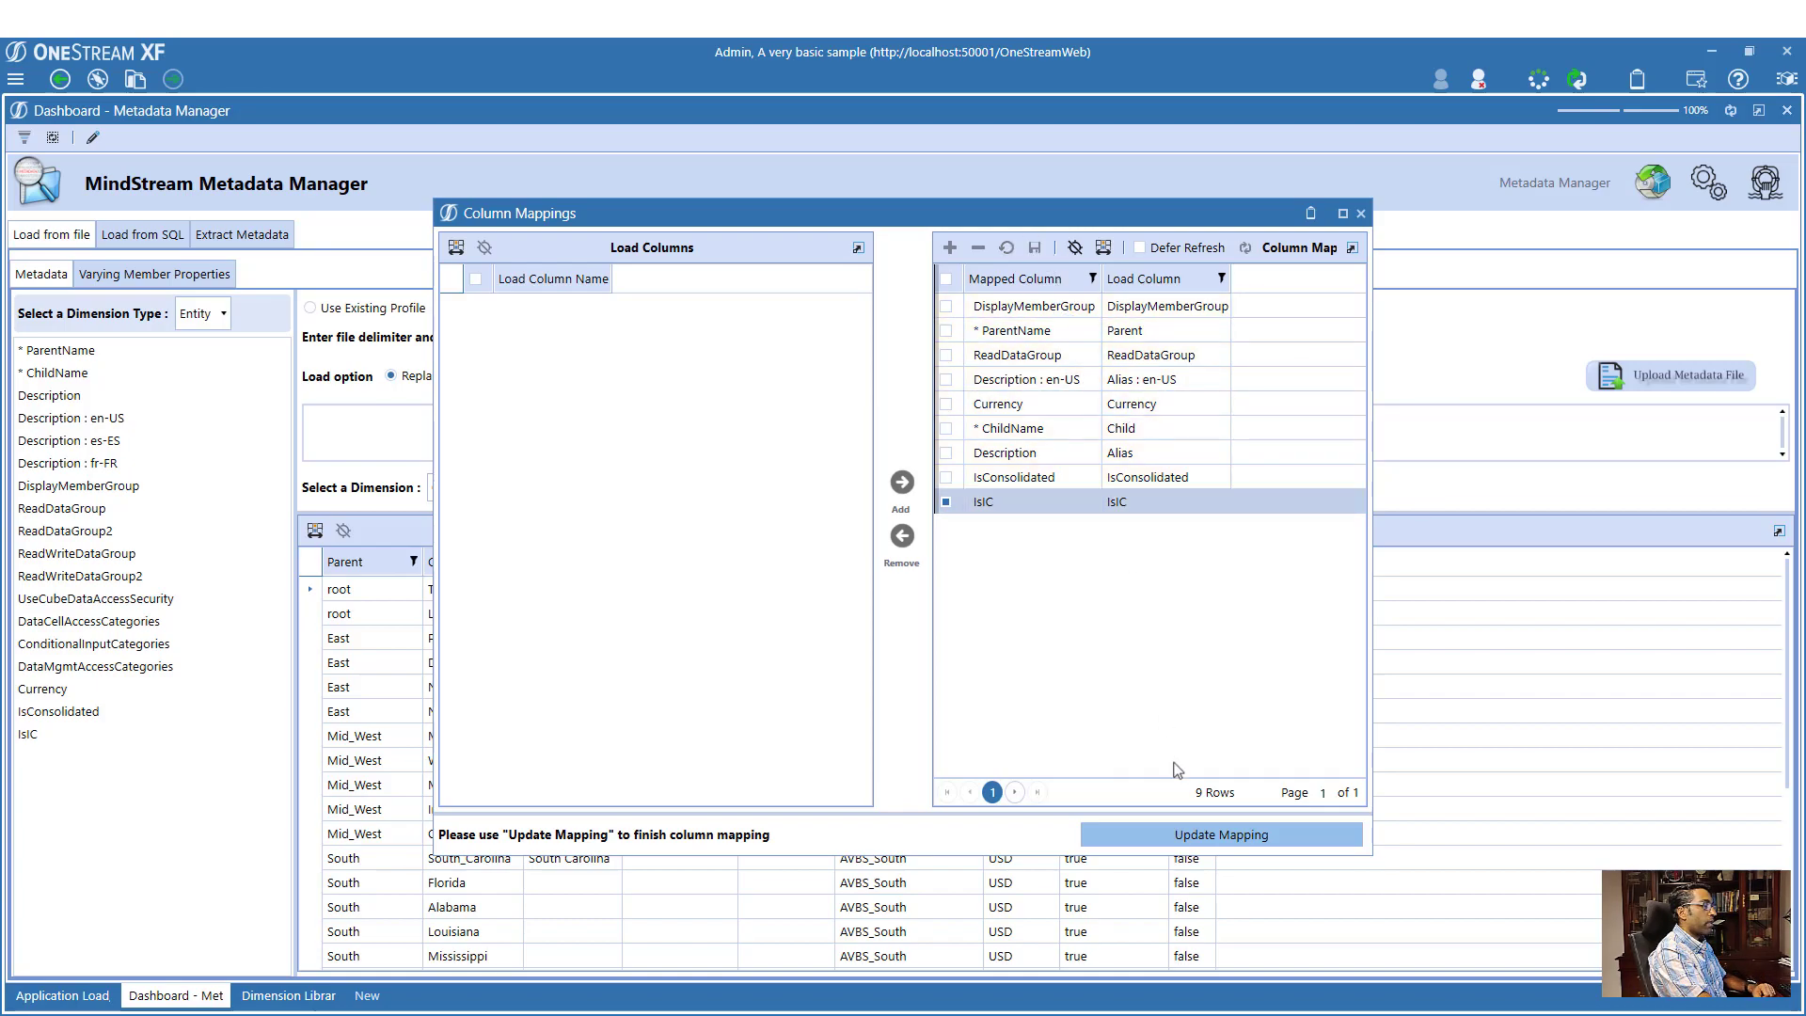
{"action": "left_click", "coordinate": [1192, 836]}
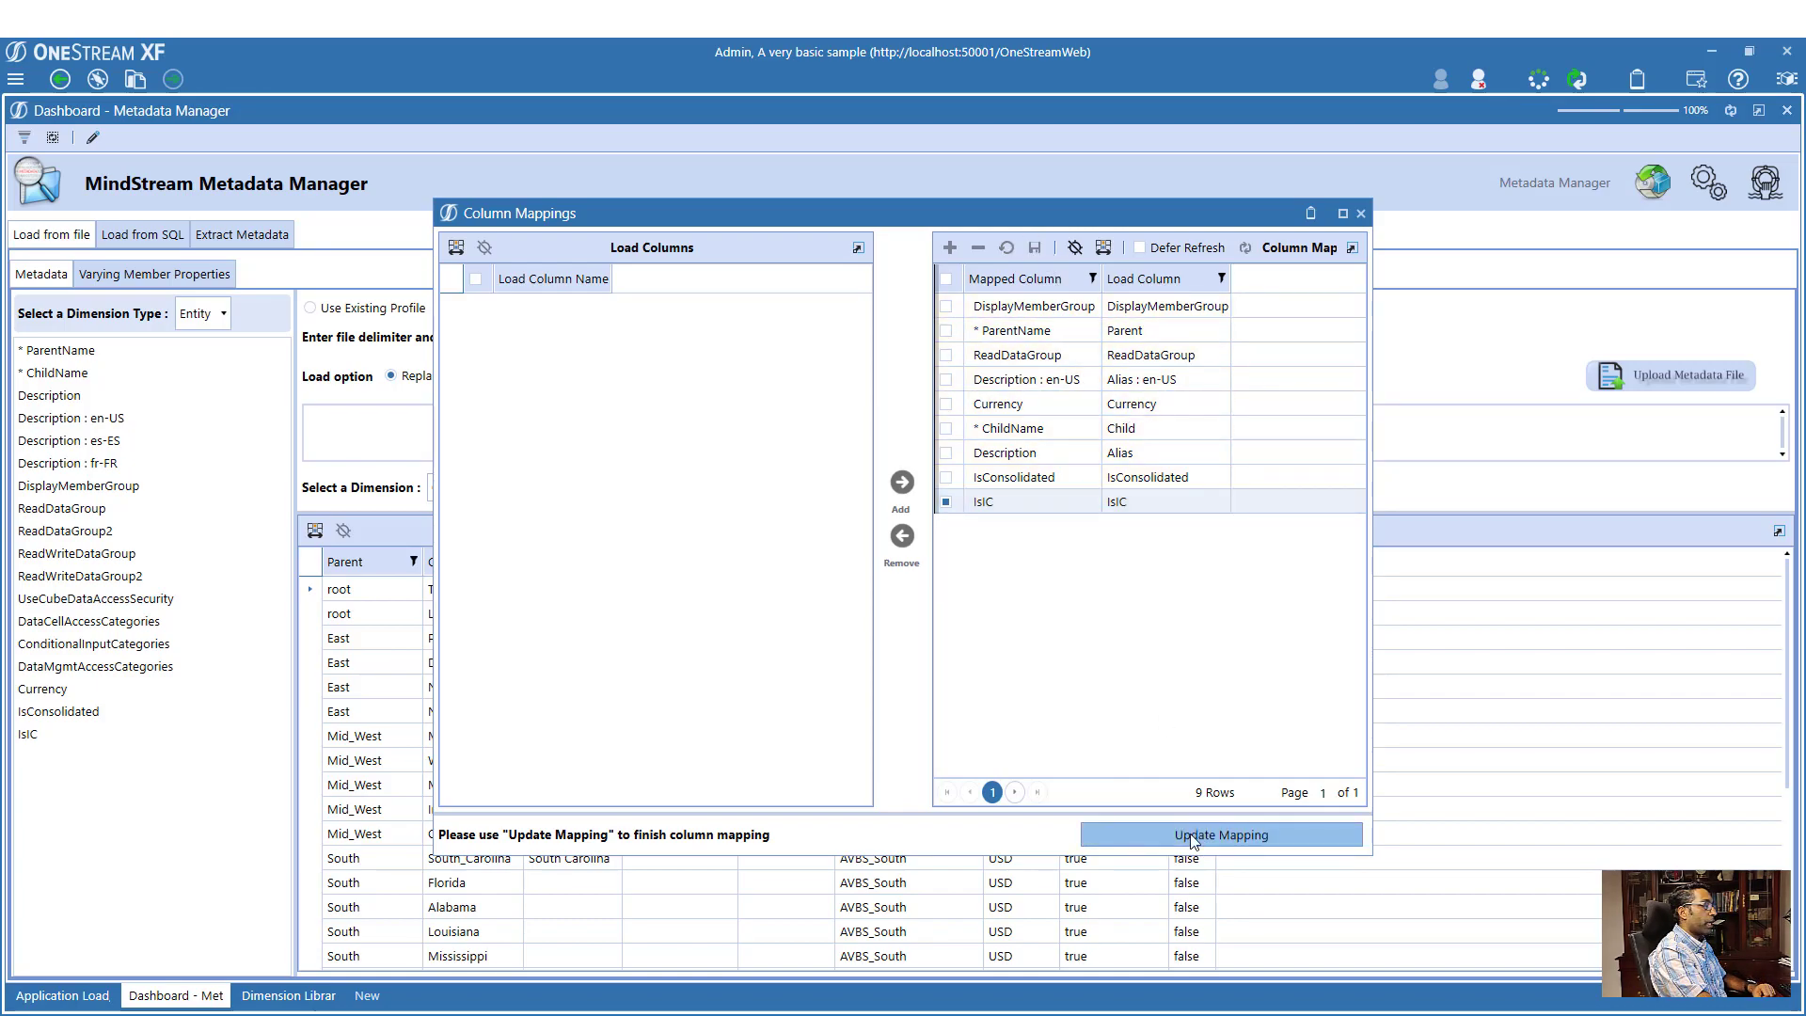
{"action": "left_click", "coordinate": [1030, 578]}
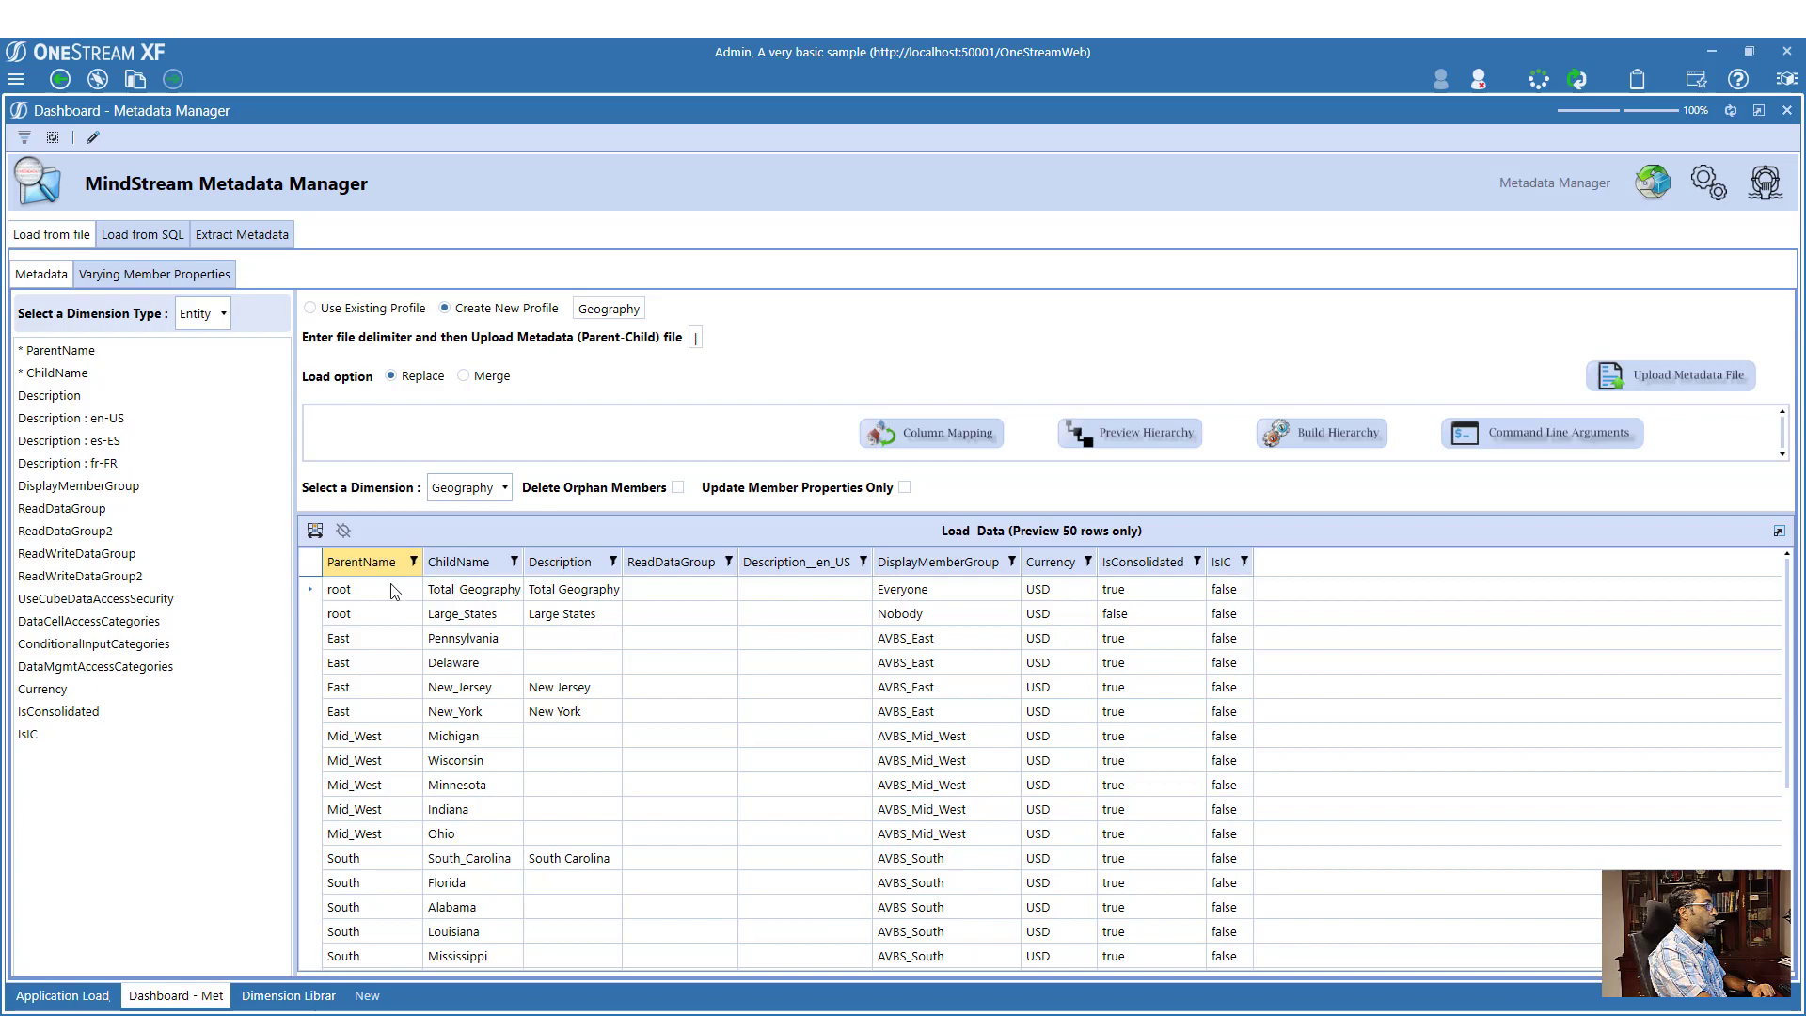
- Preview the Entity hierarchy built from the mapped file and expand root and Total_Geography
{"action": "left_click", "coordinate": [710, 596]}
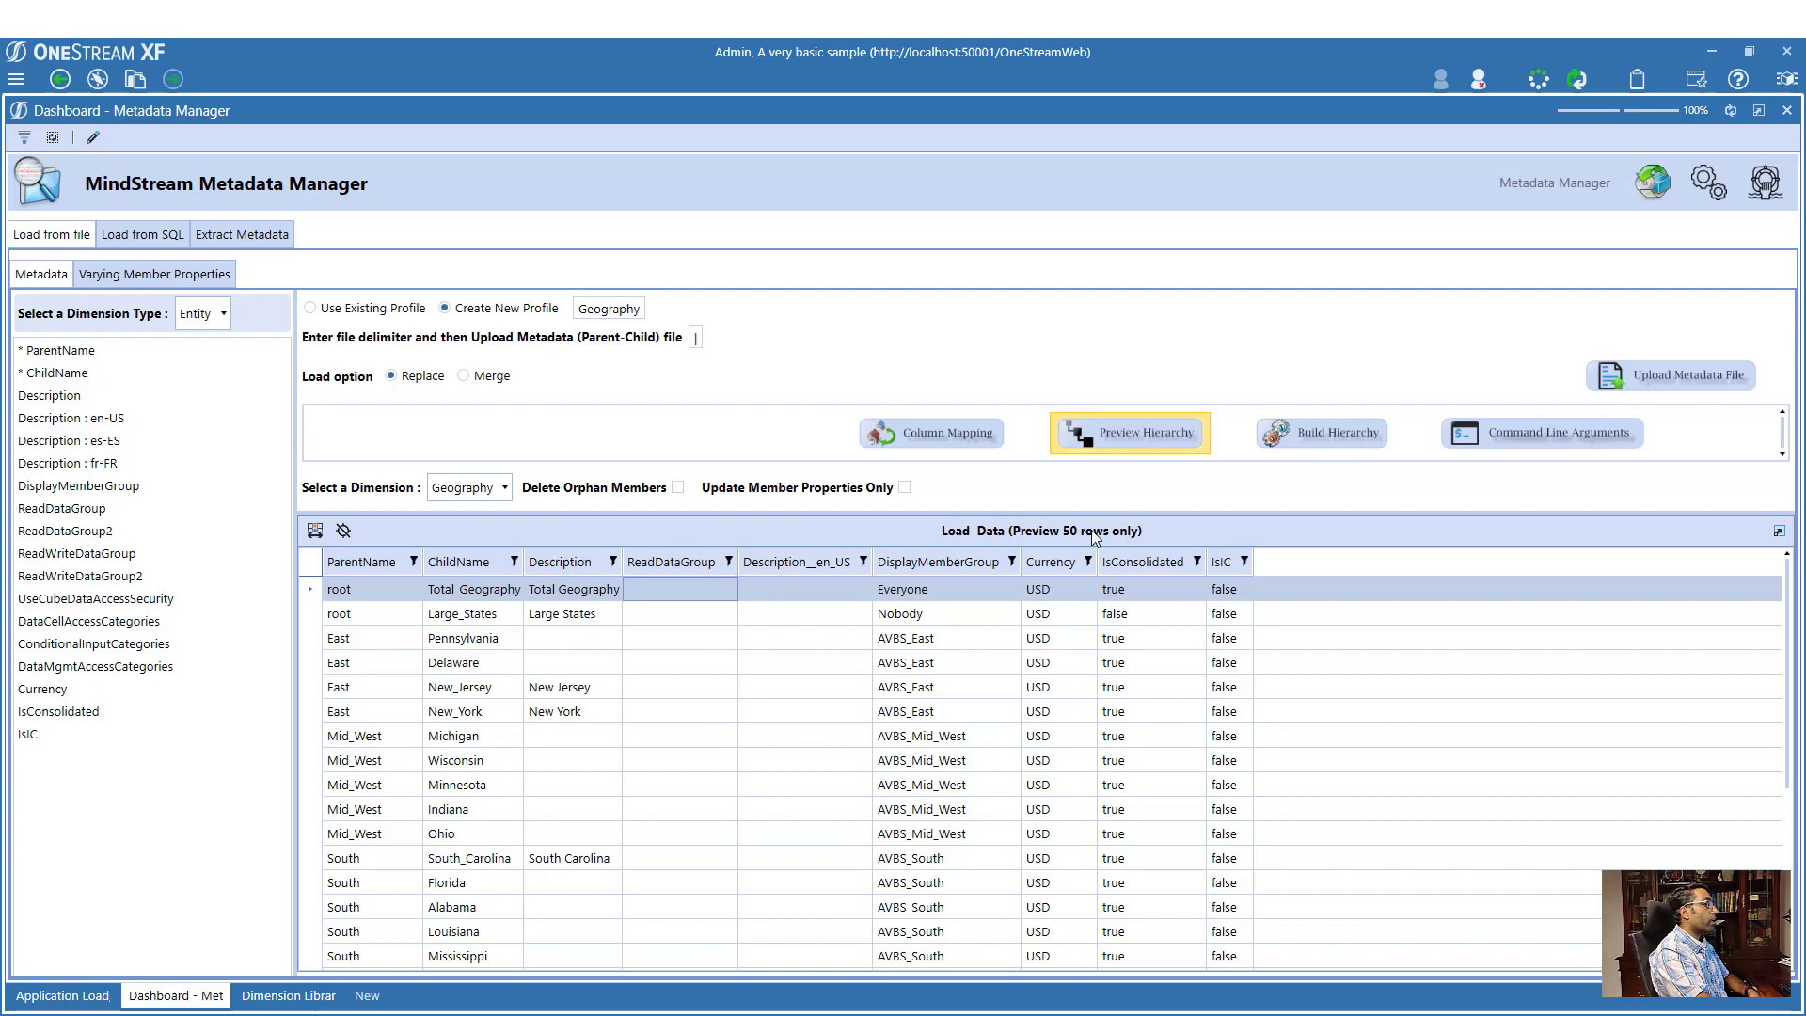
{"action": "left_click", "coordinate": [1127, 446]}
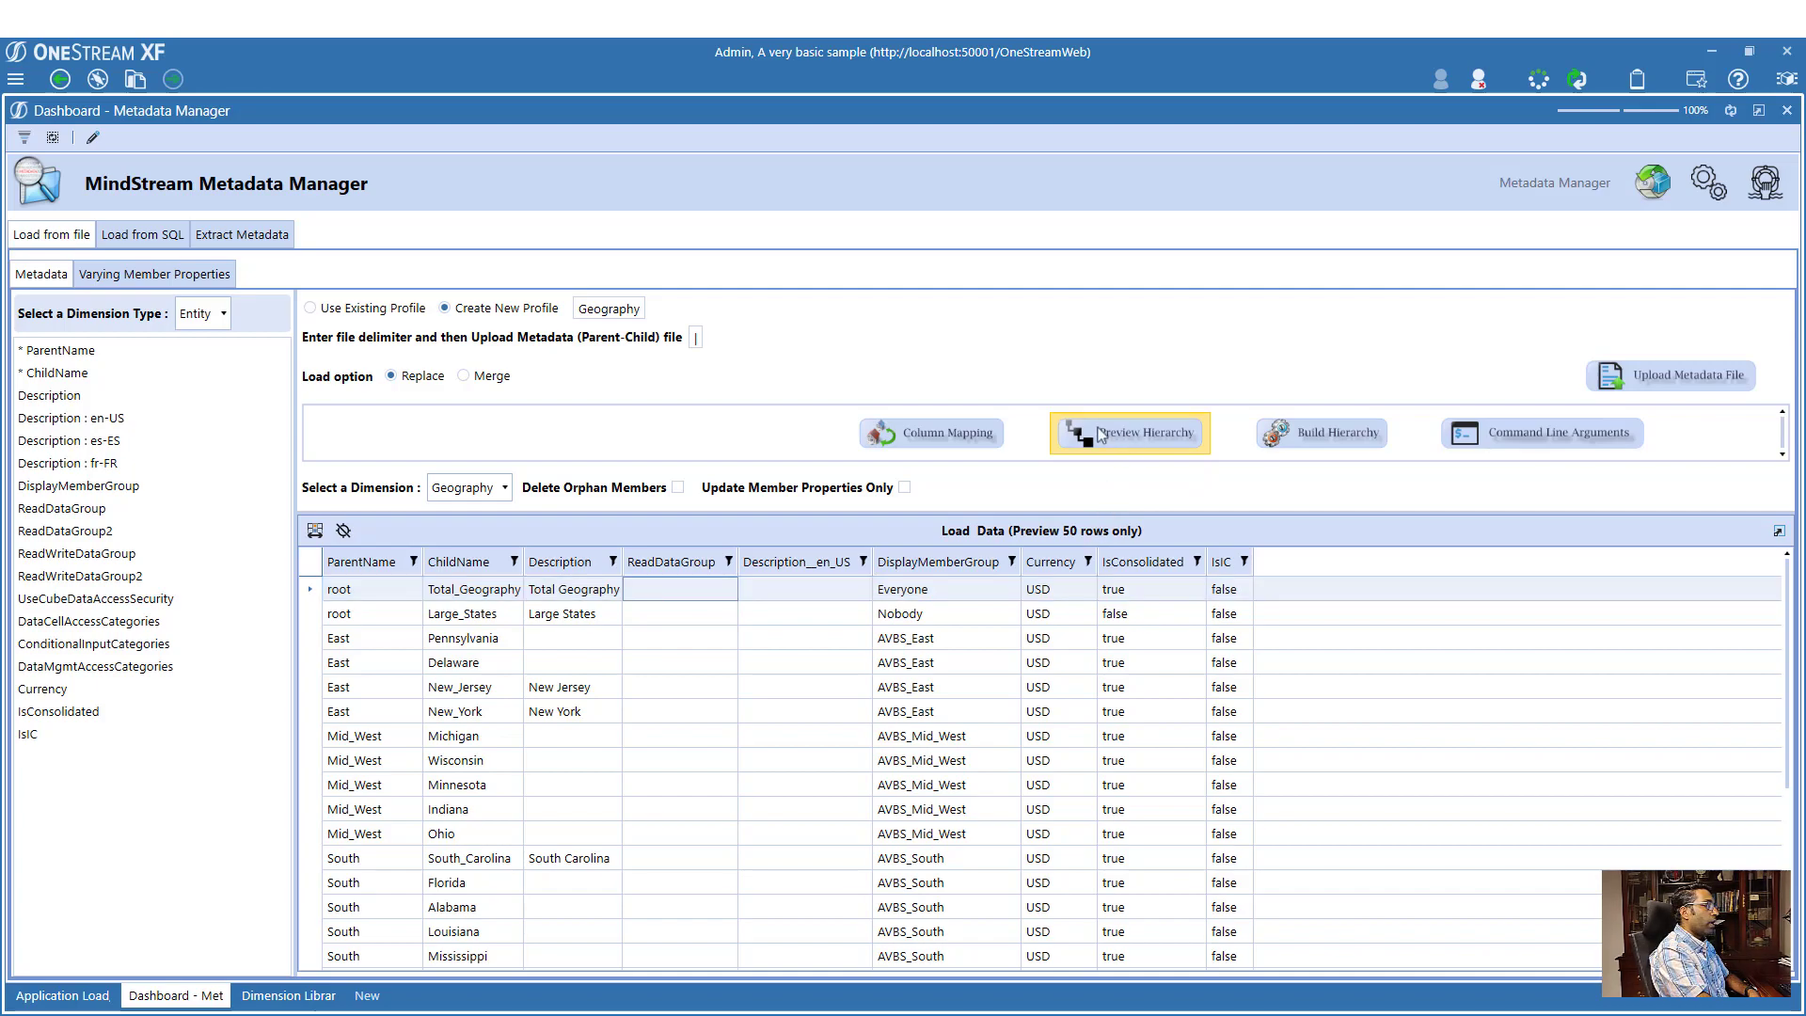
{"action": "left_click", "coordinate": [451, 246]}
{"action": "left_click", "coordinate": [471, 296]}
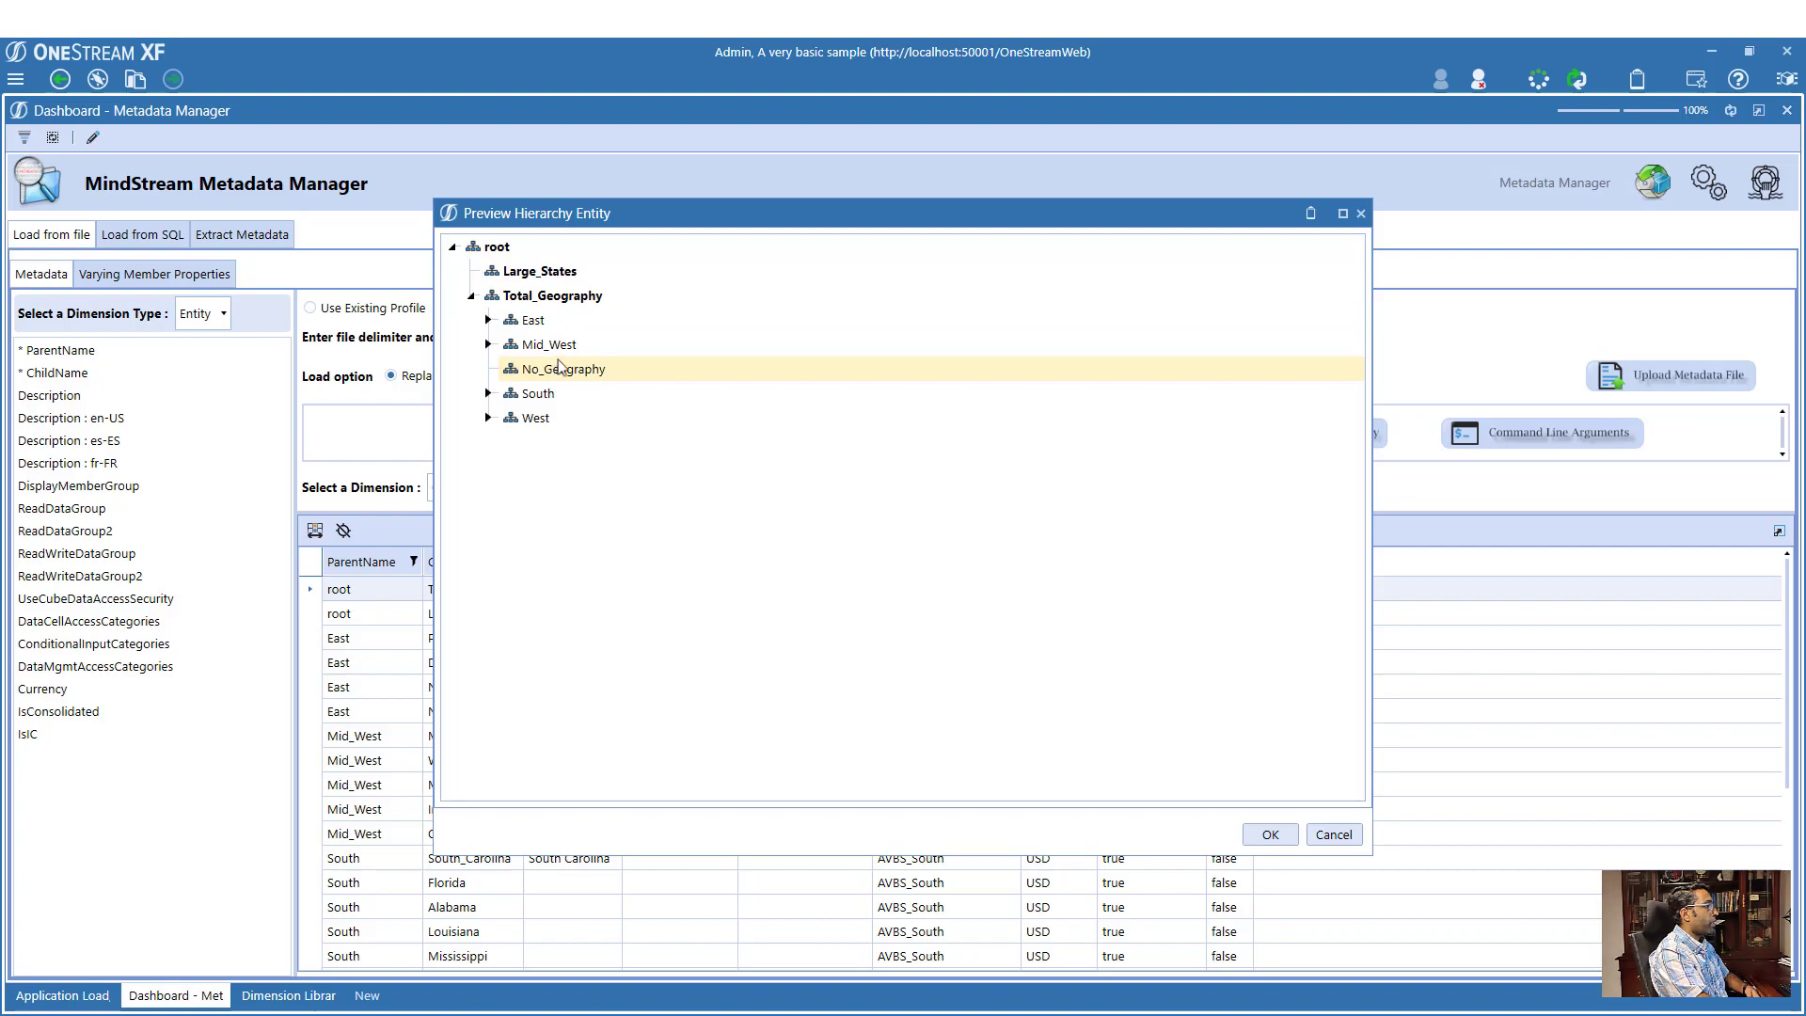
- Expand East and Mid_West in the Entity hierarchy preview to check their members, and close the preview
{"action": "left_click", "coordinate": [537, 270]}
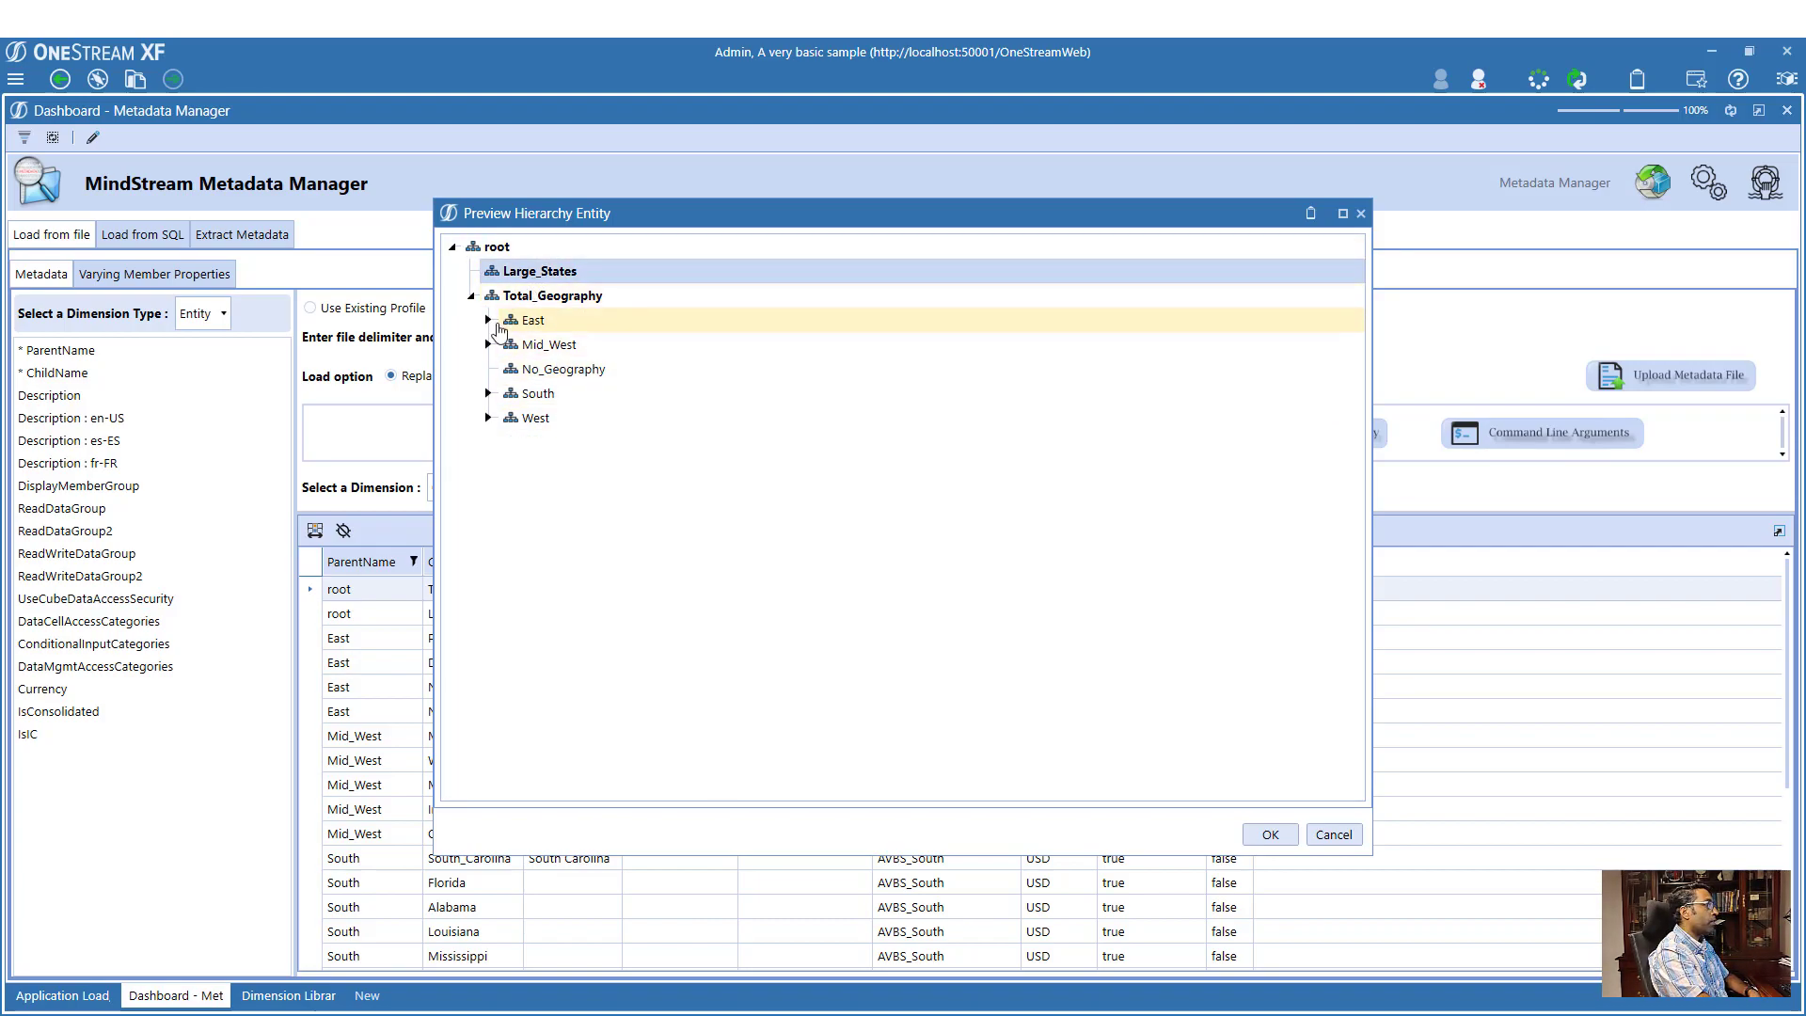
{"action": "left_click", "coordinate": [490, 320]}
{"action": "left_click", "coordinate": [488, 442]}
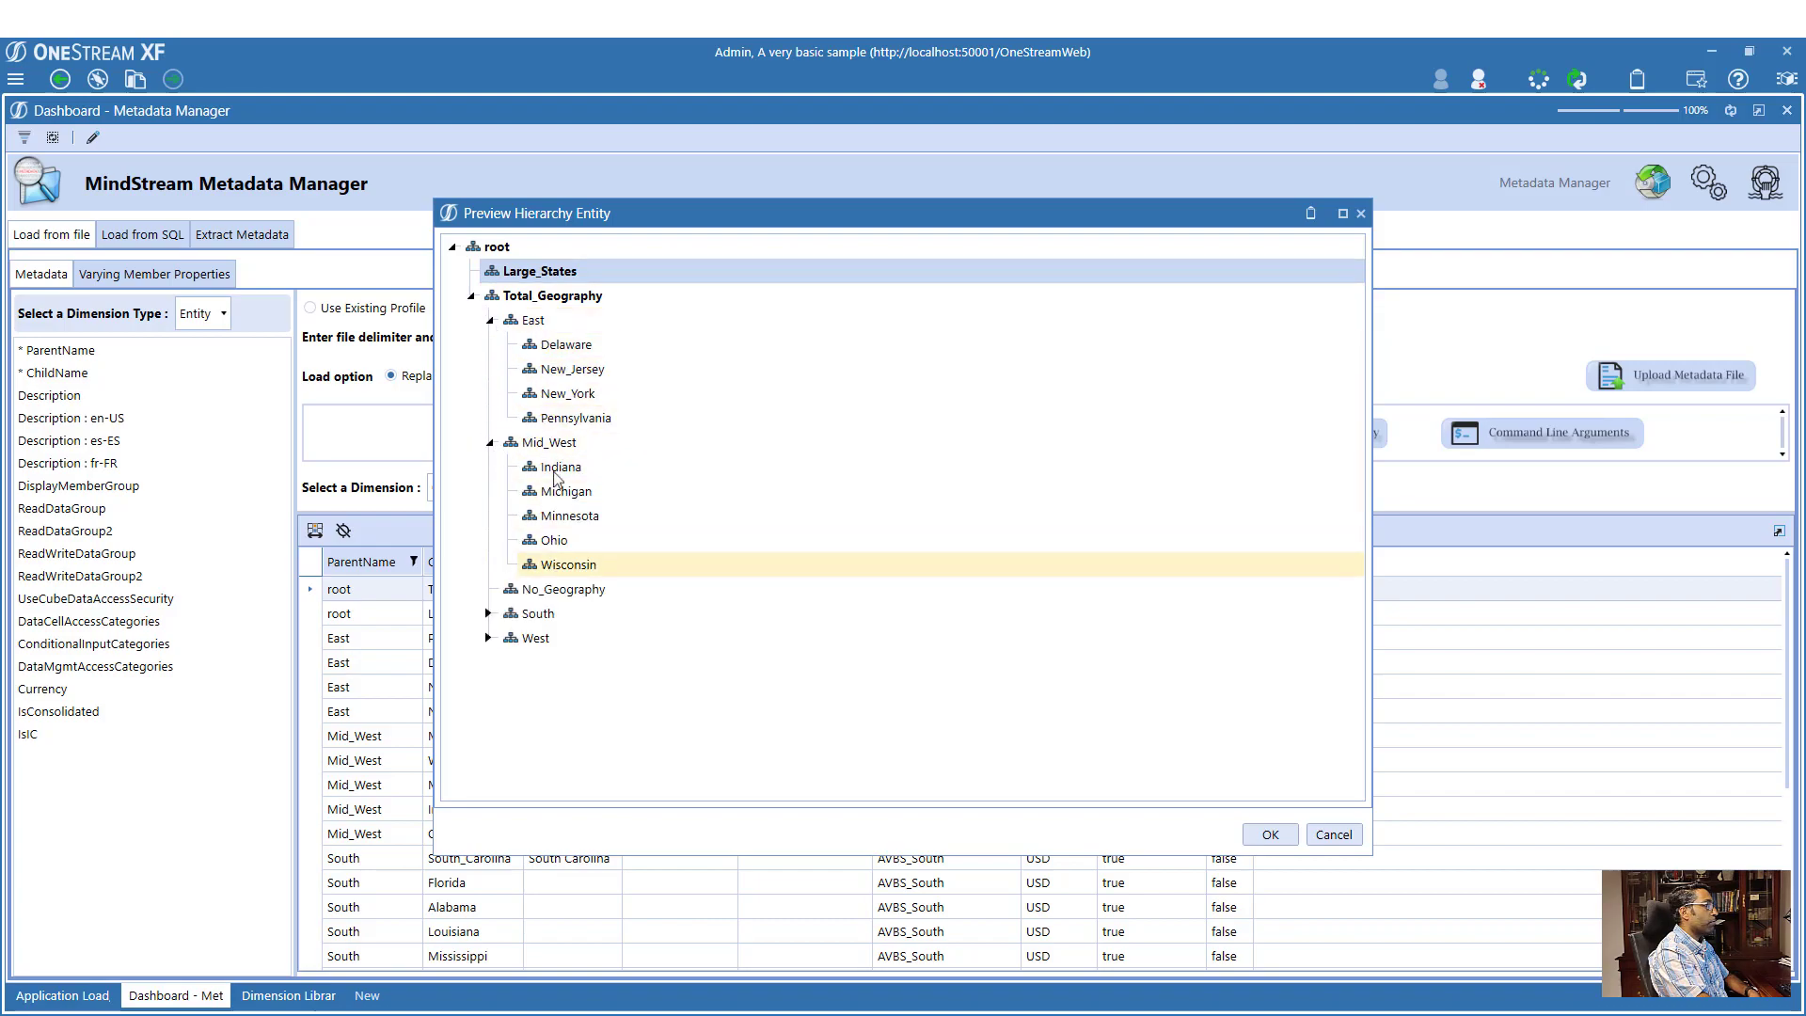
{"action": "left_click", "coordinate": [1334, 835]}
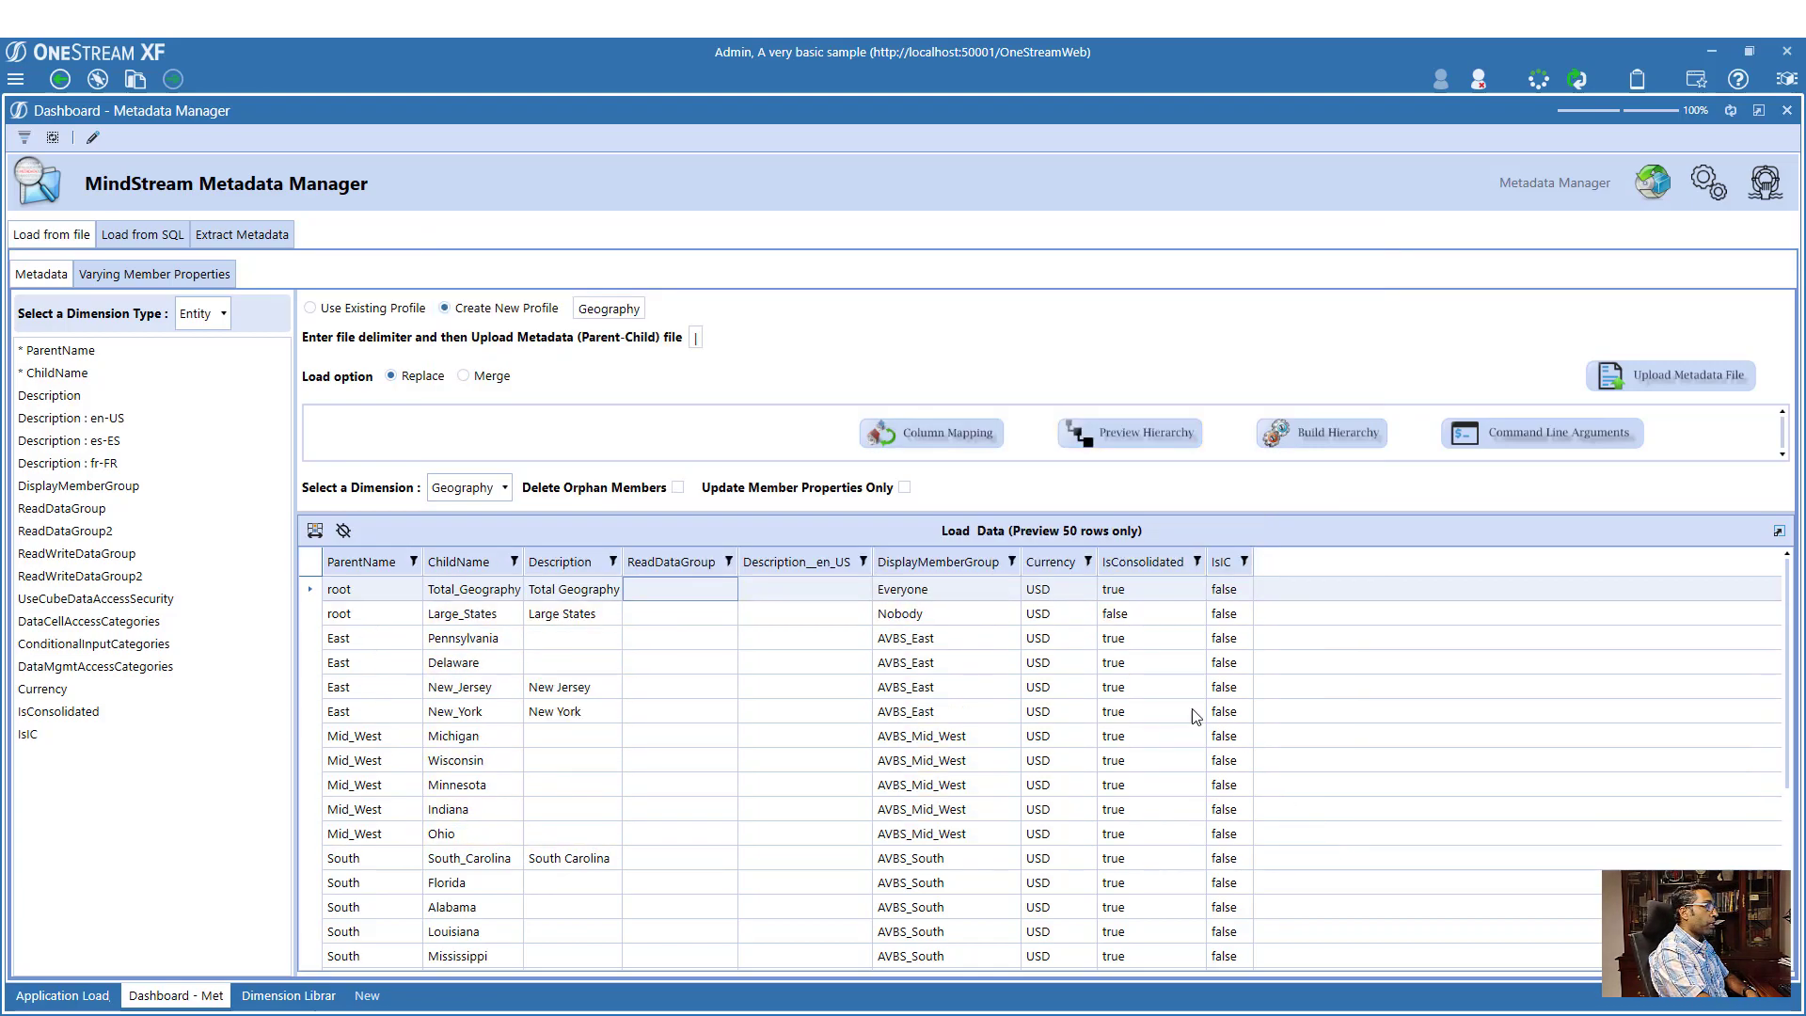
- Review the rows of the Geography load data preview from start to end
{"action": "left_click", "coordinate": [1051, 589]}
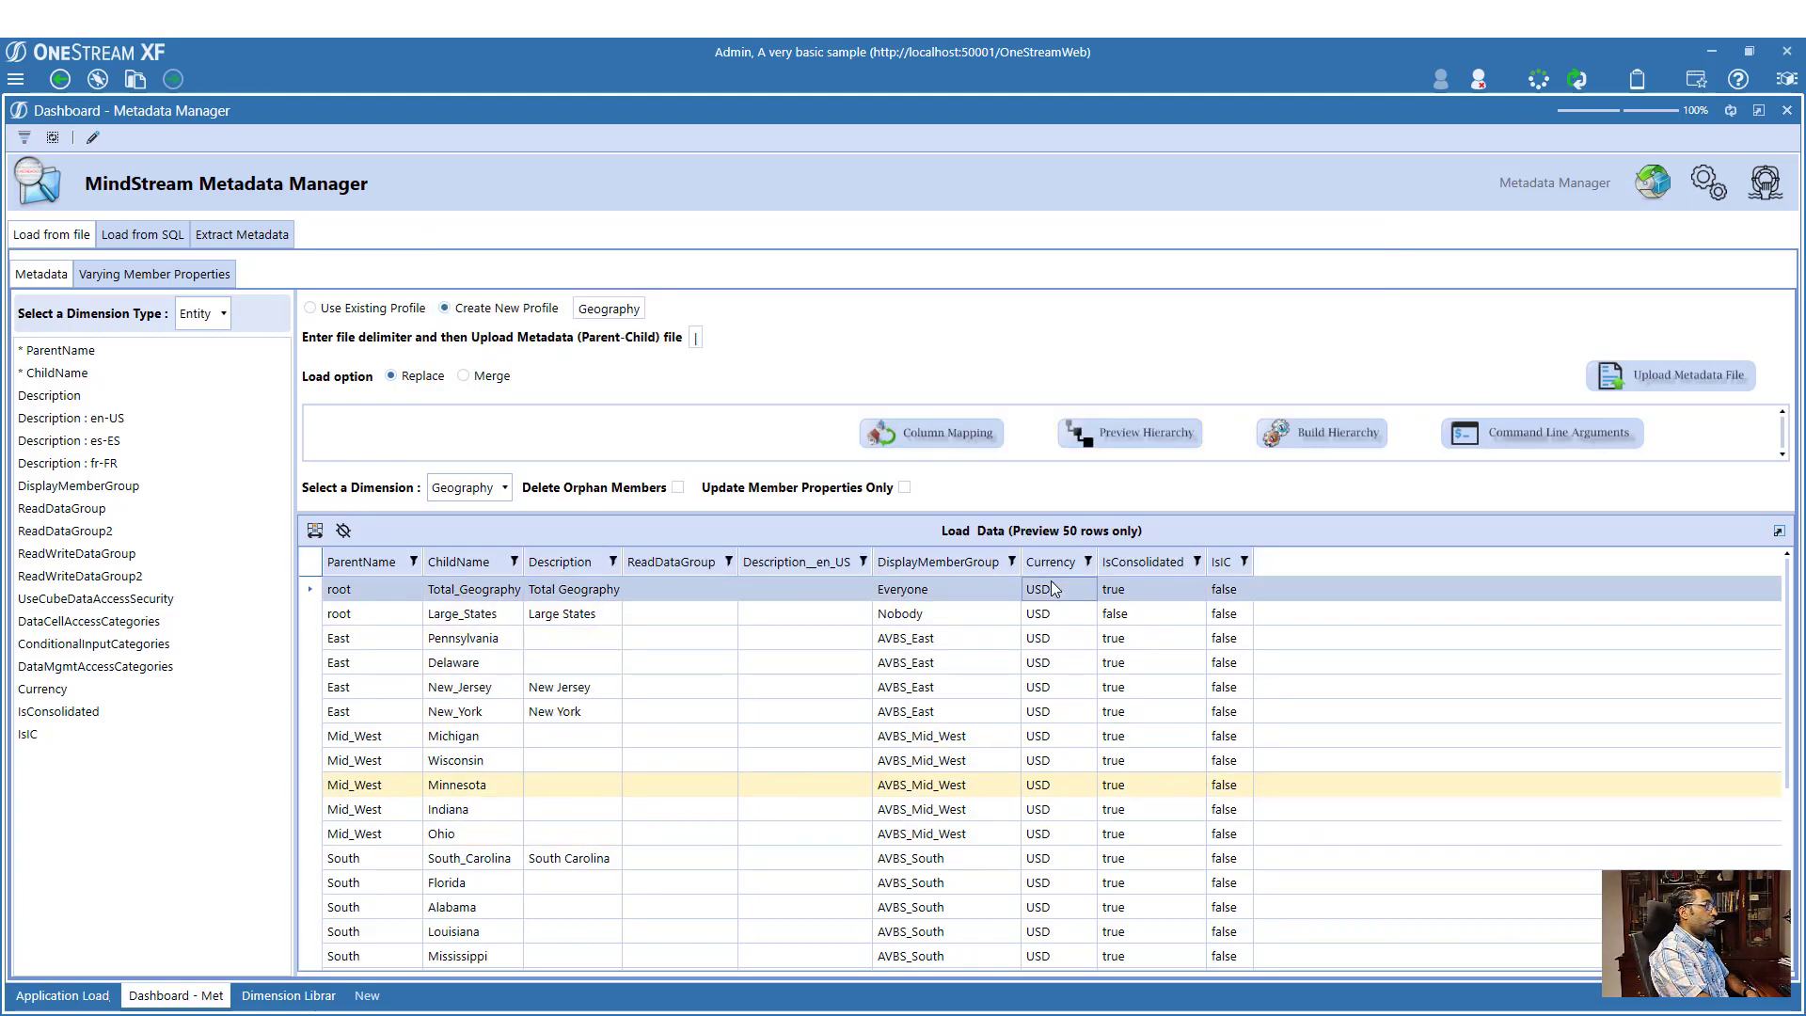
{"action": "scroll", "coordinate": [974, 694], "scroll_direction": "down", "scroll_amount": 5}
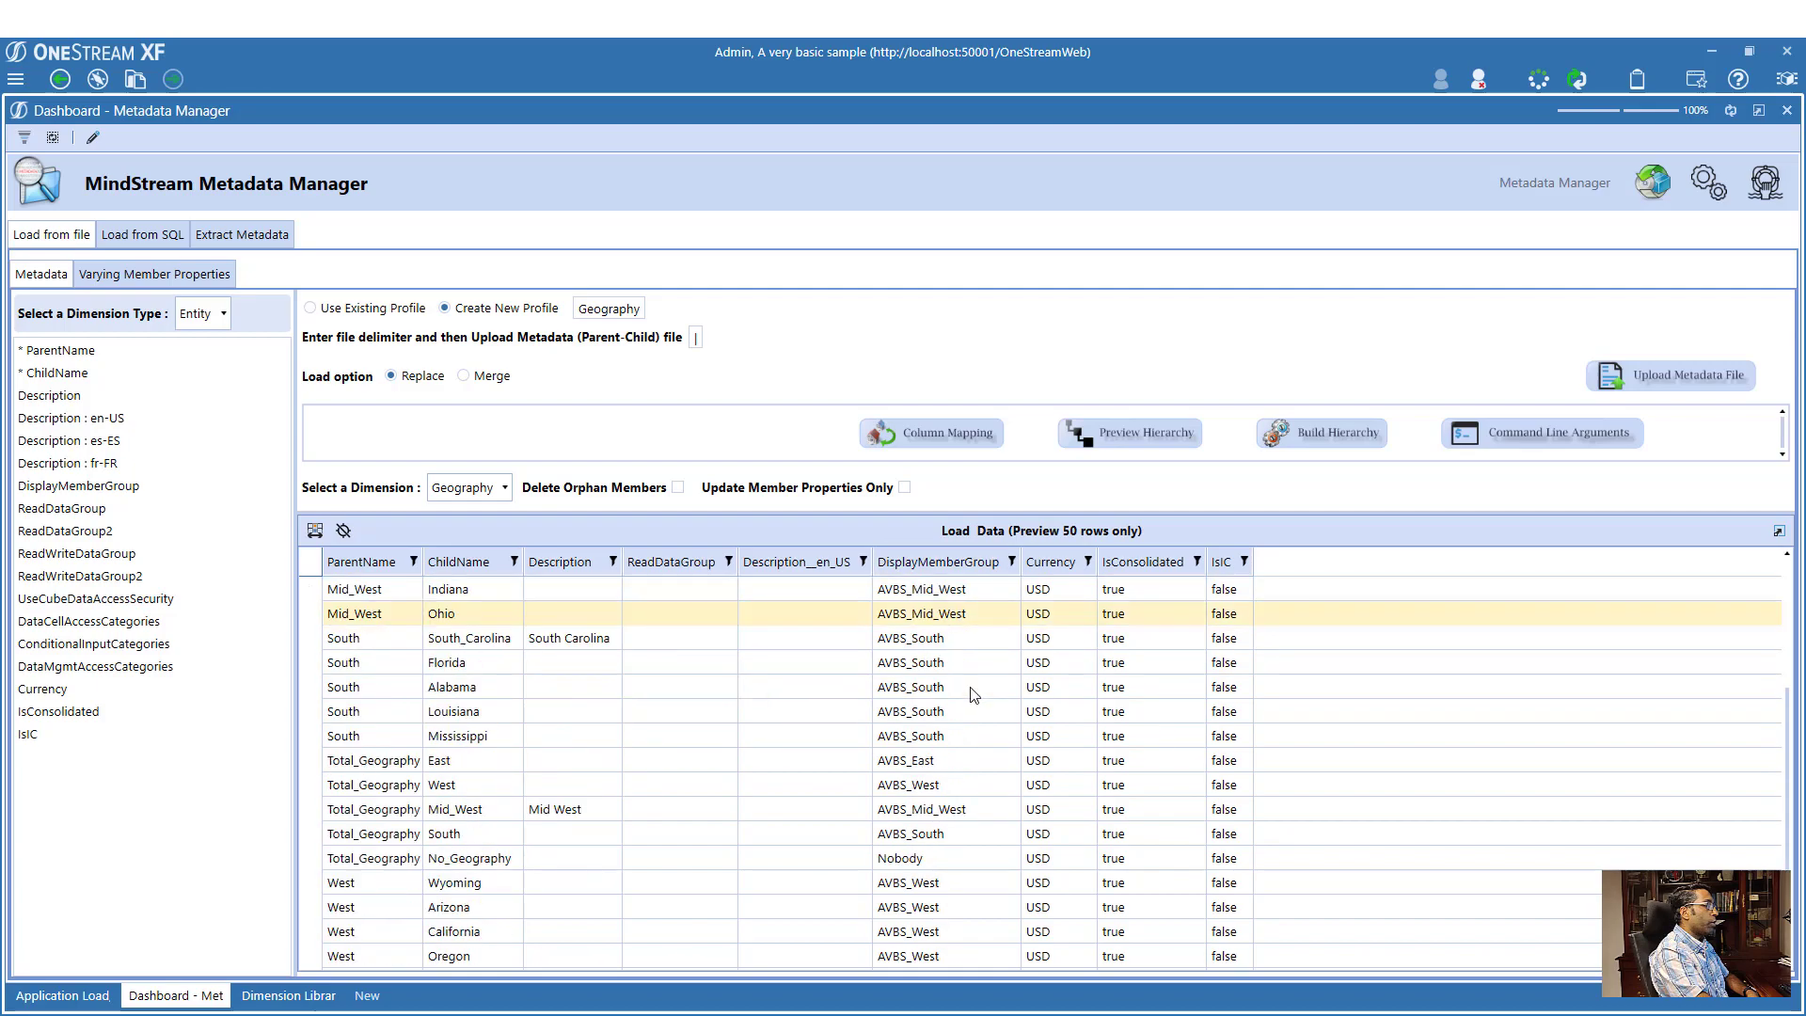
{"action": "scroll", "coordinate": [974, 694], "scroll_direction": "up", "scroll_amount": 5}
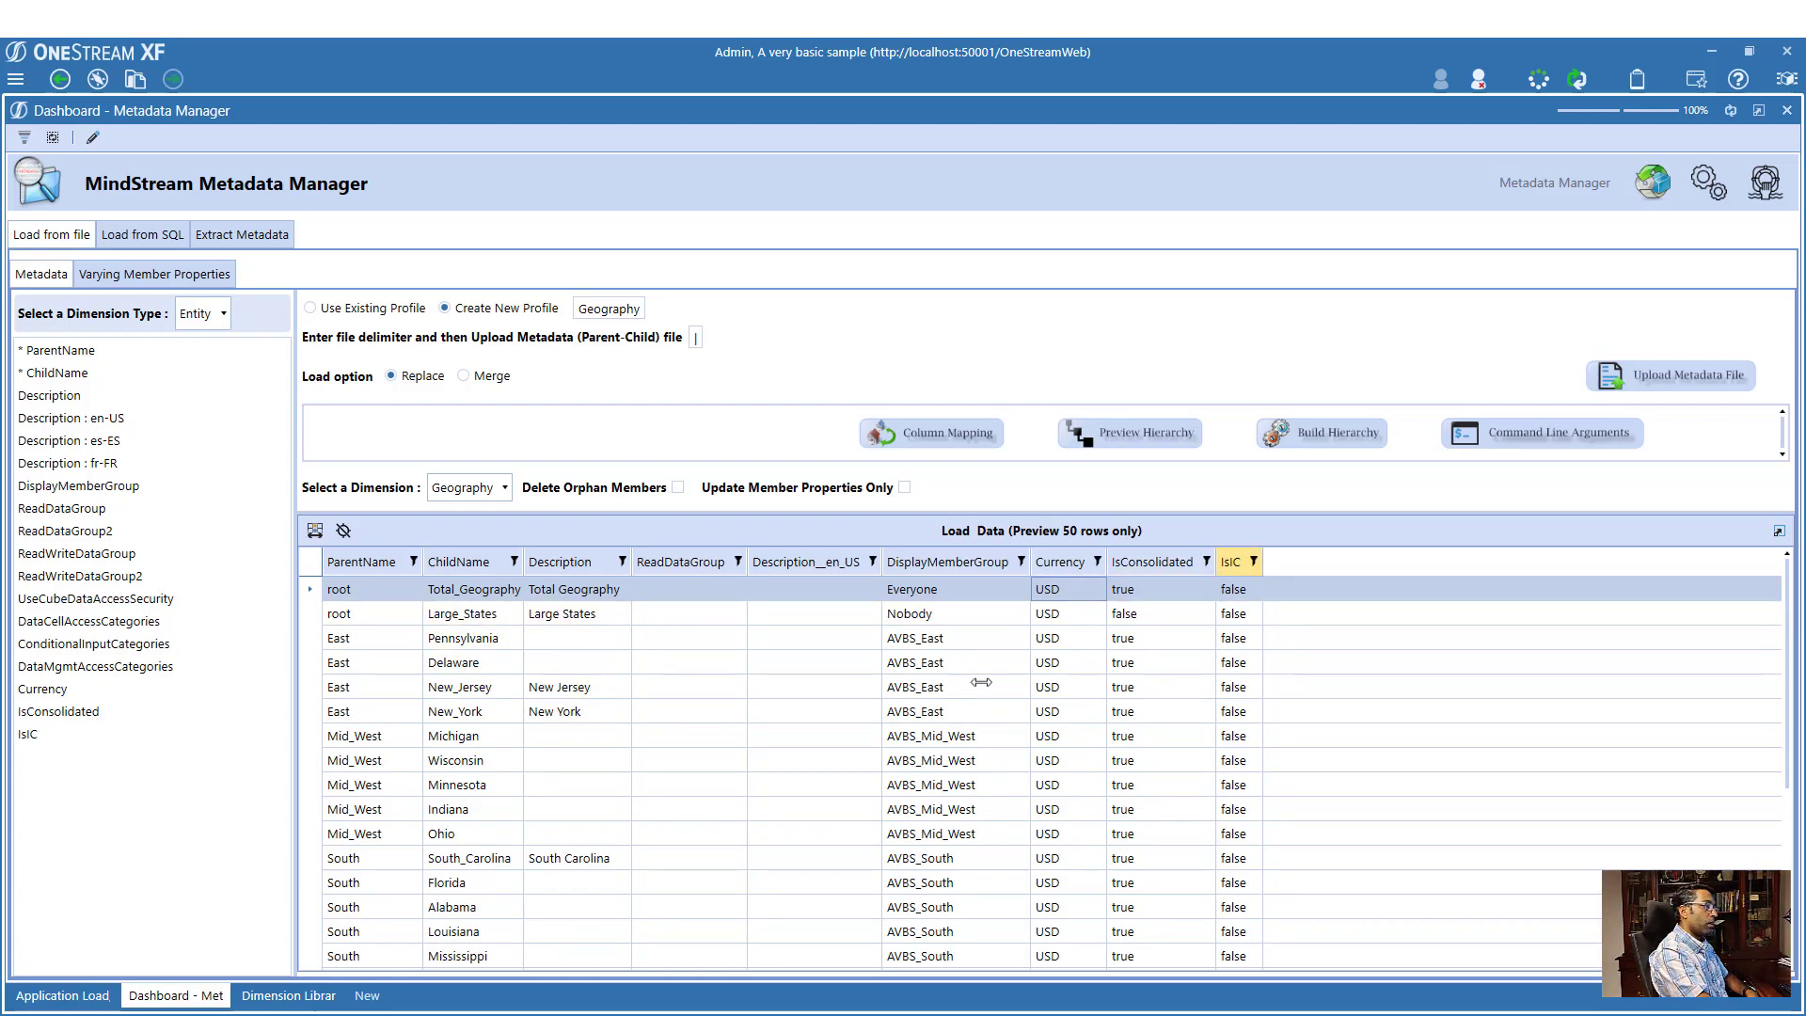
- Copy the command line arguments generated for the Geography load and paste them into a new Notepad++ document
{"action": "left_click", "coordinate": [1530, 448]}
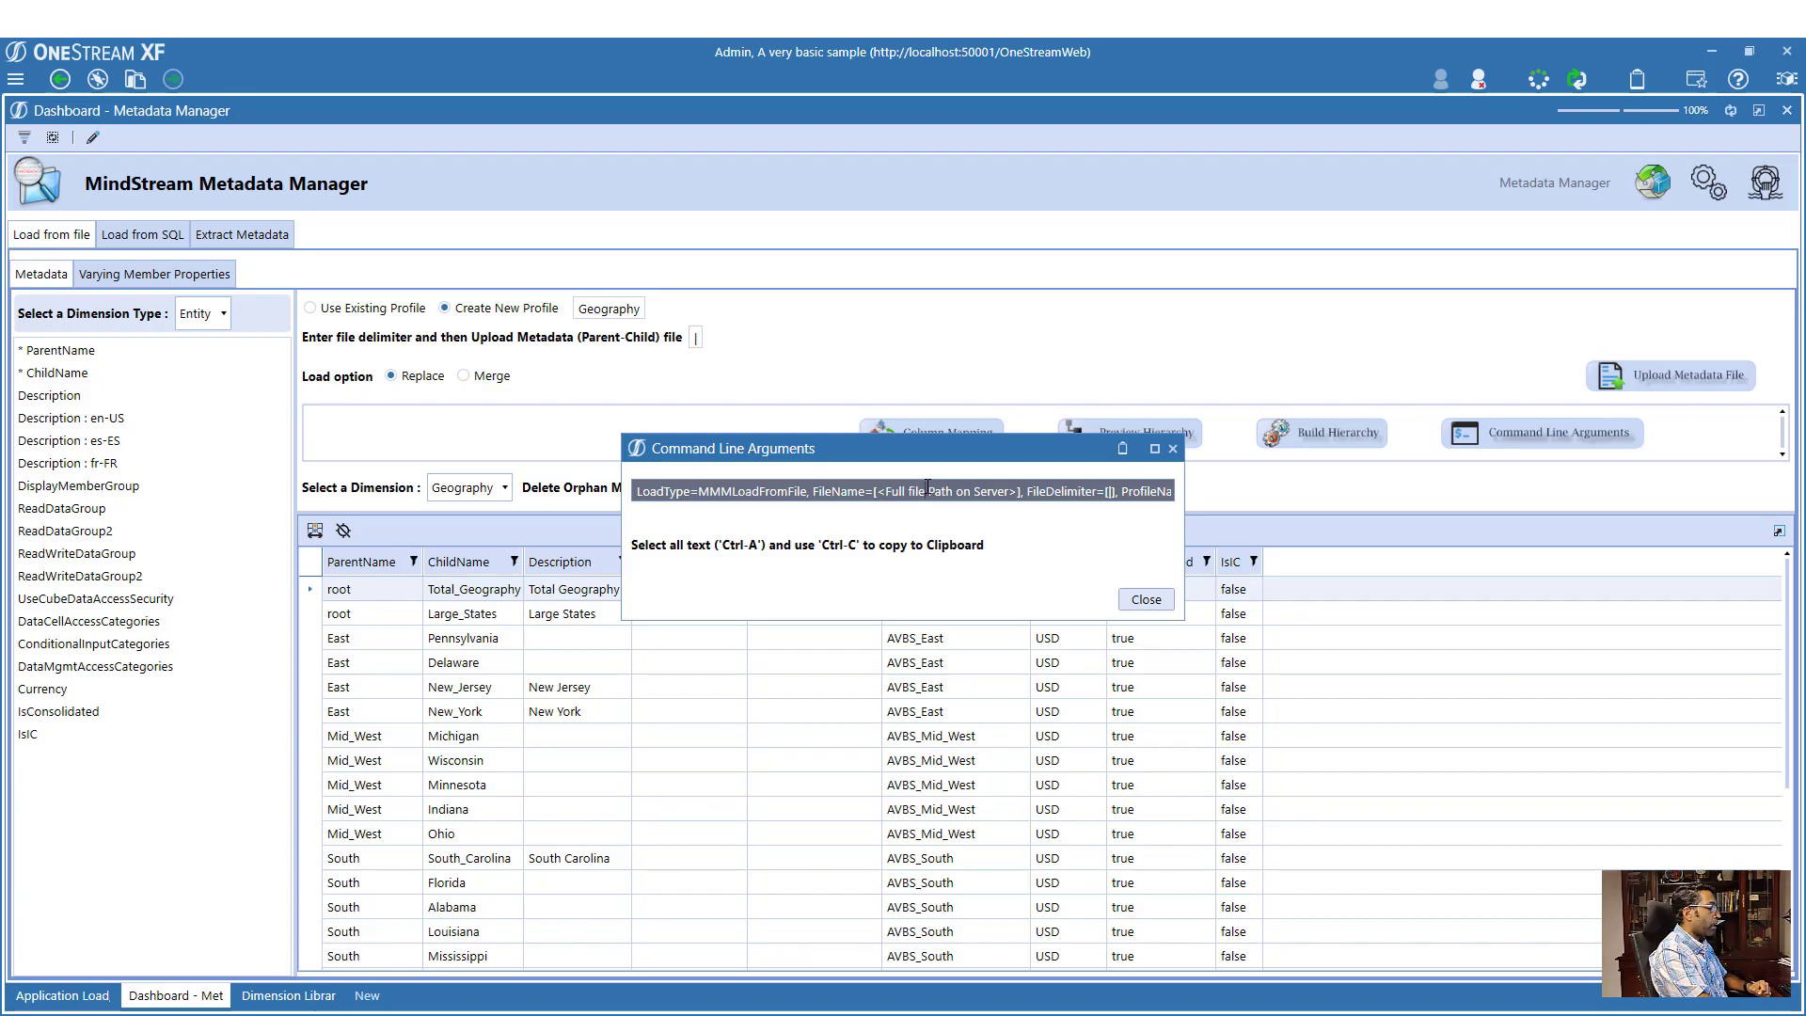
{"action": "left_click", "coordinate": [927, 487]}
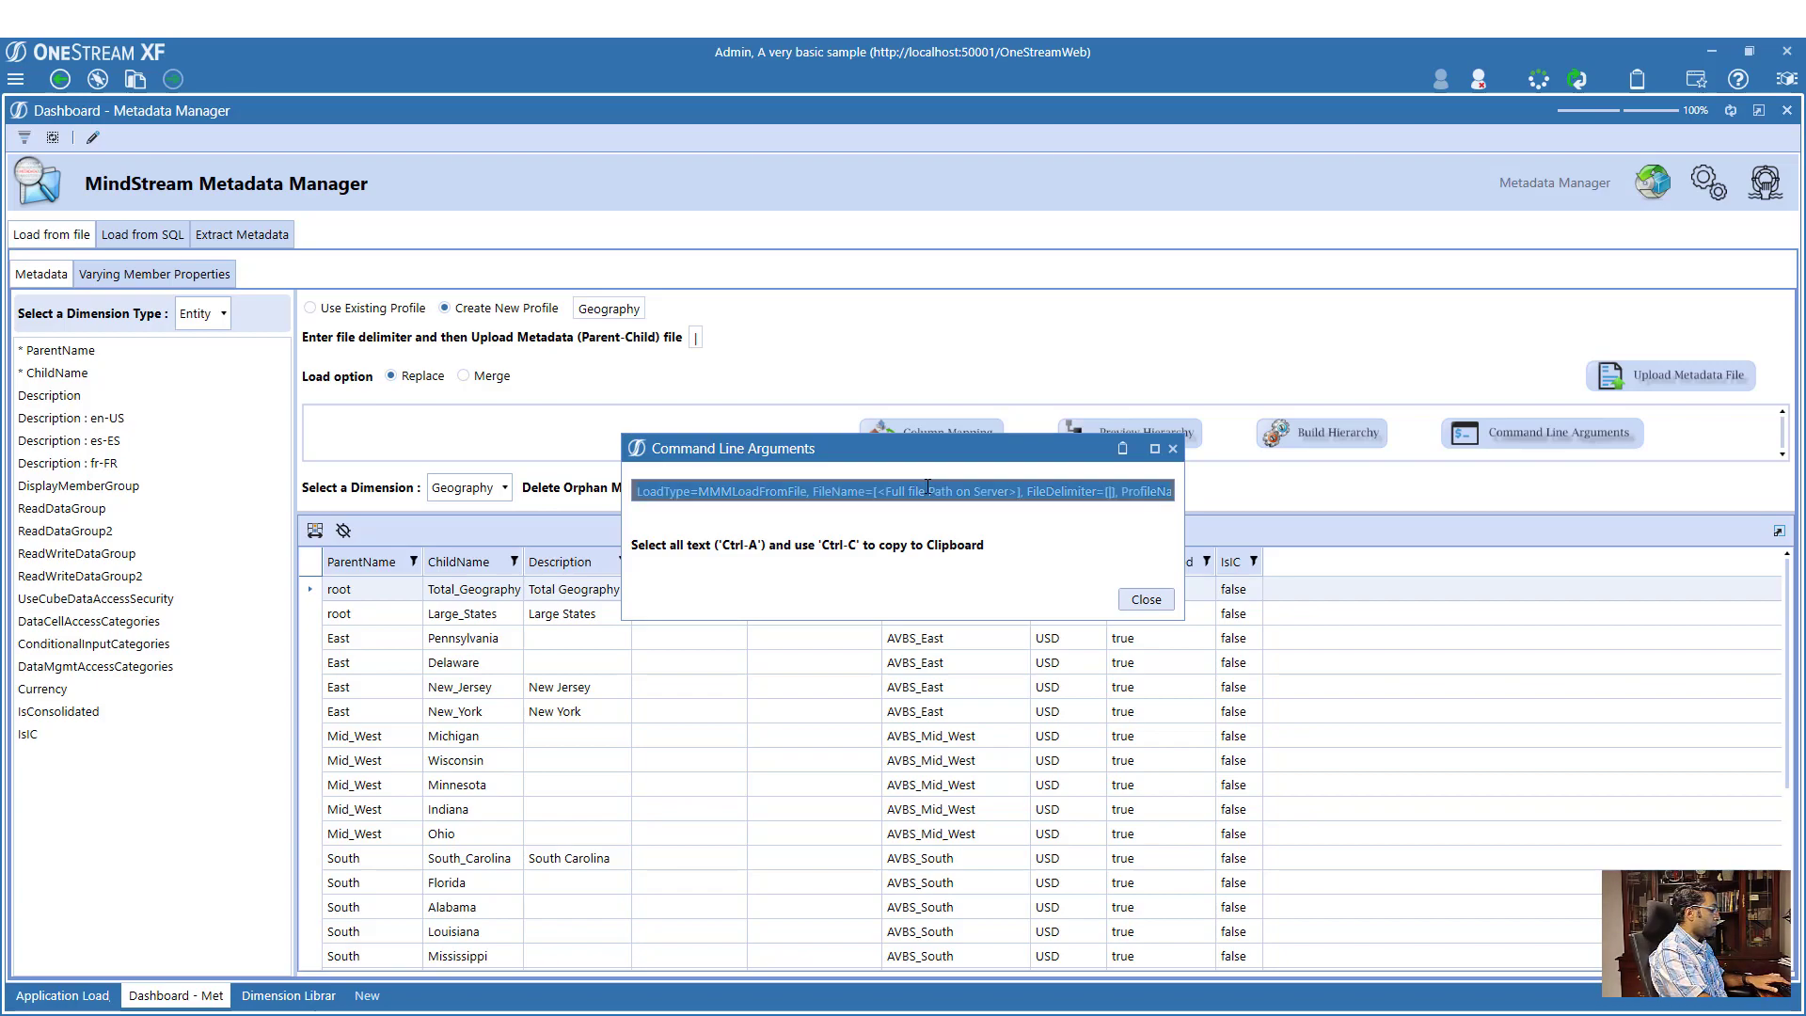
{"action": "left_click", "coordinate": [1127, 597]}
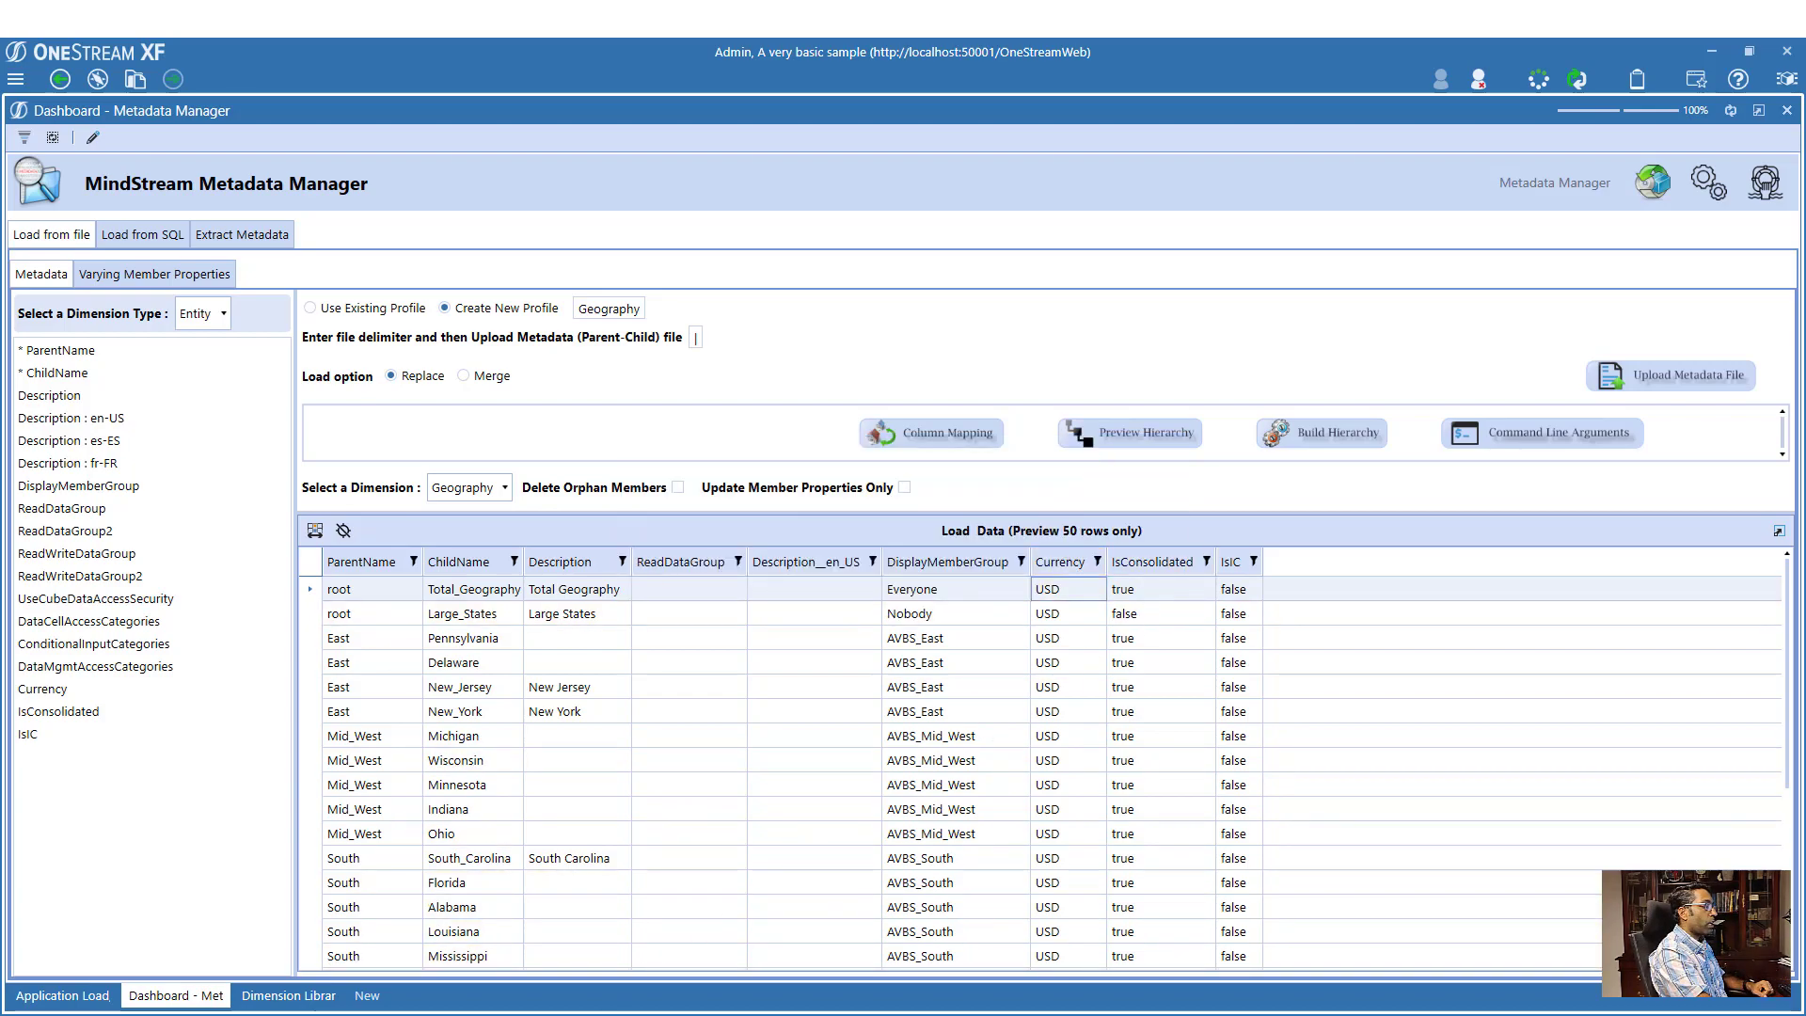
{"action": "mouse_move", "coordinate": [529, 1012]}
{"action": "left_click", "coordinate": [433, 951]}
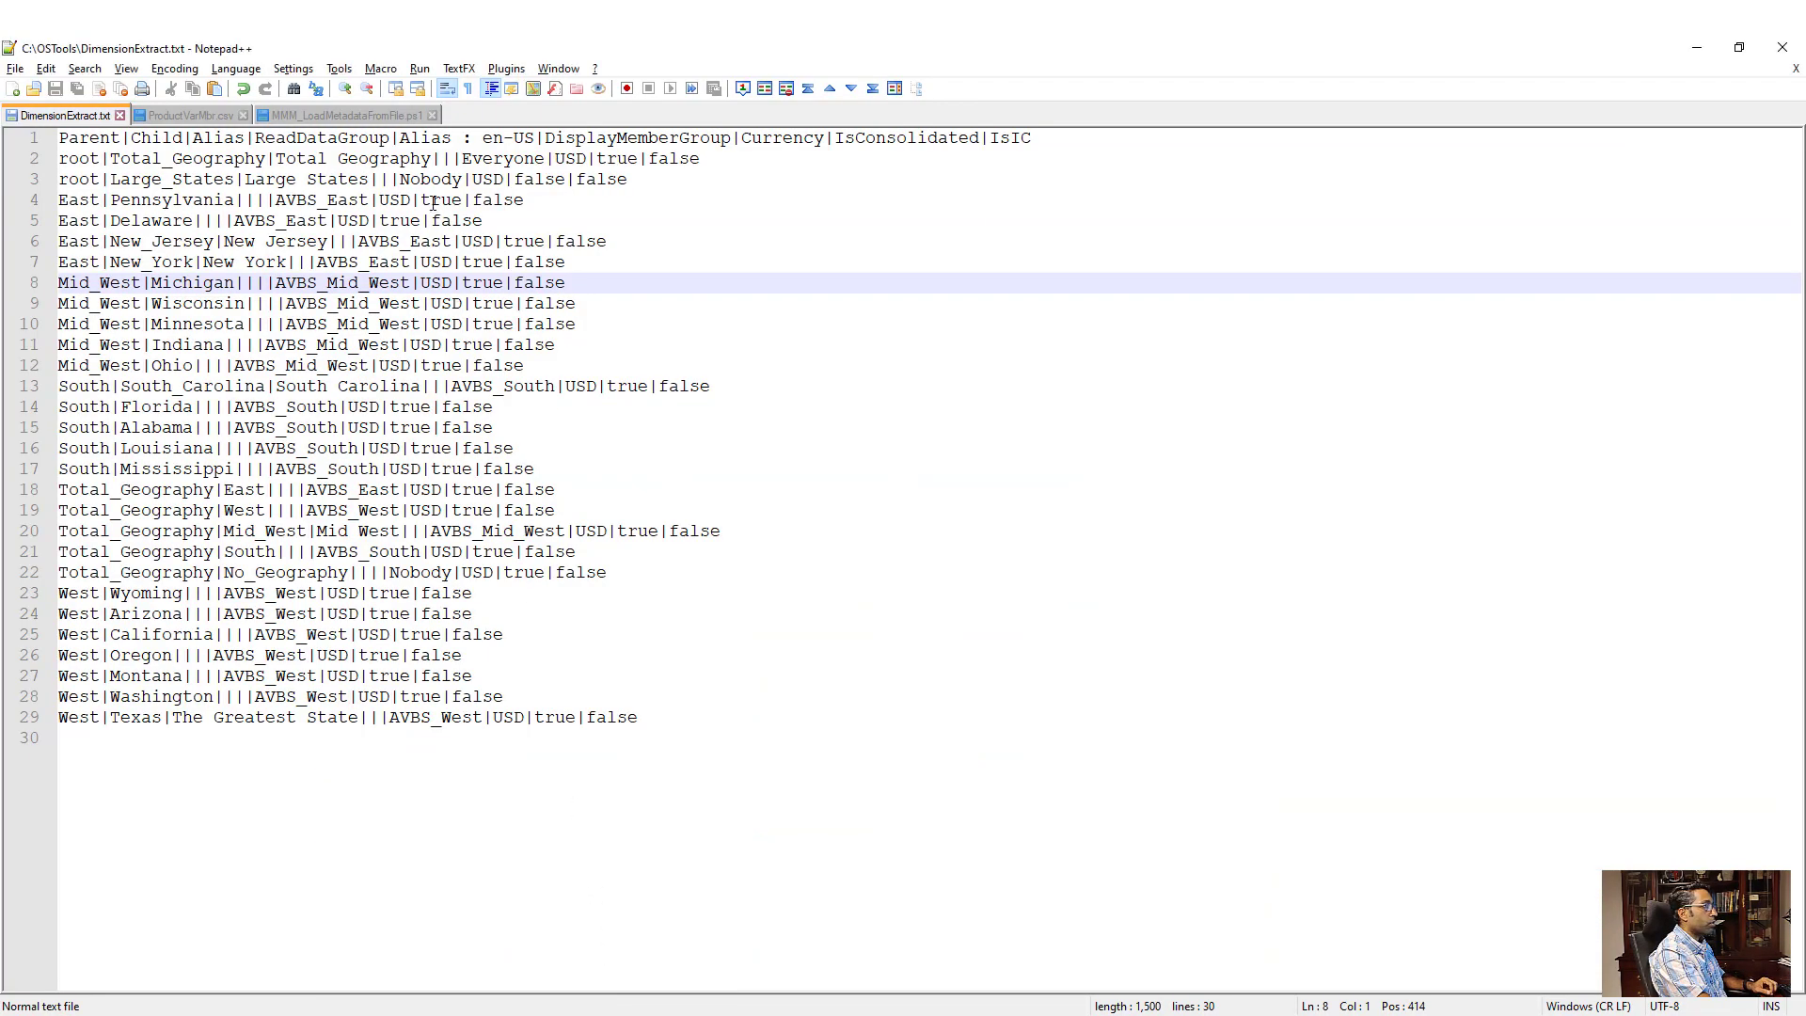
{"action": "key", "text": "ctrl+n"}
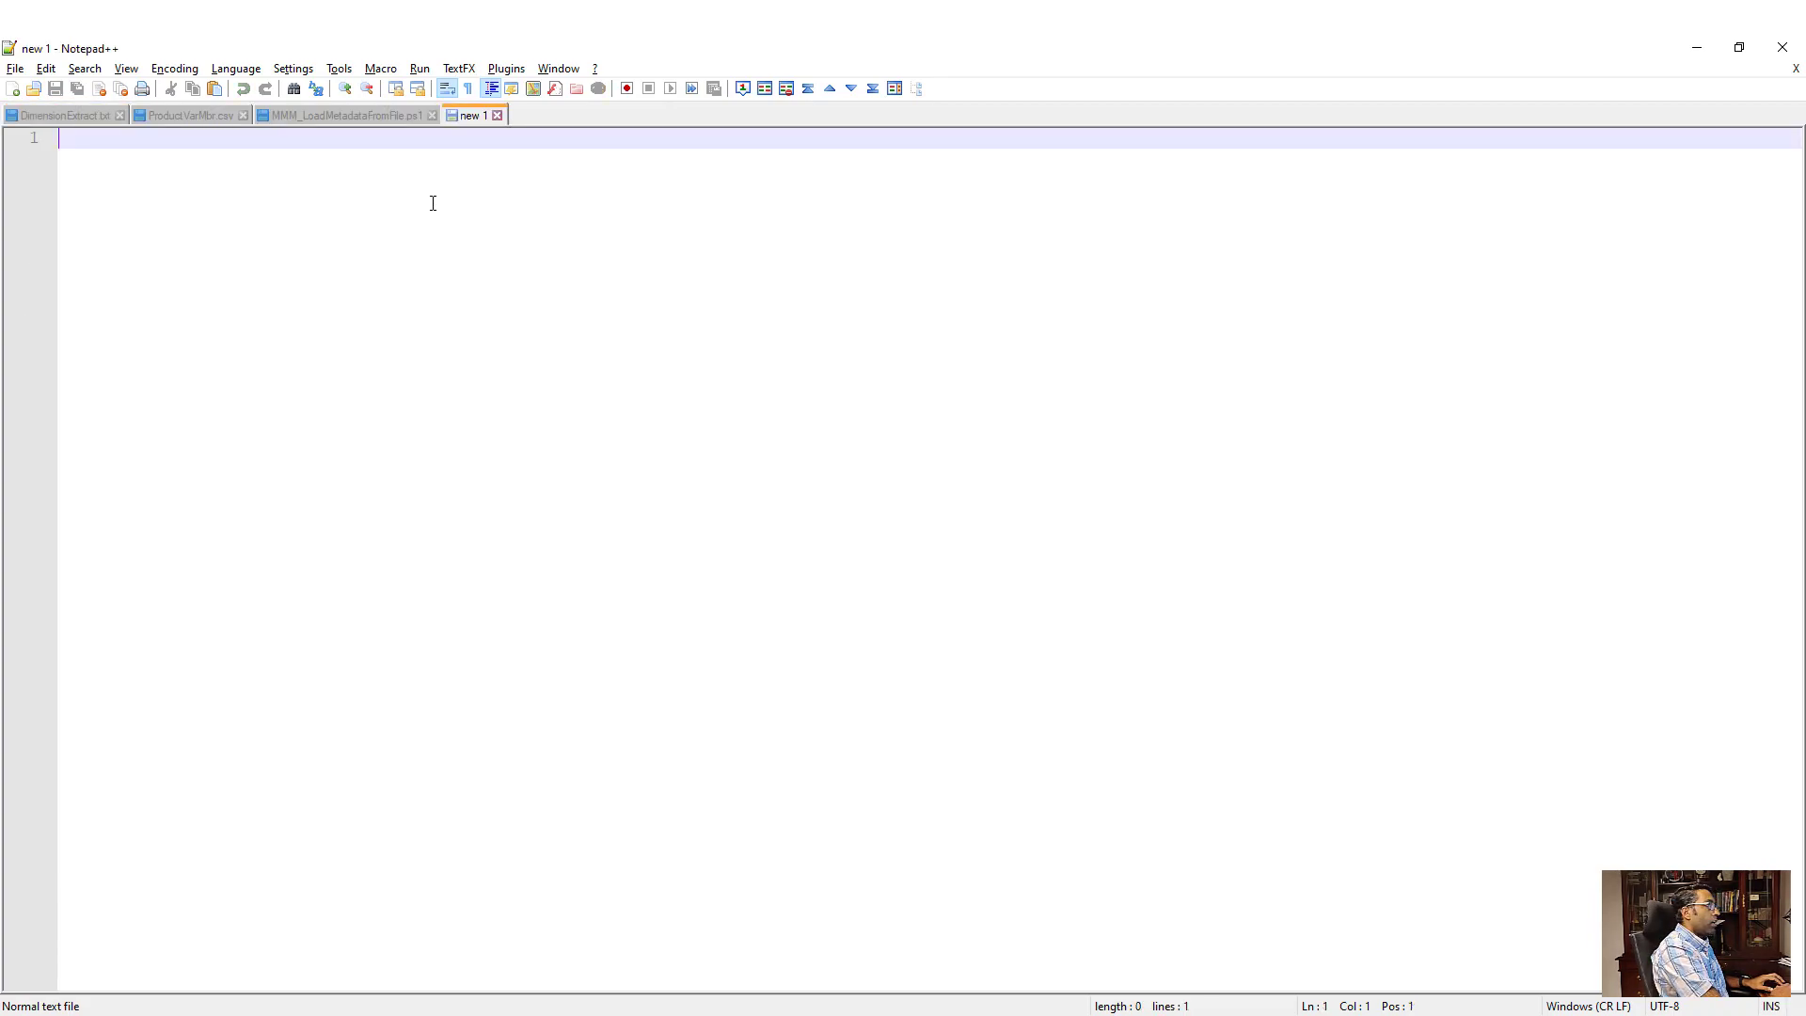
{"action": "type", "text": "LoadType=MMMLoadFromFile, FileName=[<Full file Path on Server>], FileDelimiter=[|], ProfileName=[Geography], DimType=Entity, DimName=[Geography], LoadOptions=Replace, DeleteOrphans=, LoadProfileOptions=New, UpdatePropsOnly=, ColumnMappingInfo=[DisplayMemberGroup = DisplayMemberGroup, ParentName = Parent, ReadDataGroup = ReadDataGroup, Description__en_US = Alias : en-US, Currency = Currency, ChildName = Child, Description = Alias, IsConsolidated = IsConsolidated, IsIC = IsIC]"}
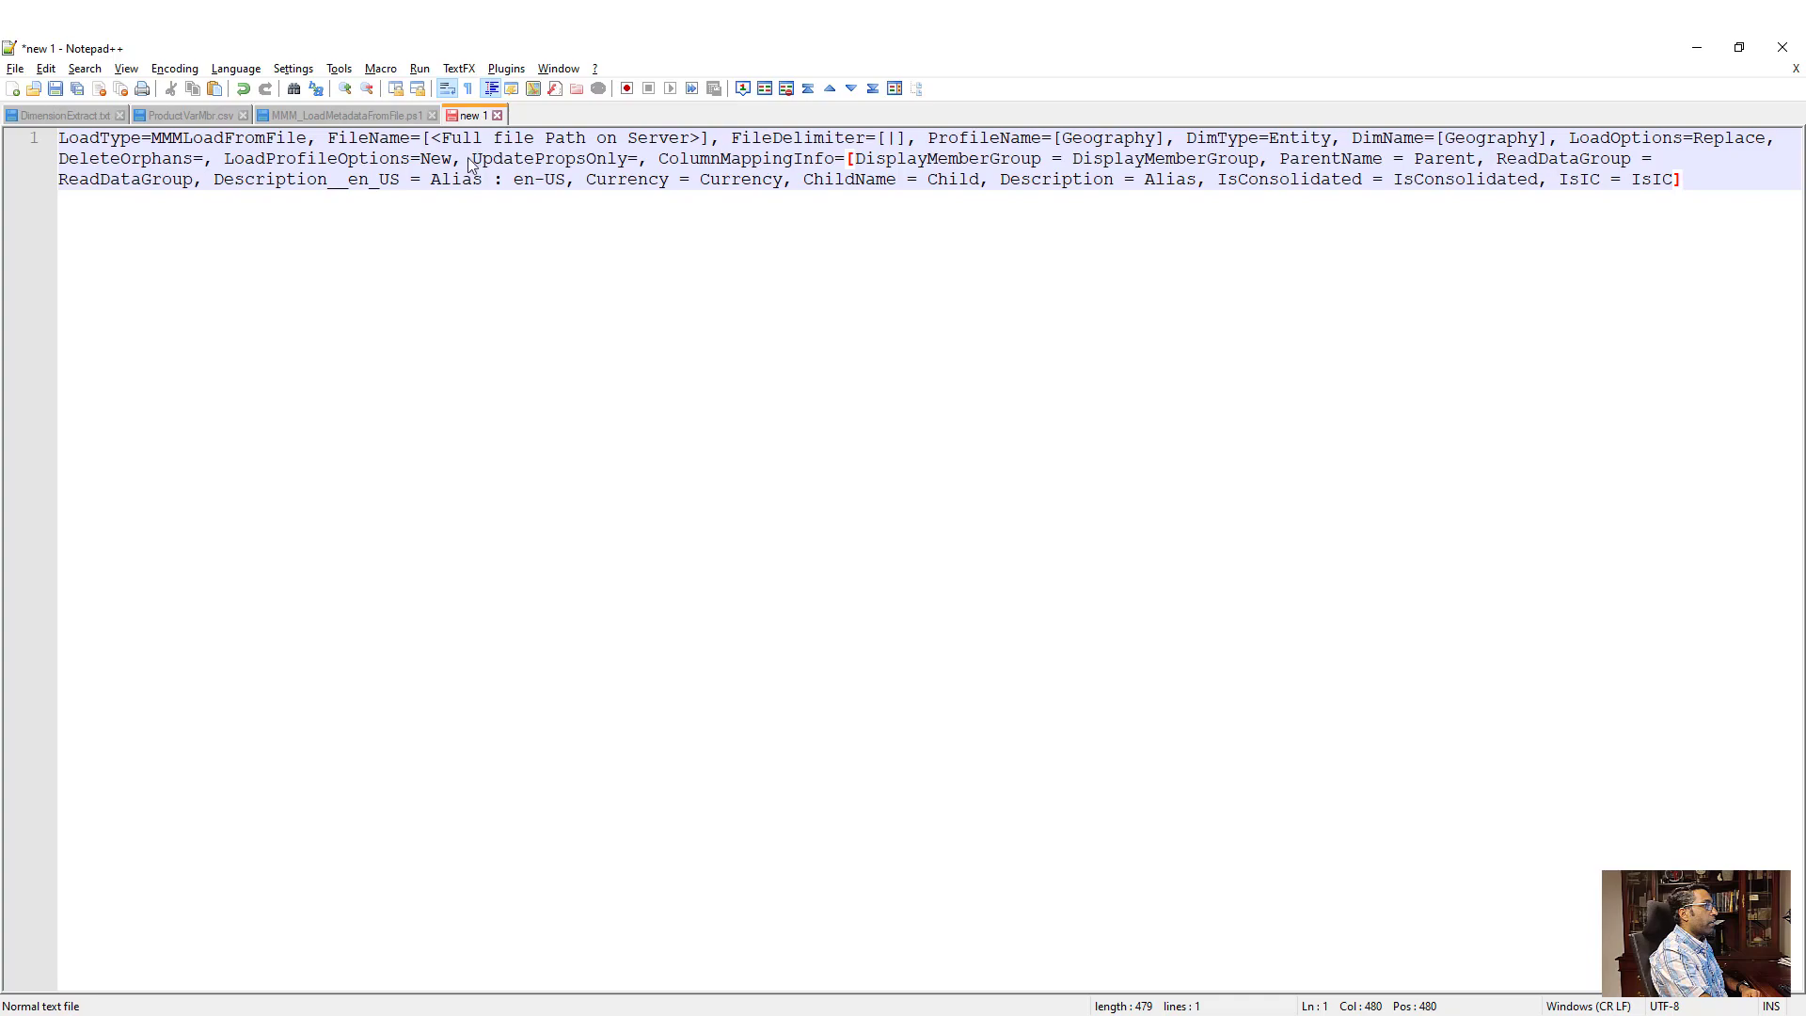
- Replace the FileName placeholder in the pasted arguments with the full path C:\OSTools\DimensionExtract.txt, copied from the open file
{"action": "left_click", "coordinate": [54, 117]}
{"action": "right_click", "coordinate": [54, 117]}
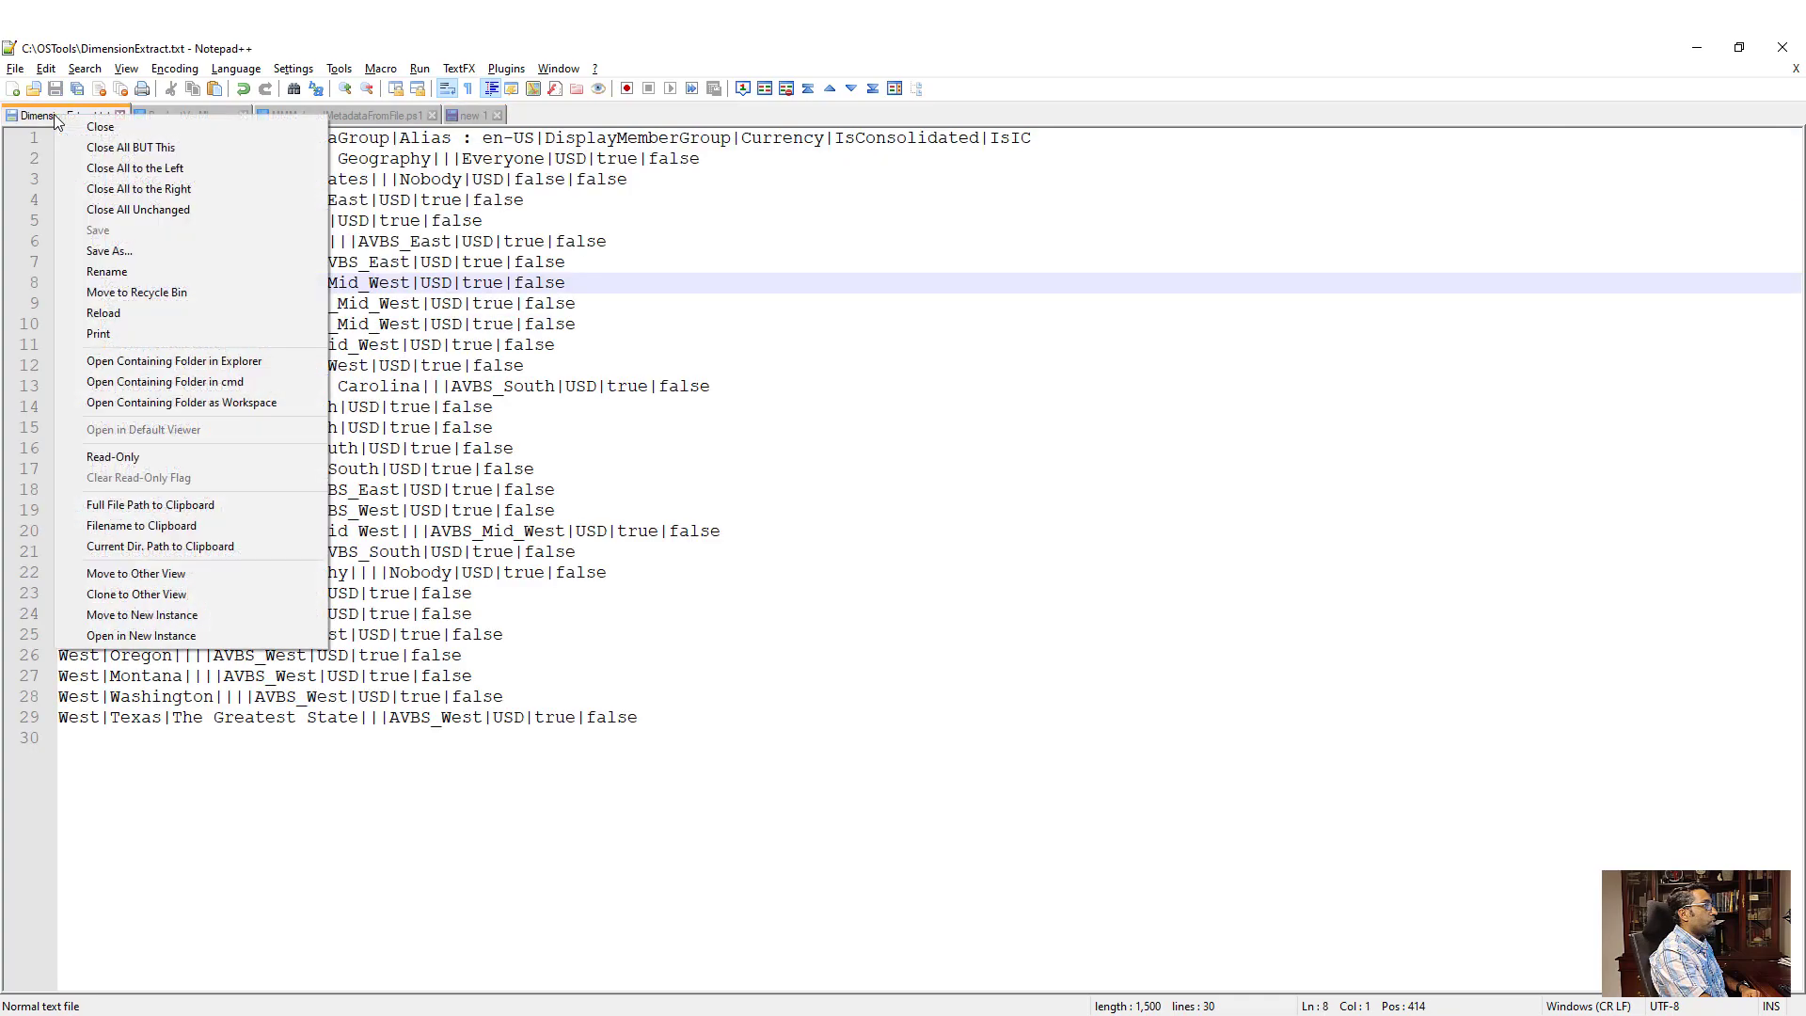
{"action": "left_click", "coordinate": [230, 506]}
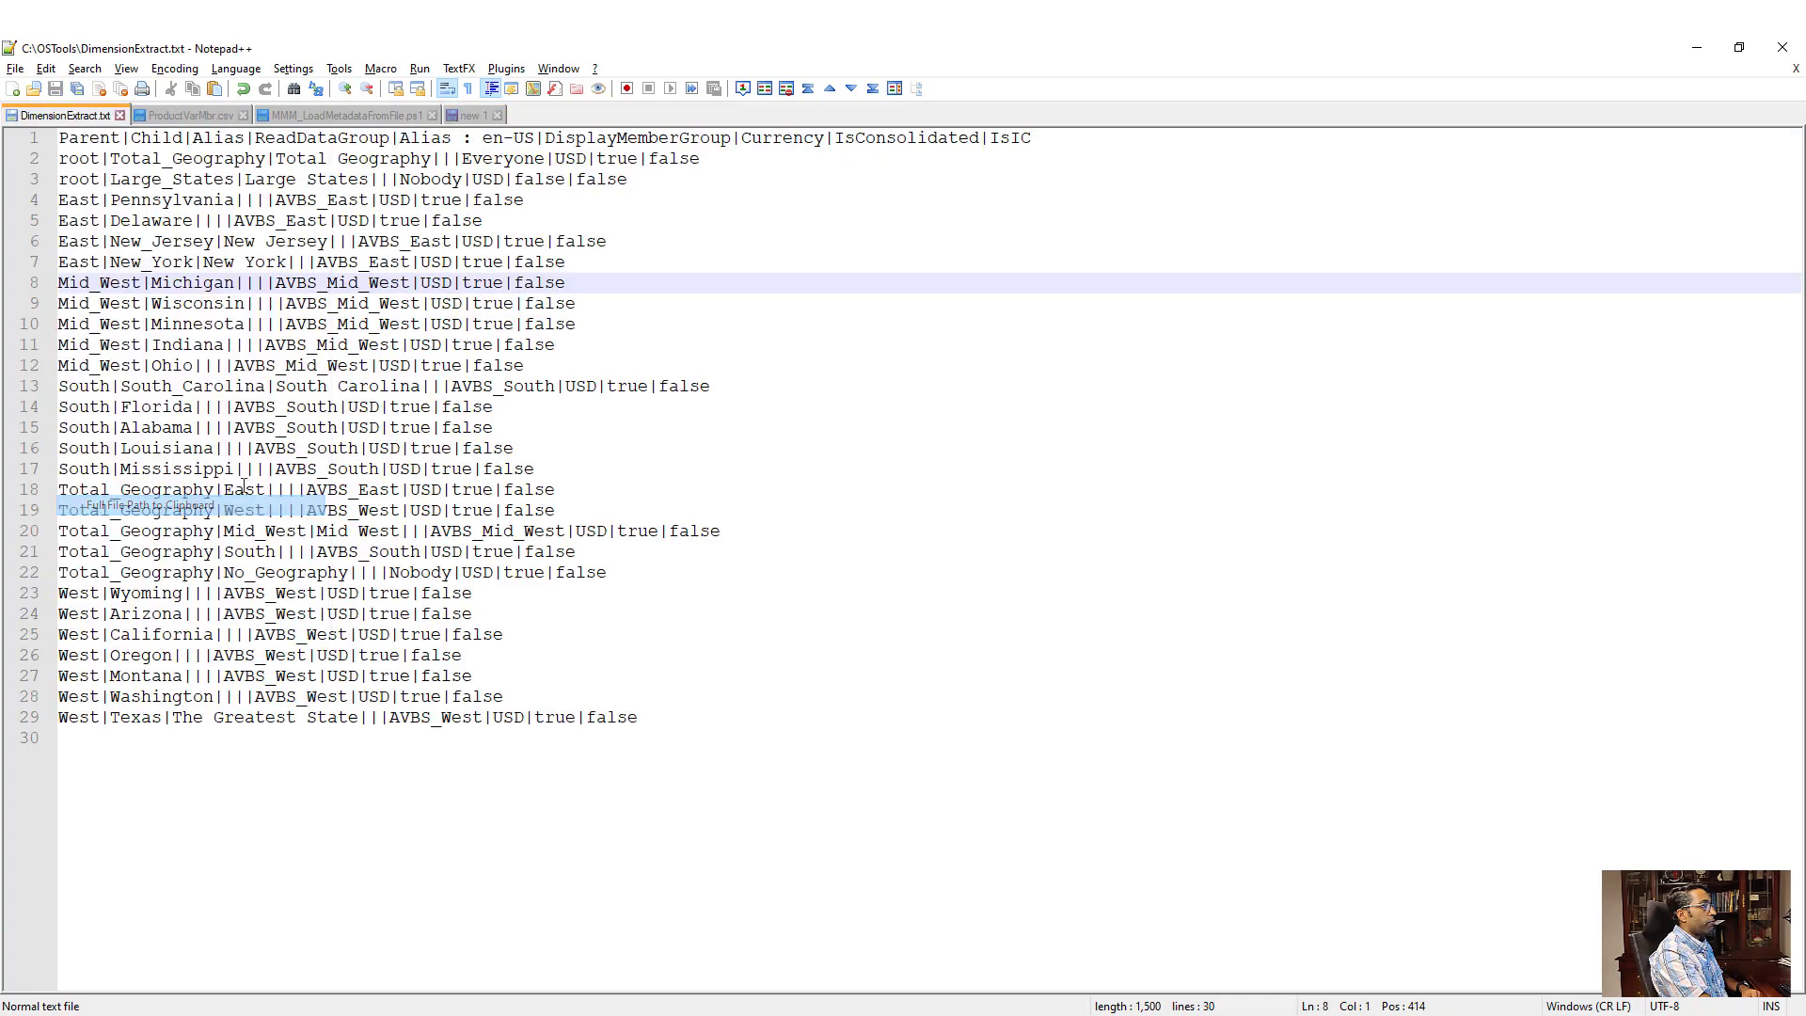
{"action": "left_click", "coordinate": [474, 115]}
{"action": "left_click_drag", "start_coordinate": [704, 140], "coordinate": [433, 139]}
{"action": "type", "text": "C:\\OSTools\\DimensionExtract.txt"}
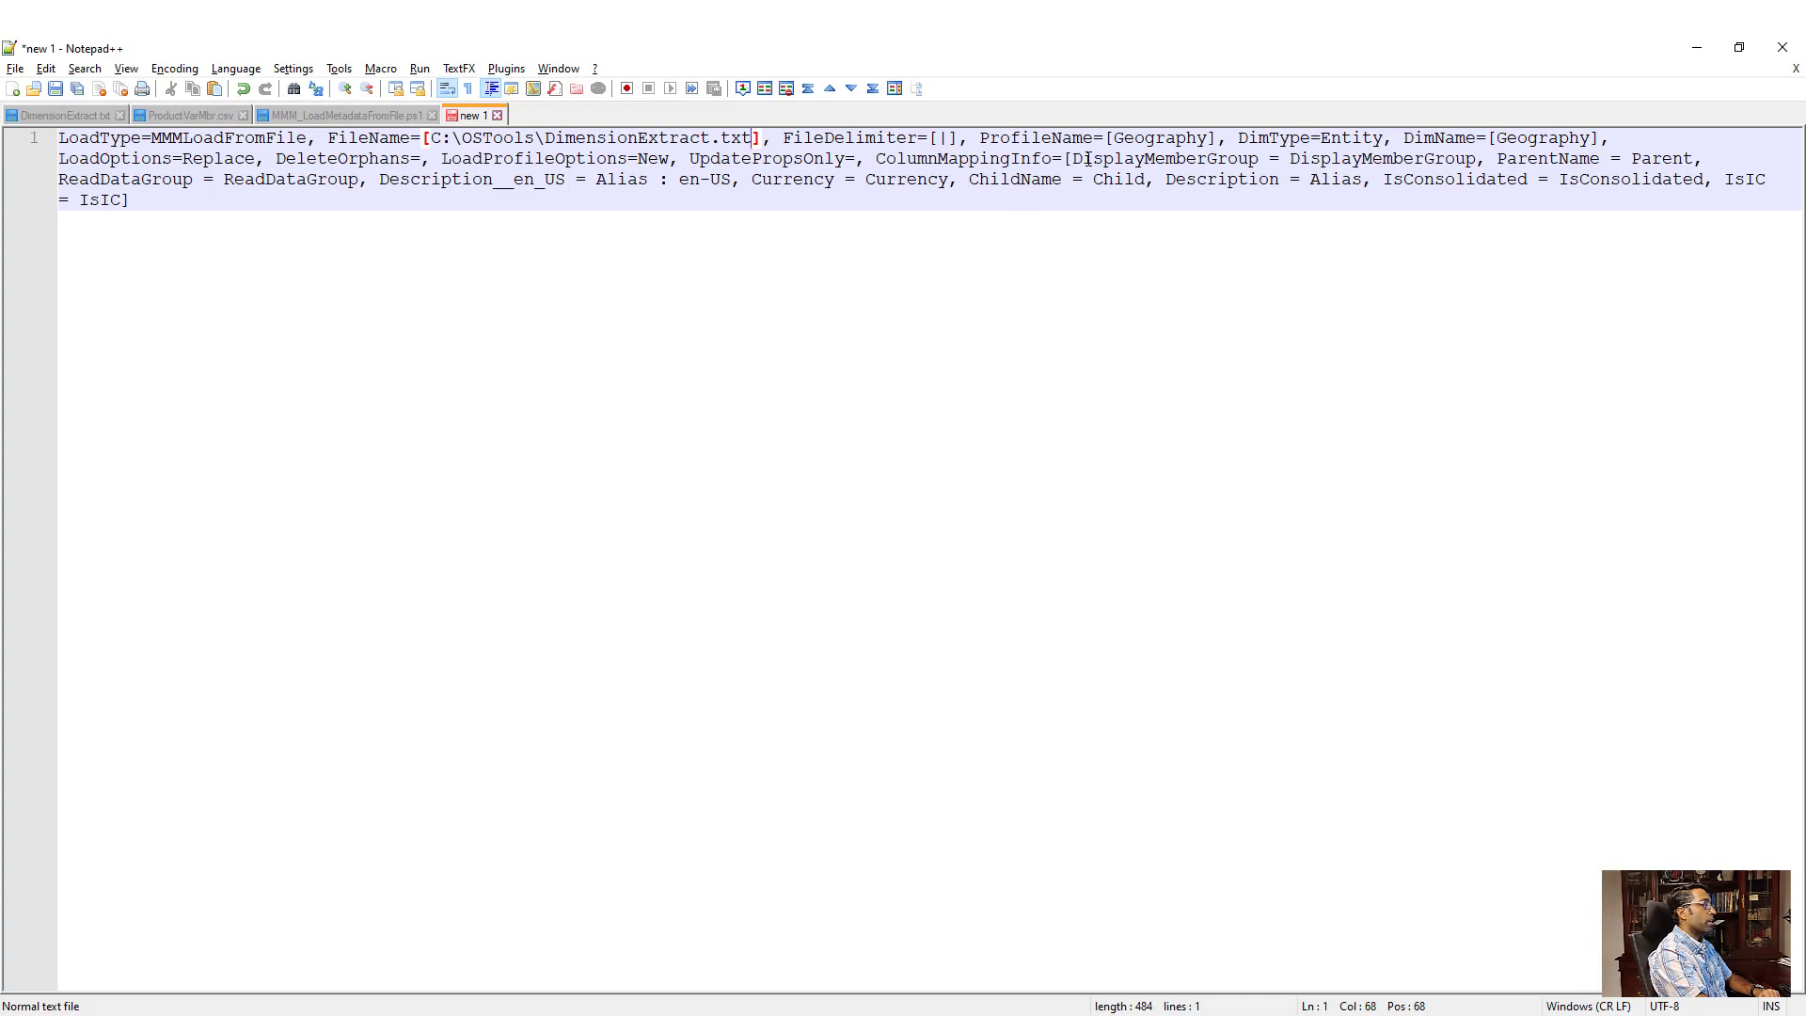
- Examine the FileDelimiter argument and the ChildName and Description mappings under ColumnMappingInfo
{"action": "left_click", "coordinate": [947, 138]}
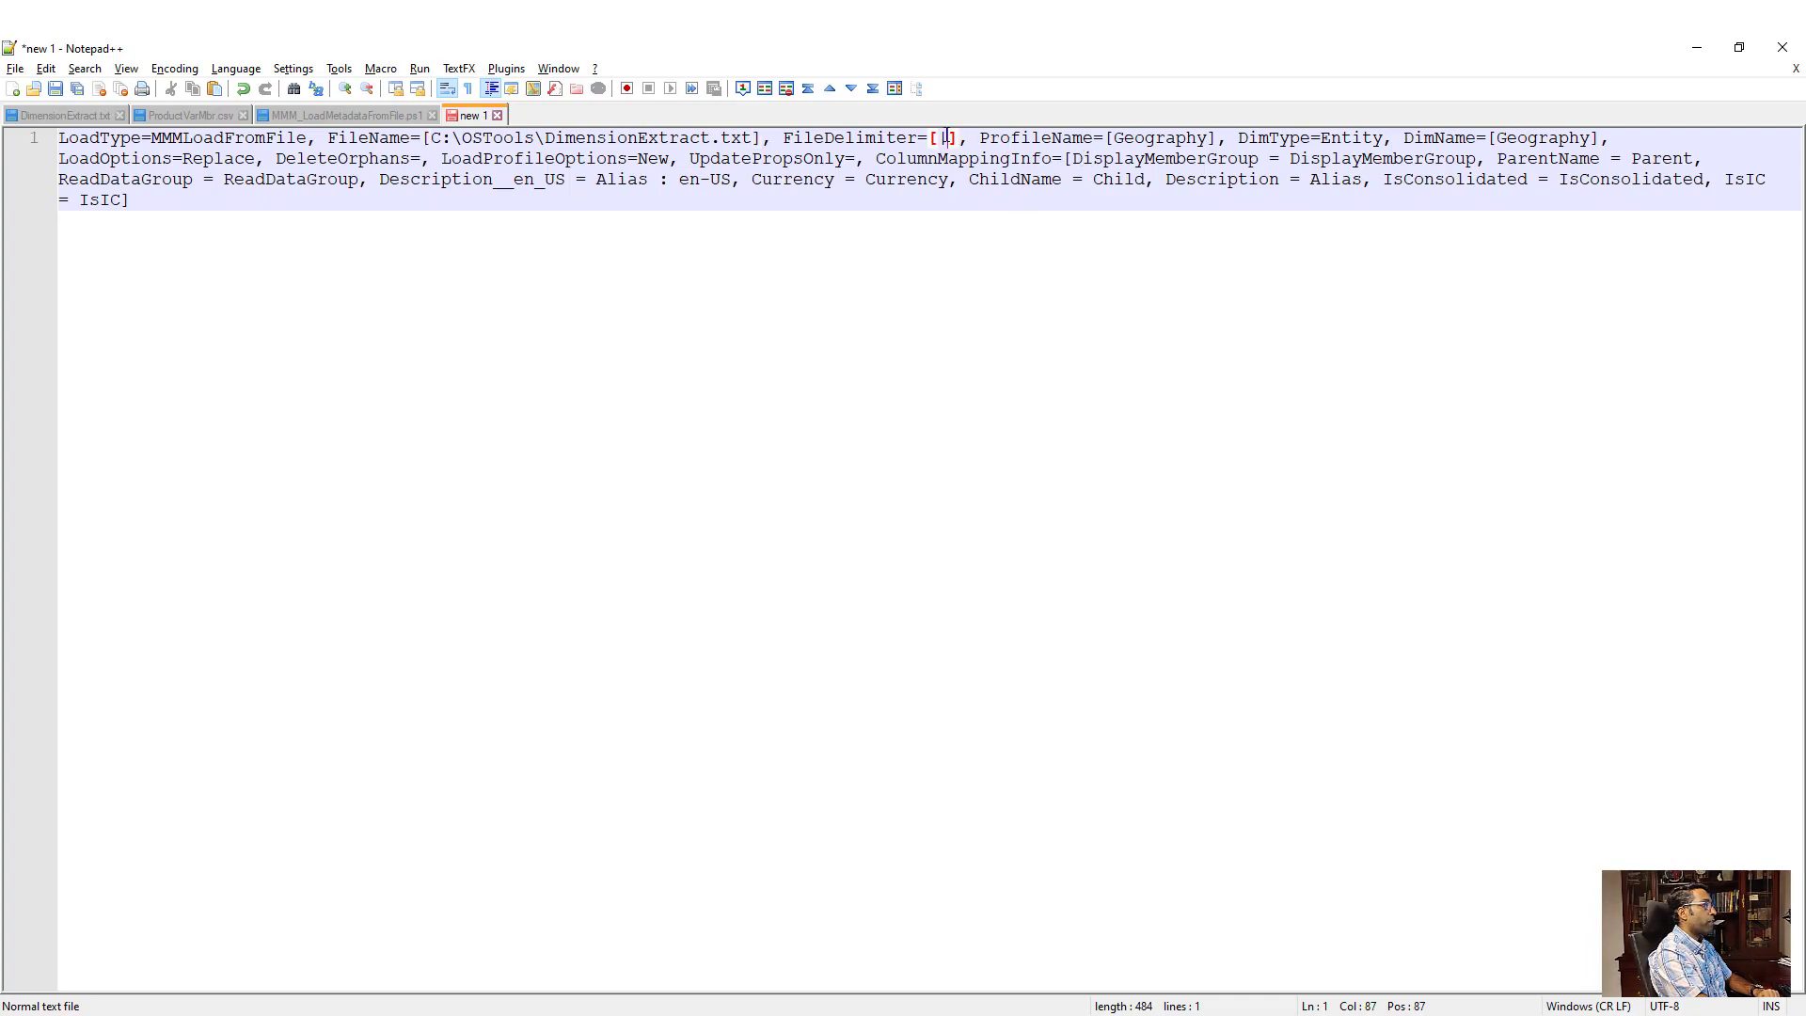
{"action": "double_click", "coordinate": [1003, 158]}
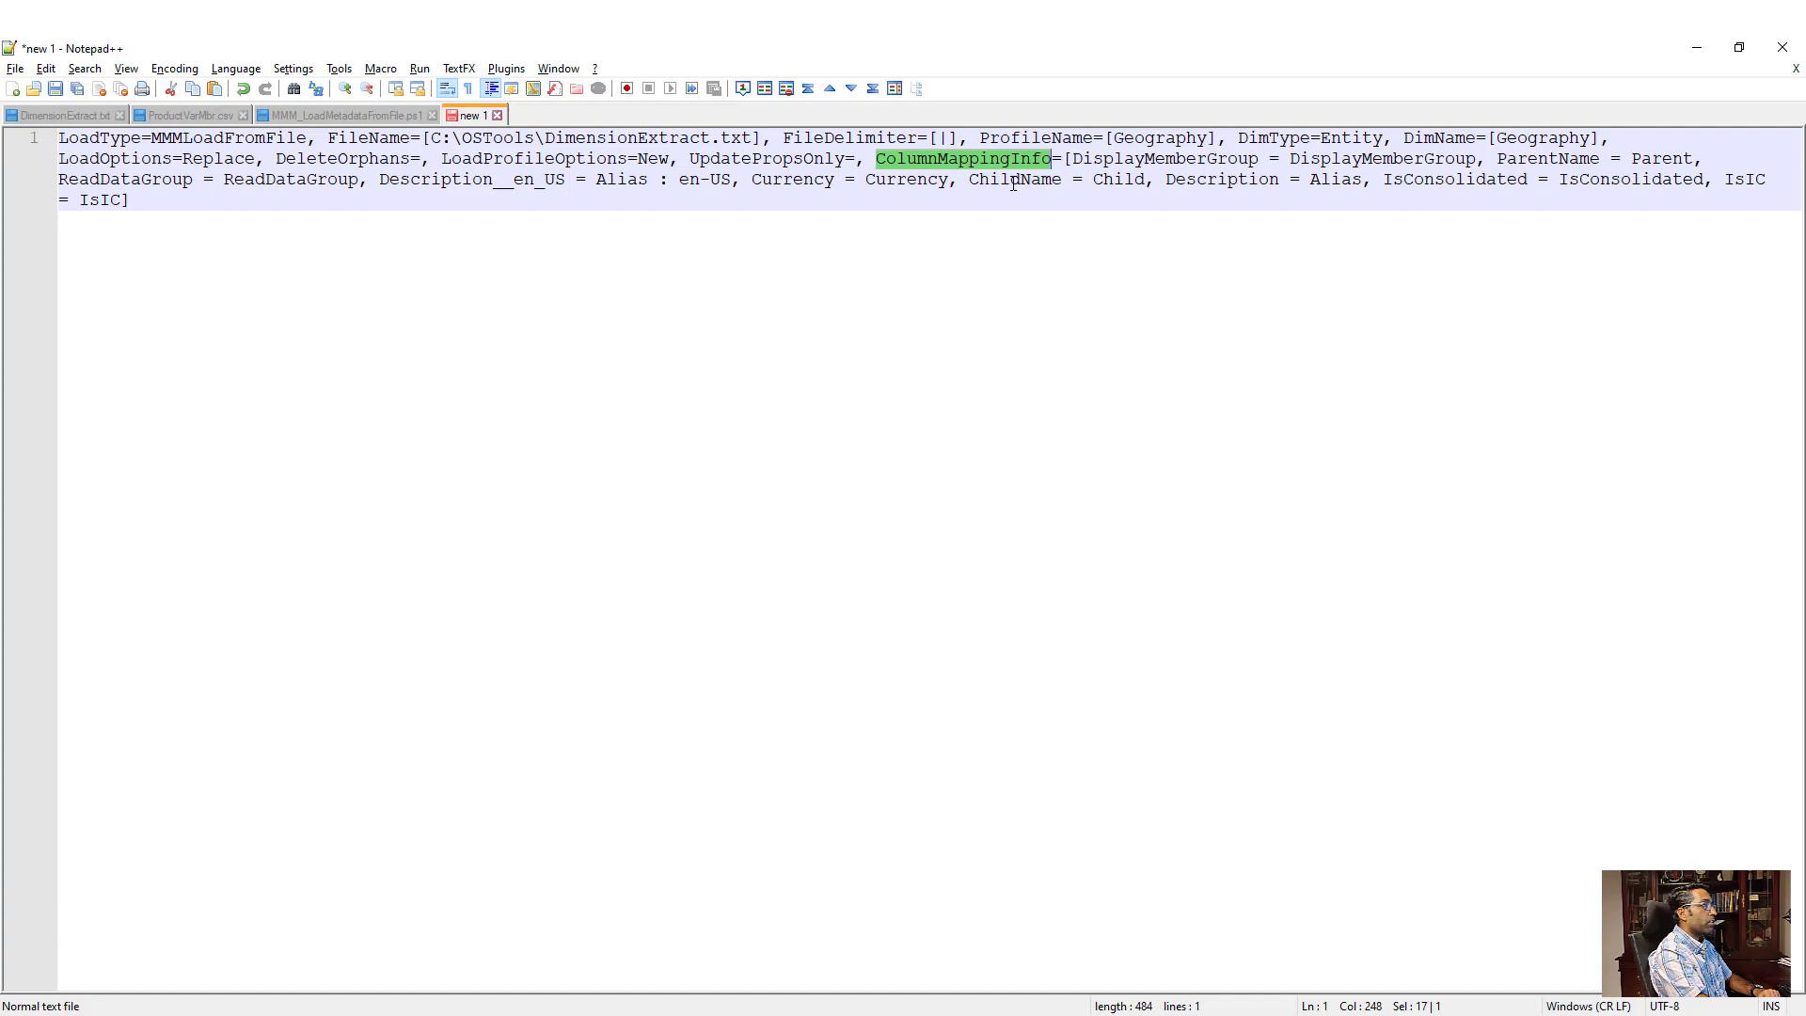
{"action": "double_click", "coordinate": [1025, 185]}
{"action": "double_click", "coordinate": [1135, 180]}
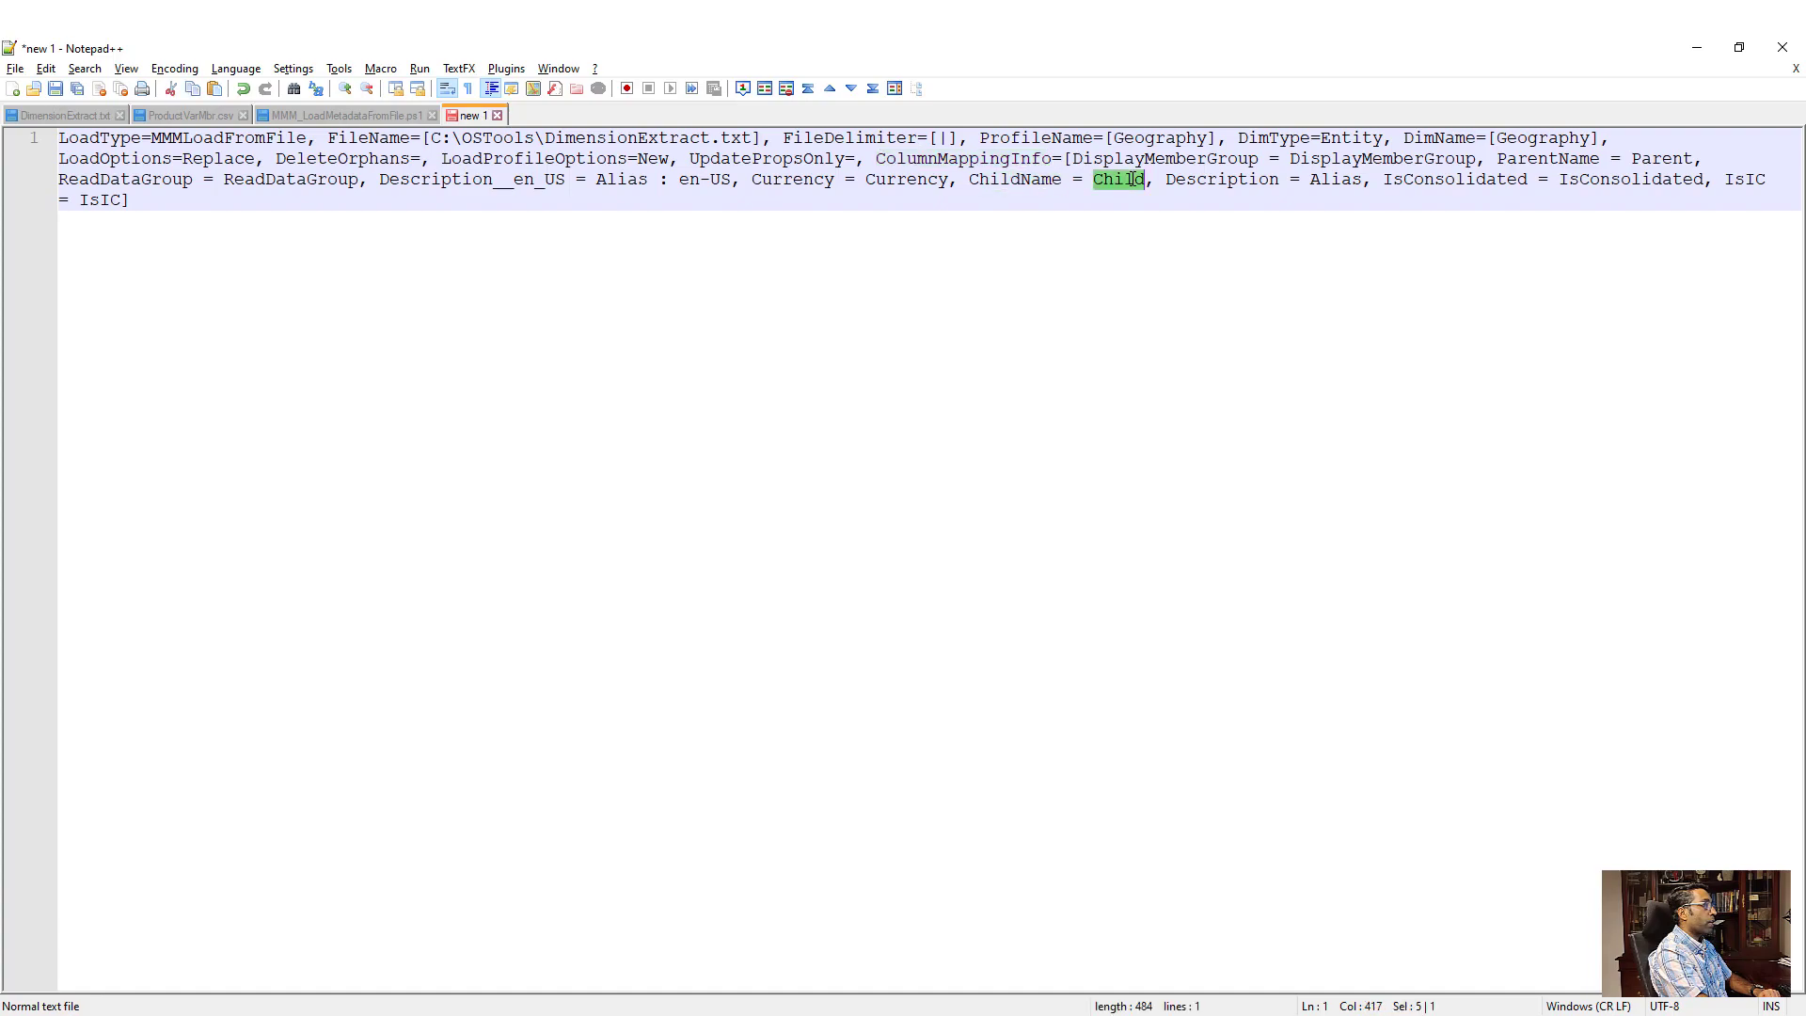
{"action": "double_click", "coordinate": [1013, 179]}
{"action": "double_click", "coordinate": [1336, 178]}
{"action": "left_click", "coordinate": [1216, 179]}
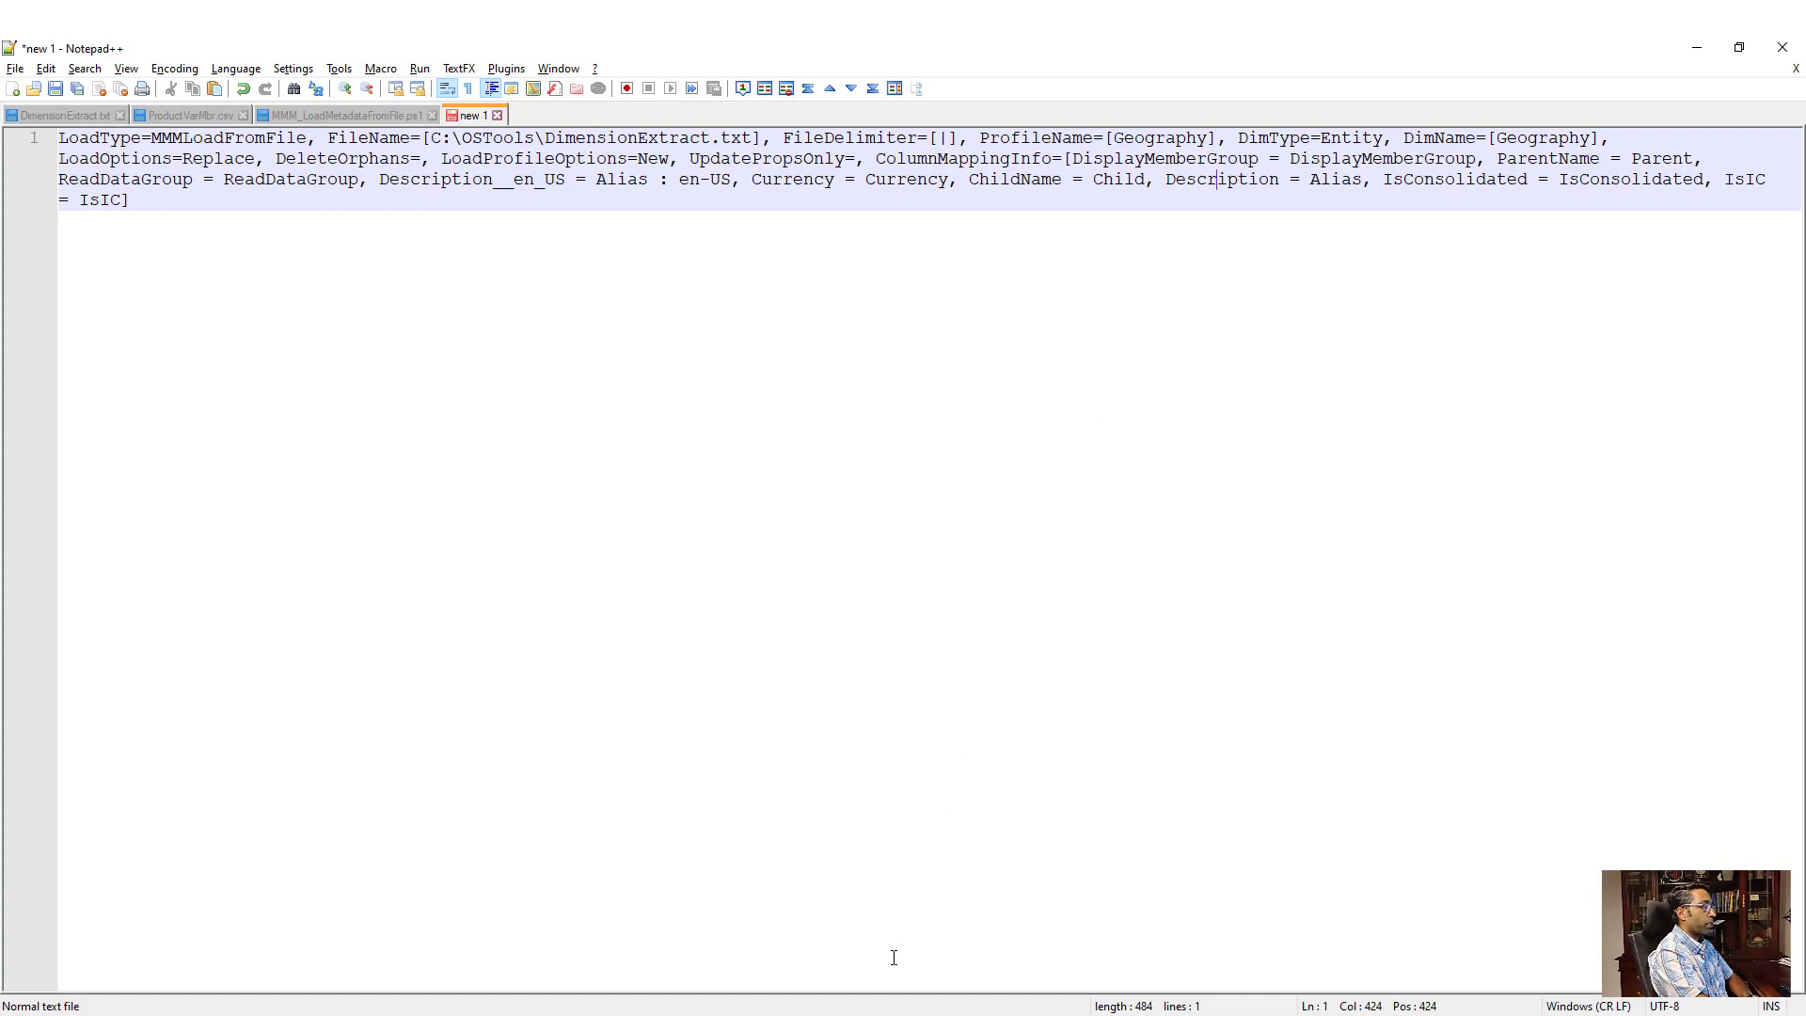
- Switch back to OneStream XF, build the Geography hierarchy and acknowledge the load message
{"action": "key", "text": "alt+Tab"}
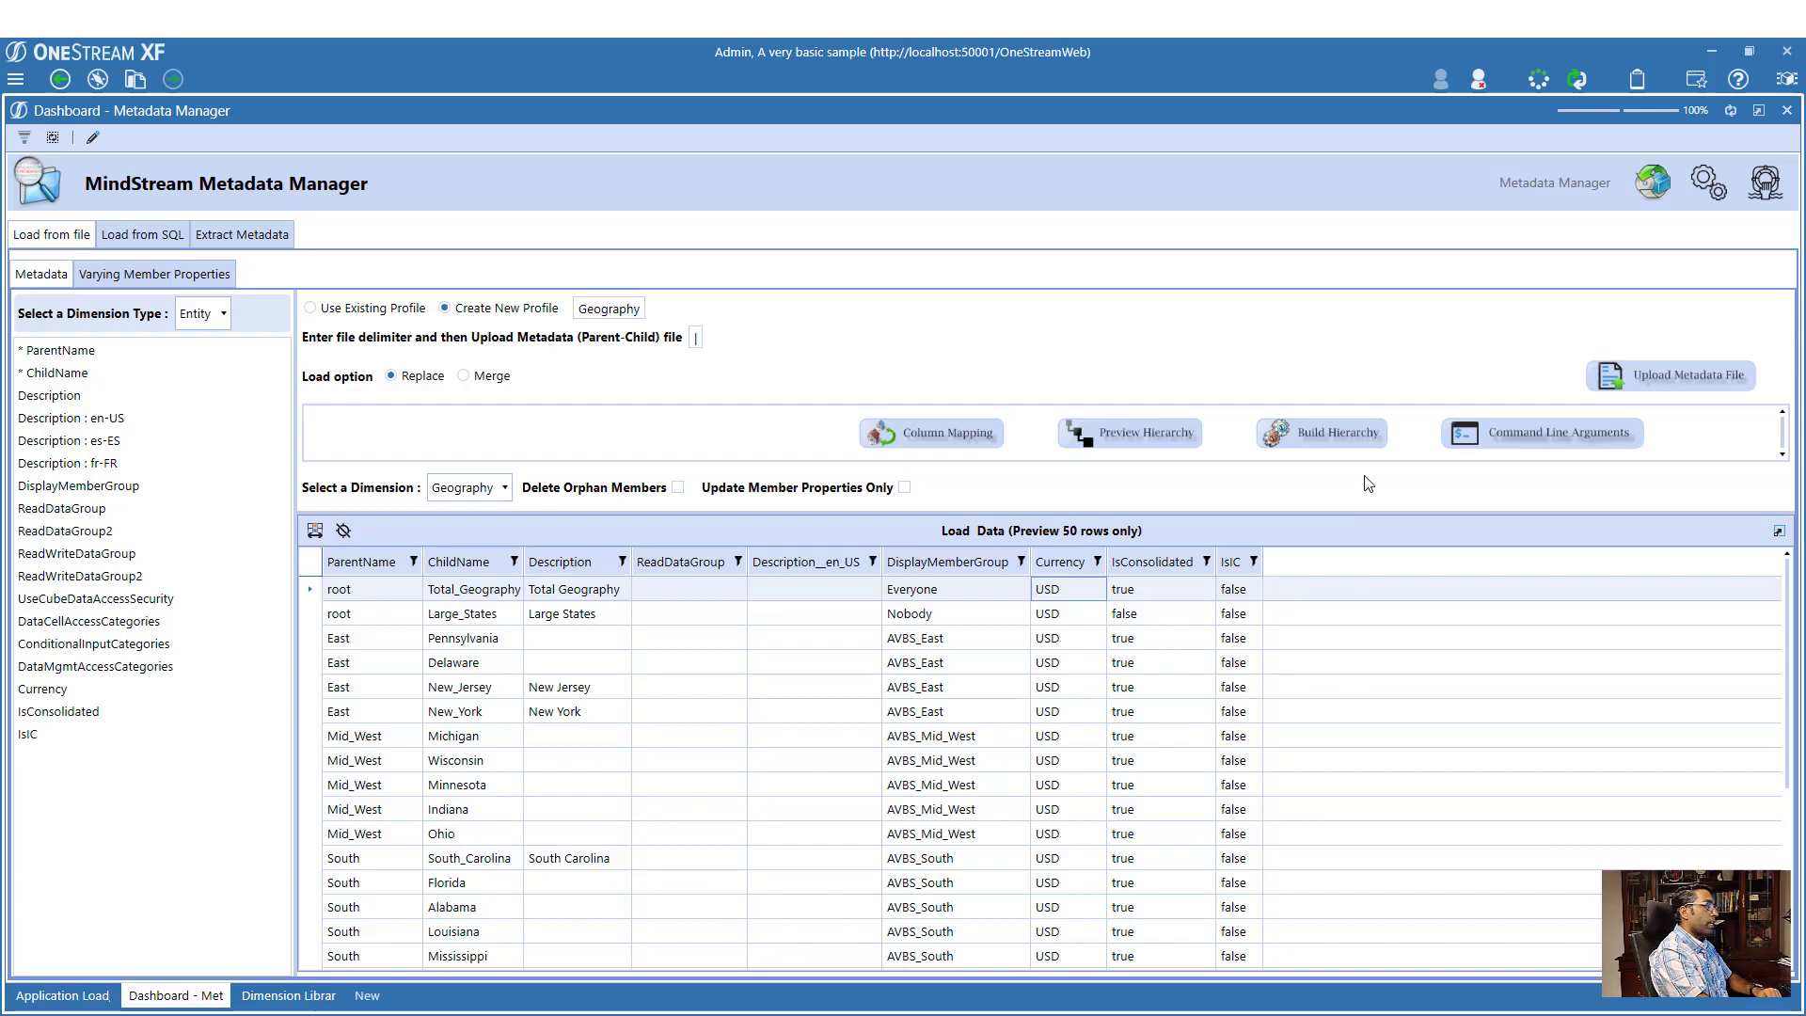
{"action": "left_click", "coordinate": [1340, 435]}
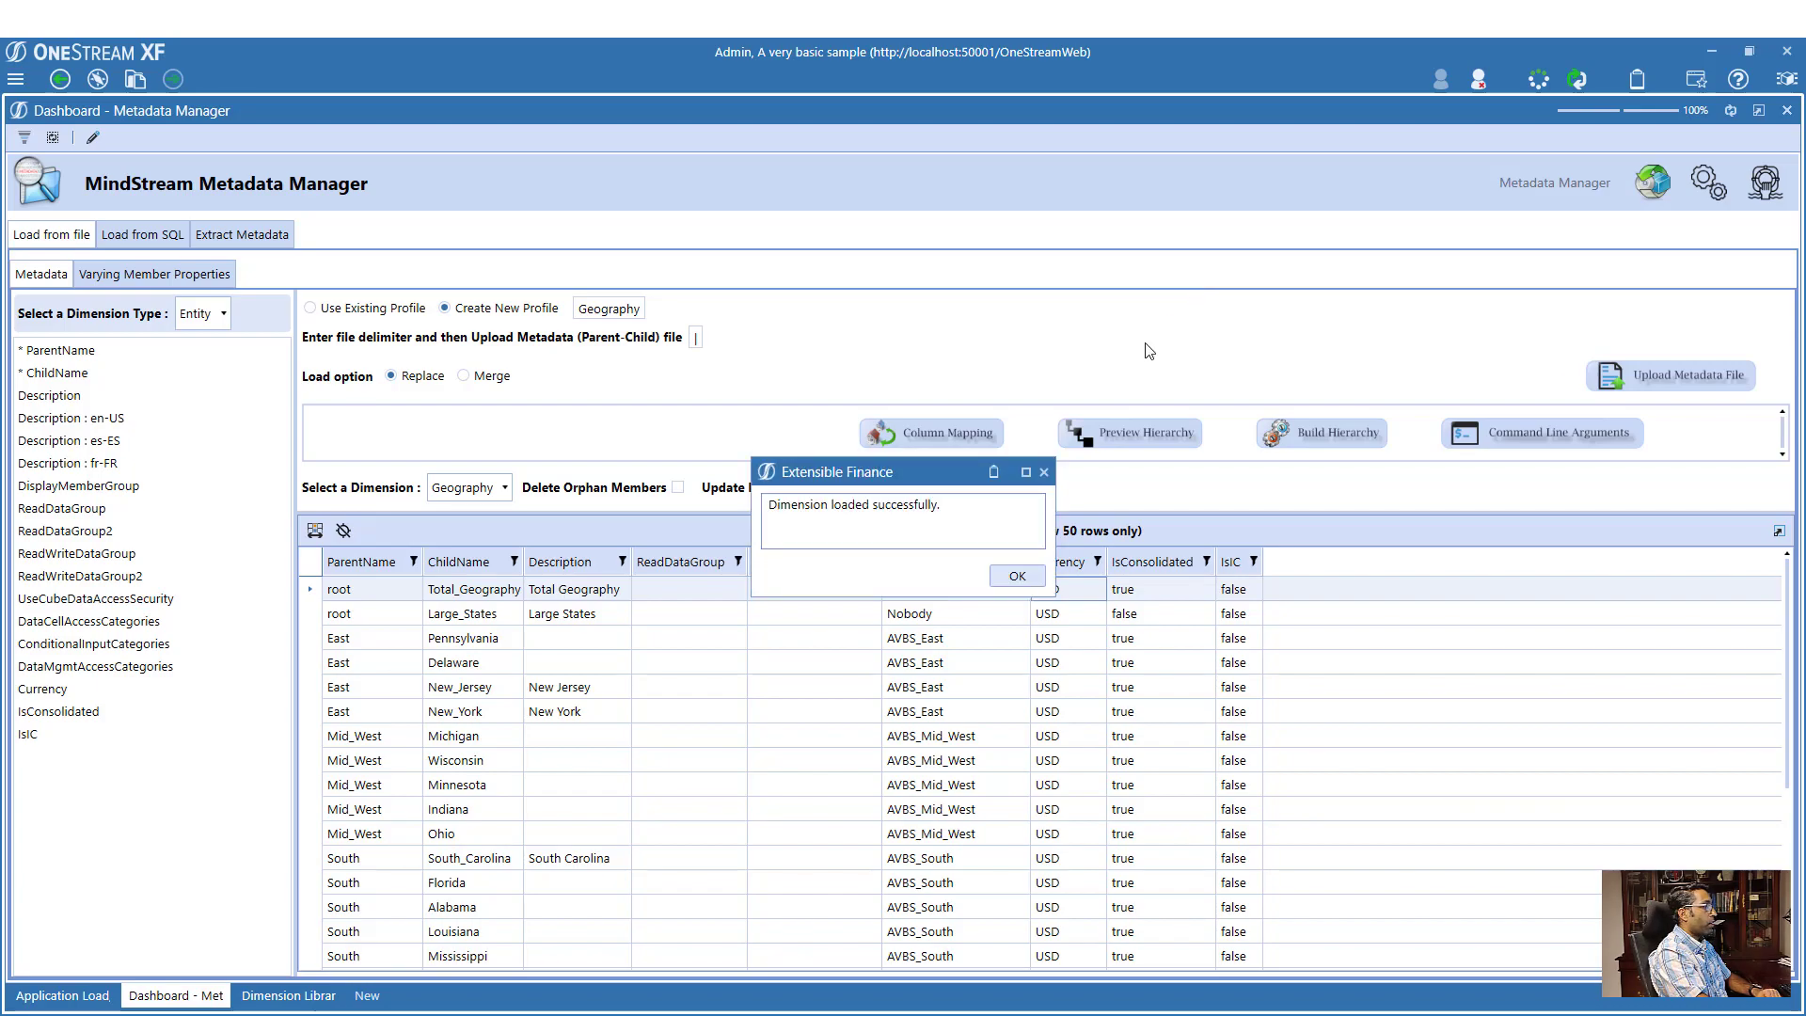
{"action": "left_click", "coordinate": [1018, 578]}
- Check the loaded Geography entity hierarchy in the Dimension Library
{"action": "left_click", "coordinate": [289, 996]}
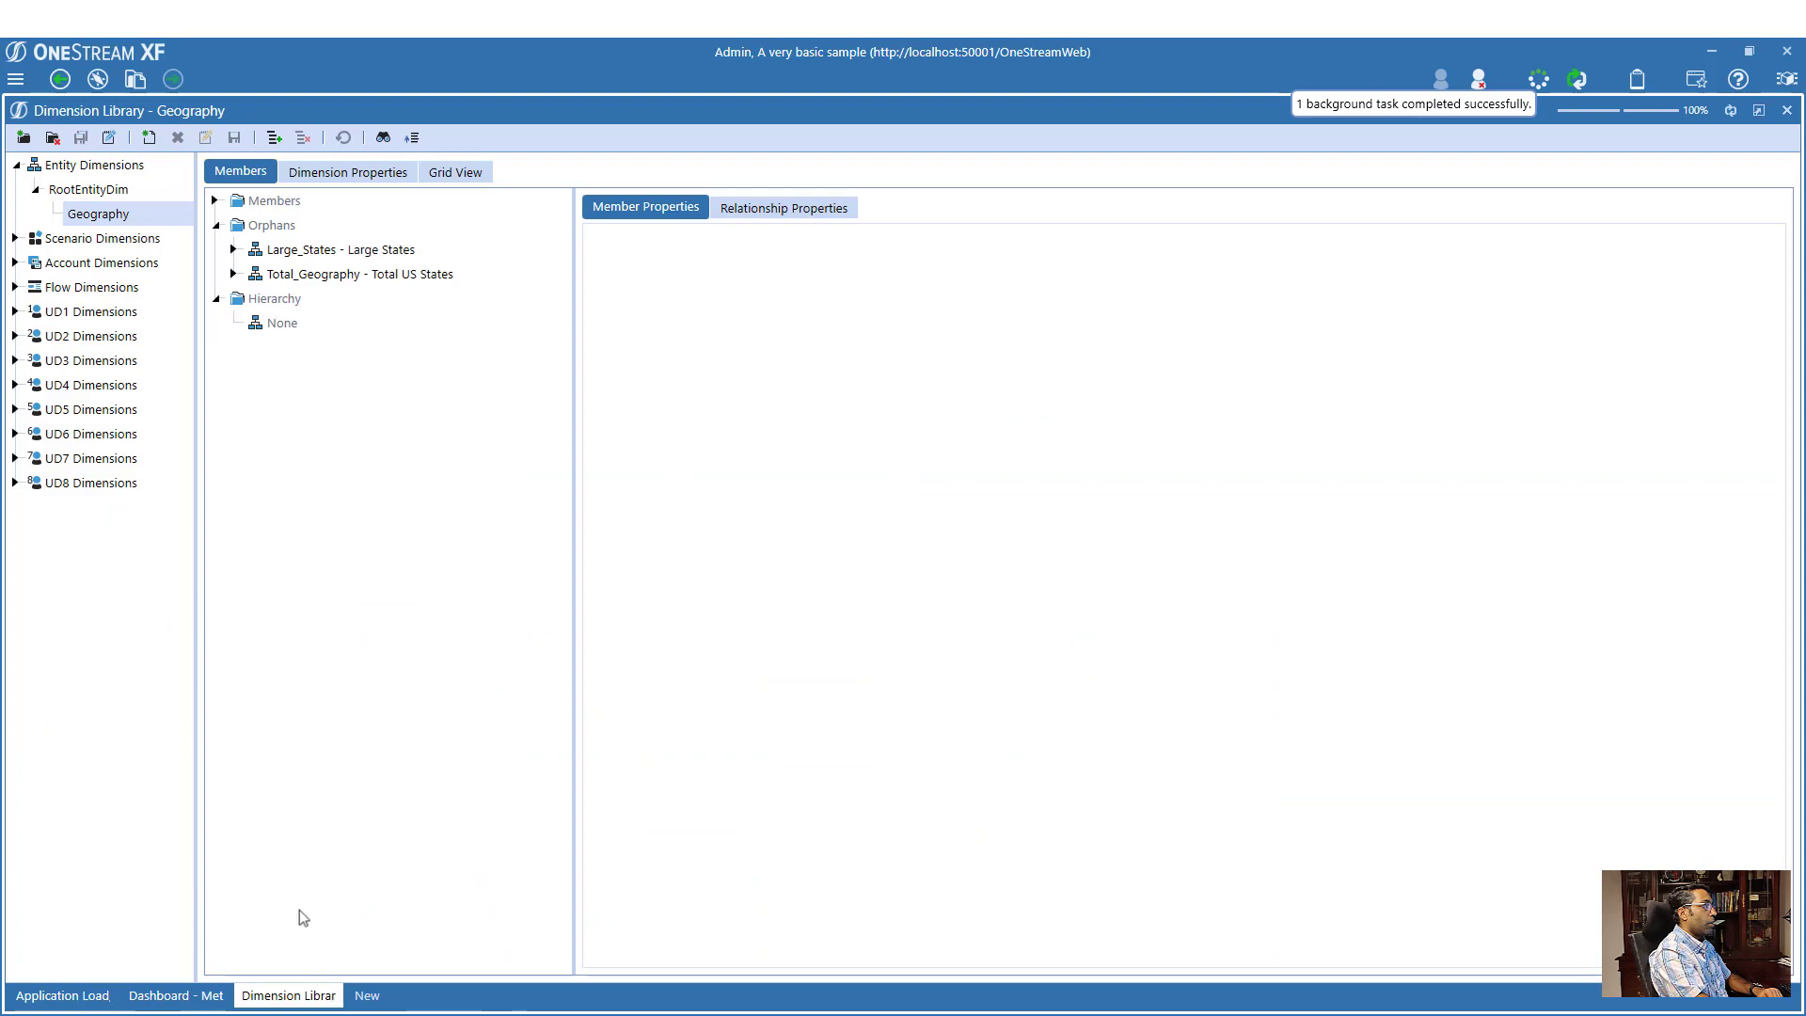
{"action": "left_click", "coordinate": [88, 189]}
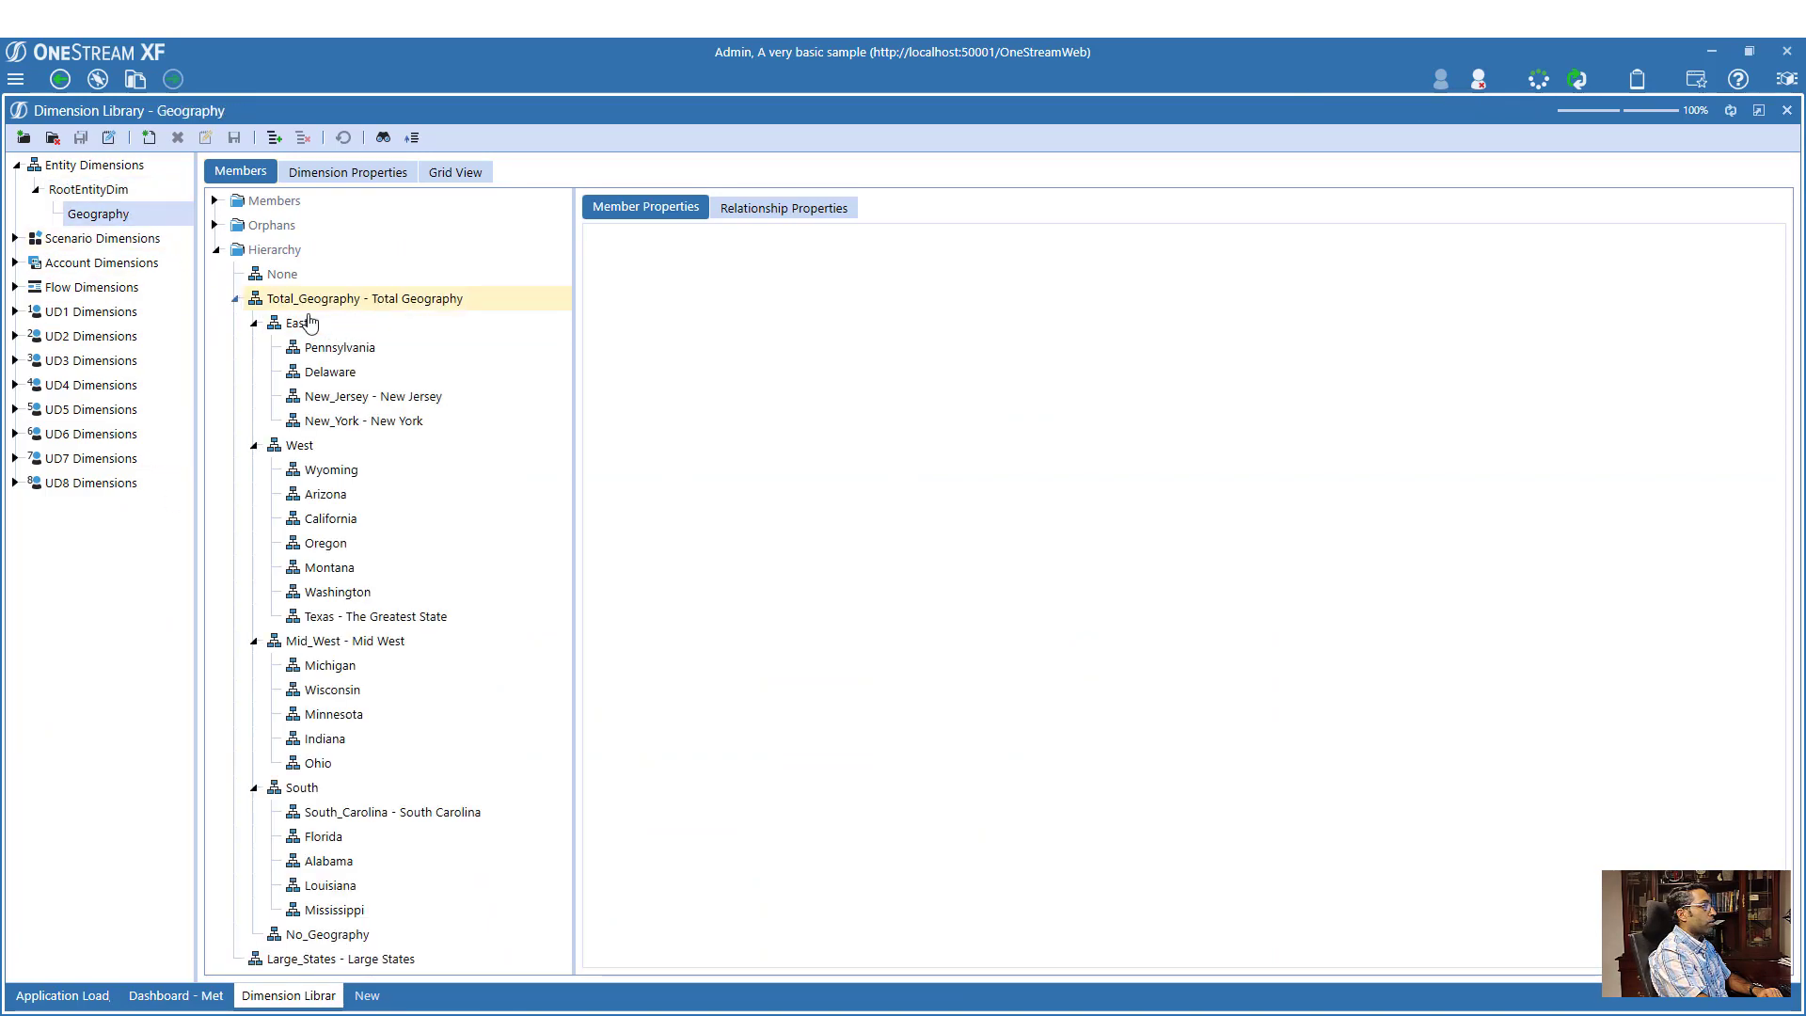
{"action": "left_click", "coordinate": [274, 324]}
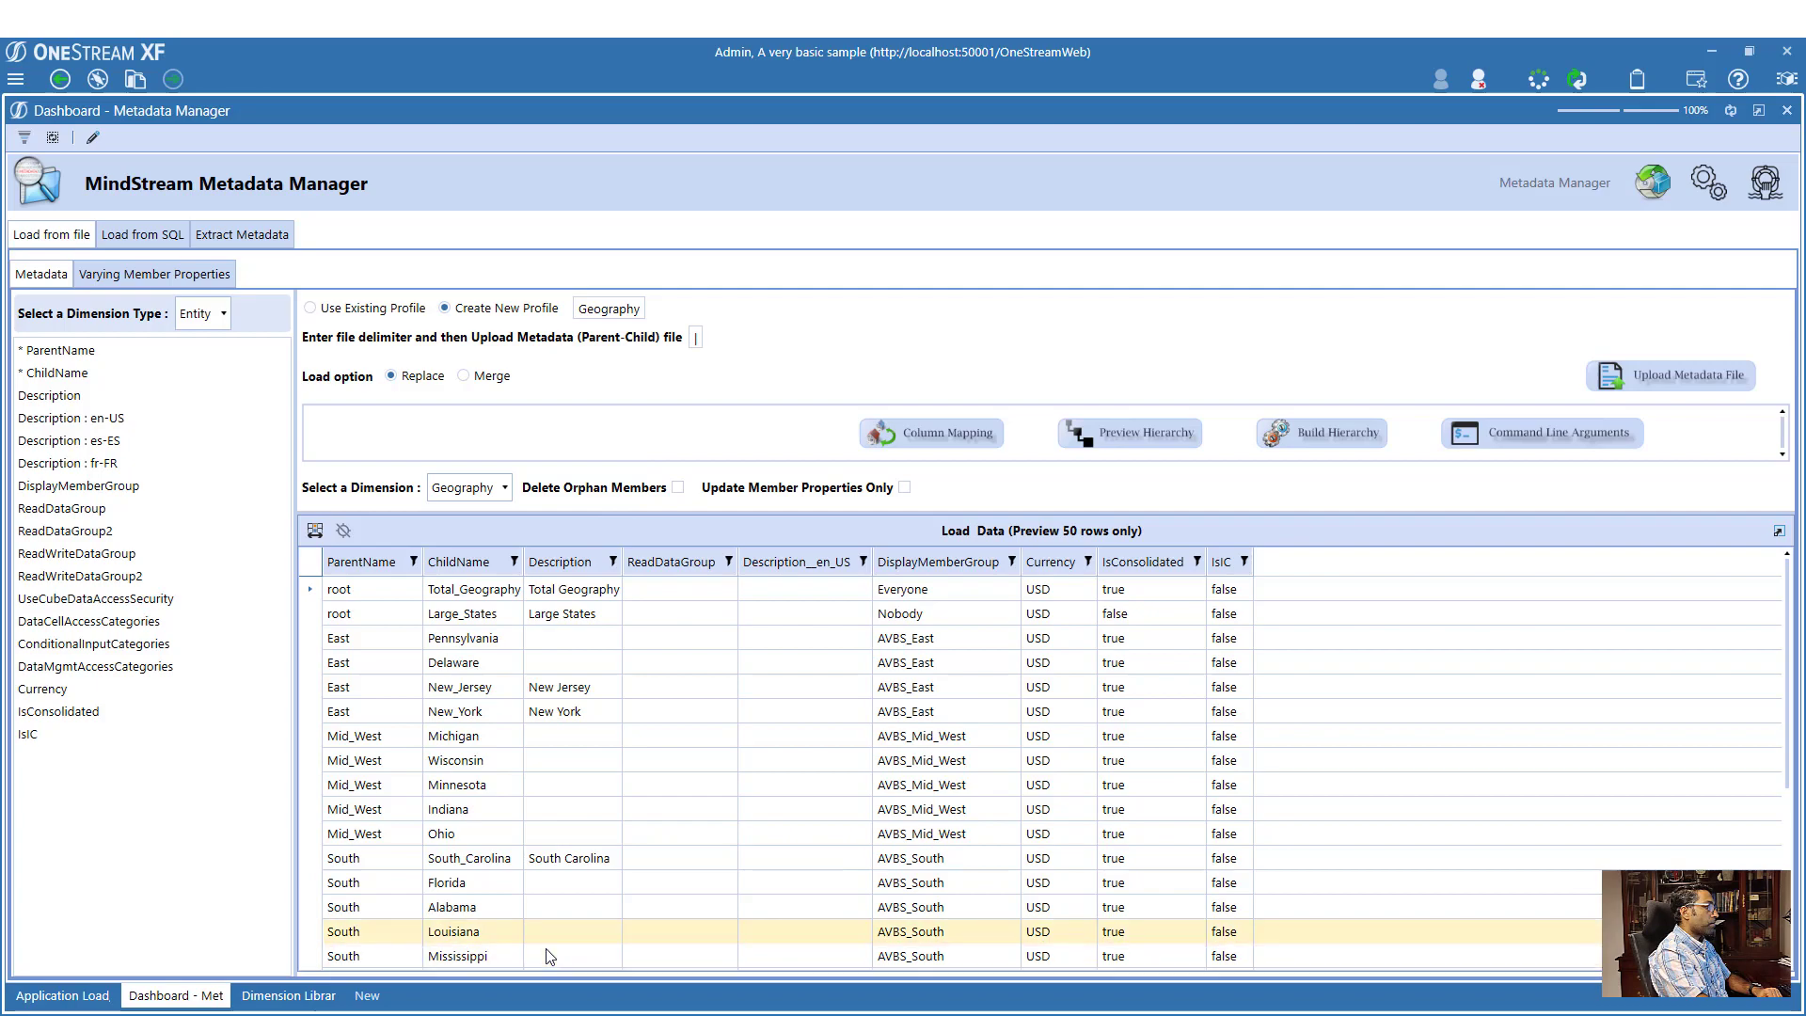
- Switch to DimensionExtract.txt in Notepad++, delete the Mid_West|Ohio row and save the file
{"action": "mouse_move", "coordinate": [520, 1012]}
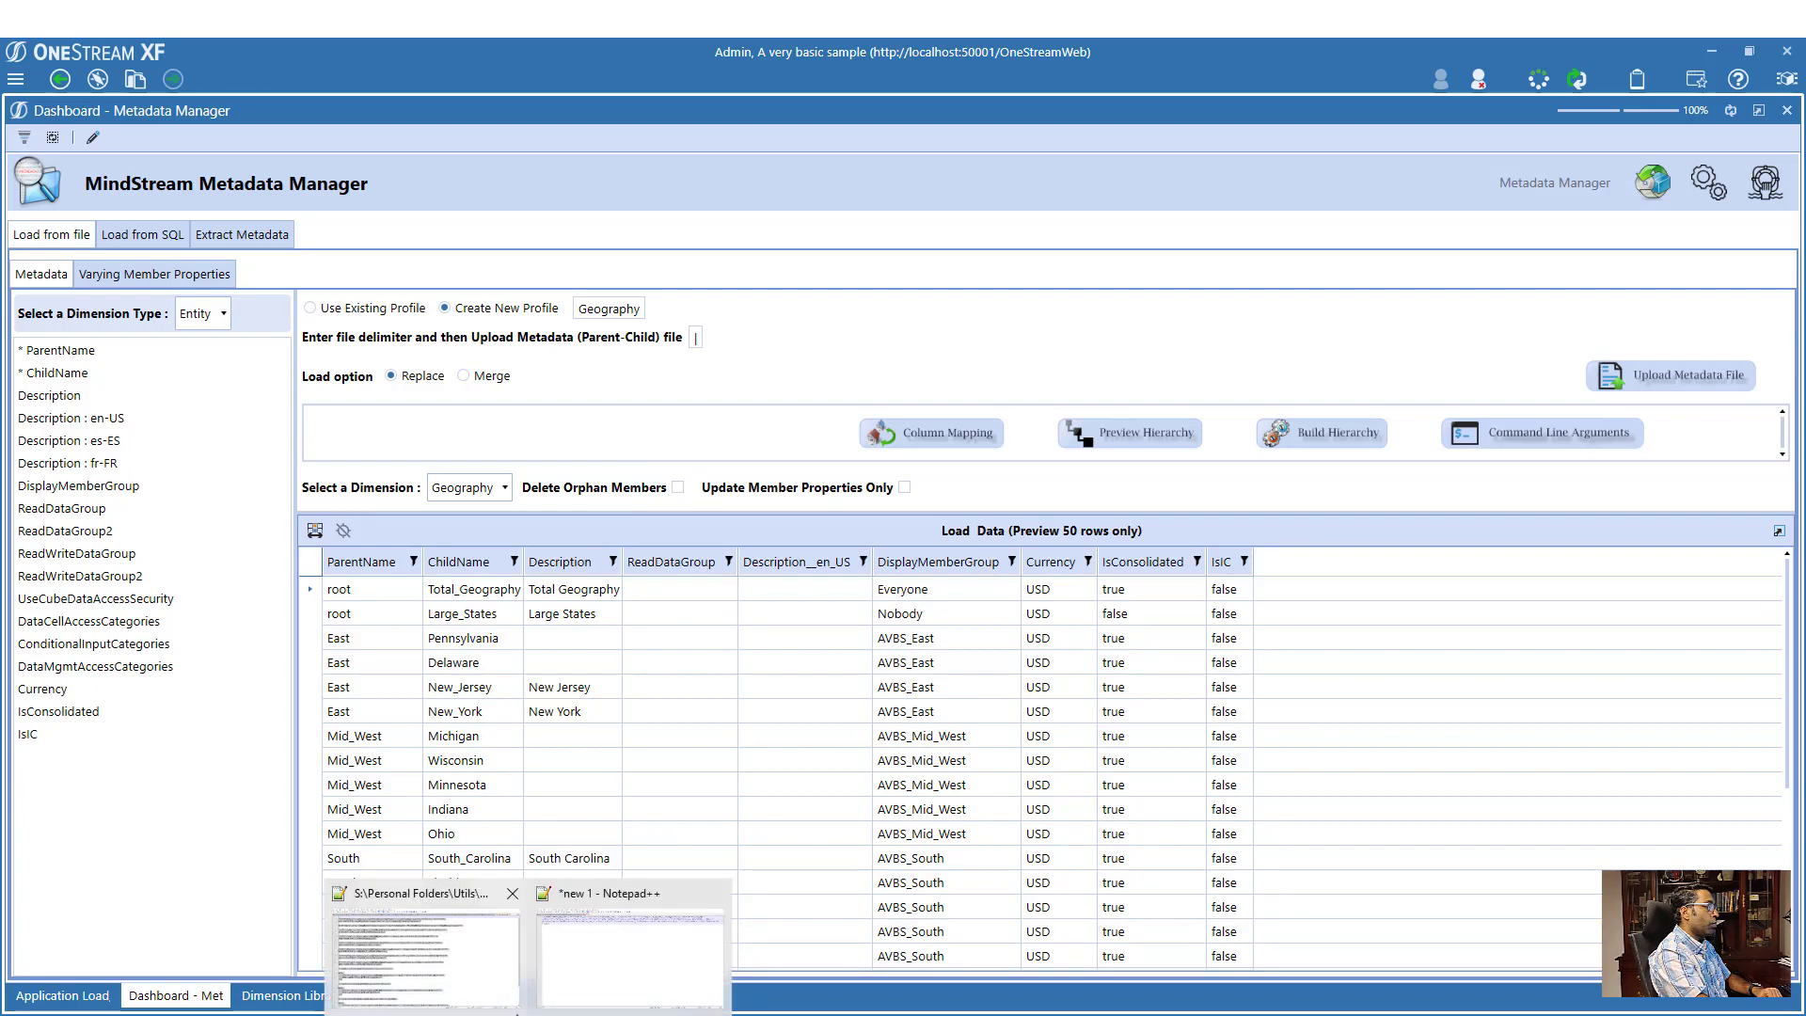
{"action": "left_click", "coordinate": [605, 946]}
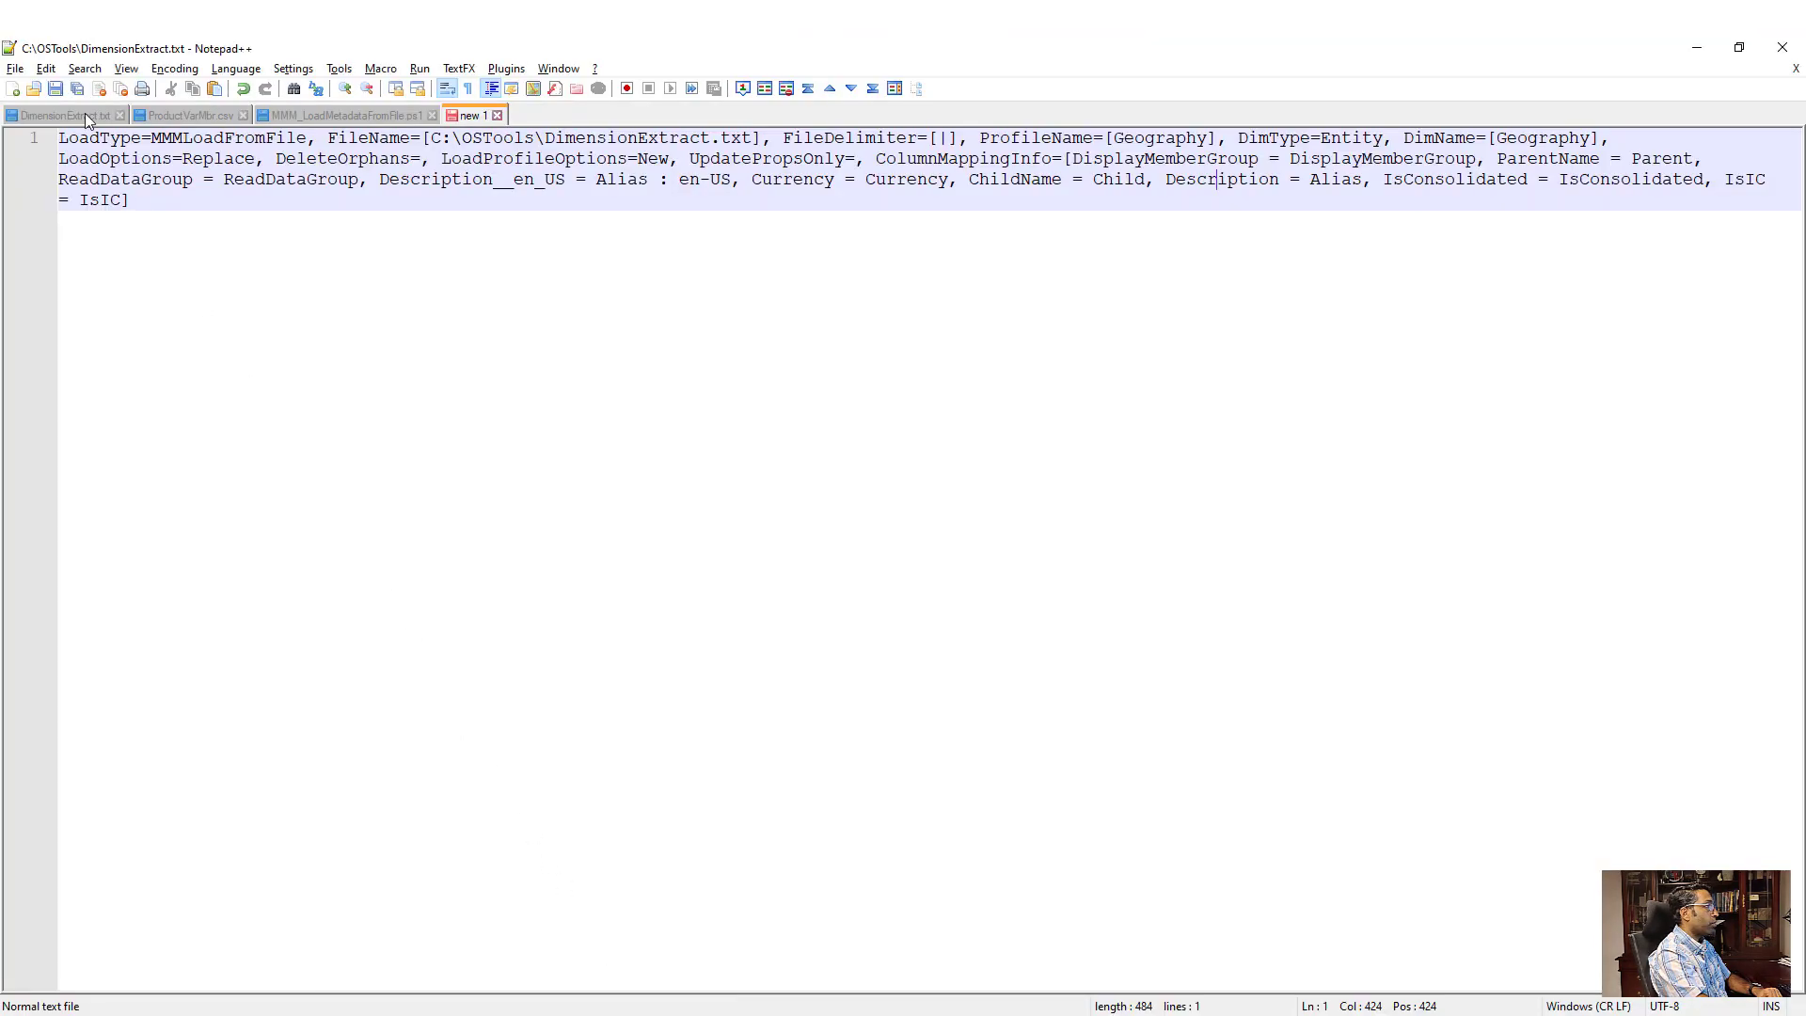
{"action": "left_click", "coordinate": [94, 116]}
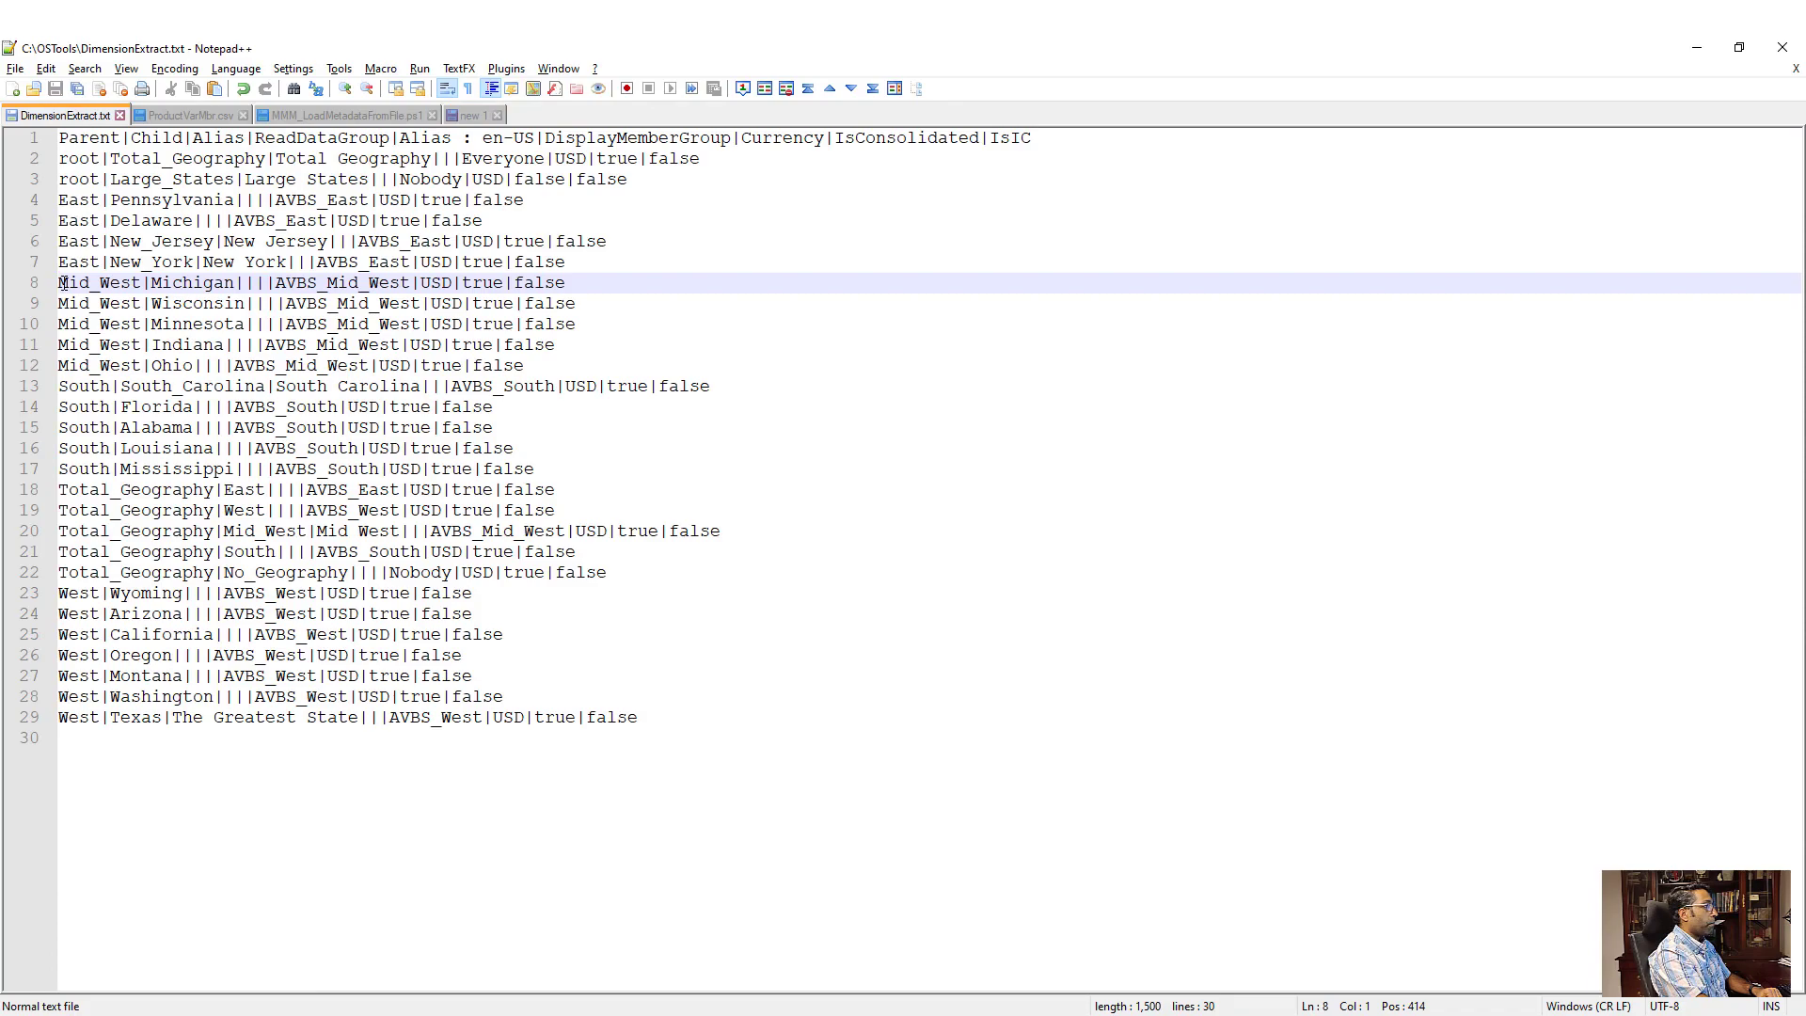
{"action": "key", "text": "shift+Down"}
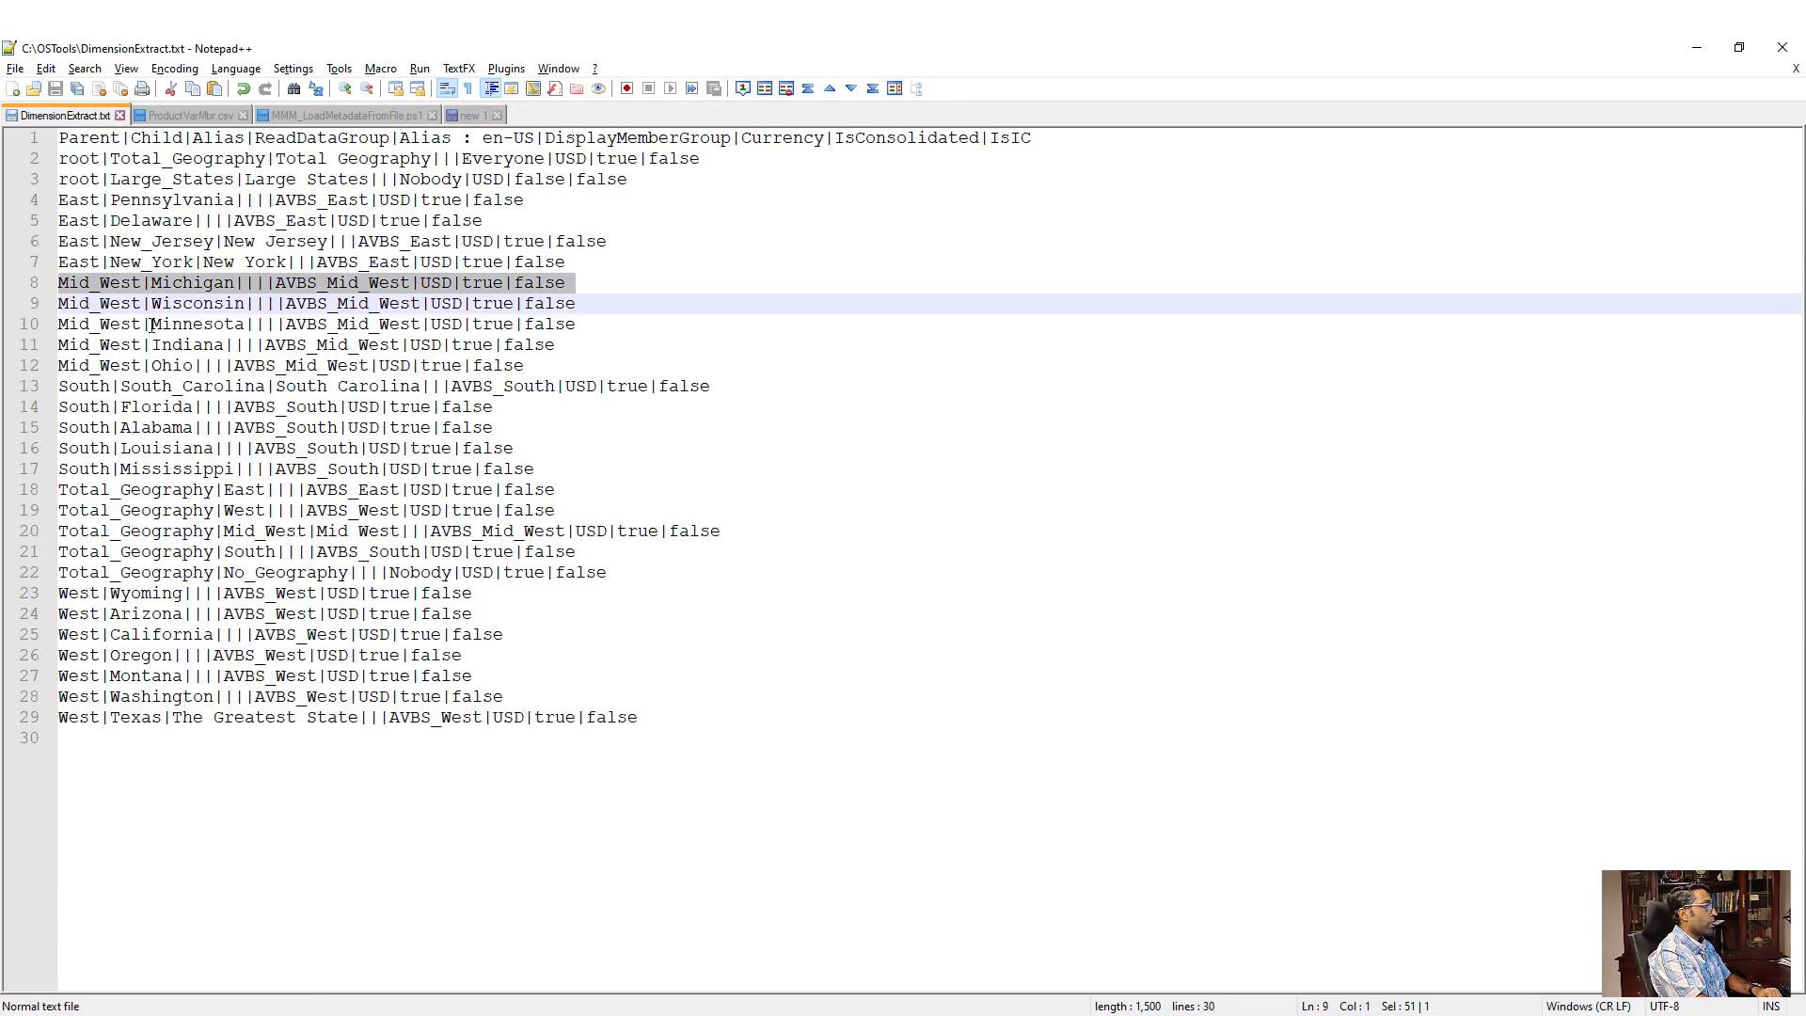
{"action": "left_click", "coordinate": [151, 324]}
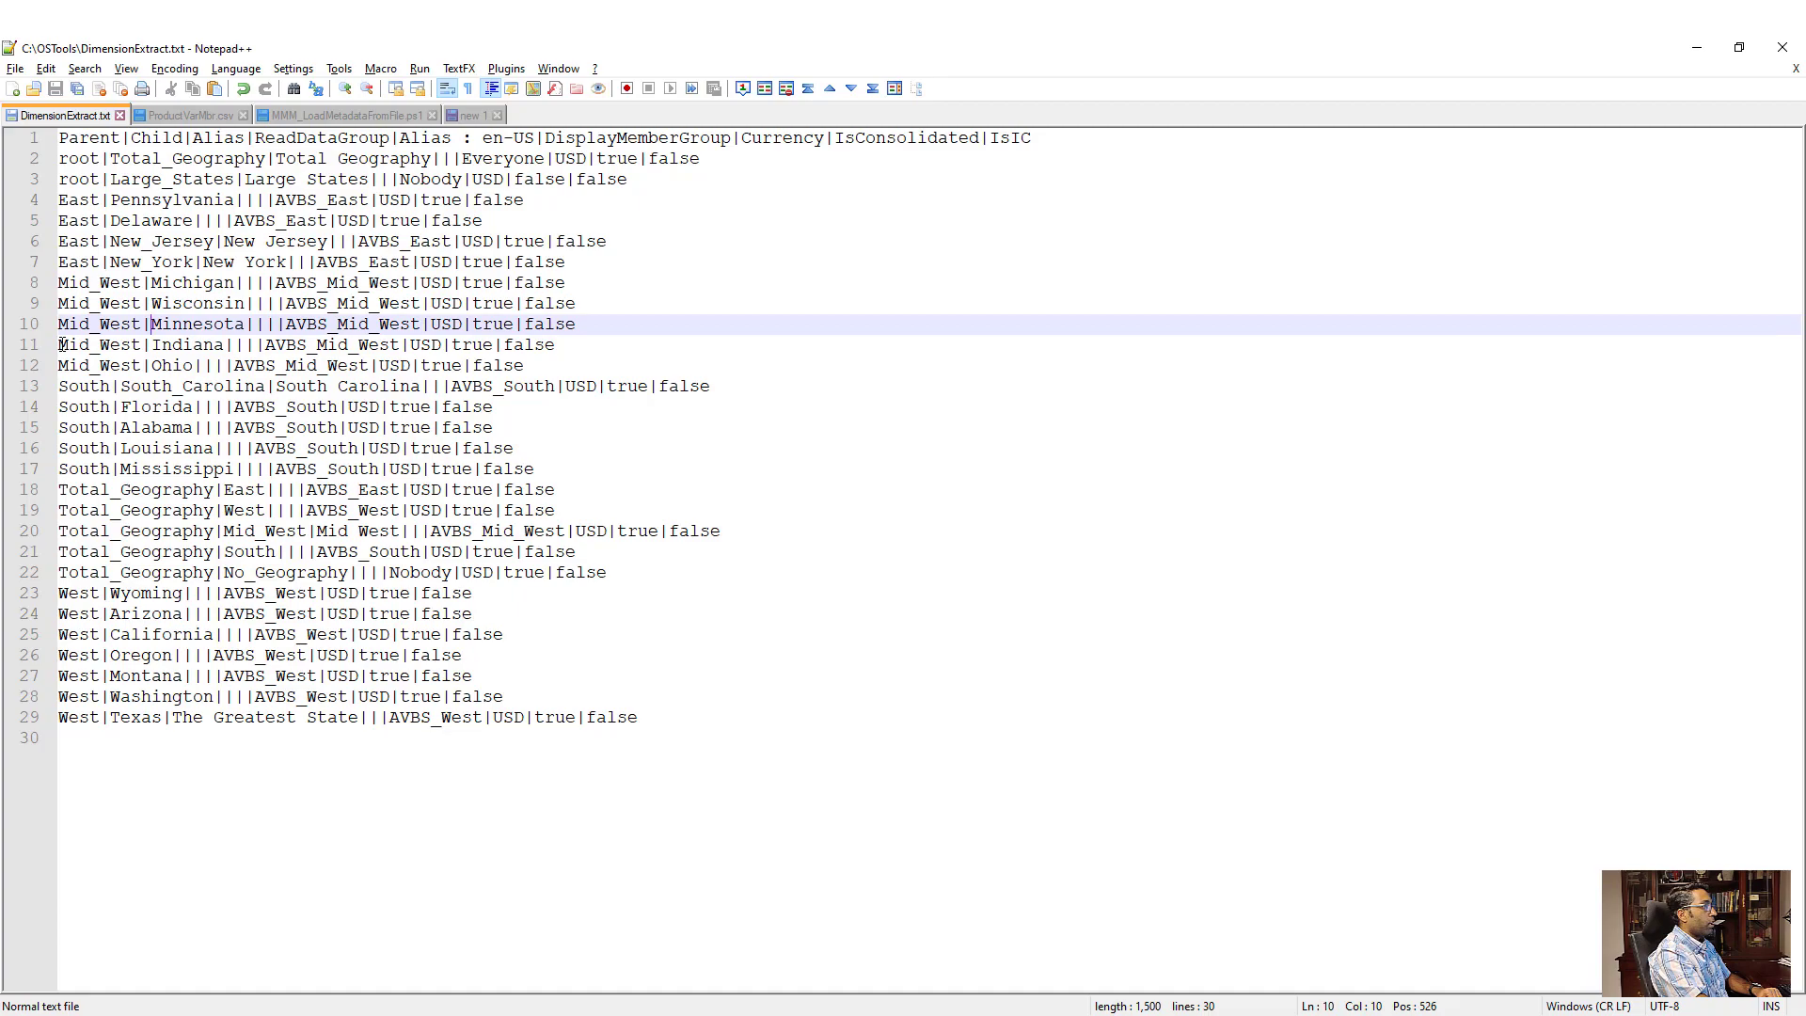
{"action": "left_click", "coordinate": [60, 344]}
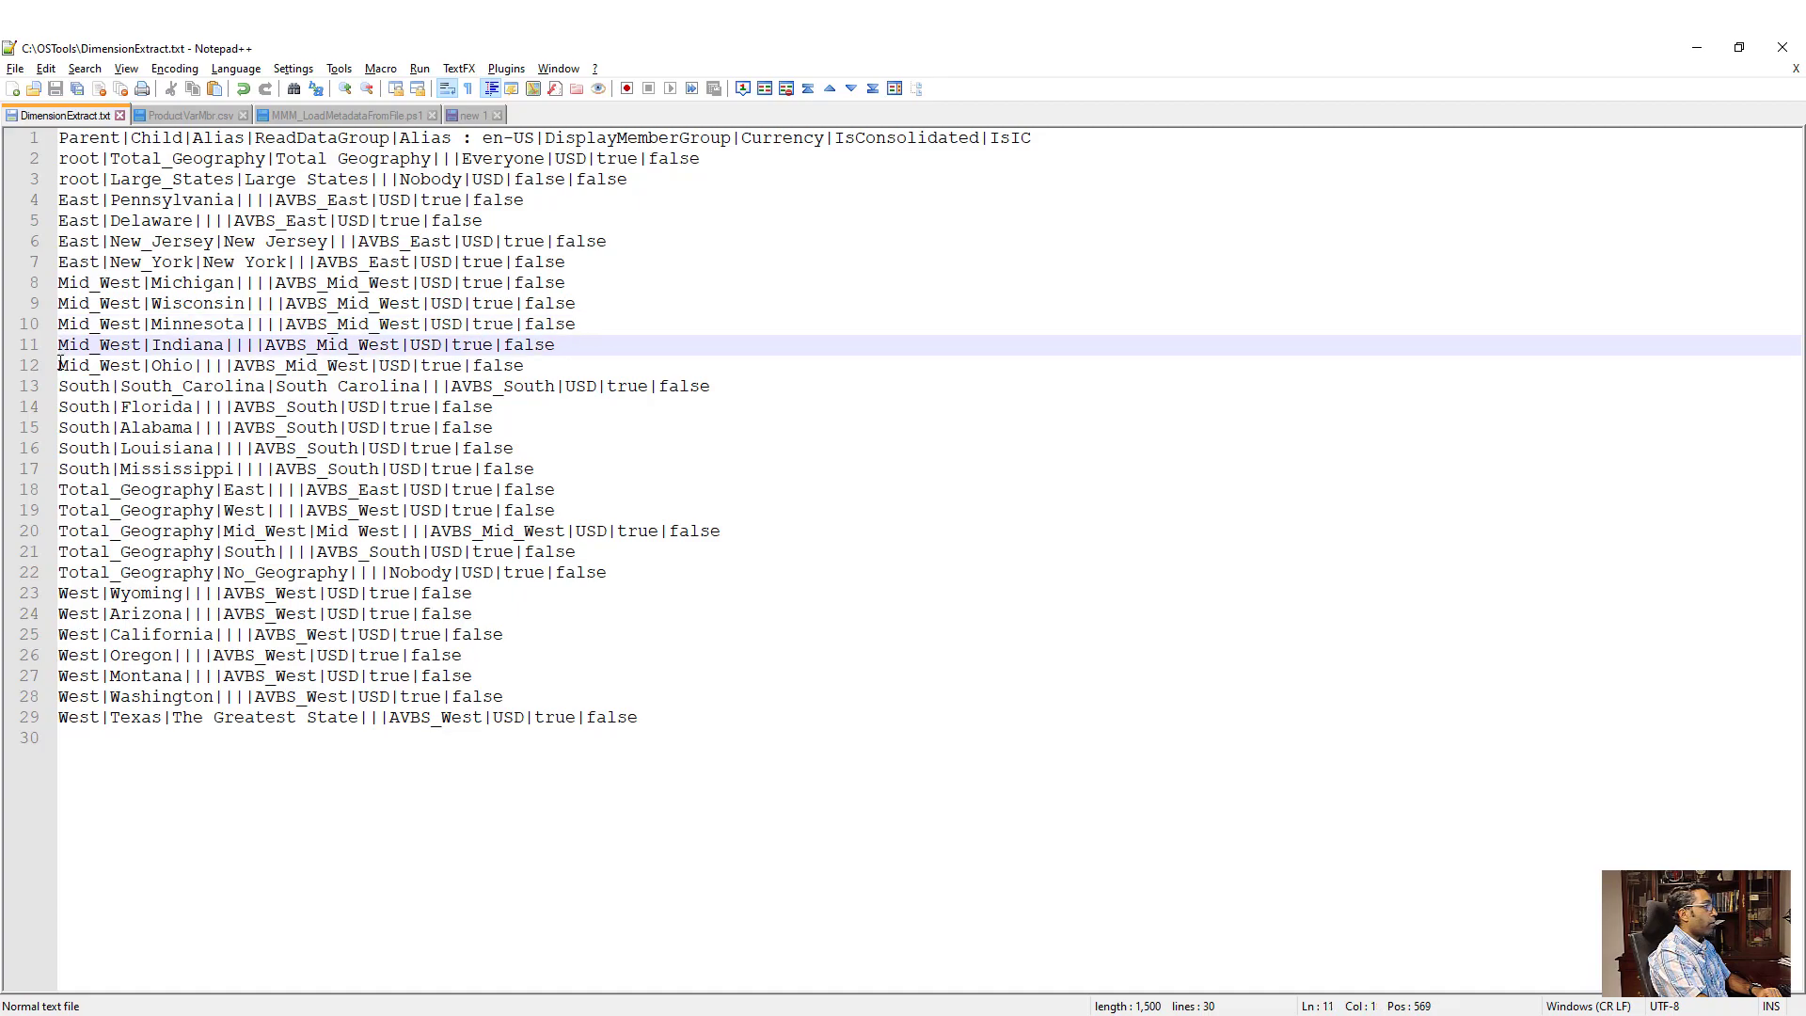
{"action": "left_click", "coordinate": [59, 365]}
{"action": "key", "text": "shift+Down"}
{"action": "key", "text": "Delete"}
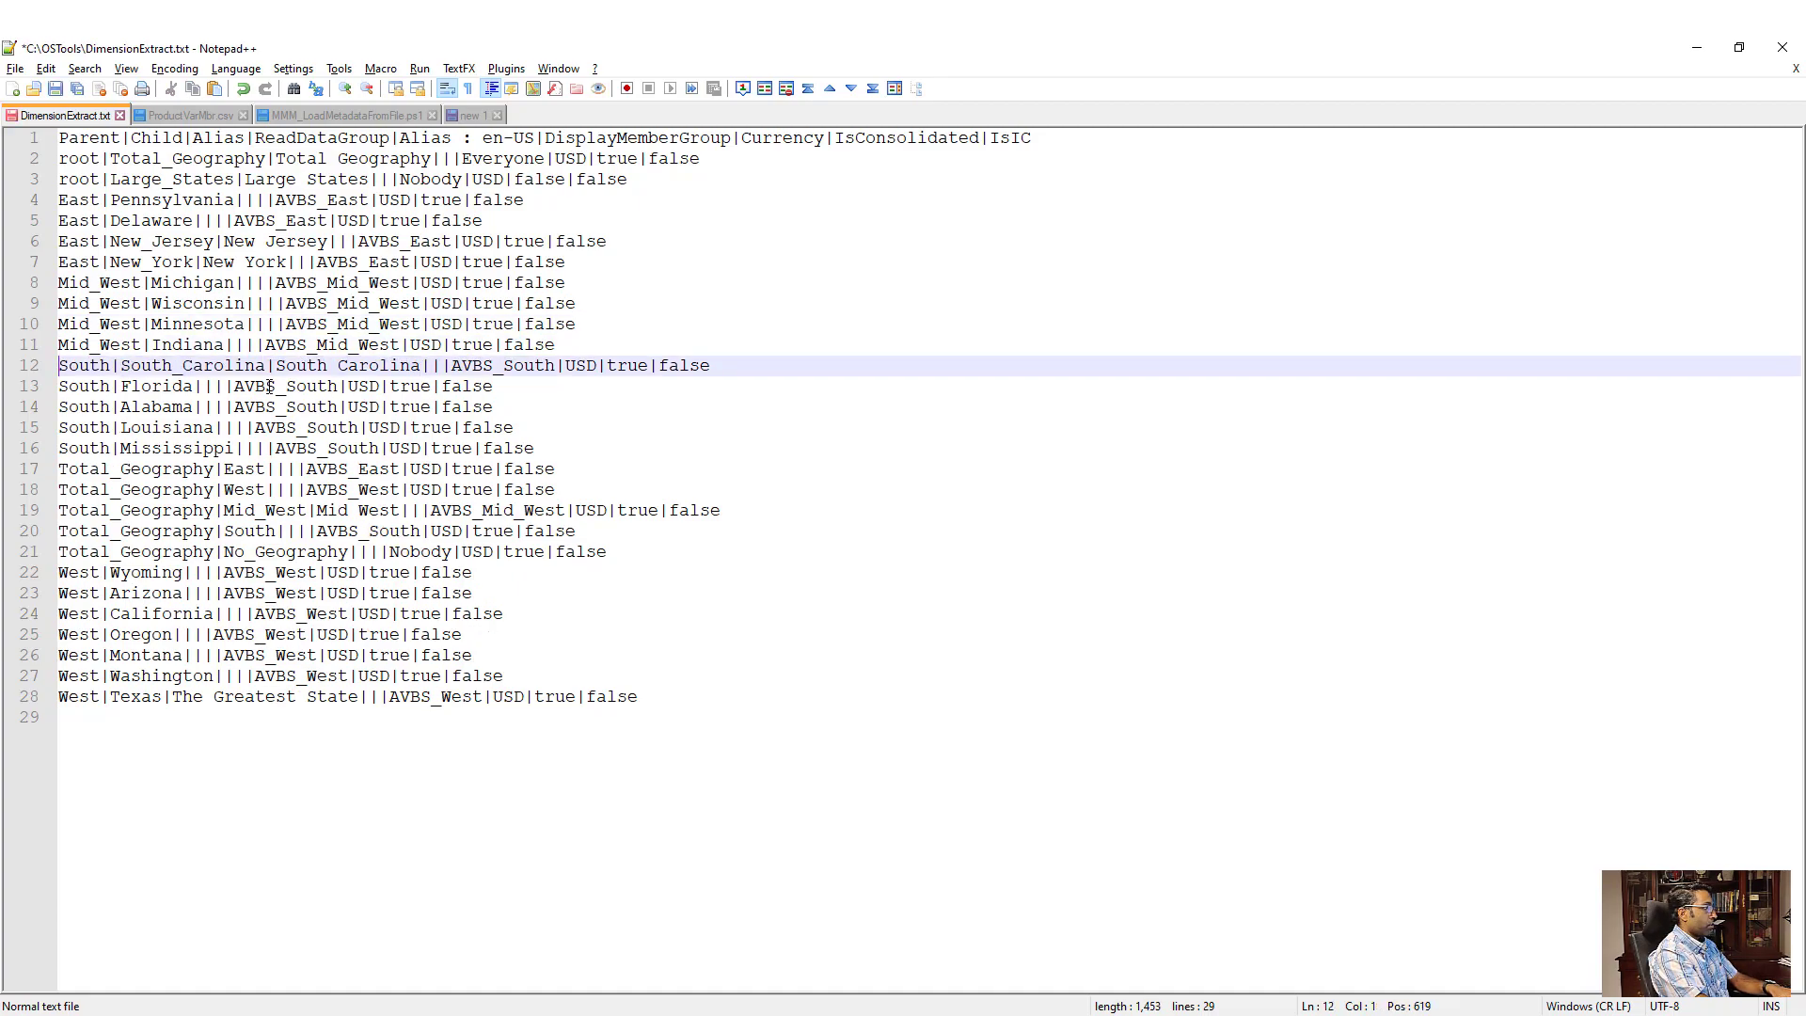
{"action": "key", "text": "ctrl+s"}
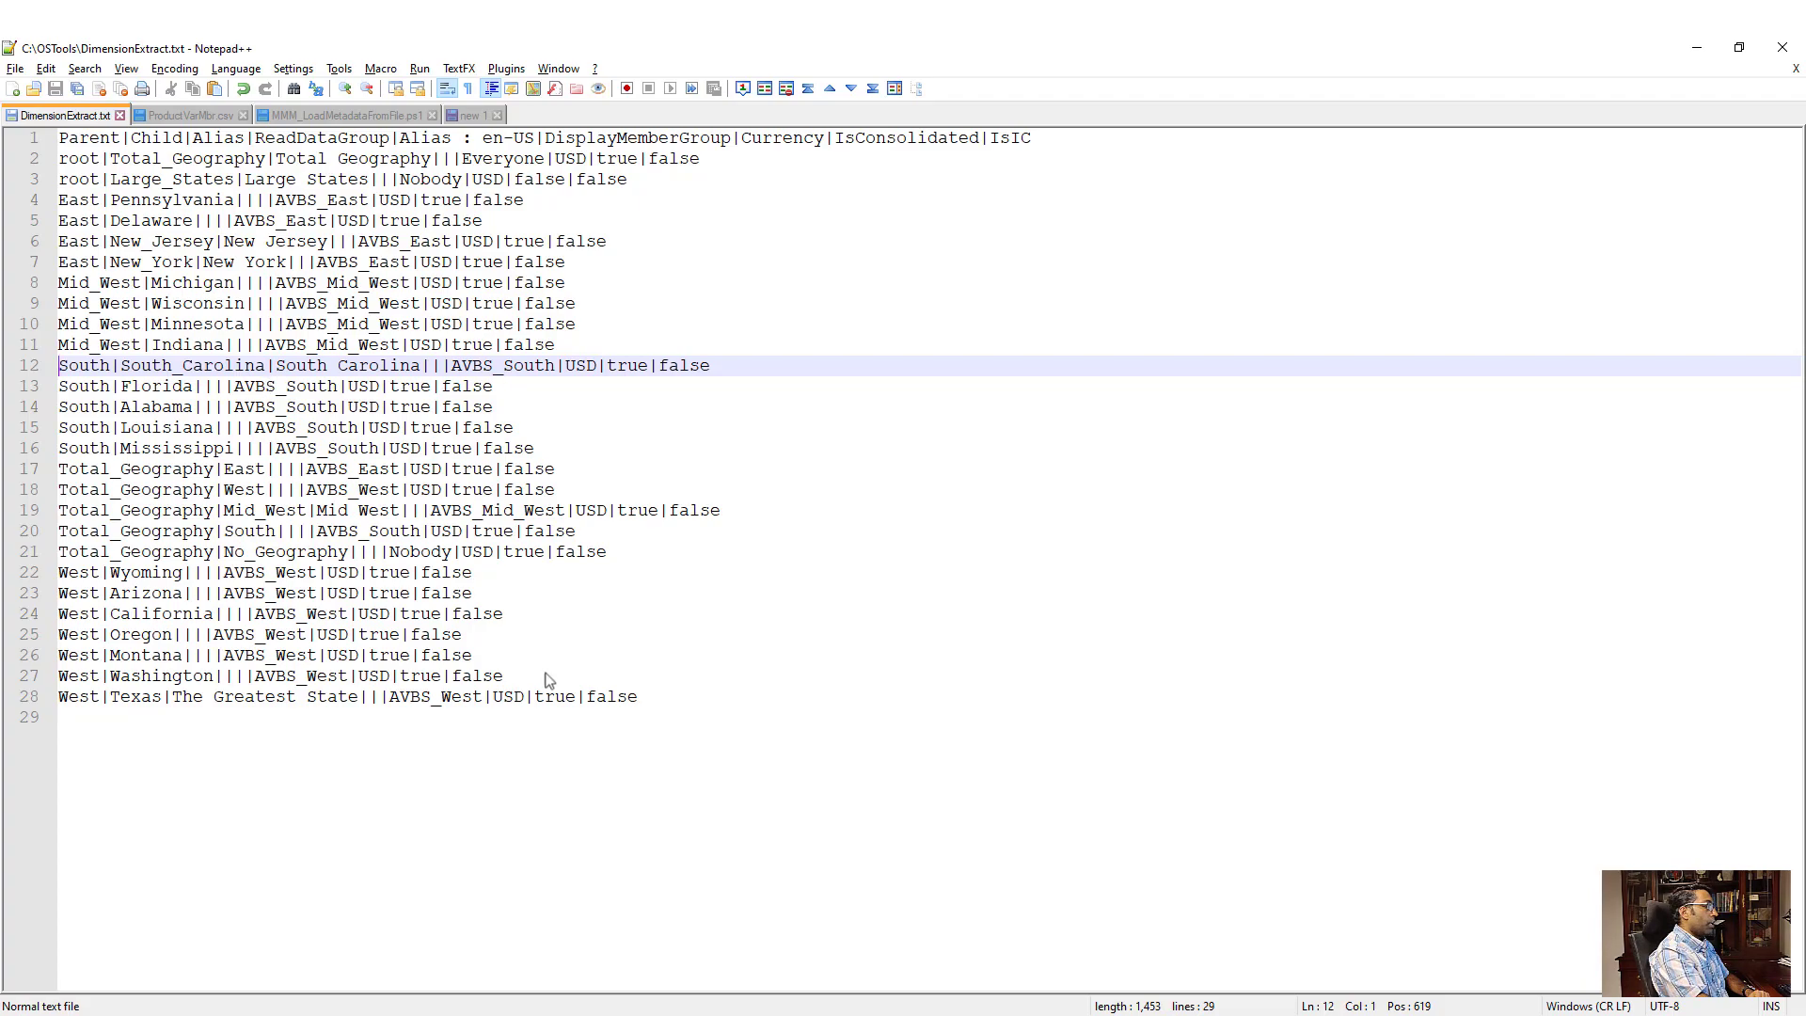
{"action": "key", "text": "alt+Tab"}
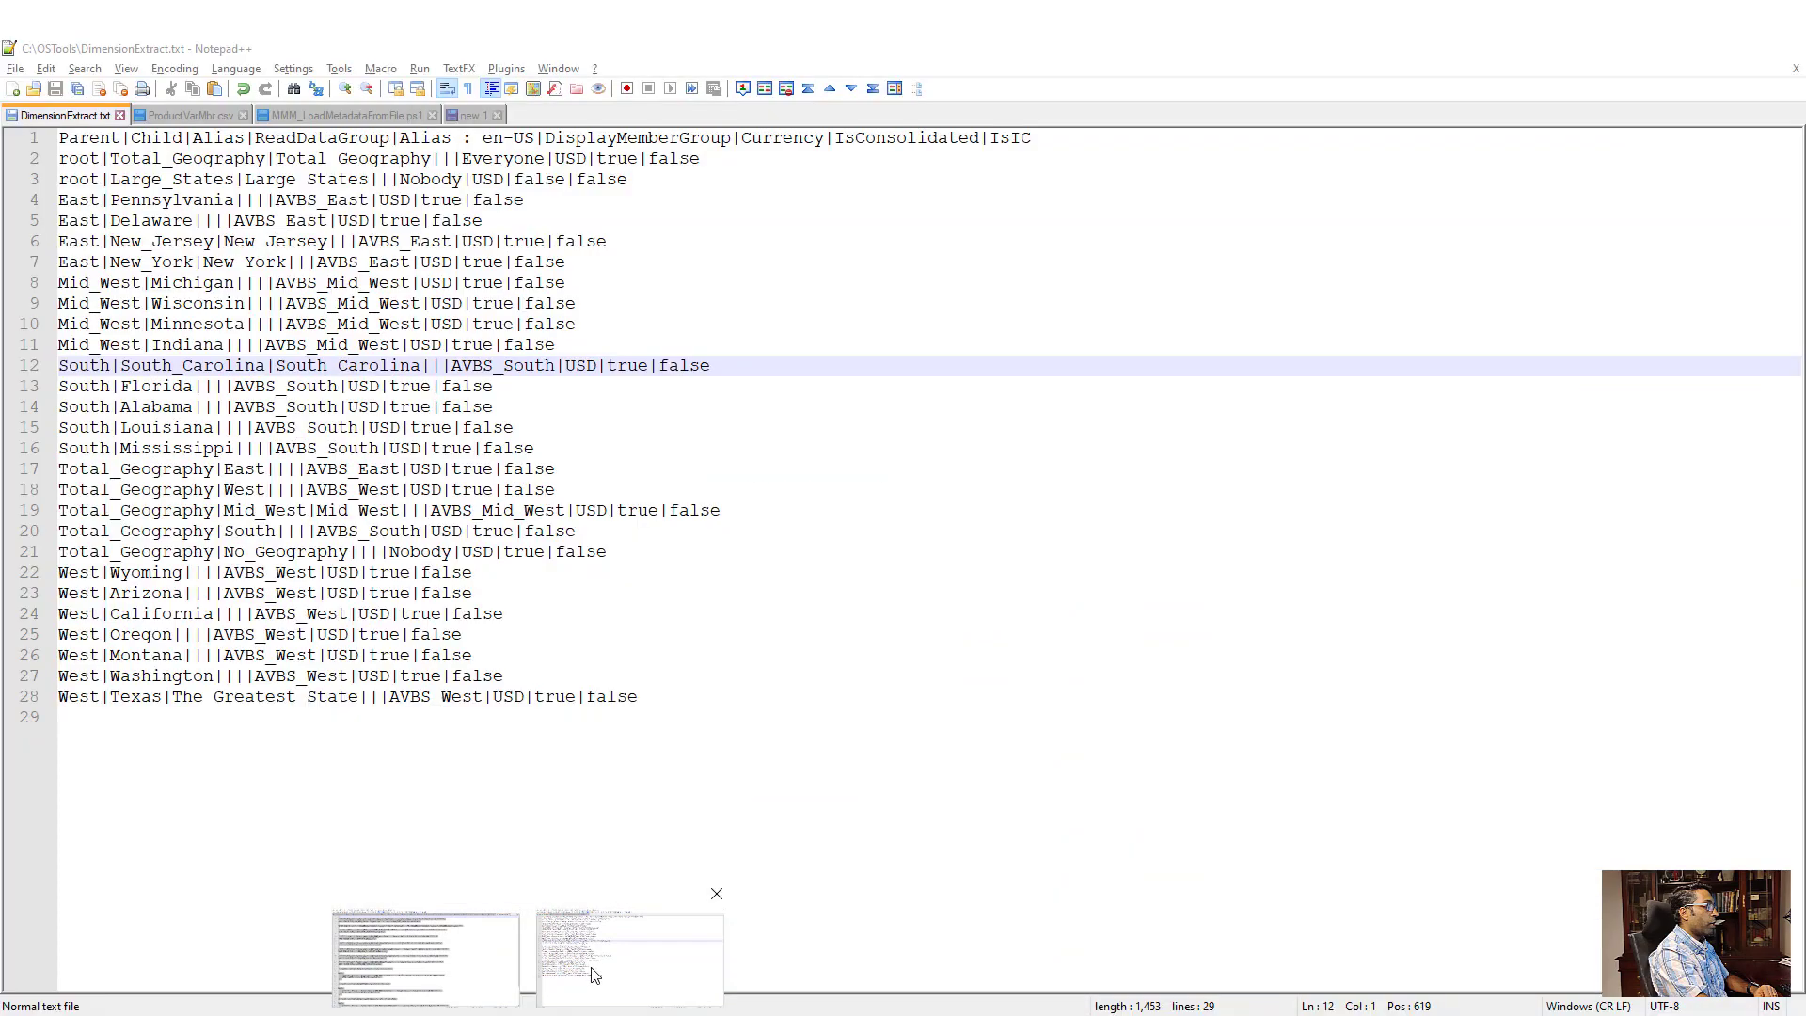
{"action": "left_click", "coordinate": [595, 975]}
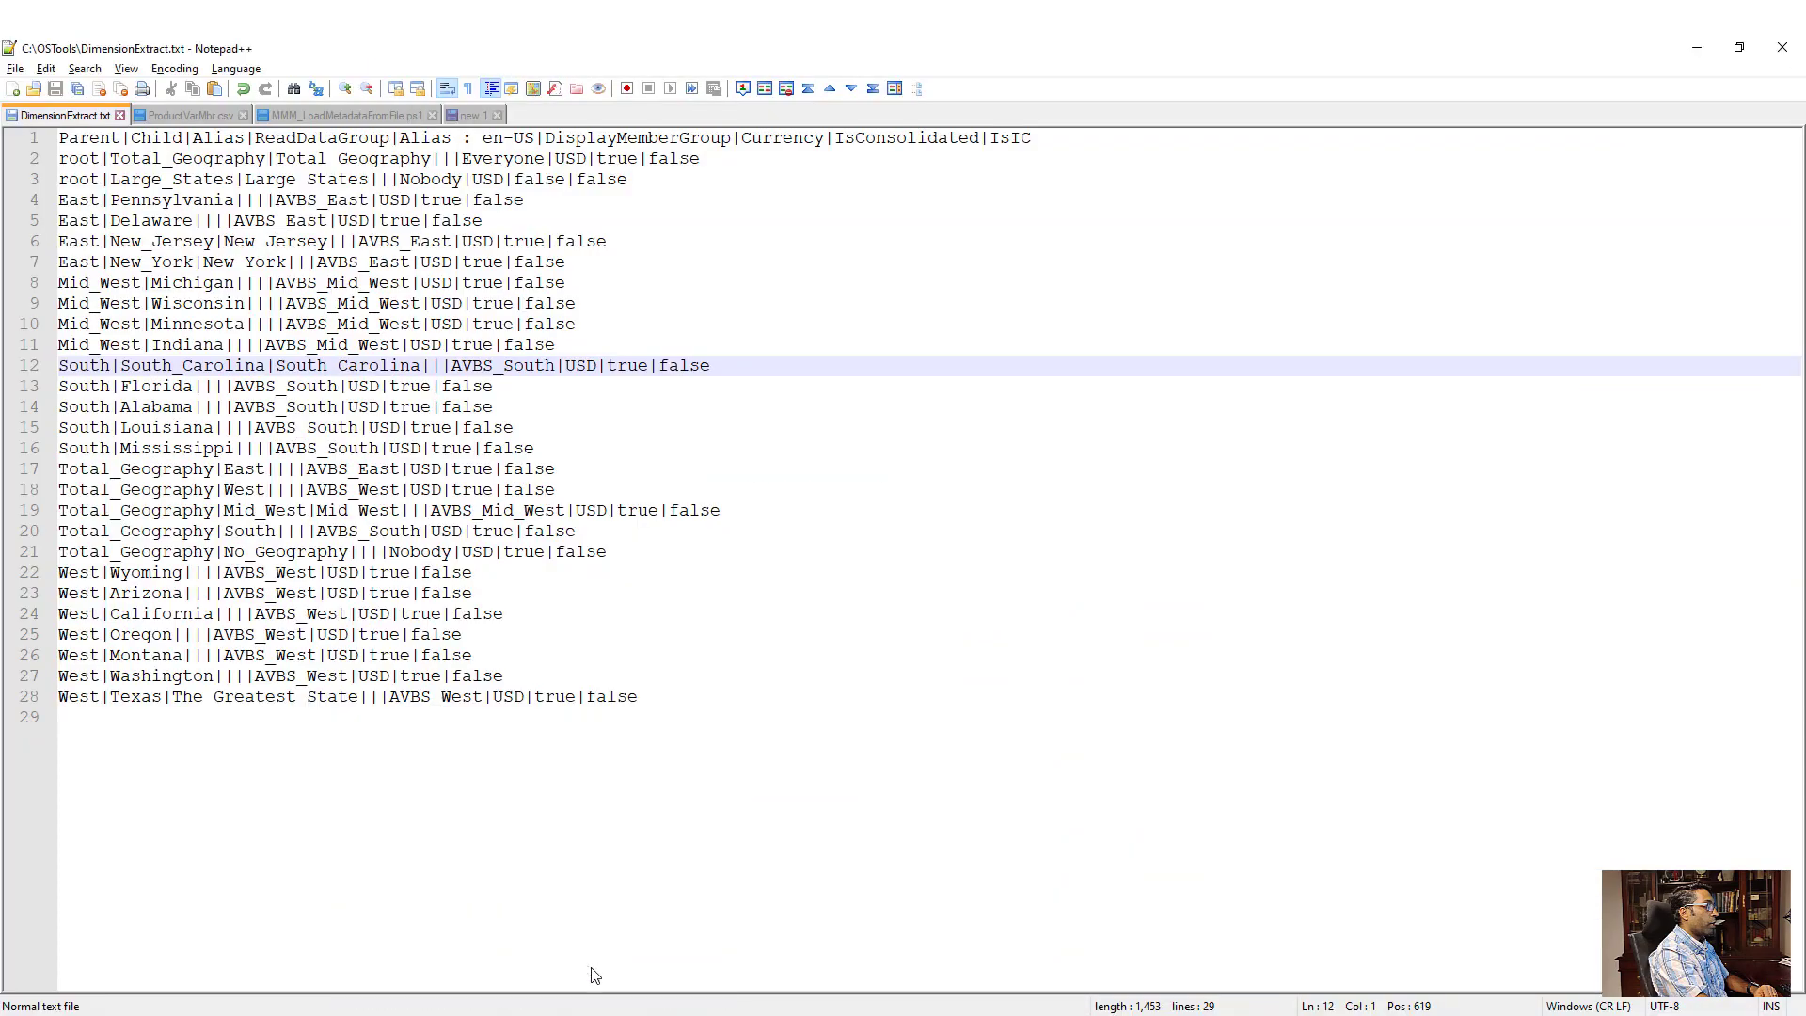
{"action": "double_click", "coordinate": [195, 284]}
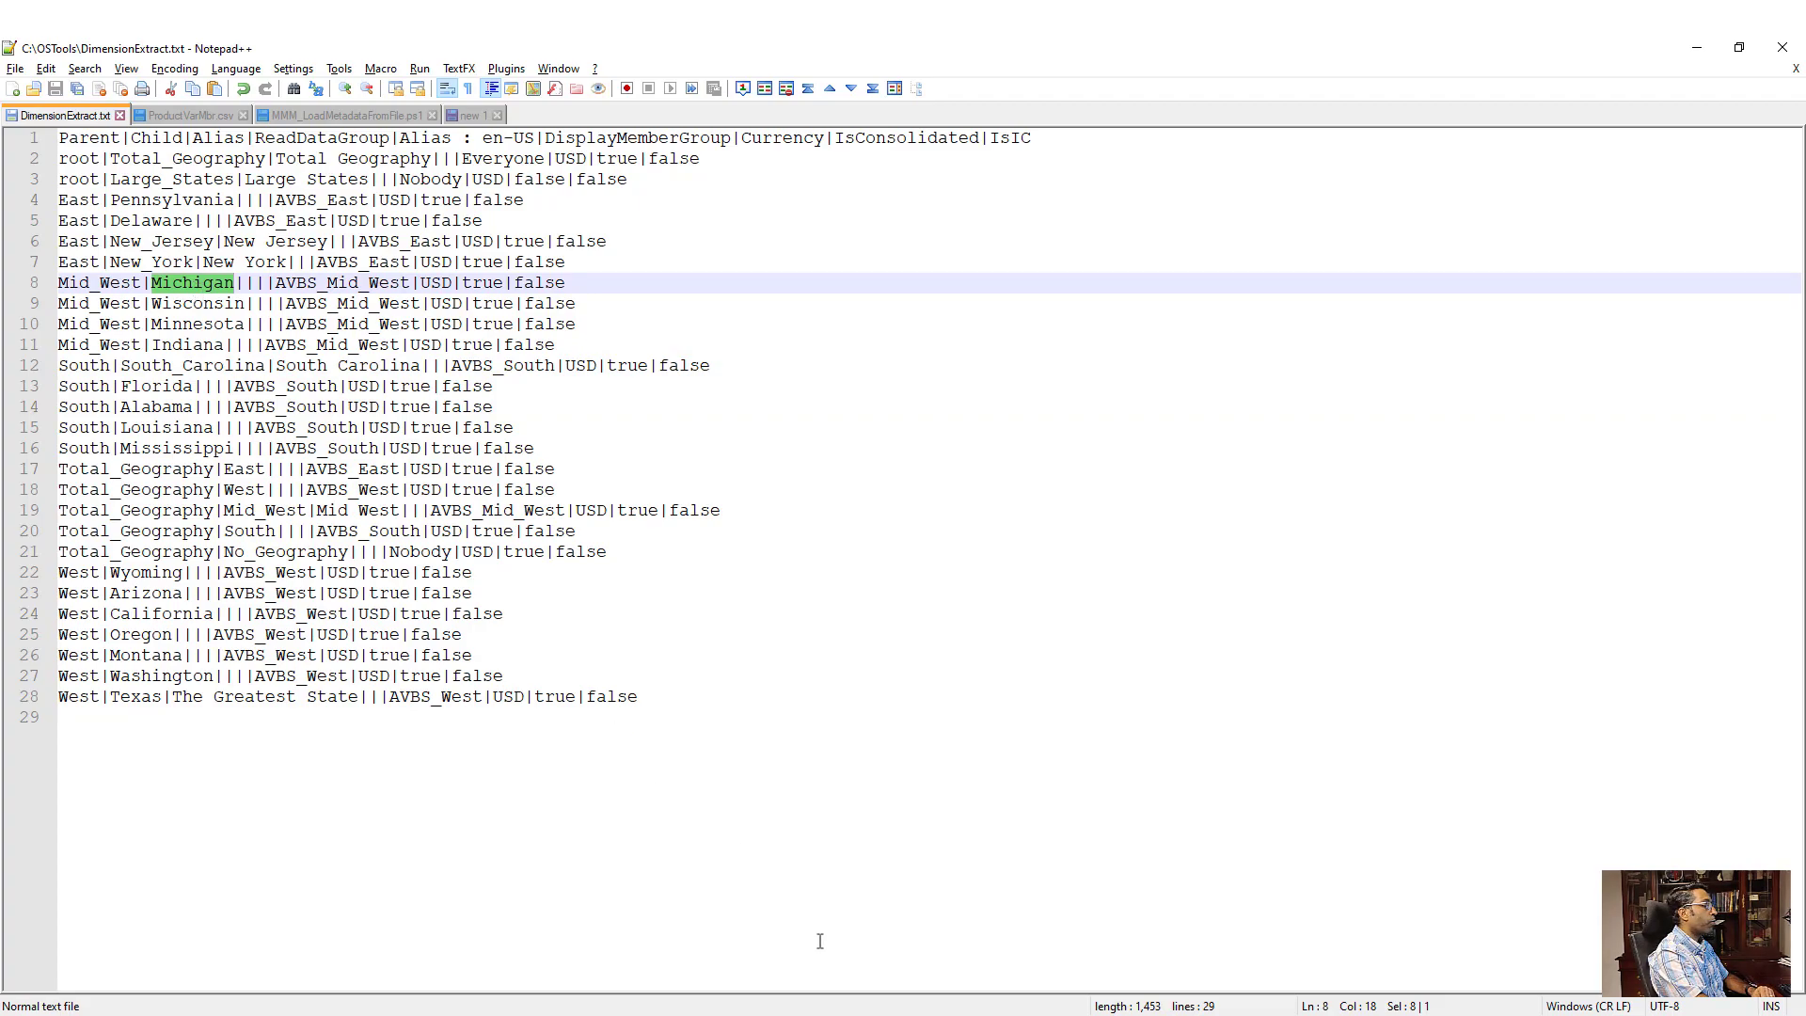
- Switch to OneStream XF, upload the edited DimensionExtract.txt as the metadata file and enable Delete Orphan Members
{"action": "key", "text": "alt+Tab"}
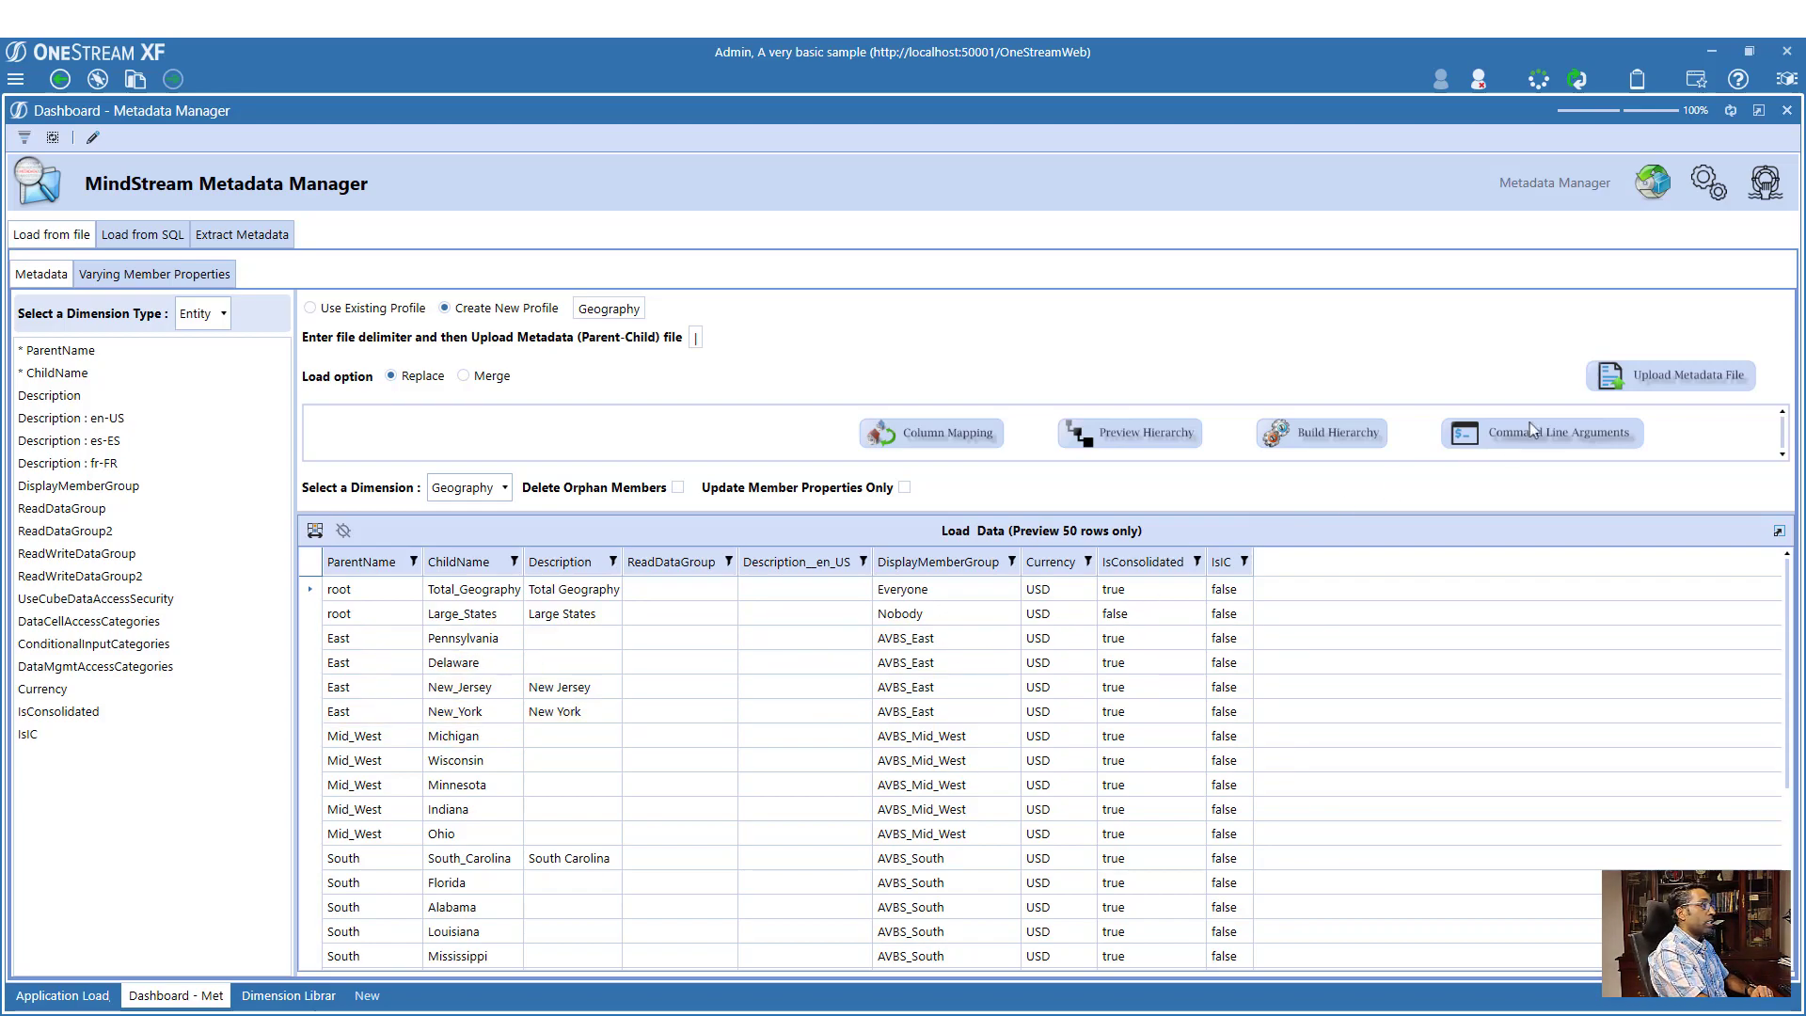
{"action": "left_click", "coordinate": [1645, 377]}
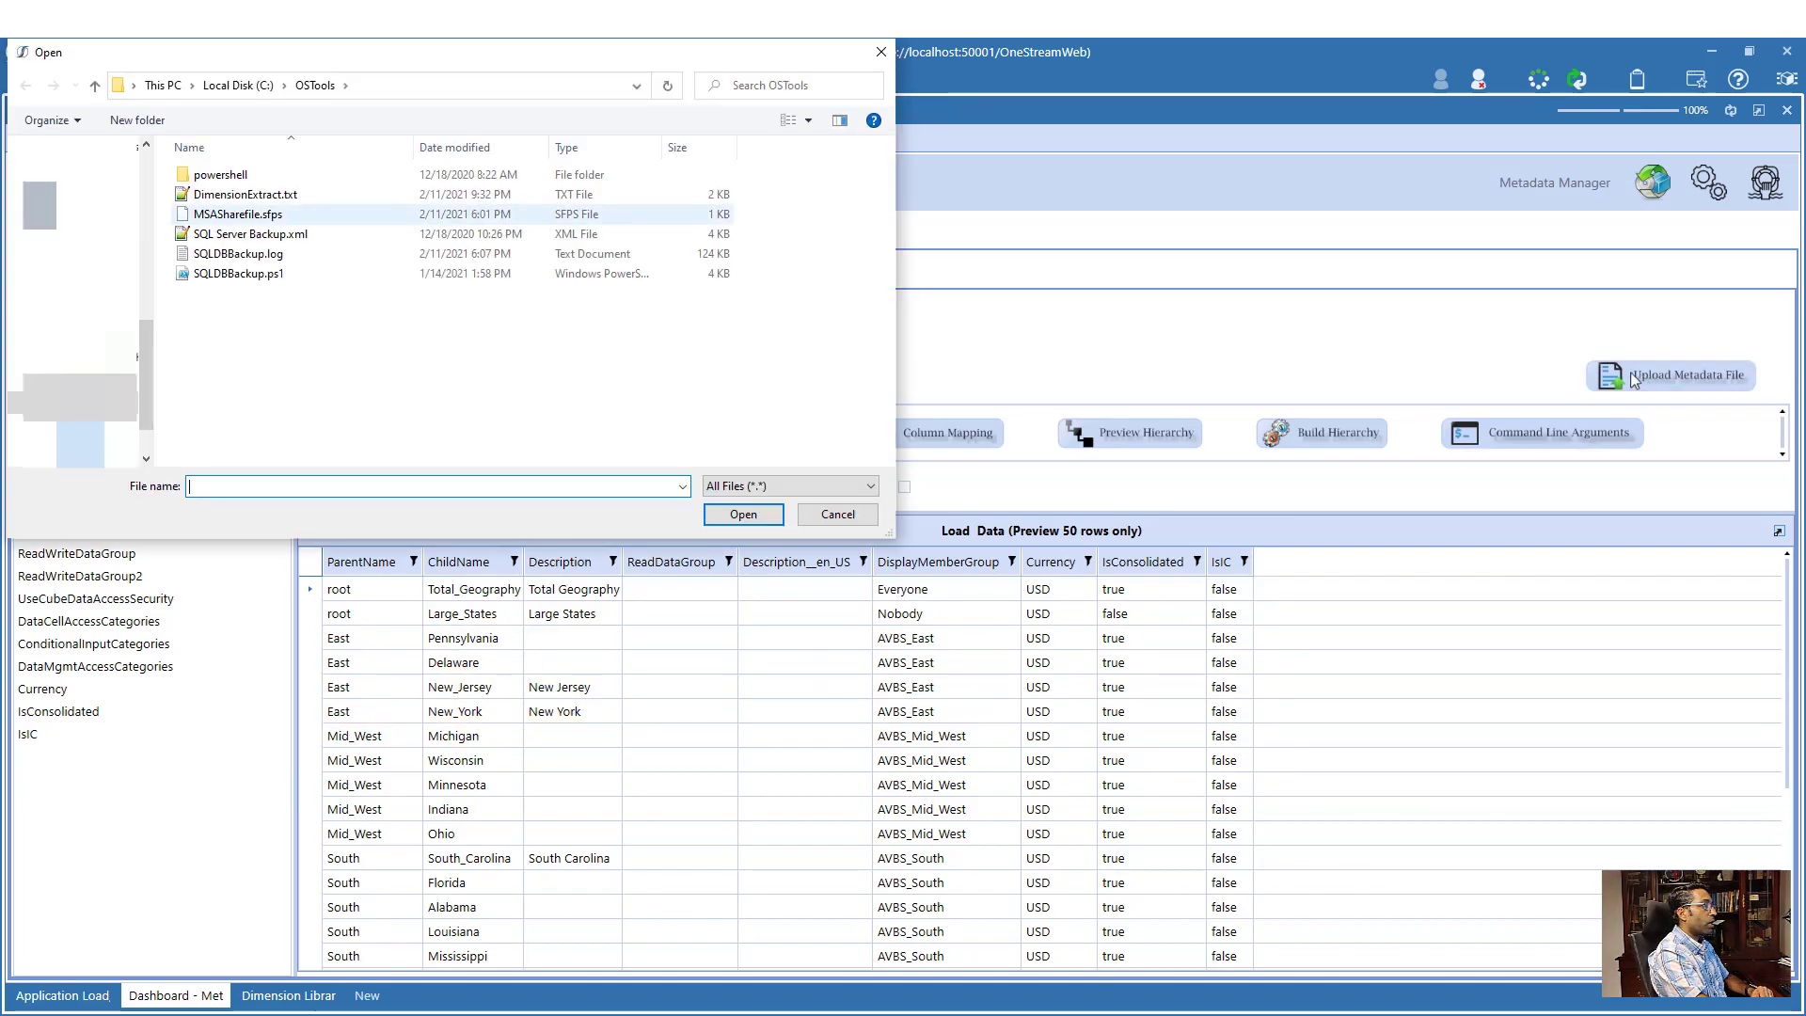
{"action": "double_click", "coordinate": [285, 199]}
{"action": "left_click", "coordinate": [1033, 590]}
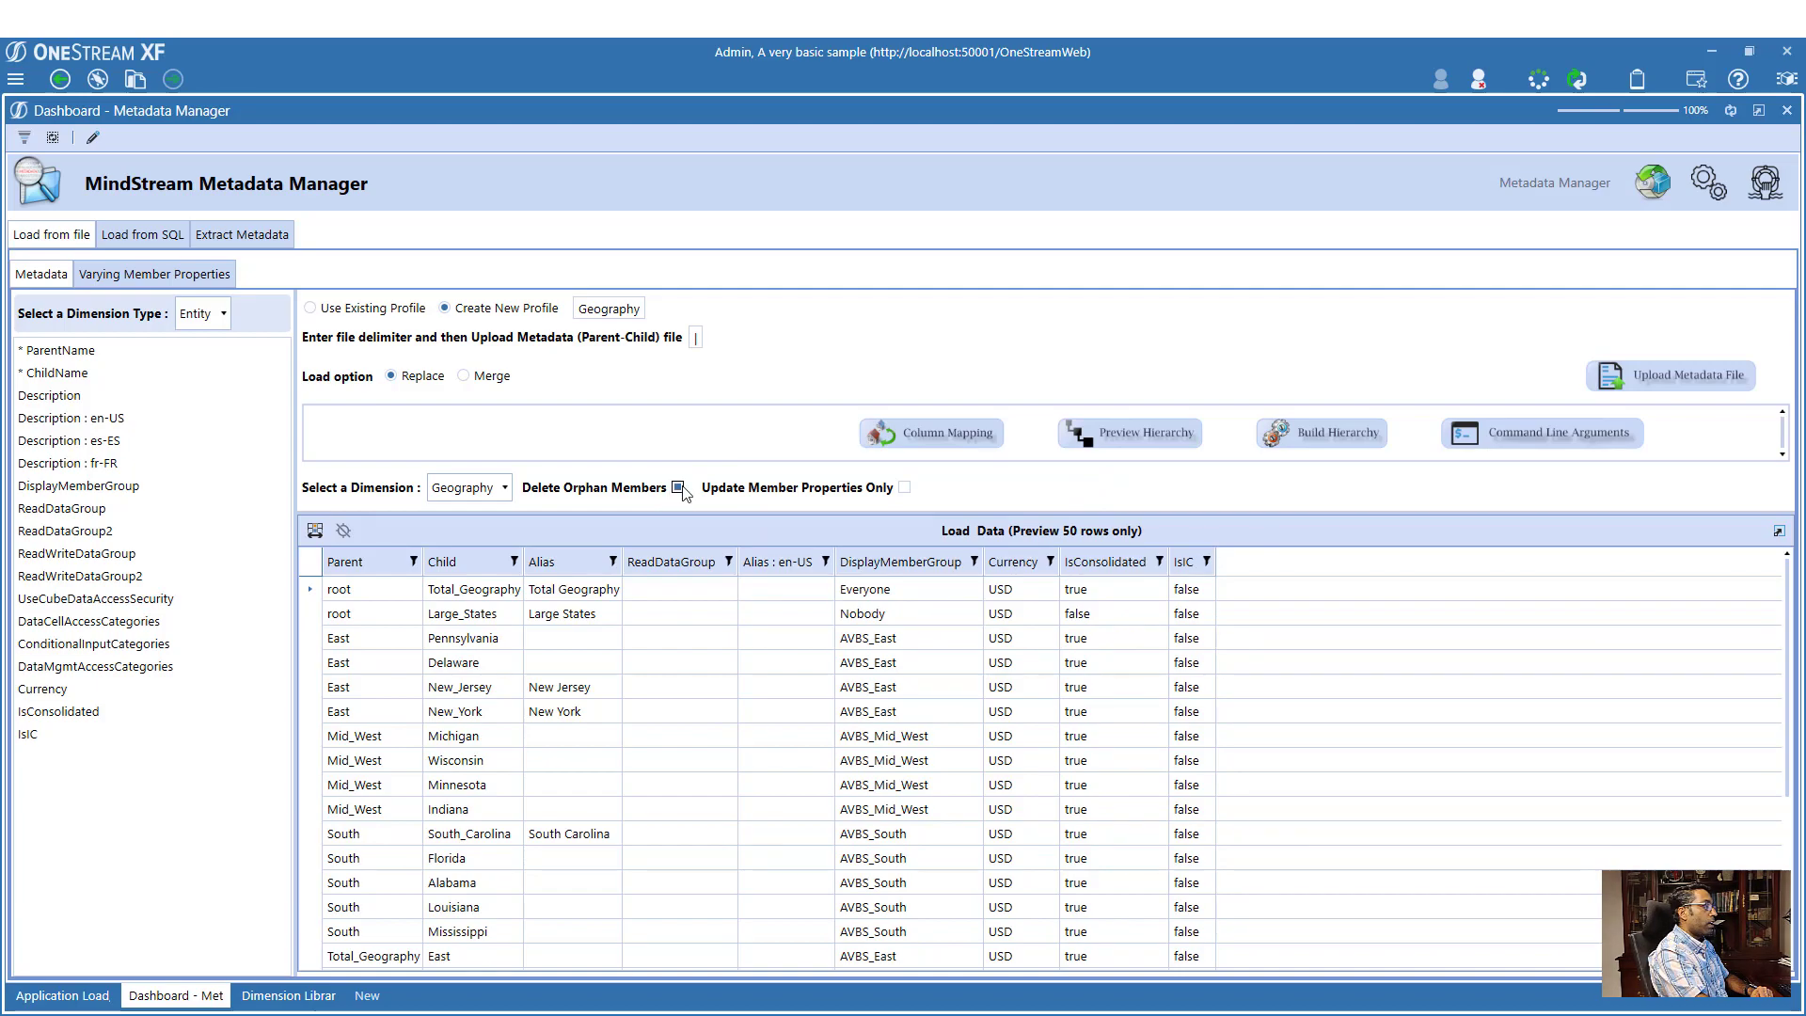
{"action": "left_click", "coordinate": [678, 488]}
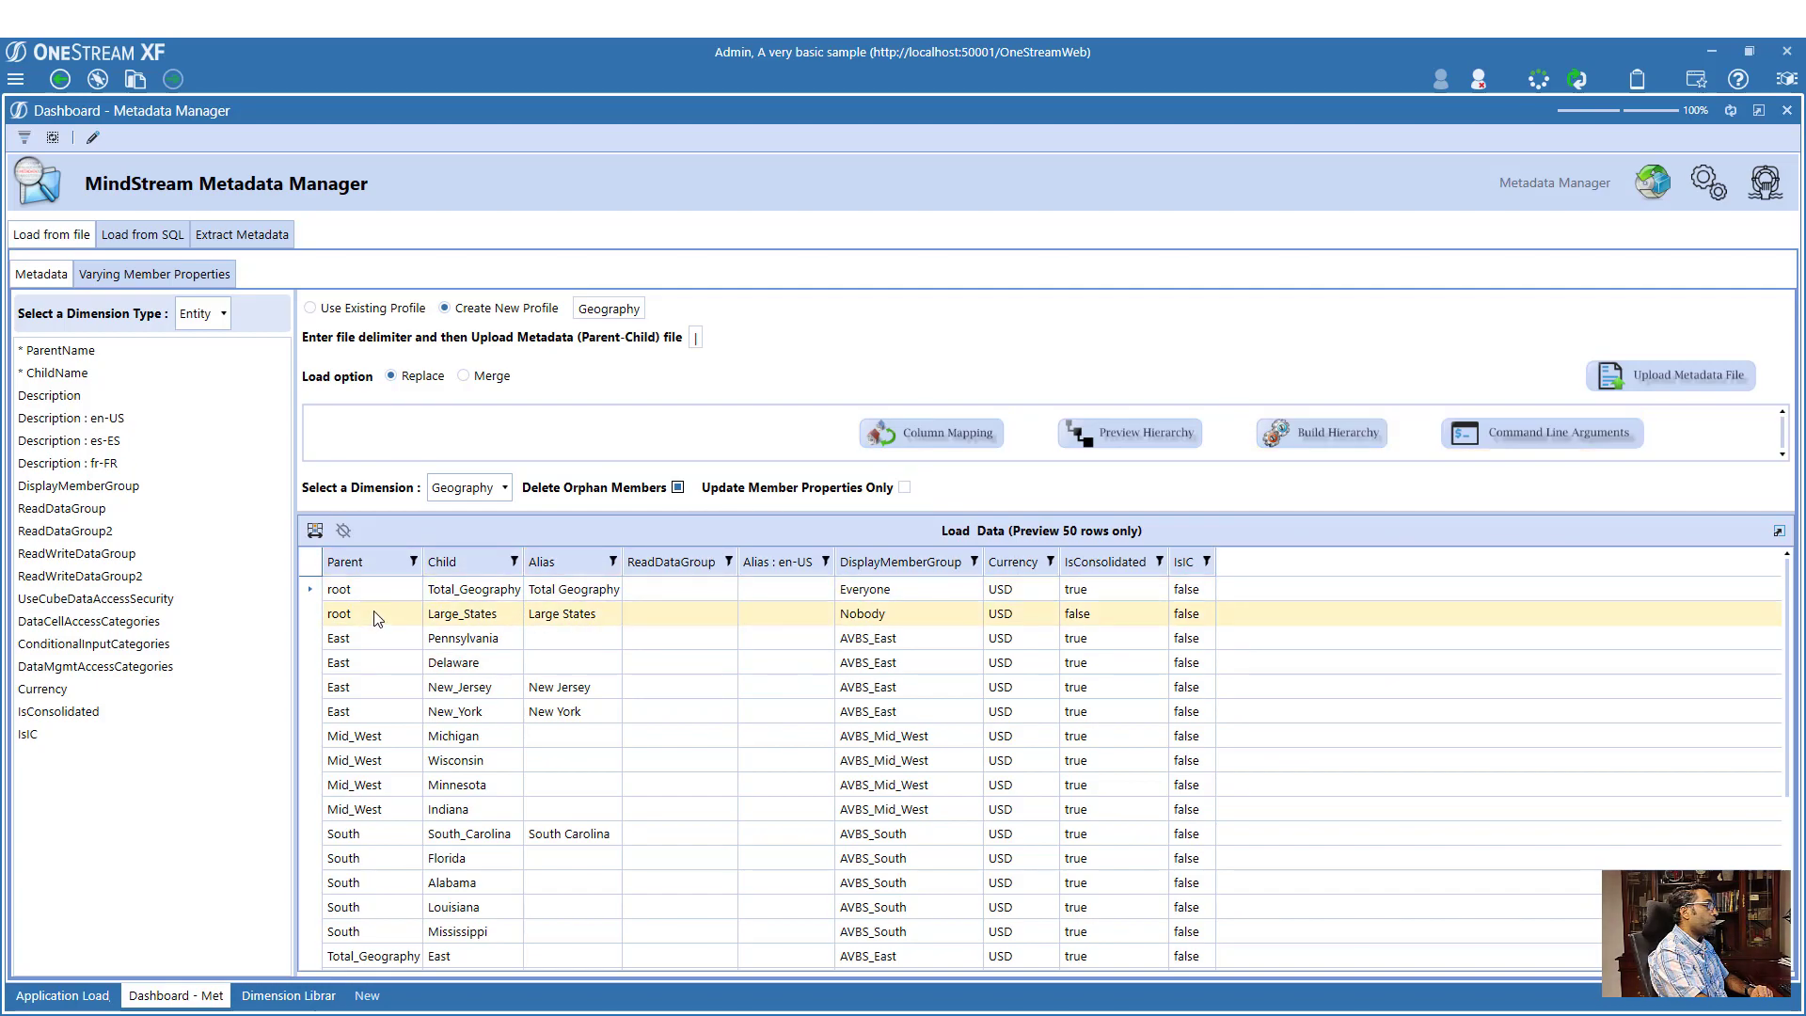
{"action": "left_click", "coordinate": [451, 592]}
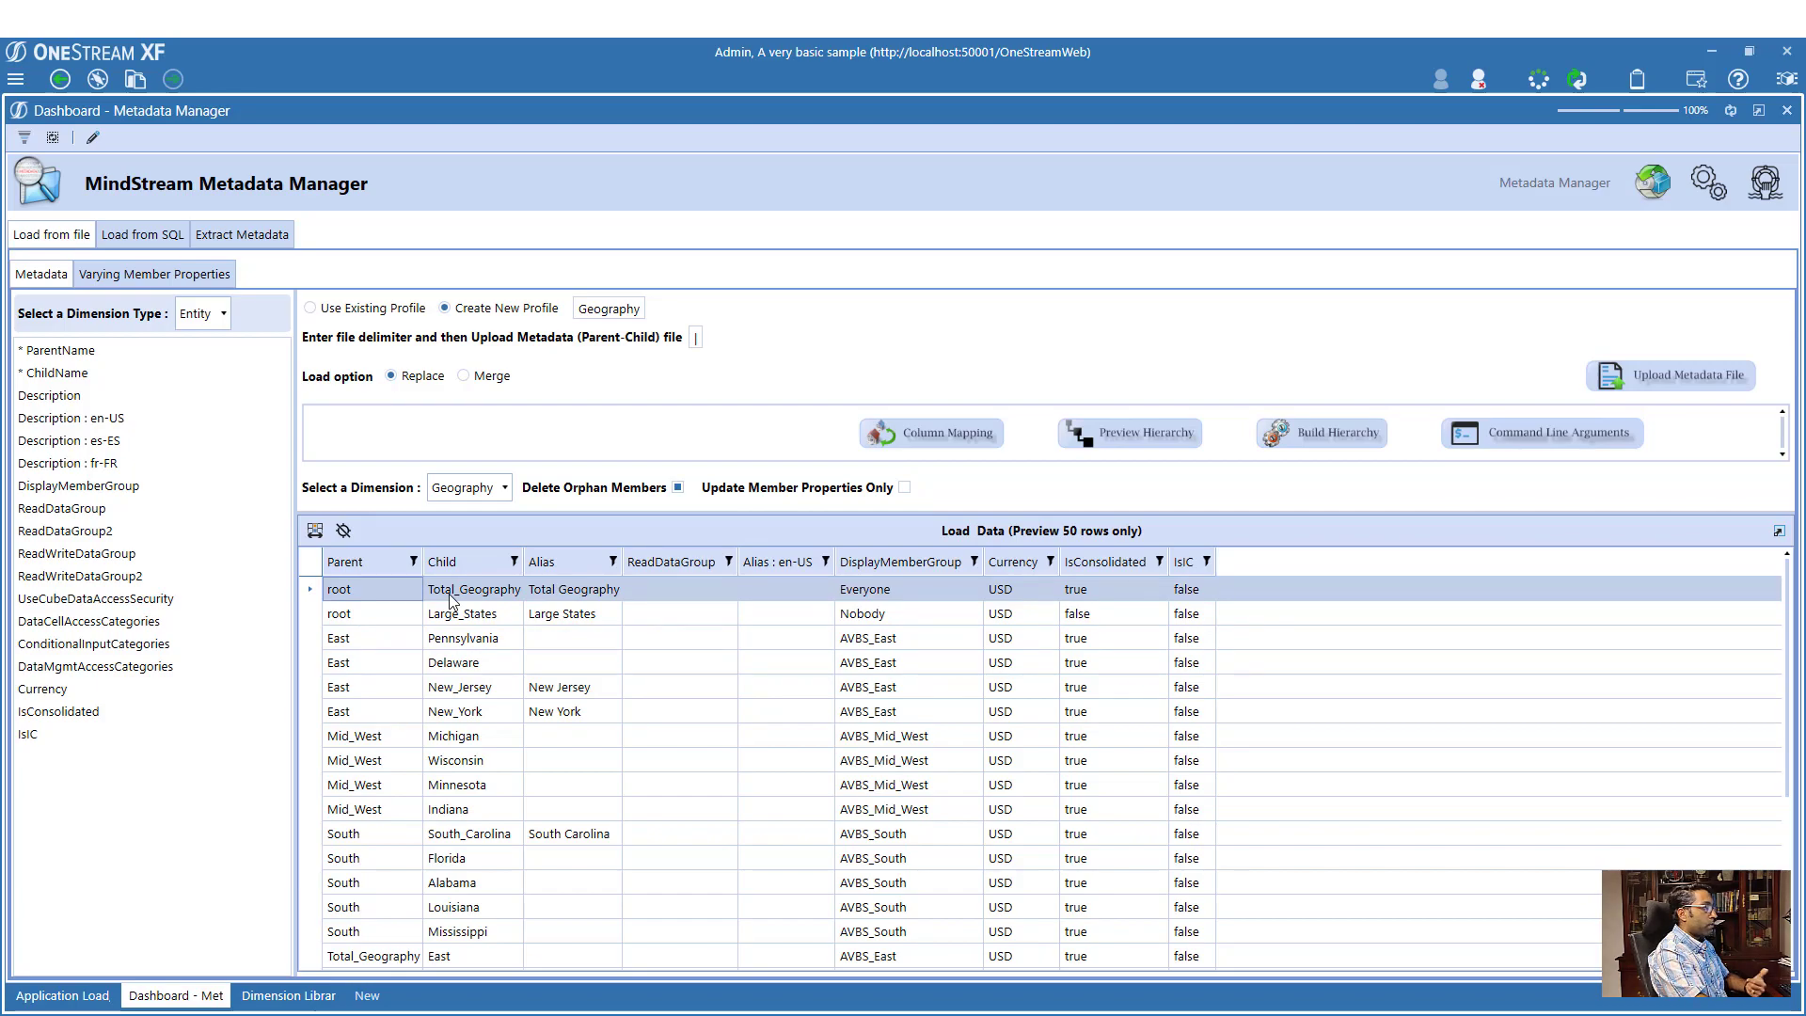
- Update the column mapping for the uploaded file and acknowledge the message
{"action": "left_click", "coordinate": [900, 431]}
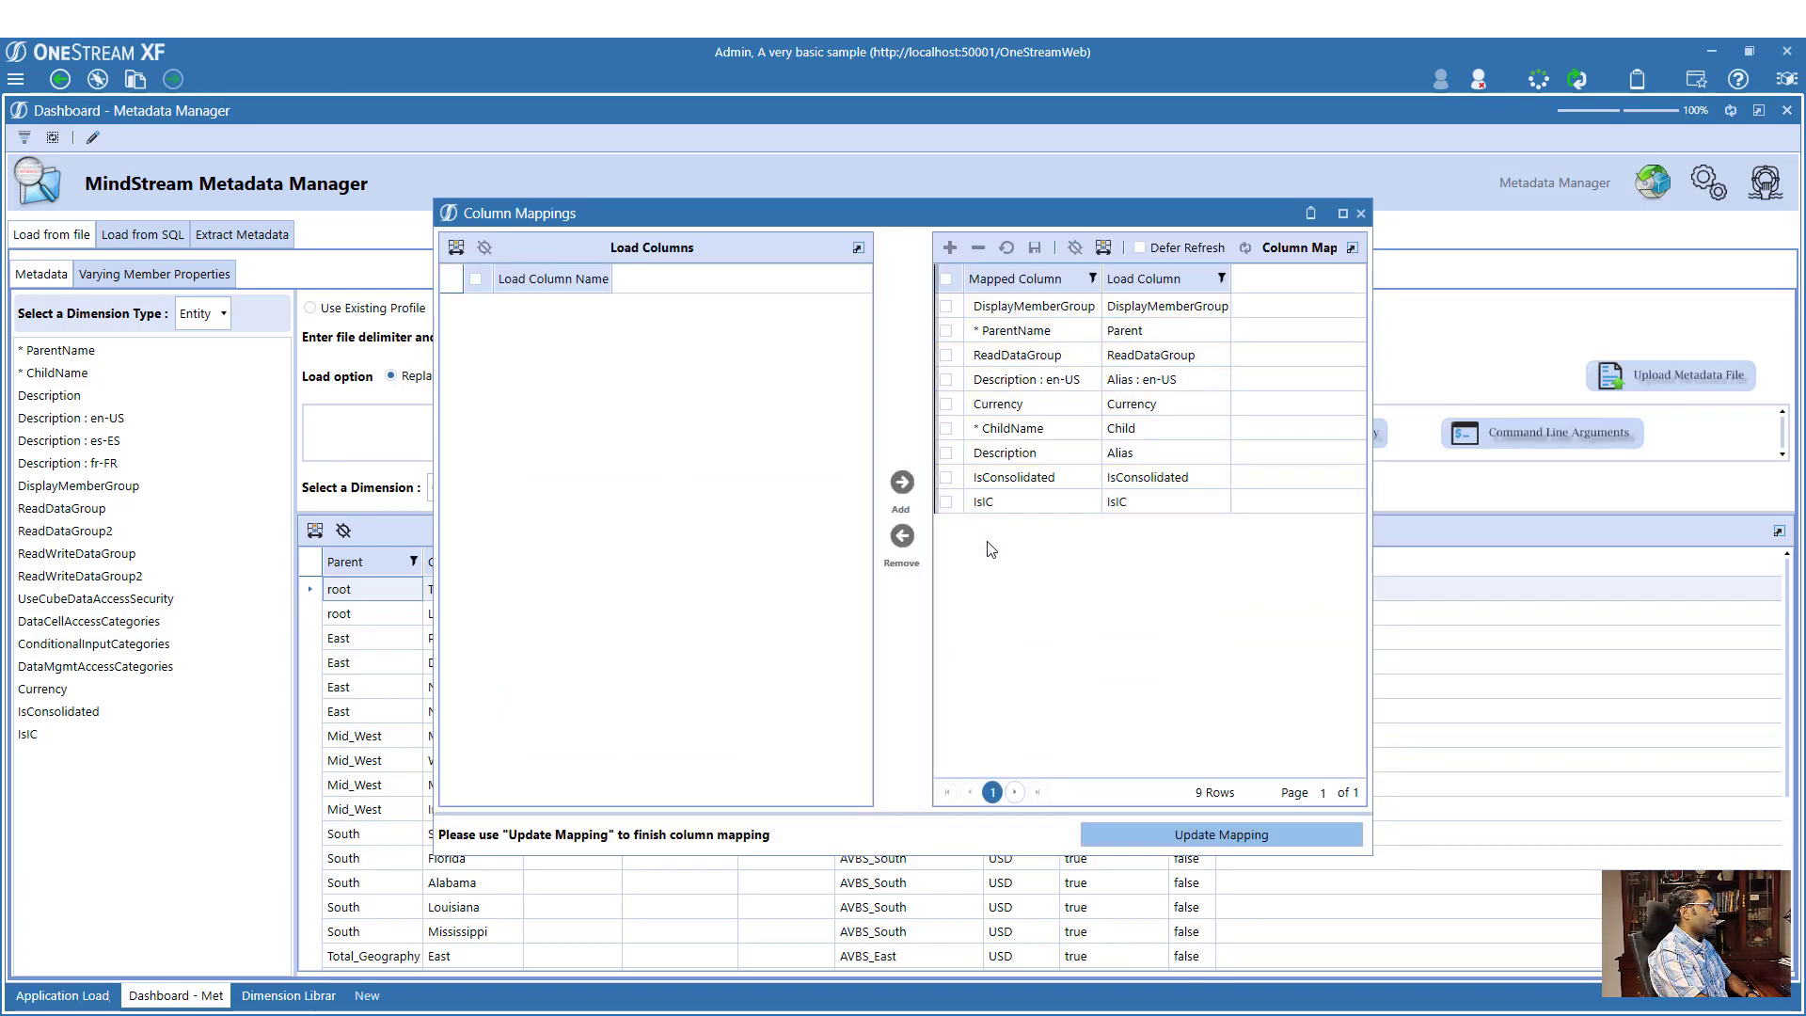
{"action": "left_click", "coordinate": [1172, 839]}
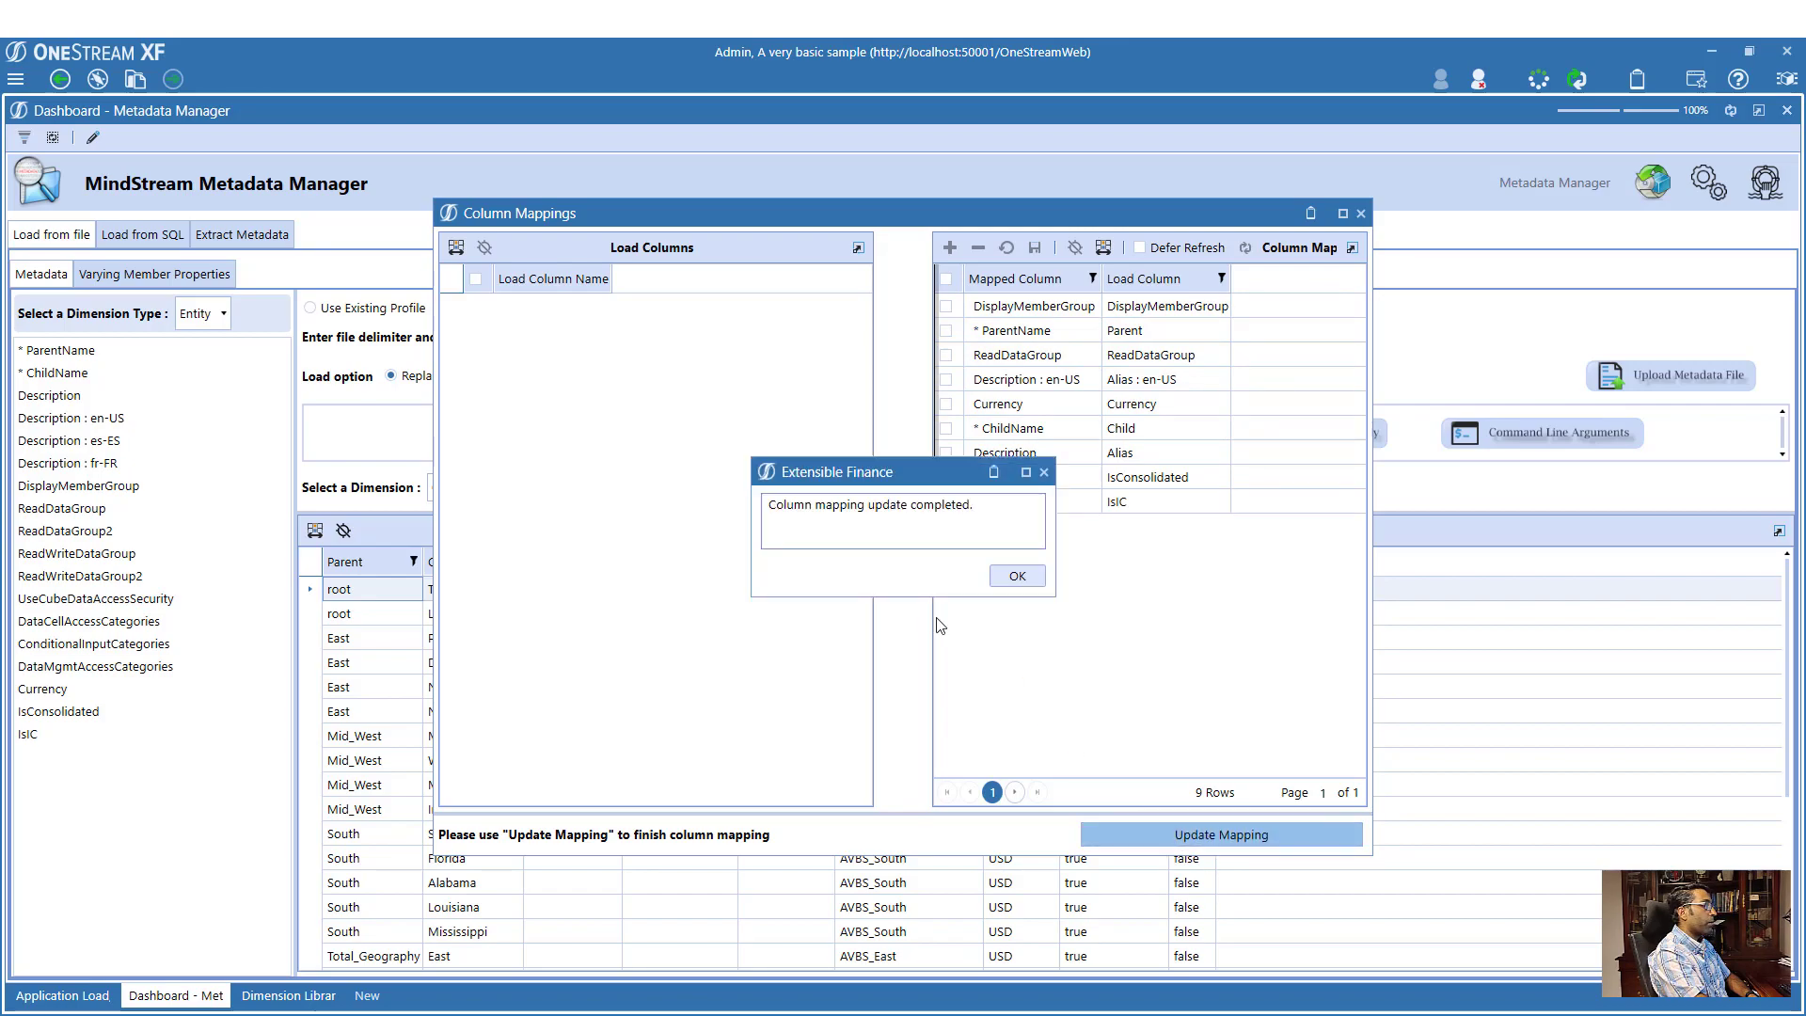
{"action": "left_click", "coordinate": [1017, 576]}
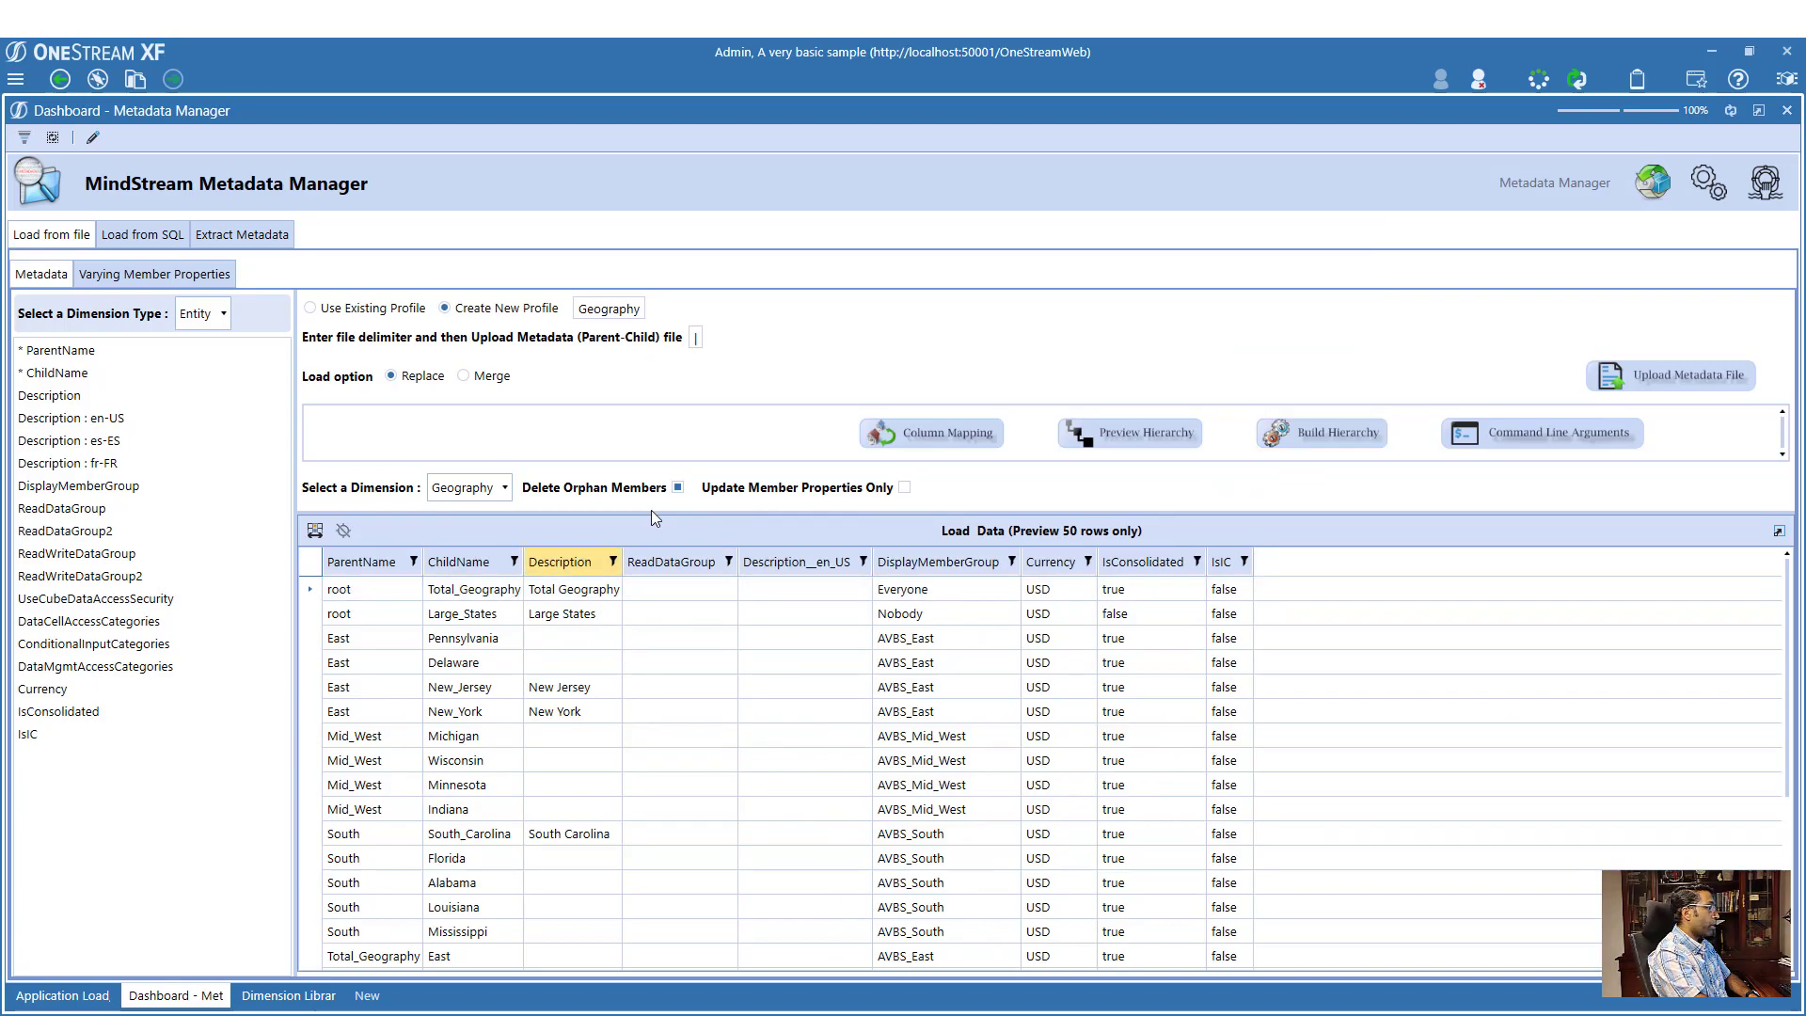
- Check the Geography hierarchy in the Dimension Library, and build it from the uploaded rows with orphan deletion enabled
{"action": "left_click", "coordinate": [470, 810]}
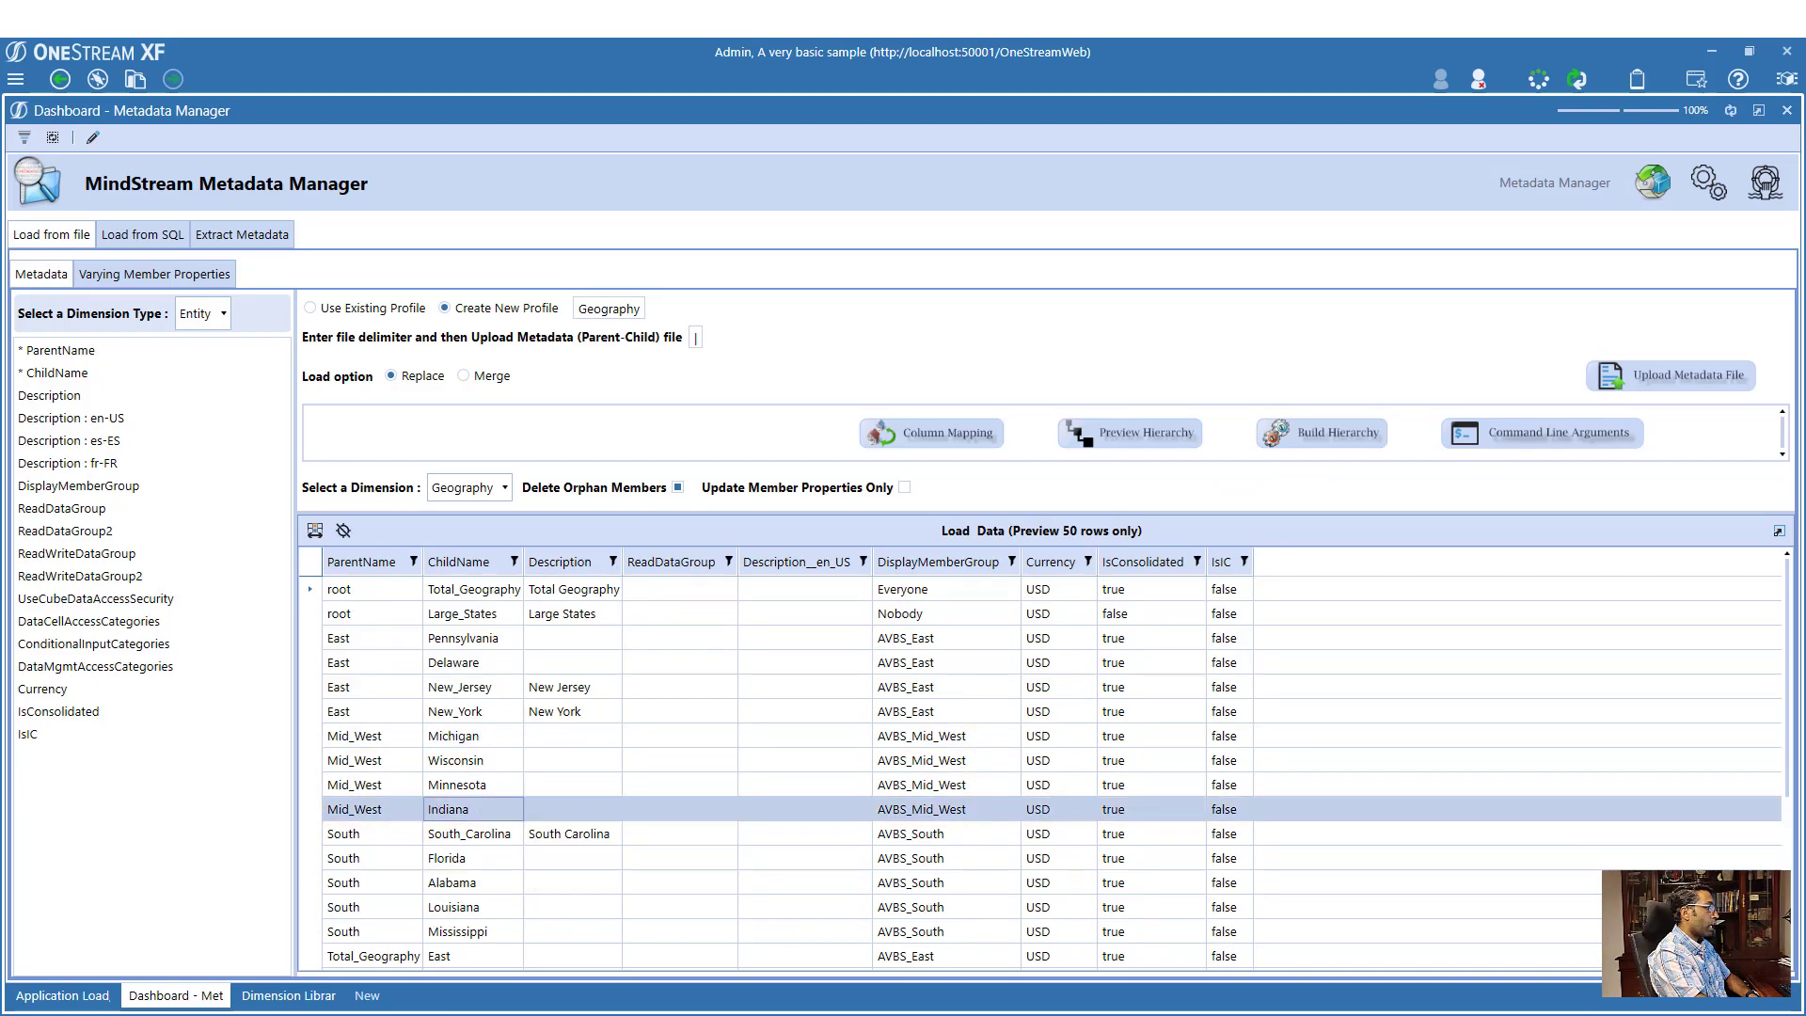
{"action": "left_click", "coordinate": [288, 995]}
{"action": "left_click", "coordinate": [232, 299]}
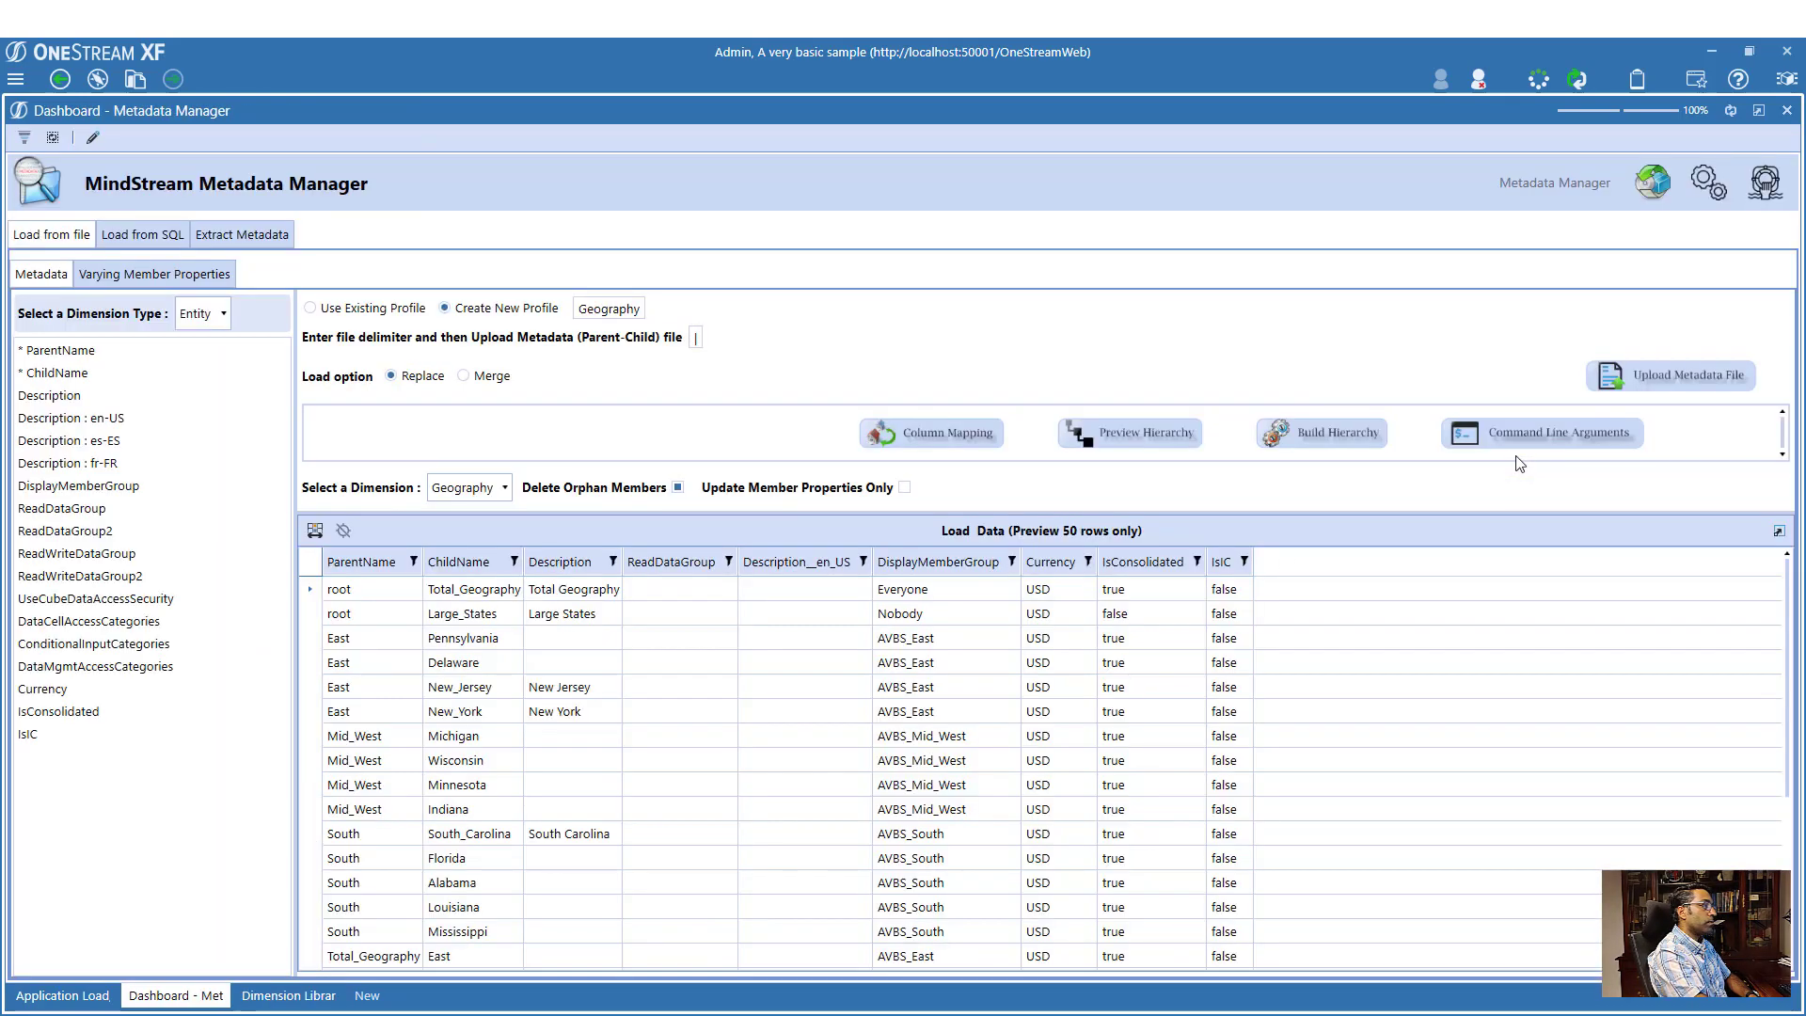
{"action": "left_click", "coordinate": [1308, 435]}
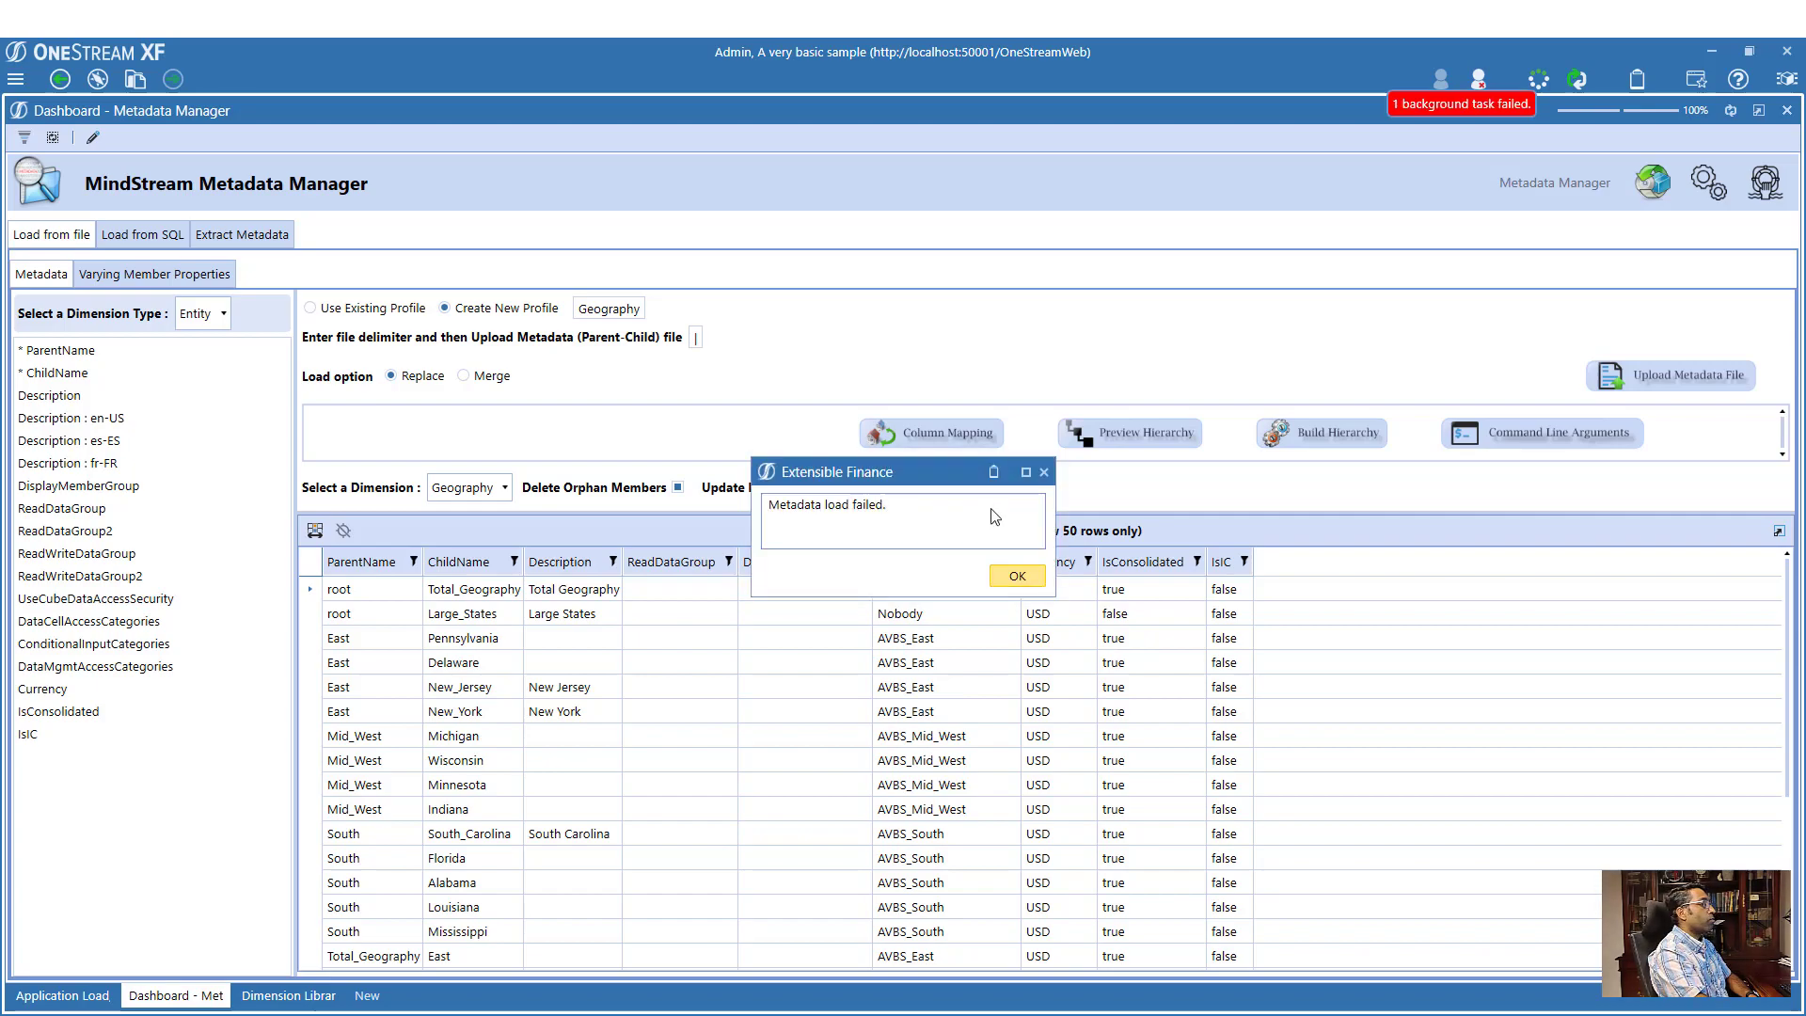
{"action": "left_click", "coordinate": [1017, 575]}
- Examine the error details of the latest Load XML (DelOrphanDimensions.xml) task in Task Activity, including the data record it cites
{"action": "left_click", "coordinate": [1517, 114]}
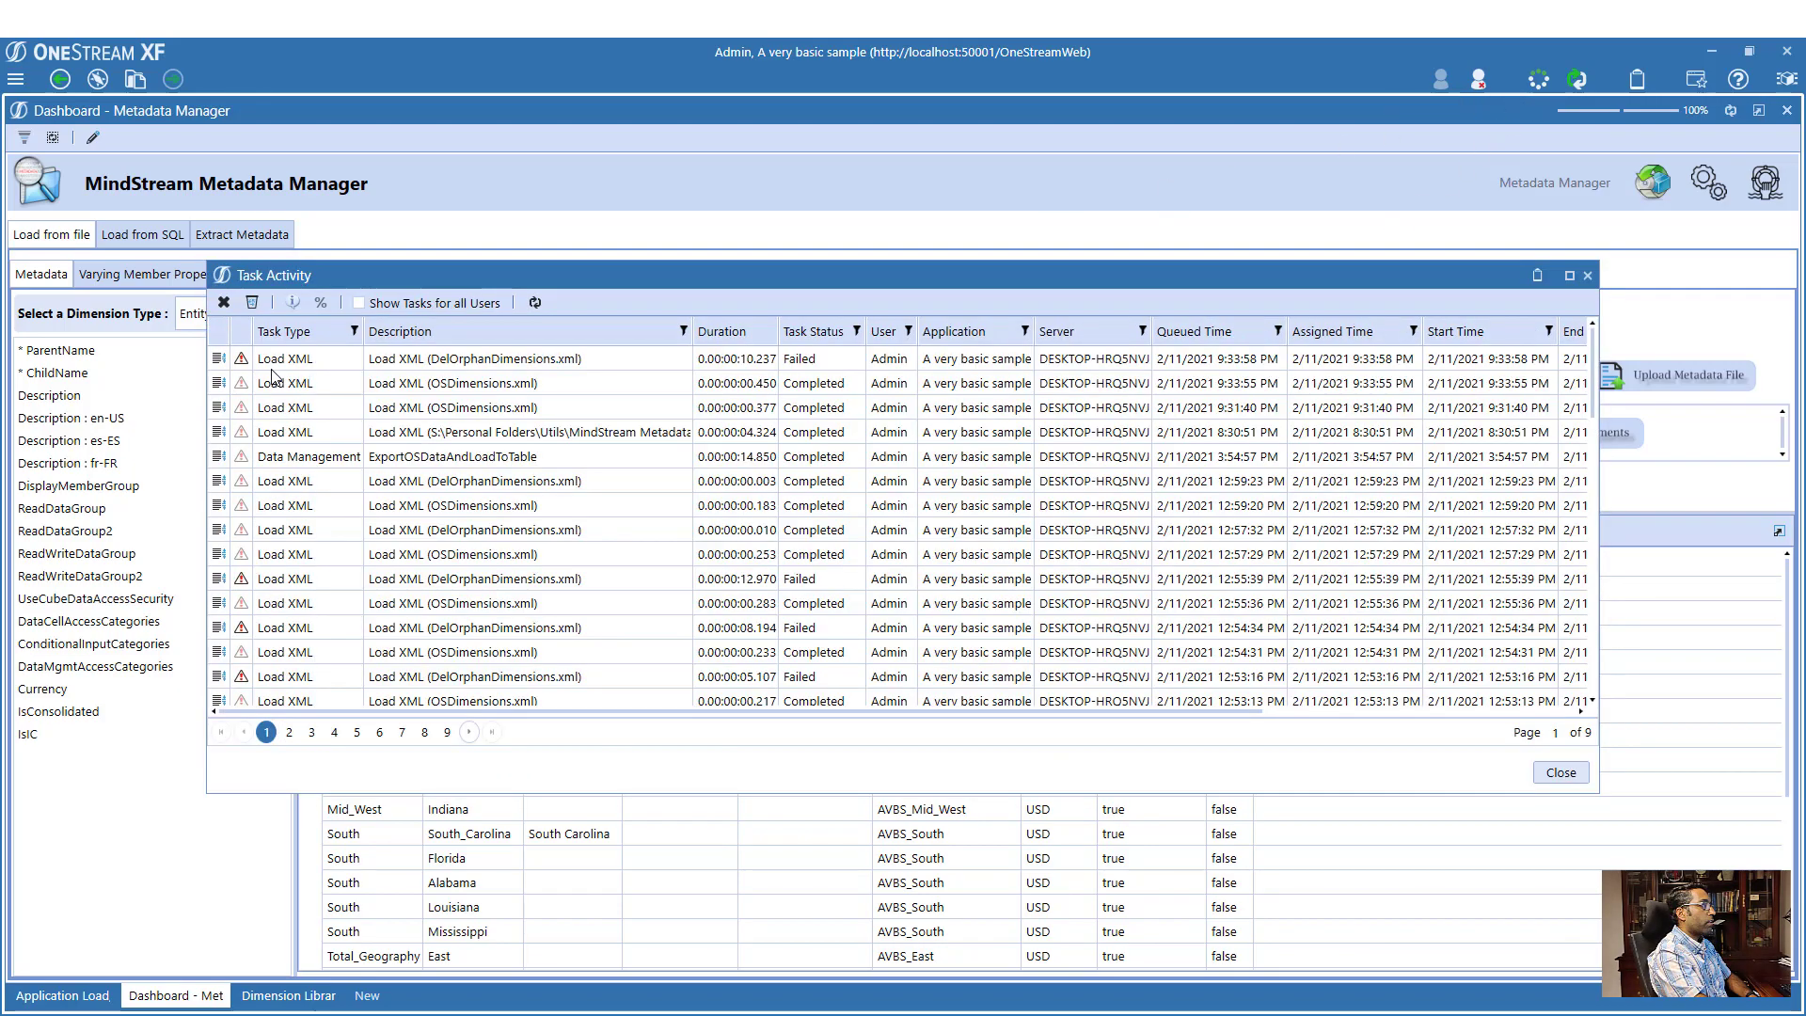
{"action": "left_click", "coordinate": [242, 359]}
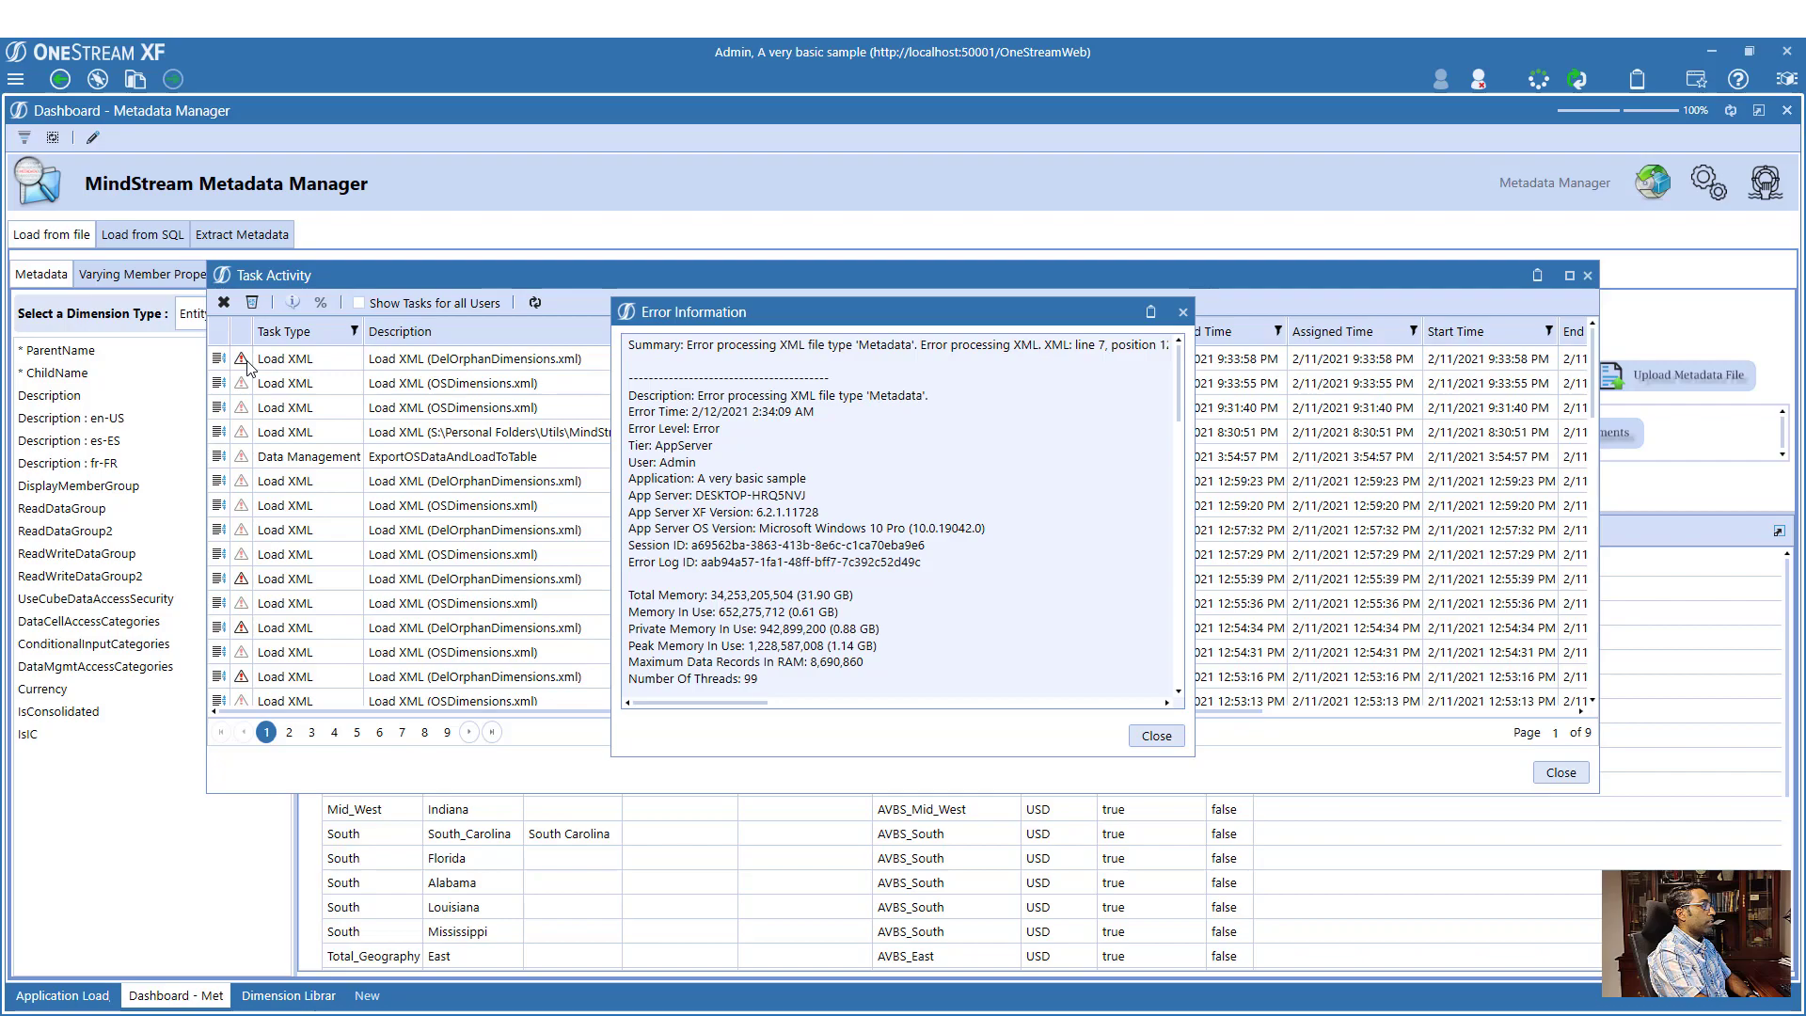
{"action": "left_click_drag", "start_coordinate": [724, 704], "coordinate": [872, 714]}
{"action": "left_click_drag", "start_coordinate": [858, 346], "coordinate": [1214, 355]}
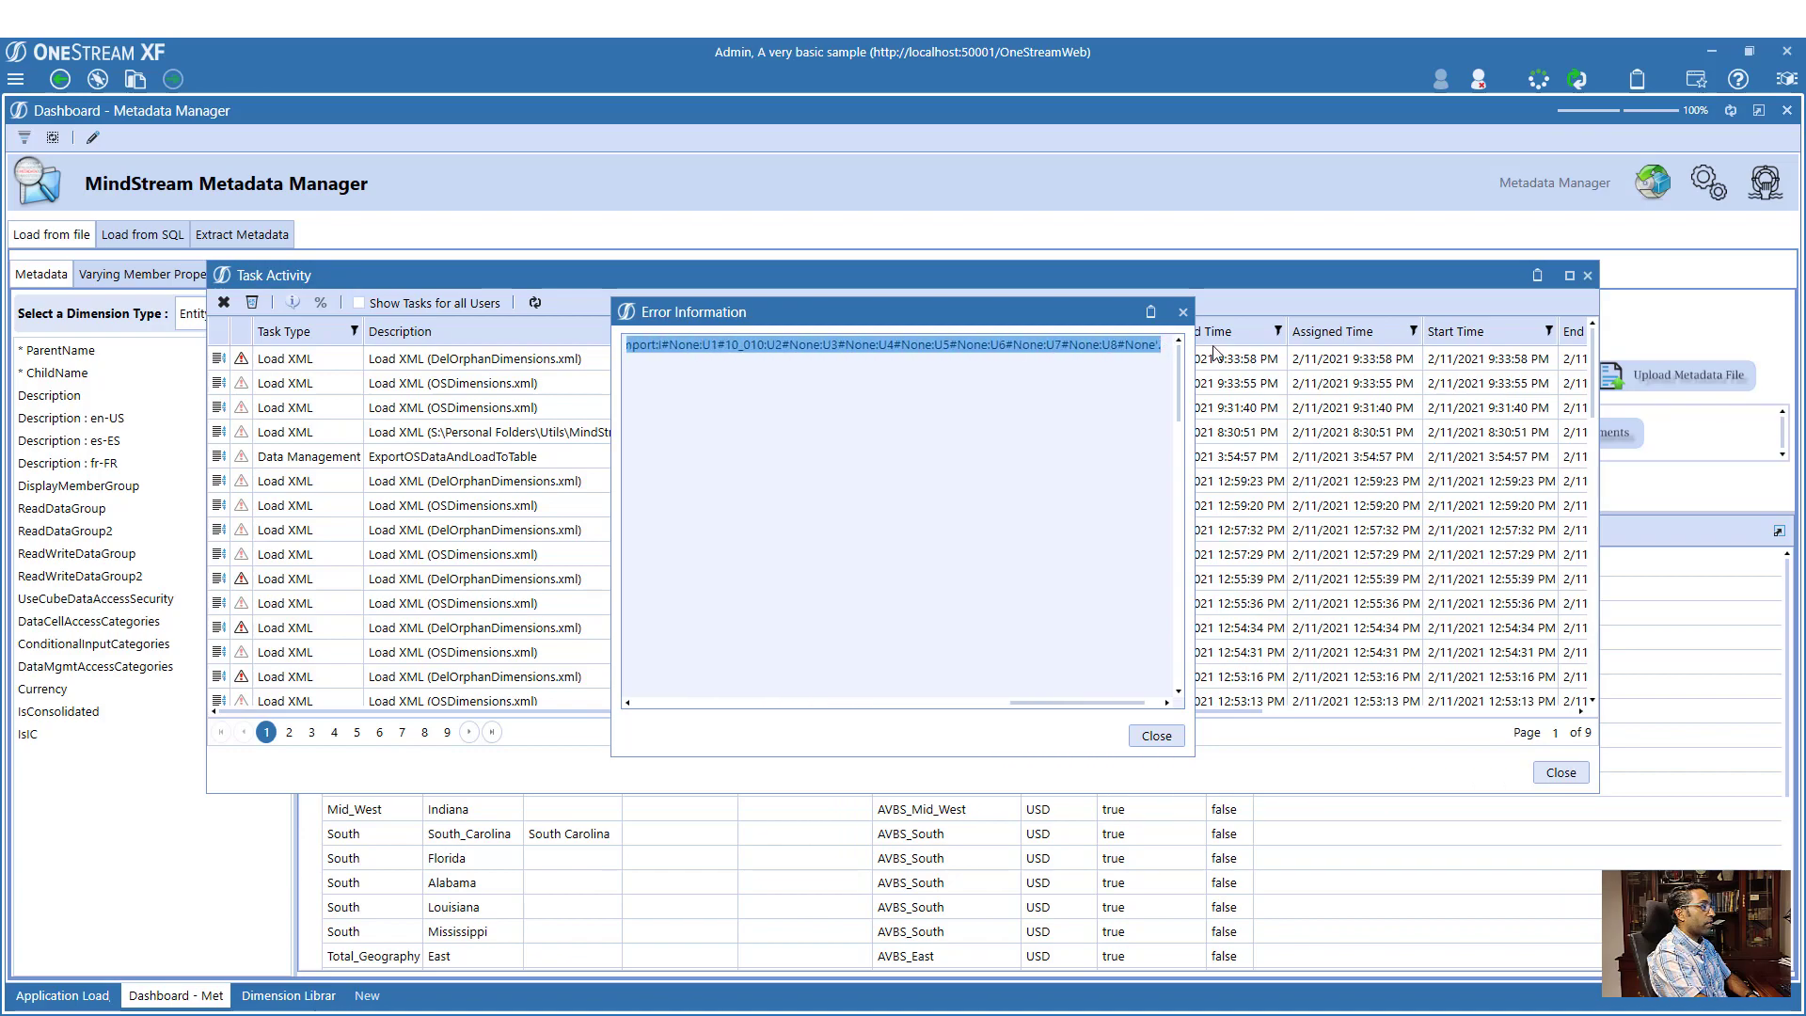
{"action": "left_click_drag", "start_coordinate": [1062, 703], "coordinate": [934, 710]}
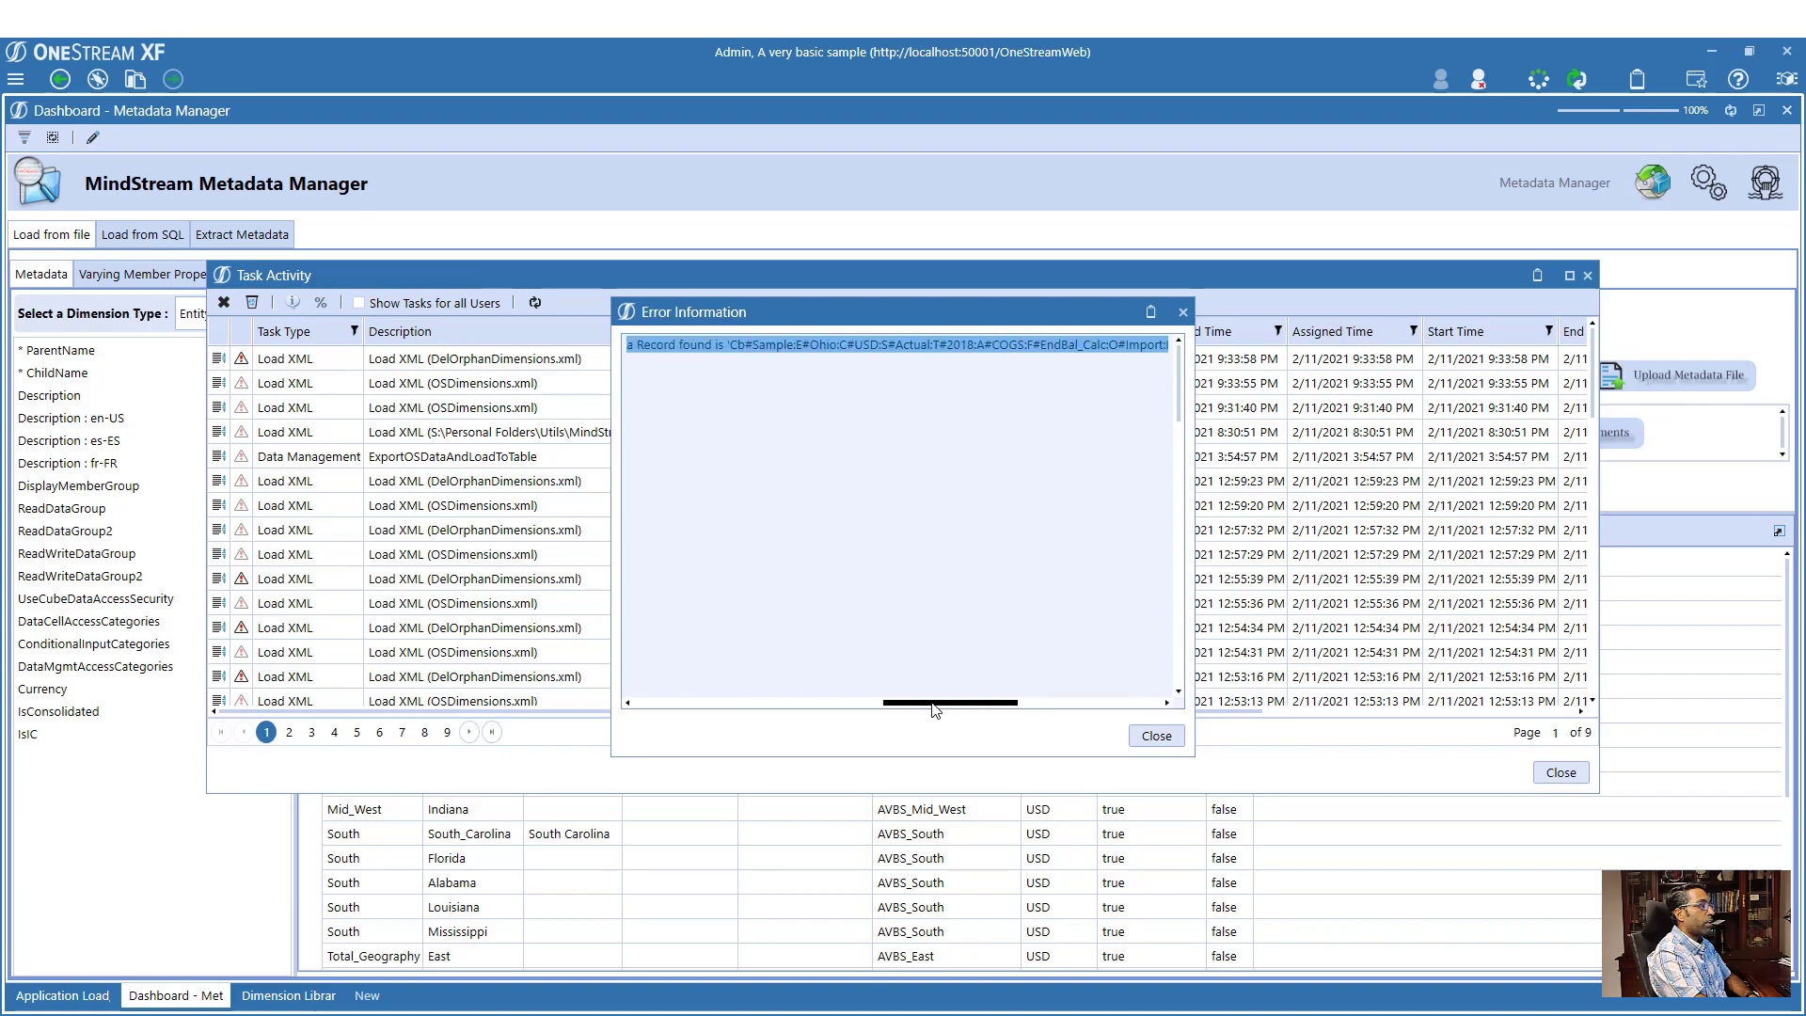
{"action": "left_click", "coordinate": [1156, 736]}
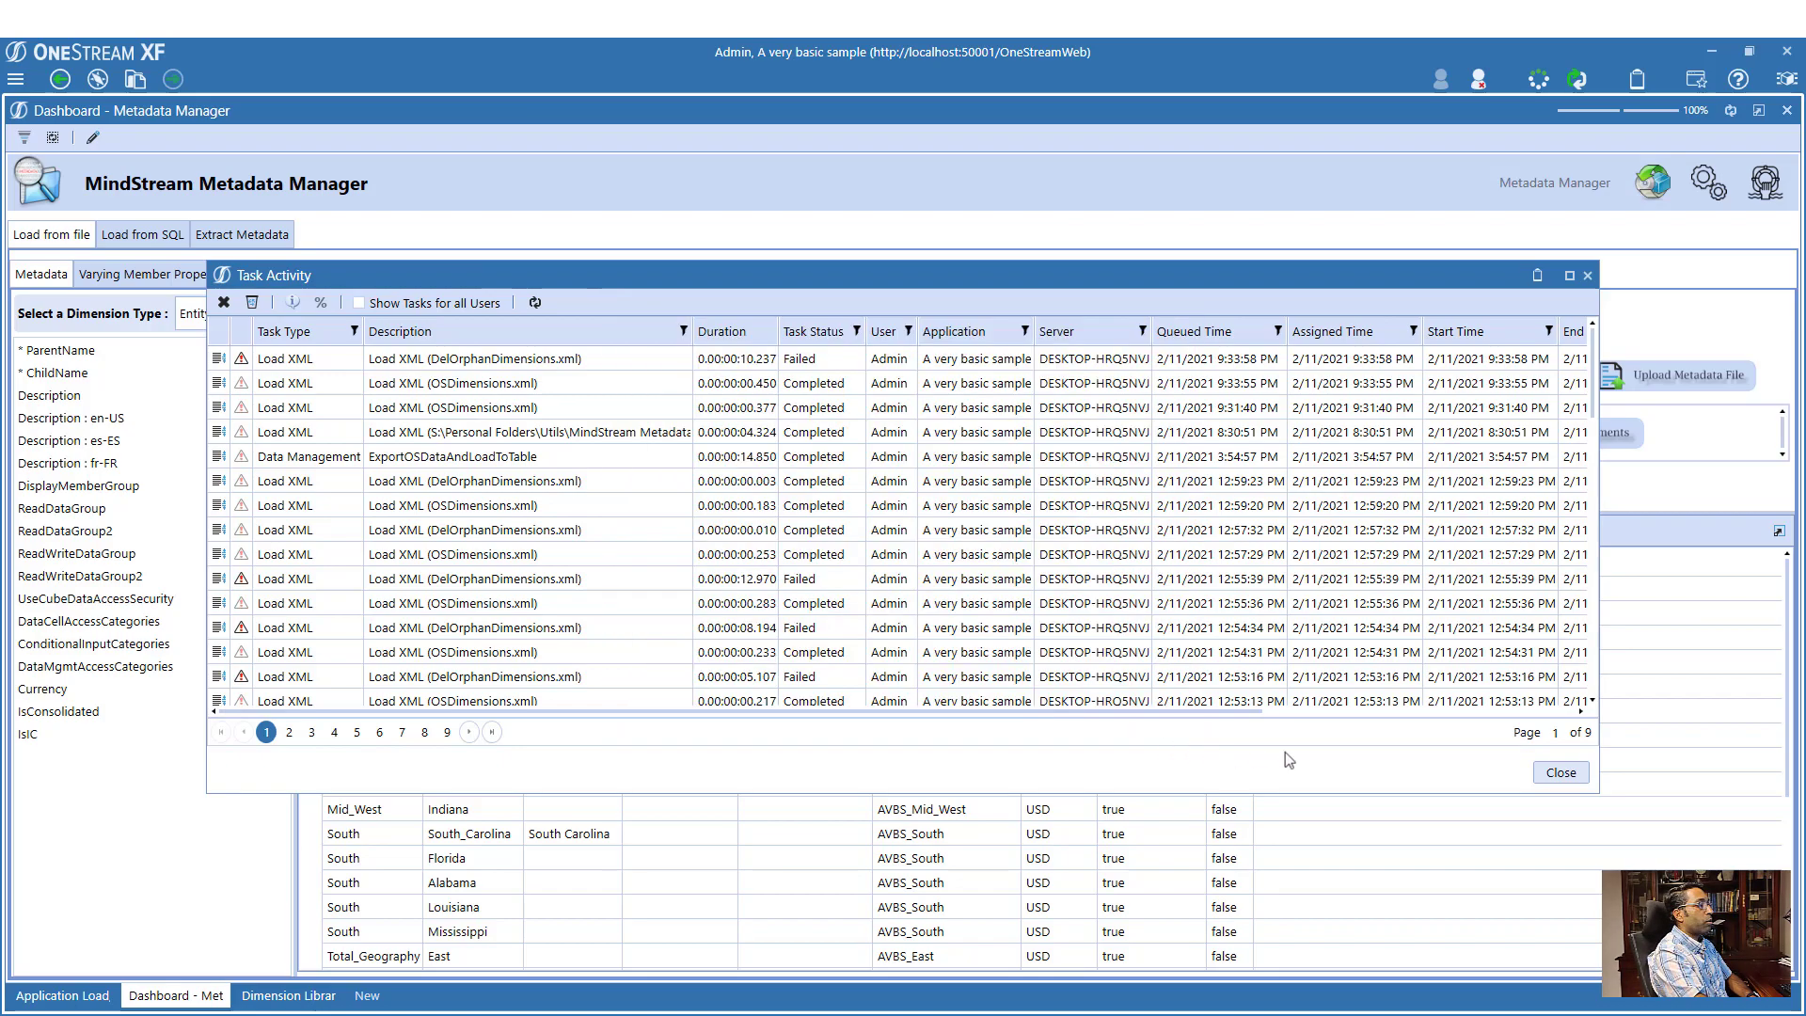
{"action": "left_click", "coordinate": [1561, 772]}
- Reload the Geography dimension in the Dimension Library and inspect its hierarchy and Orphans folder for the Ohio member
{"action": "left_click", "coordinate": [288, 995]}
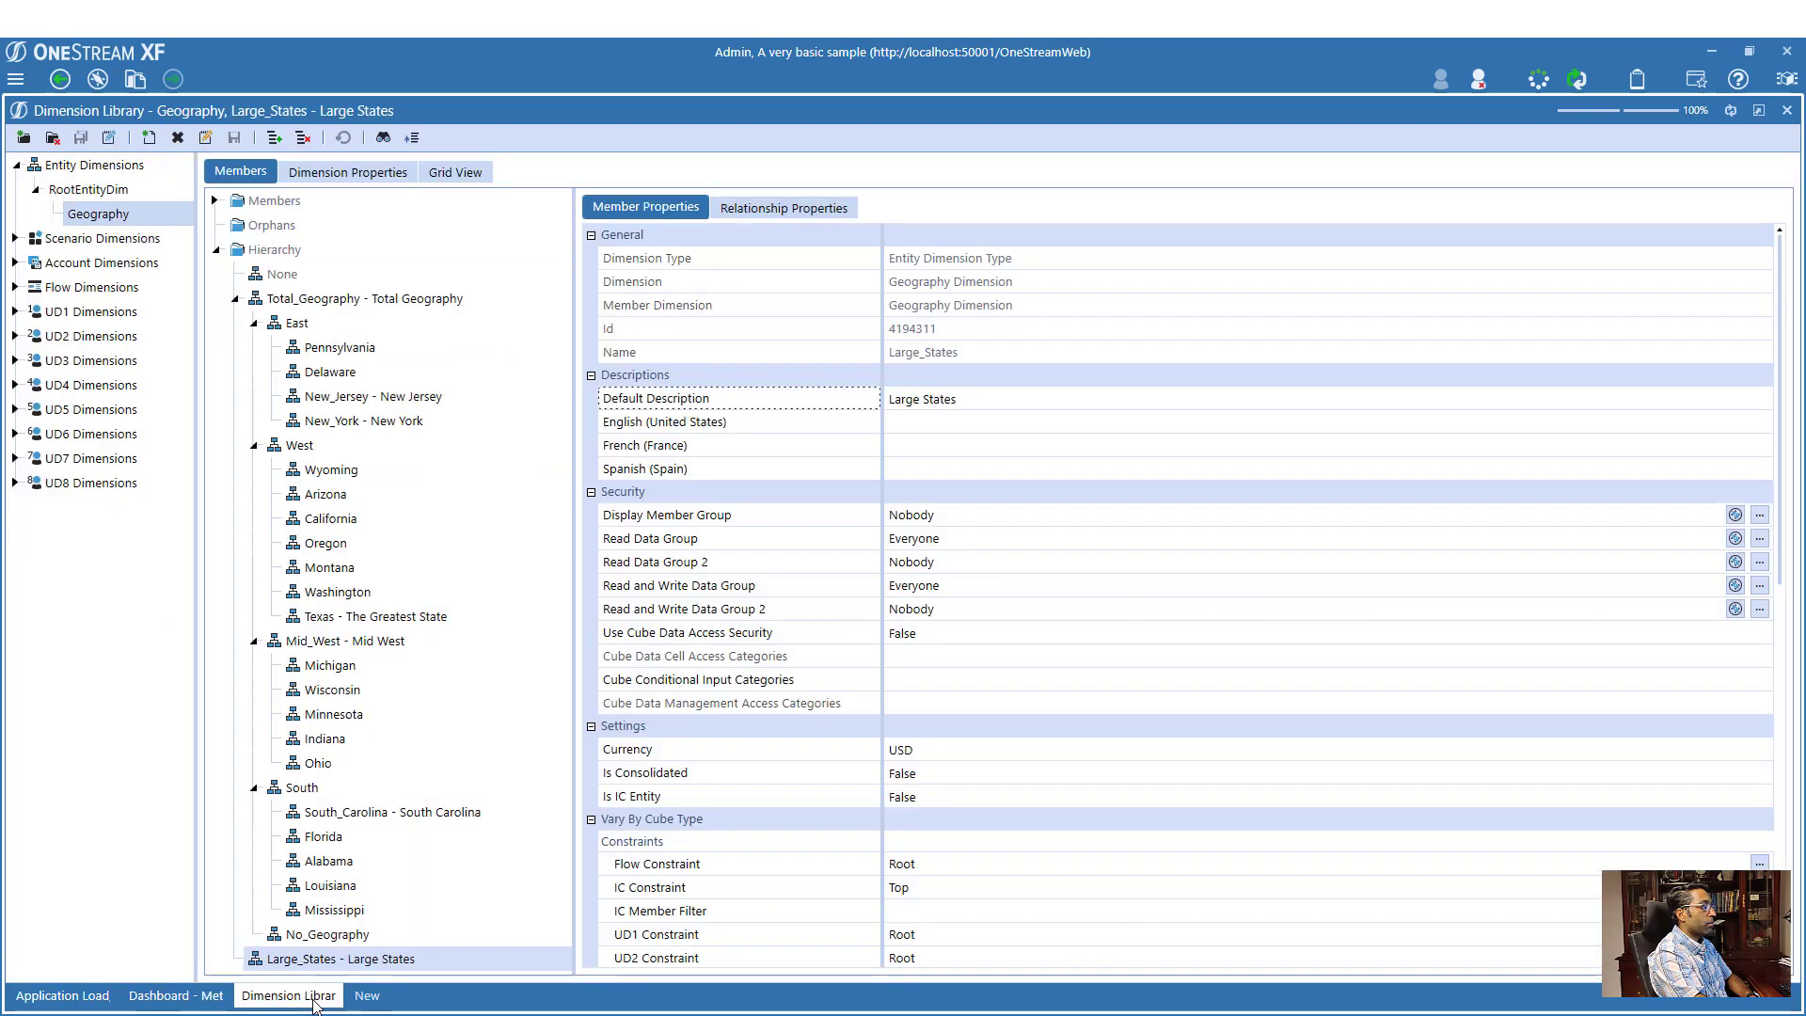
{"action": "left_click", "coordinate": [105, 189]}
{"action": "left_click", "coordinate": [123, 216]}
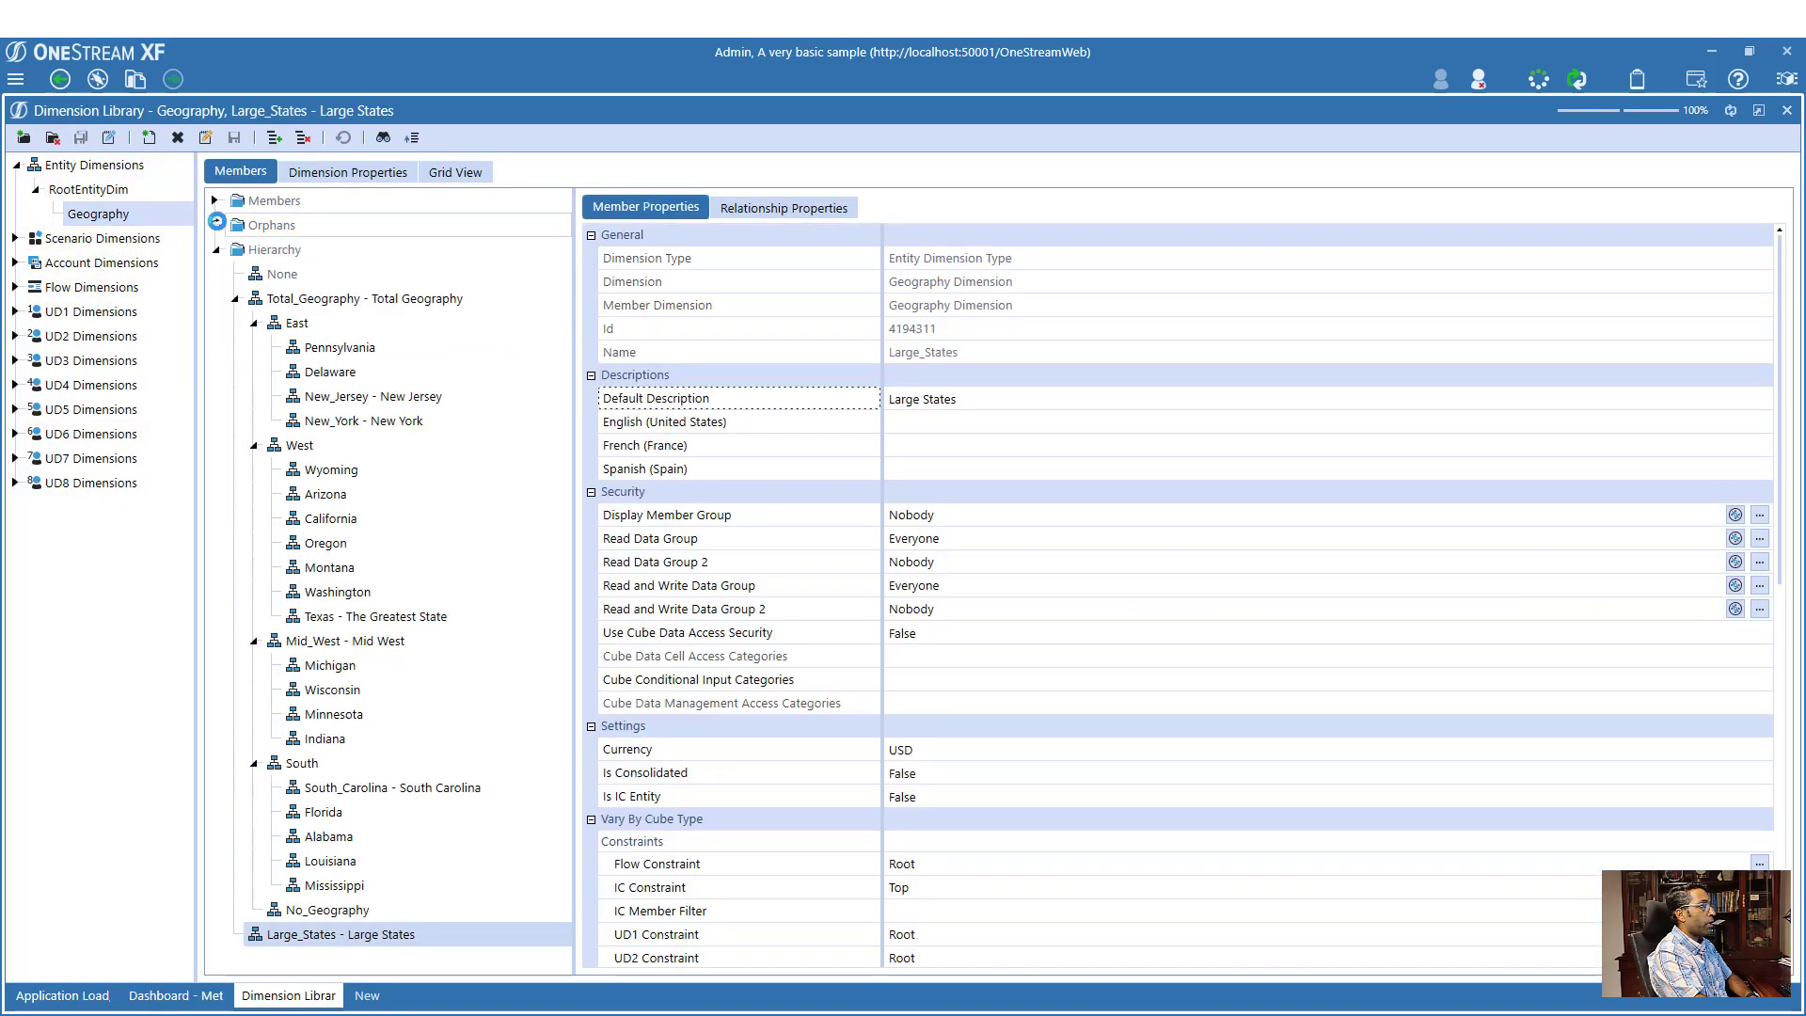
{"action": "left_click", "coordinate": [216, 224]}
{"action": "left_click", "coordinate": [353, 668]}
{"action": "left_click", "coordinate": [502, 764]}
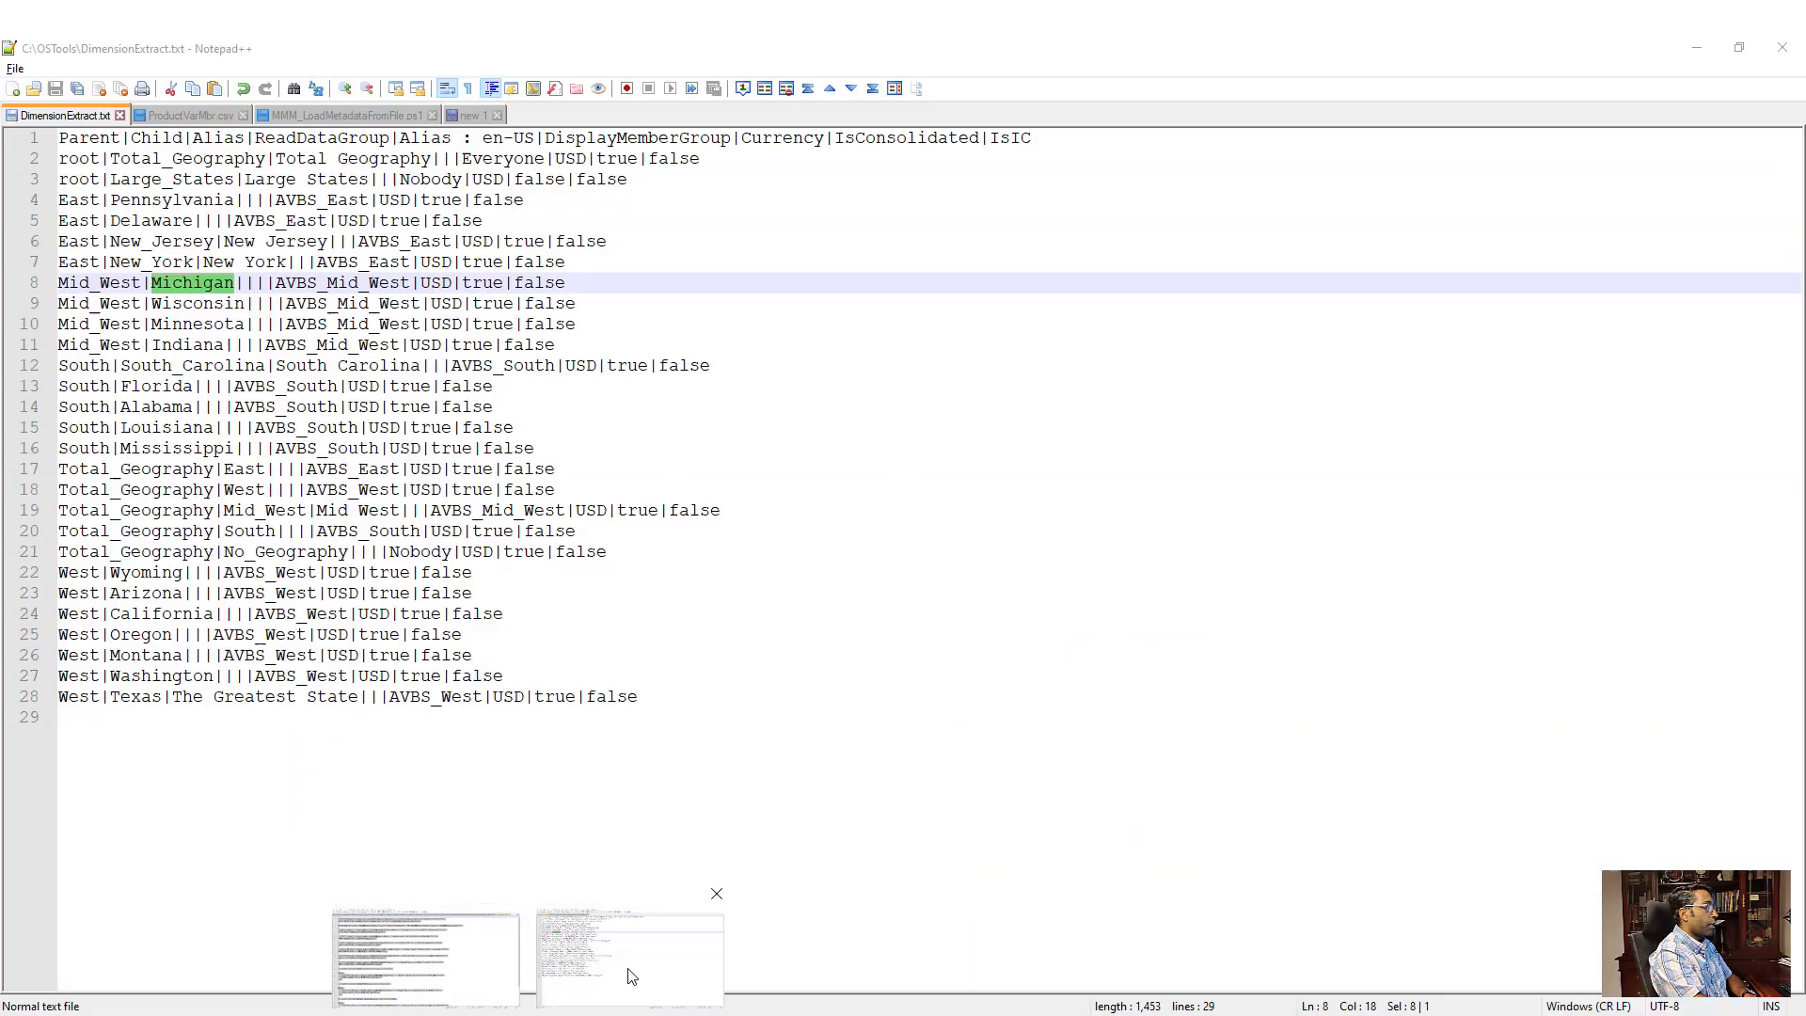
- In DimensionExtract.txt in Notepad++, restore the Mid_West|Ohio row, delete the Total_Geography|No_Geography row and save the file
{"action": "left_click", "coordinate": [630, 976]}
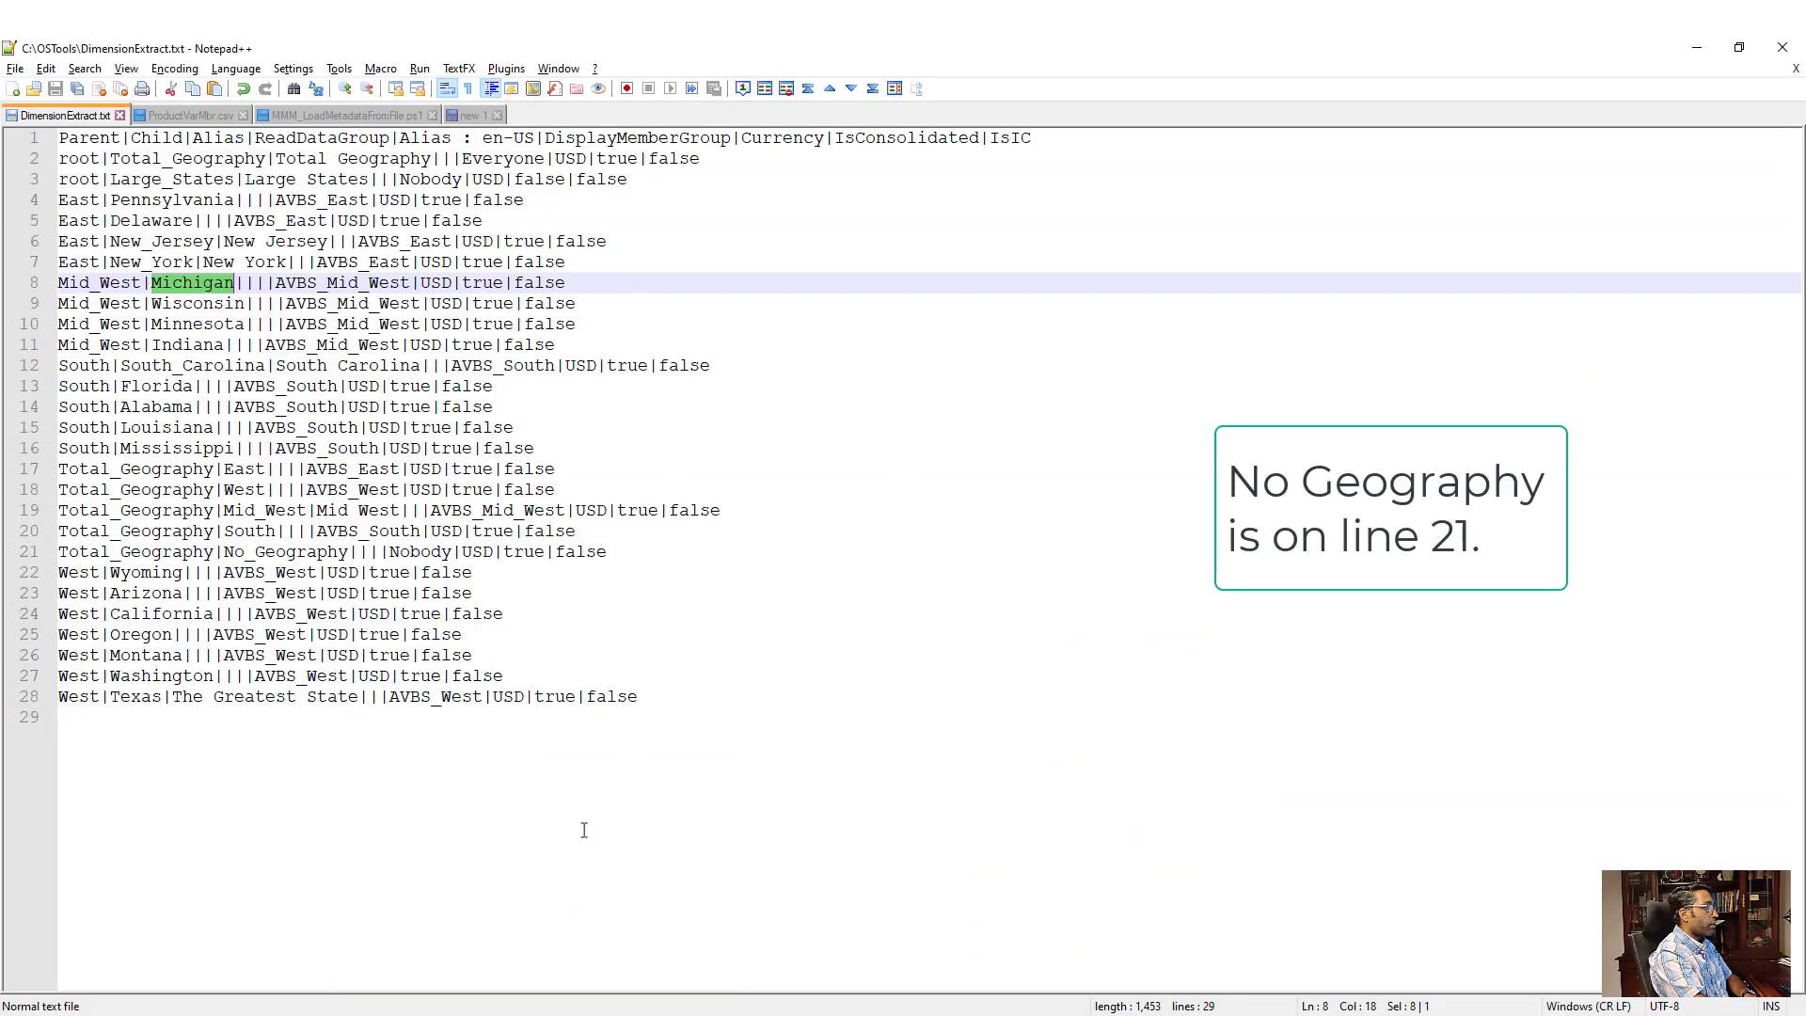
{"action": "left_click", "coordinate": [475, 532]}
{"action": "left_click", "coordinate": [371, 552]}
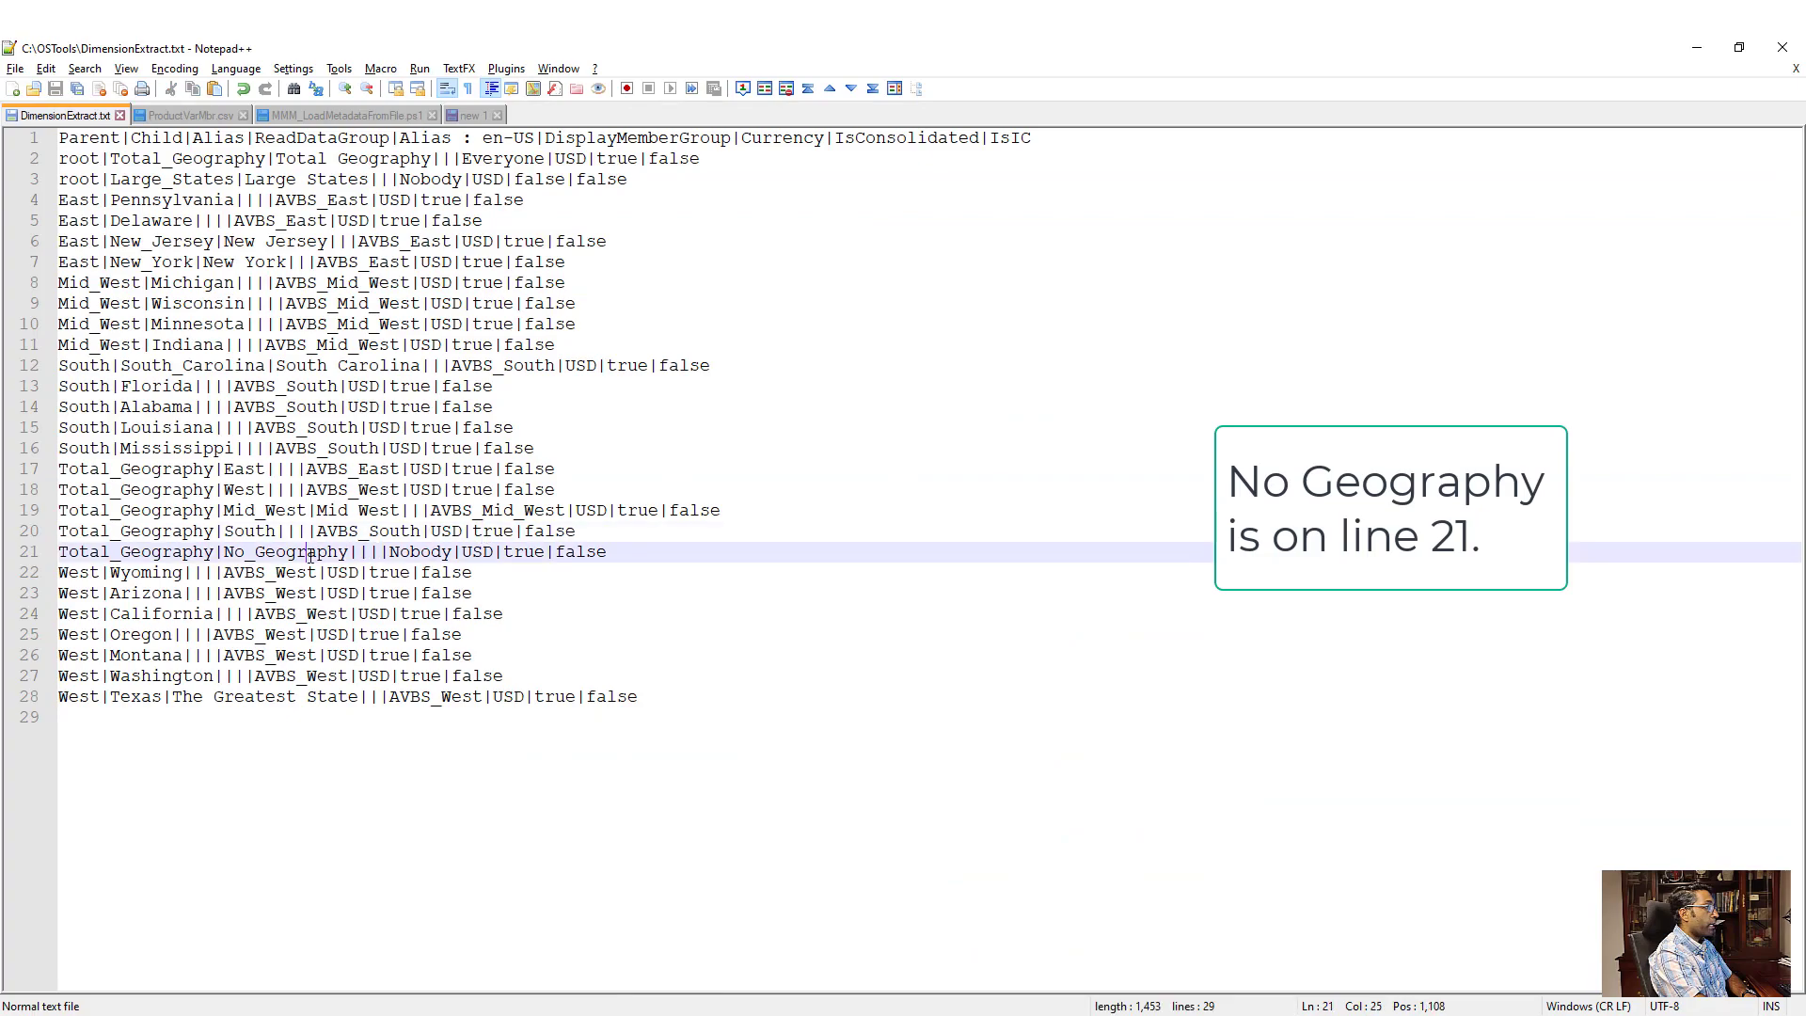
{"action": "key", "text": "ctrl+z"}
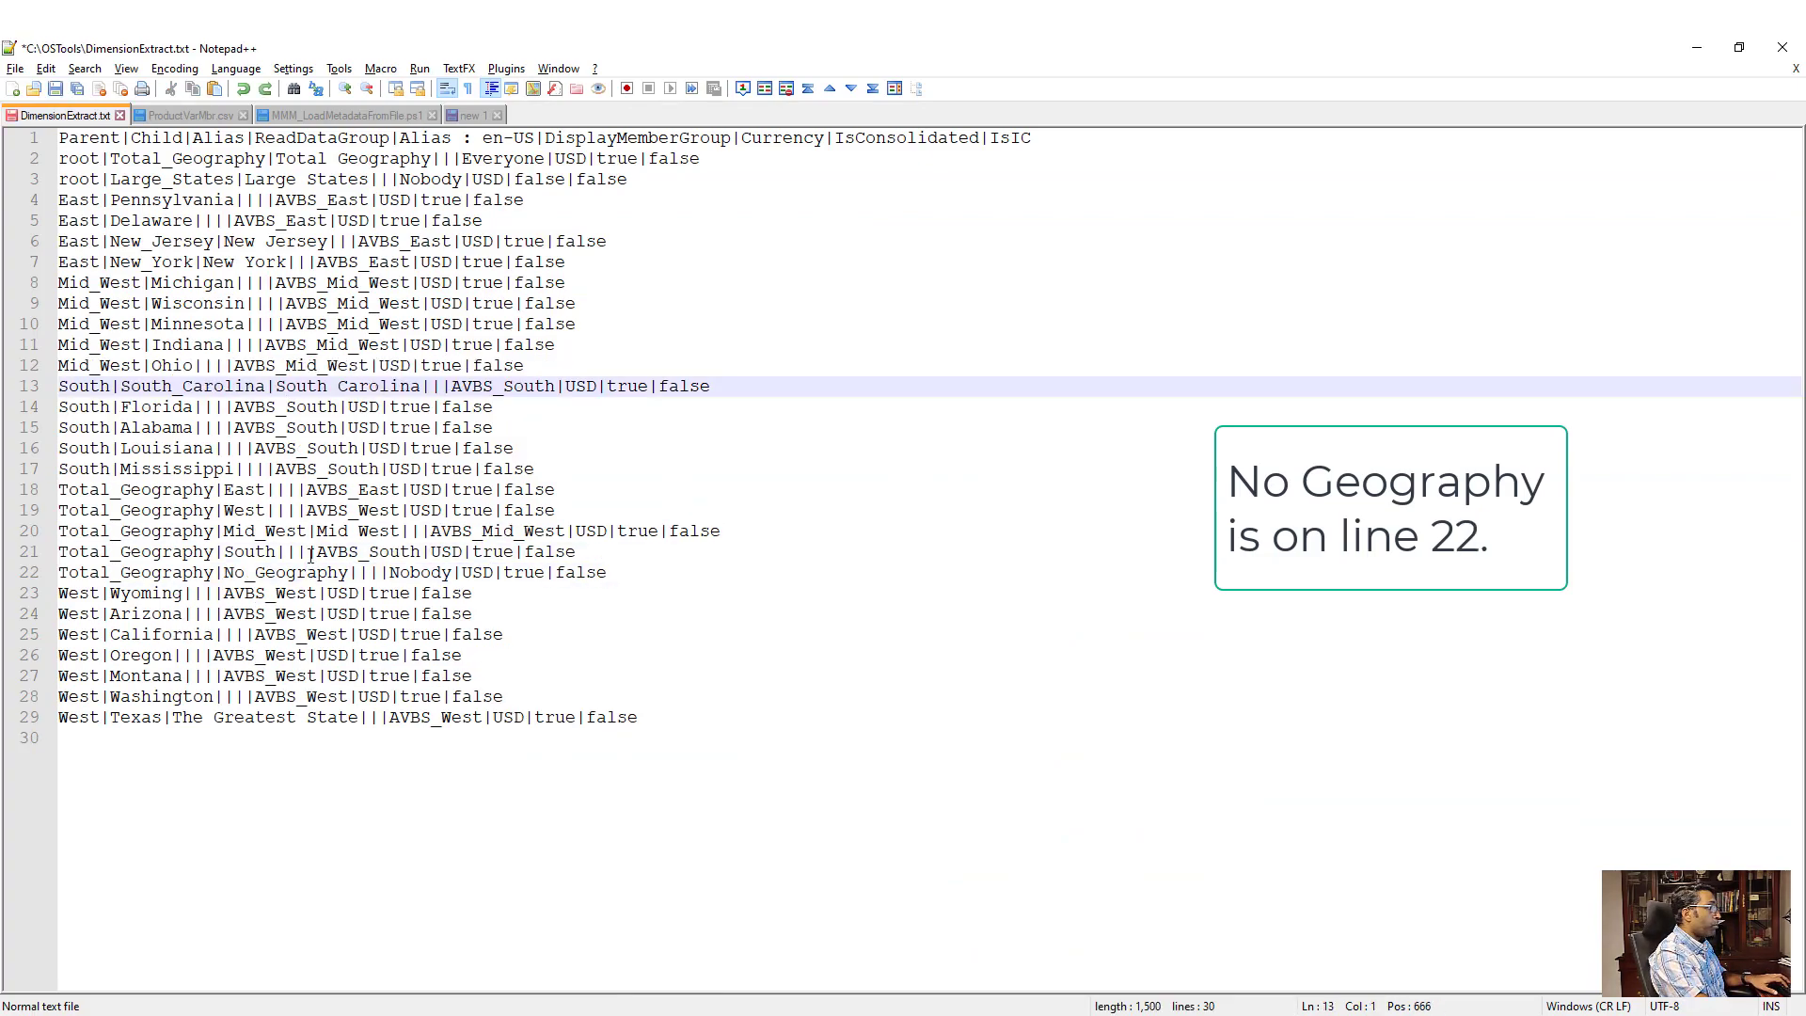
{"action": "left_click", "coordinate": [244, 572]}
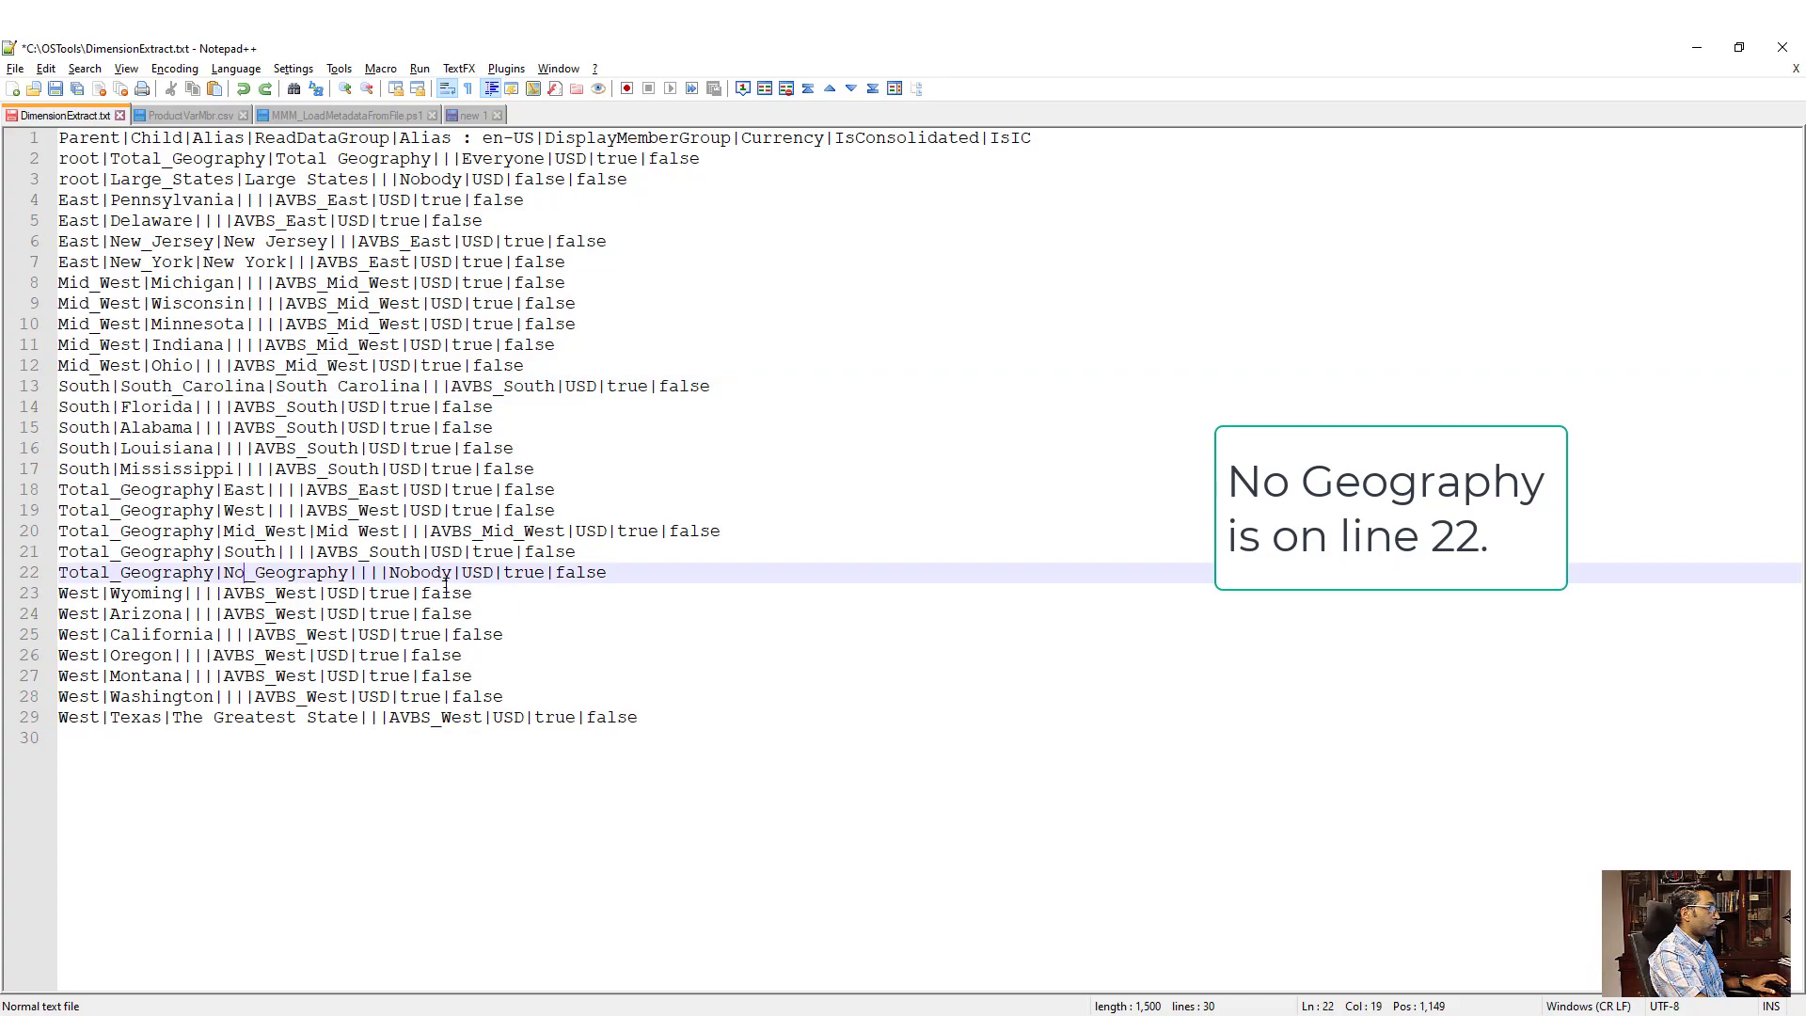
{"action": "key", "text": "ctrl+l"}
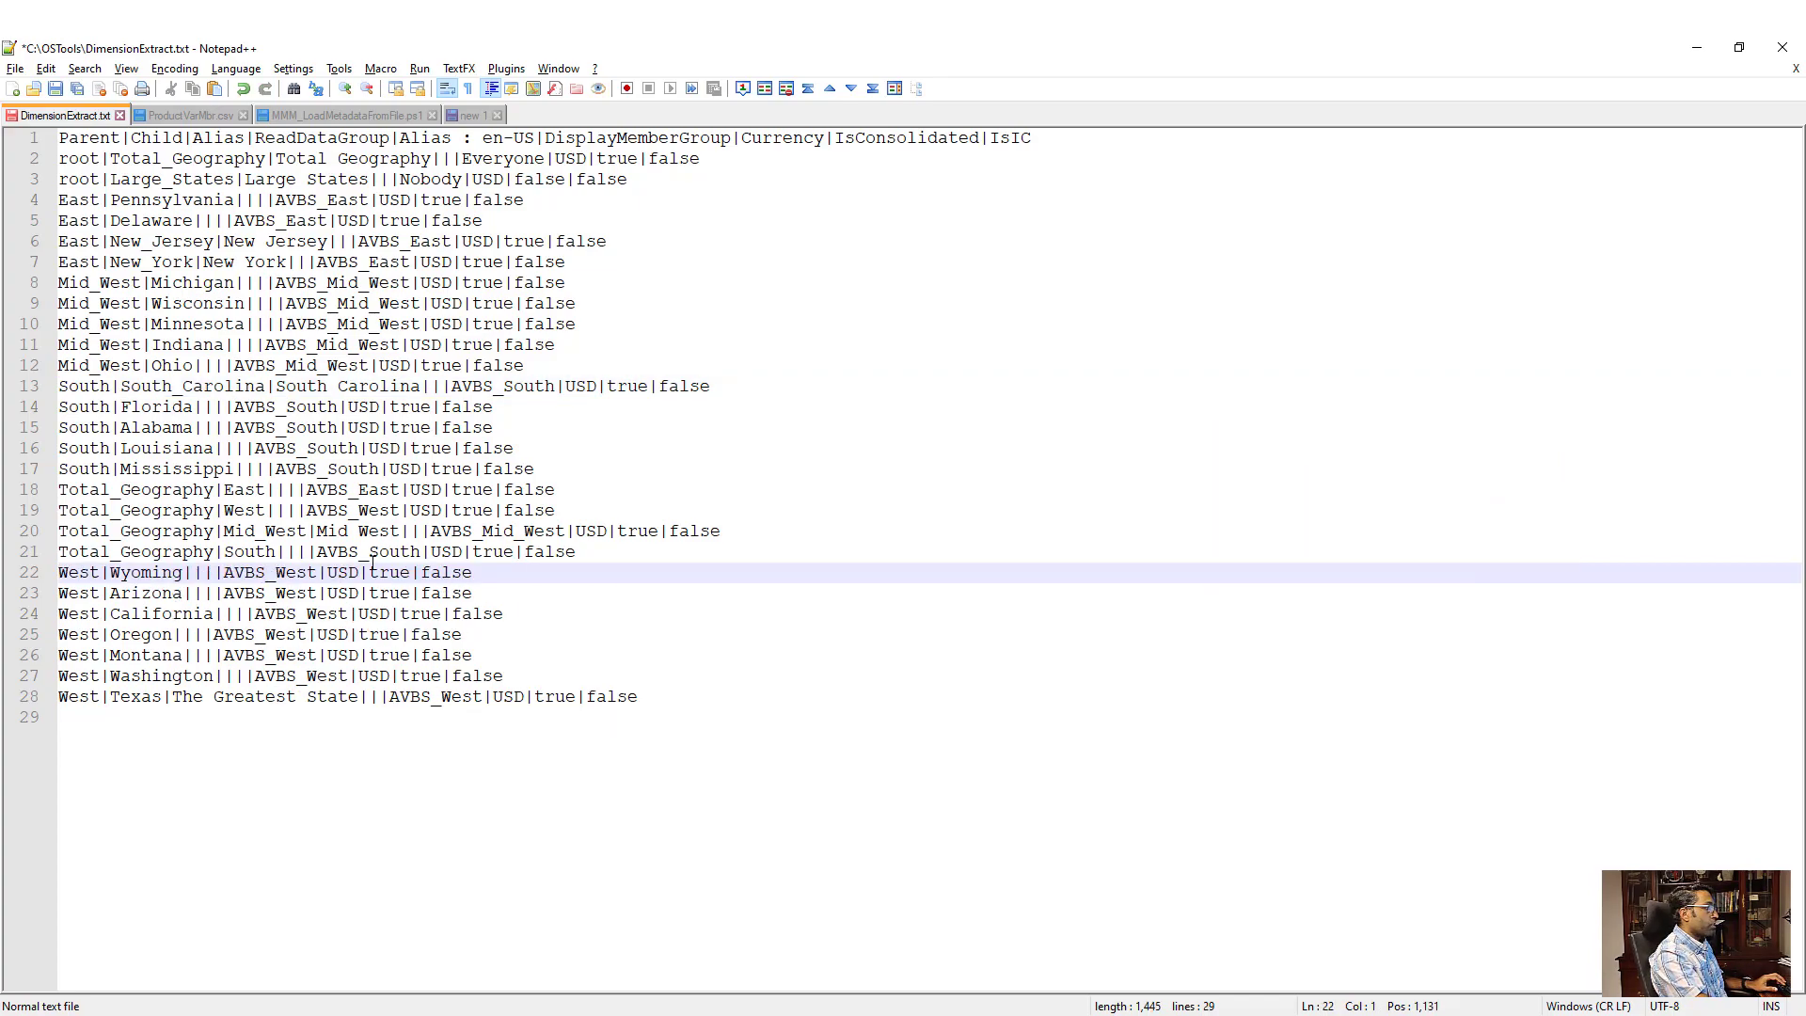
{"action": "key", "text": "ctrl+s"}
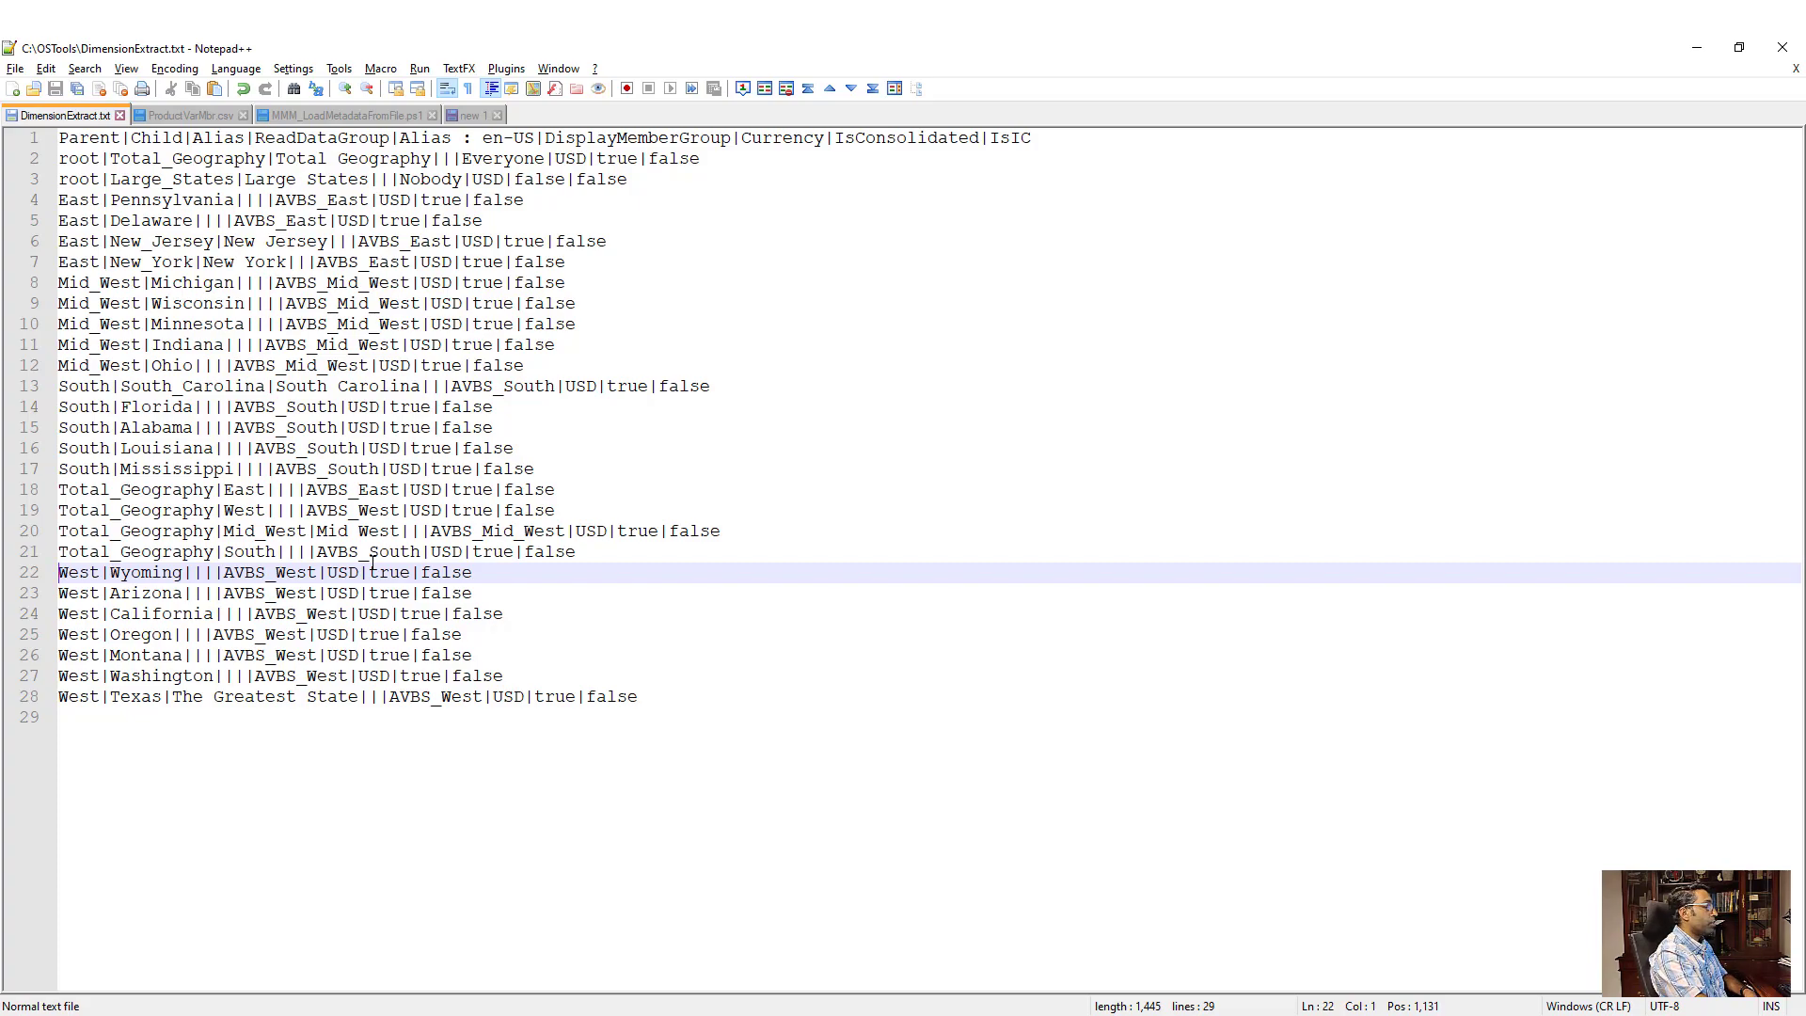
- Switch back to OneStream XF, upload the revised DimensionExtract.txt and acknowledge the upload message
{"action": "key", "text": "alt+Tab"}
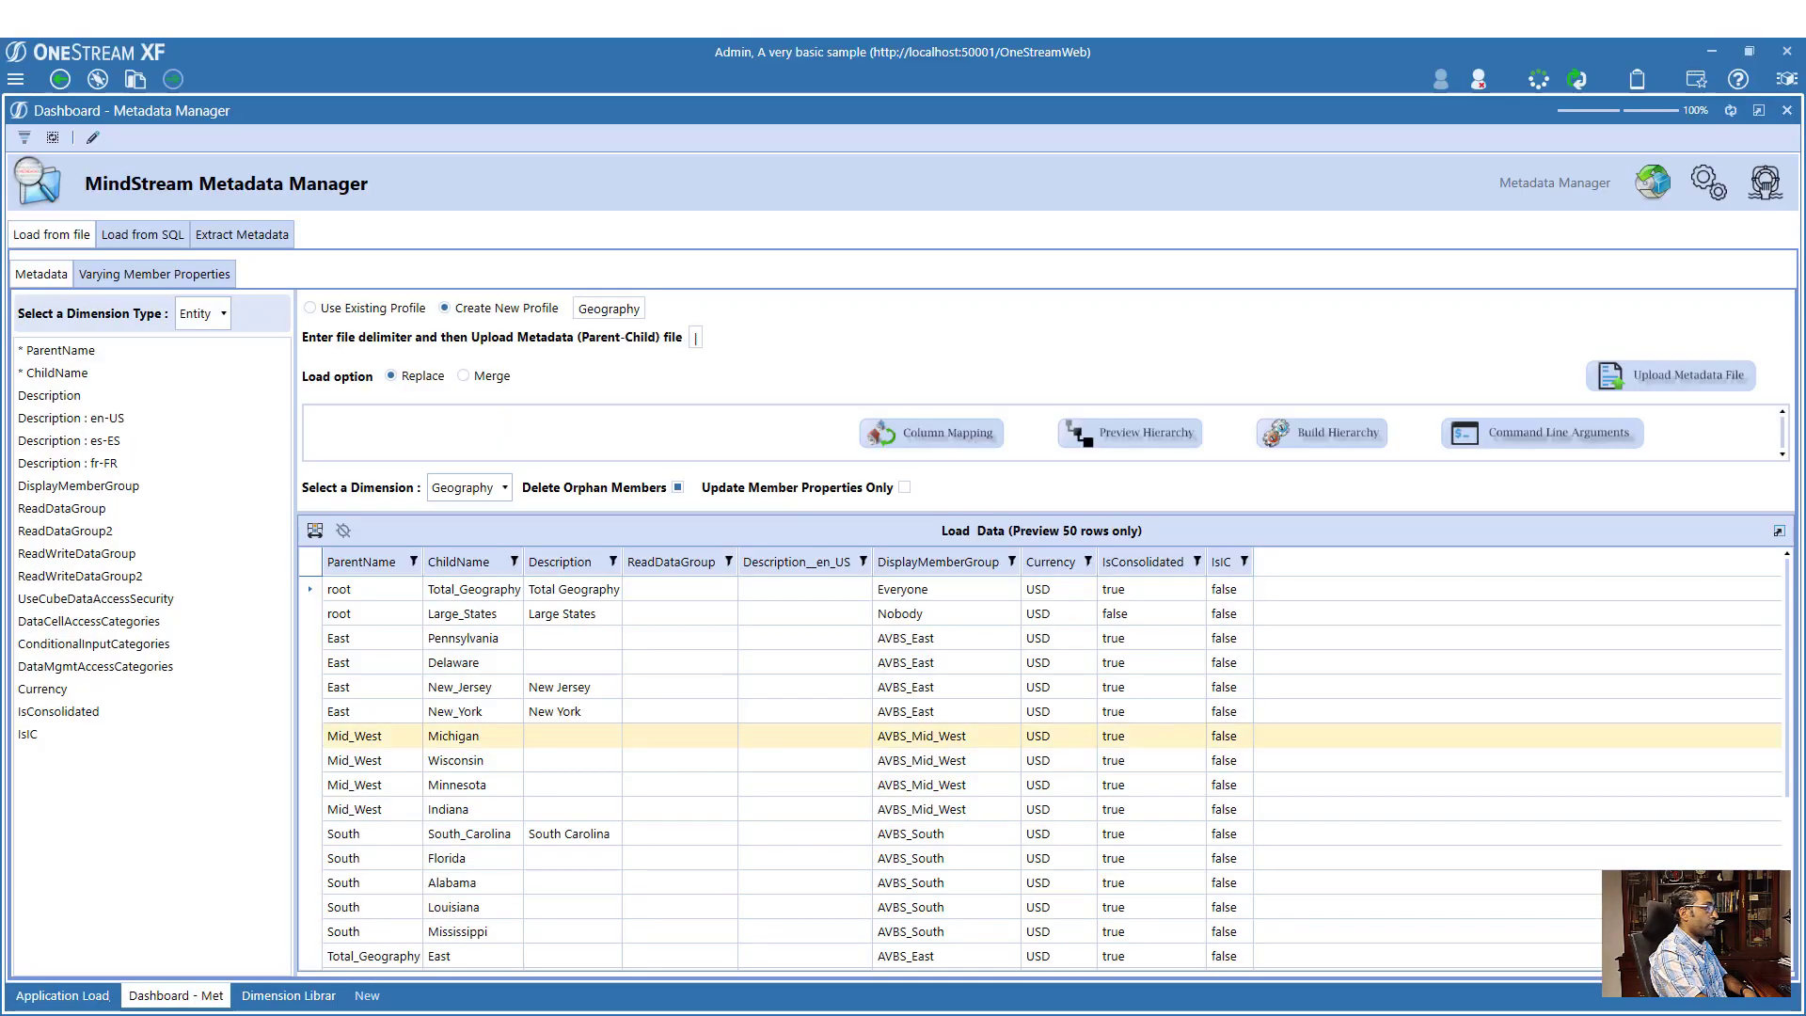
{"action": "left_click", "coordinate": [1707, 375]}
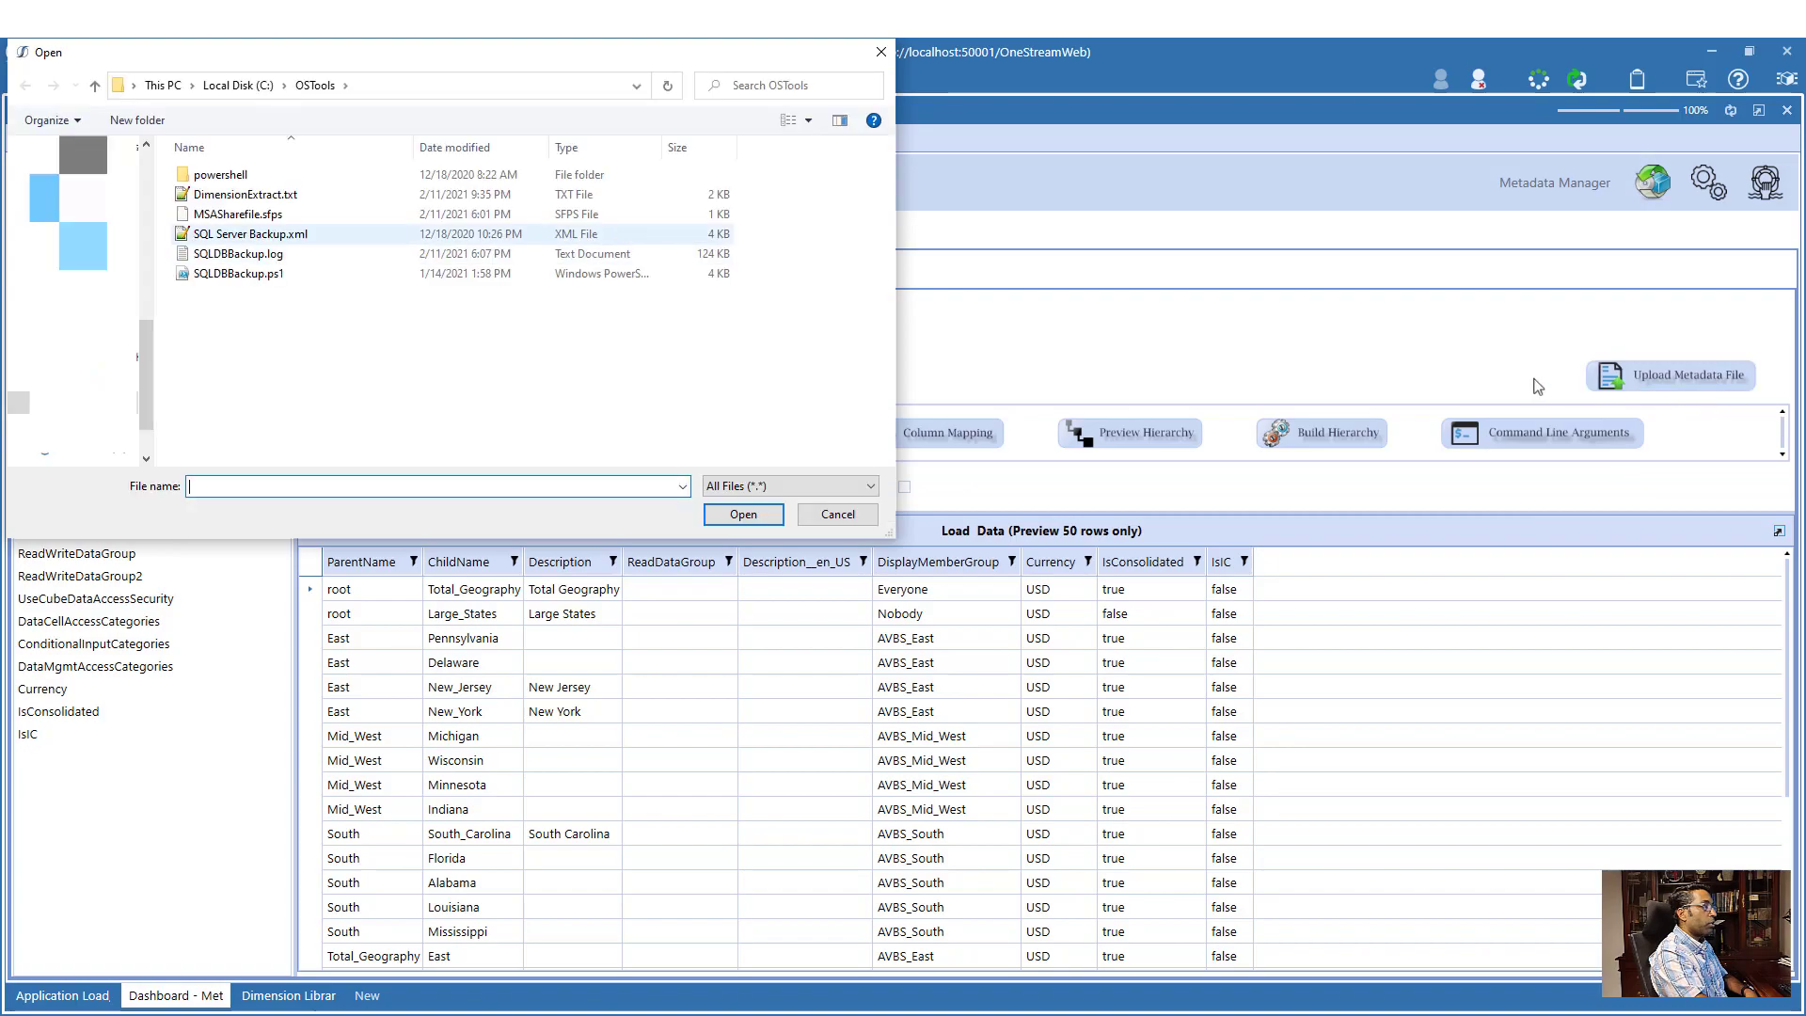
{"action": "double_click", "coordinate": [351, 200]}
{"action": "left_click", "coordinate": [1049, 593]}
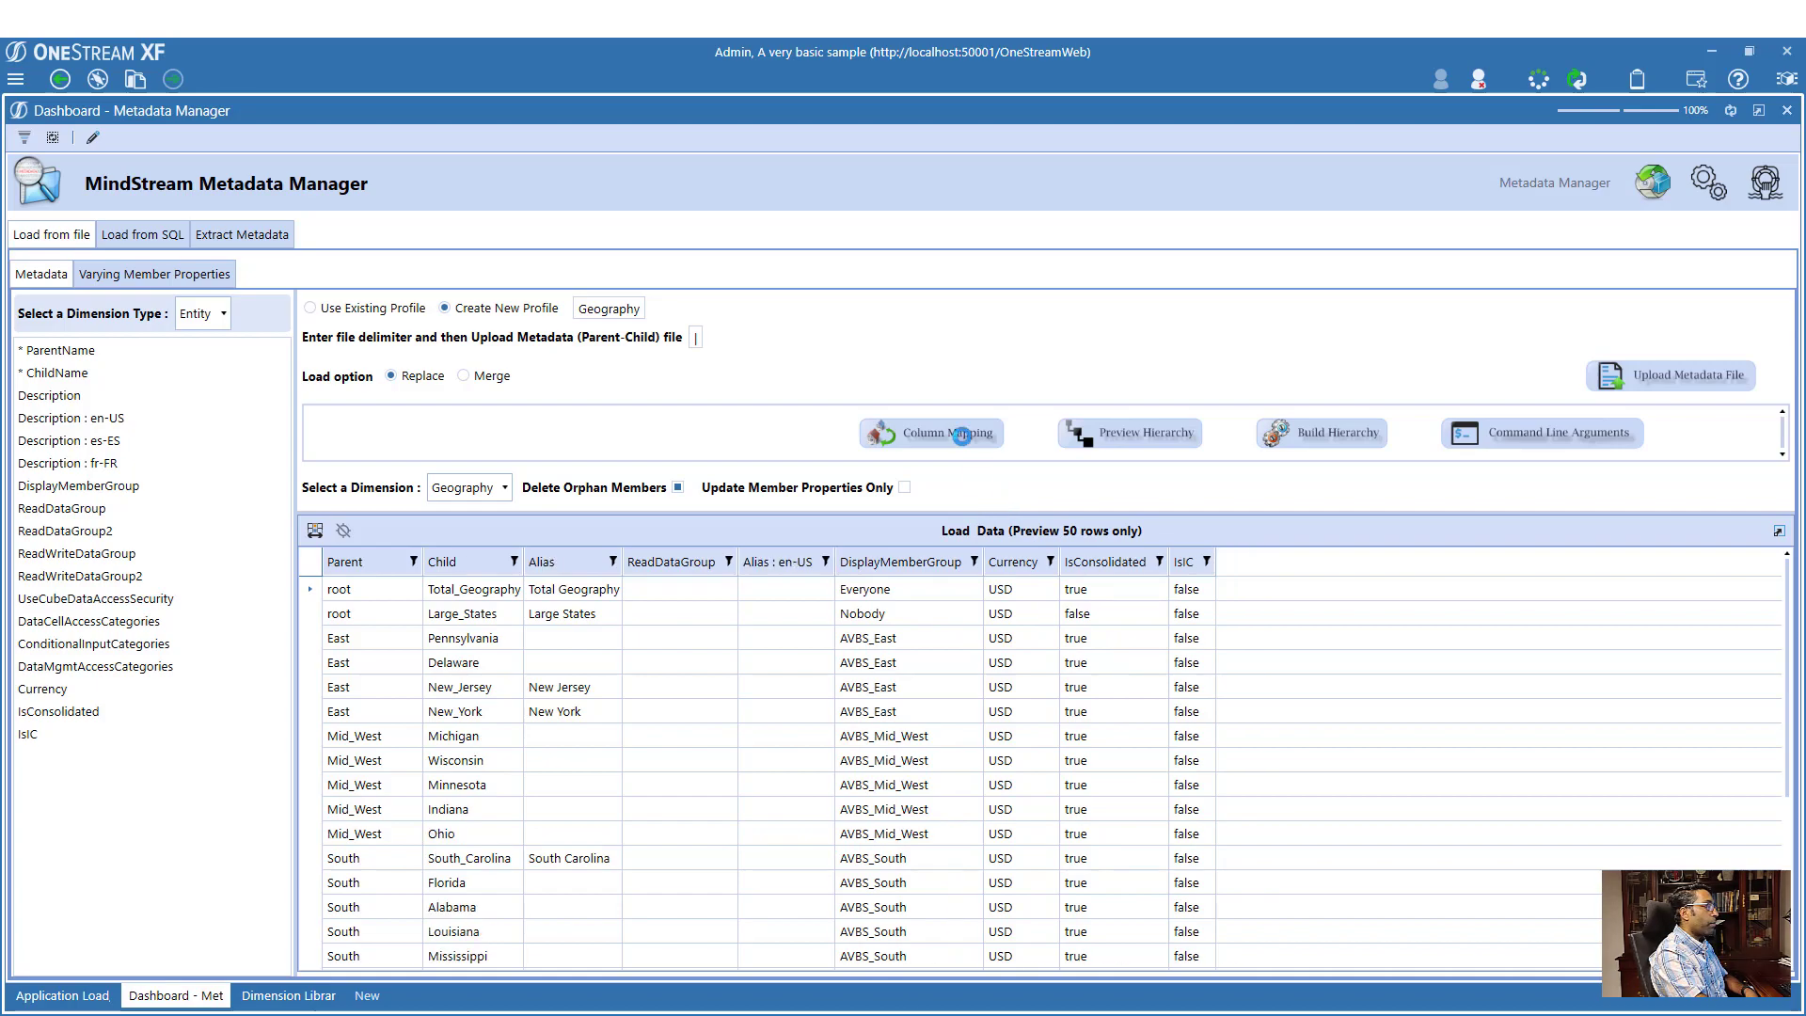
- Update the column mapping and build the Geography hierarchy from the revised file, acknowledging both messages
{"action": "left_click", "coordinate": [962, 434]}
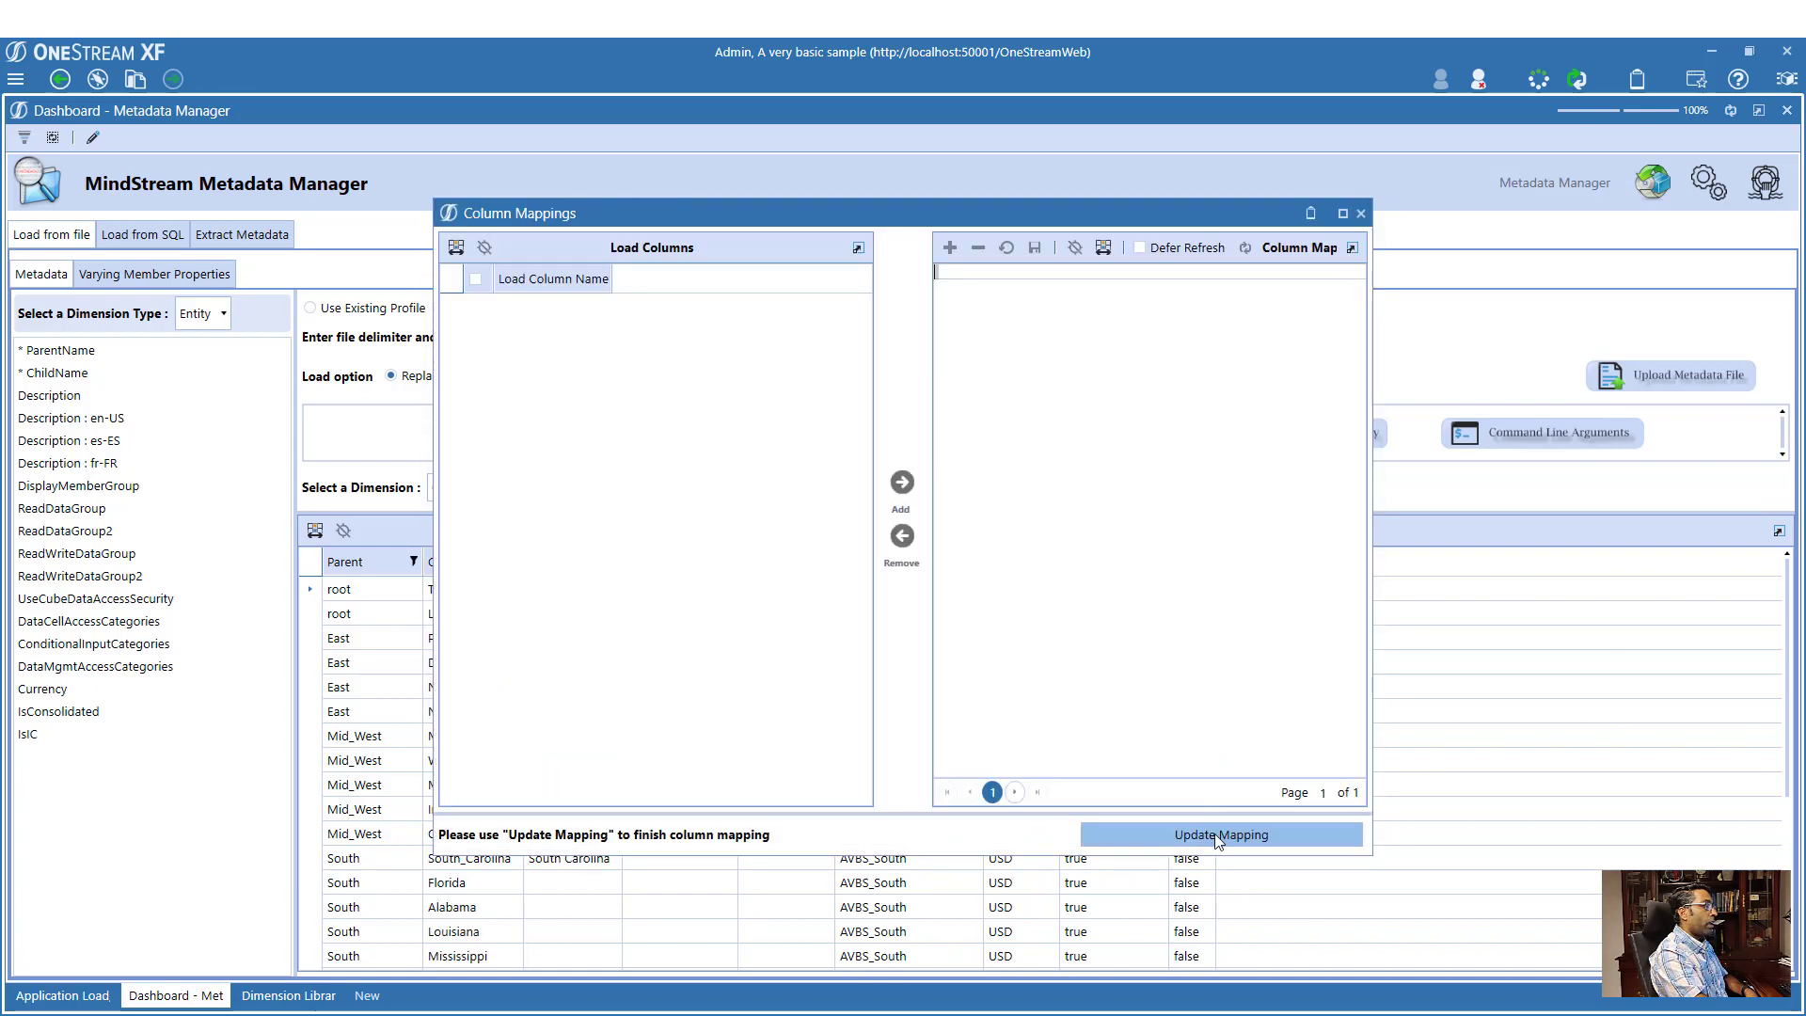
{"action": "left_click", "coordinate": [1219, 837]}
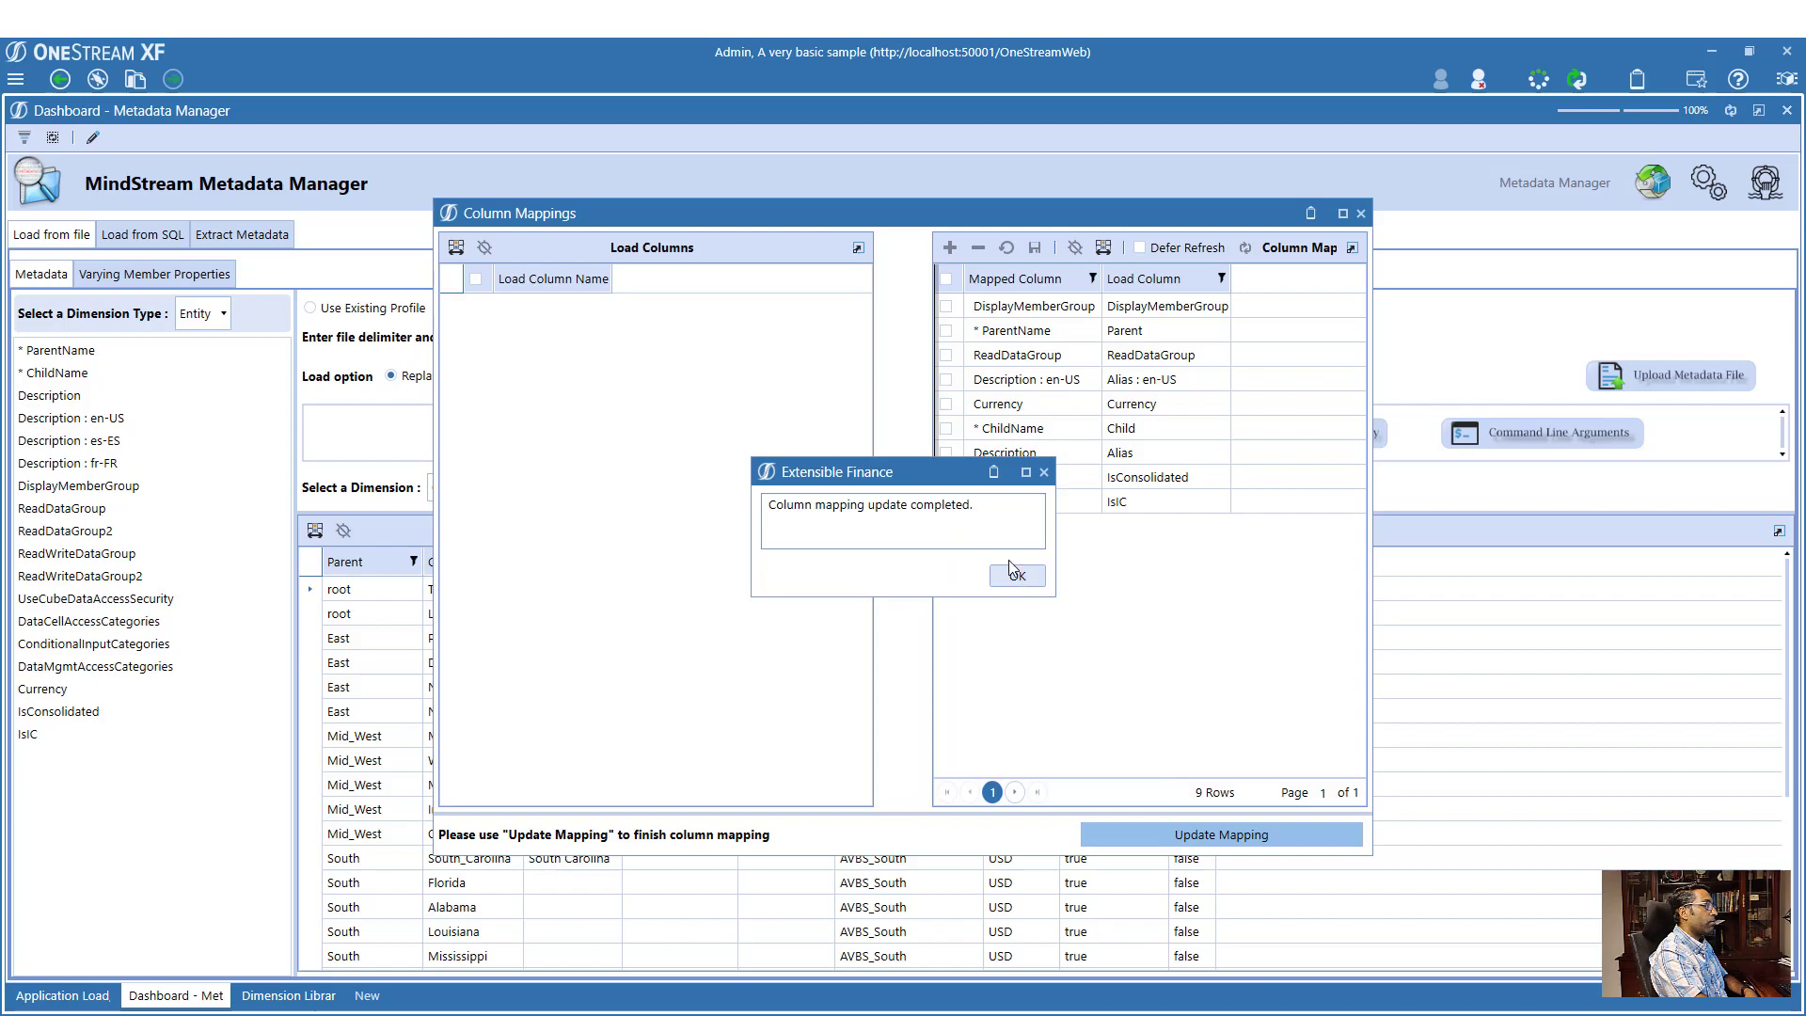
{"action": "left_click", "coordinate": [1013, 575]}
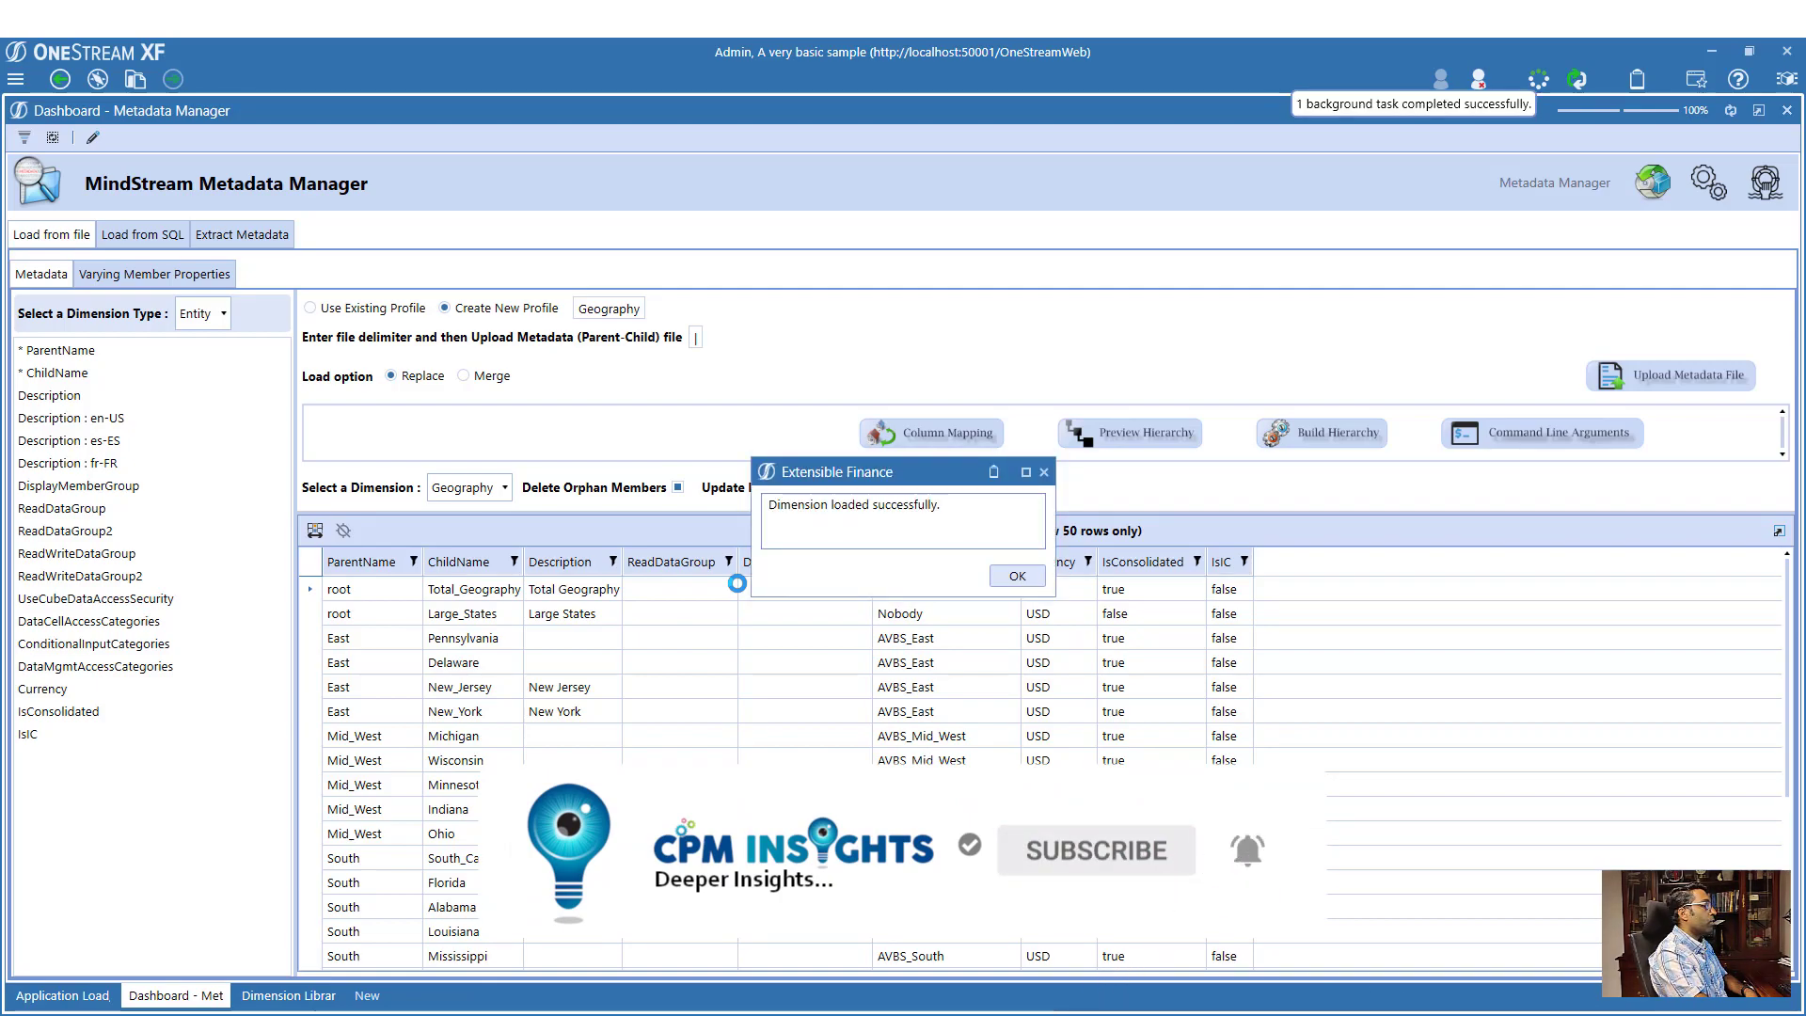
{"action": "left_click", "coordinate": [1017, 575]}
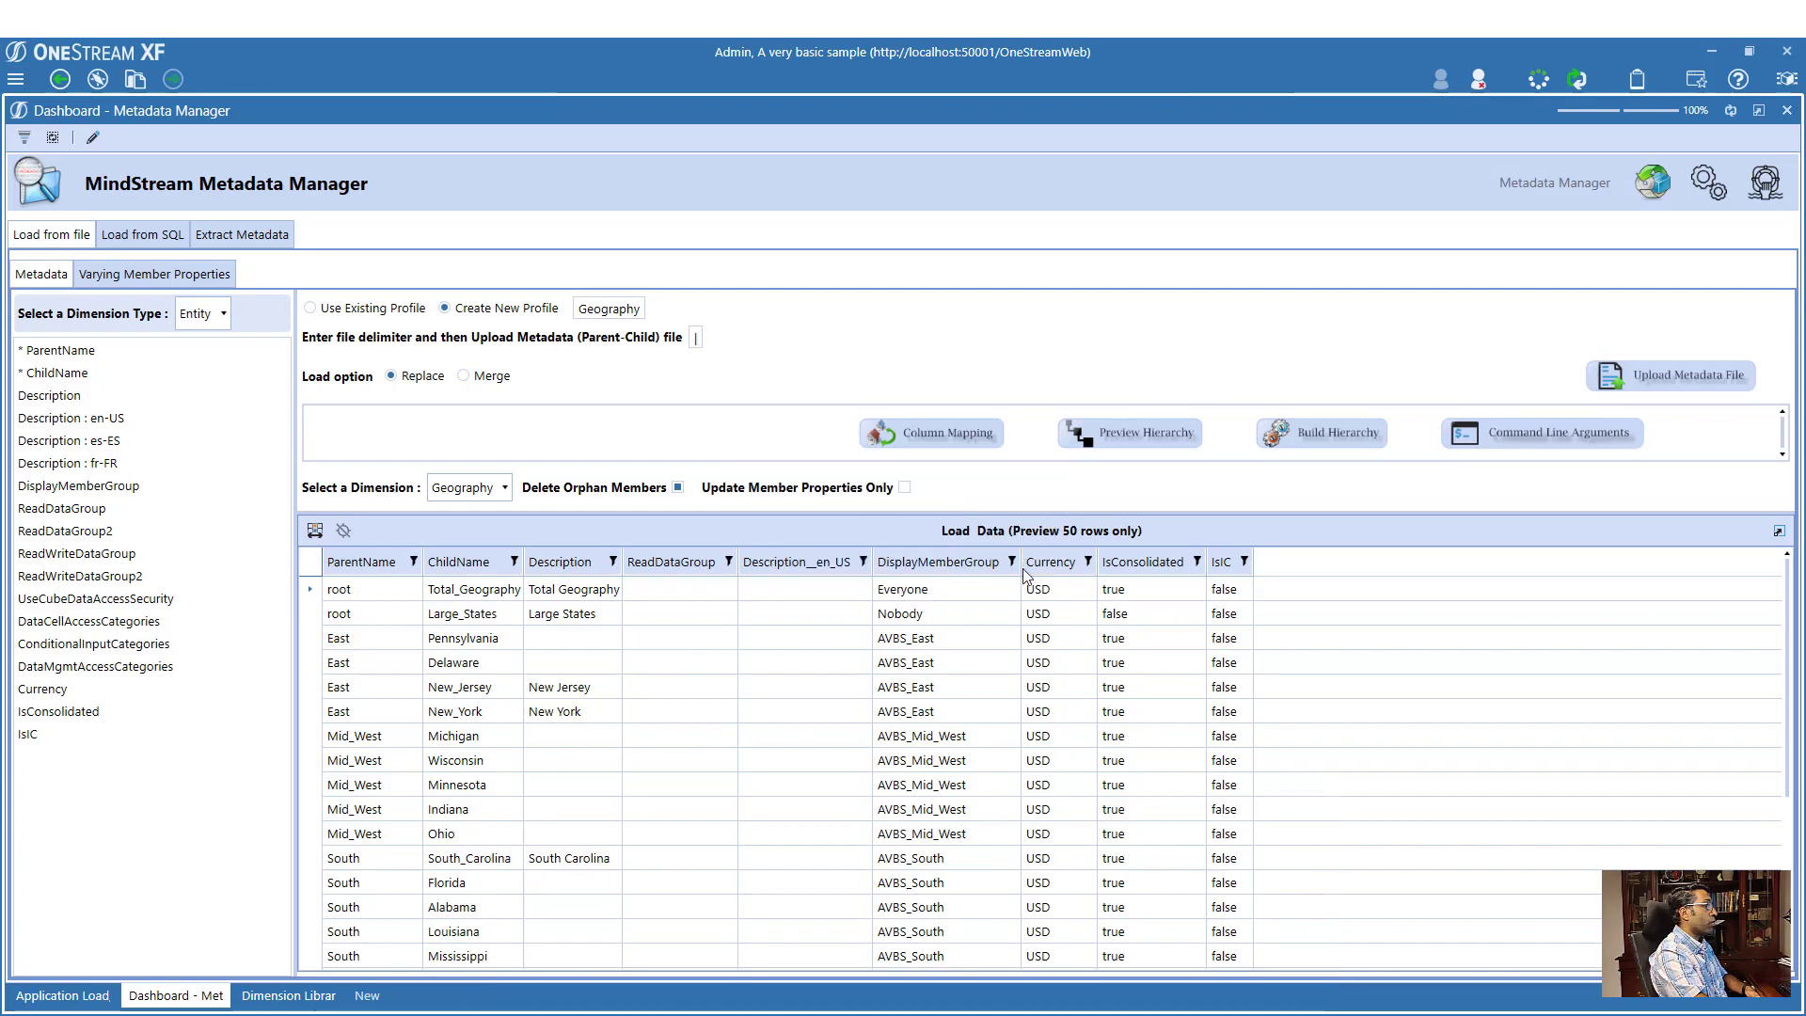
- Reload the Geography dimension in the Dimension Library and check its hierarchy and Orphans folder for the No_Geography member
{"action": "left_click", "coordinate": [288, 995]}
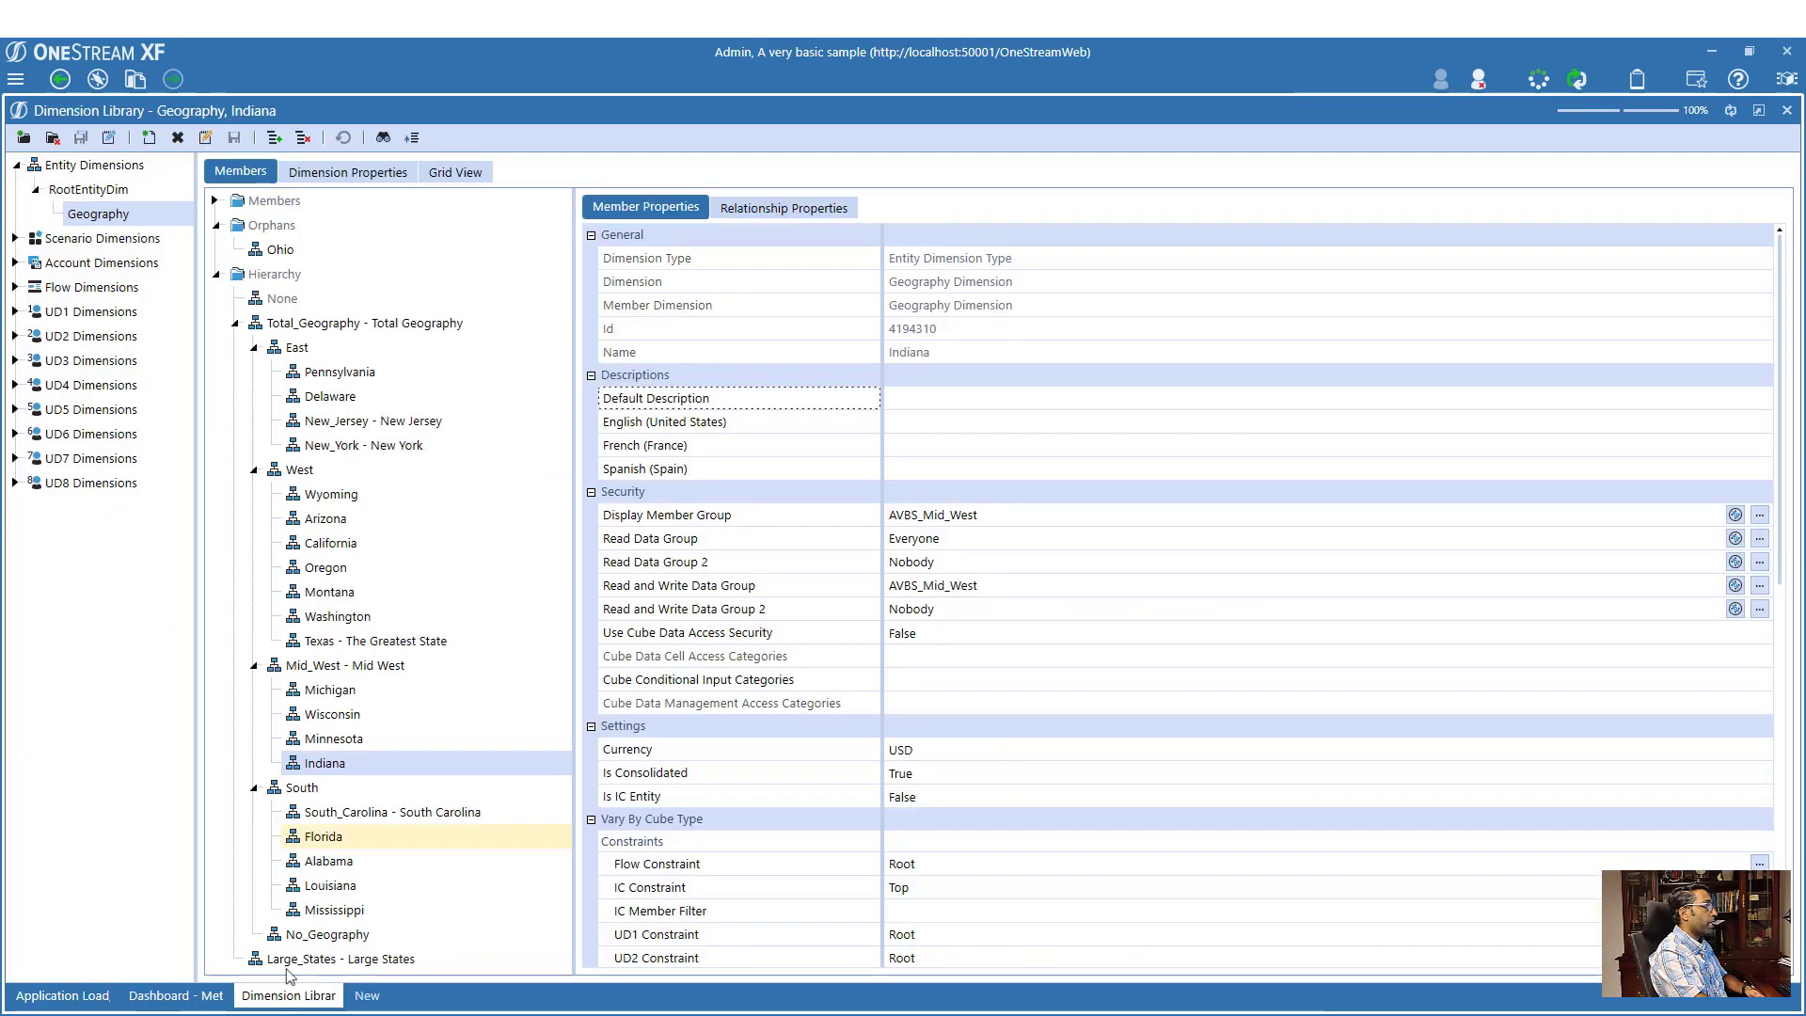
{"action": "left_click", "coordinate": [89, 191]}
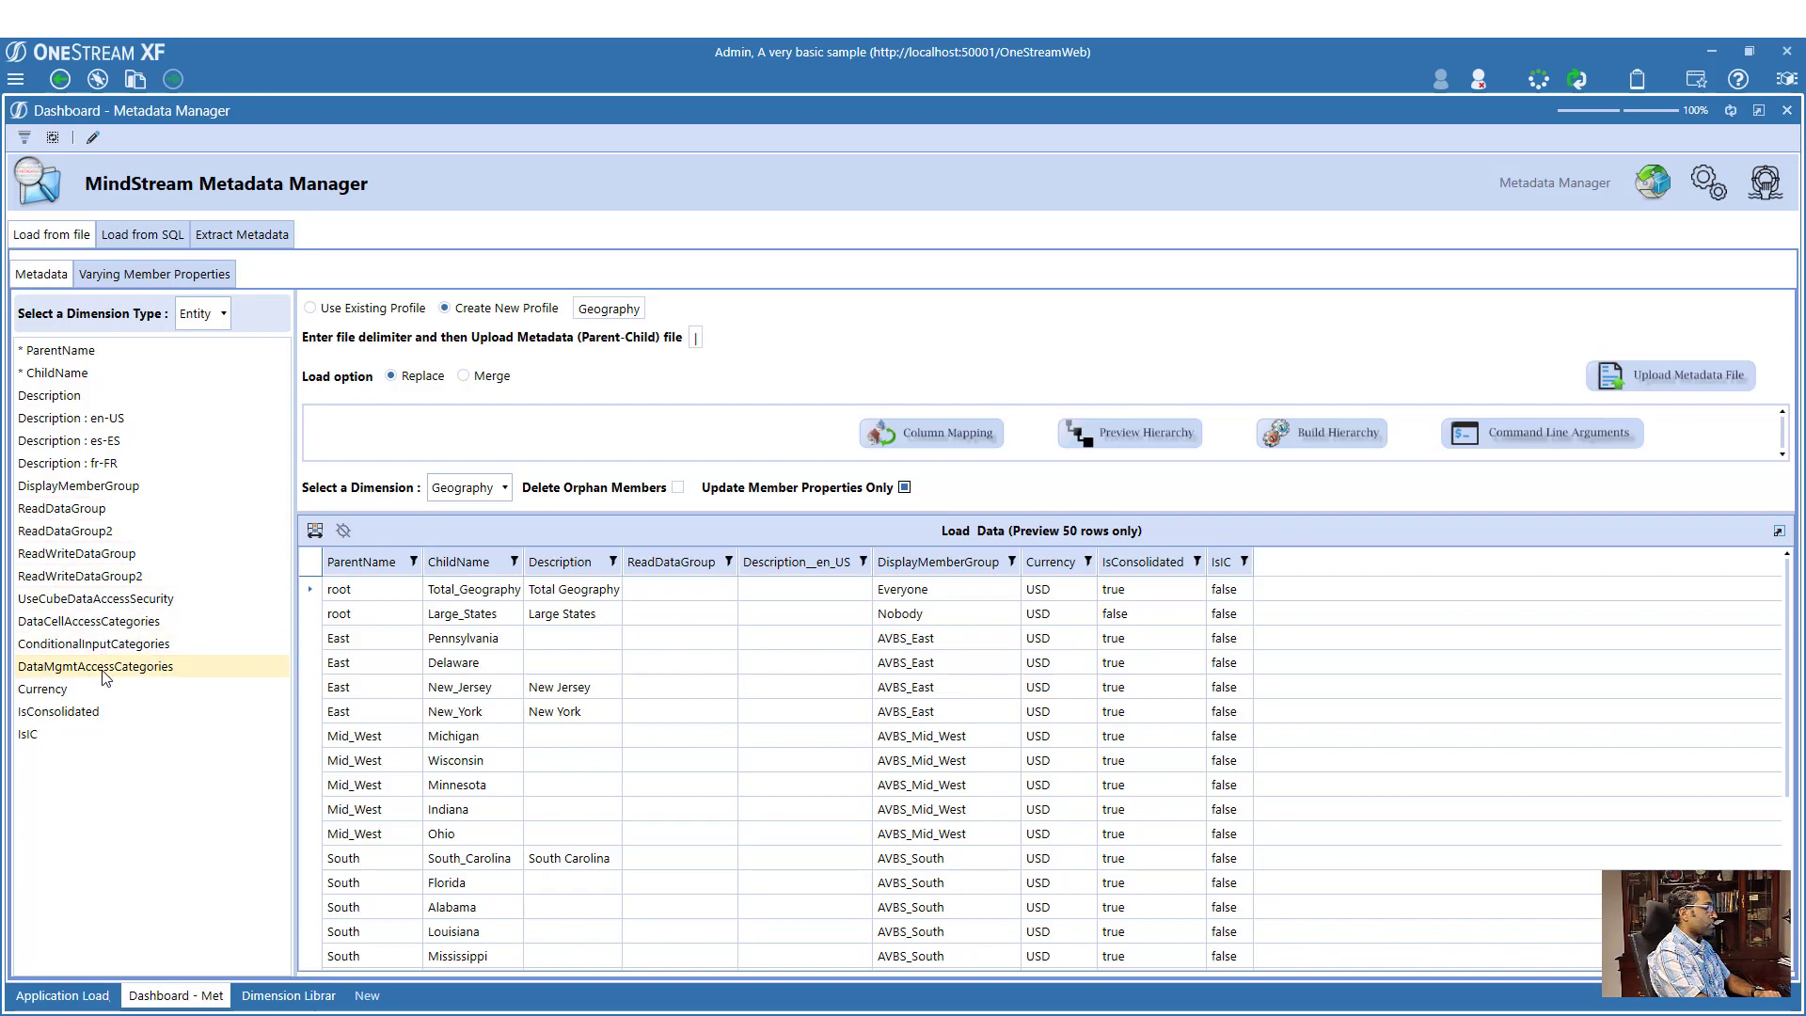
- Review the loadable property list for the Entity dimension type, compare it with the Account type's list, and return to Entity
{"action": "key", "text": "Down"}
{"action": "key", "text": "Up"}
{"action": "key", "text": "Down"}
{"action": "key", "text": "Down"}
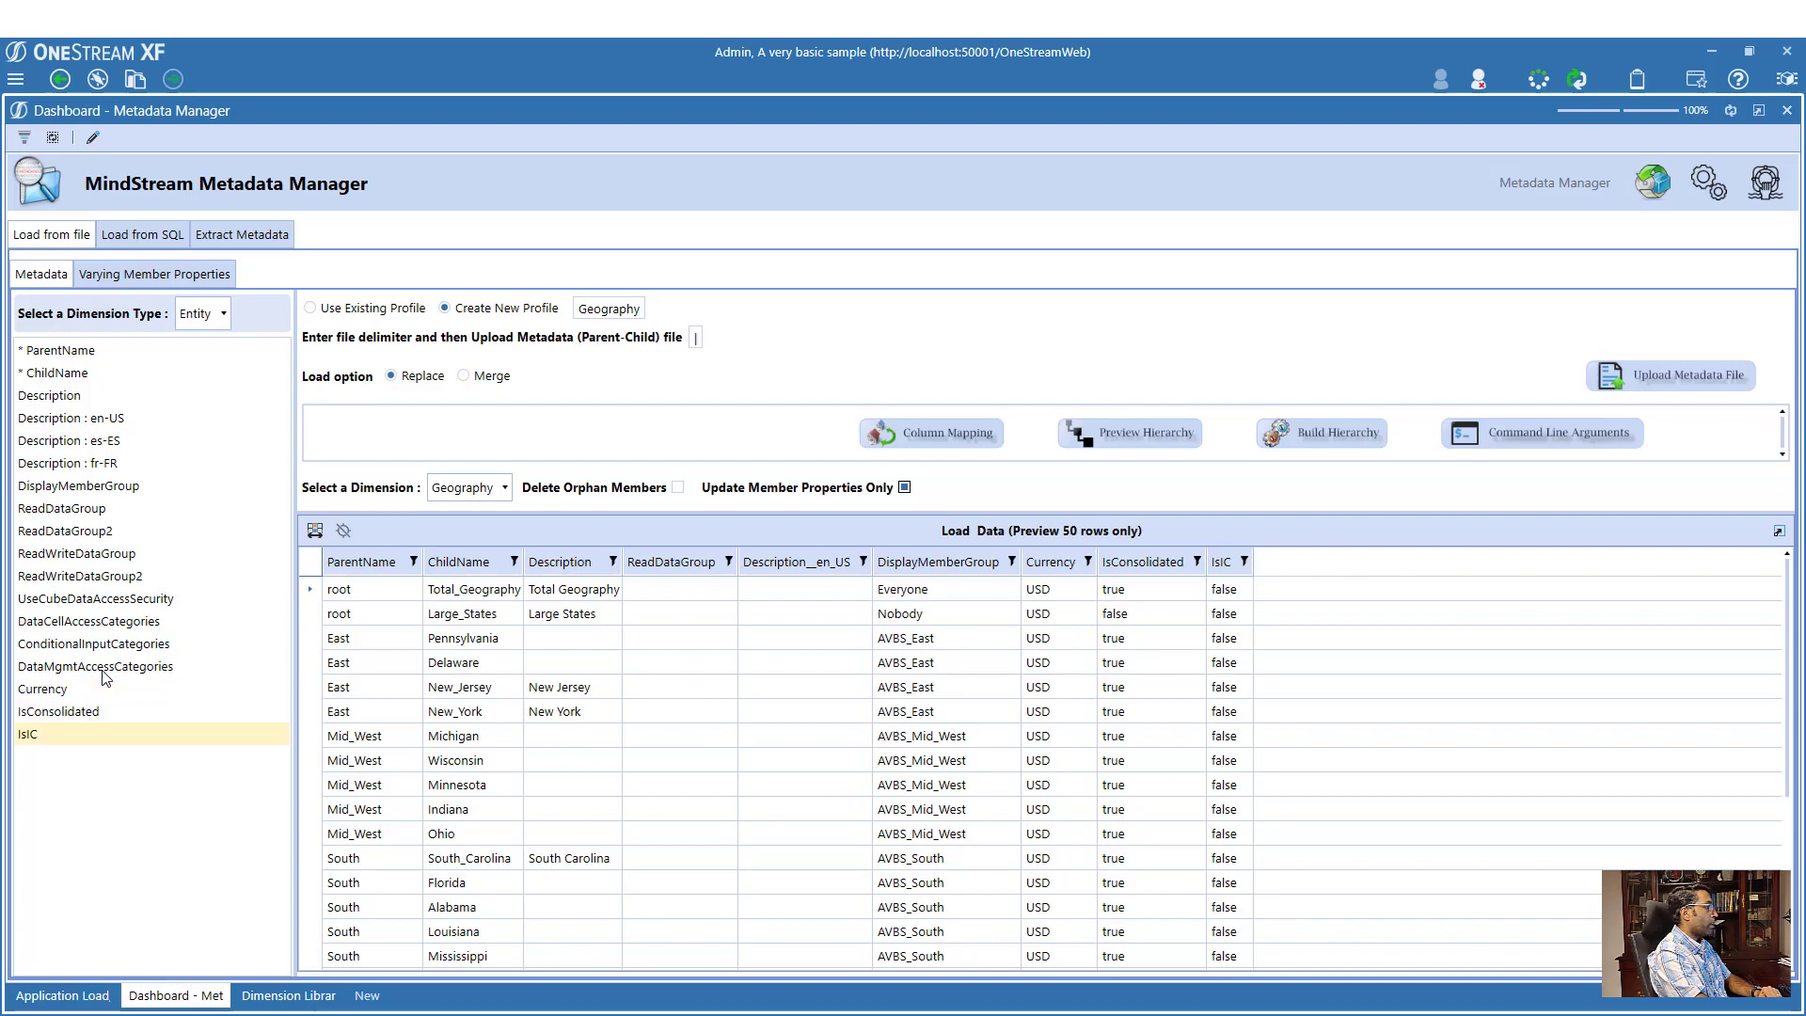
{"action": "left_click", "coordinate": [944, 719]}
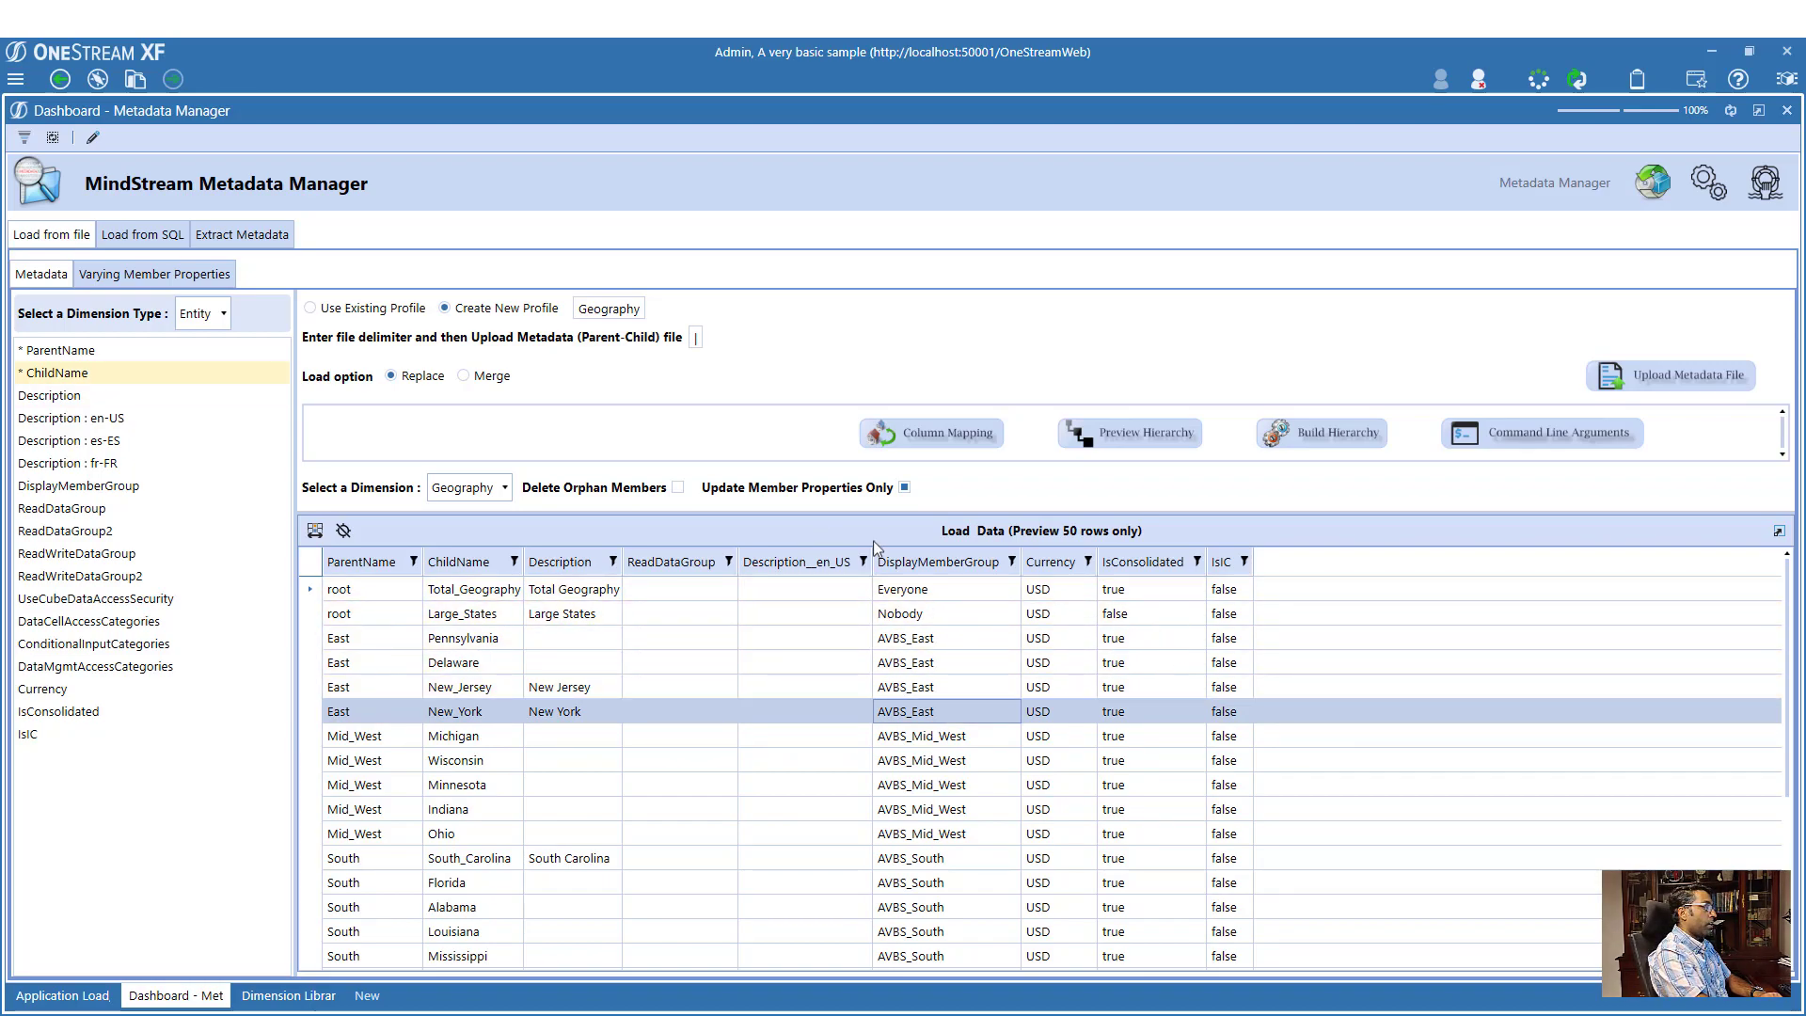
{"action": "left_click", "coordinate": [226, 317]}
{"action": "key", "text": "Up"}
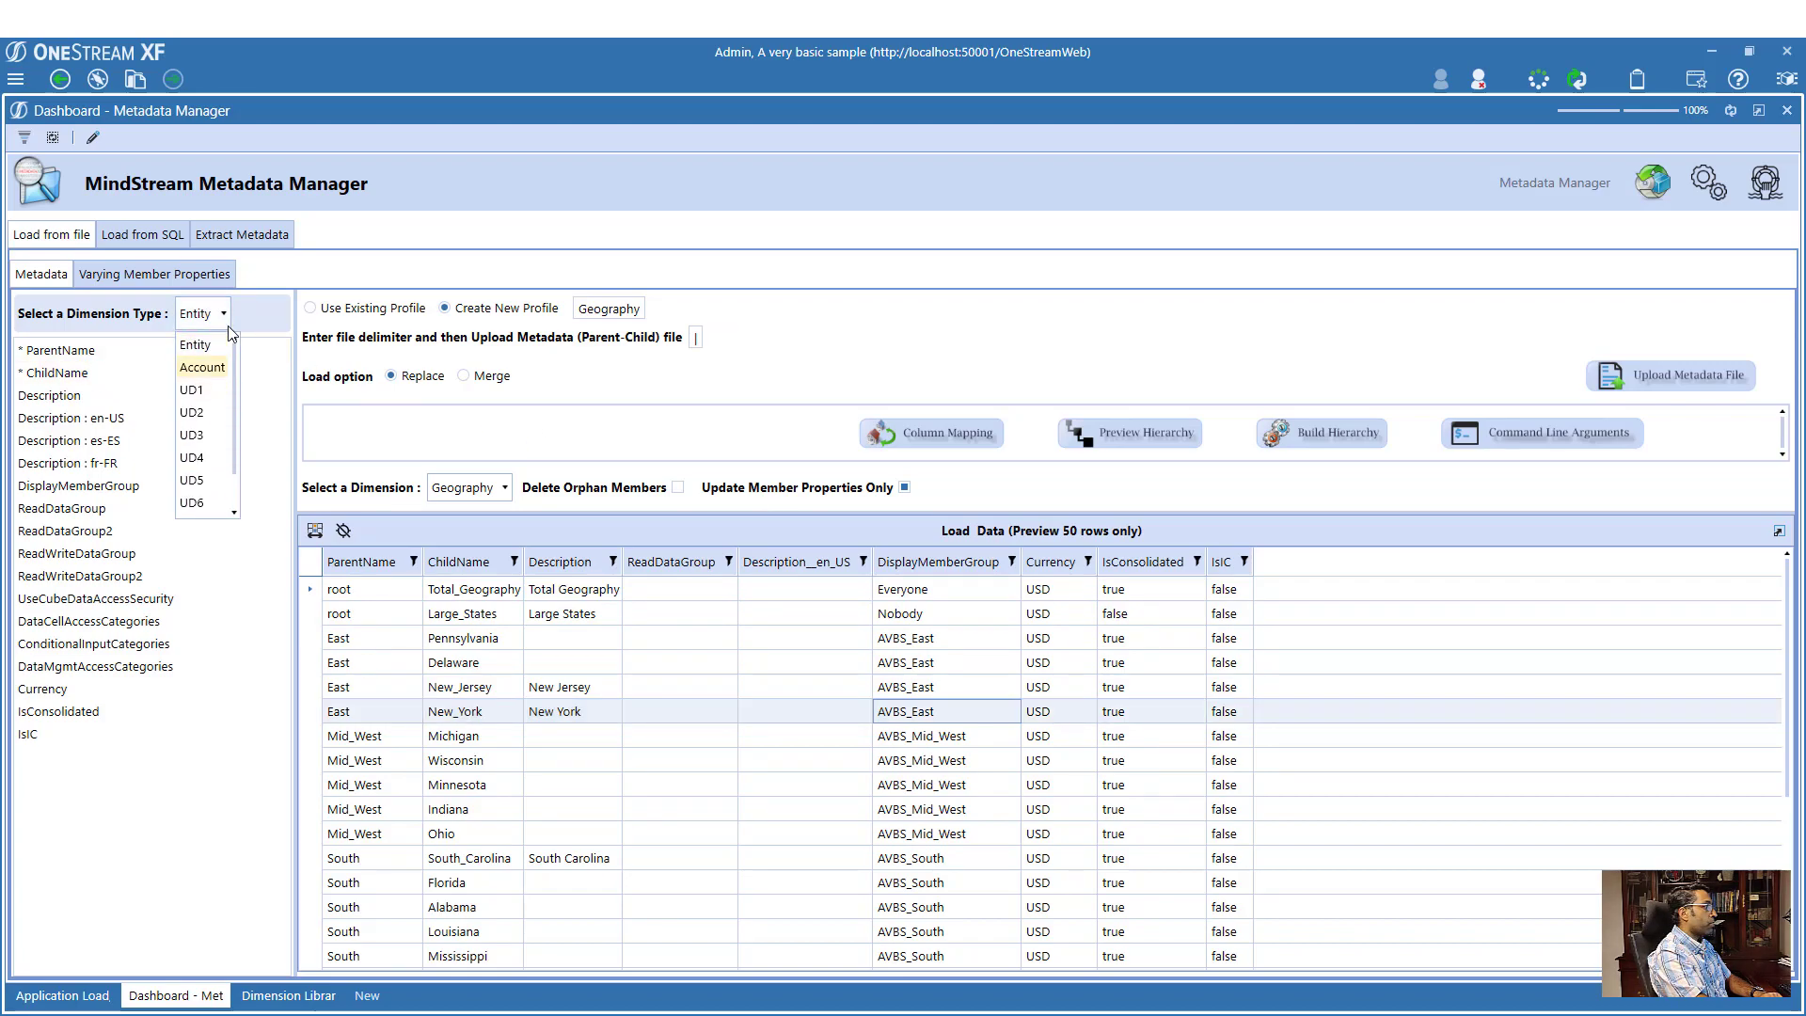
{"action": "left_click", "coordinate": [214, 368]}
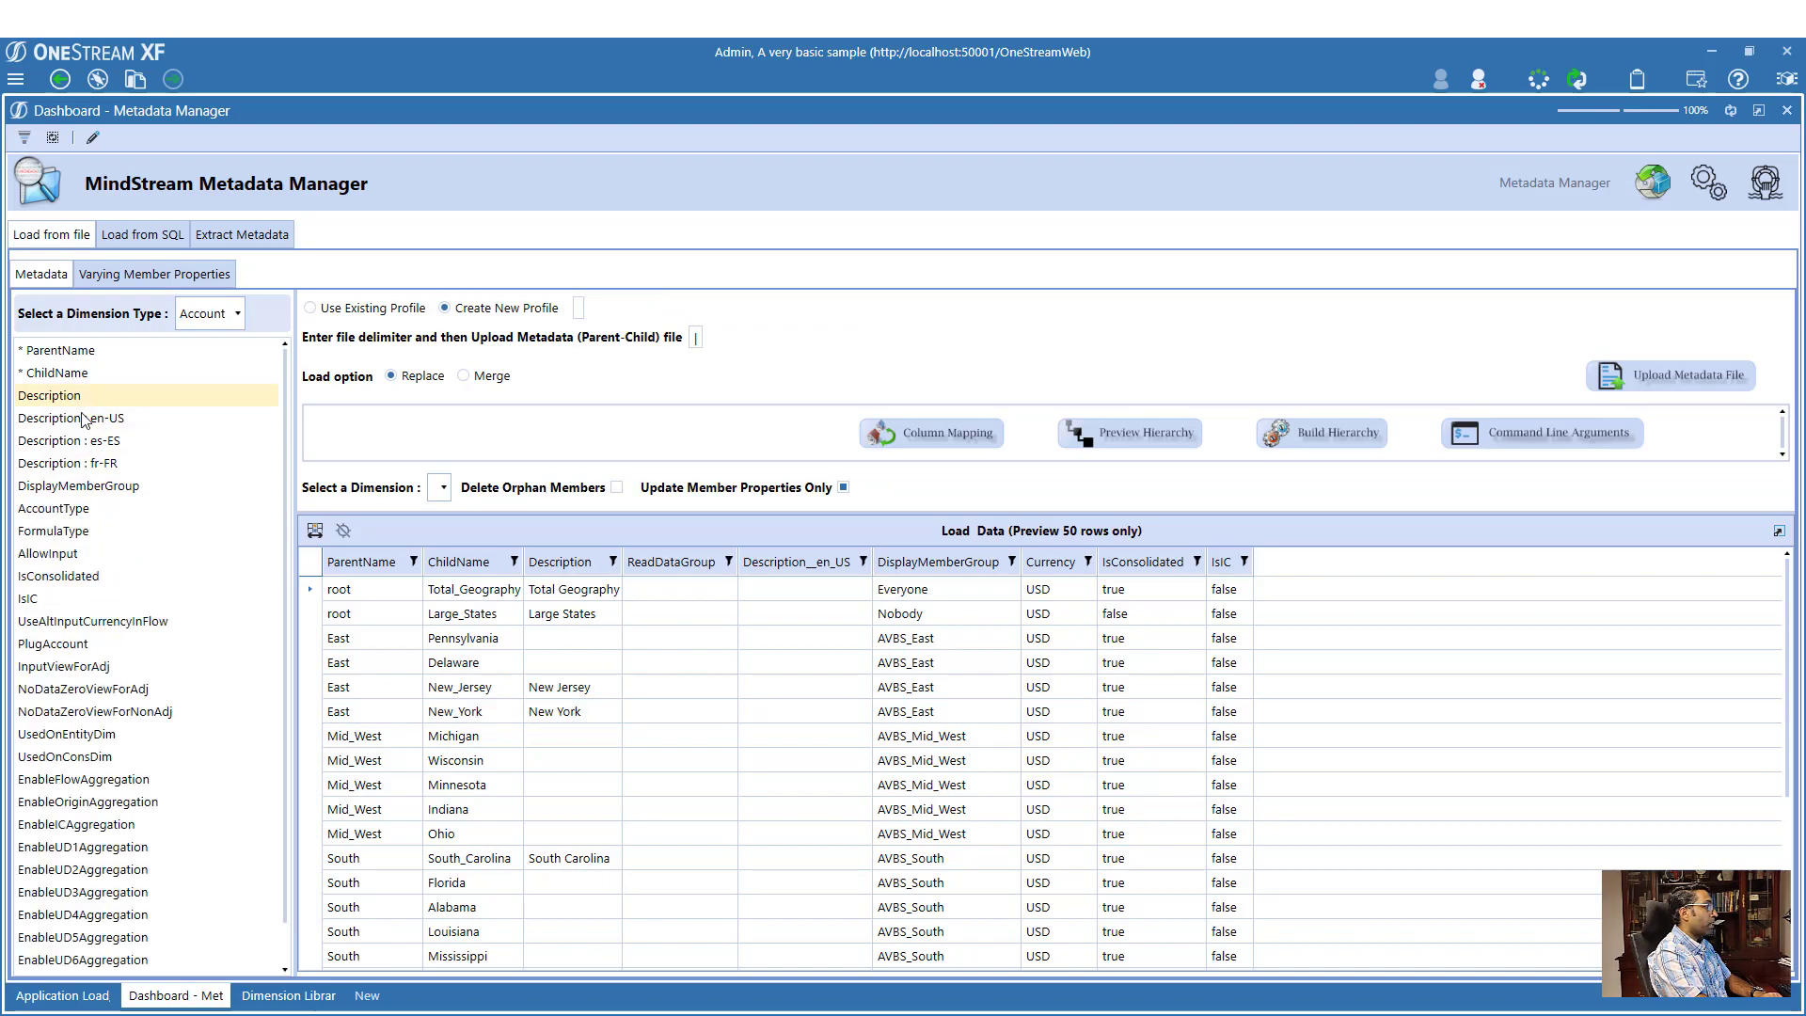
{"action": "scroll", "coordinate": [97, 755], "scroll_direction": "down", "scroll_amount": 1}
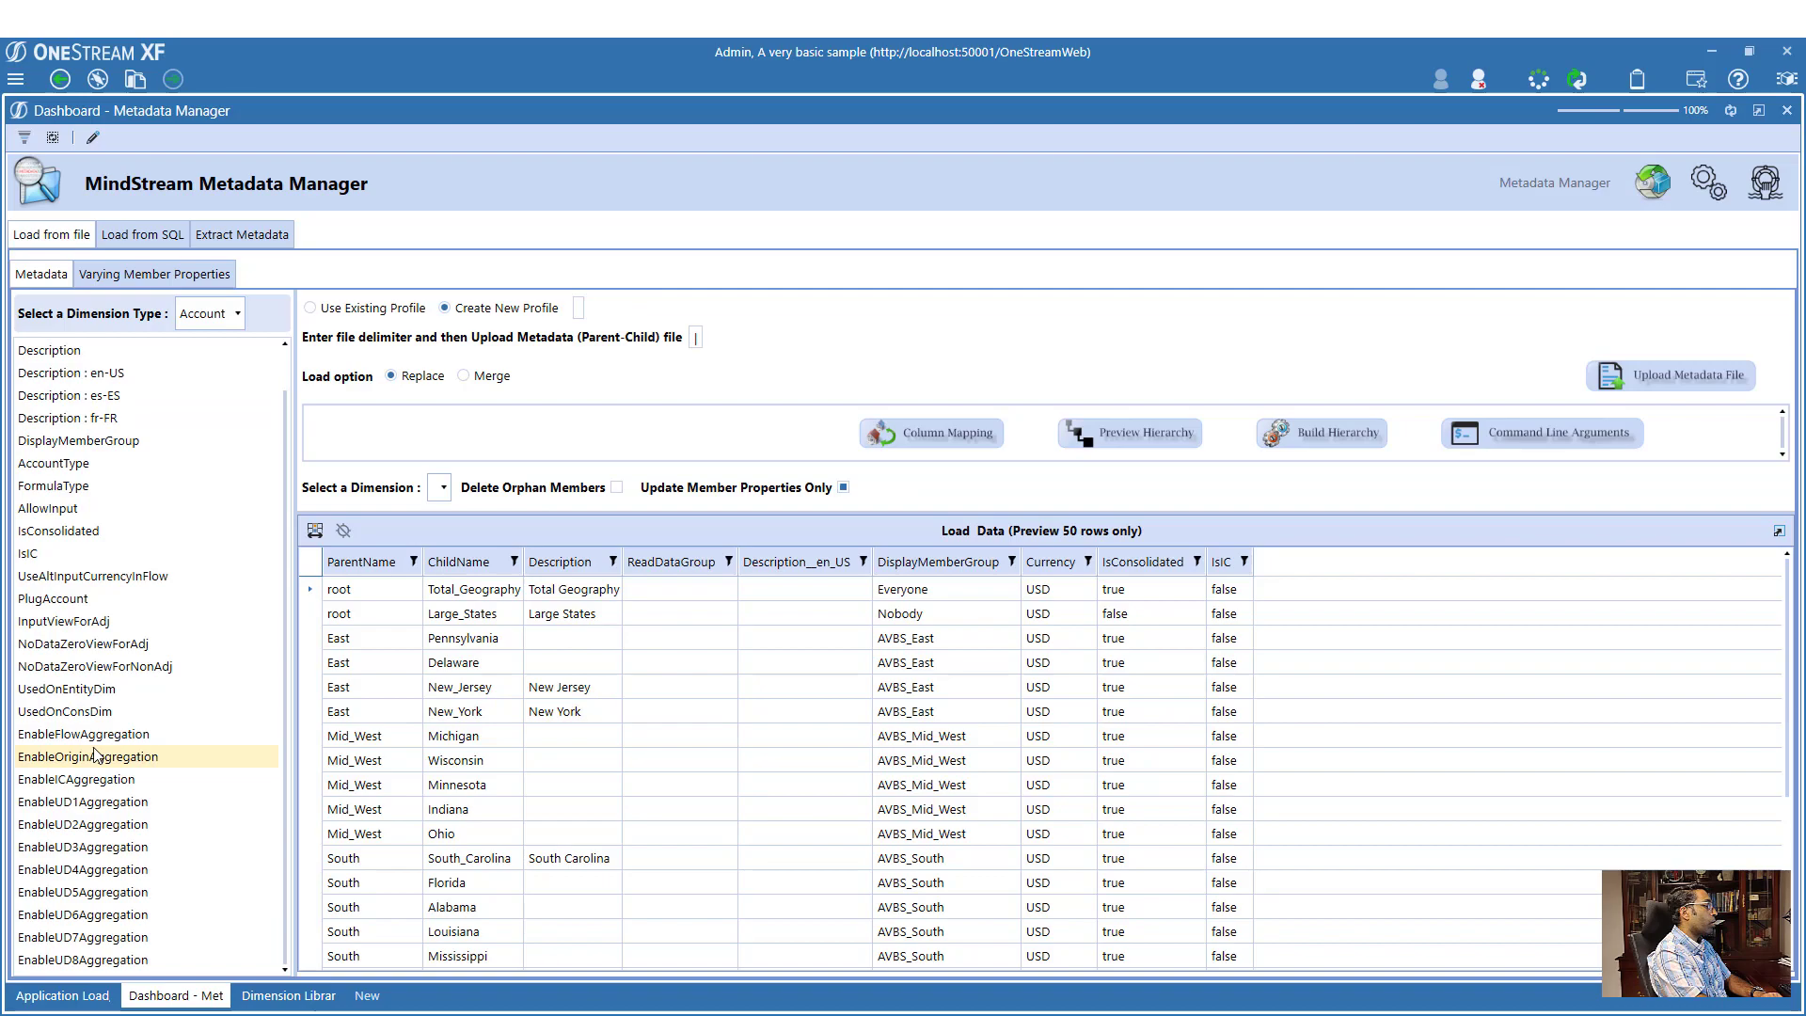
{"action": "left_click", "coordinate": [208, 317]}
{"action": "left_click", "coordinate": [214, 345]}
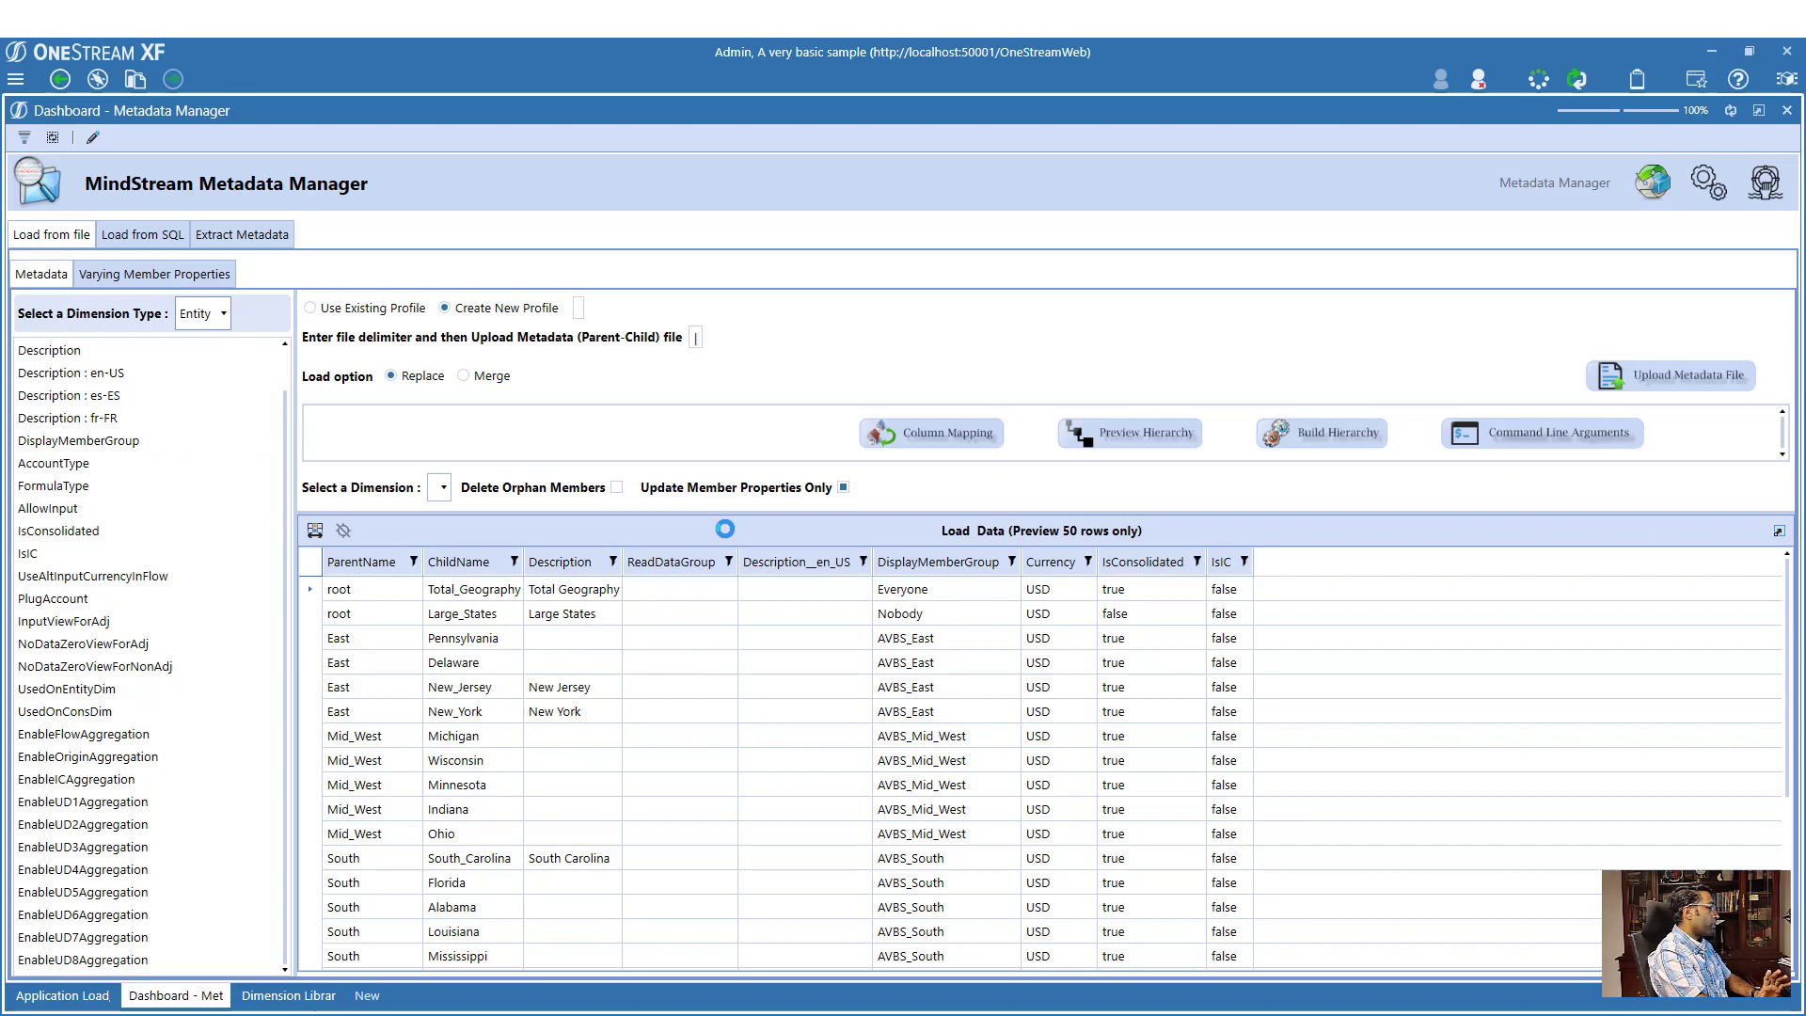
{"action": "left_click", "coordinate": [878, 641]}
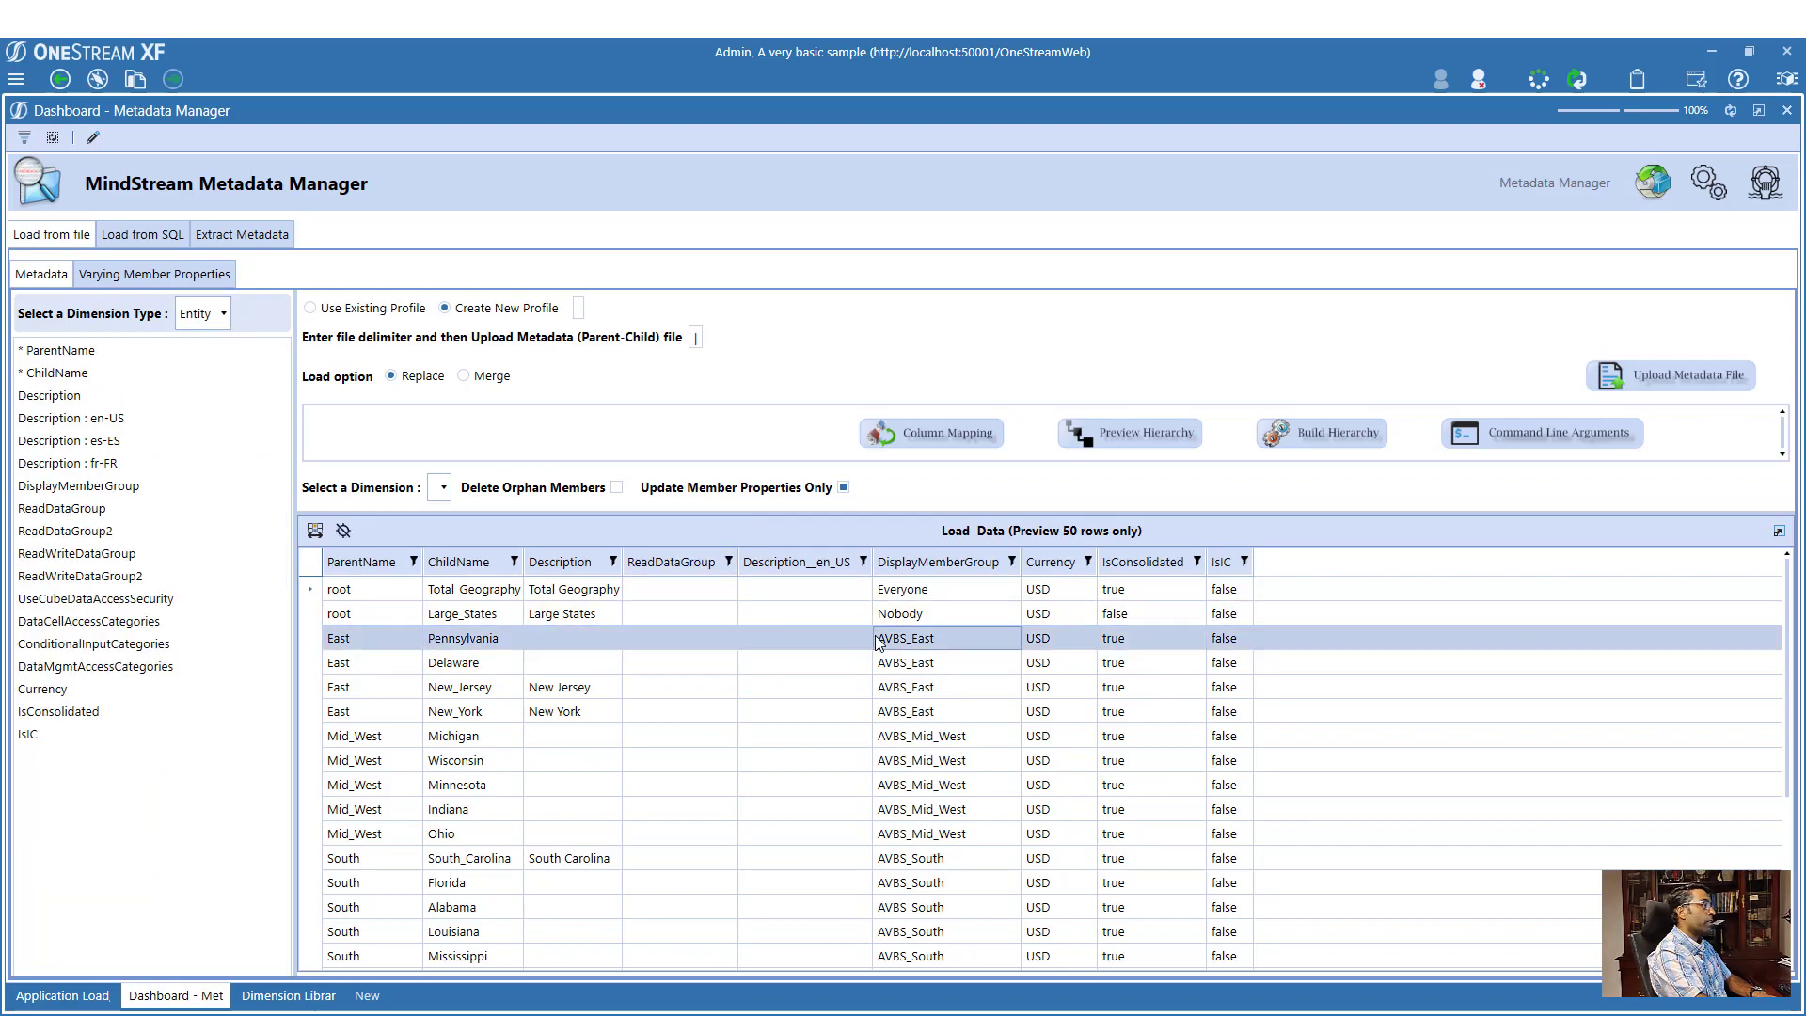
{"action": "left_click", "coordinate": [917, 595]}
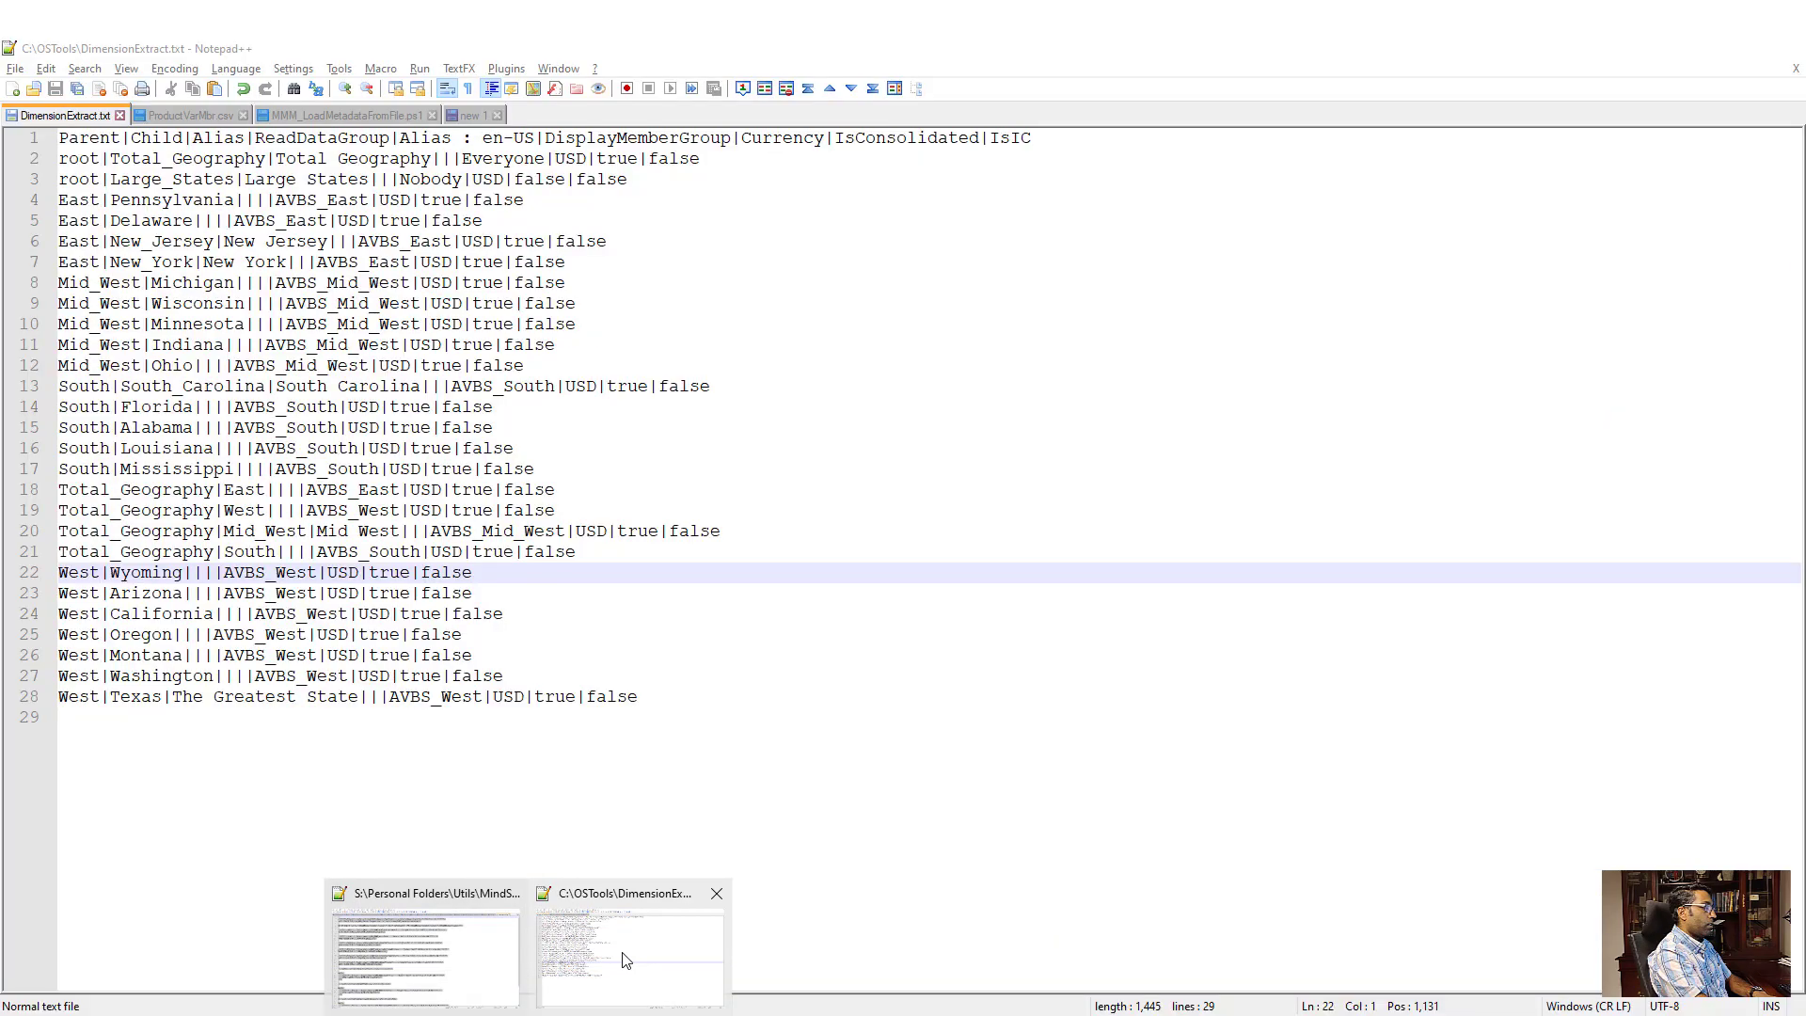
- In DimensionExtract.txt in Notepad++, set the root|Total_Geography row's currency to EUR and IsConsolidated to false, and save the file
{"action": "left_click", "coordinate": [625, 956]}
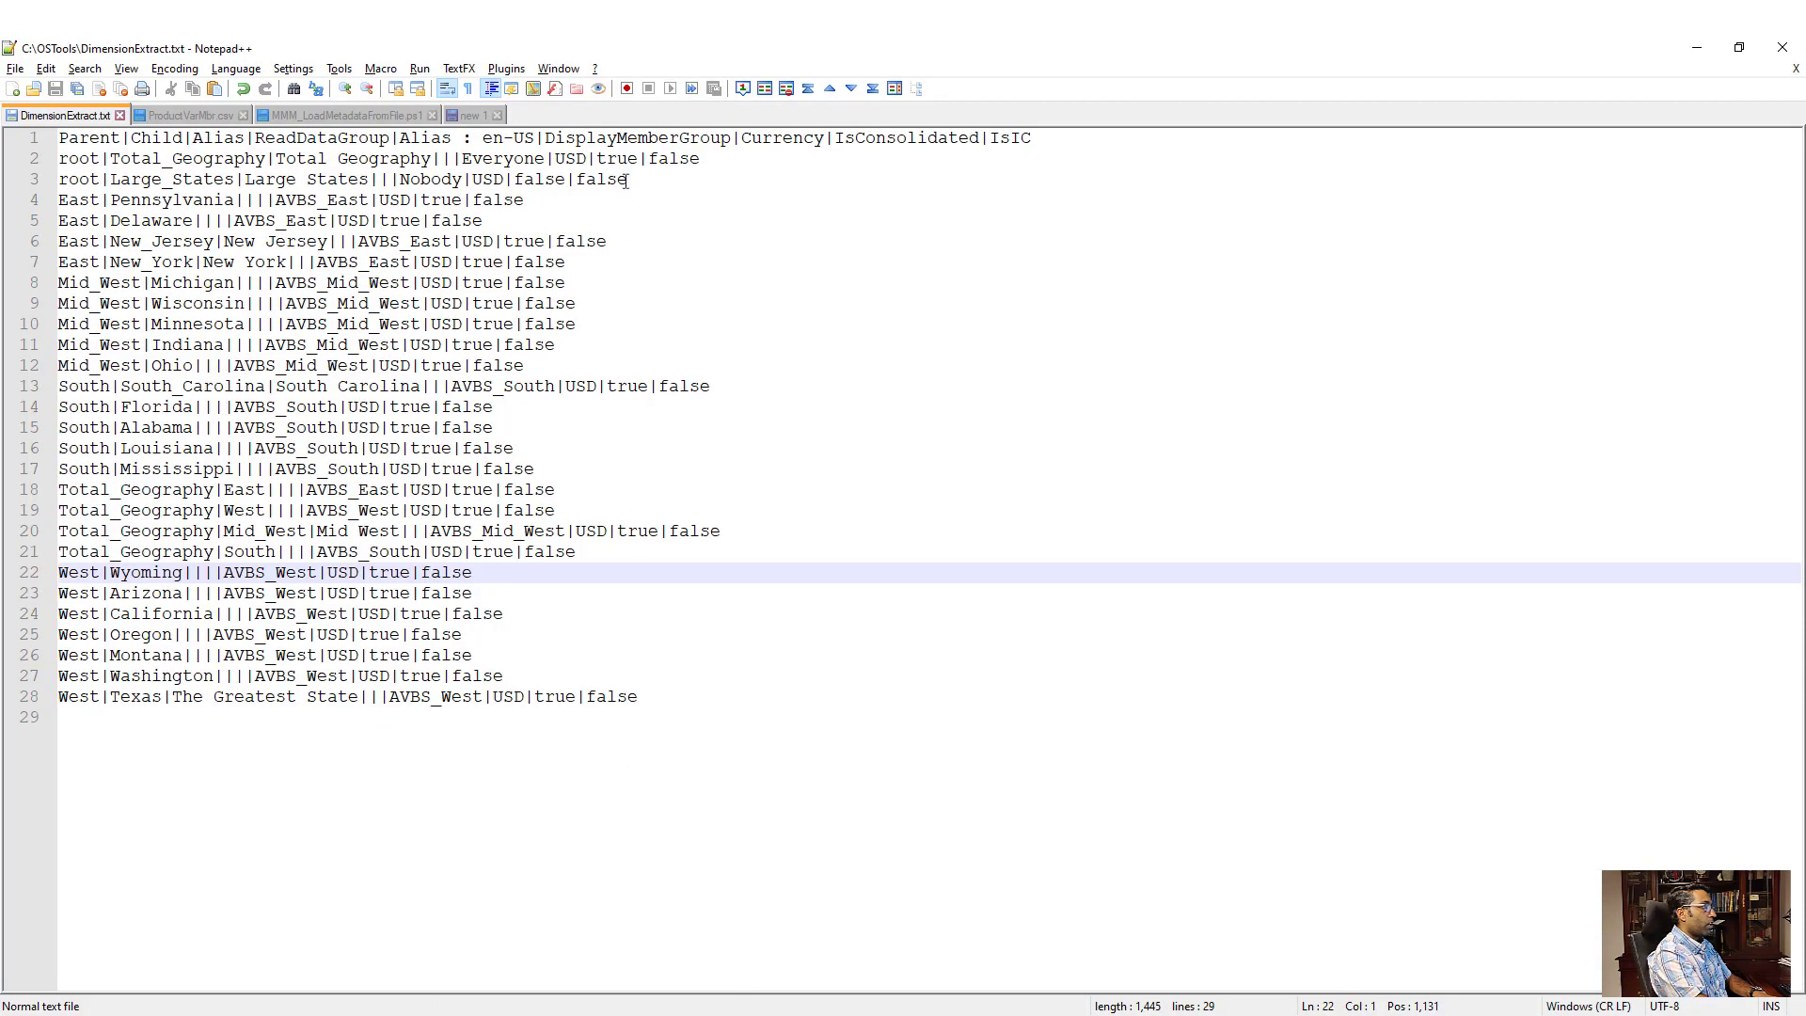
{"action": "double_click", "coordinate": [578, 161]}
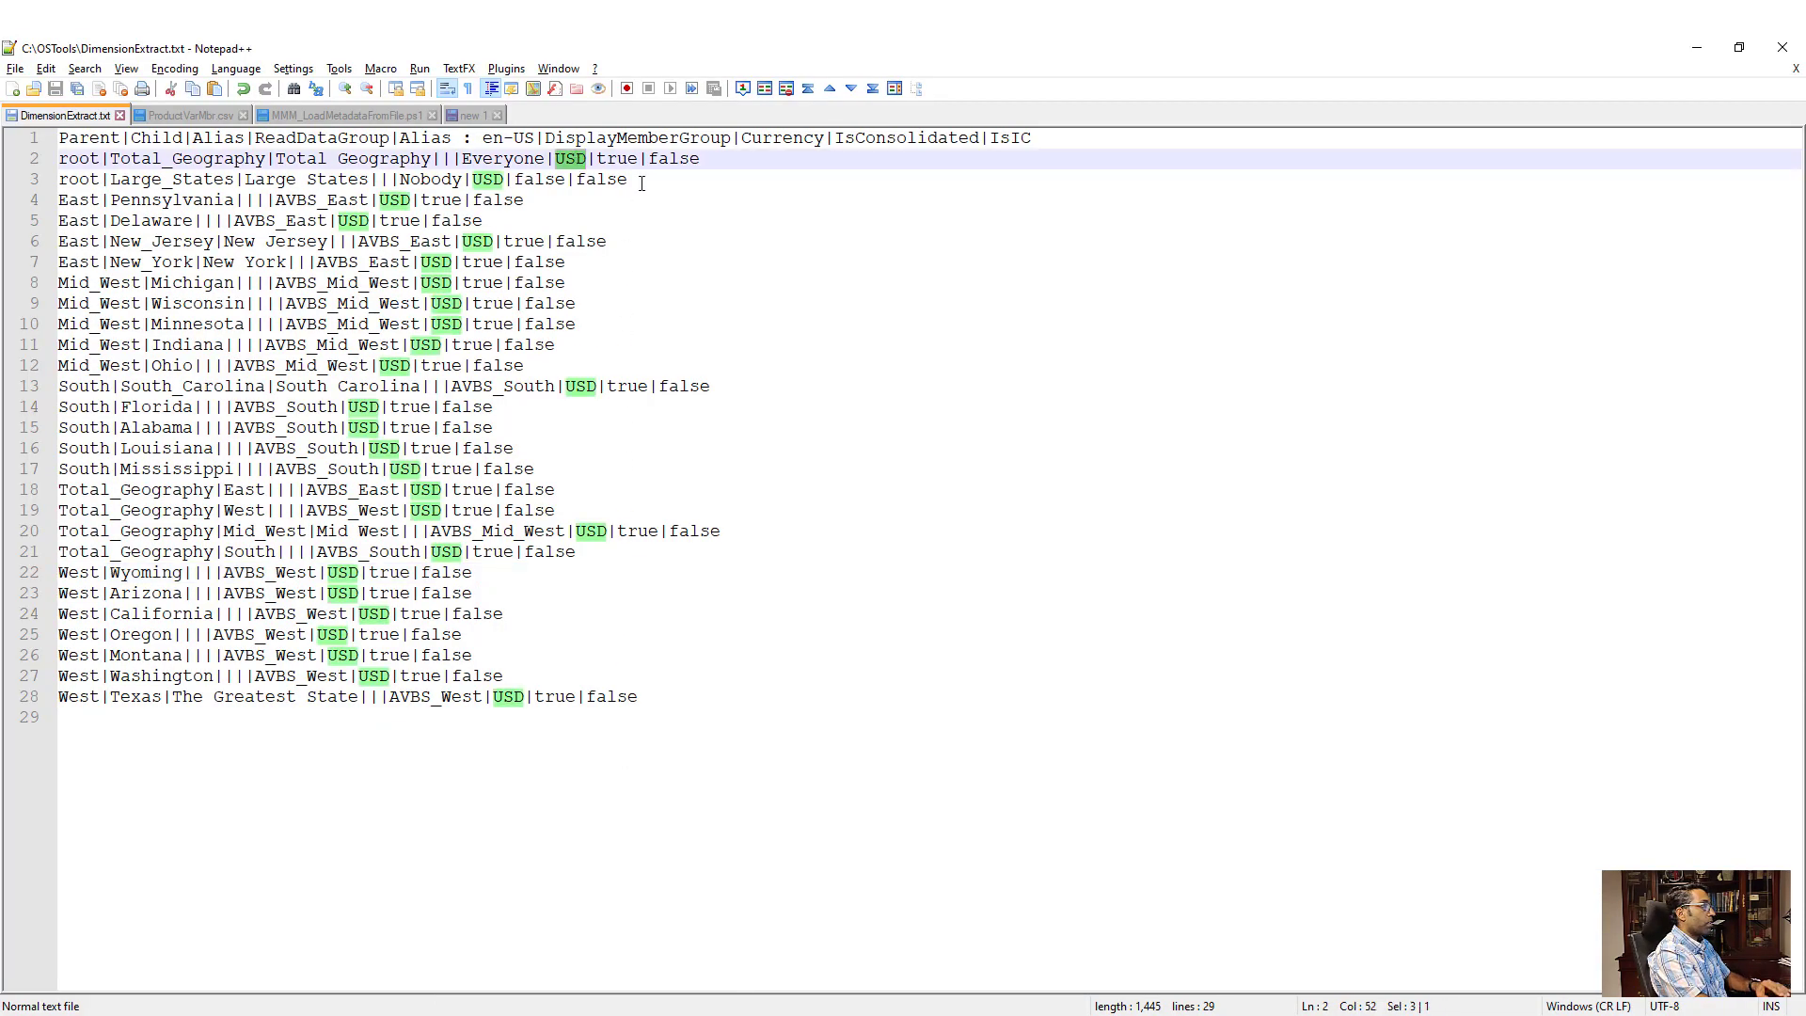
{"action": "type", "text": "EUR"}
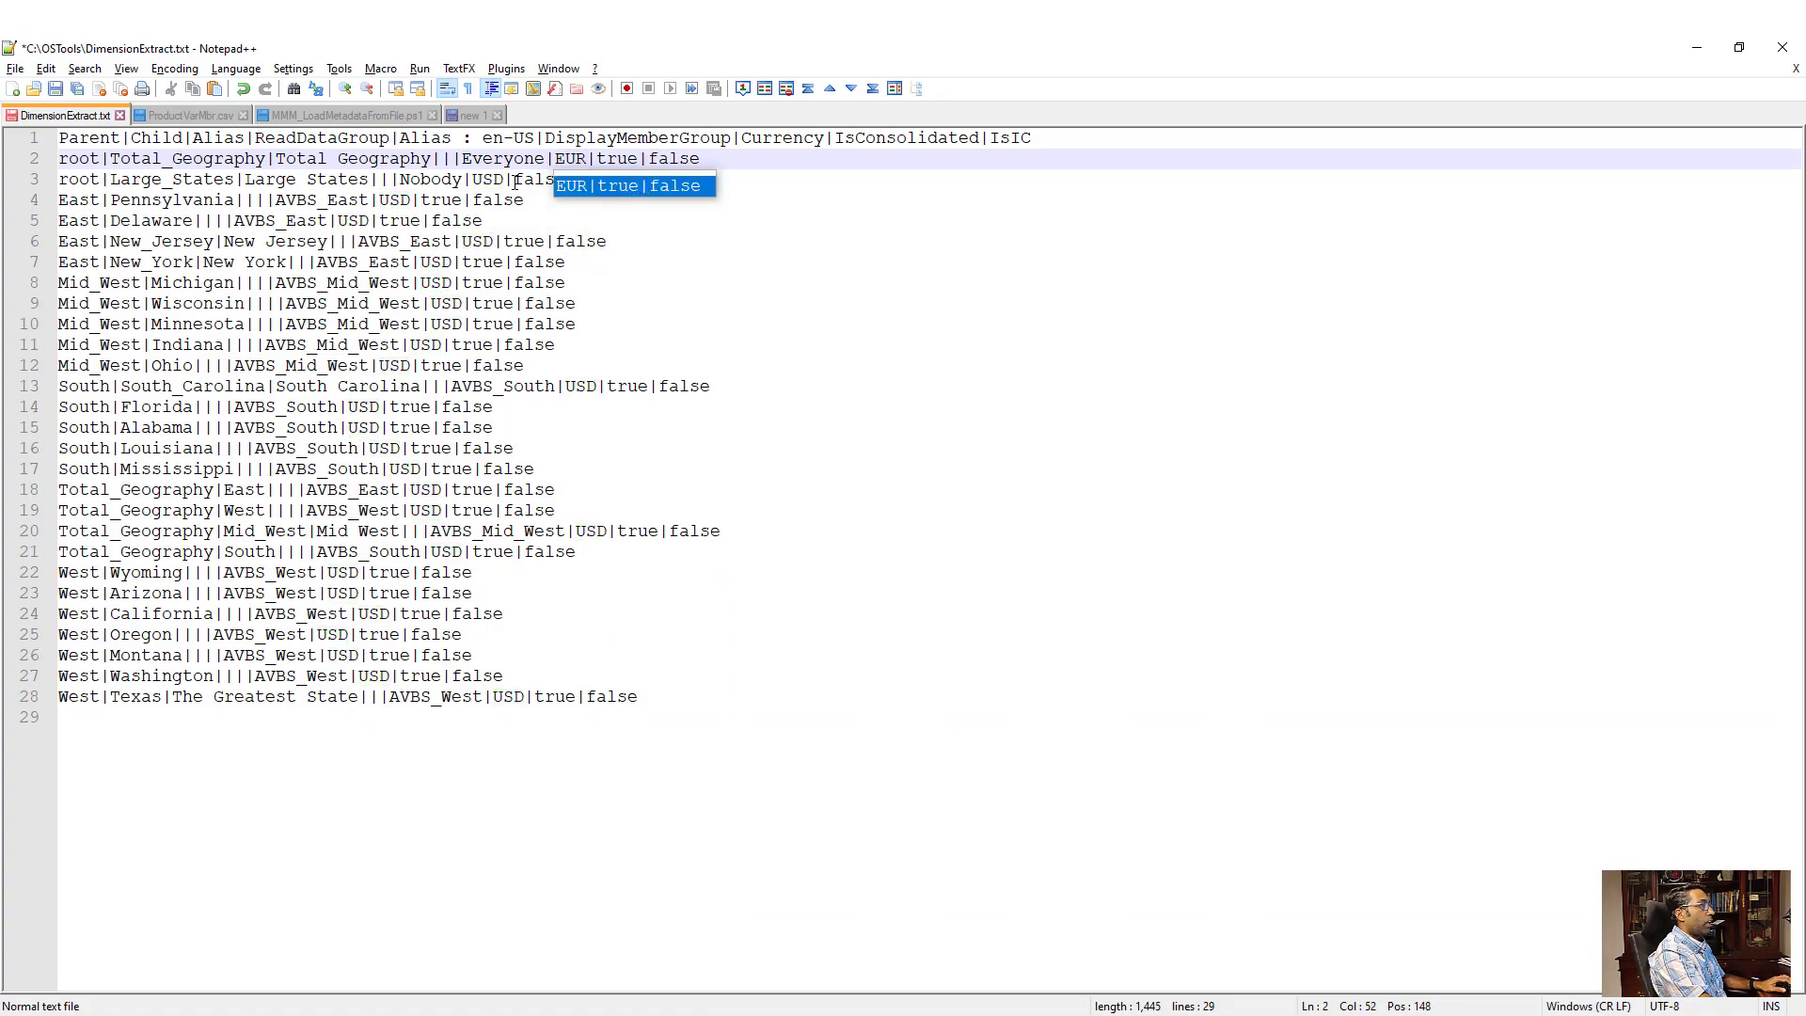
{"action": "double_click", "coordinate": [619, 160]}
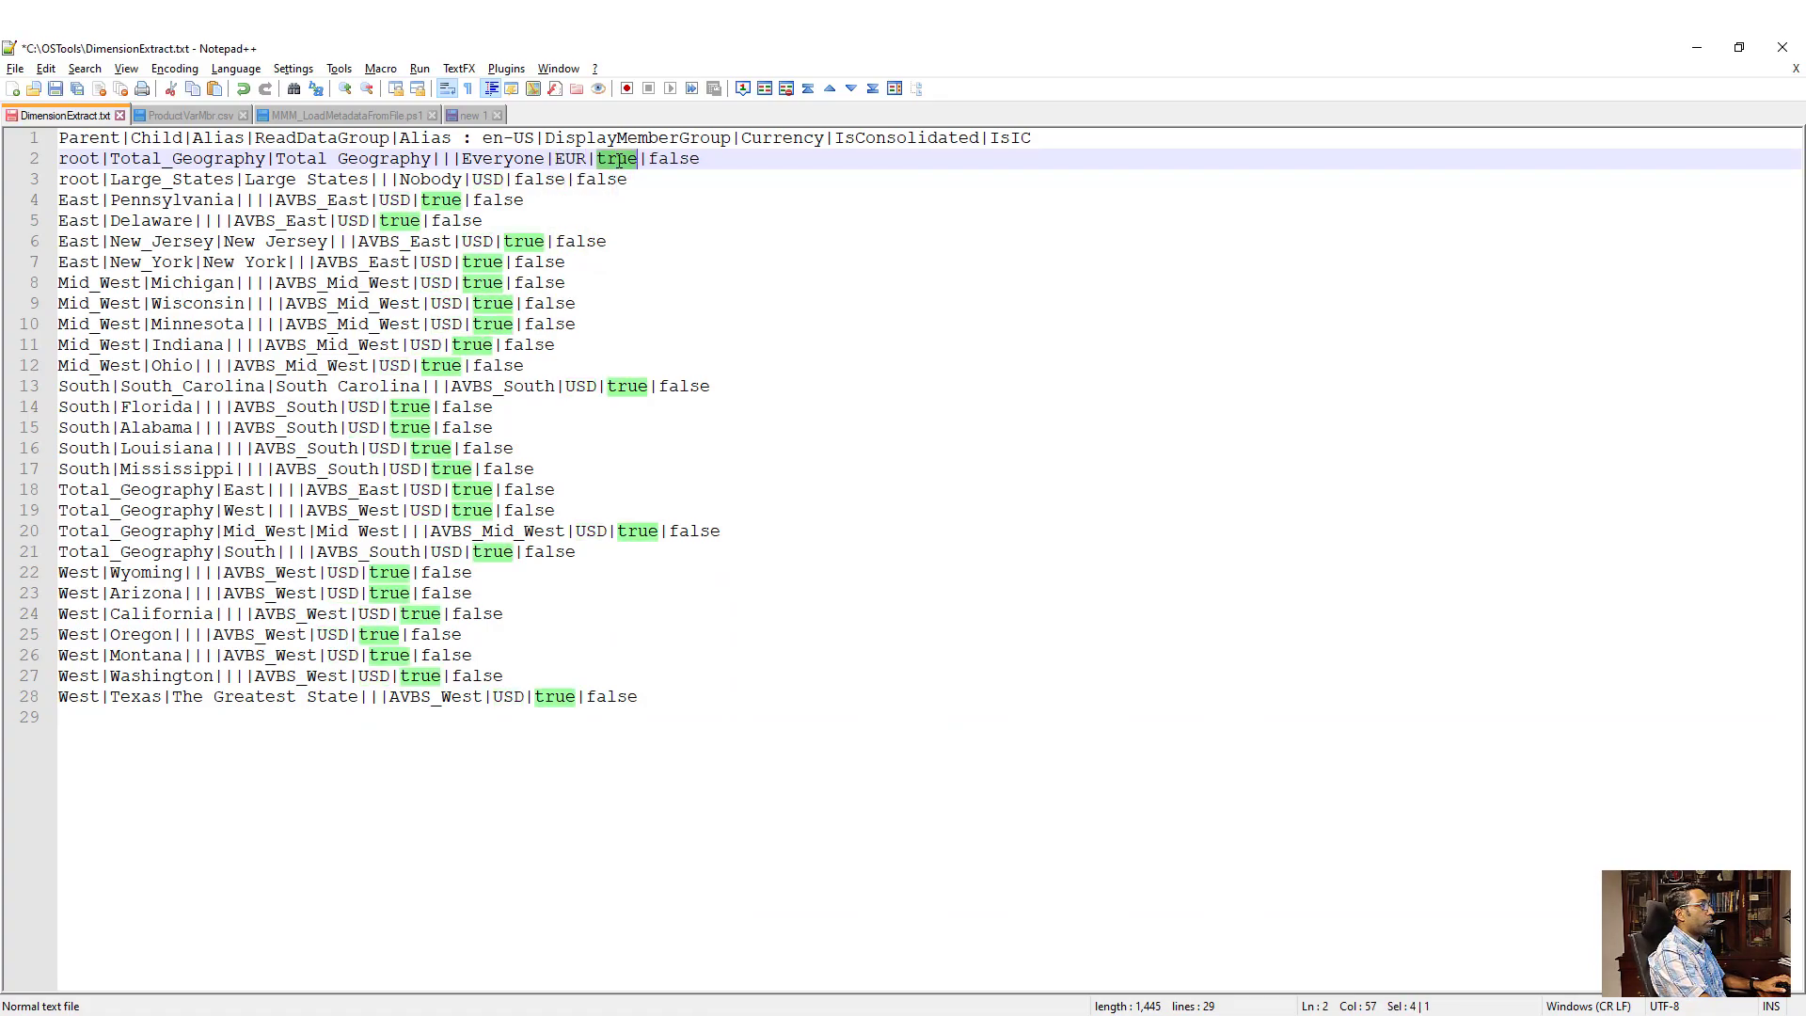
{"action": "type", "text": "false"}
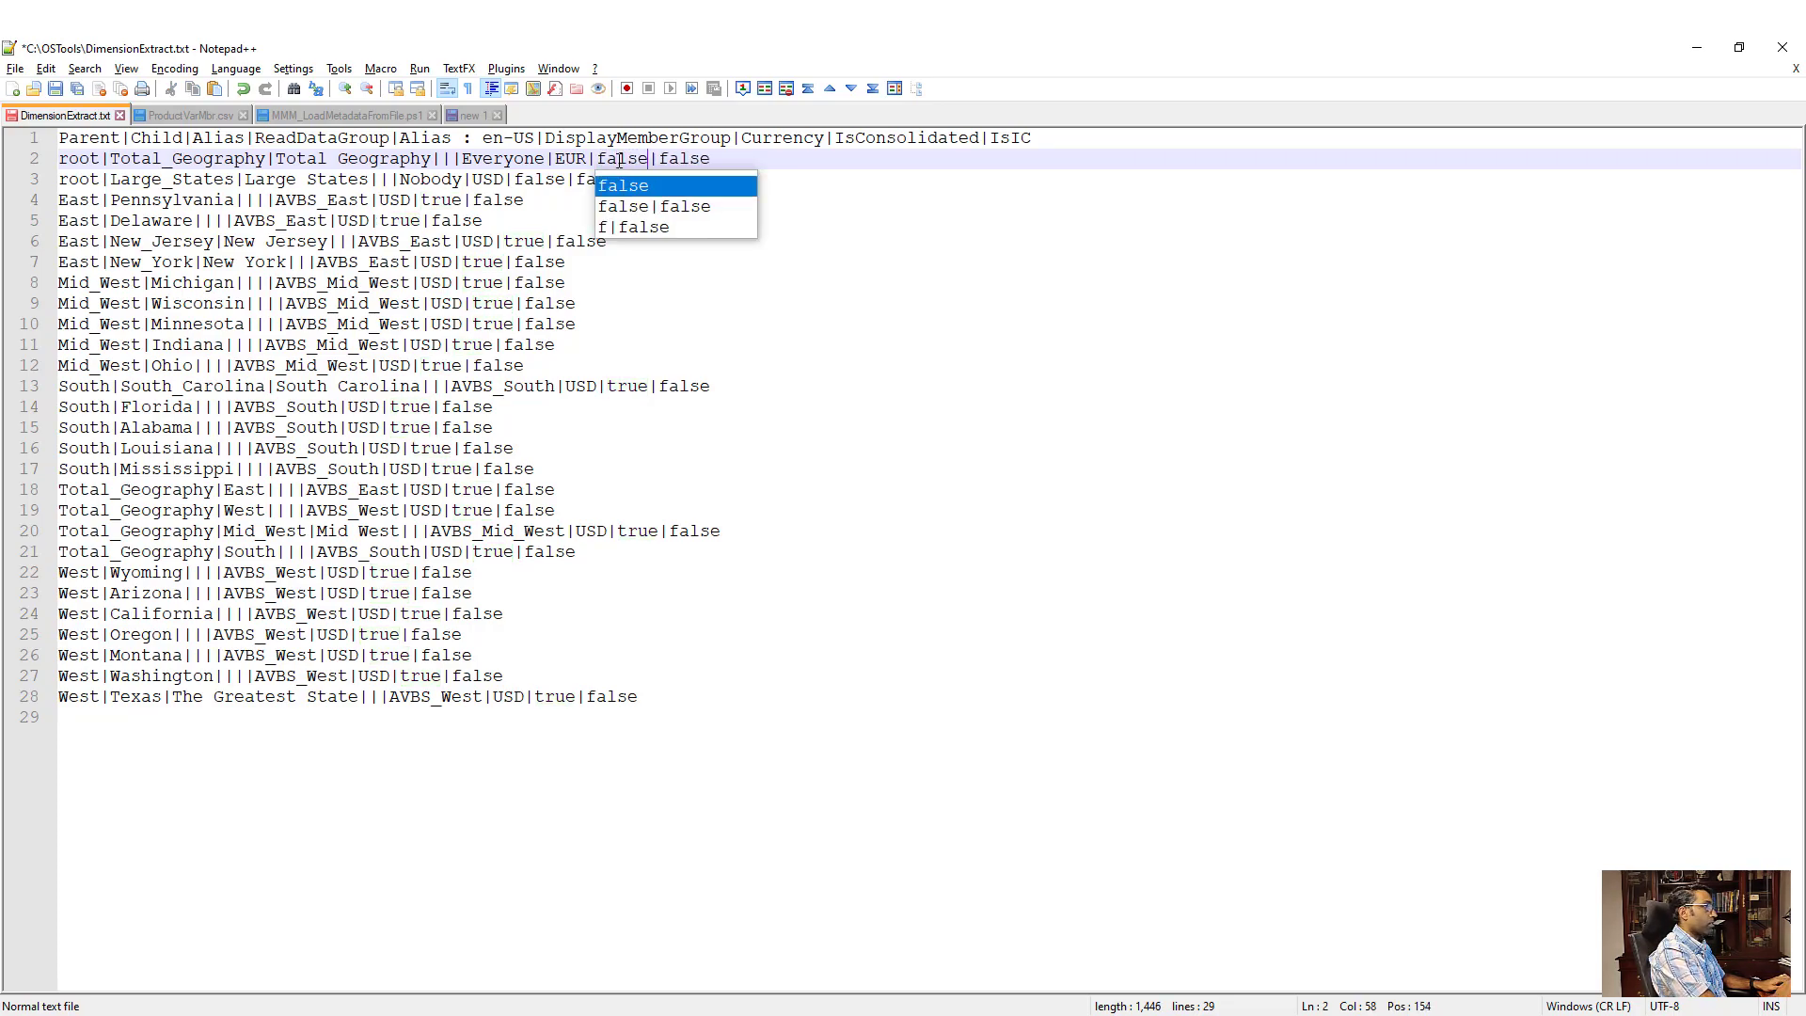
{"action": "left_click", "coordinate": [410, 178]}
{"action": "key", "text": "ctrl+s"}
- Switch back to OneStream XF and inspect Total_Geography's Currency and Is Consolidated settings in the Dimension Library
{"action": "key", "text": "alt+Tab"}
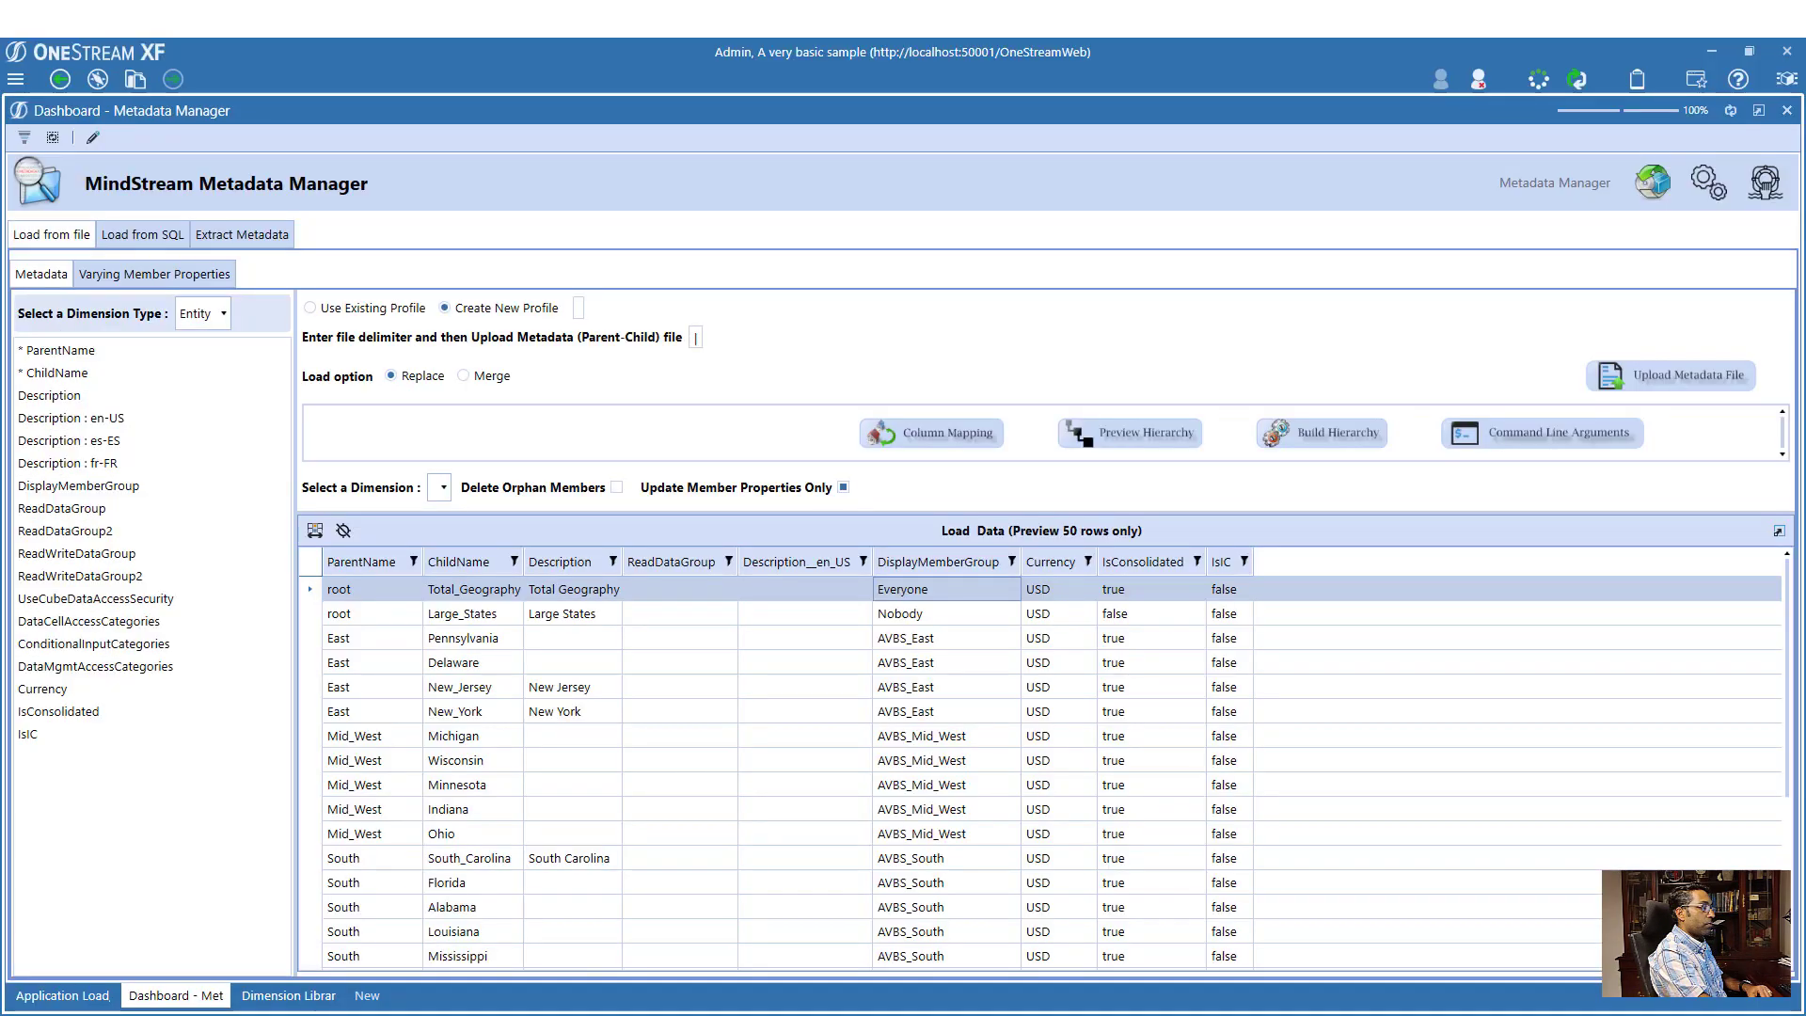
{"action": "left_click", "coordinate": [325, 1002]}
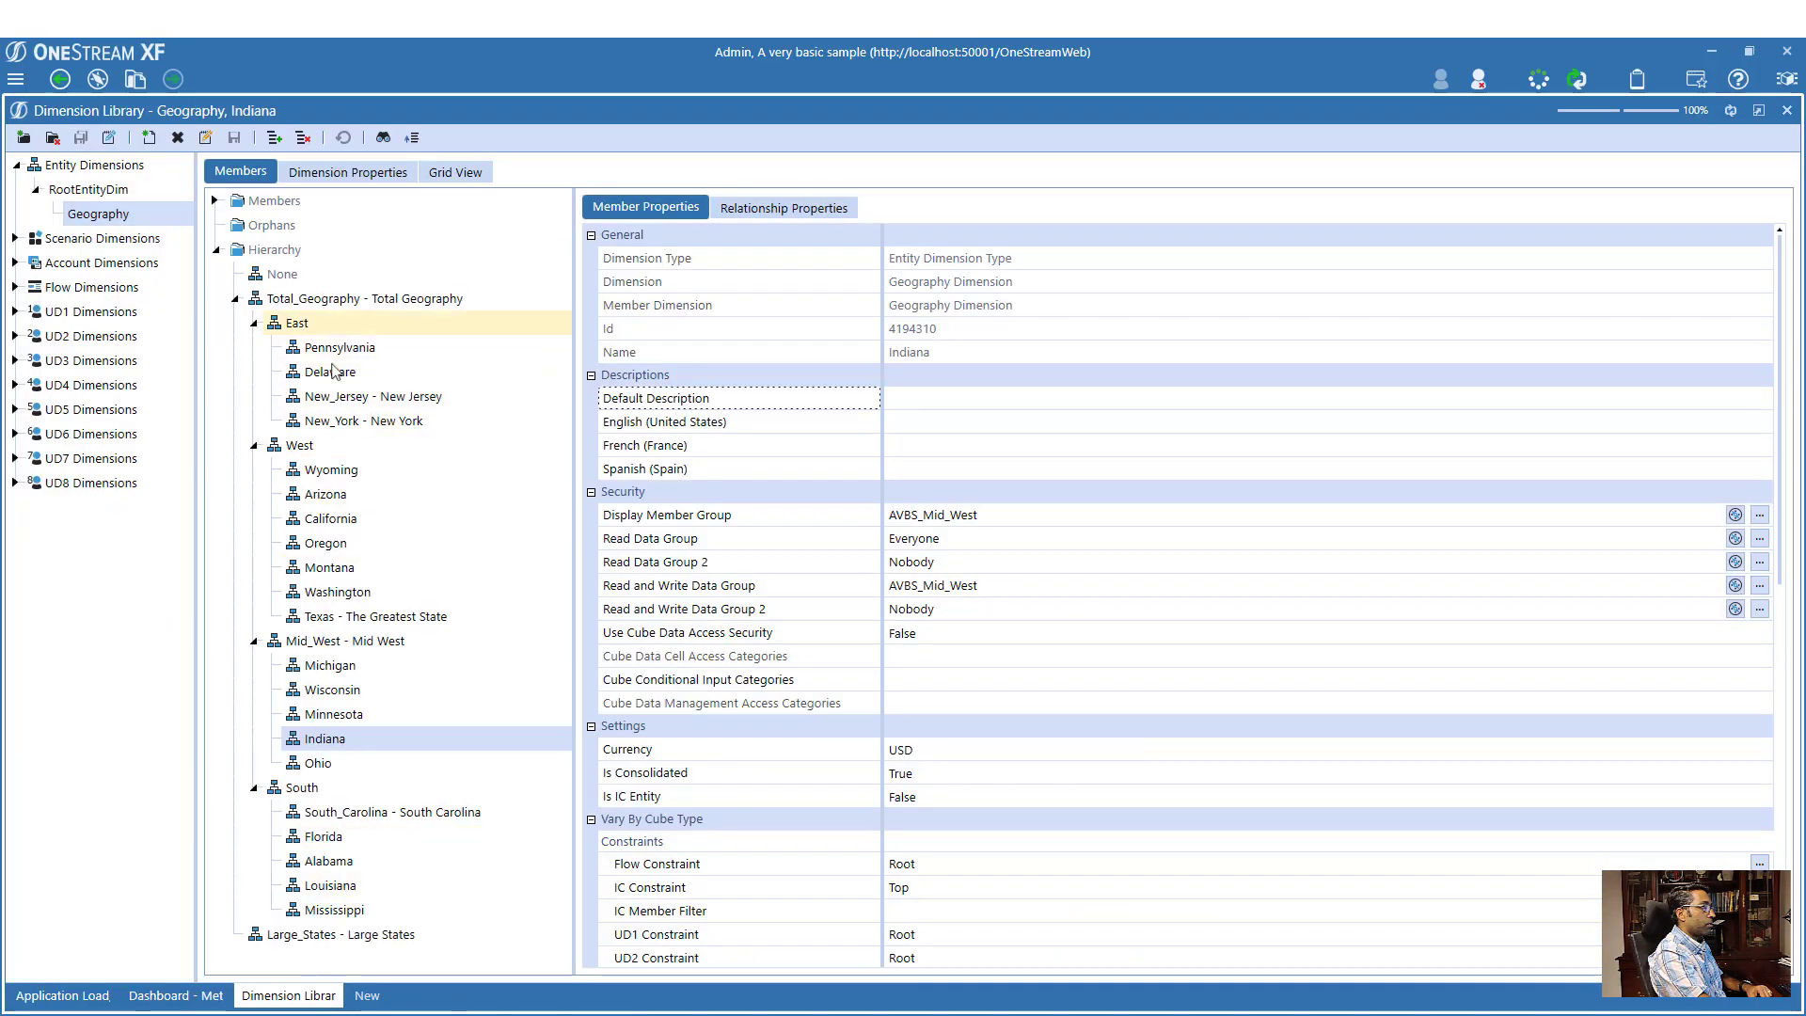
{"action": "left_click", "coordinate": [330, 299]}
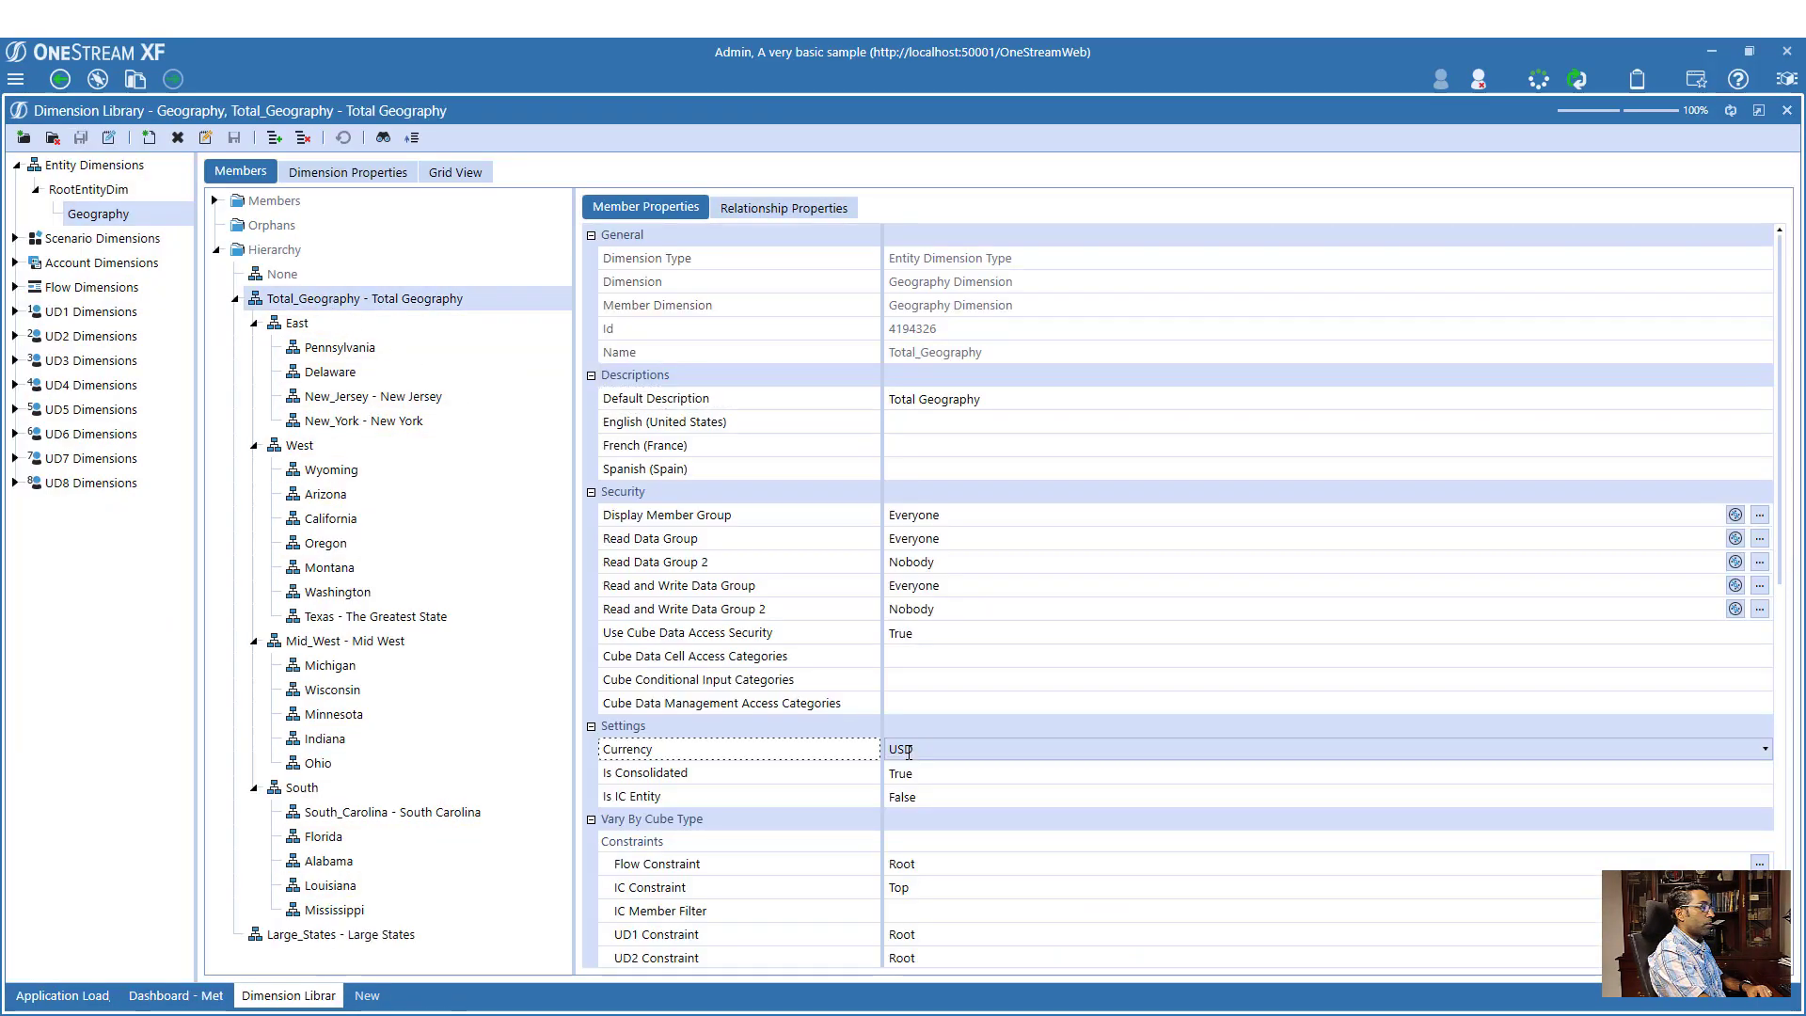
{"action": "left_click", "coordinate": [895, 777]}
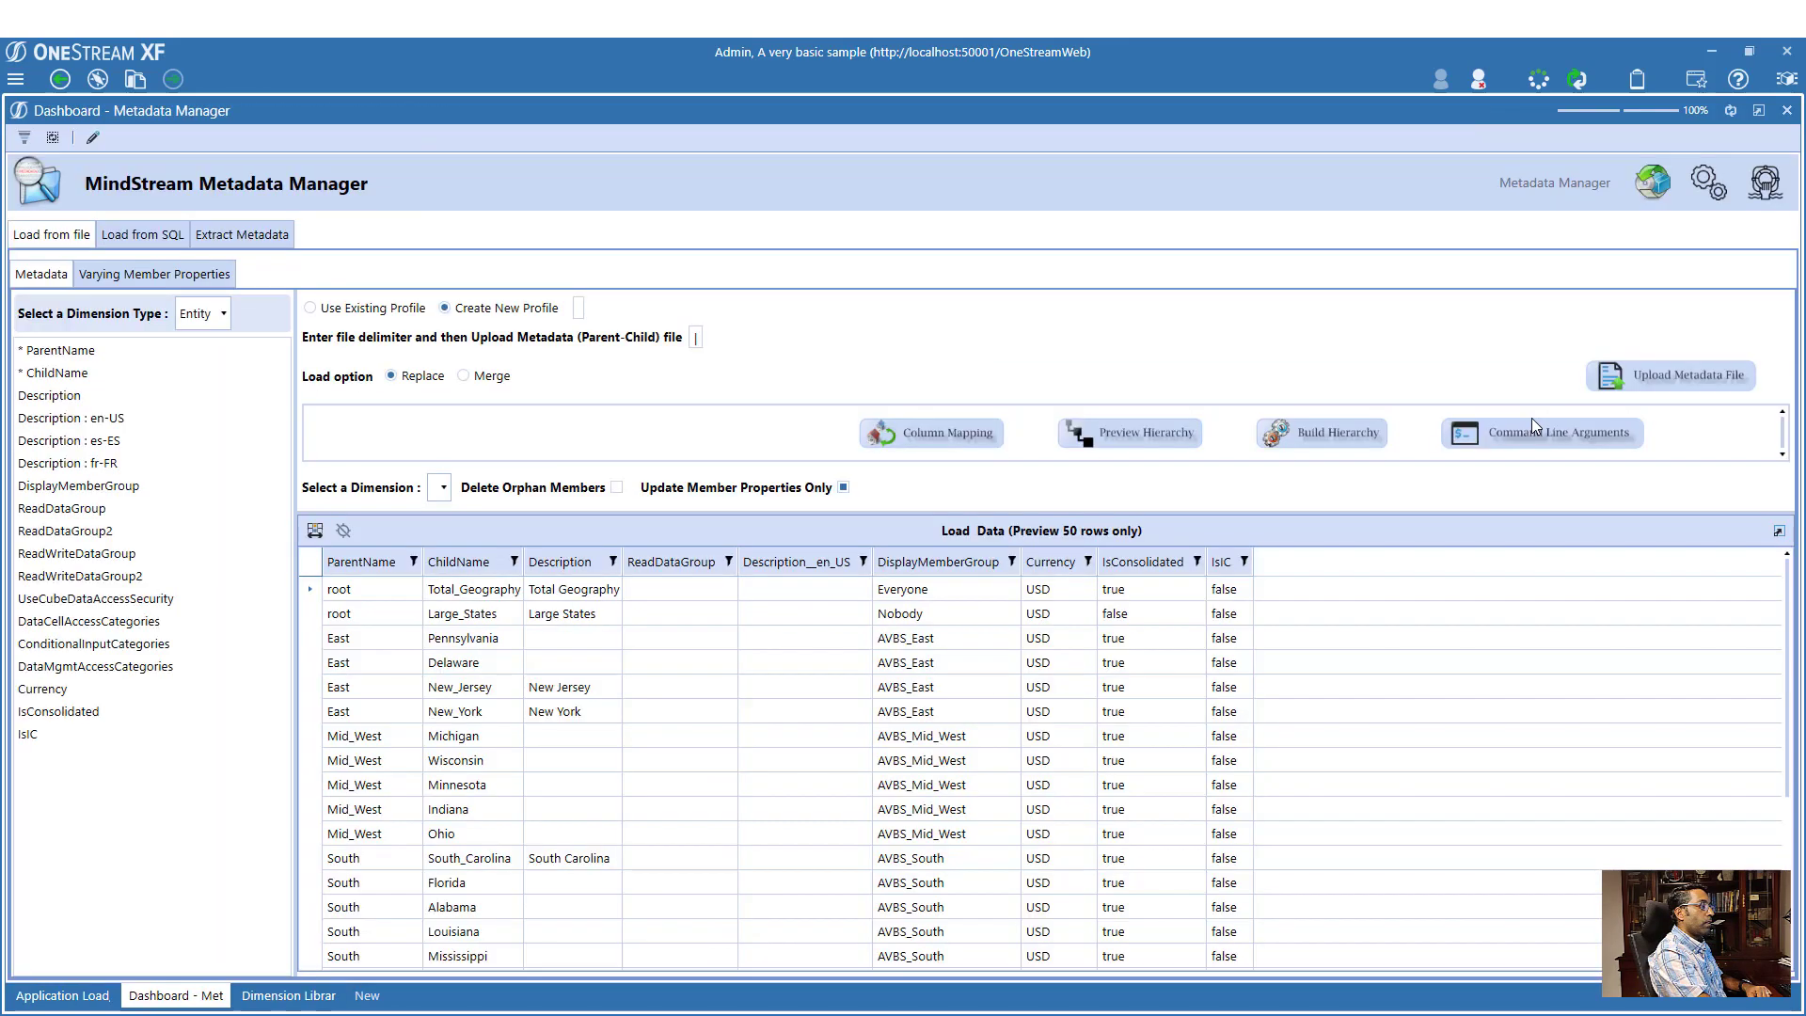
- Try to upload the edited DimensionExtract.txt in Metadata Manager without a profile and acknowledge the message
{"action": "left_click", "coordinate": [1626, 370]}
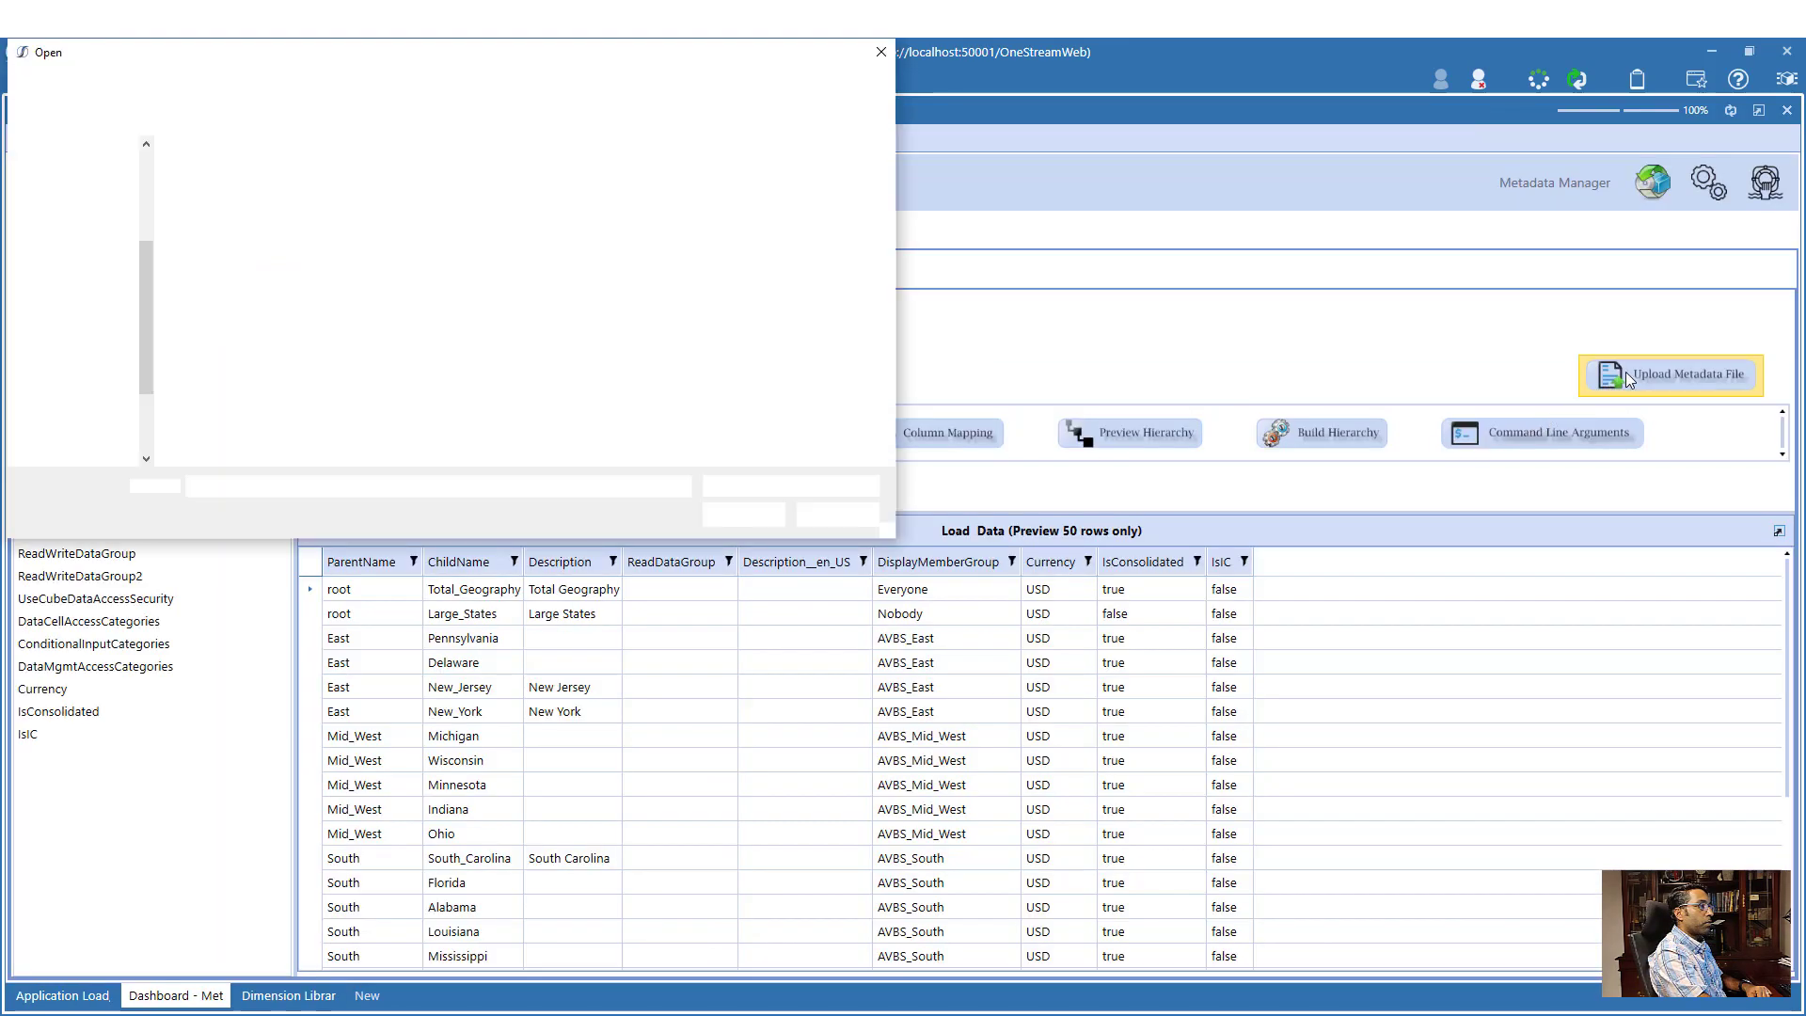
{"action": "double_click", "coordinate": [320, 195]}
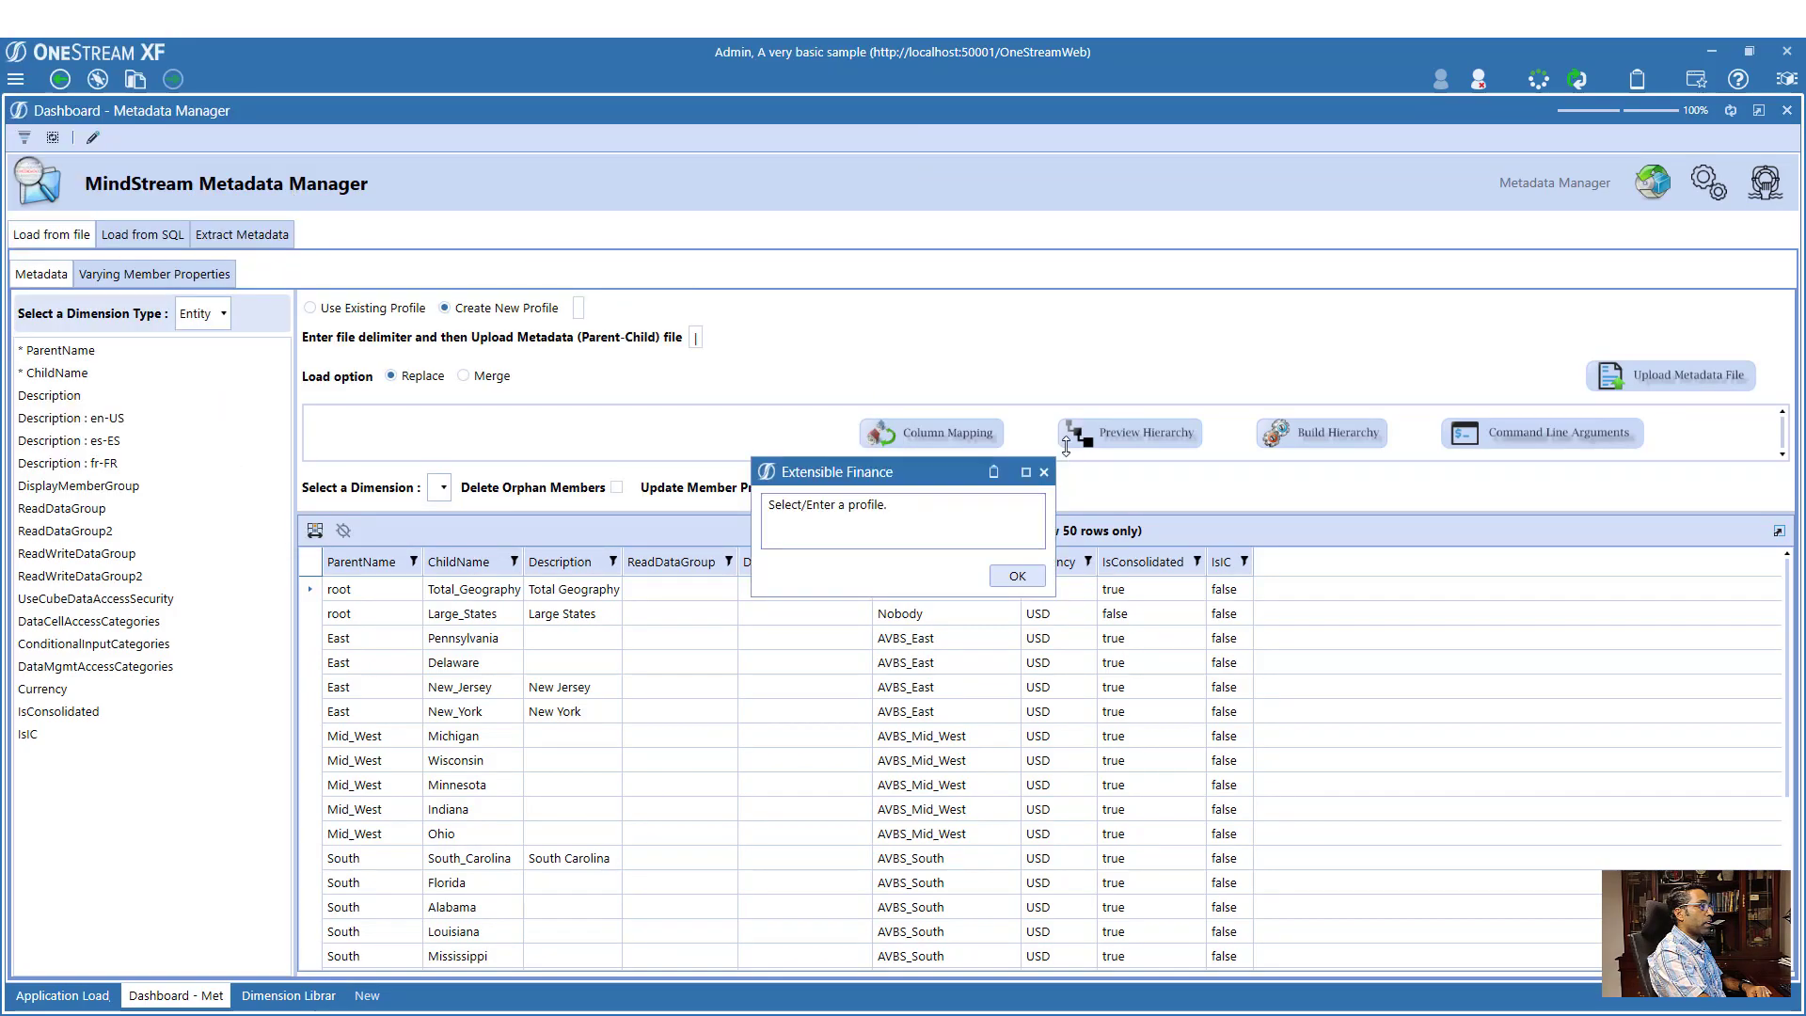
{"action": "left_click", "coordinate": [1020, 580]}
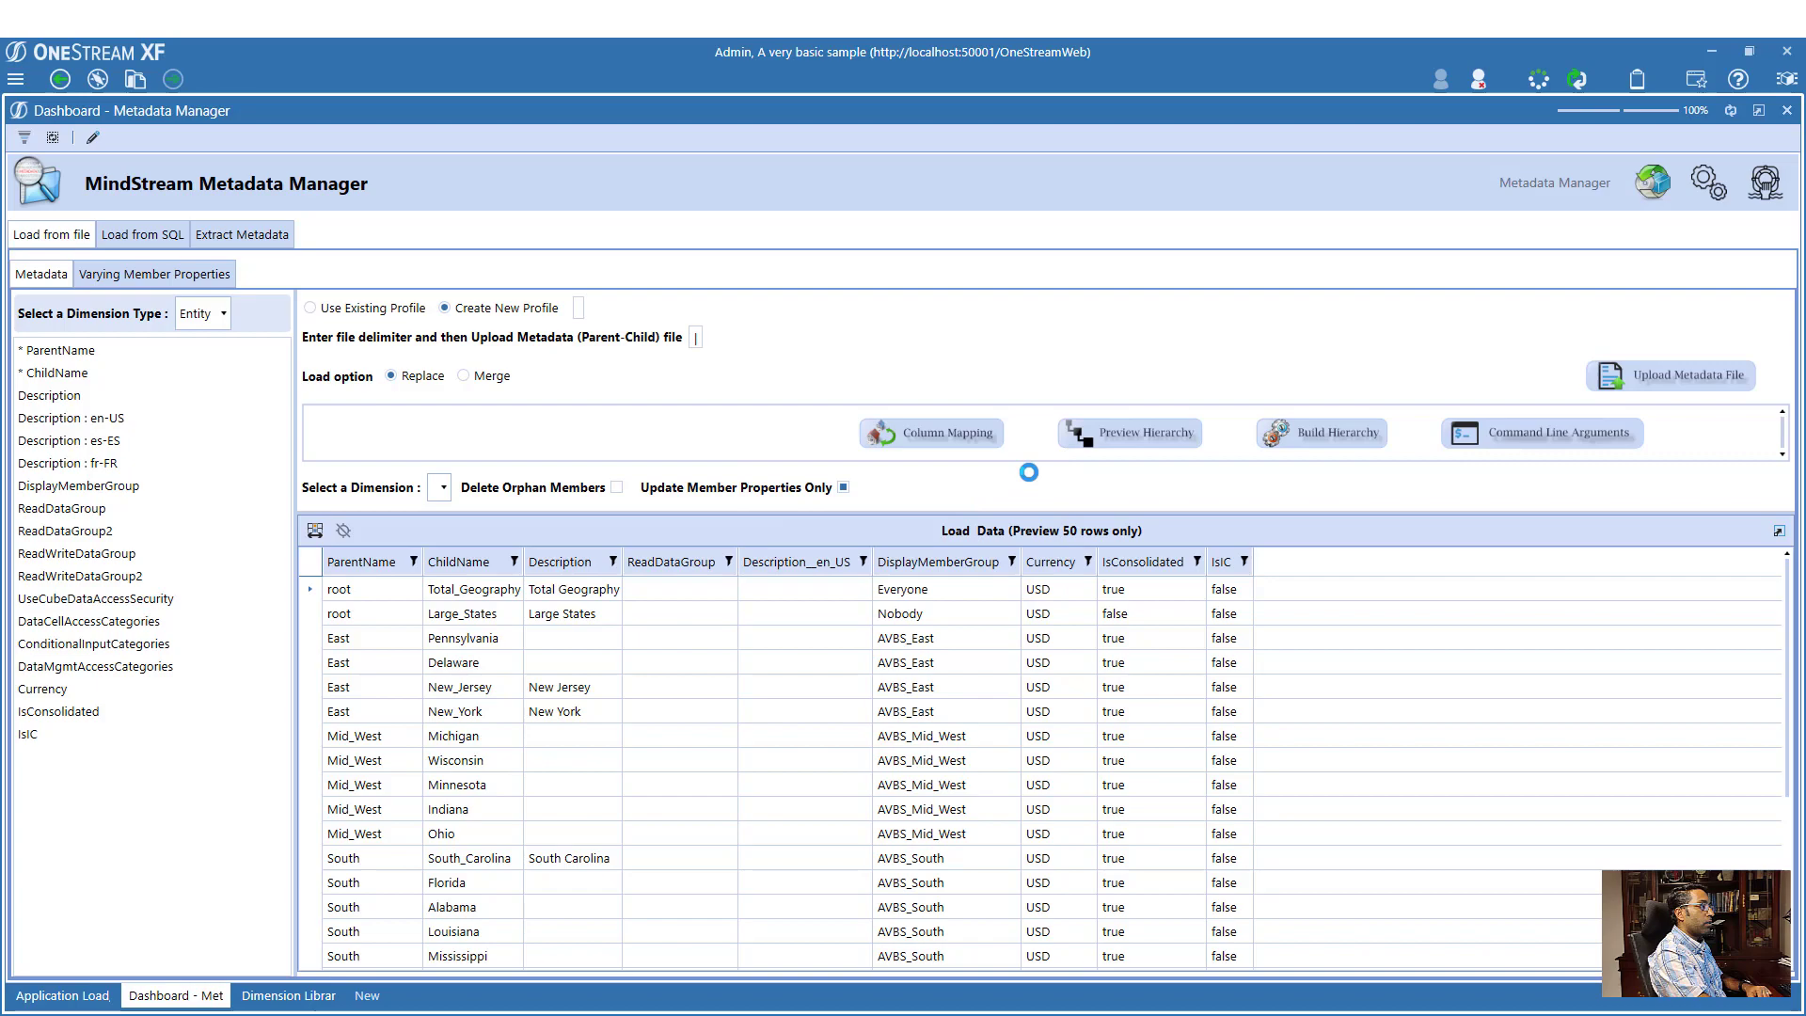
- Switch to using an existing profile and load the Geography profile
{"action": "left_click", "coordinate": [331, 308]}
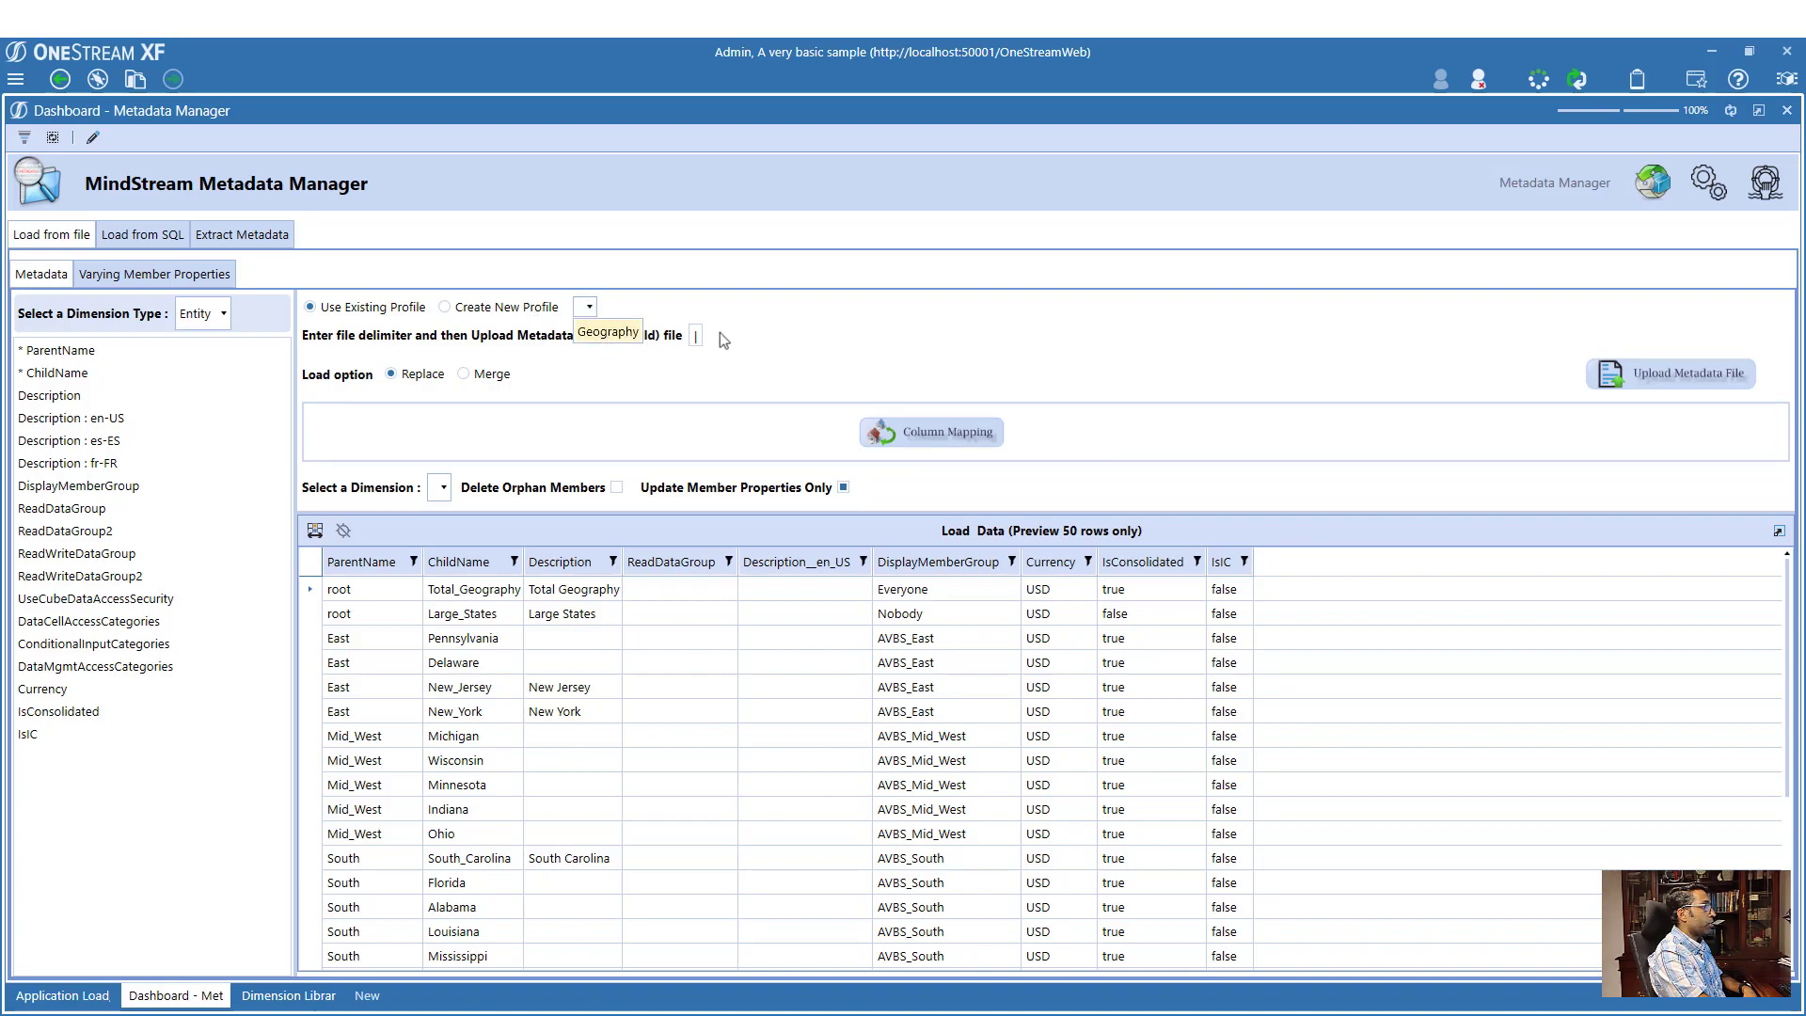
{"action": "left_click", "coordinate": [607, 335]}
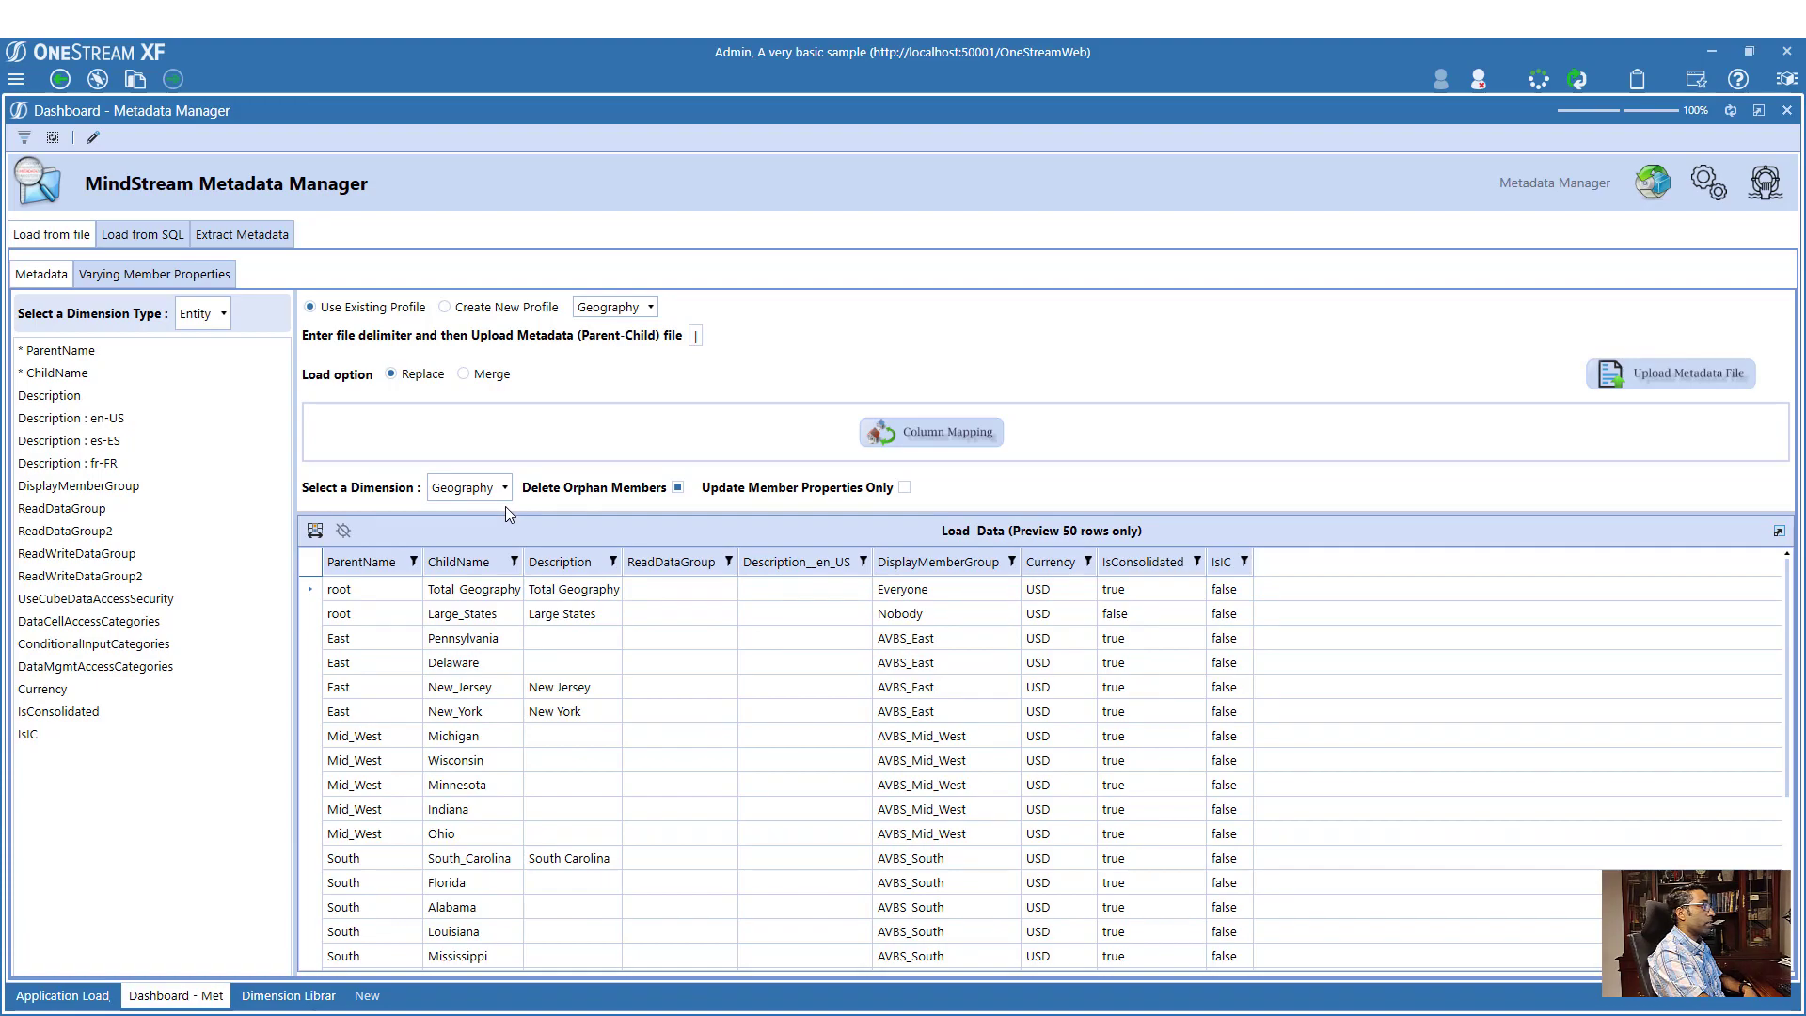
- Switch the dimension type to Account and back to Entity, and reselect the existing Geography profile to restore its settings
{"action": "left_click", "coordinate": [212, 319]}
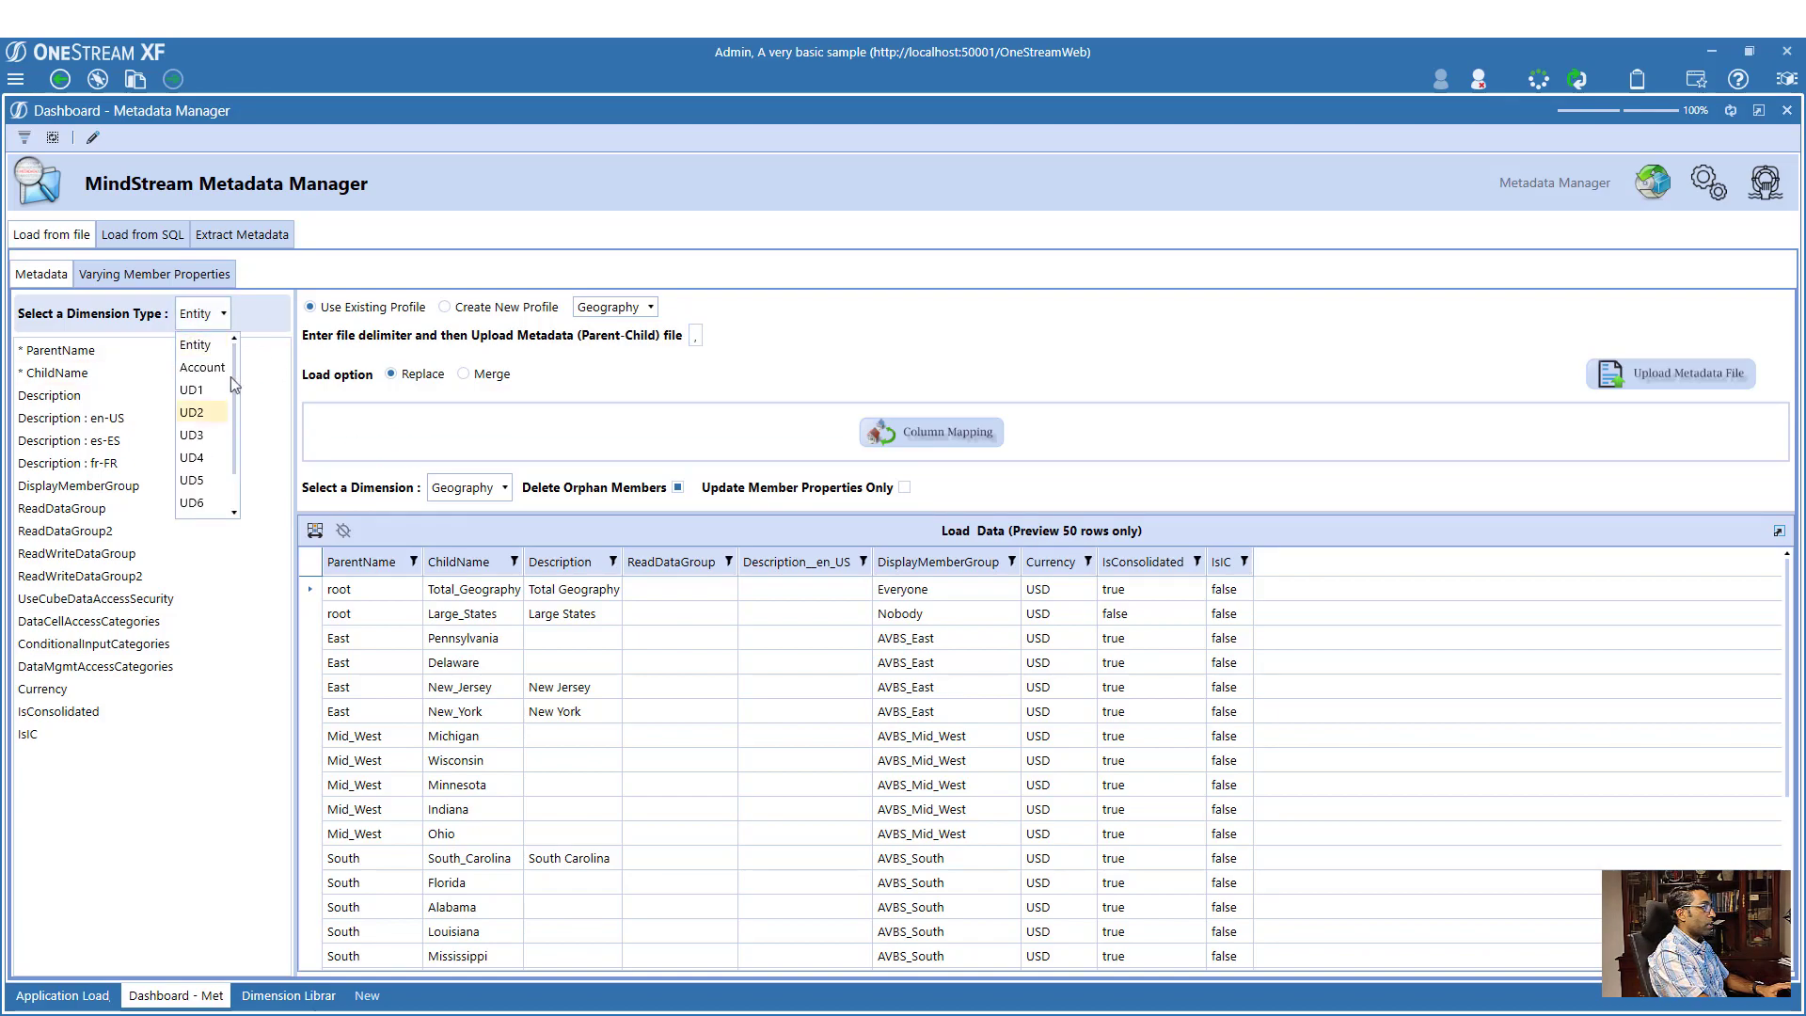
{"action": "left_click", "coordinate": [202, 367]}
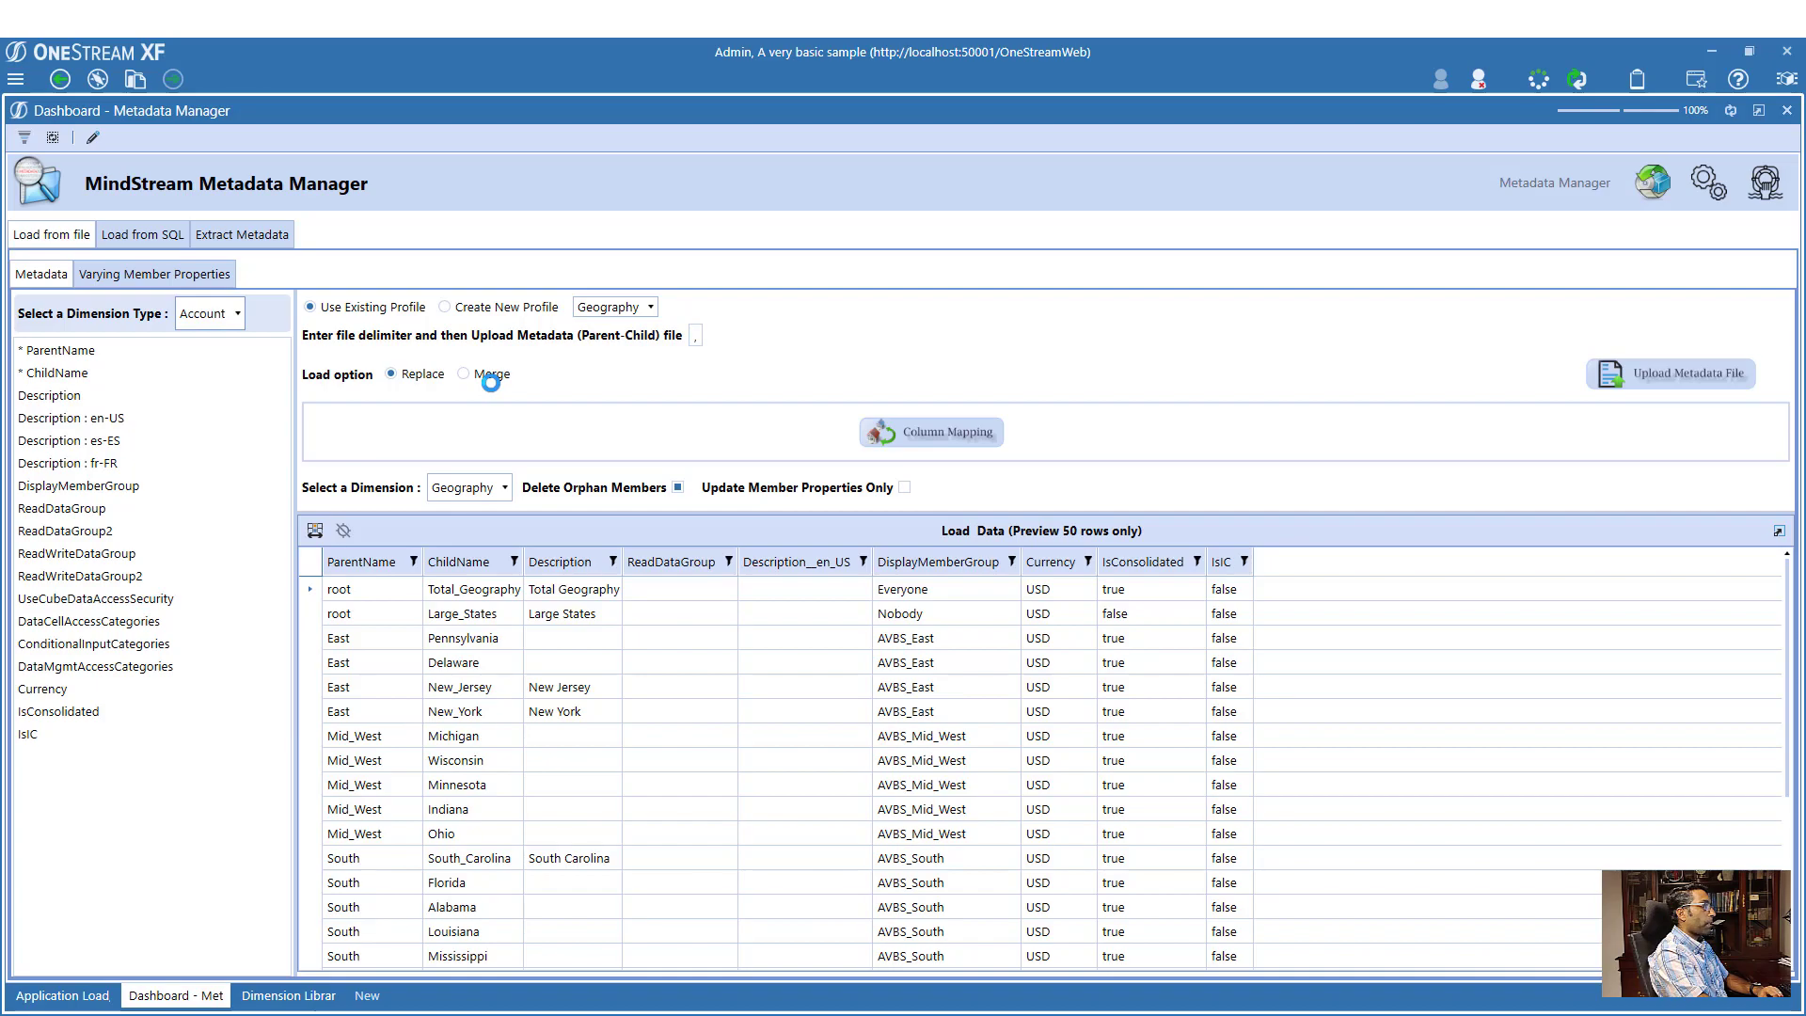
{"action": "left_click", "coordinate": [231, 319]}
{"action": "left_click", "coordinate": [197, 343]}
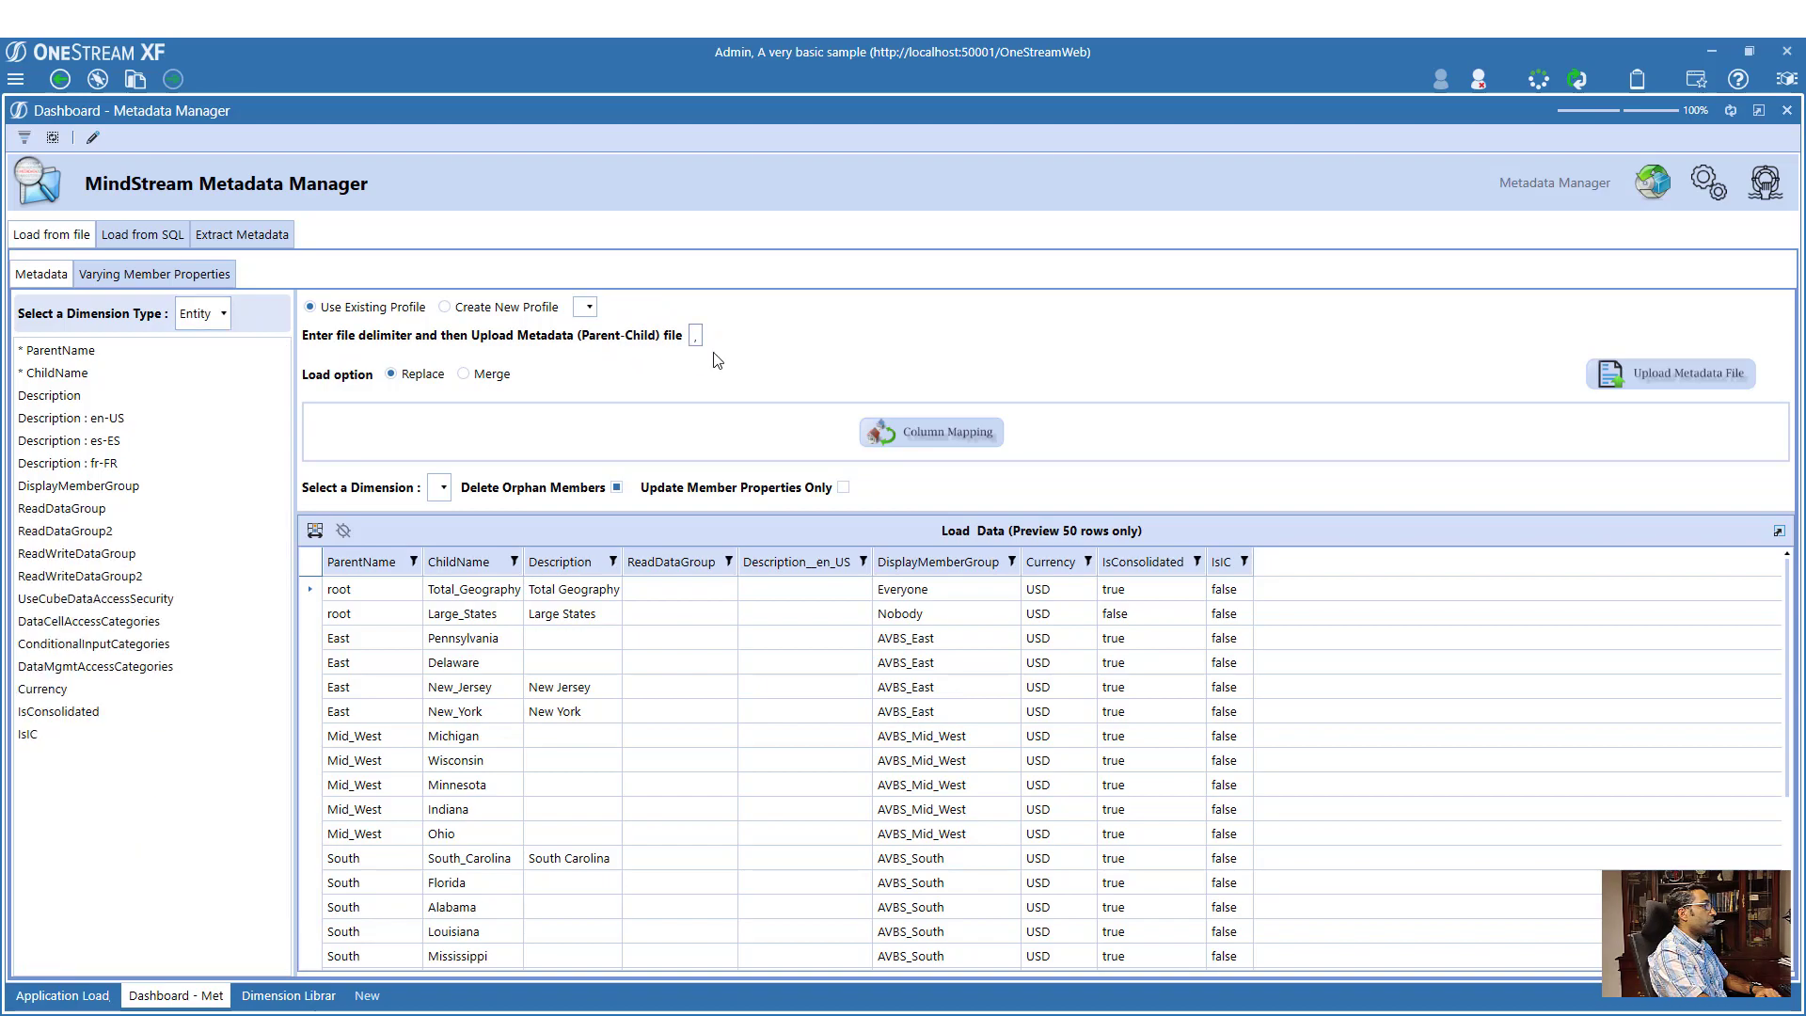
{"action": "left_click", "coordinate": [587, 306]}
{"action": "left_click", "coordinate": [607, 332]}
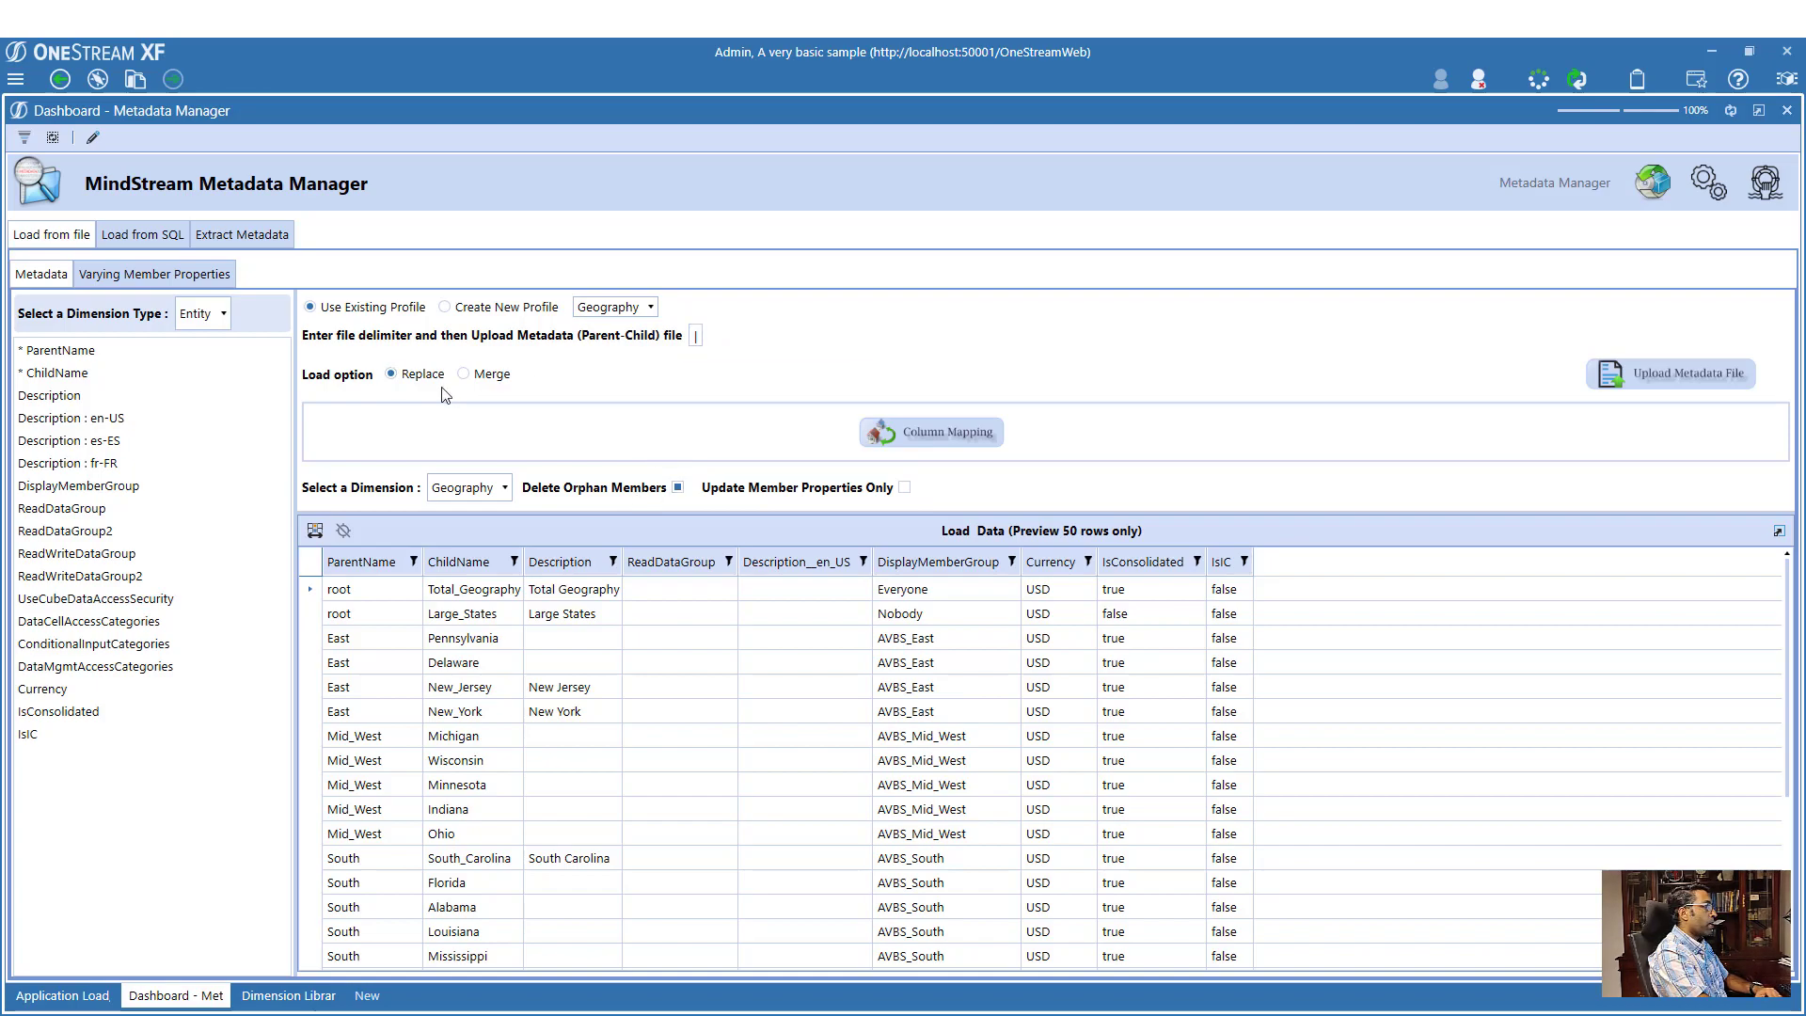
- Enable Update Member Properties Only, upload the edited DimensionExtract.txt and acknowledge the upload message
{"action": "left_click", "coordinate": [904, 488]}
{"action": "left_click", "coordinate": [1652, 375]}
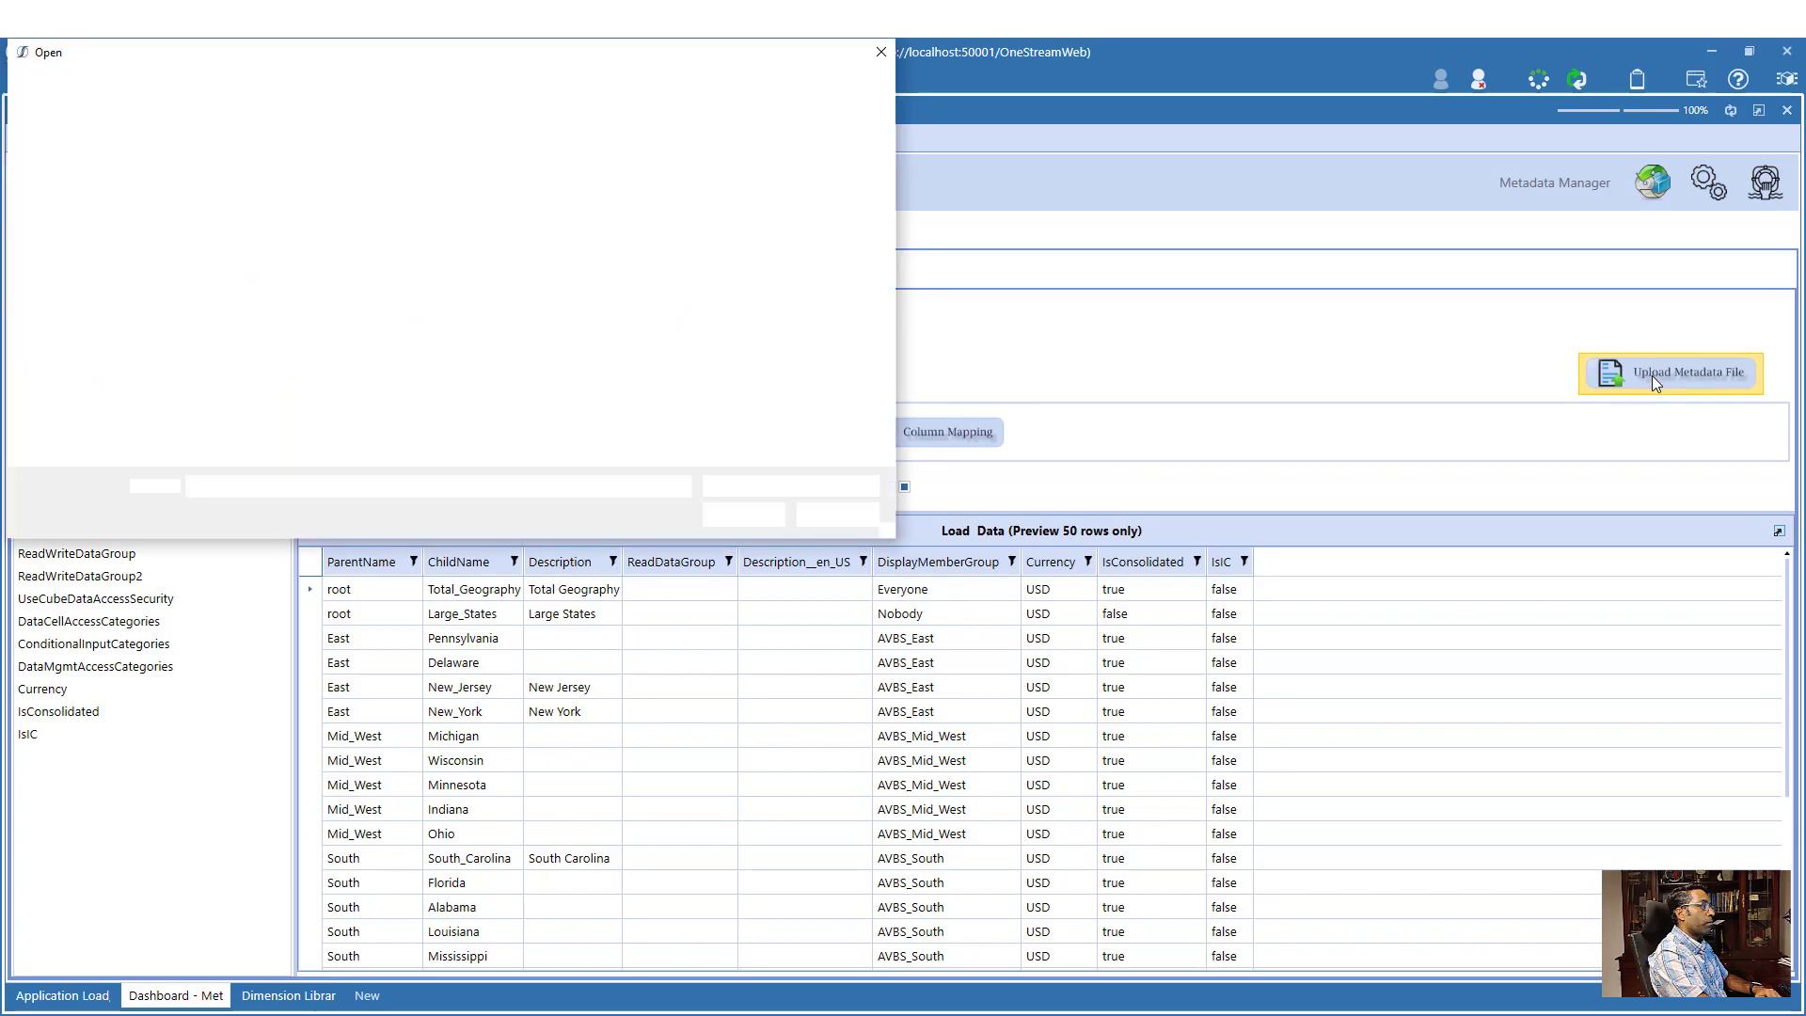
{"action": "left_click", "coordinate": [226, 195]}
{"action": "left_click", "coordinate": [744, 514]}
{"action": "left_click", "coordinate": [1028, 588]}
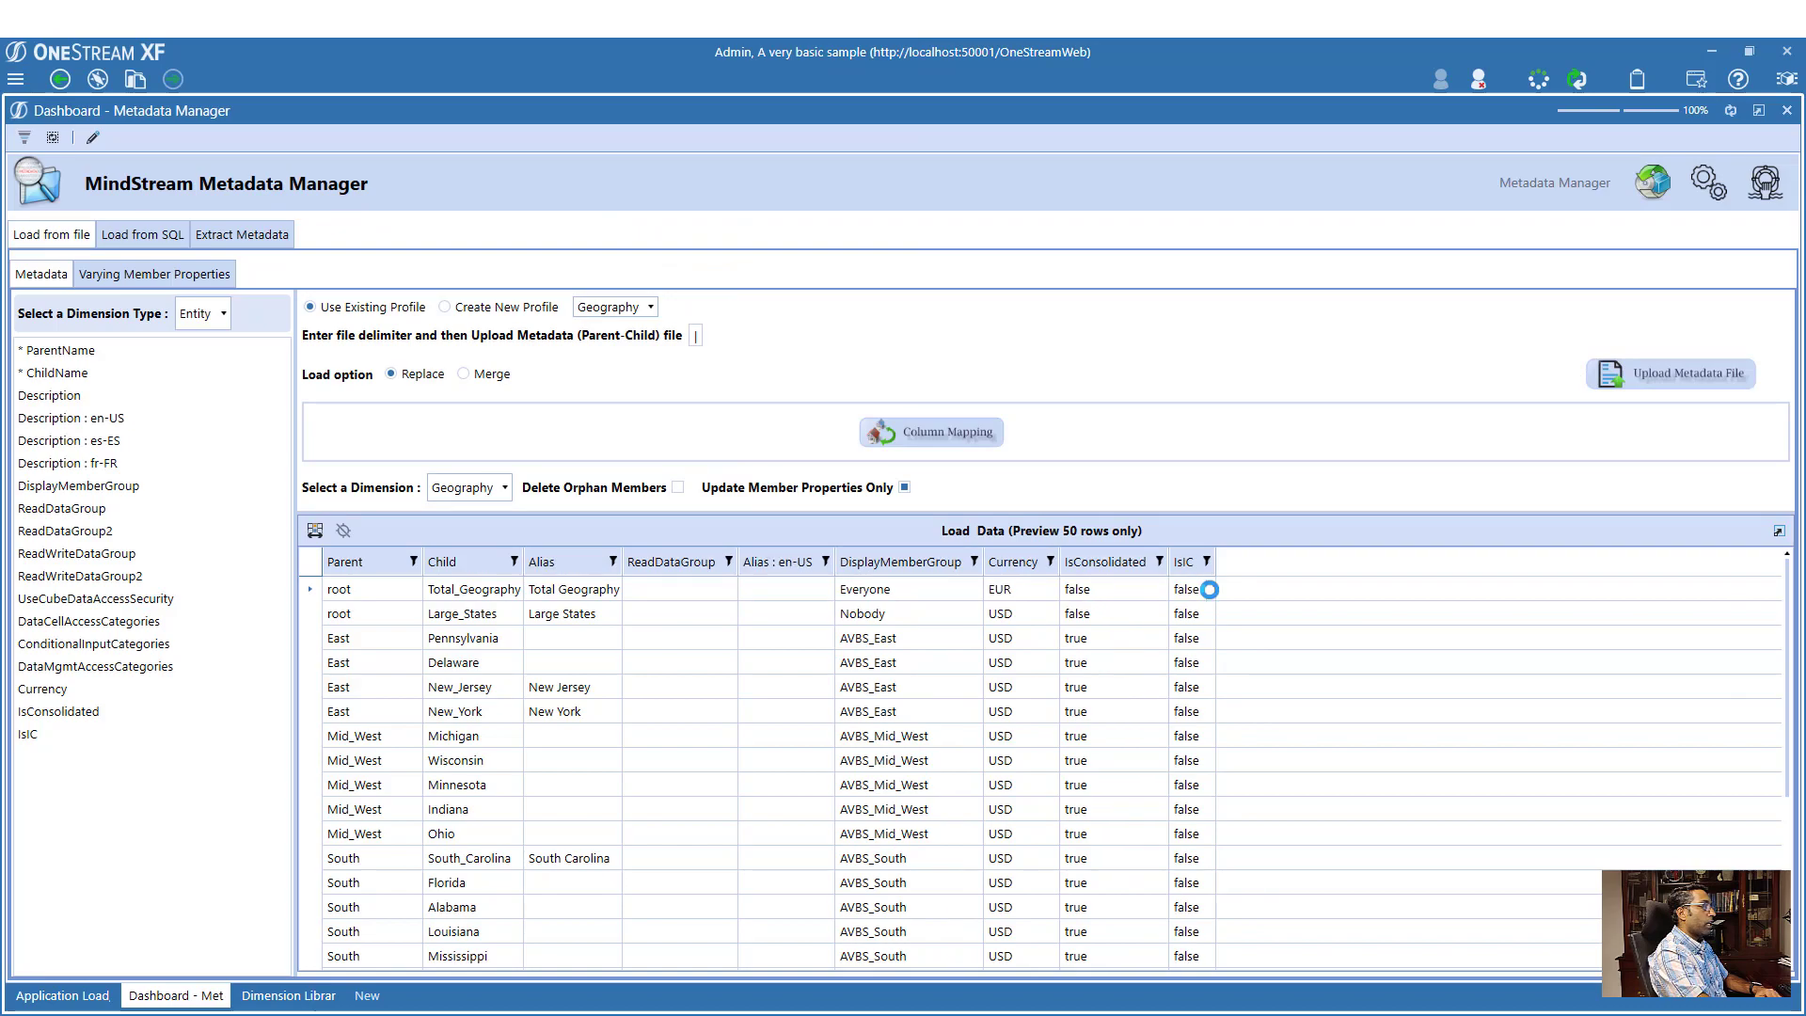
- Update the column mapping and run Build Hierarchy to update the Geography member properties, acknowledging both messages
{"action": "left_click", "coordinate": [946, 432]}
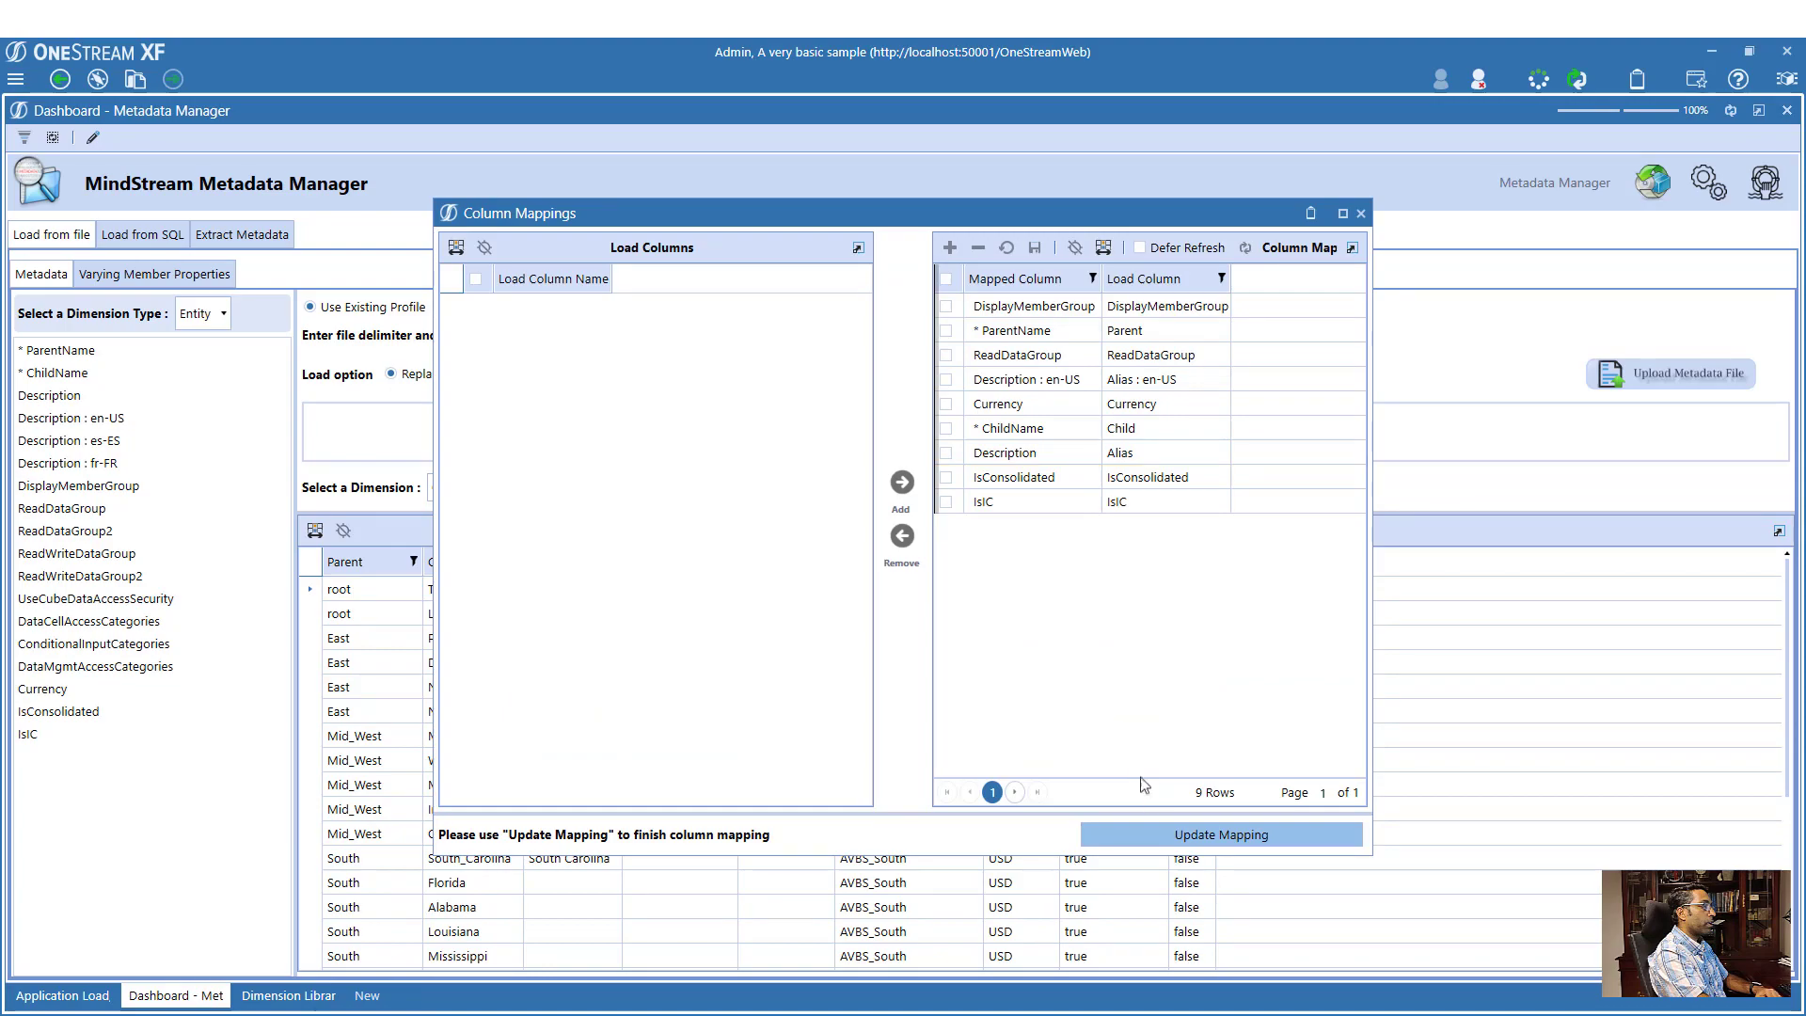
{"action": "left_click", "coordinate": [1159, 836]}
{"action": "left_click", "coordinate": [1016, 578]}
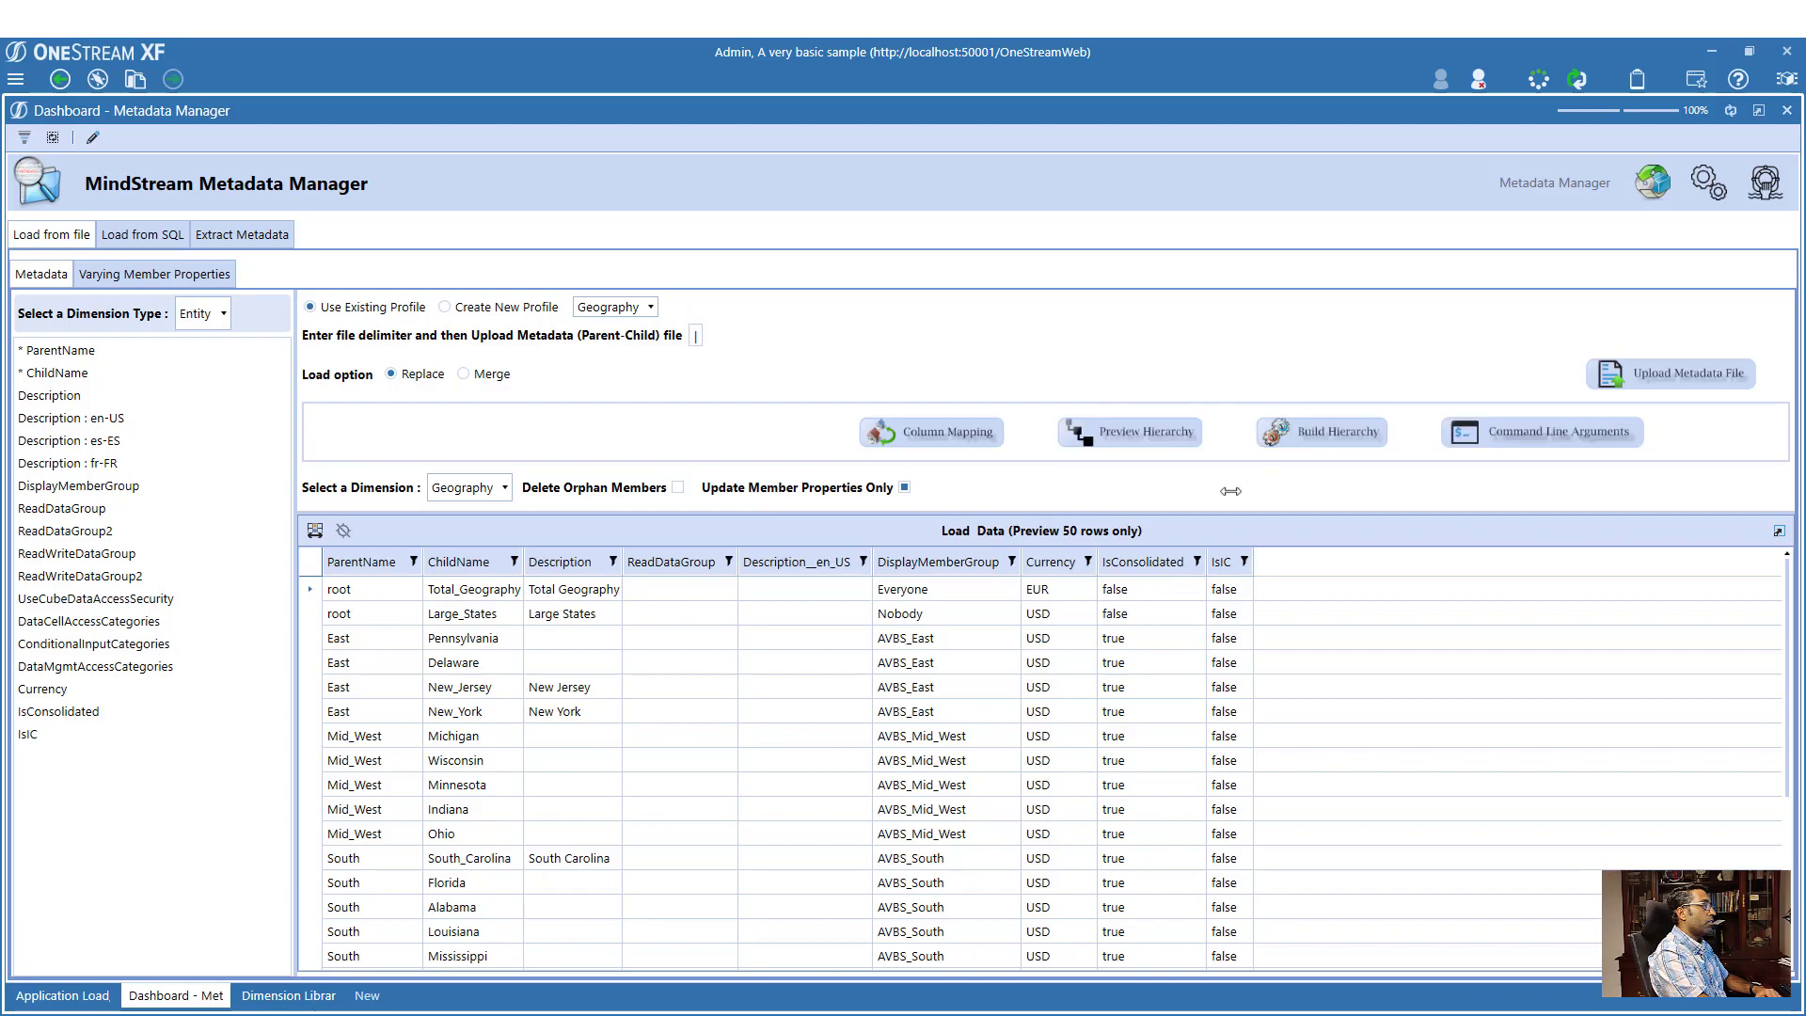
{"action": "left_click", "coordinate": [1145, 591]}
{"action": "left_click", "coordinate": [1355, 449]}
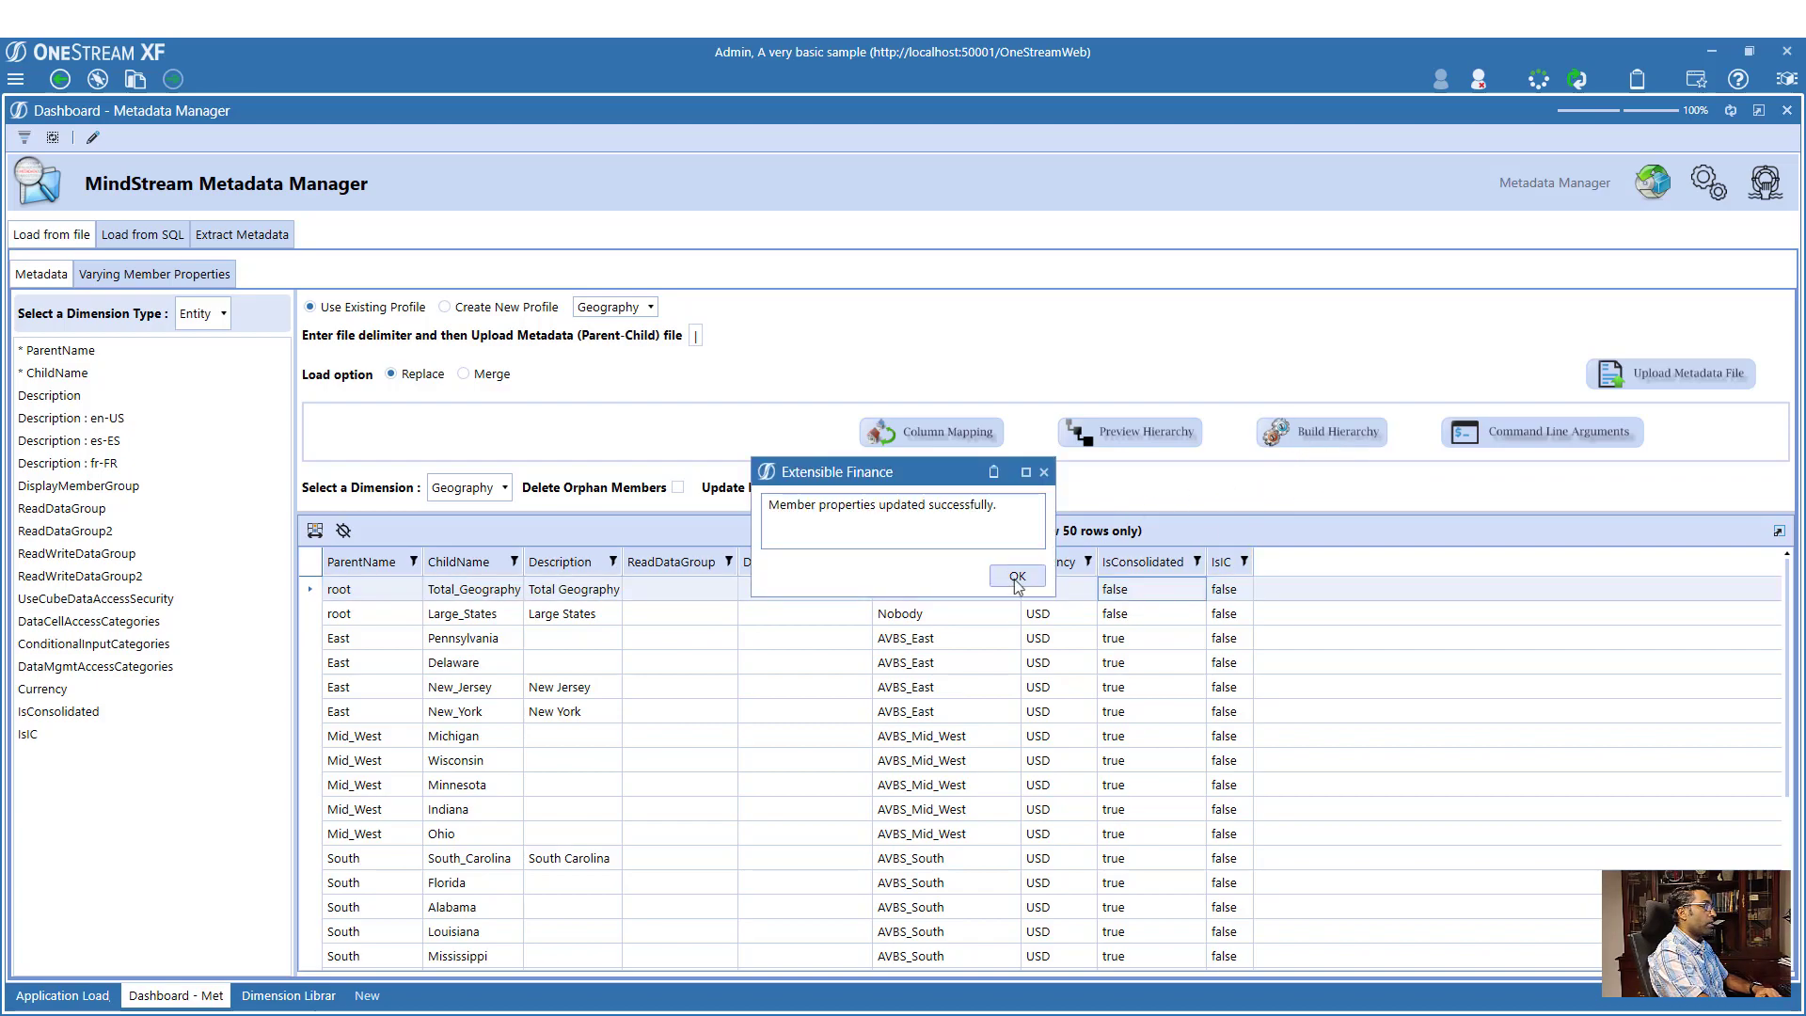
{"action": "left_click", "coordinate": [1013, 577]}
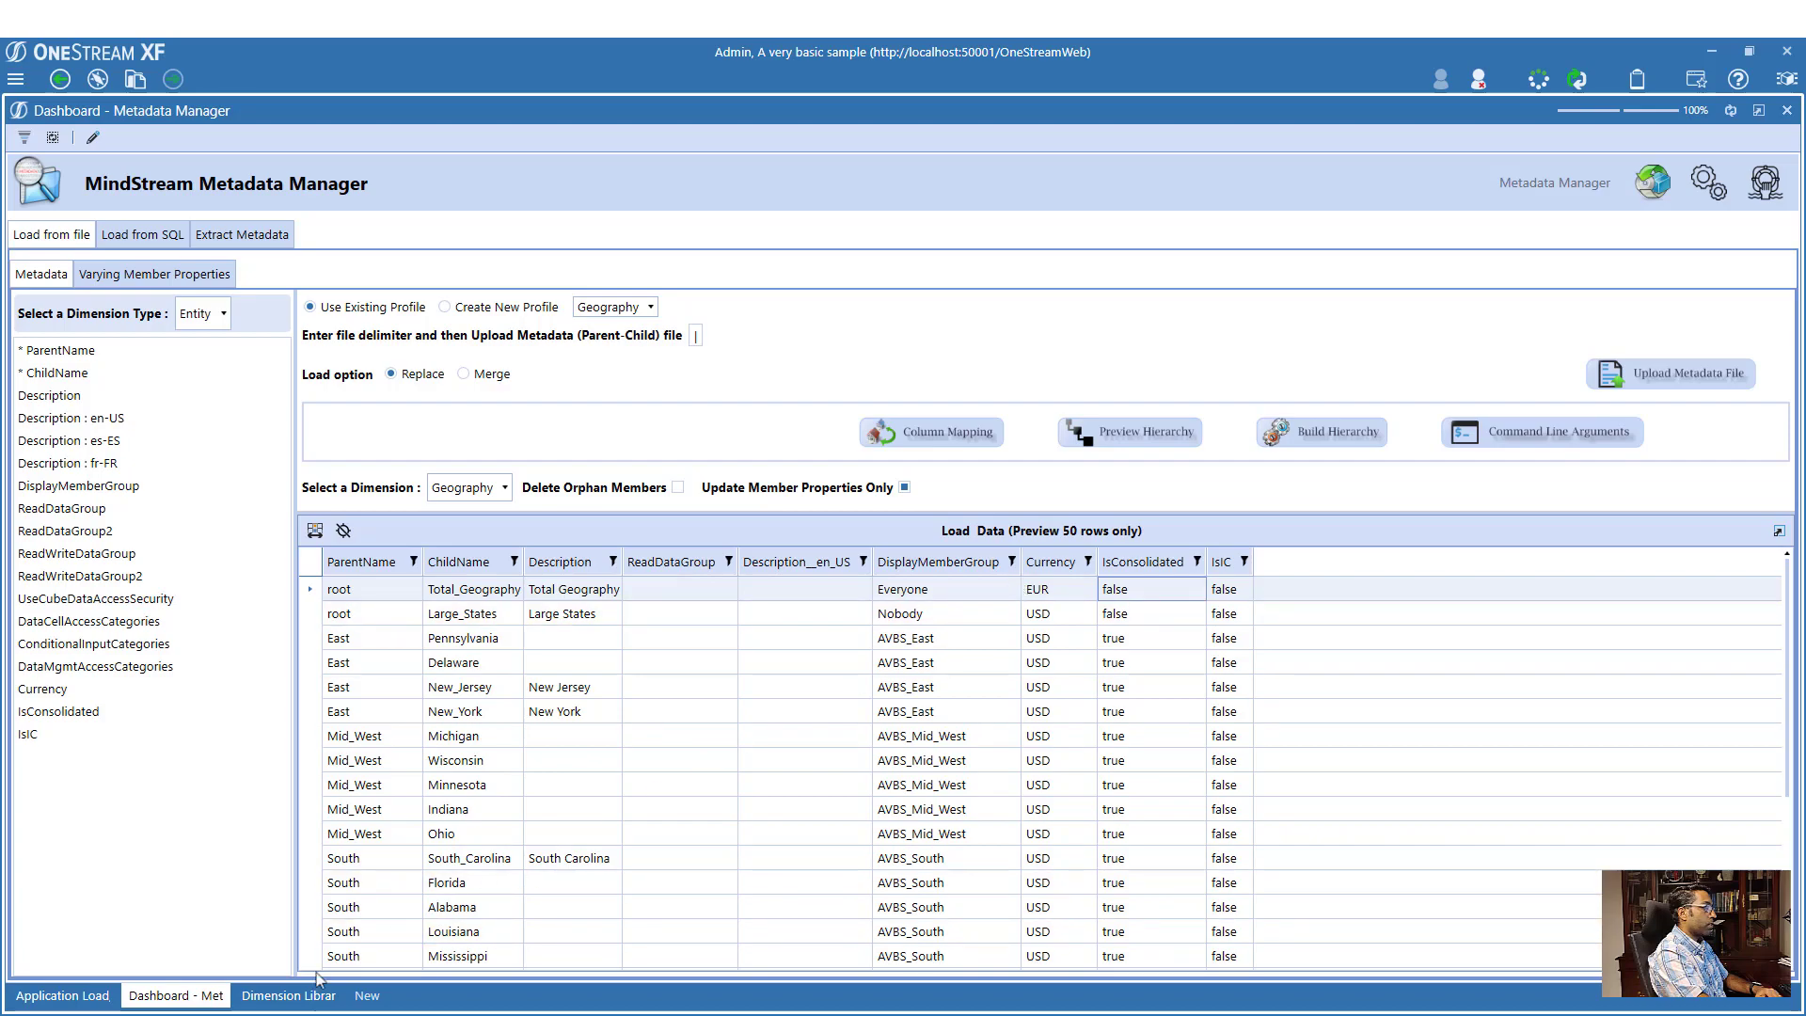
- In the Dimension Library, check the updated member properties of East and Total_Geography in the Geography dimension
{"action": "left_click", "coordinate": [291, 994]}
{"action": "left_click", "coordinate": [297, 323]}
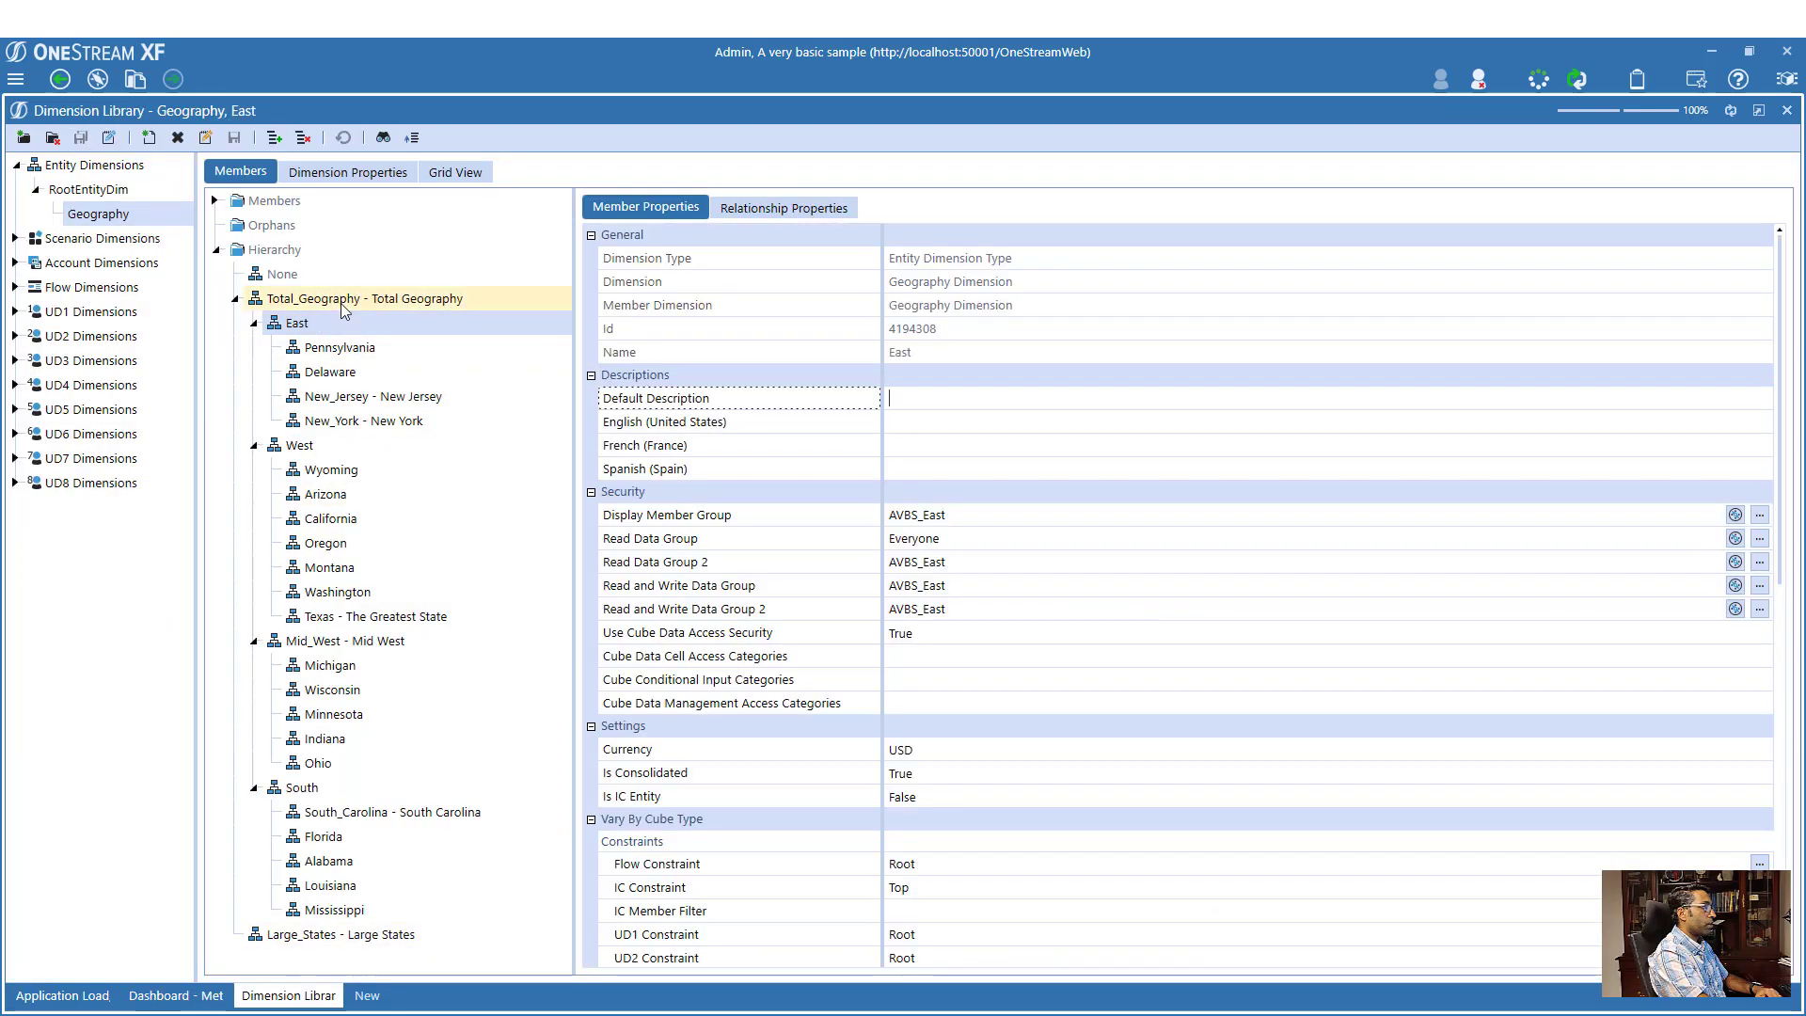
{"action": "left_click", "coordinate": [341, 299]}
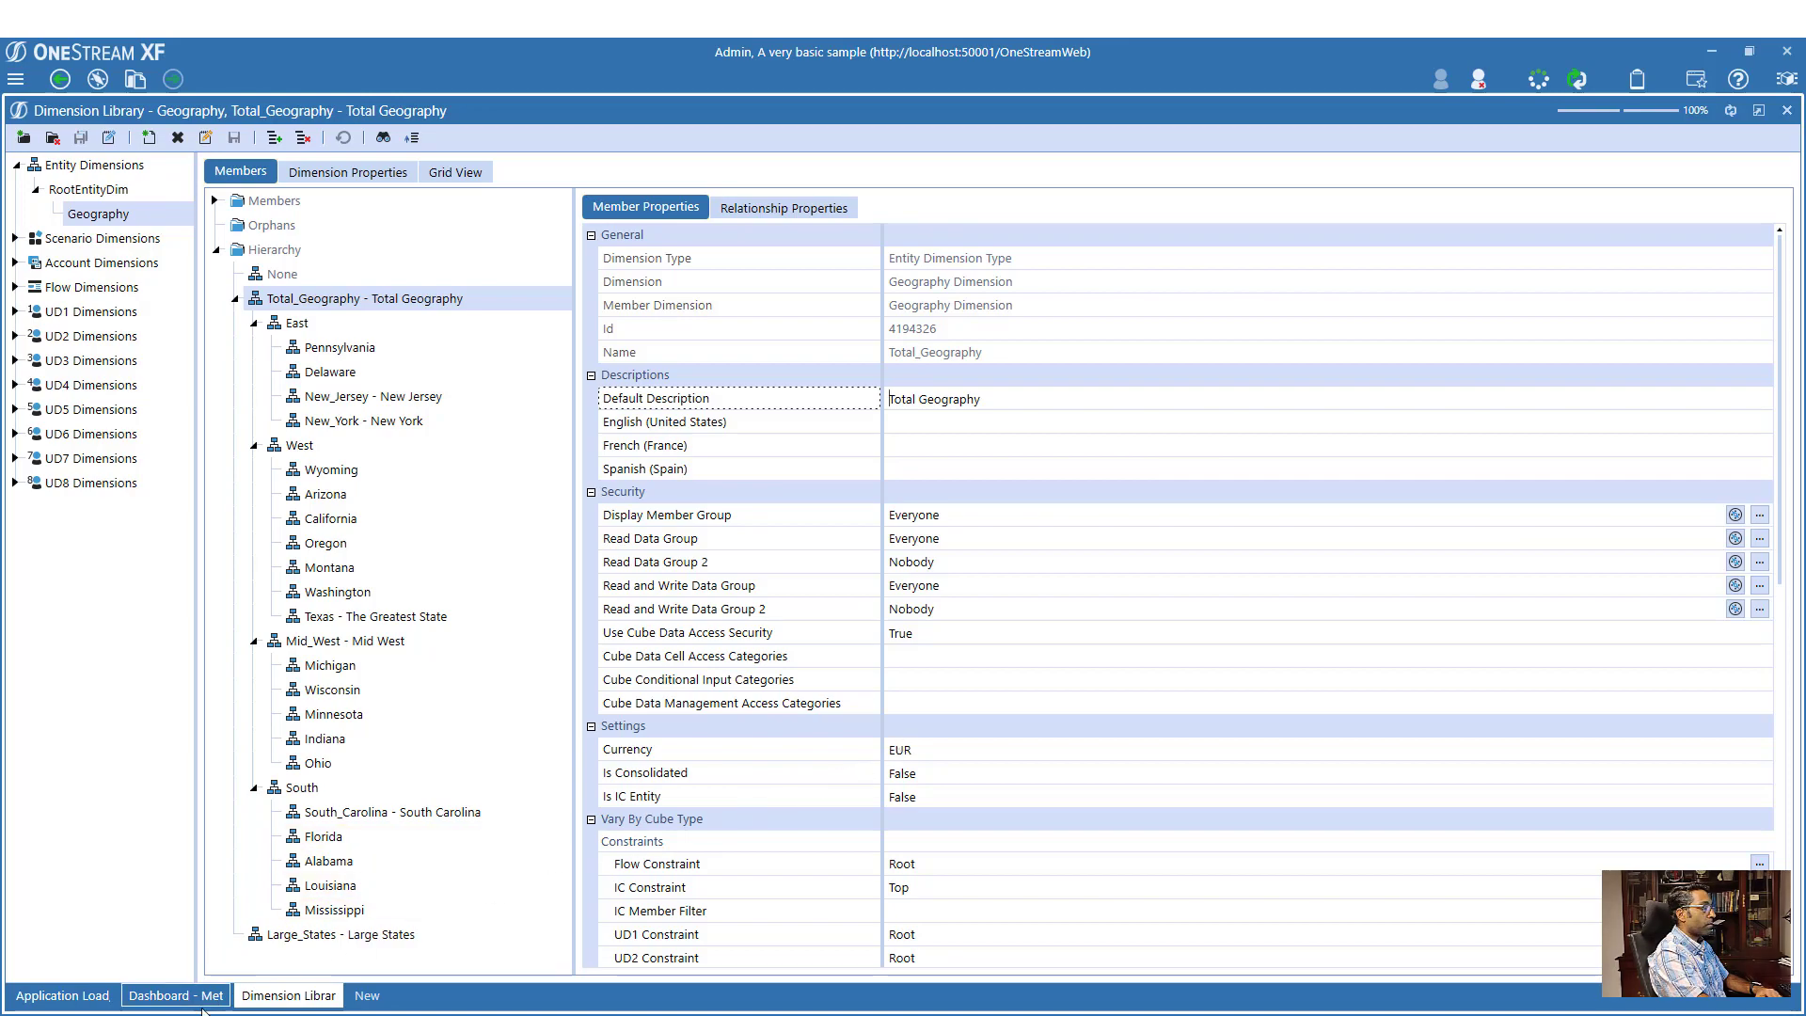
- Return to the Metadata Manager dashboard and open the Varying Member Properties file load for the Entity dimension type
{"action": "left_click", "coordinate": [176, 995]}
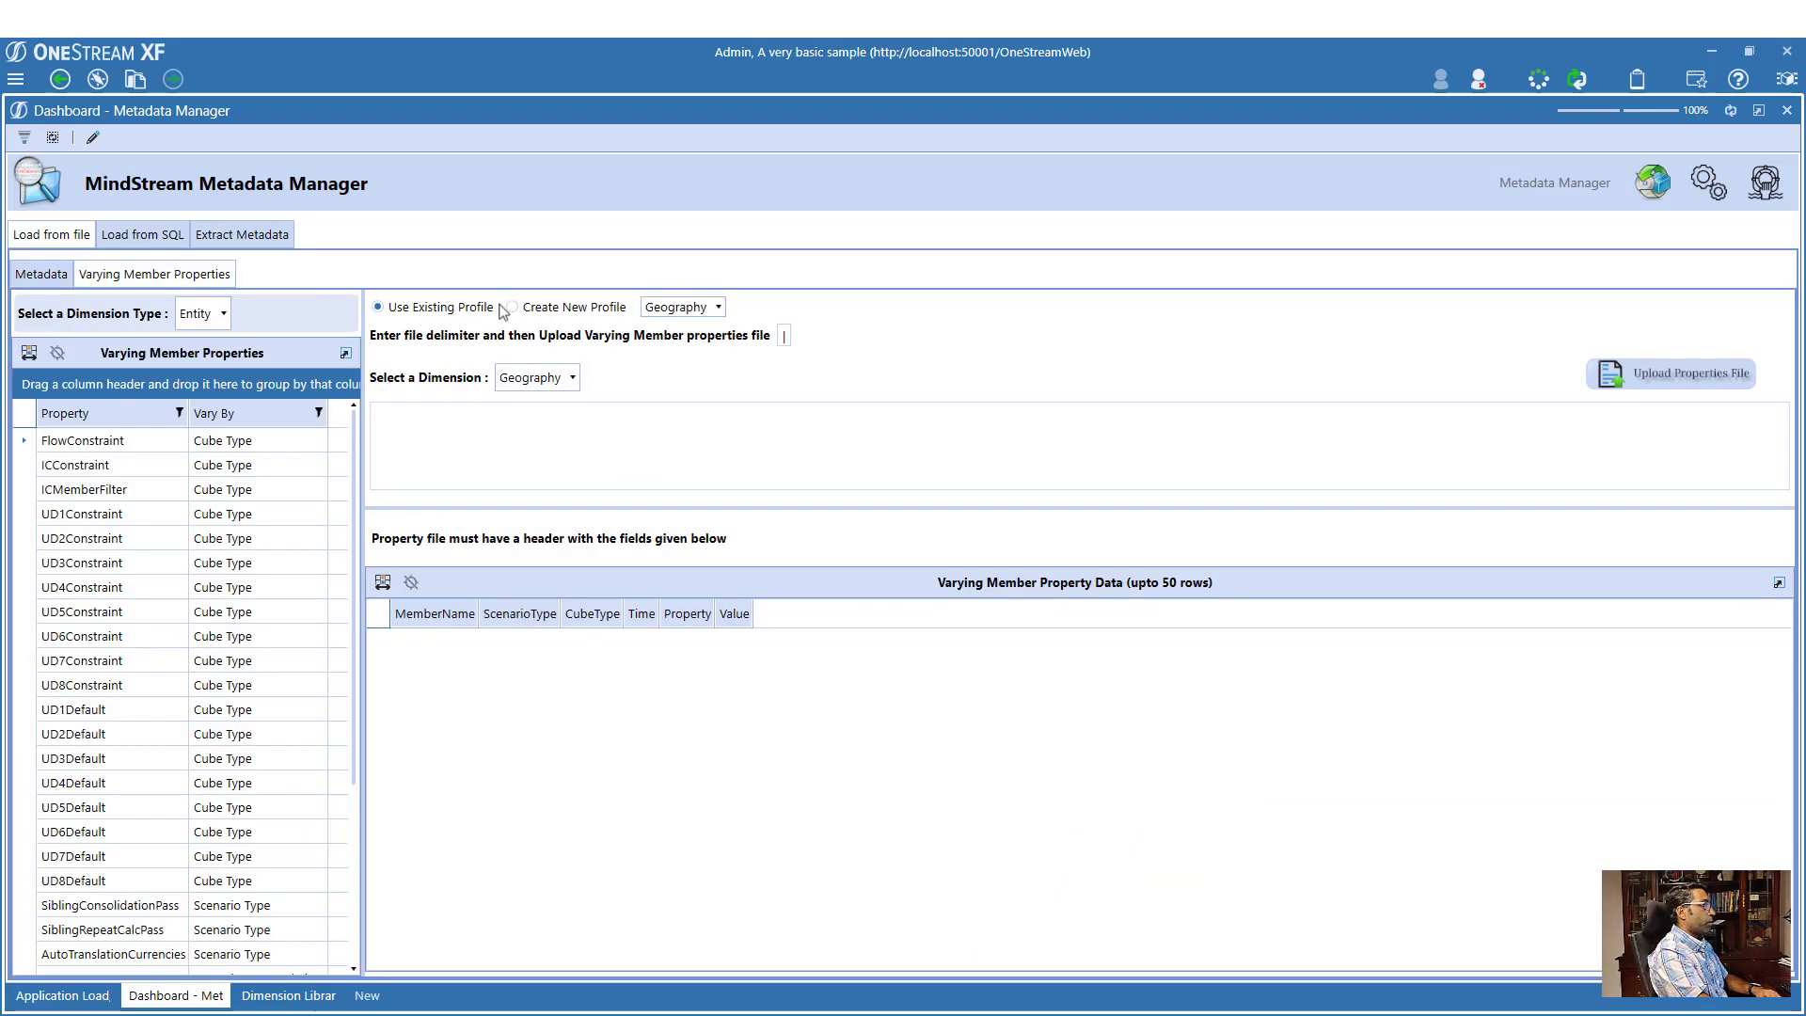
{"action": "left_click", "coordinate": [203, 313]}
{"action": "left_click", "coordinate": [482, 452]}
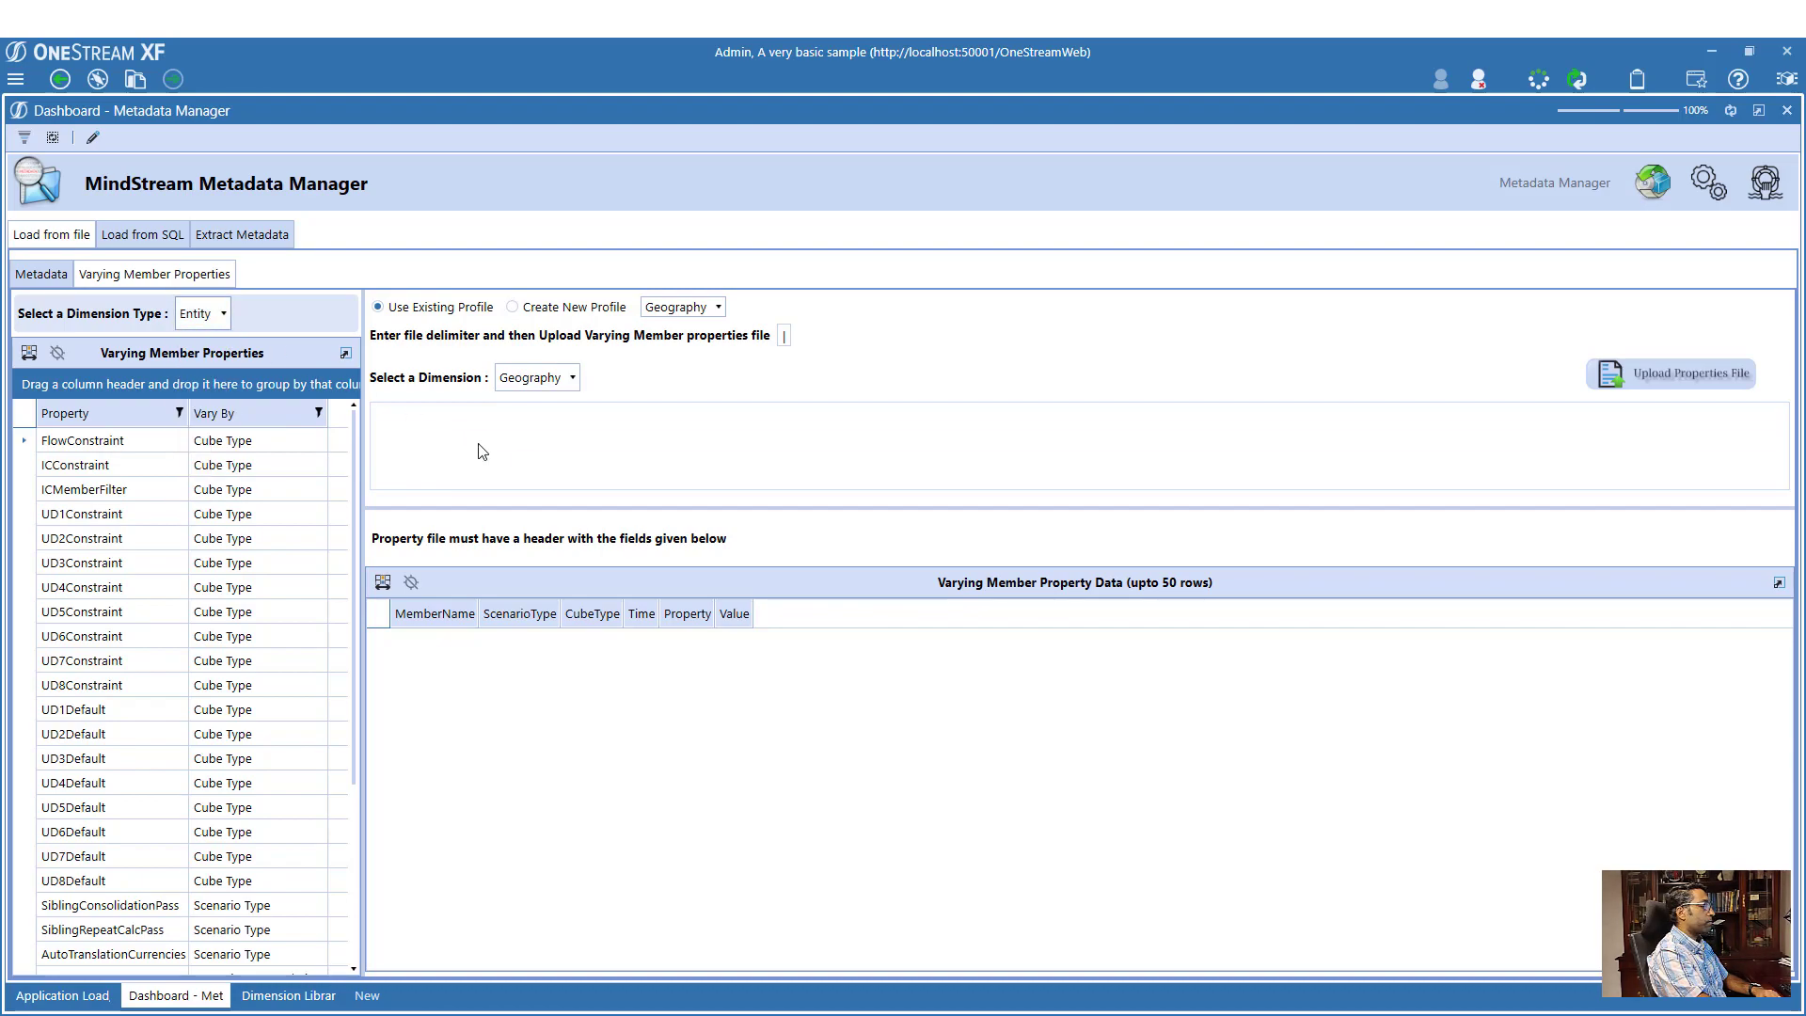
- In the Dimension Library, open the UD1 Products dimension and examine the varying properties of member 20_010
{"action": "left_click", "coordinate": [309, 995]}
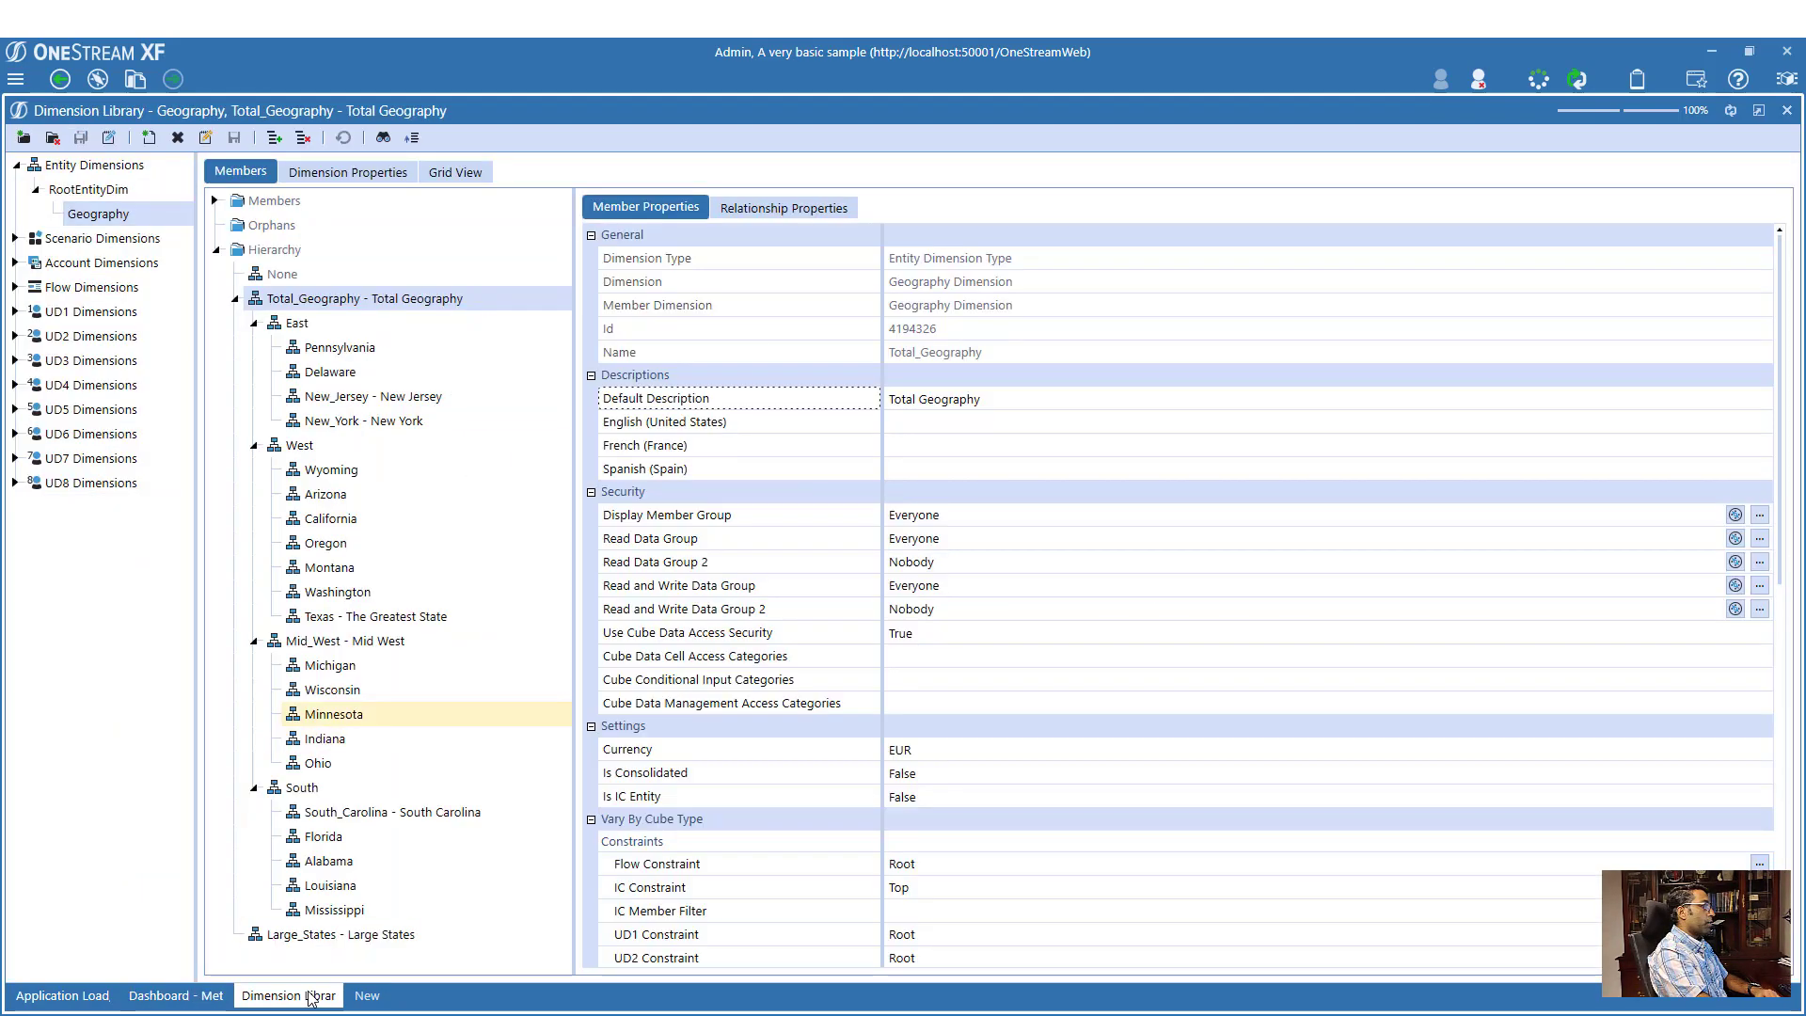
{"action": "left_click", "coordinate": [15, 311]}
{"action": "left_click", "coordinate": [79, 357]}
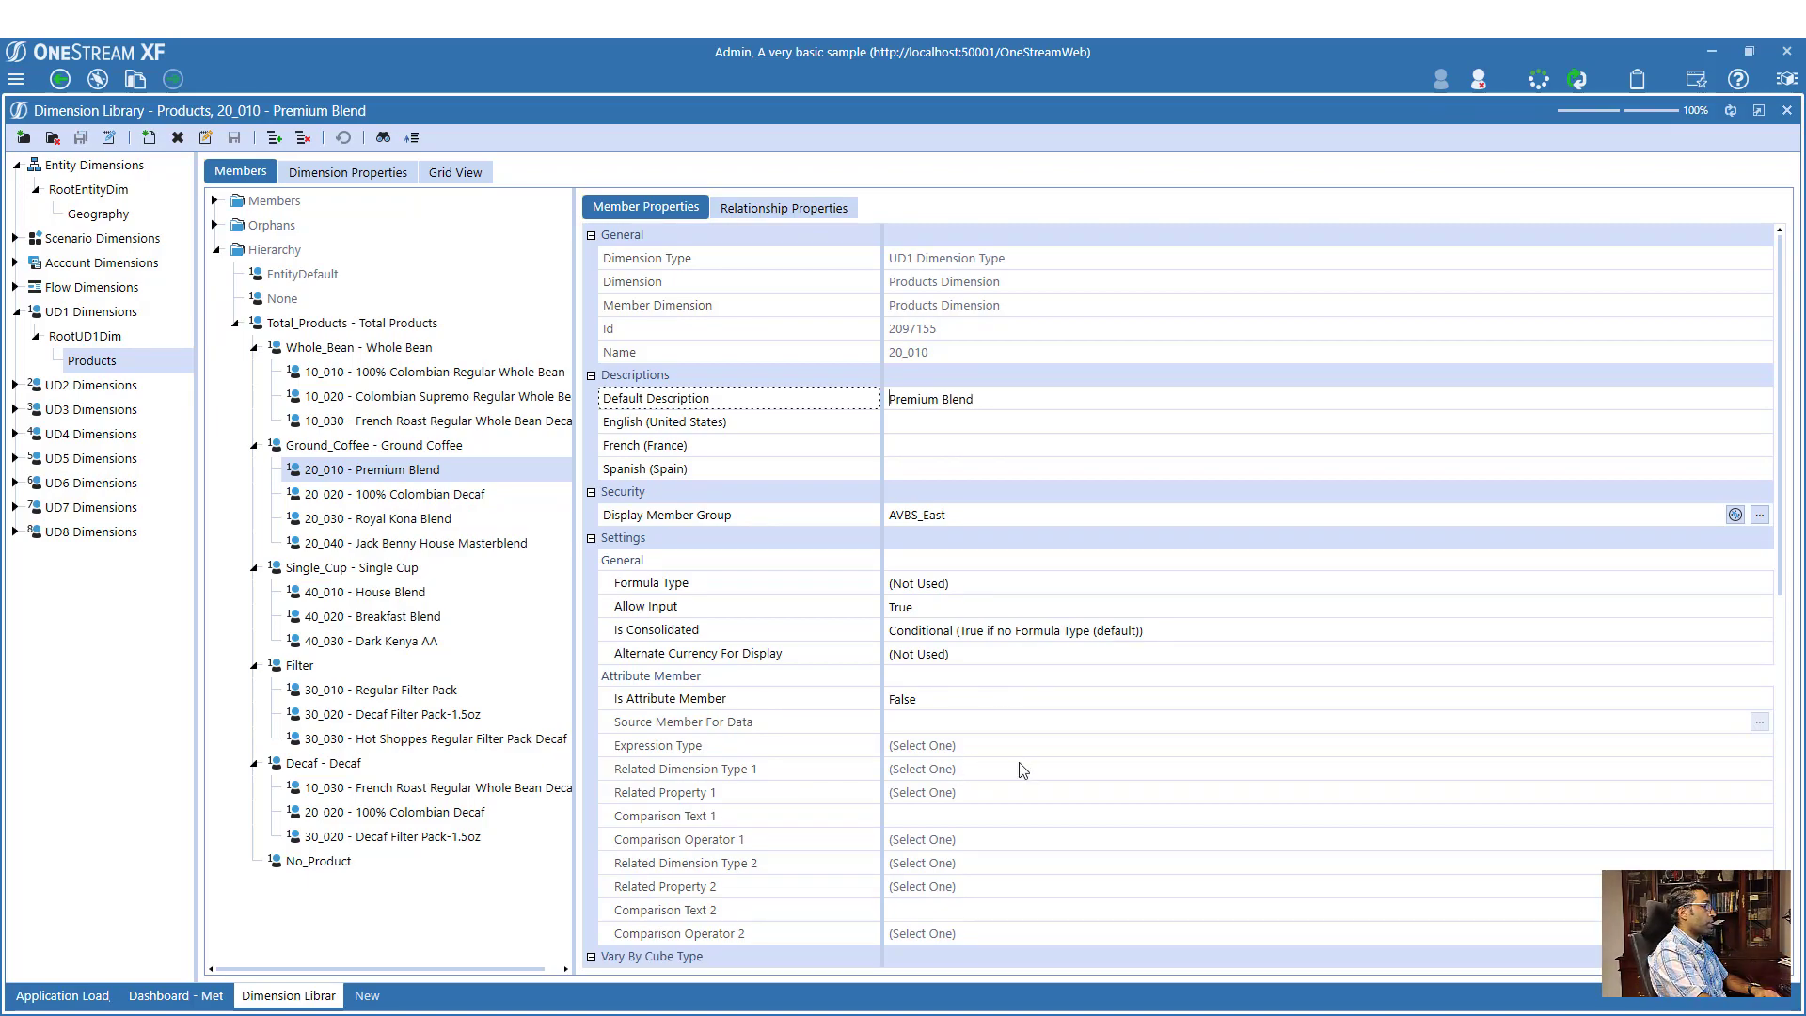
{"action": "scroll", "coordinate": [1024, 769], "scroll_direction": "down", "scroll_amount": 13}
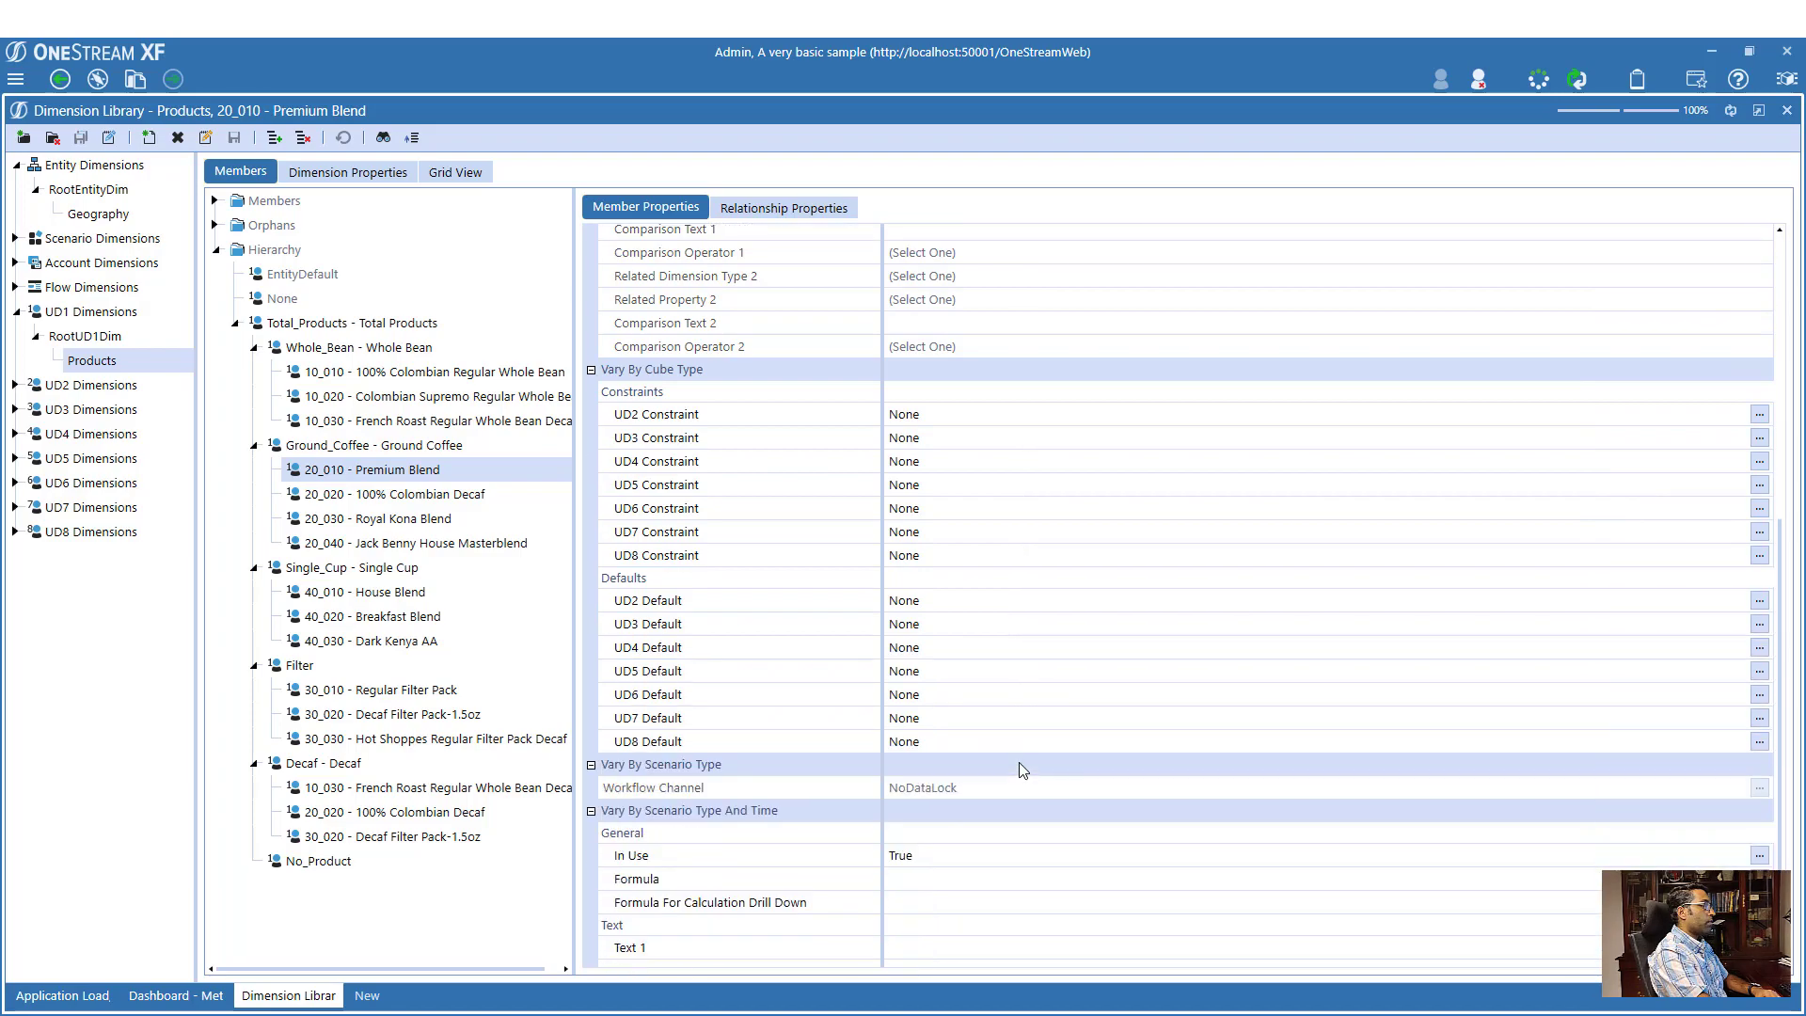
{"action": "scroll", "coordinate": [1021, 770], "scroll_direction": "down", "scroll_amount": 2}
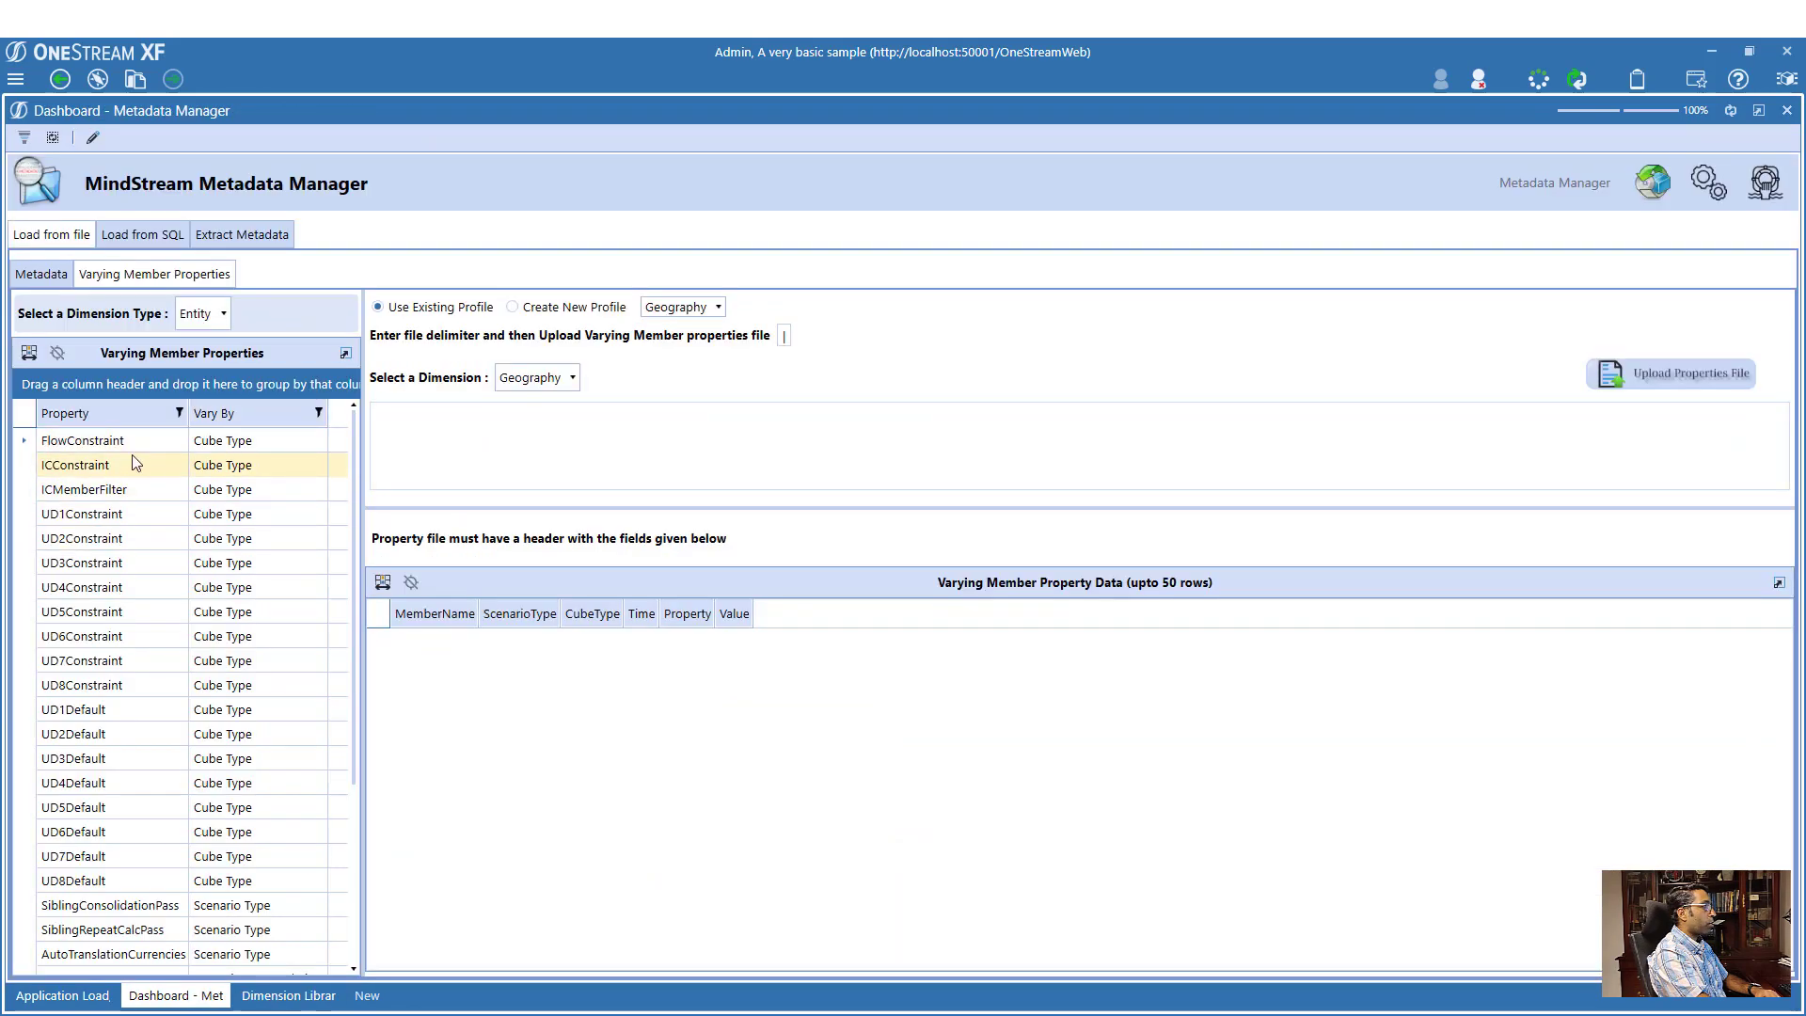
- Back in Metadata Manager, review the Entity varying member properties and what each one varies by
{"action": "left_click", "coordinate": [132, 461]}
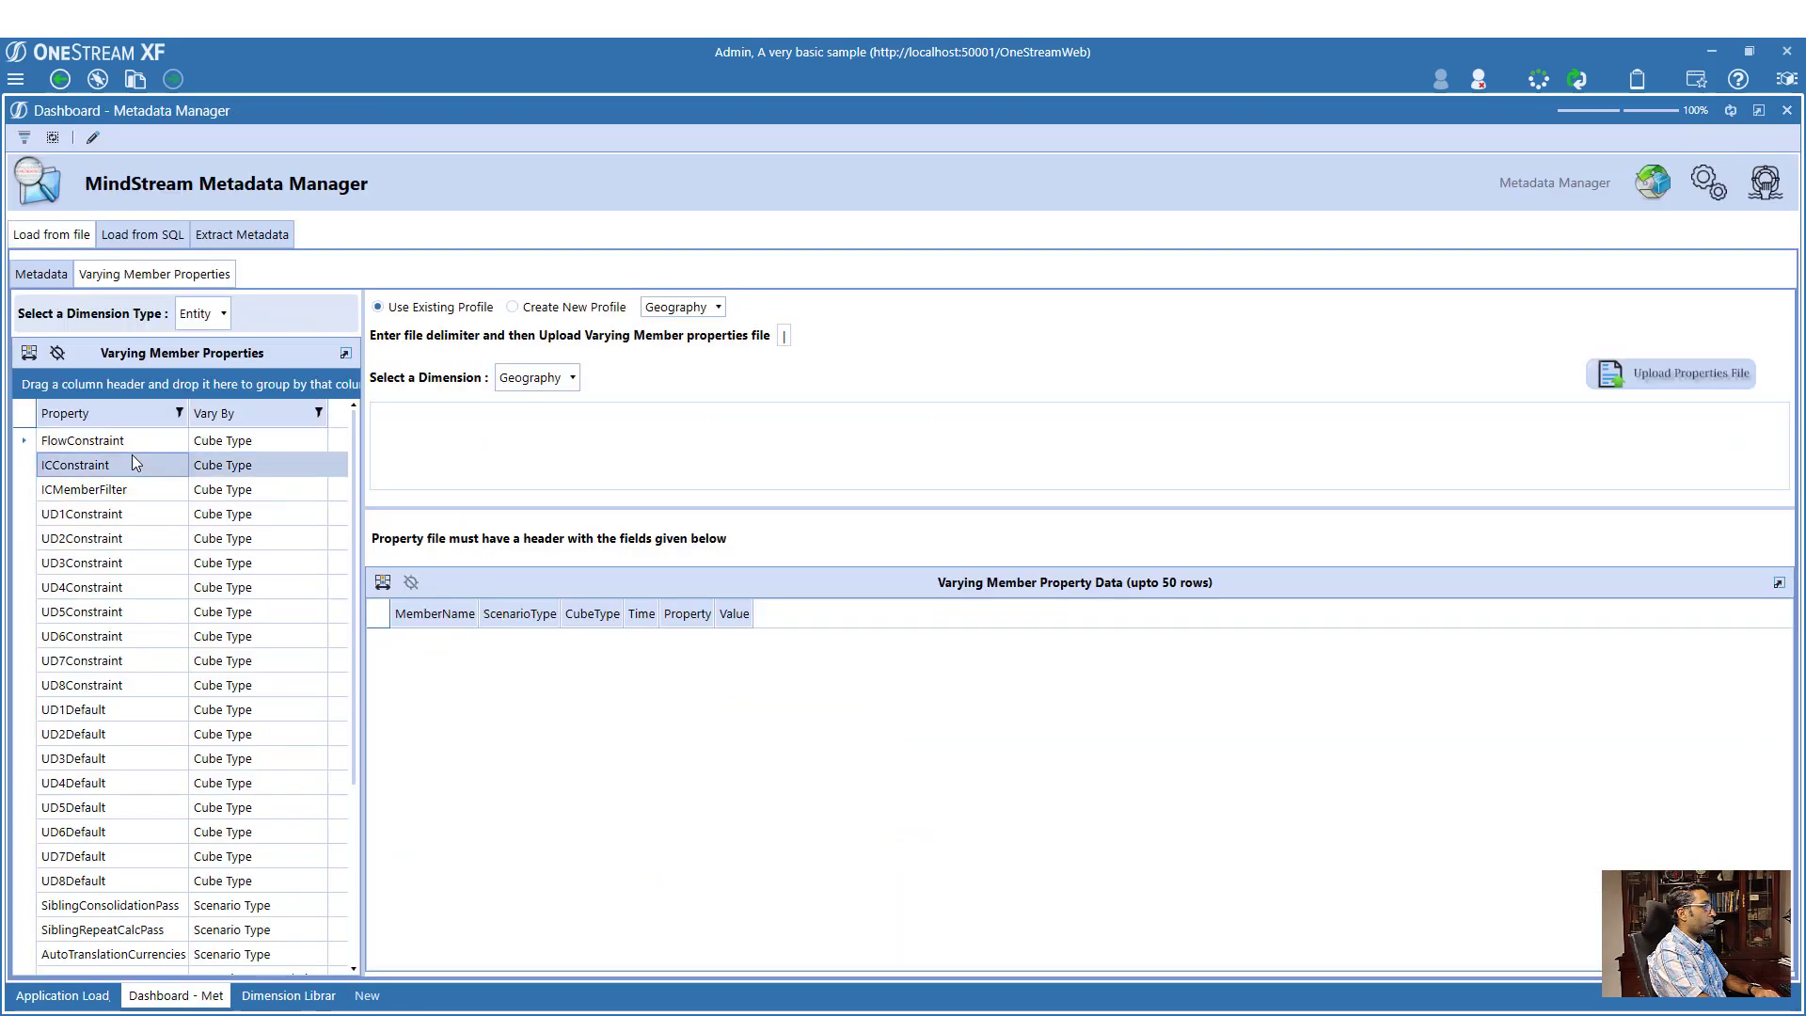
{"action": "scroll", "coordinate": [160, 557], "scroll_direction": "down", "scroll_amount": 4}
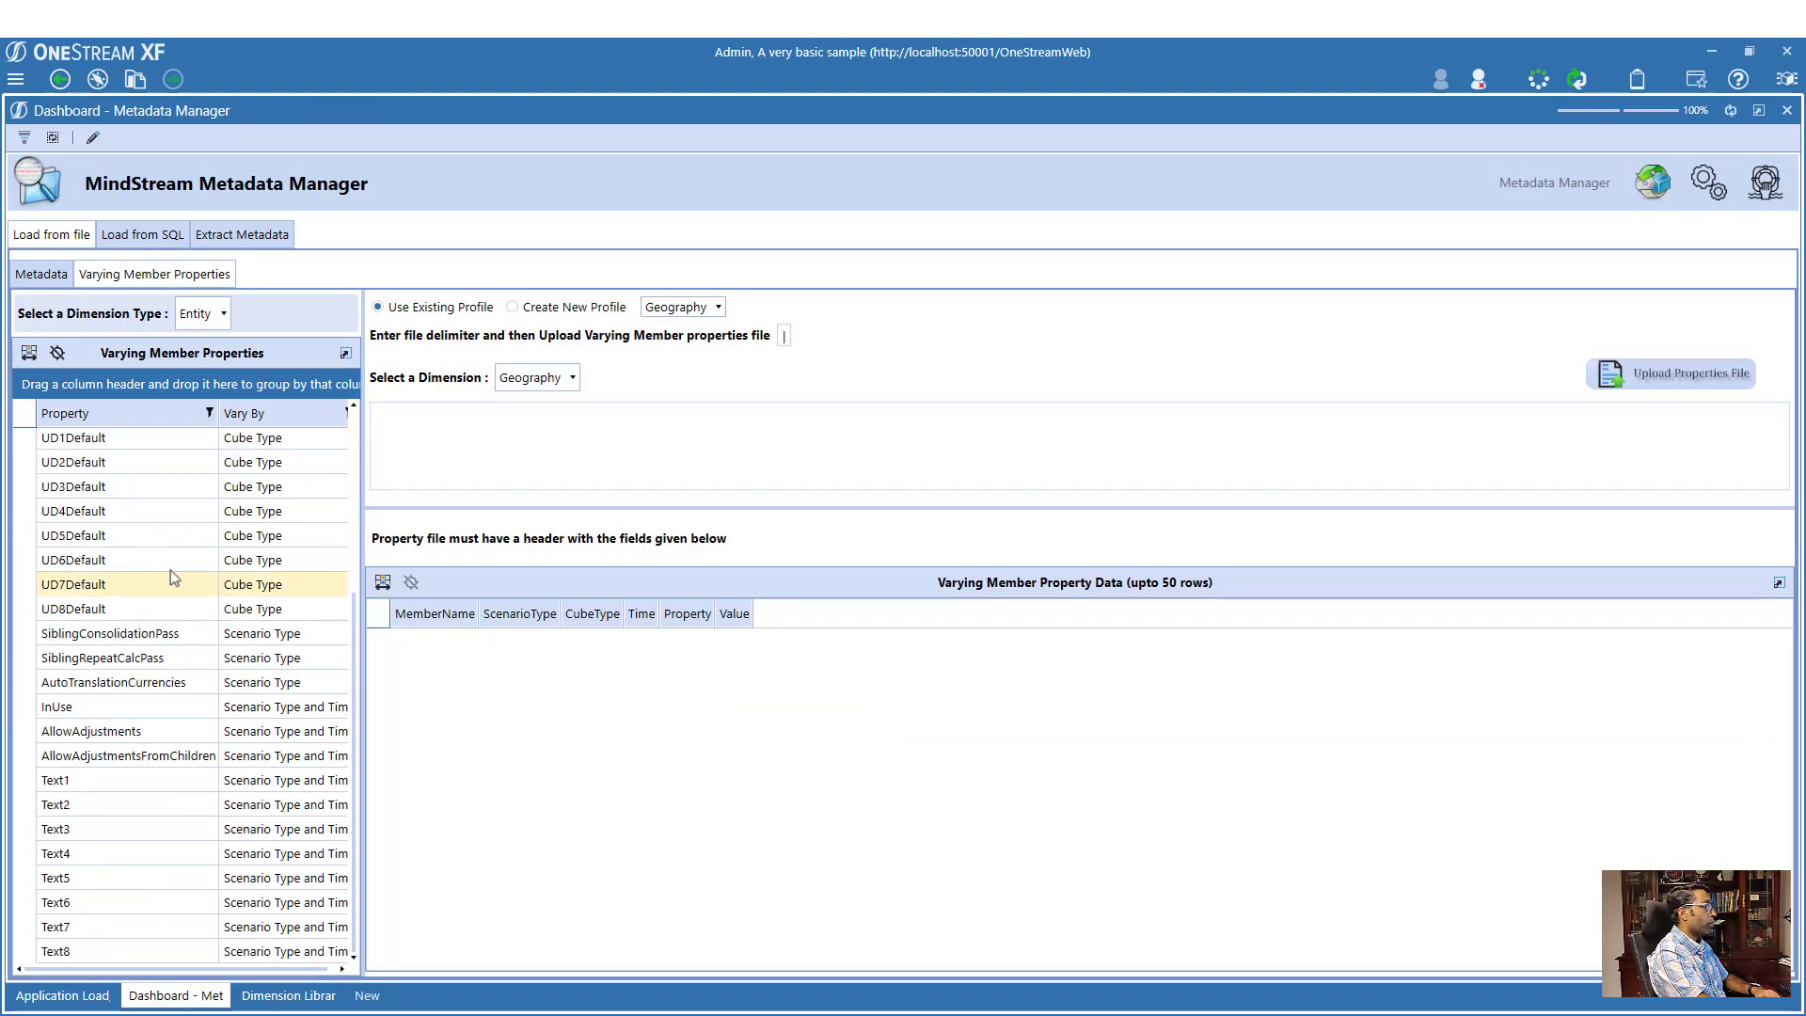
{"action": "left_click", "coordinate": [254, 635]}
{"action": "left_click", "coordinate": [256, 709]}
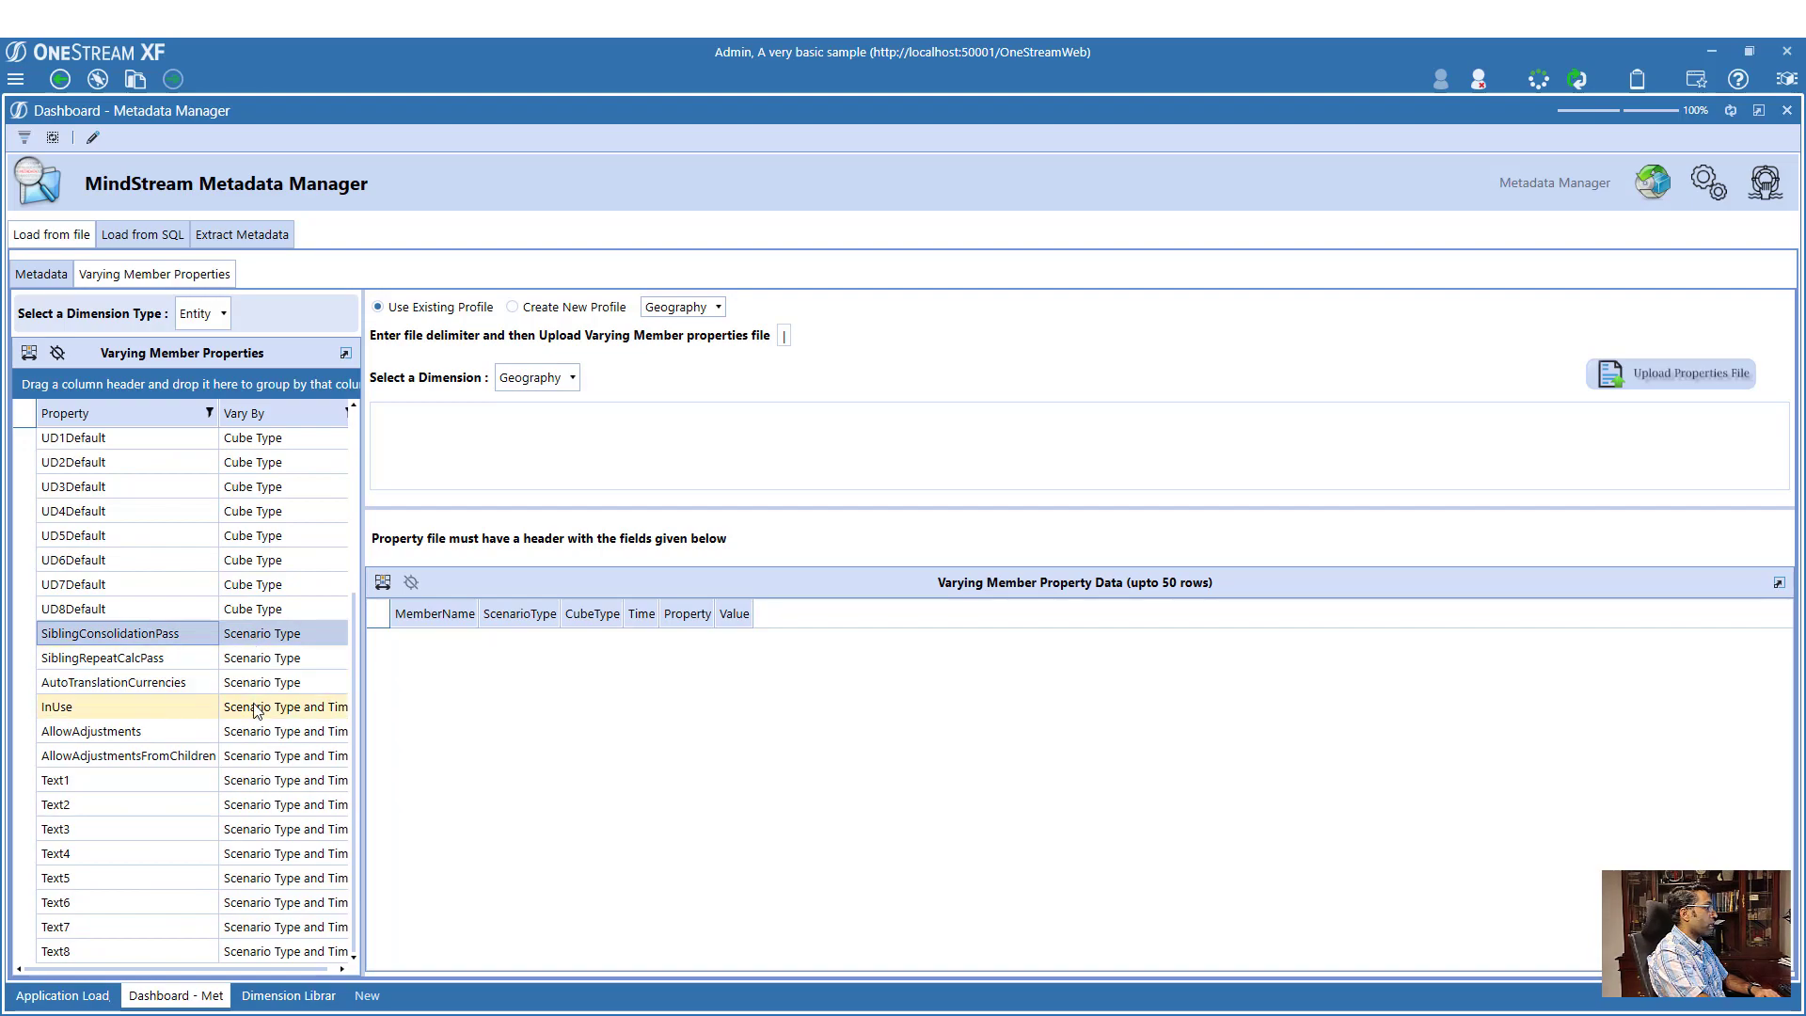
- Set the dimension type to UD1 and enter ProductVarying as the name of a new varying member properties profile
{"action": "left_click", "coordinate": [202, 313]}
{"action": "left_click", "coordinate": [198, 391]}
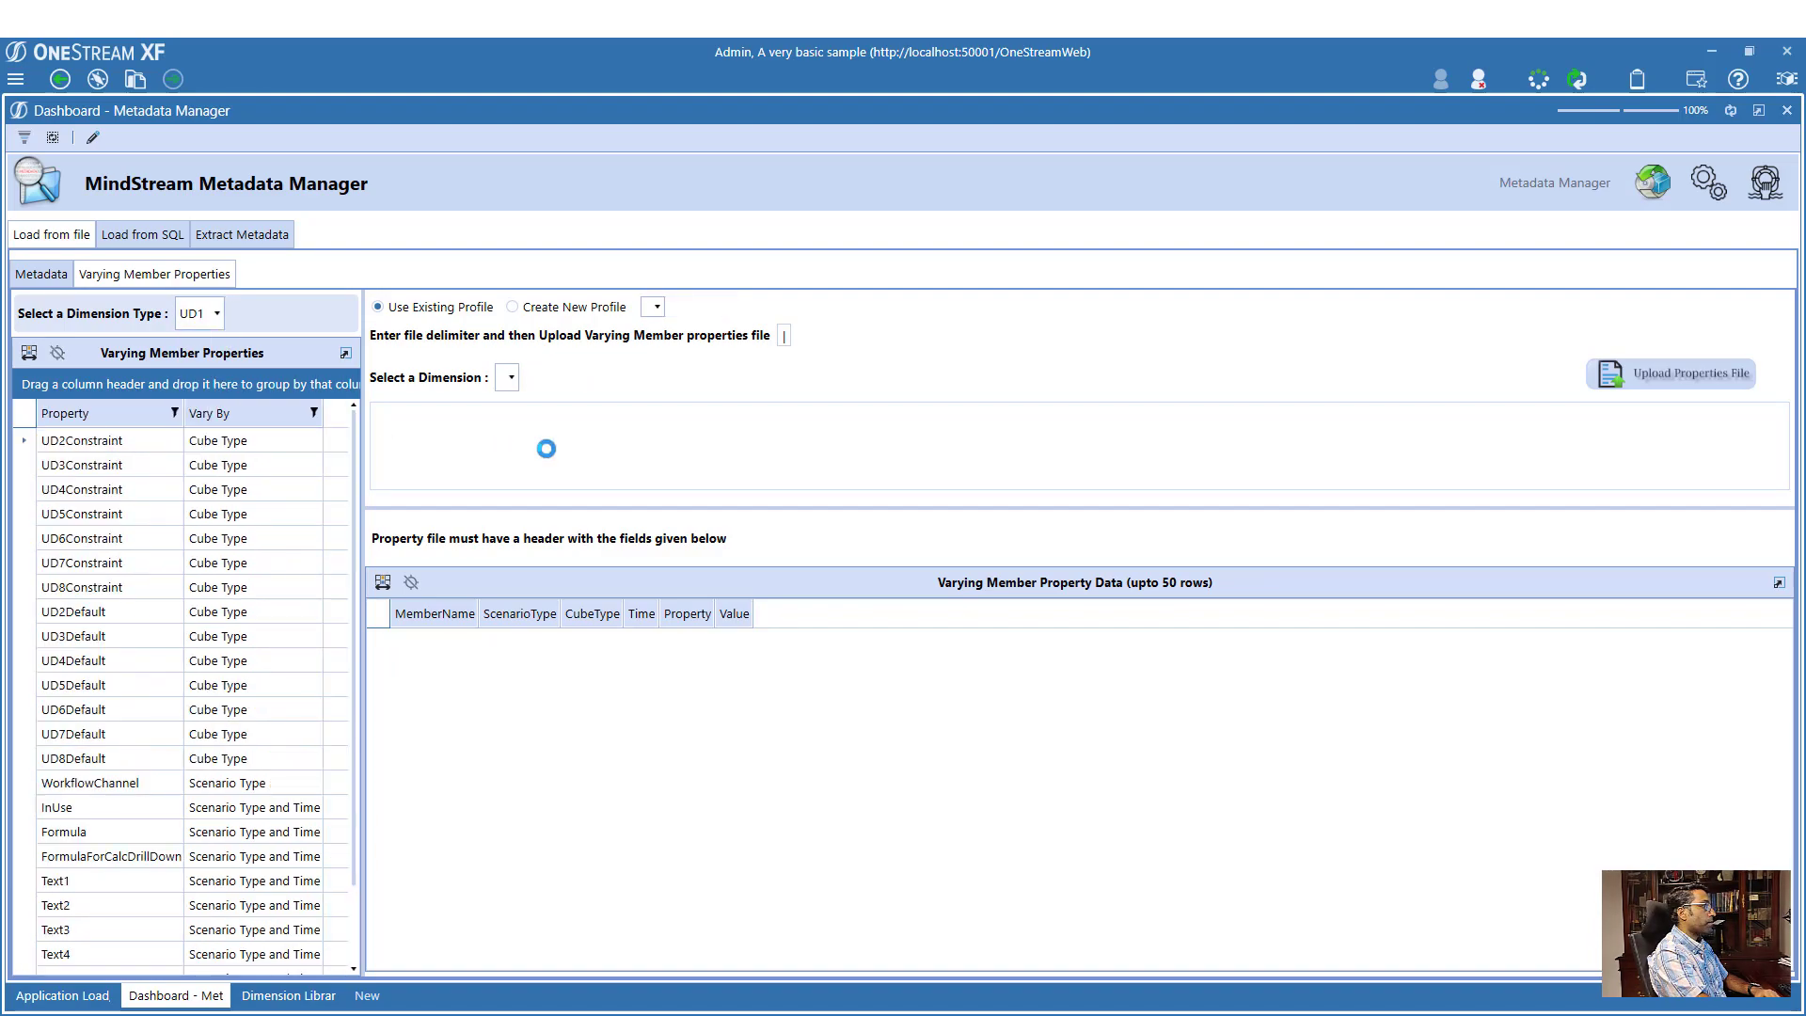
{"action": "left_click", "coordinate": [513, 308]}
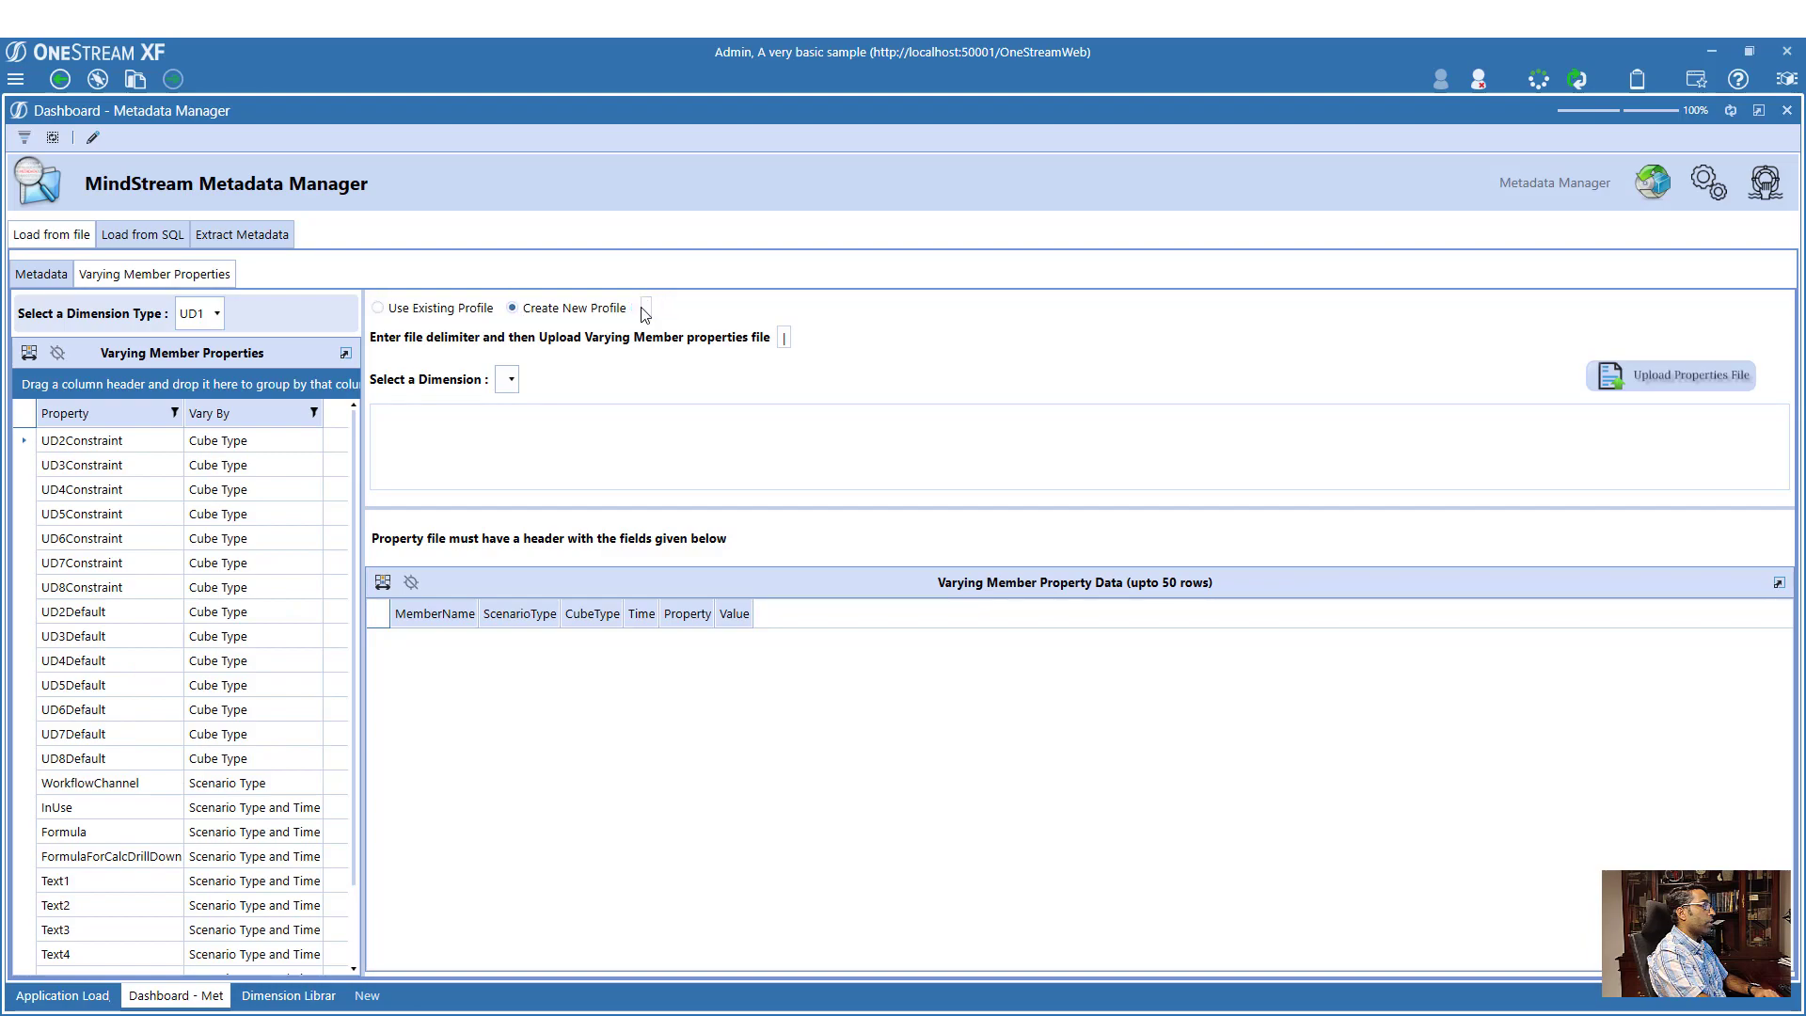
{"action": "left_click", "coordinate": [646, 308]}
{"action": "type", "text": "Prodd"}
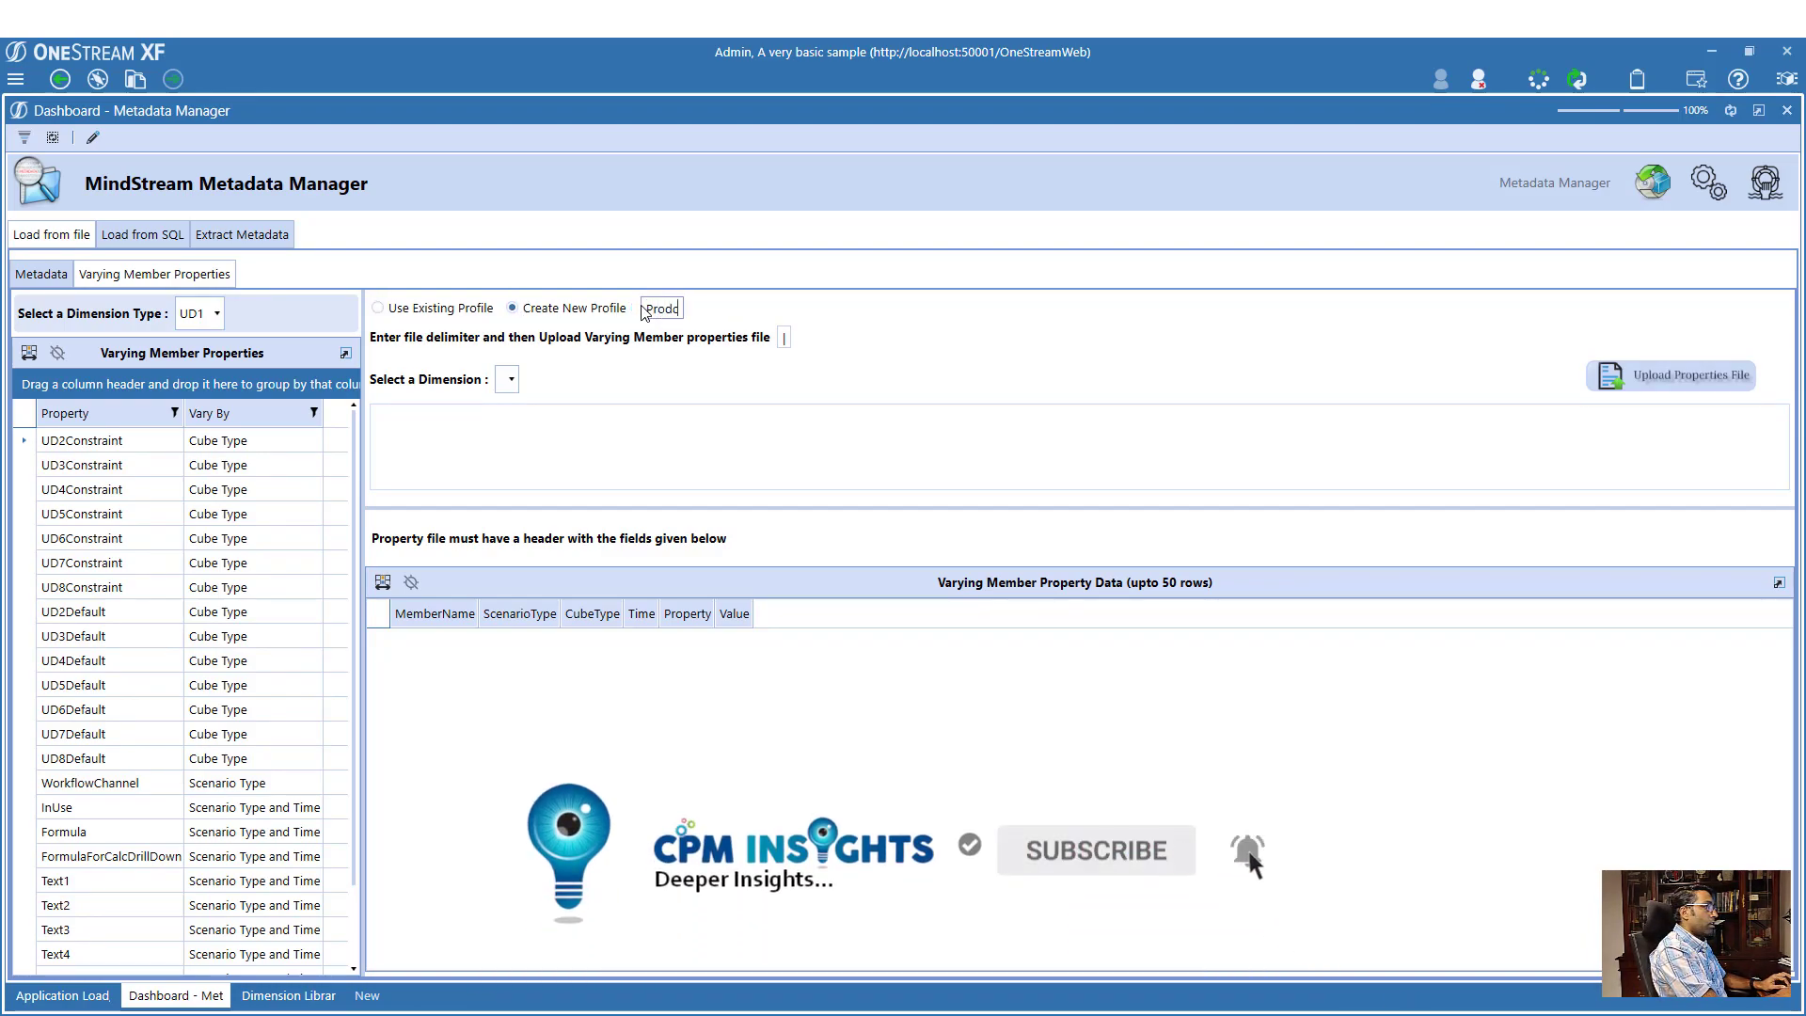
{"action": "key", "text": "BackSpace"}
{"action": "type", "text": "uctVarying"}
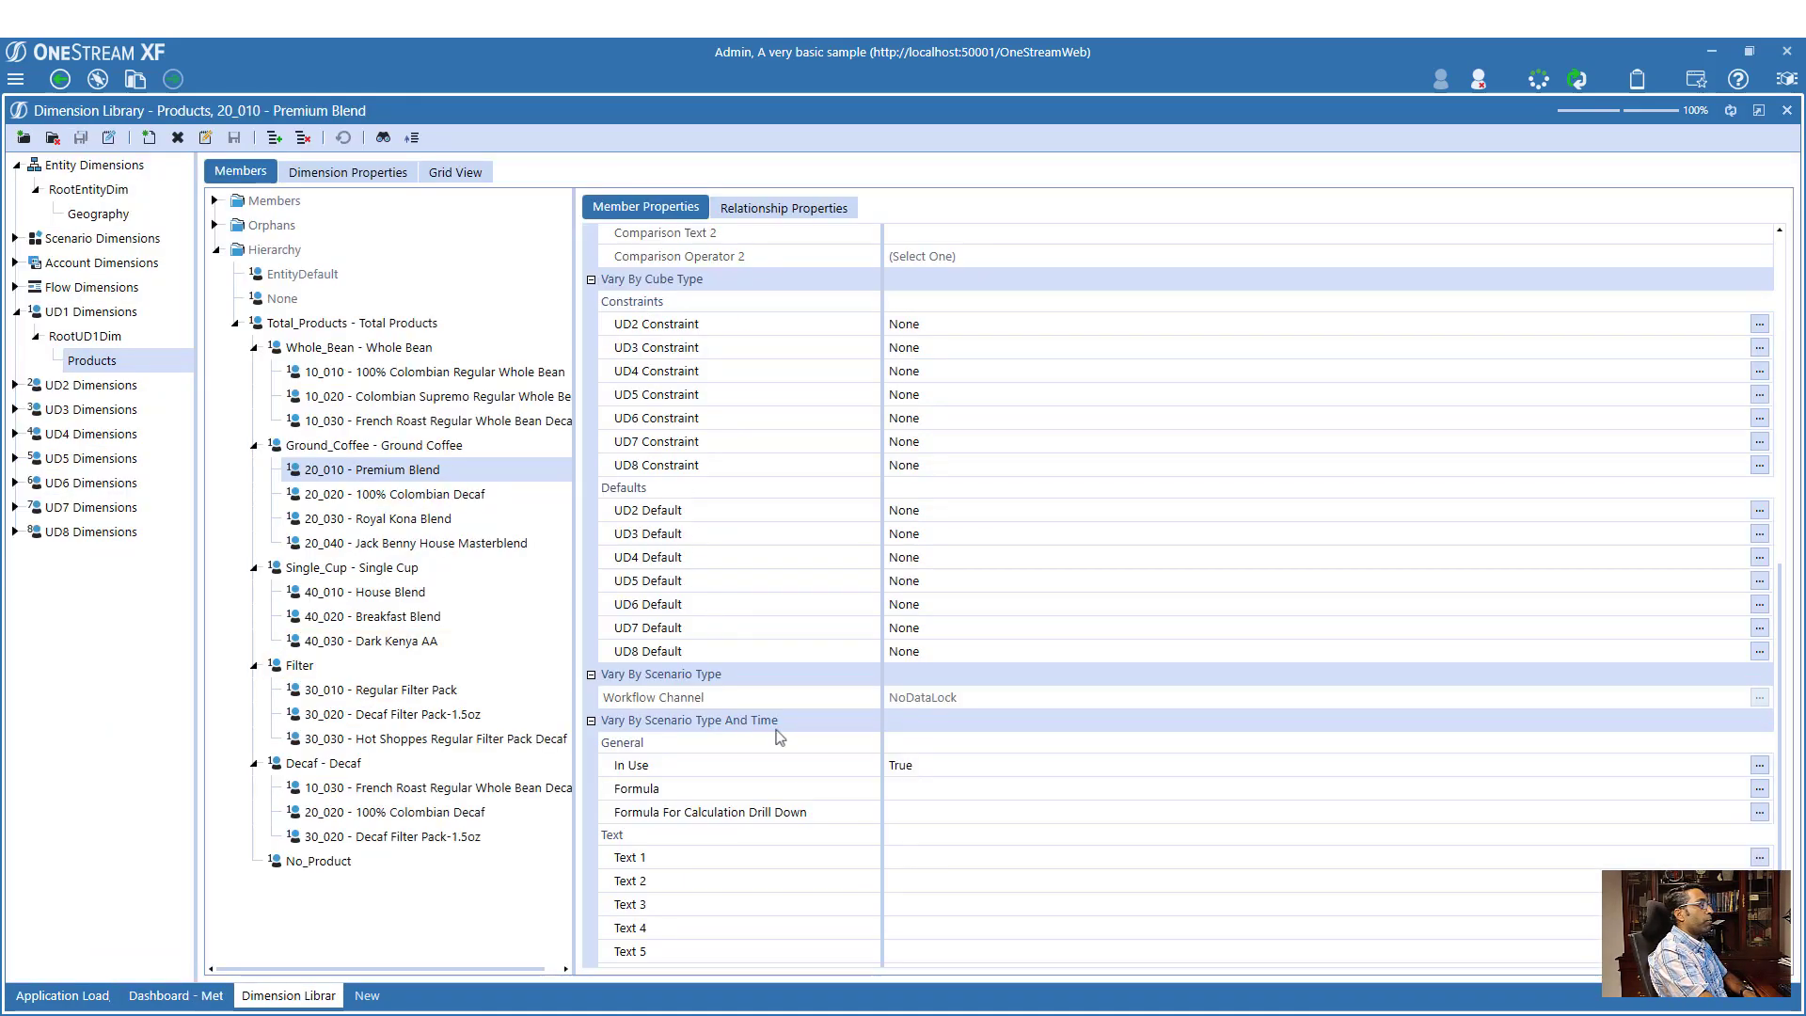
- Examine the Text 1 varying property of product 20_010 by time and scenario type, including 2018, and close it without changes
{"action": "scroll", "coordinate": [790, 757], "scroll_direction": "down", "scroll_amount": 2}
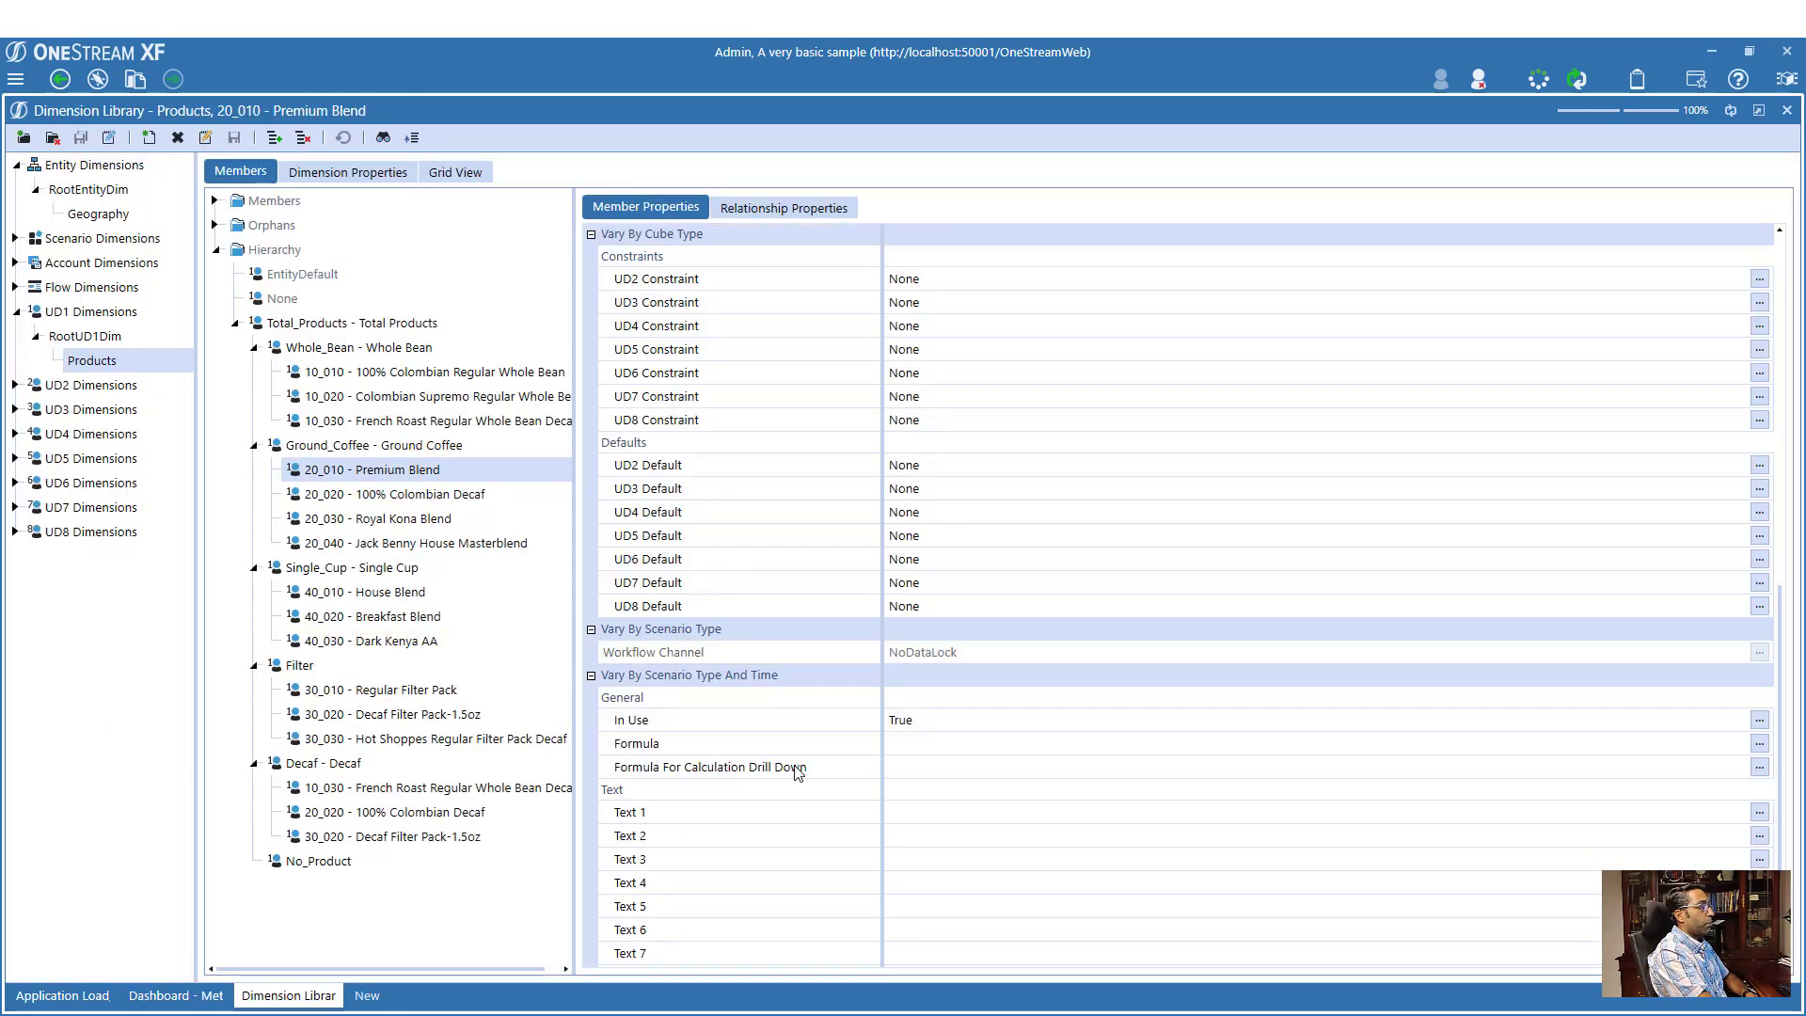
{"action": "left_click", "coordinate": [709, 795]}
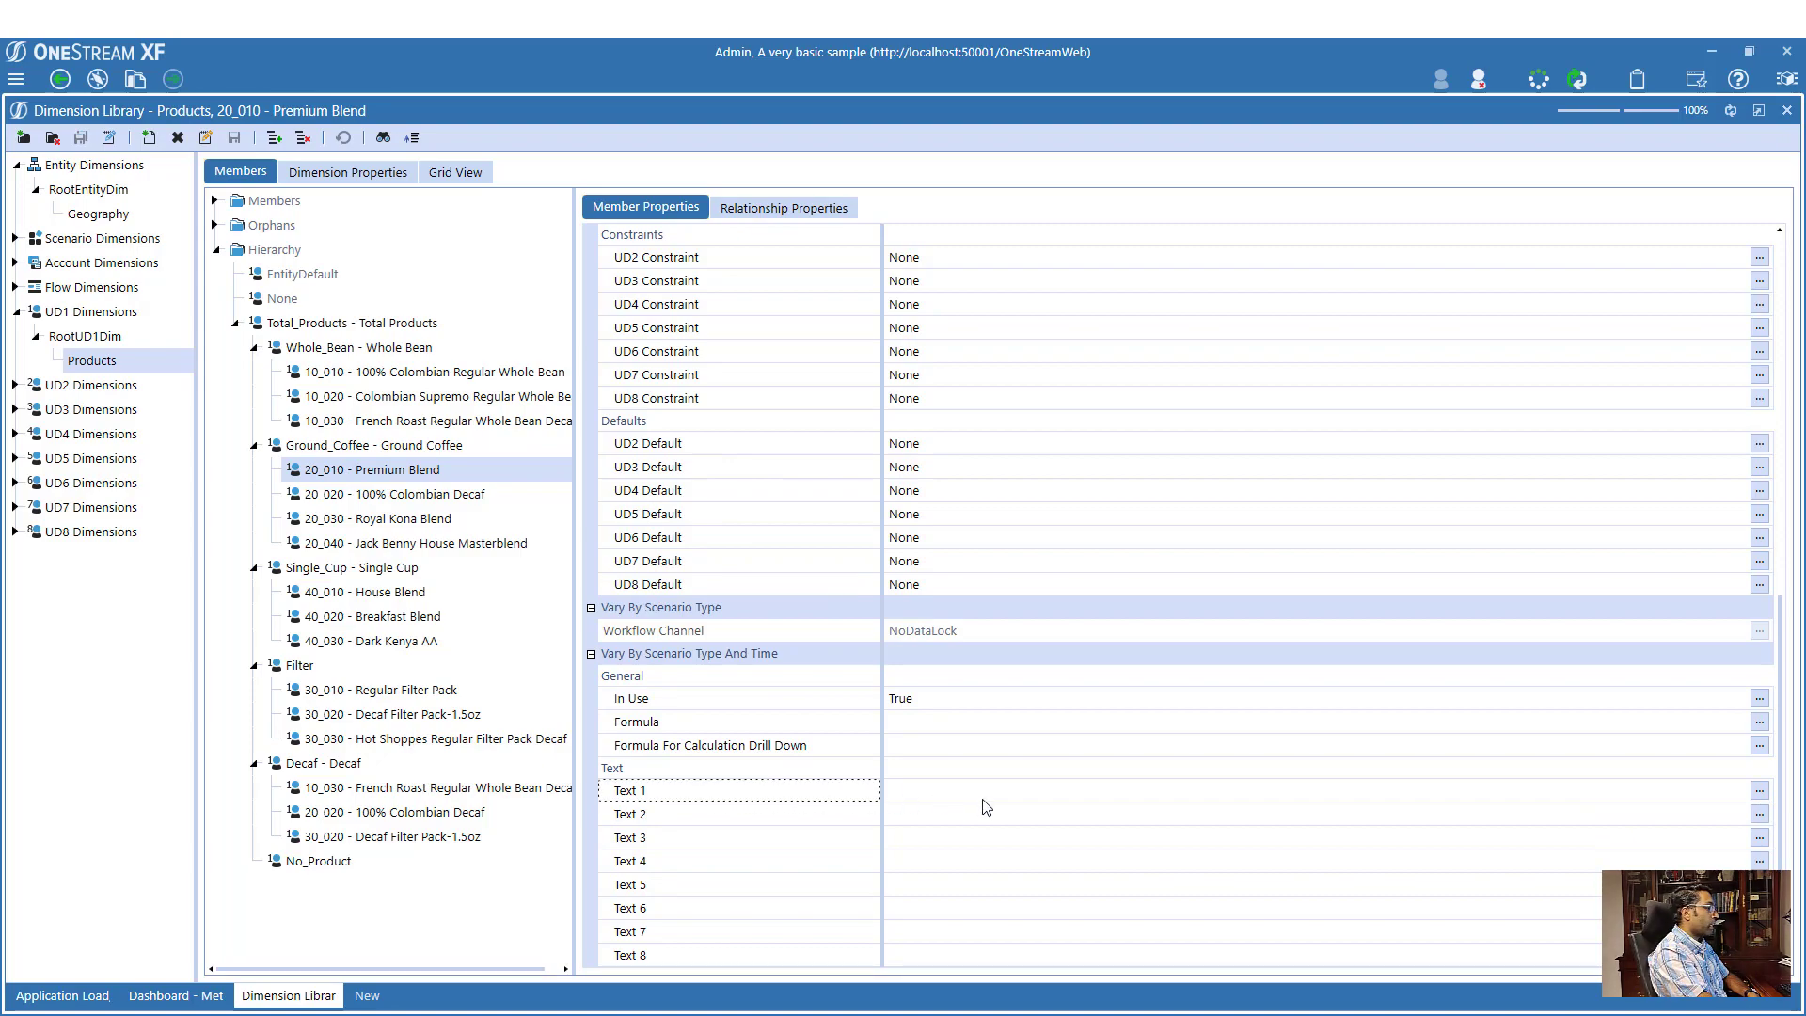
{"action": "left_click", "coordinate": [1760, 792]}
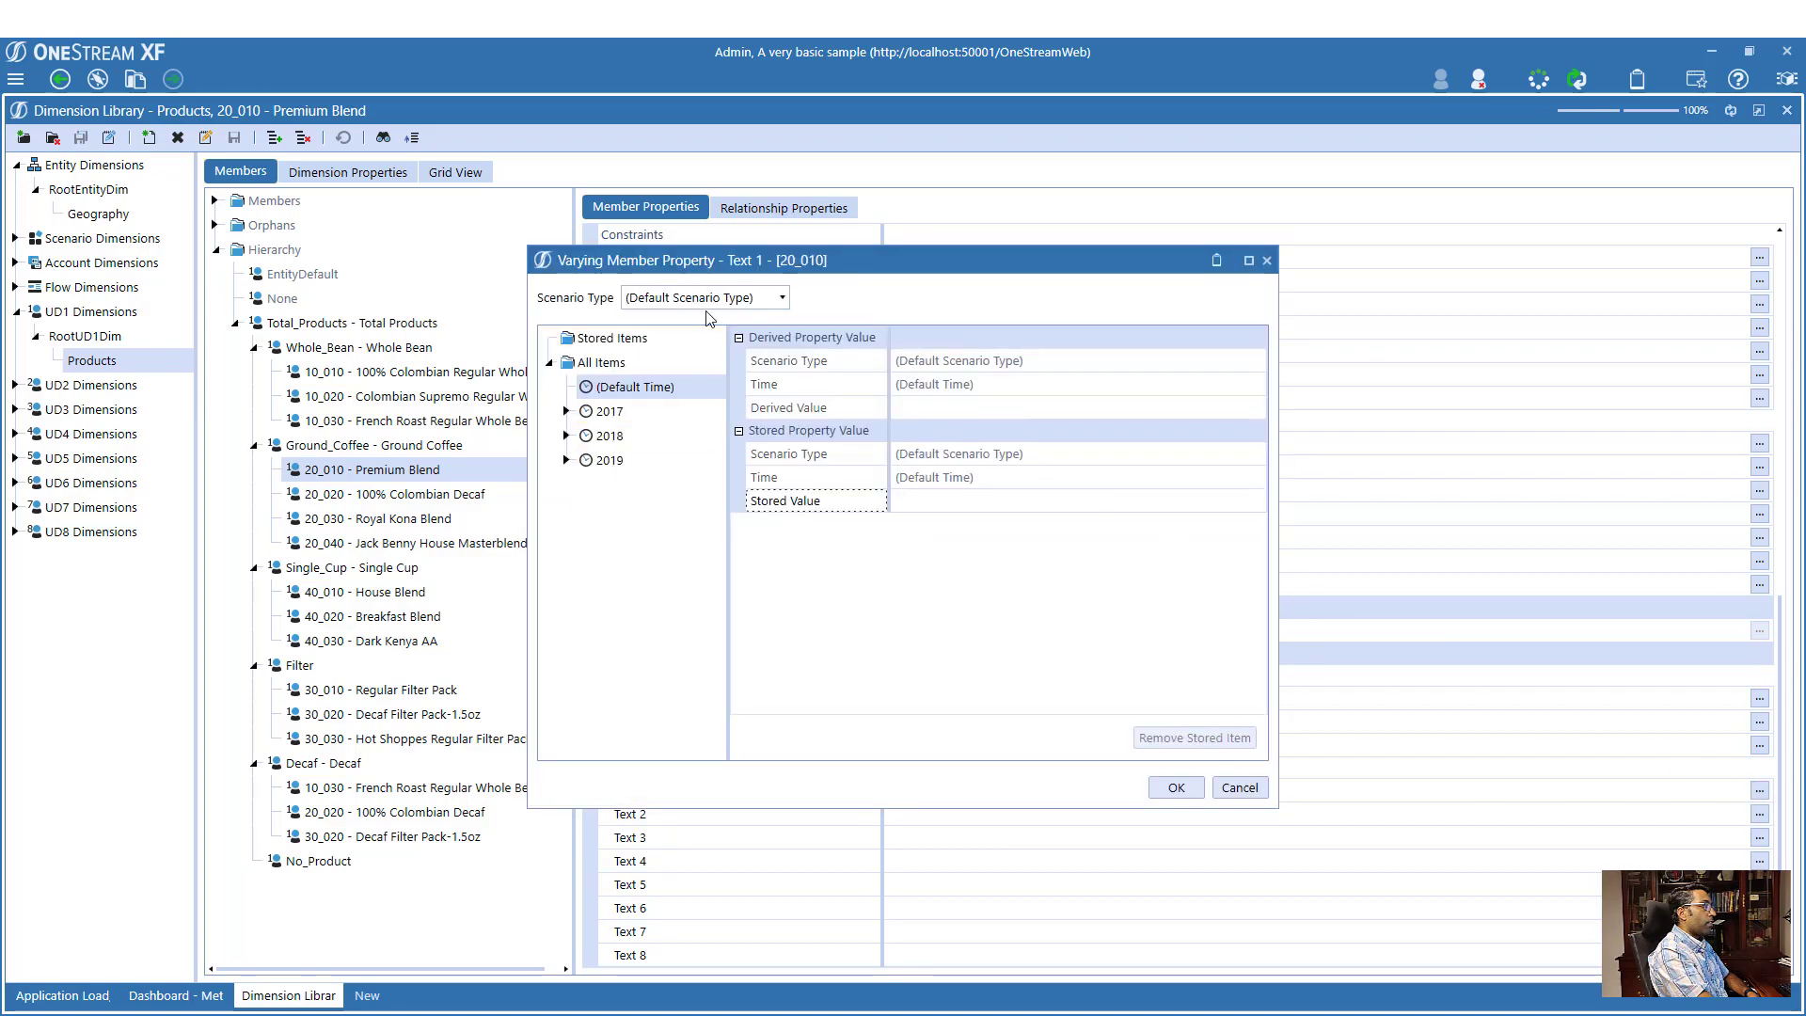
{"action": "left_click", "coordinate": [610, 436]}
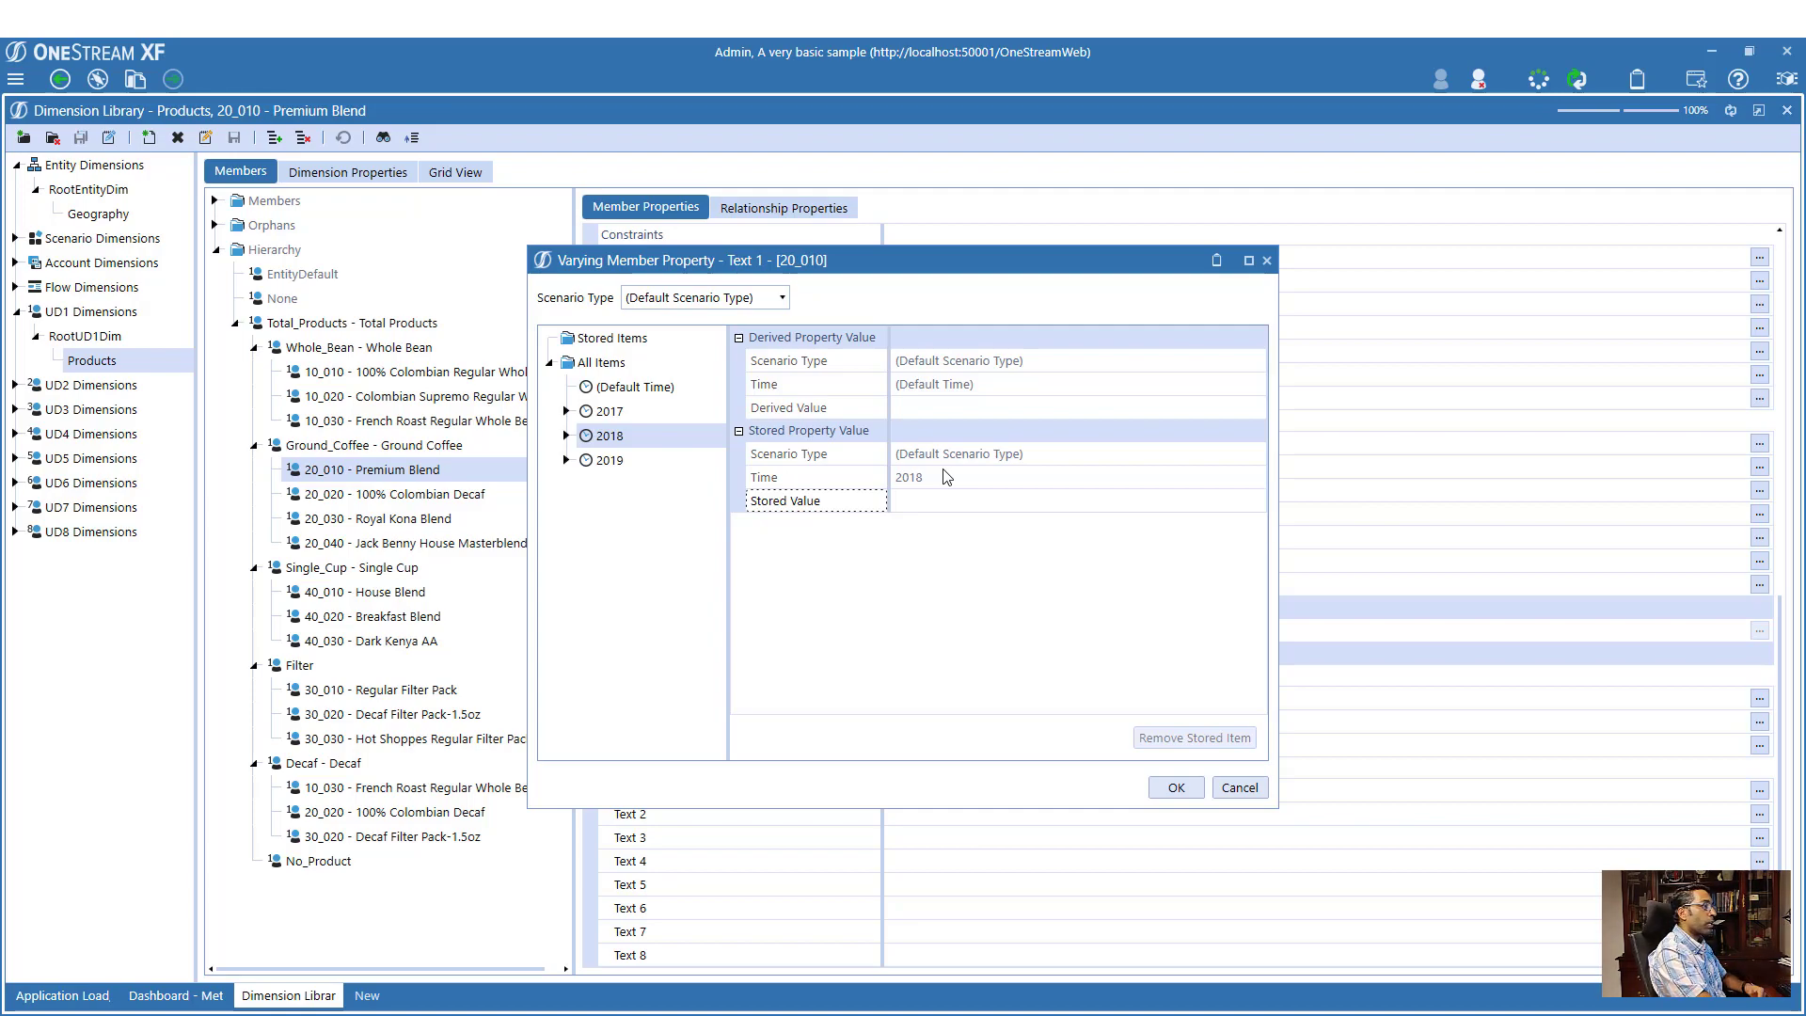
{"action": "left_click", "coordinate": [715, 299]}
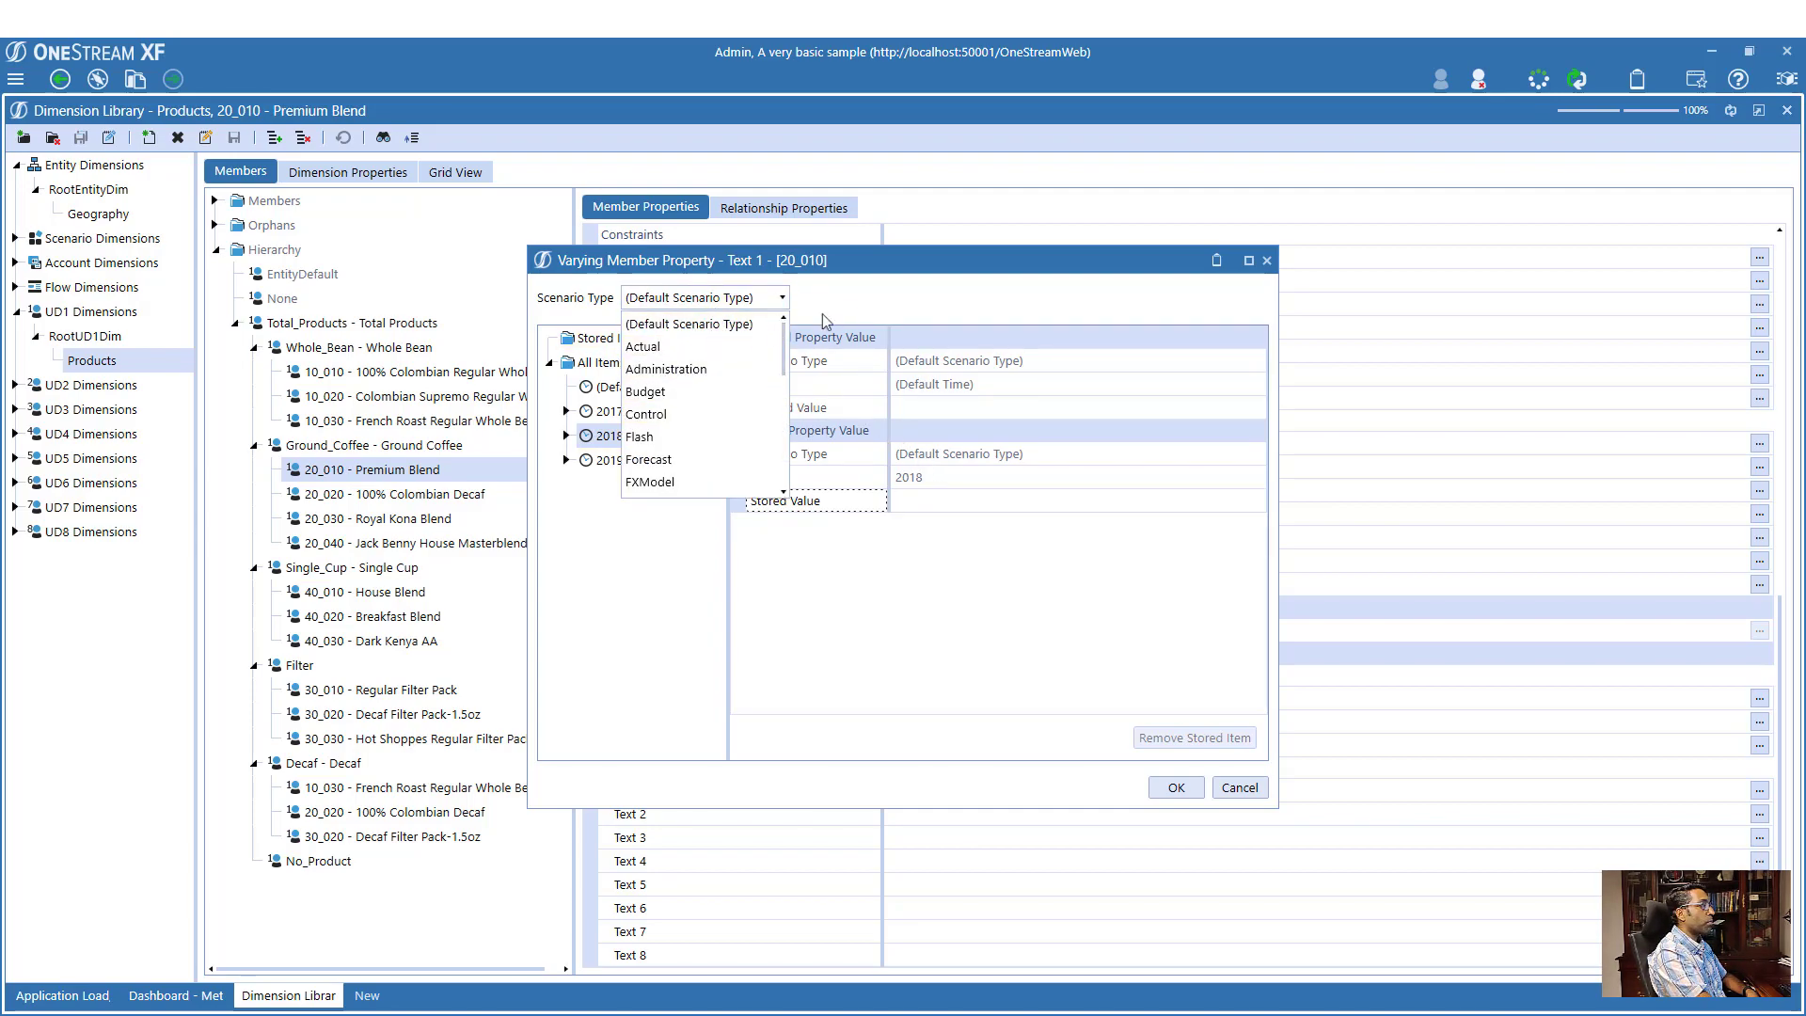
{"action": "left_click", "coordinate": [885, 307]}
{"action": "left_click", "coordinate": [1238, 789]}
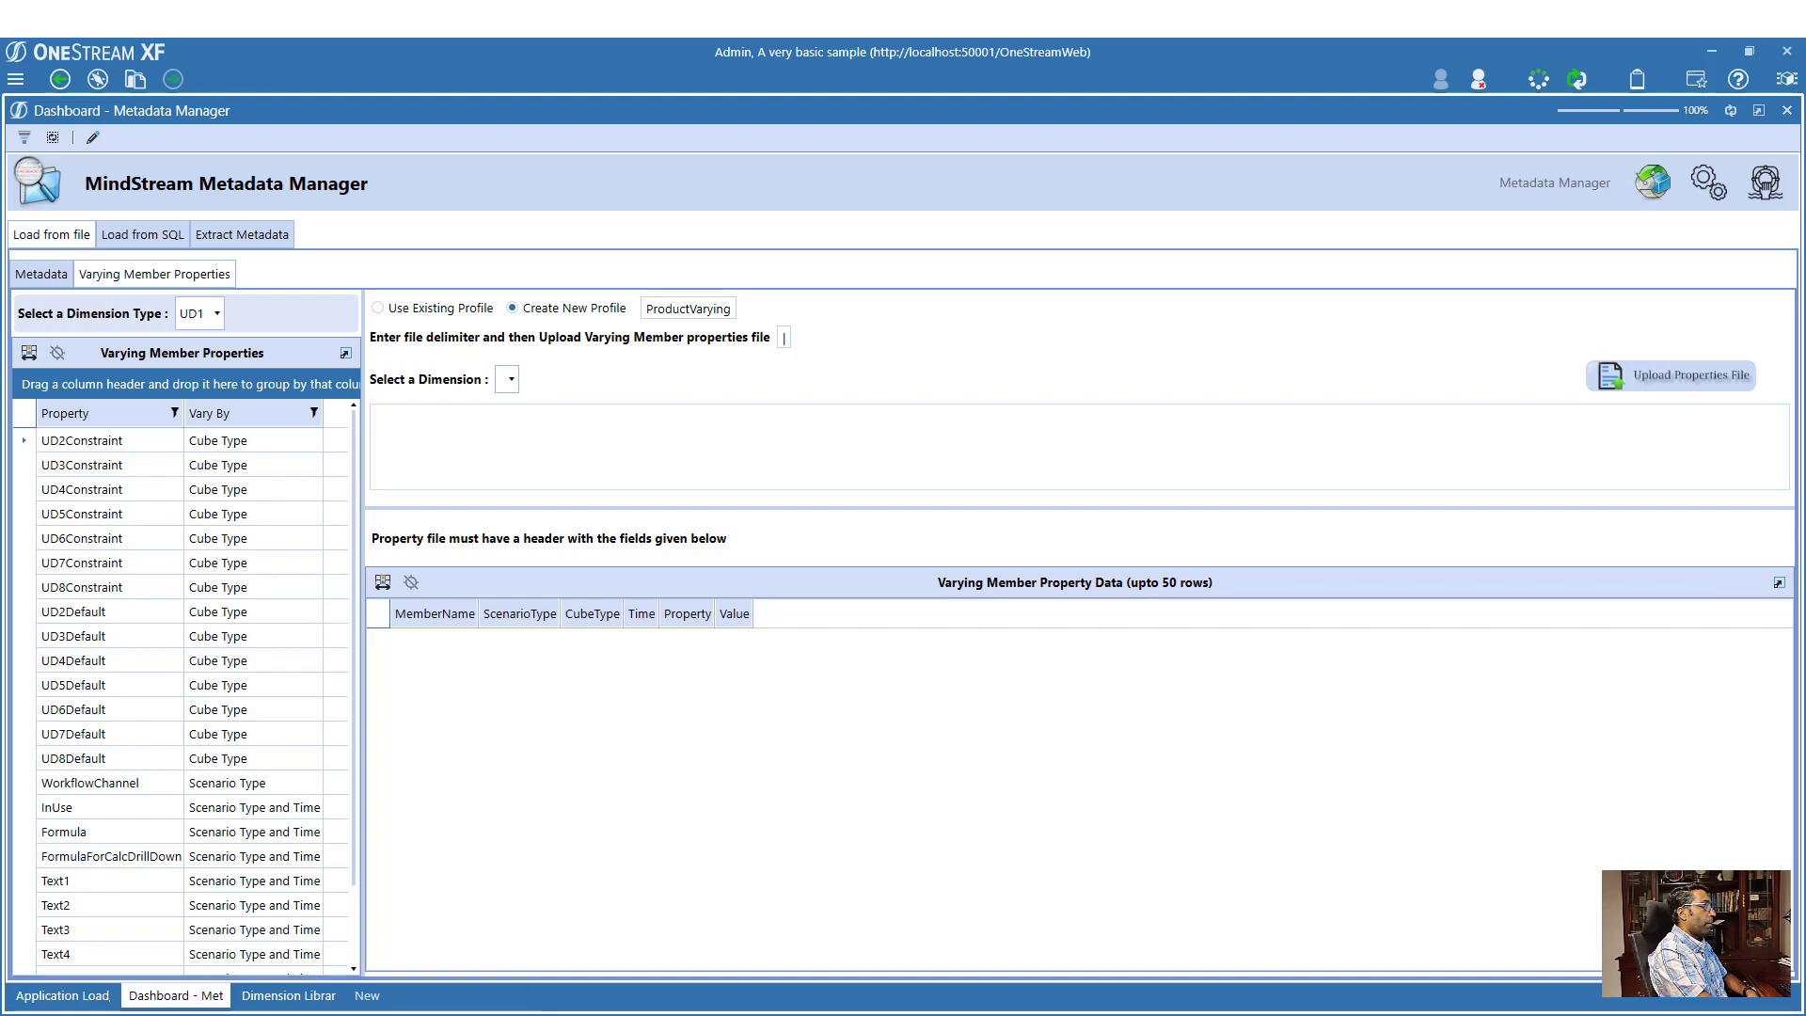
- Review the header and rows of ProductVarMbr.csv in Notepad++ and return to Metadata Manager
{"action": "left_click", "coordinate": [595, 993]}
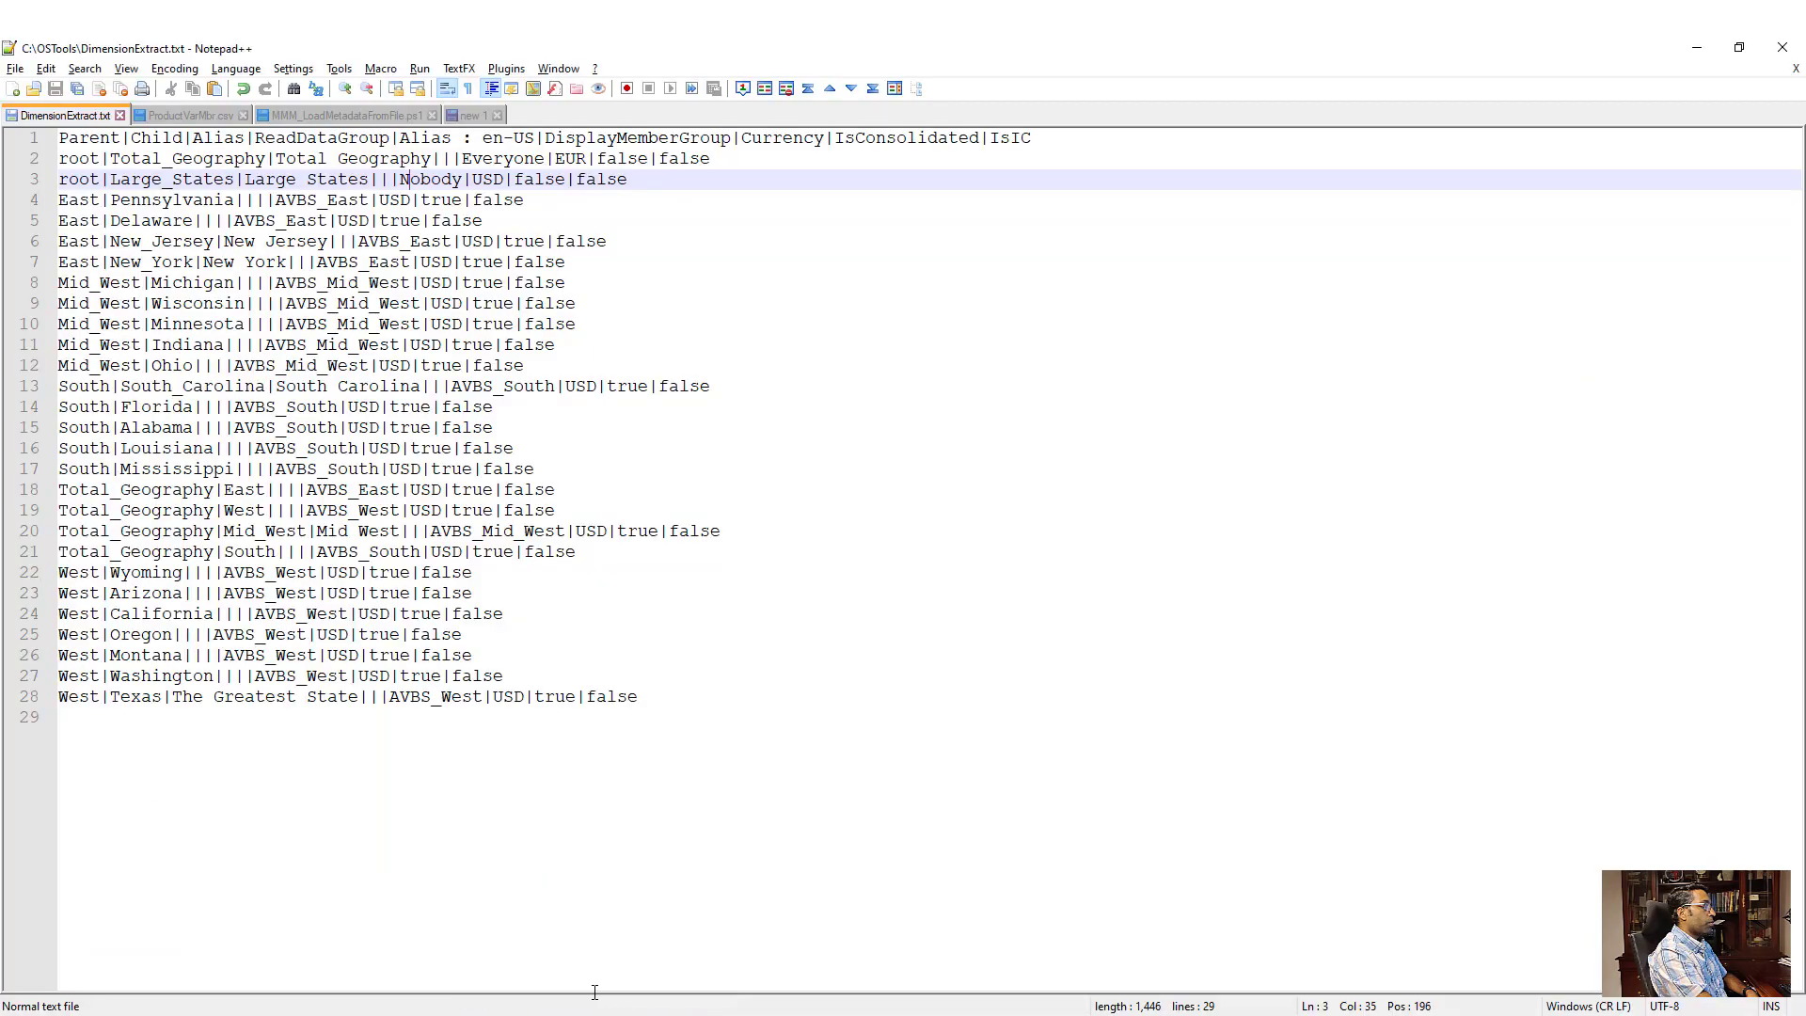
{"action": "left_click", "coordinate": [192, 115]}
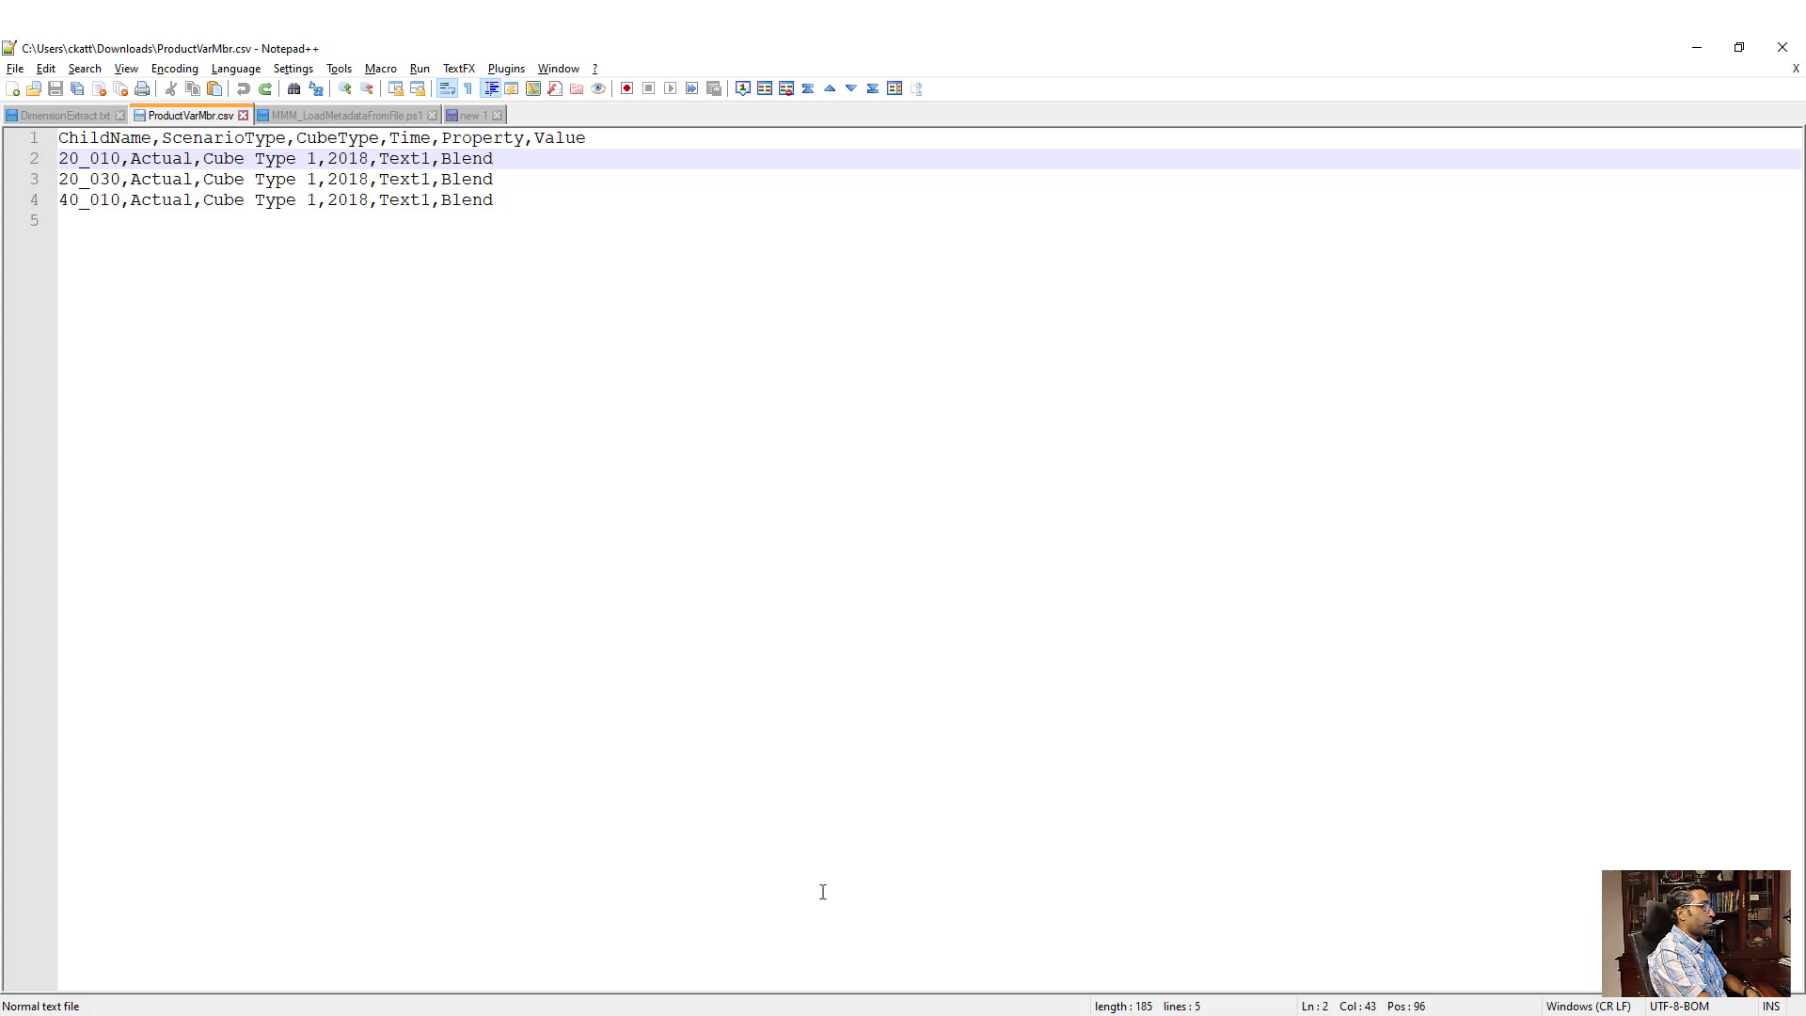
{"action": "key", "text": "alt+Tab"}
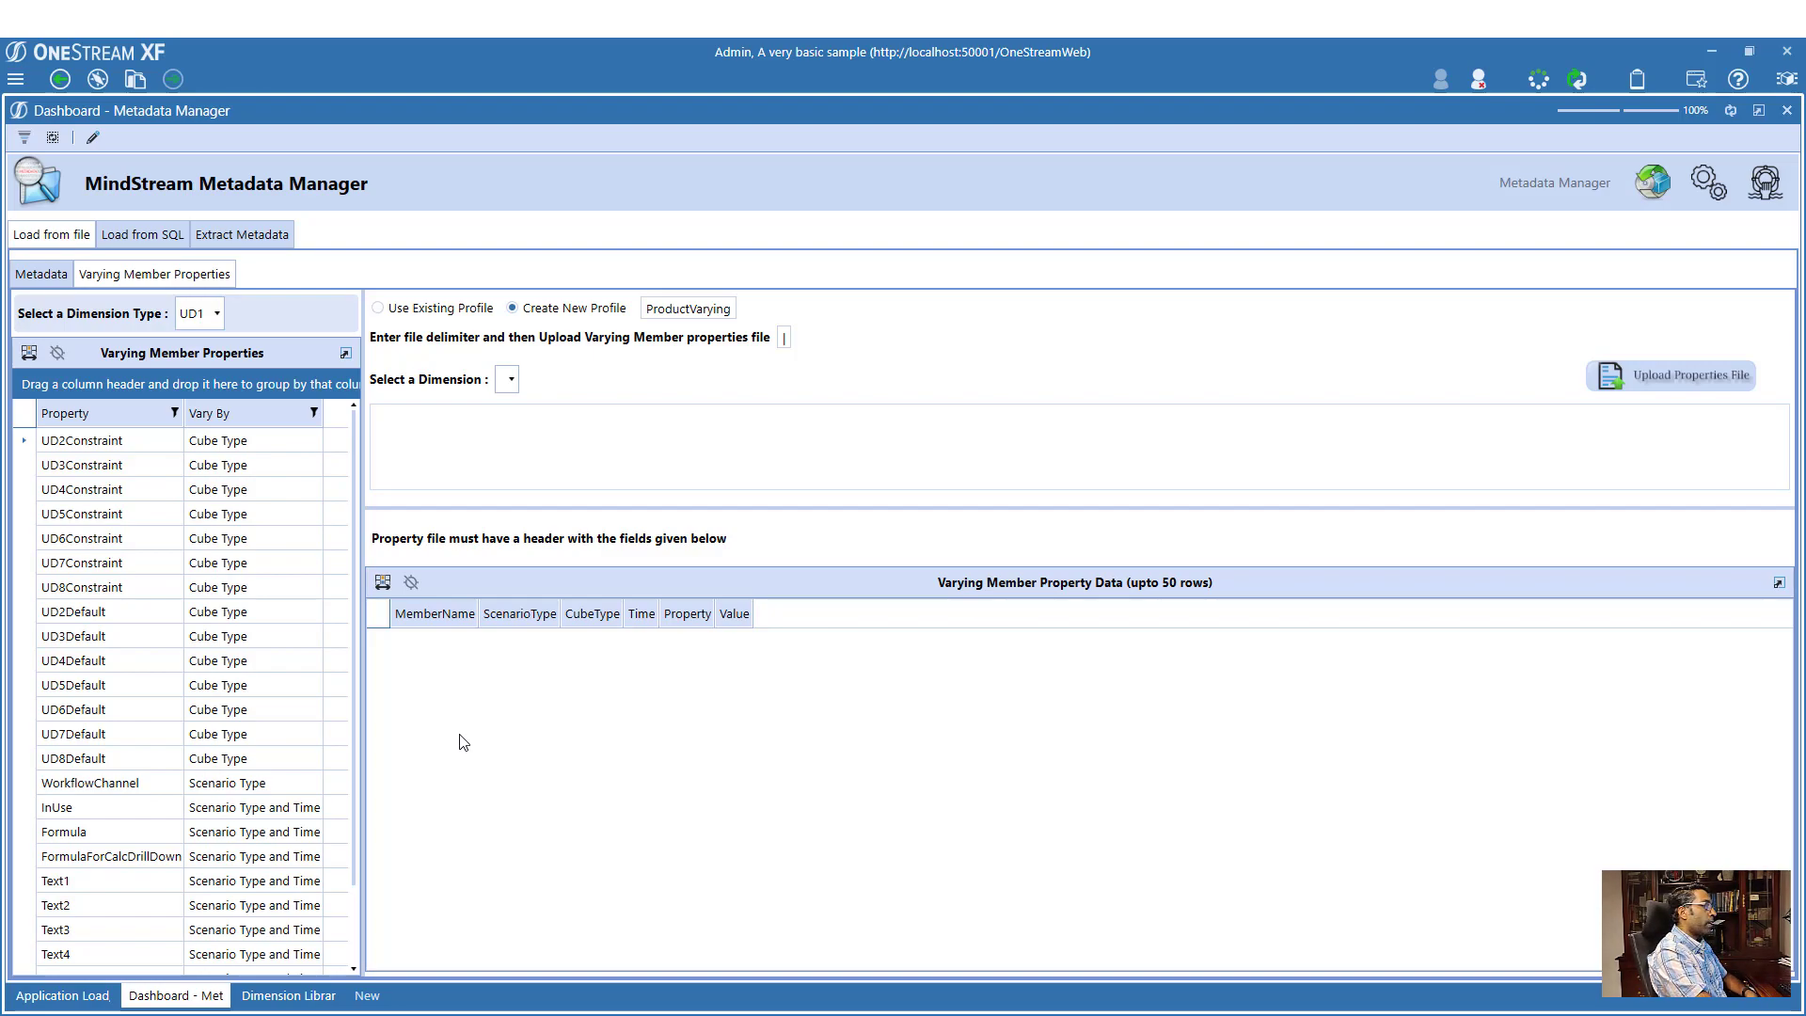
- Select the Products dimension and upload ProductVarMbr.csv from the Downloads folder, acknowledging the upload message
{"action": "left_click", "coordinate": [779, 333]}
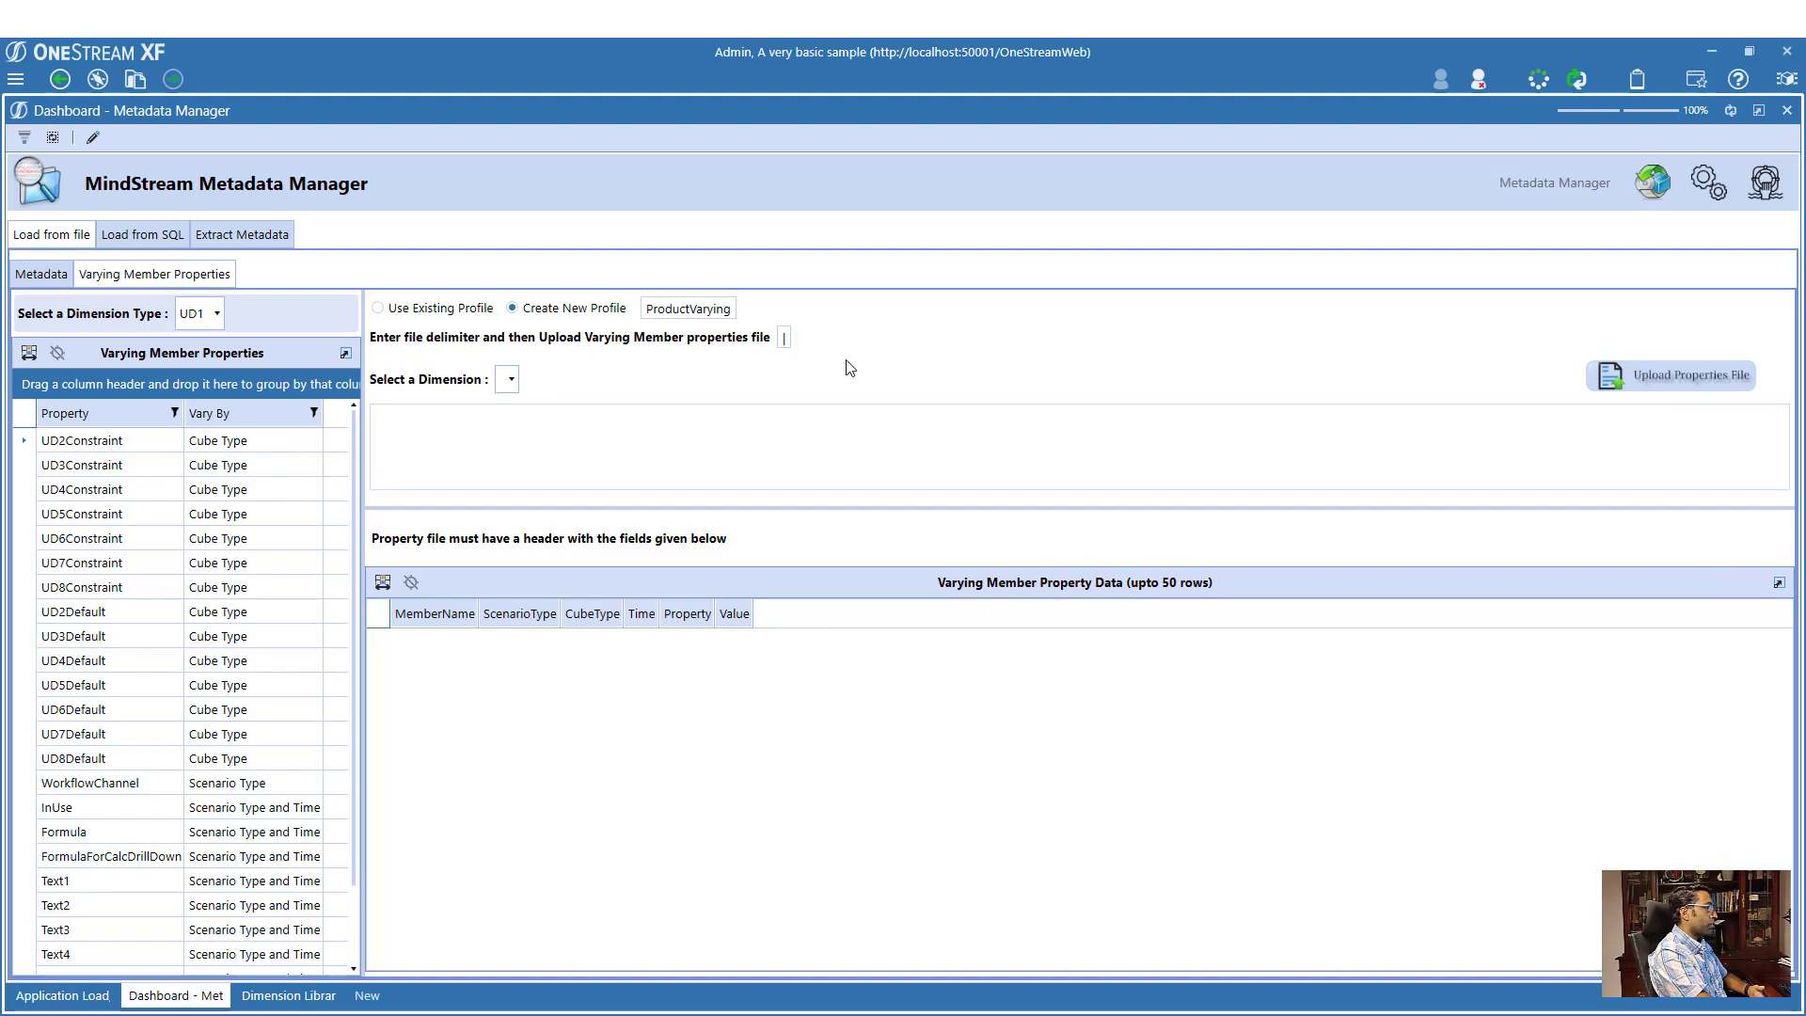
{"action": "left_click", "coordinate": [518, 411]}
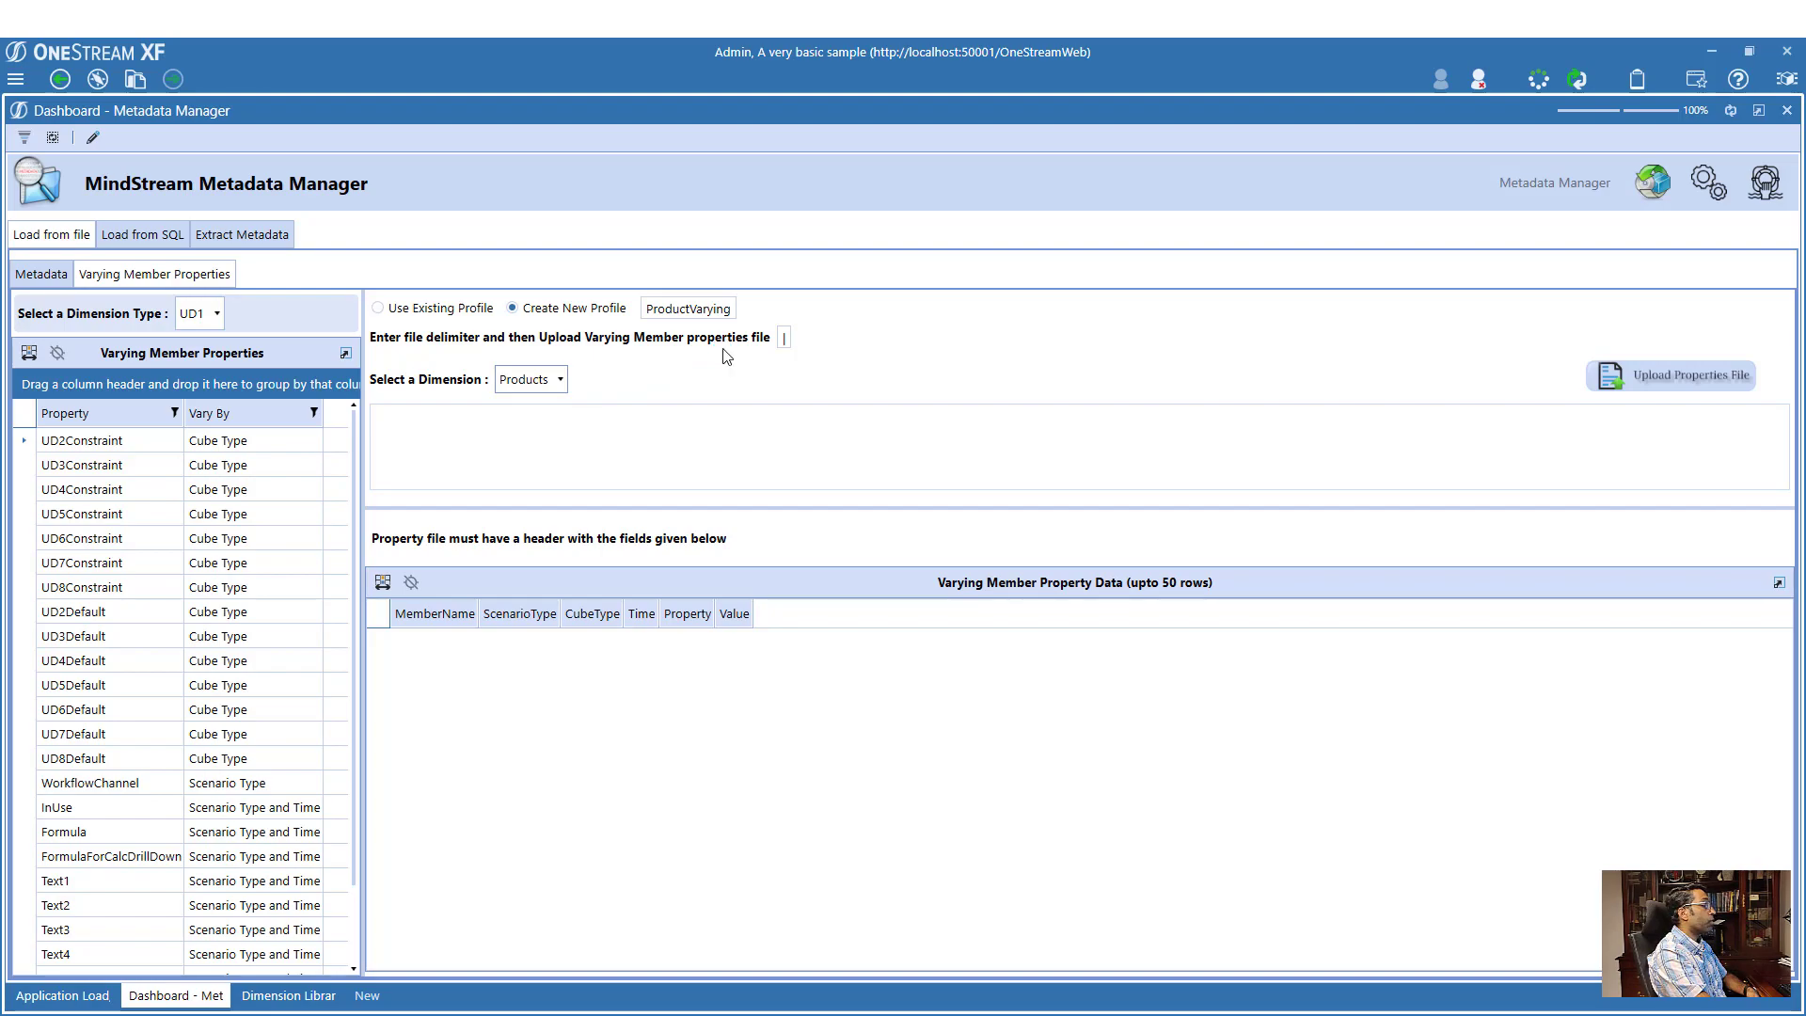
{"action": "left_click", "coordinate": [1624, 376]}
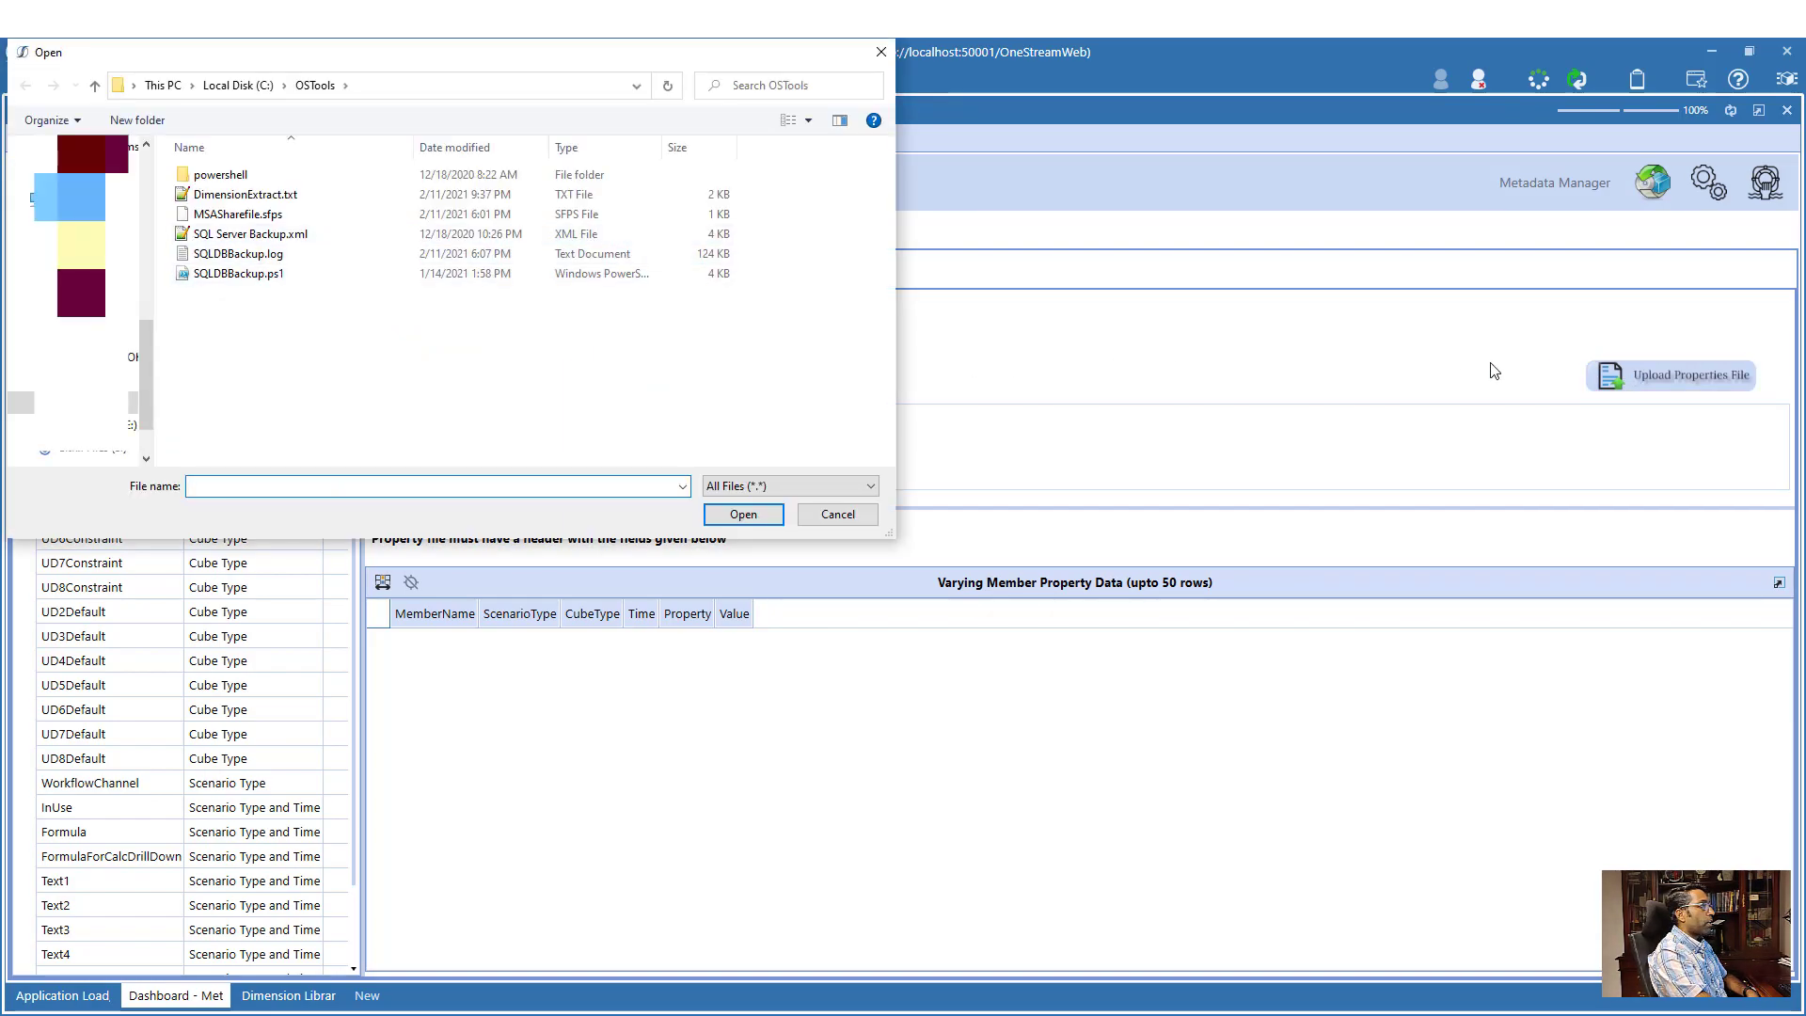
{"action": "left_click_drag", "start_coordinate": [148, 346], "coordinate": [152, 156]}
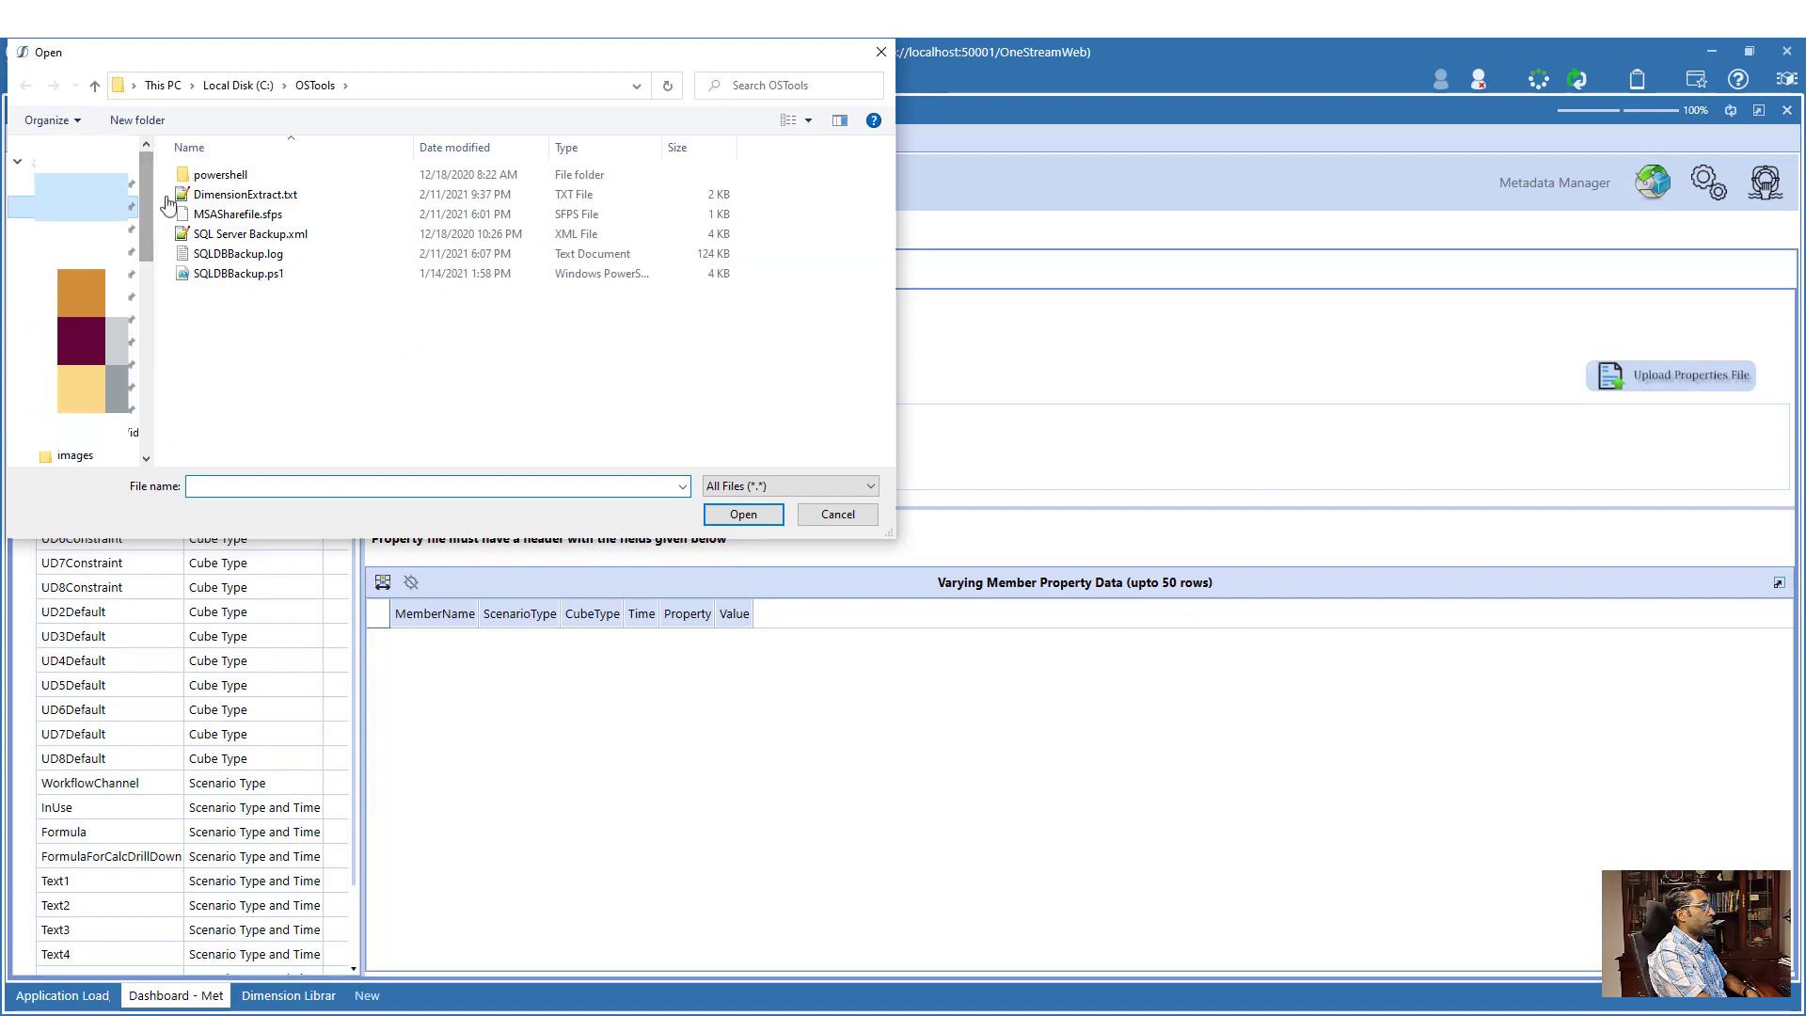
{"action": "left_click", "coordinate": [105, 207]}
{"action": "double_click", "coordinate": [248, 220]}
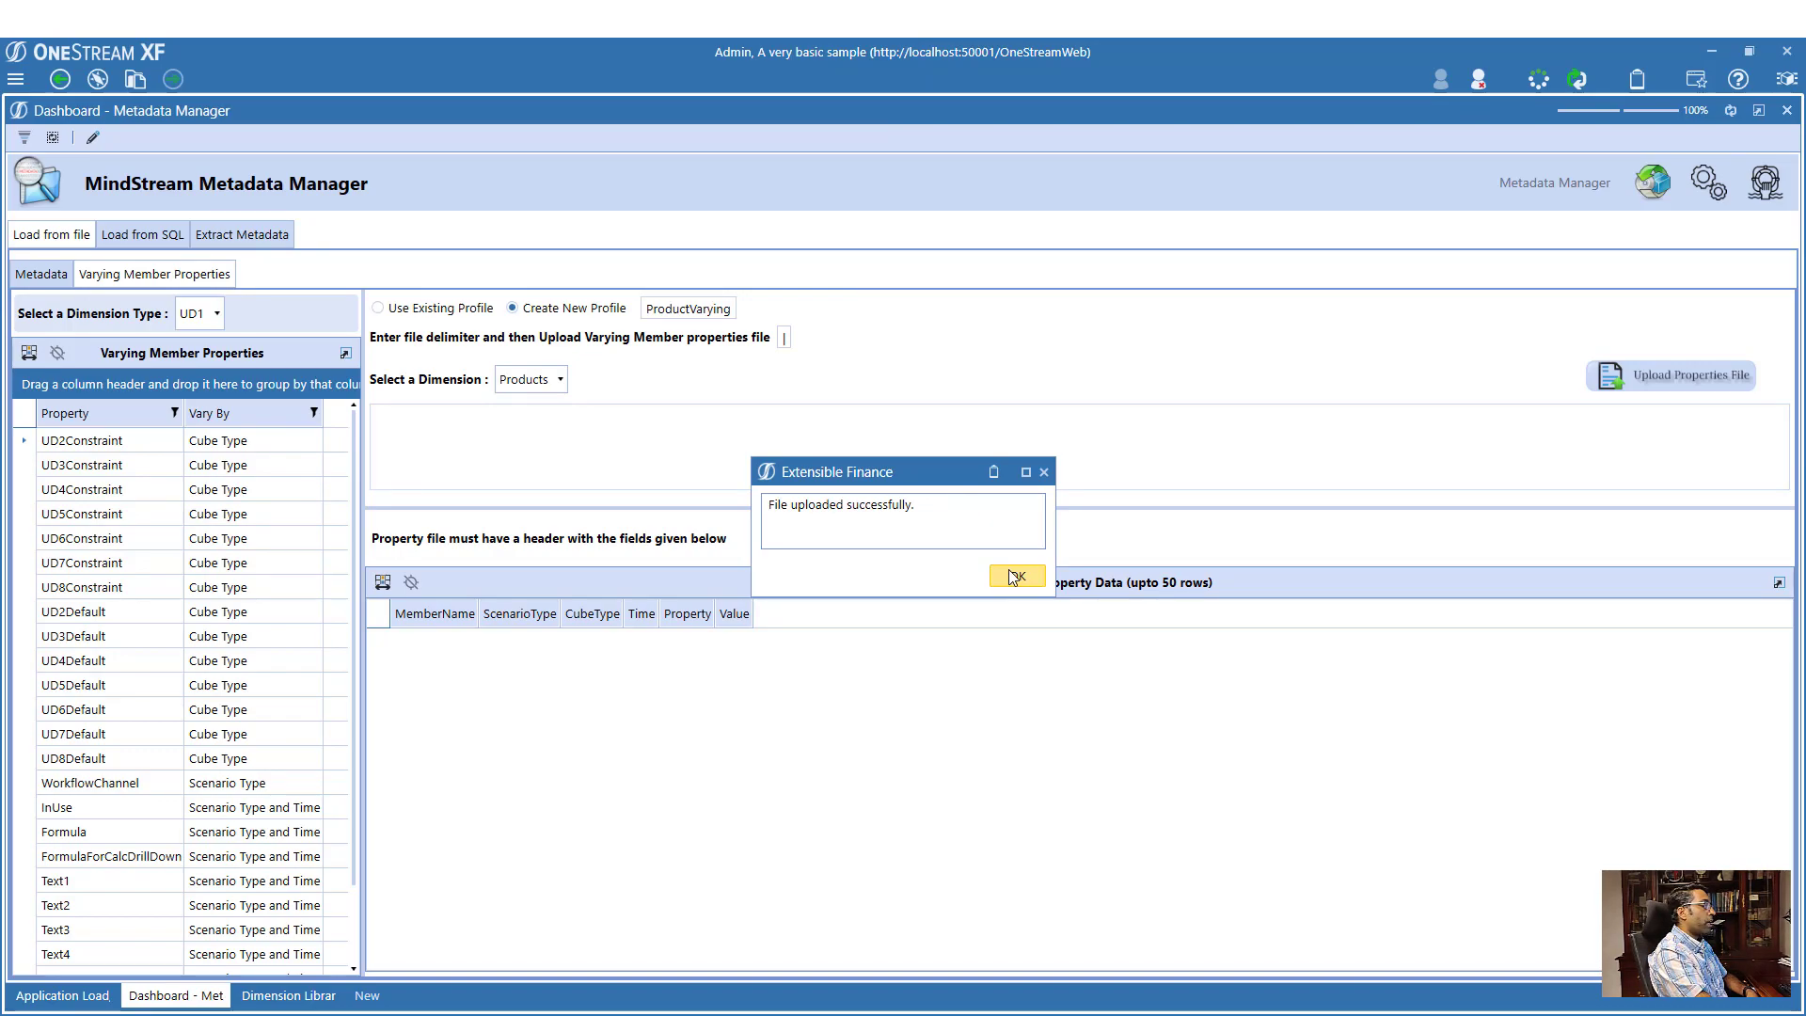
{"action": "left_click", "coordinate": [1012, 577]}
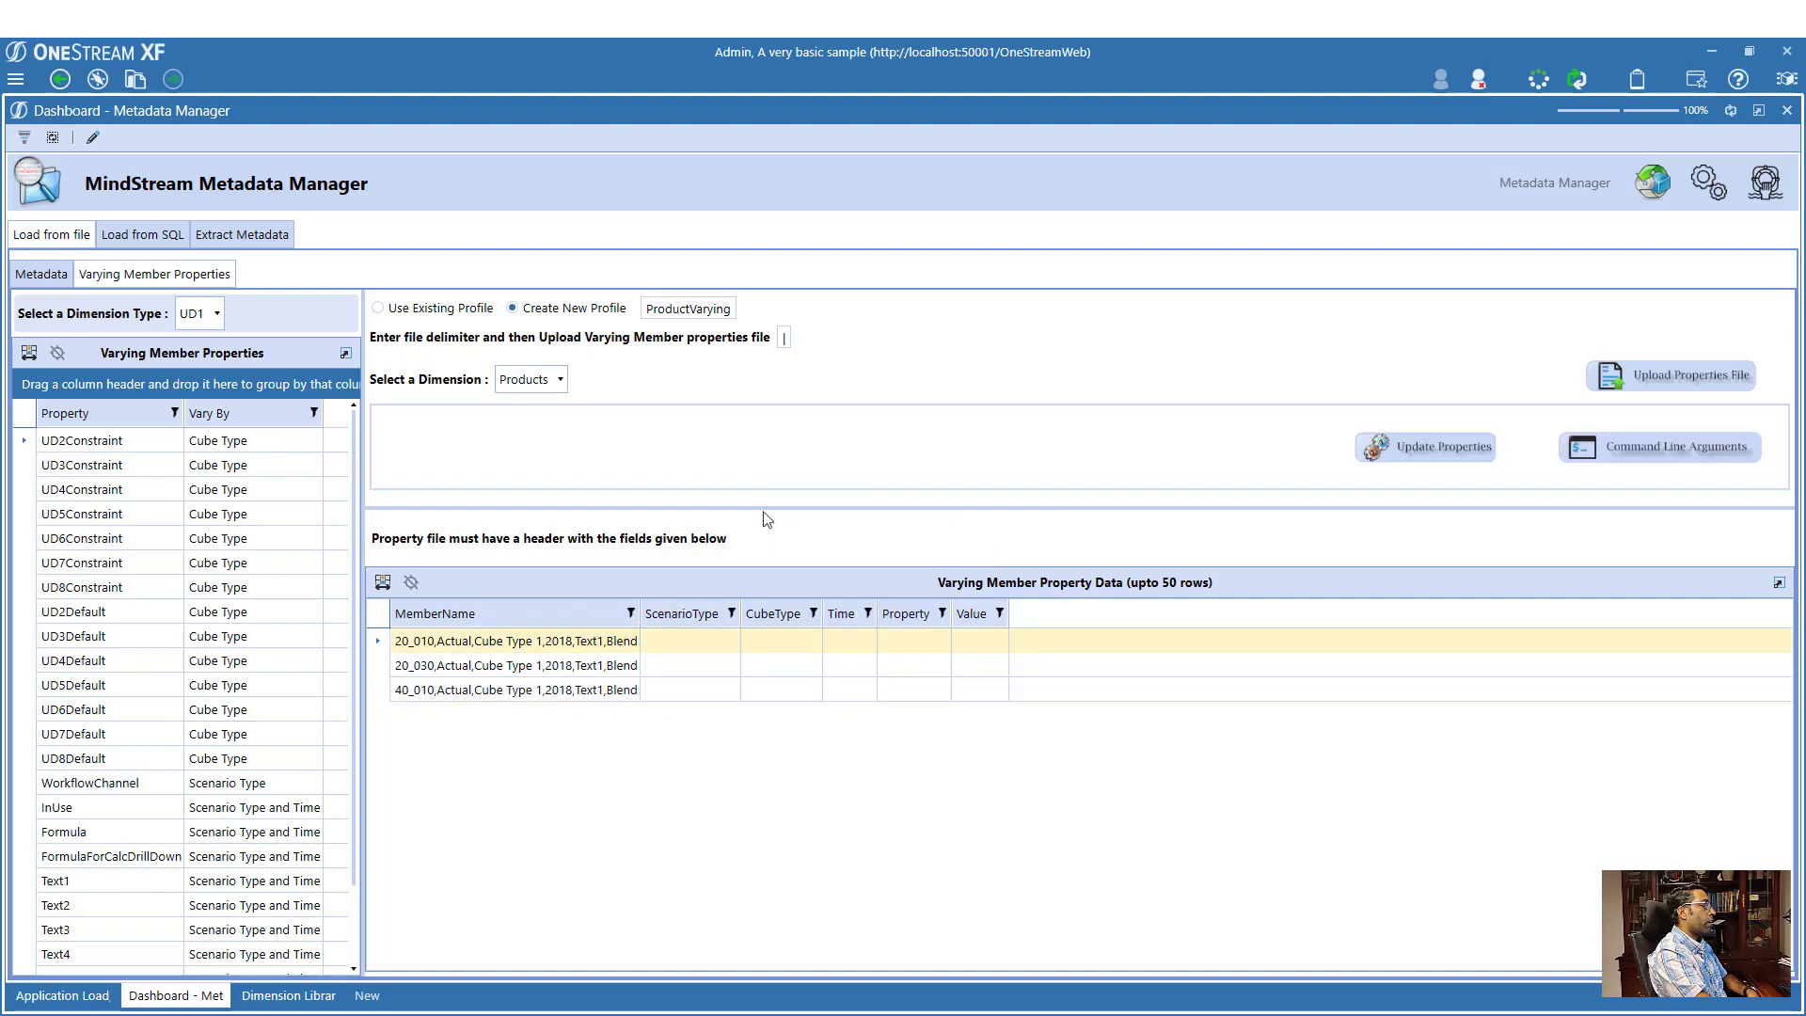
- Change the file delimiter to a comma, upload ProductVarMbr.csv again and acknowledge the upload message
{"action": "left_click", "coordinate": [489, 696]}
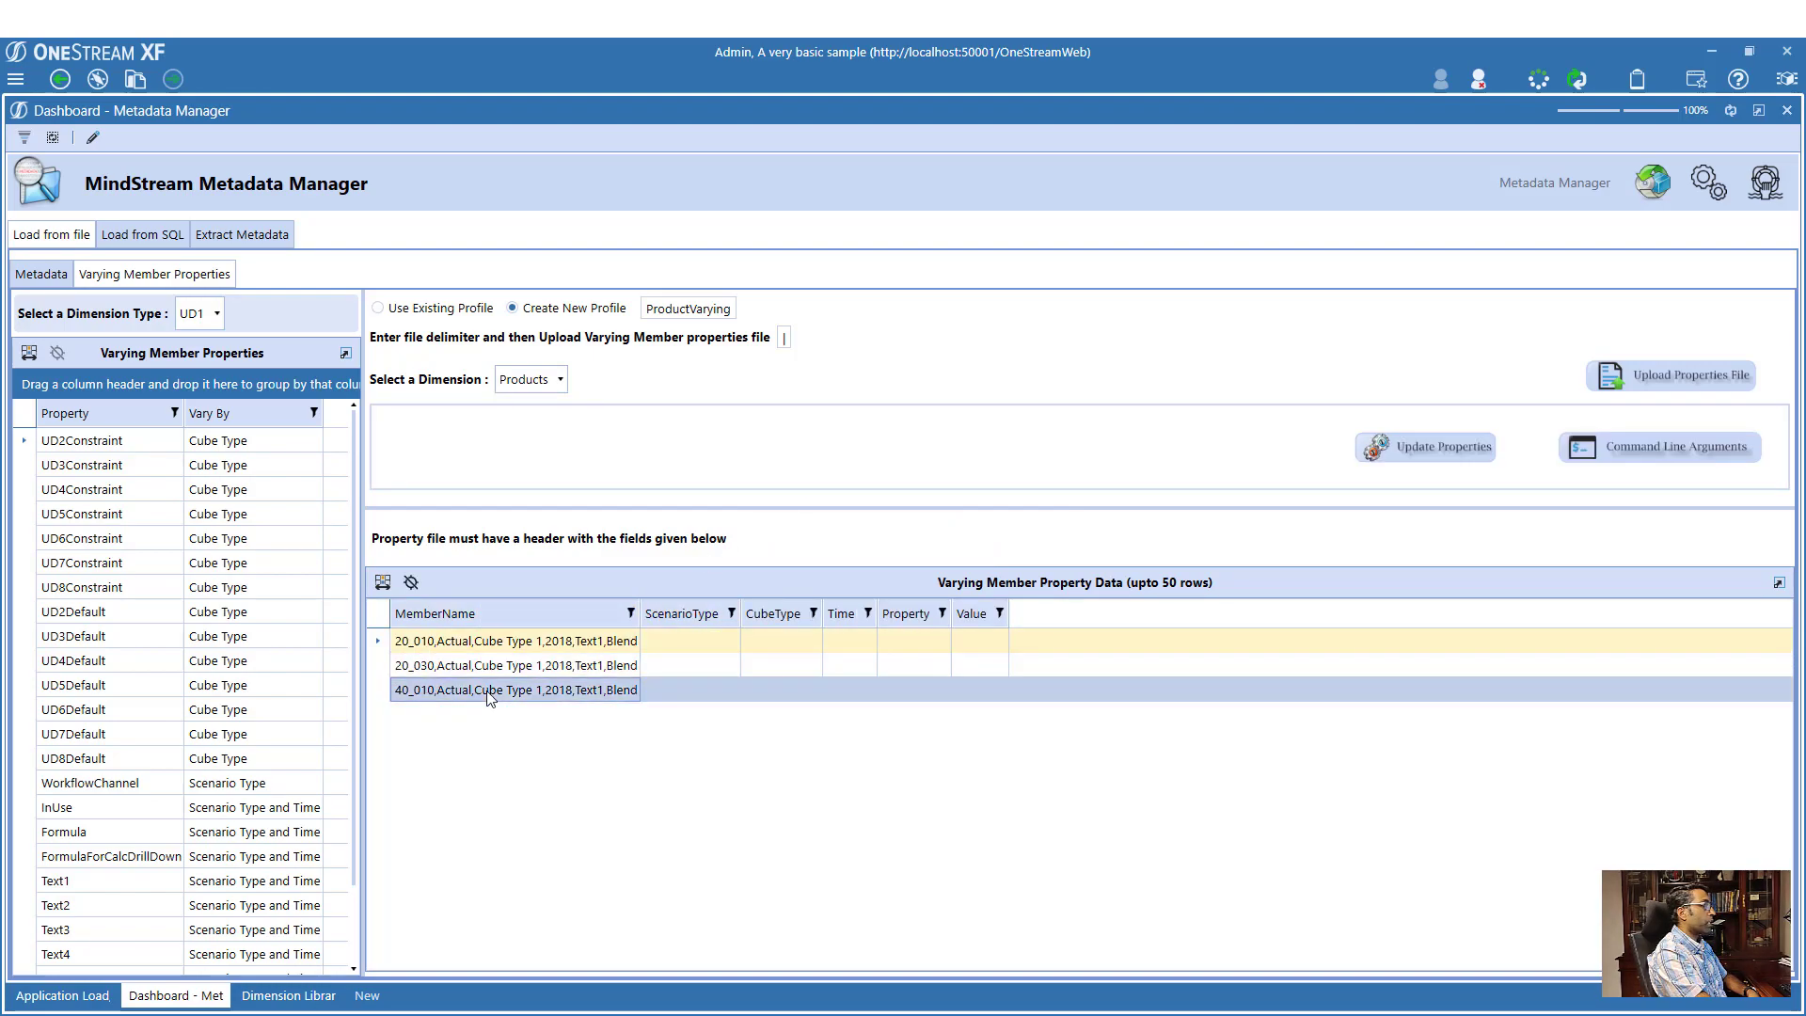
{"action": "left_click", "coordinate": [786, 337]}
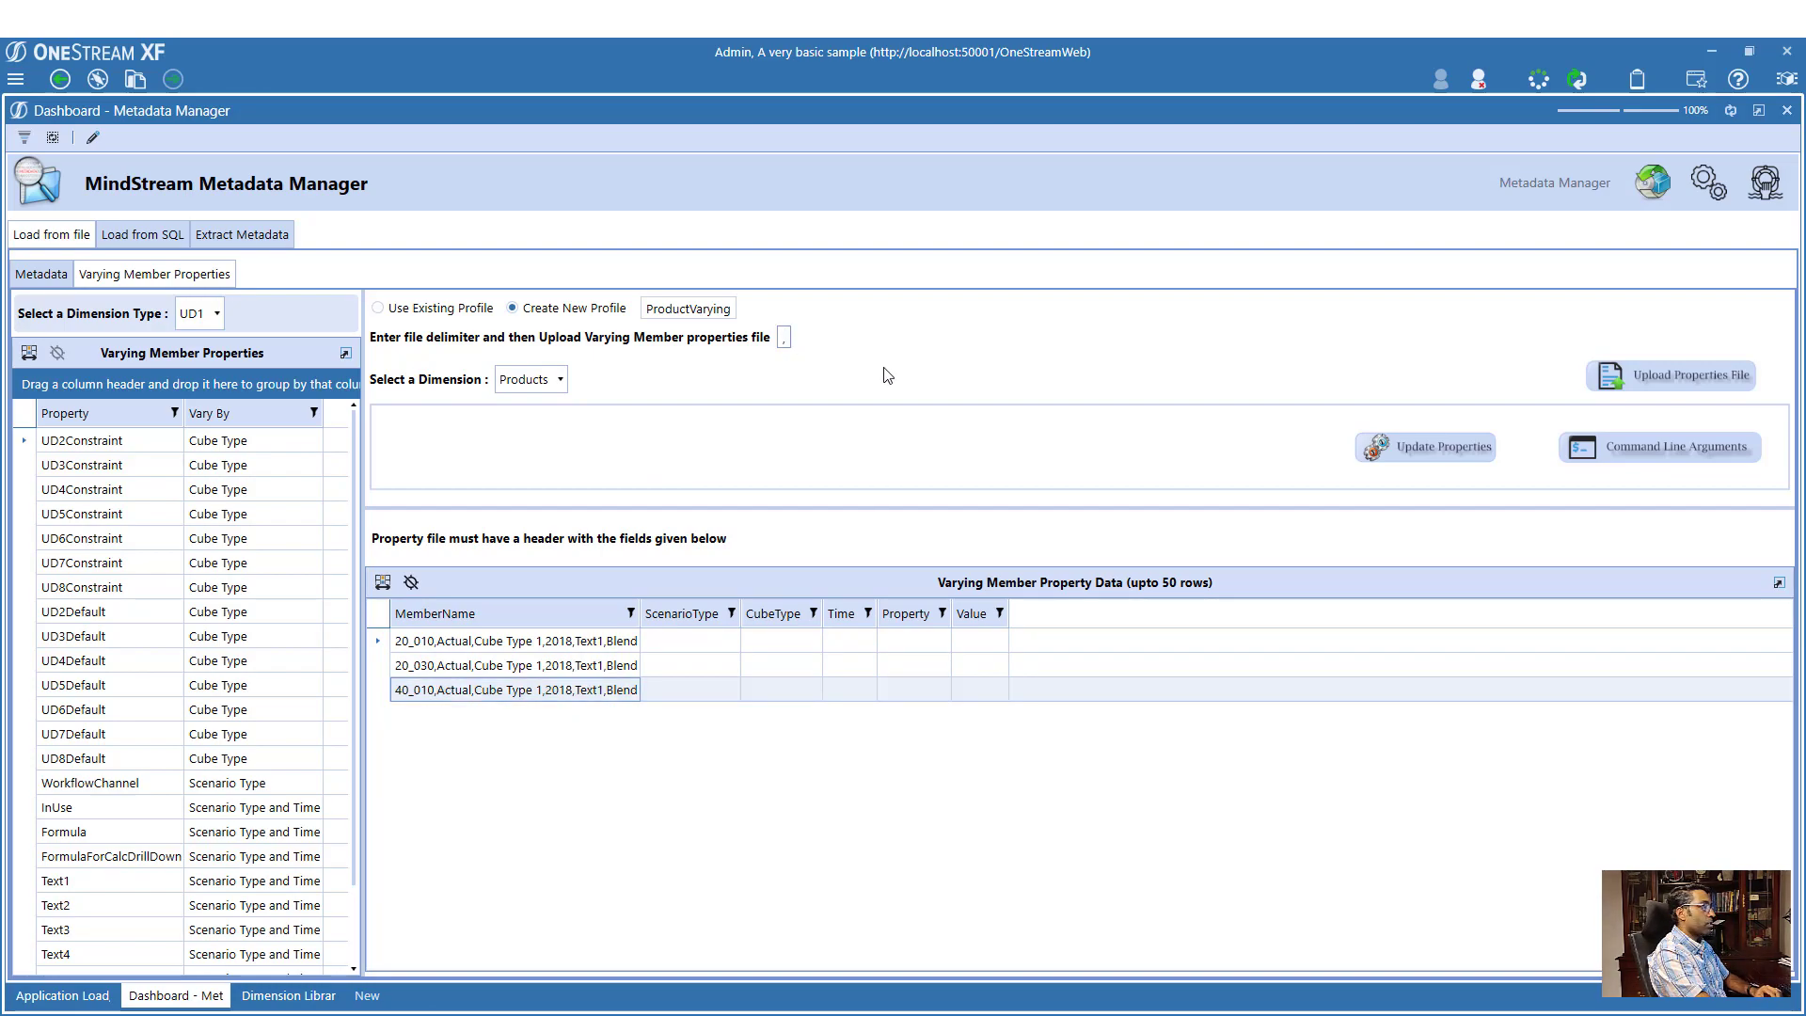
{"action": "left_click", "coordinate": [1630, 376]}
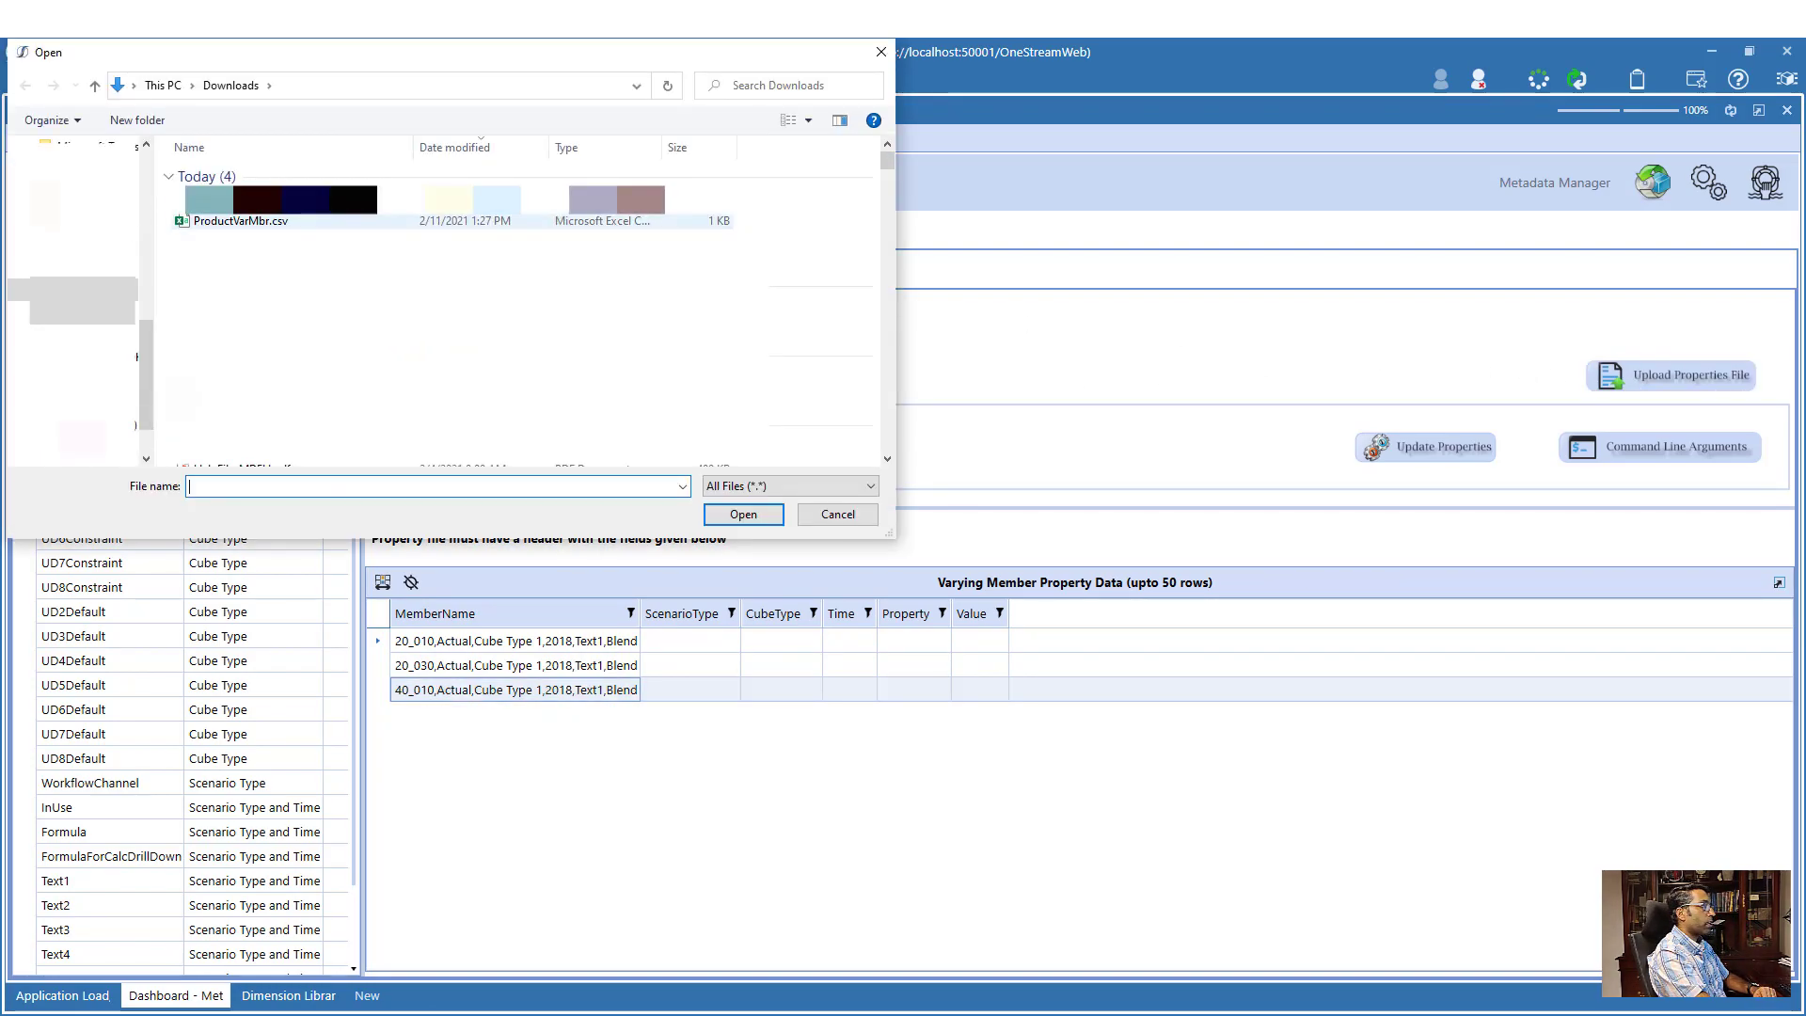
{"action": "double_click", "coordinate": [240, 222]}
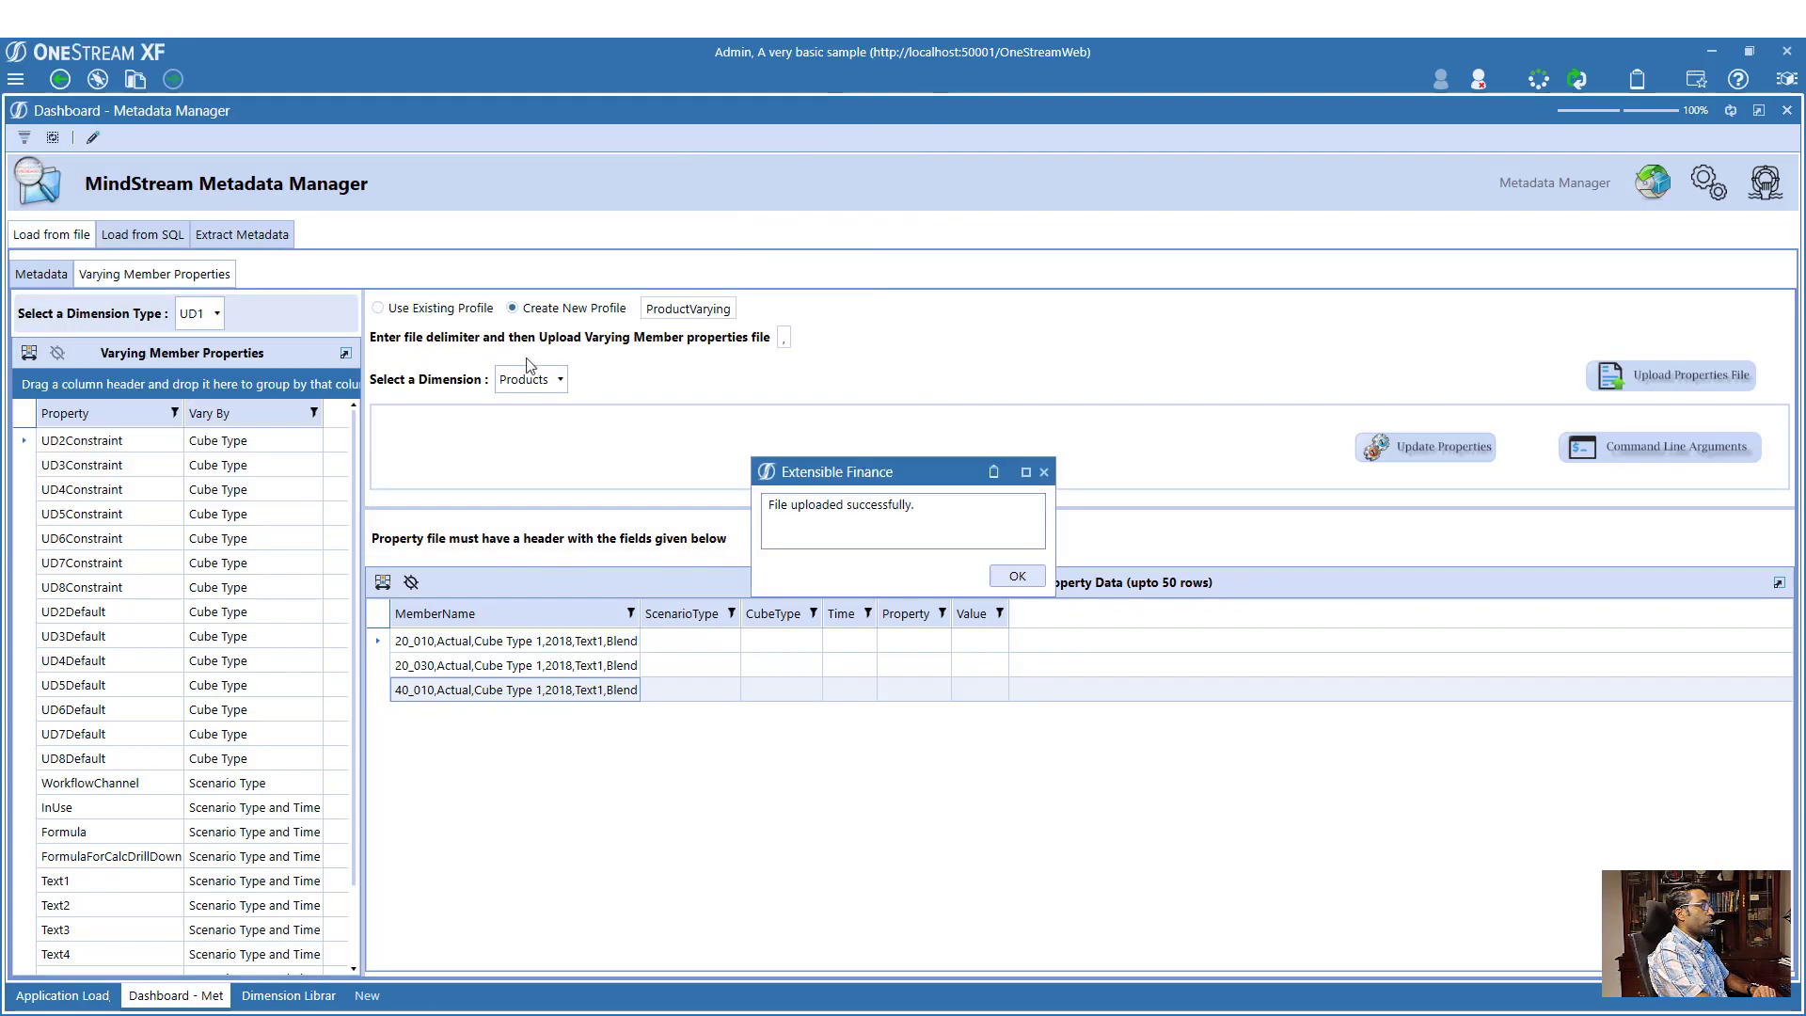
{"action": "left_click", "coordinate": [1016, 575]}
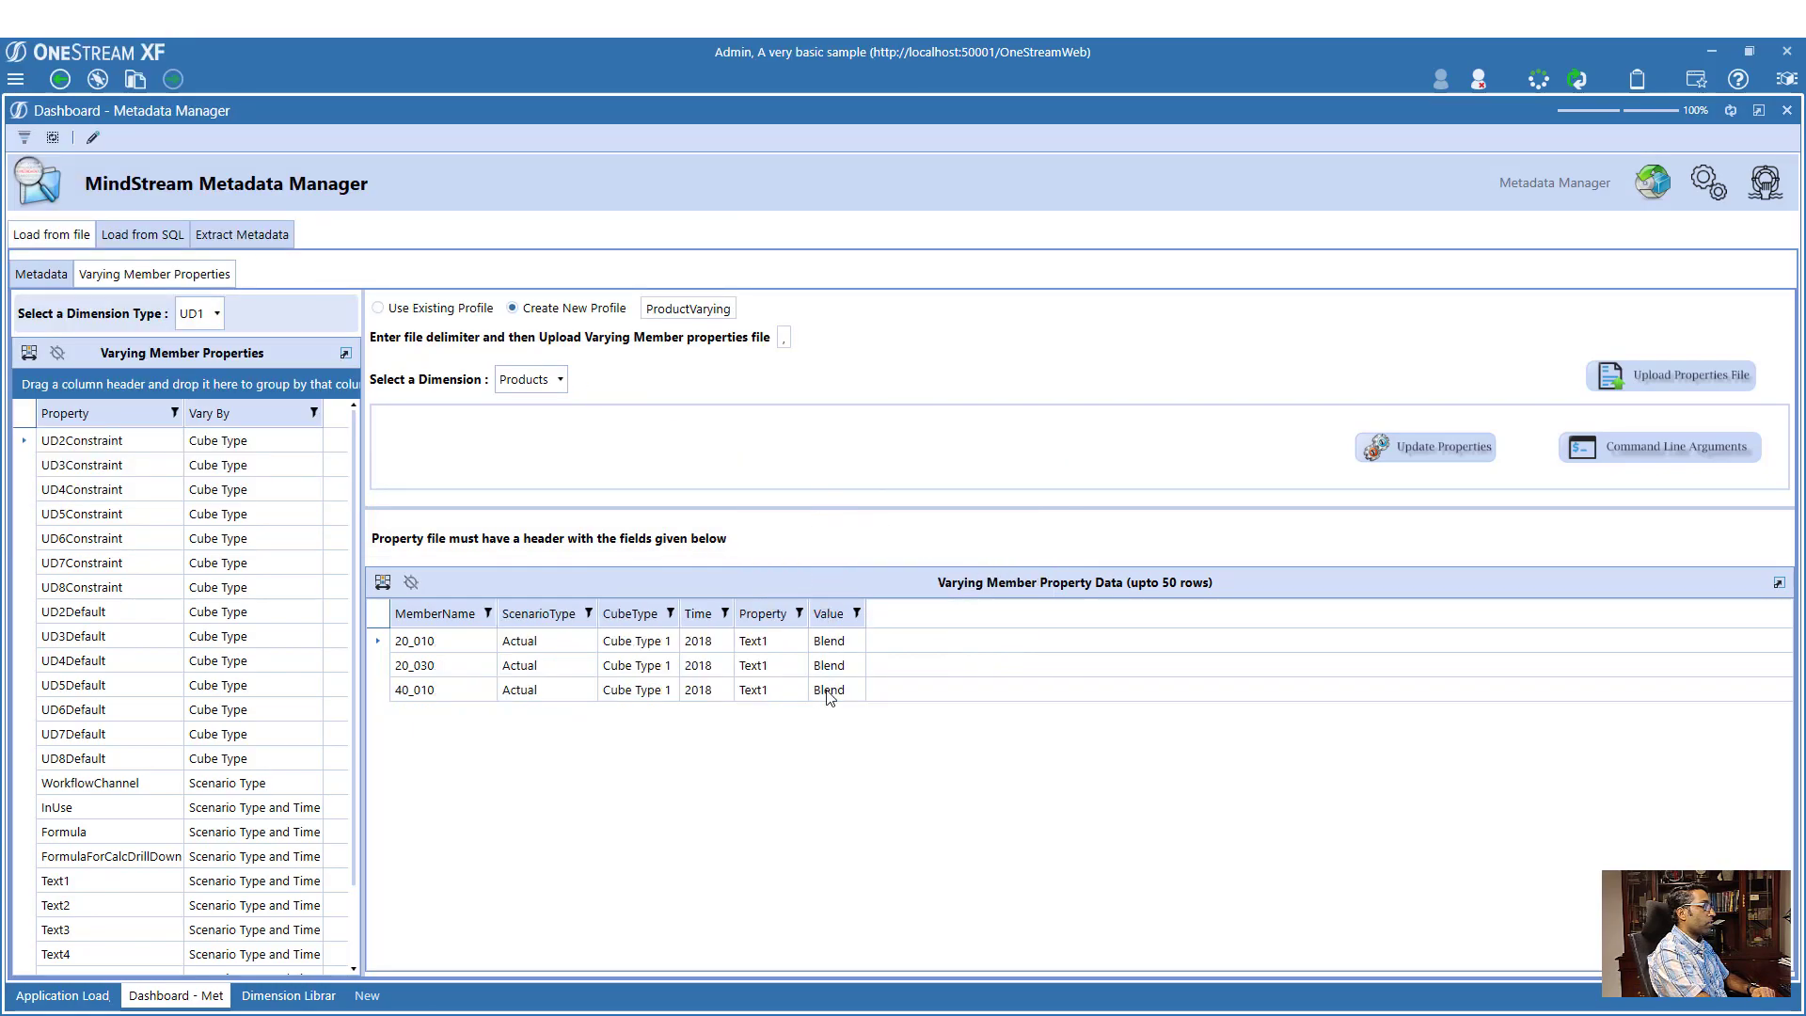
- Copy the command line arguments for the ProductVarying file load and close their window
{"action": "left_click", "coordinate": [828, 693]}
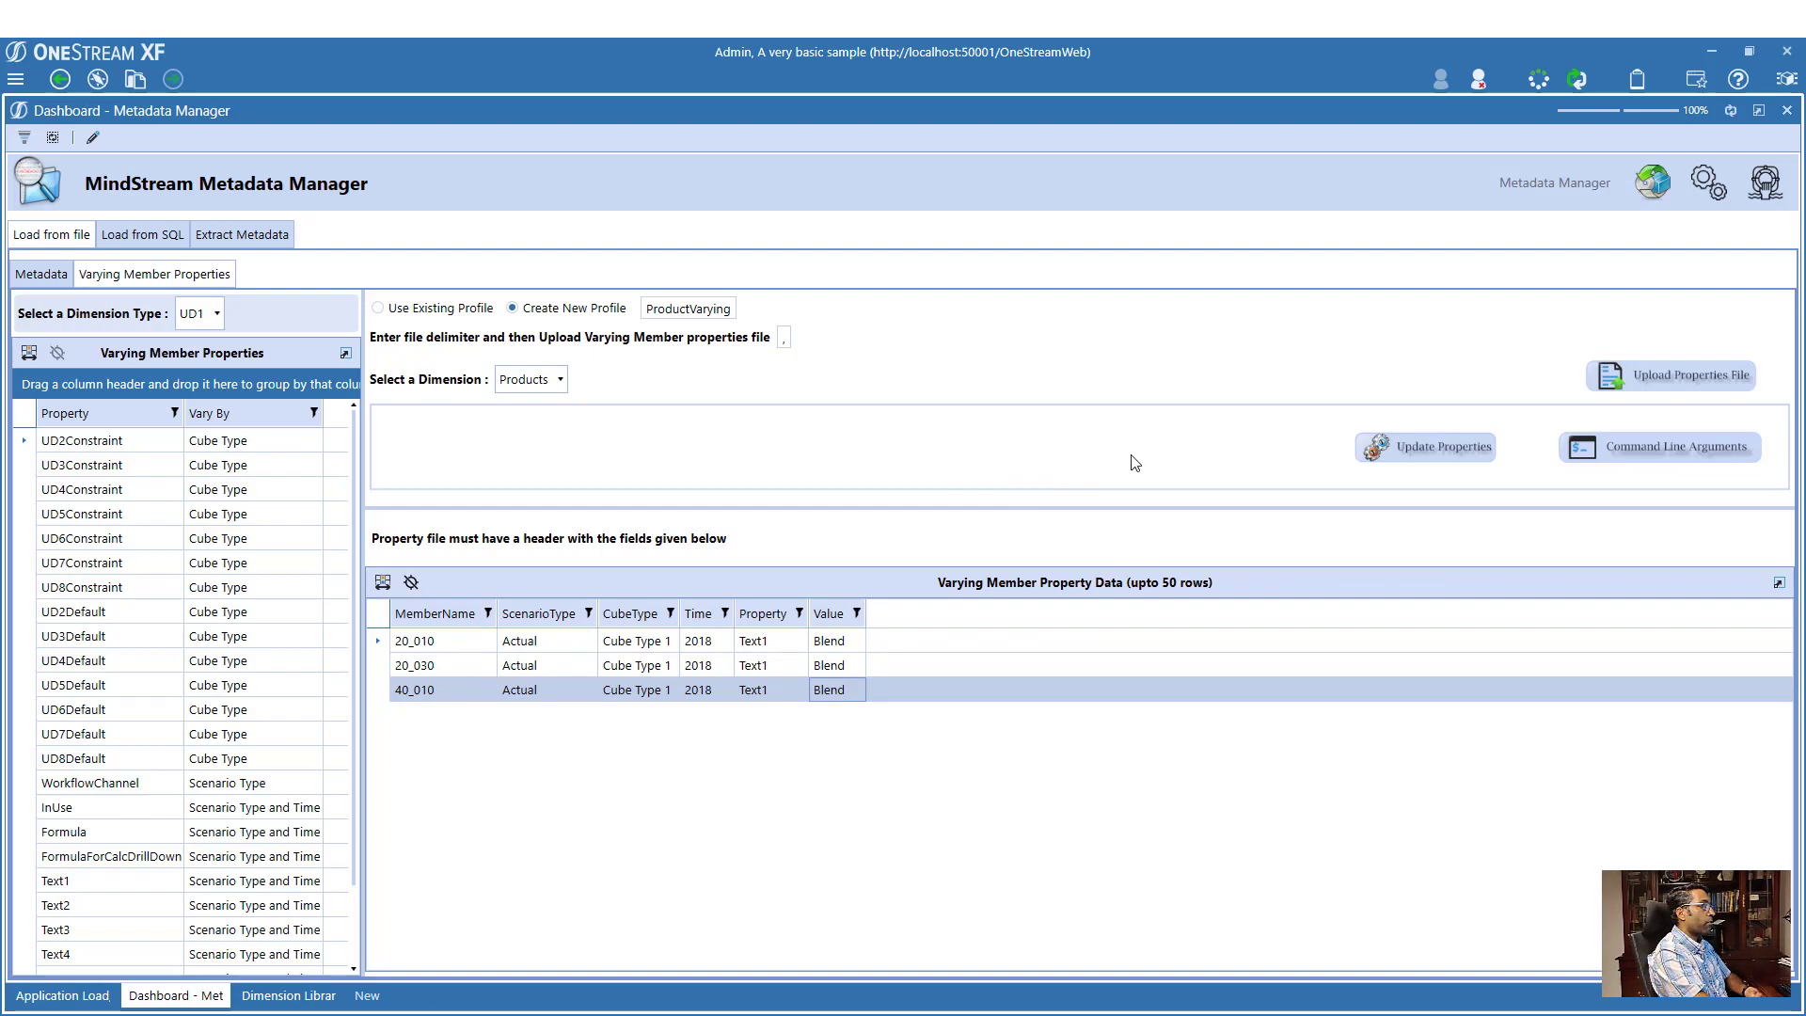
{"action": "left_click", "coordinate": [1596, 449]}
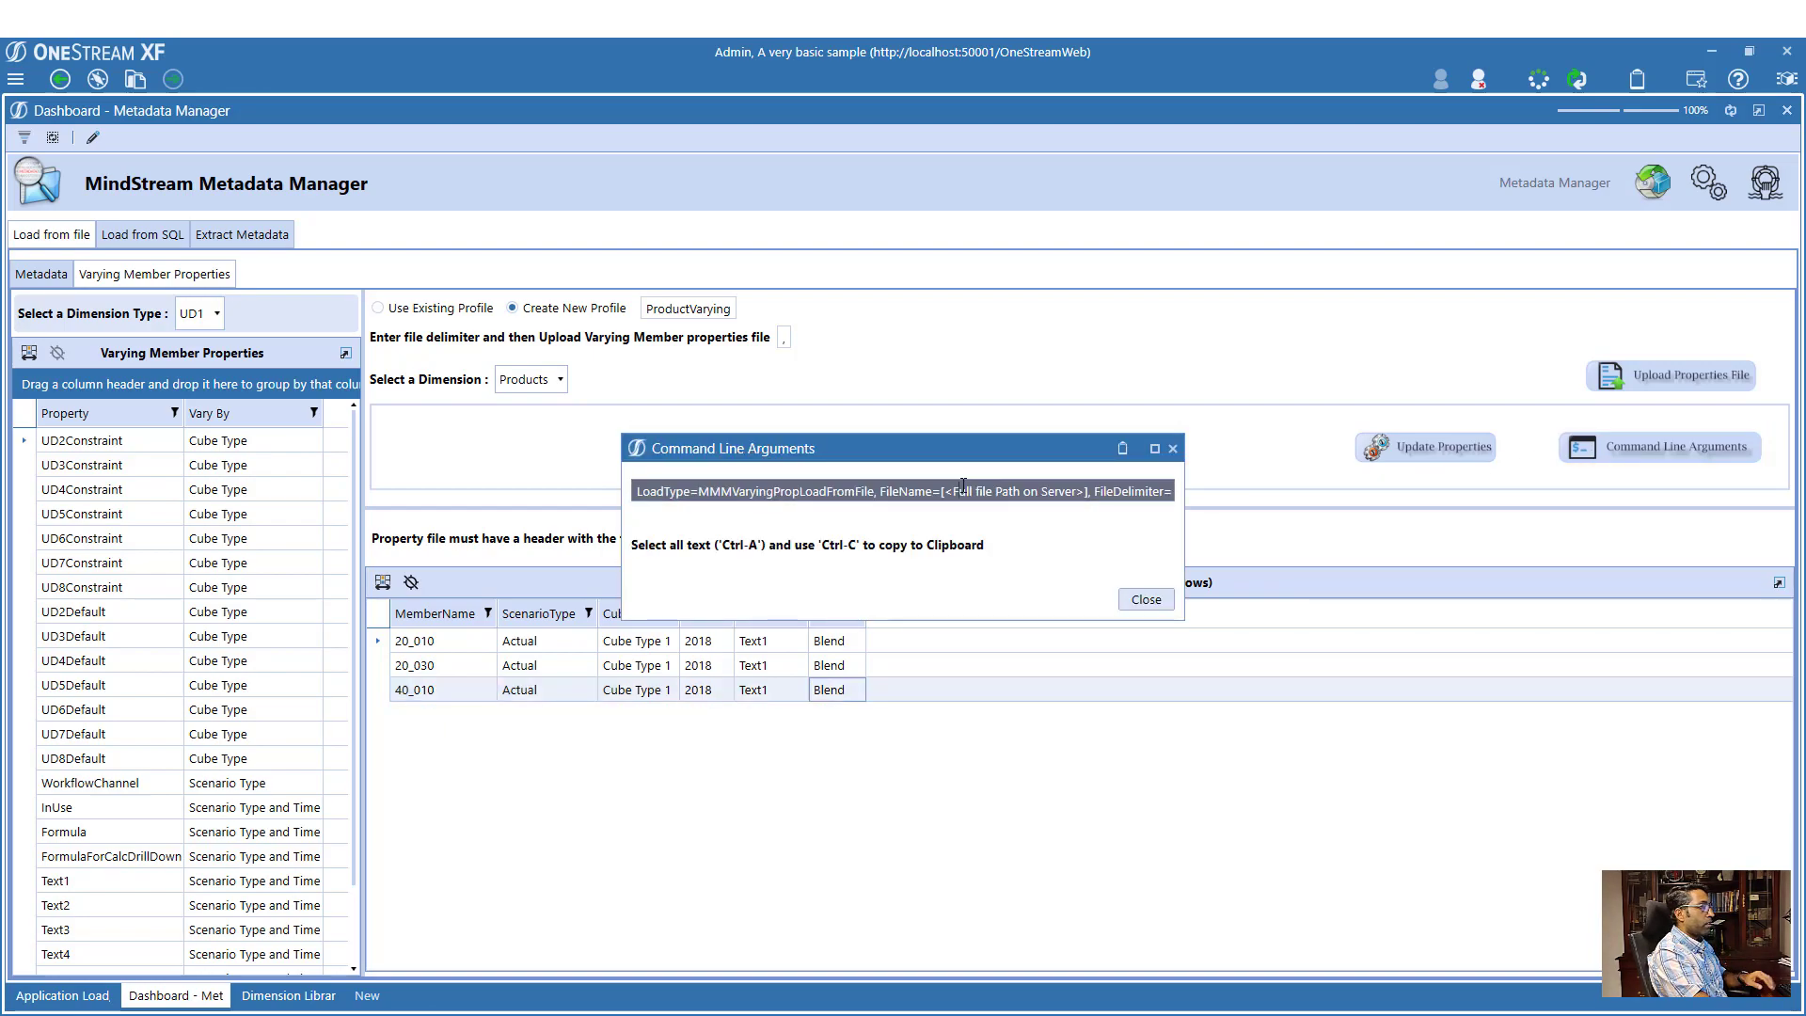
{"action": "left_click", "coordinate": [962, 485]}
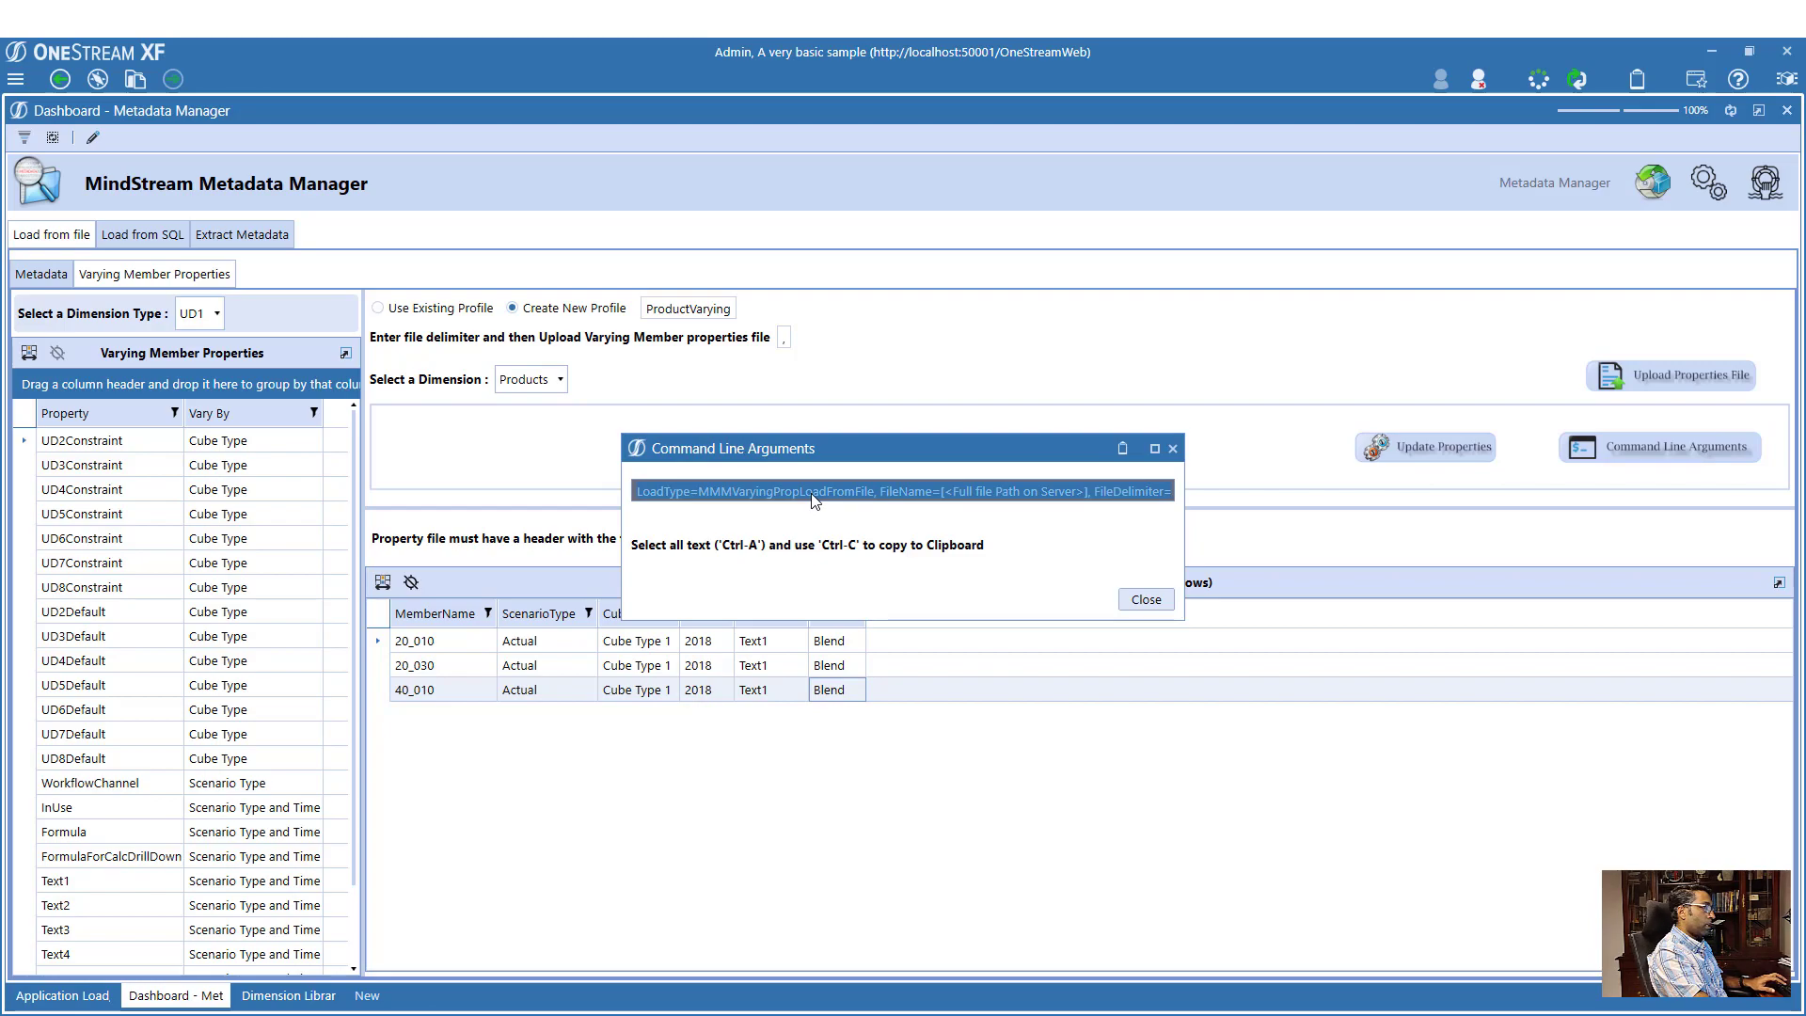
{"action": "left_click", "coordinate": [1136, 602]}
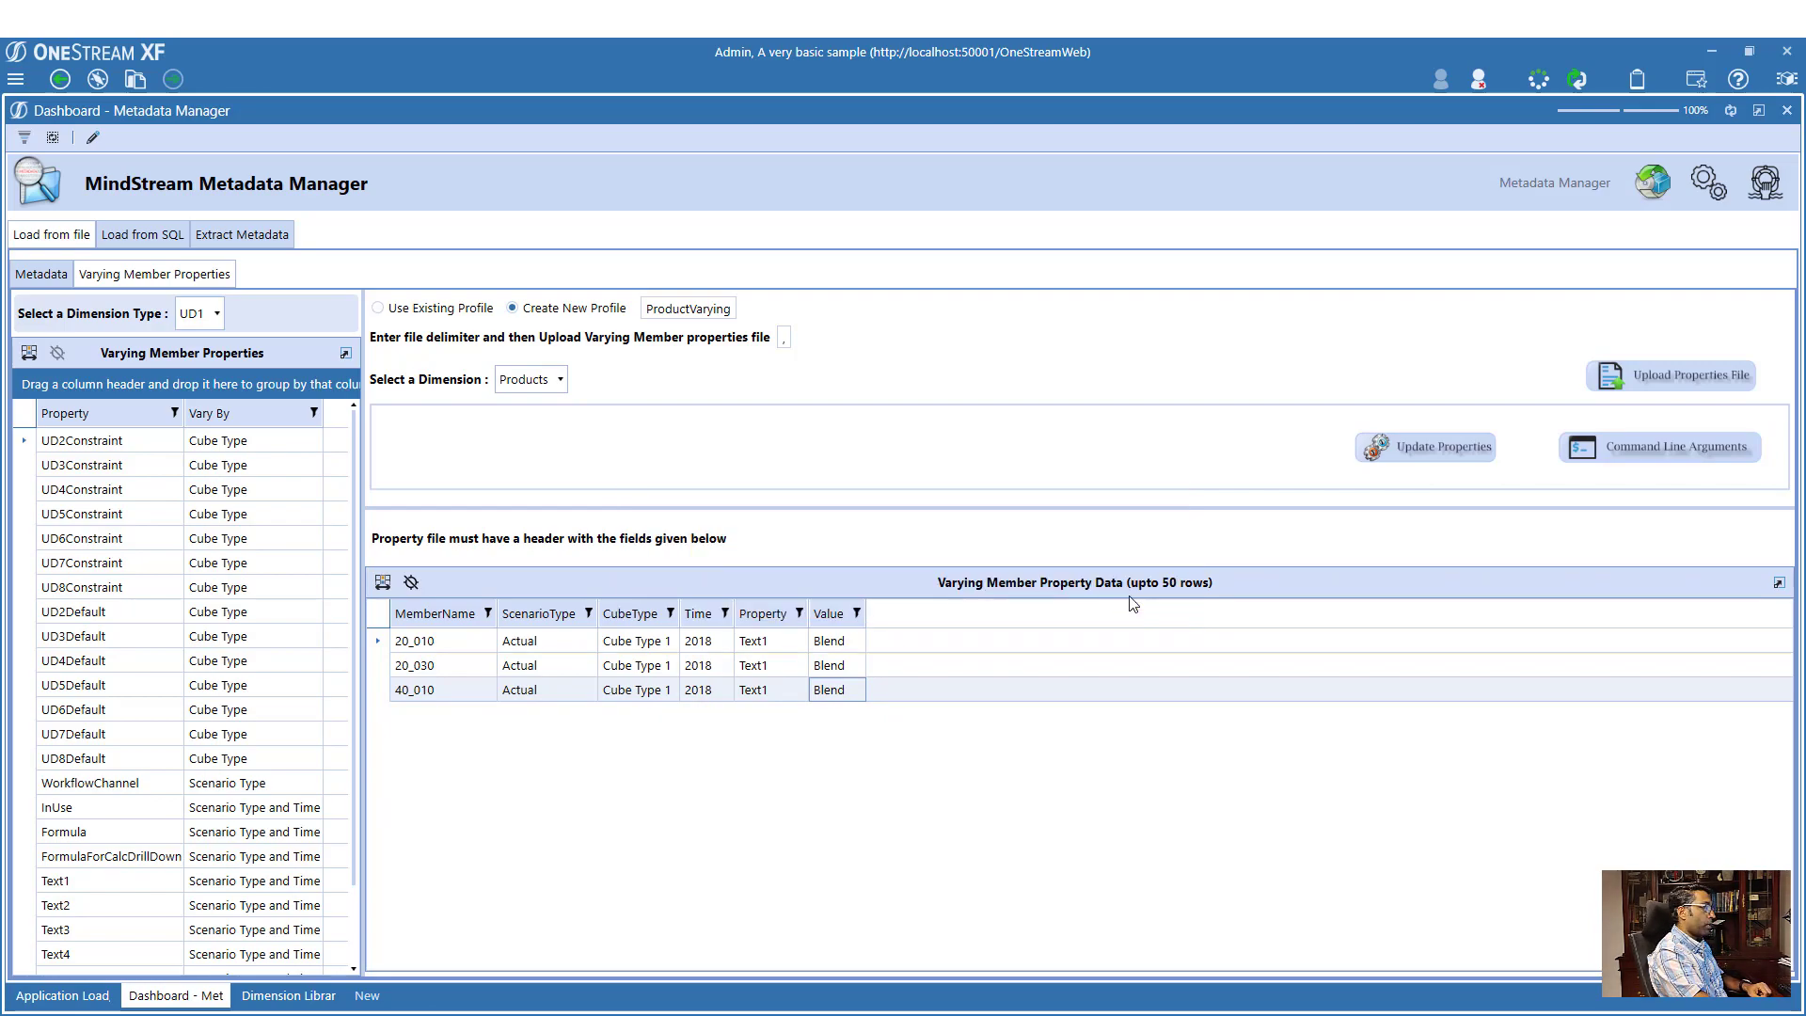
- Switch to Notepad++ and paste the varying property load arguments below the Geography arguments in the new 1 document, leaving a blank line between
{"action": "left_click", "coordinate": [599, 950]}
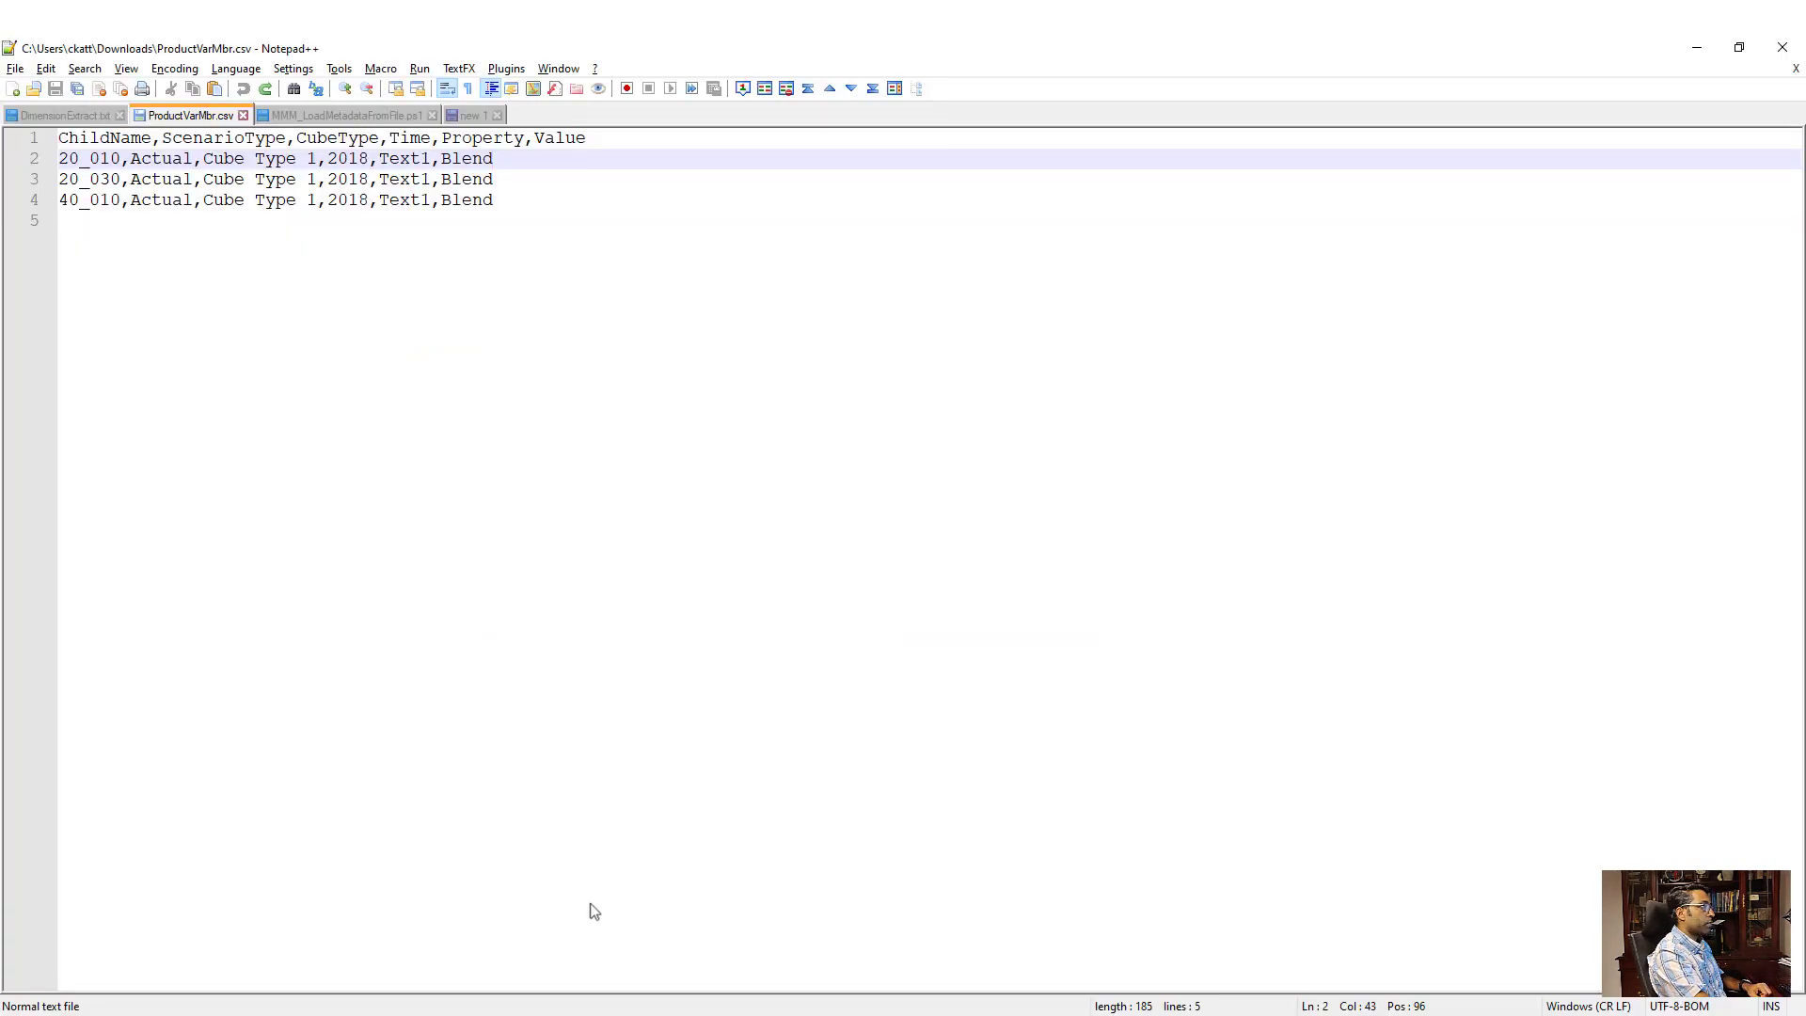
{"action": "left_click", "coordinate": [482, 115]}
{"action": "key", "text": "Return"}
{"action": "key", "text": "Return"}
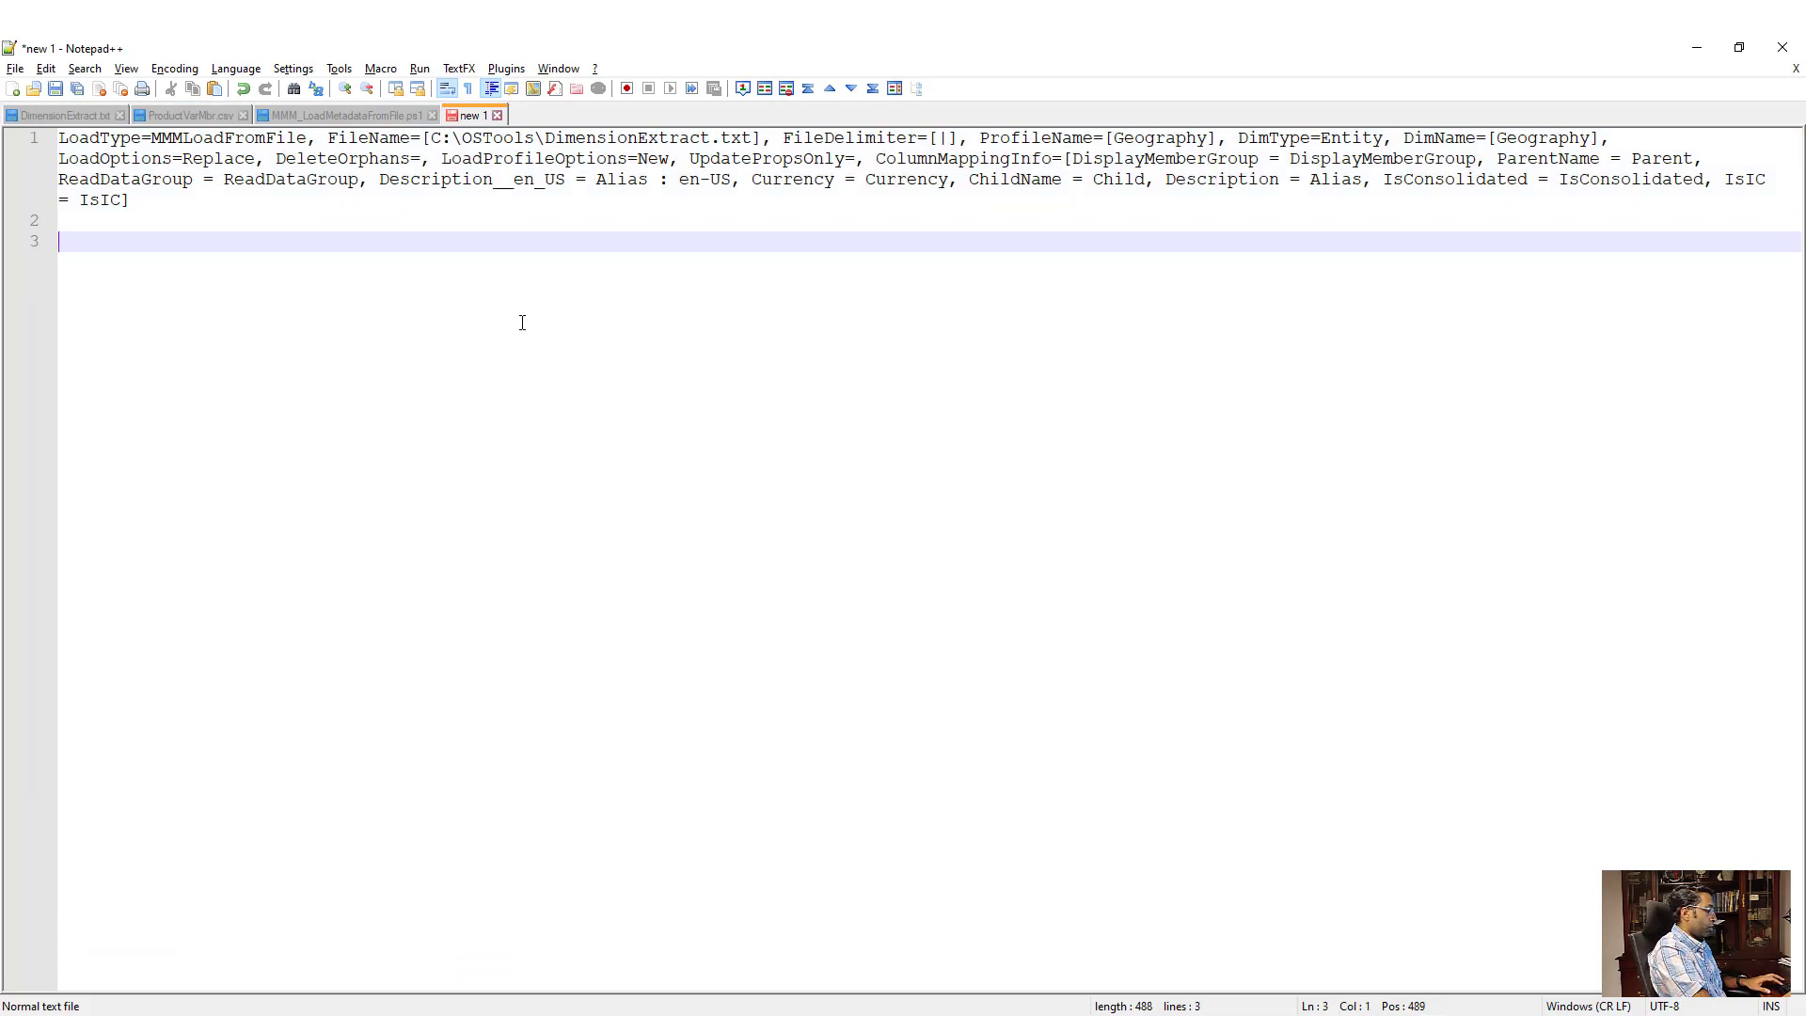
{"action": "type", "text": "LoadType=MMMVaryingPropLoadFromFile, FileName=[<Full file Path on Server>], FileDelimiter=[,], ProfileName=[ProductVarying], DimType=UD1, DimName=[Products], LoadProfileOptions=New,"}
- Replace the FileName placeholder in the pasted arguments with the full path of ProductVarMbr.csv, copied from its open document
{"action": "right_click", "coordinate": [196, 117]}
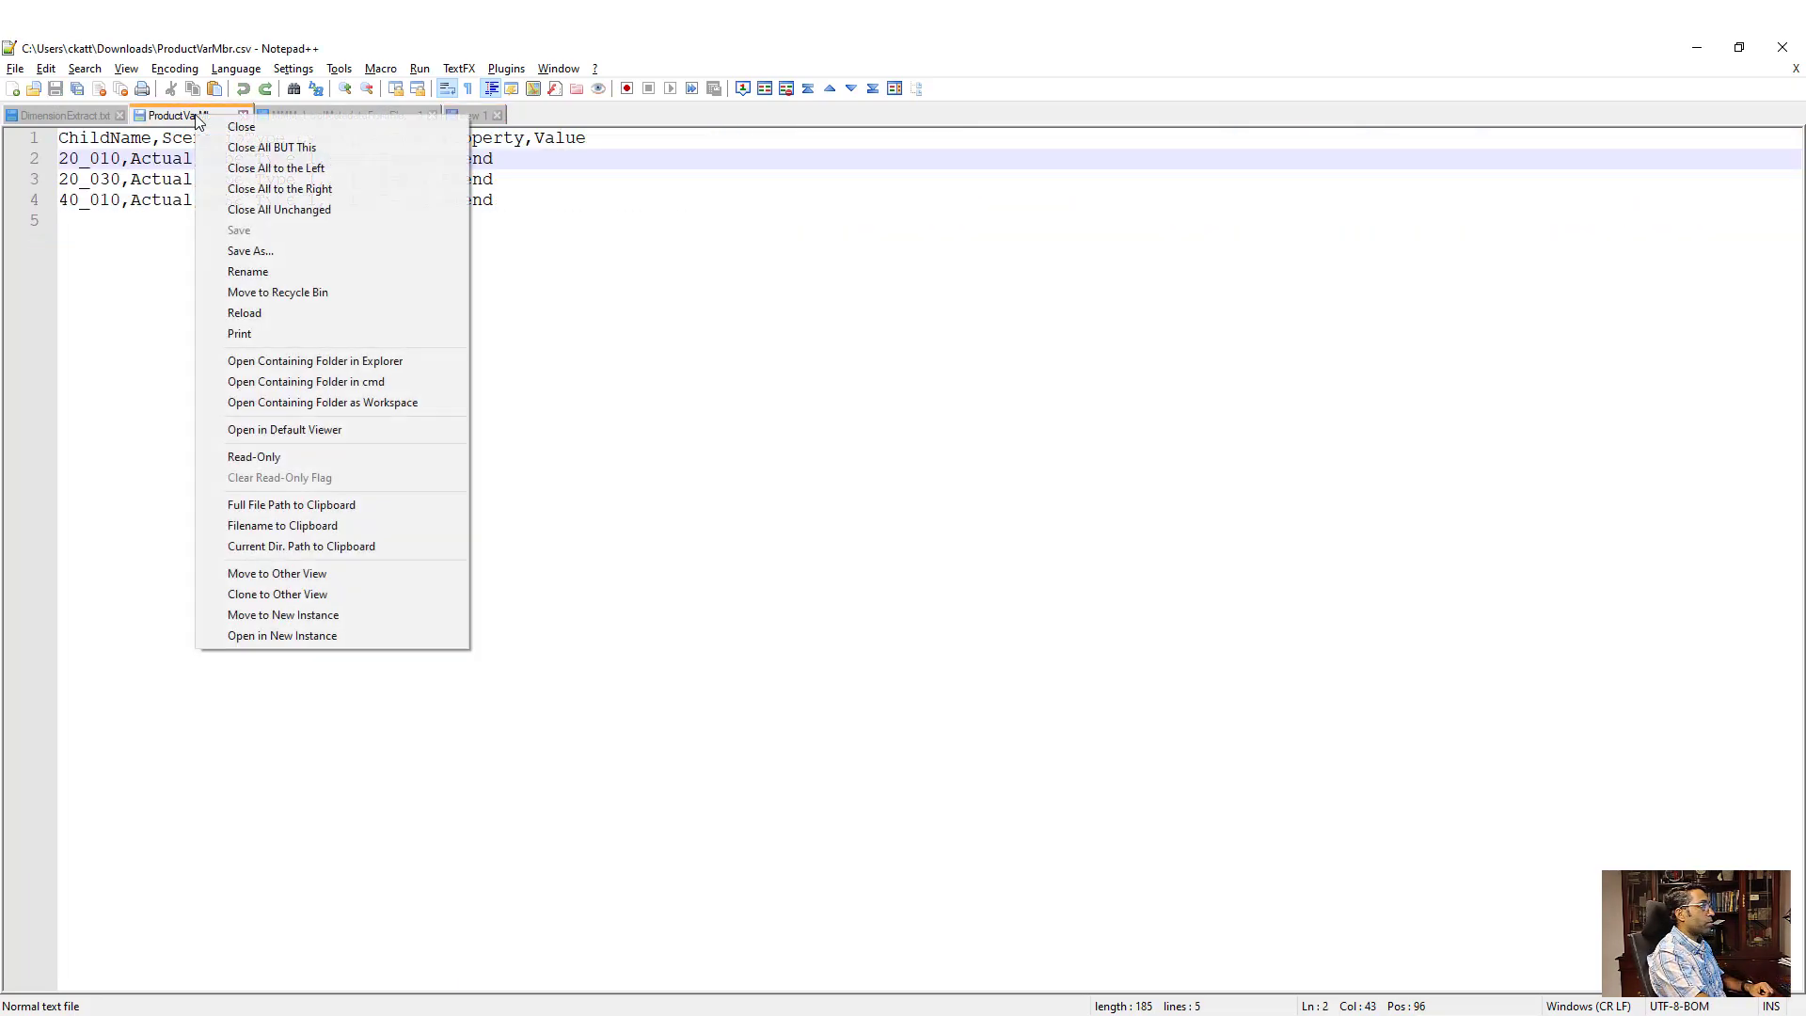
{"action": "left_click", "coordinate": [307, 508]}
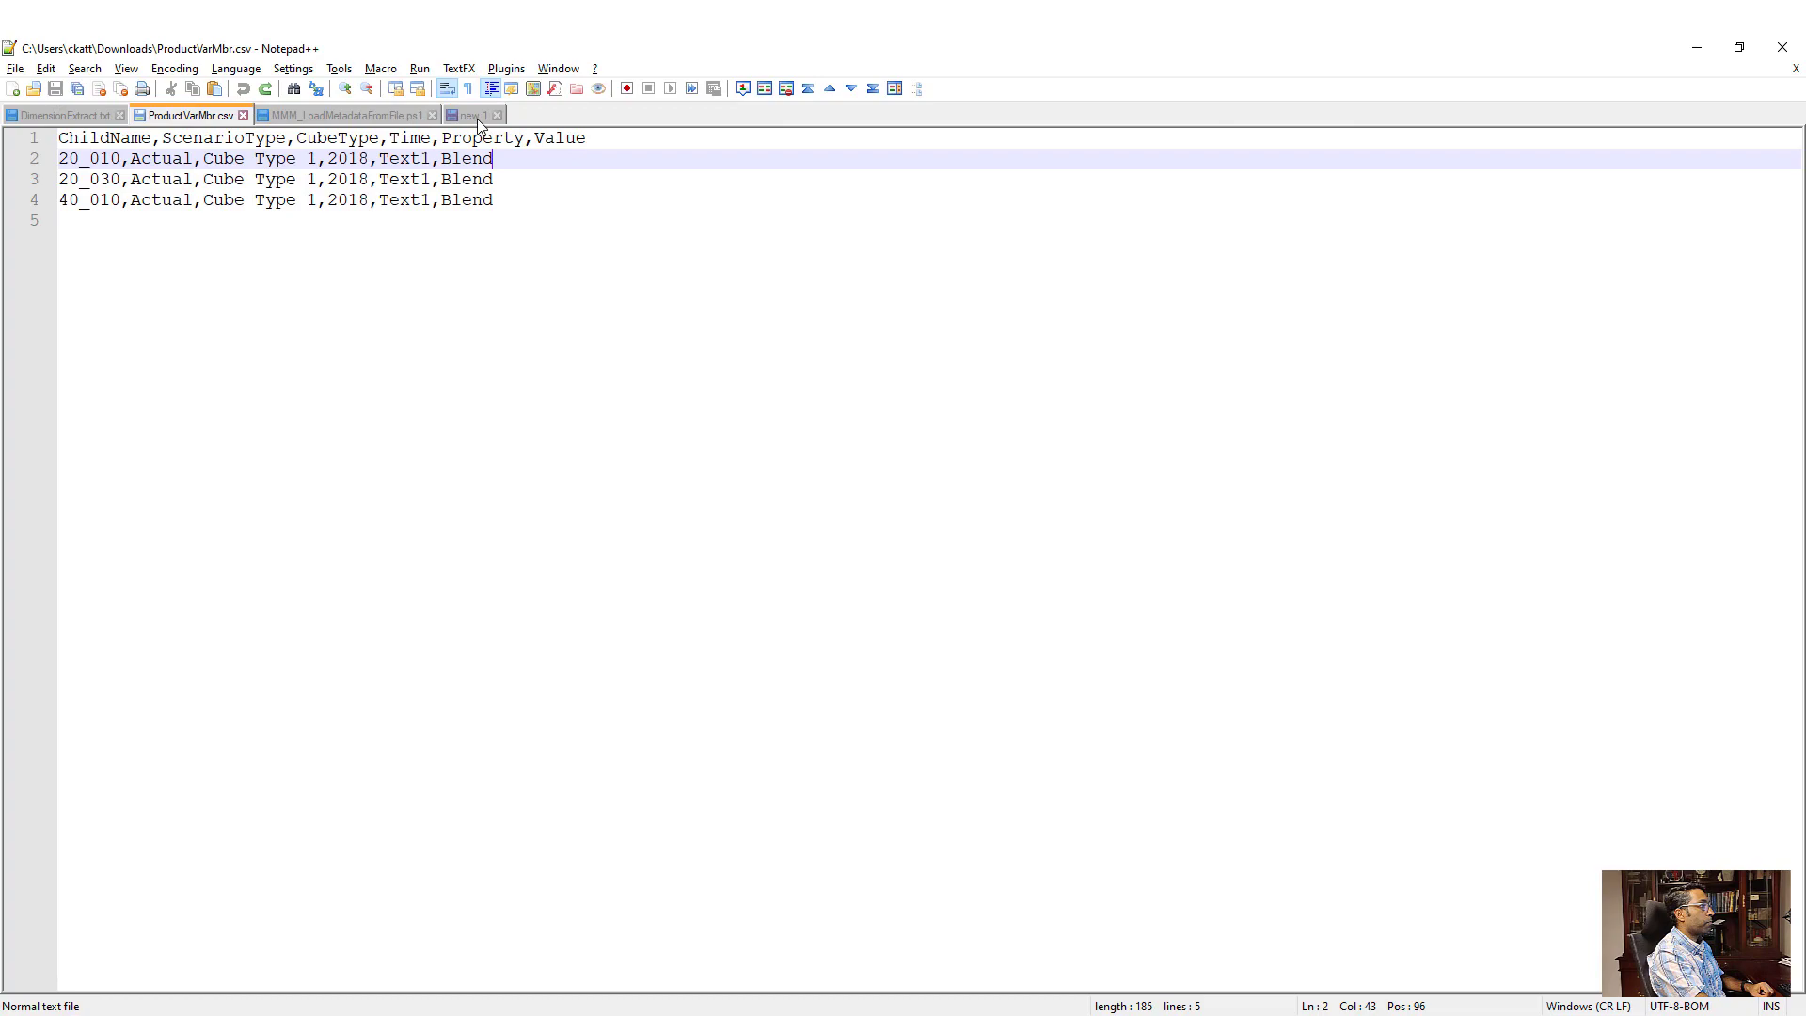
{"action": "left_click", "coordinate": [477, 118]}
{"action": "left_click_drag", "start_coordinate": [545, 242], "coordinate": [813, 233]}
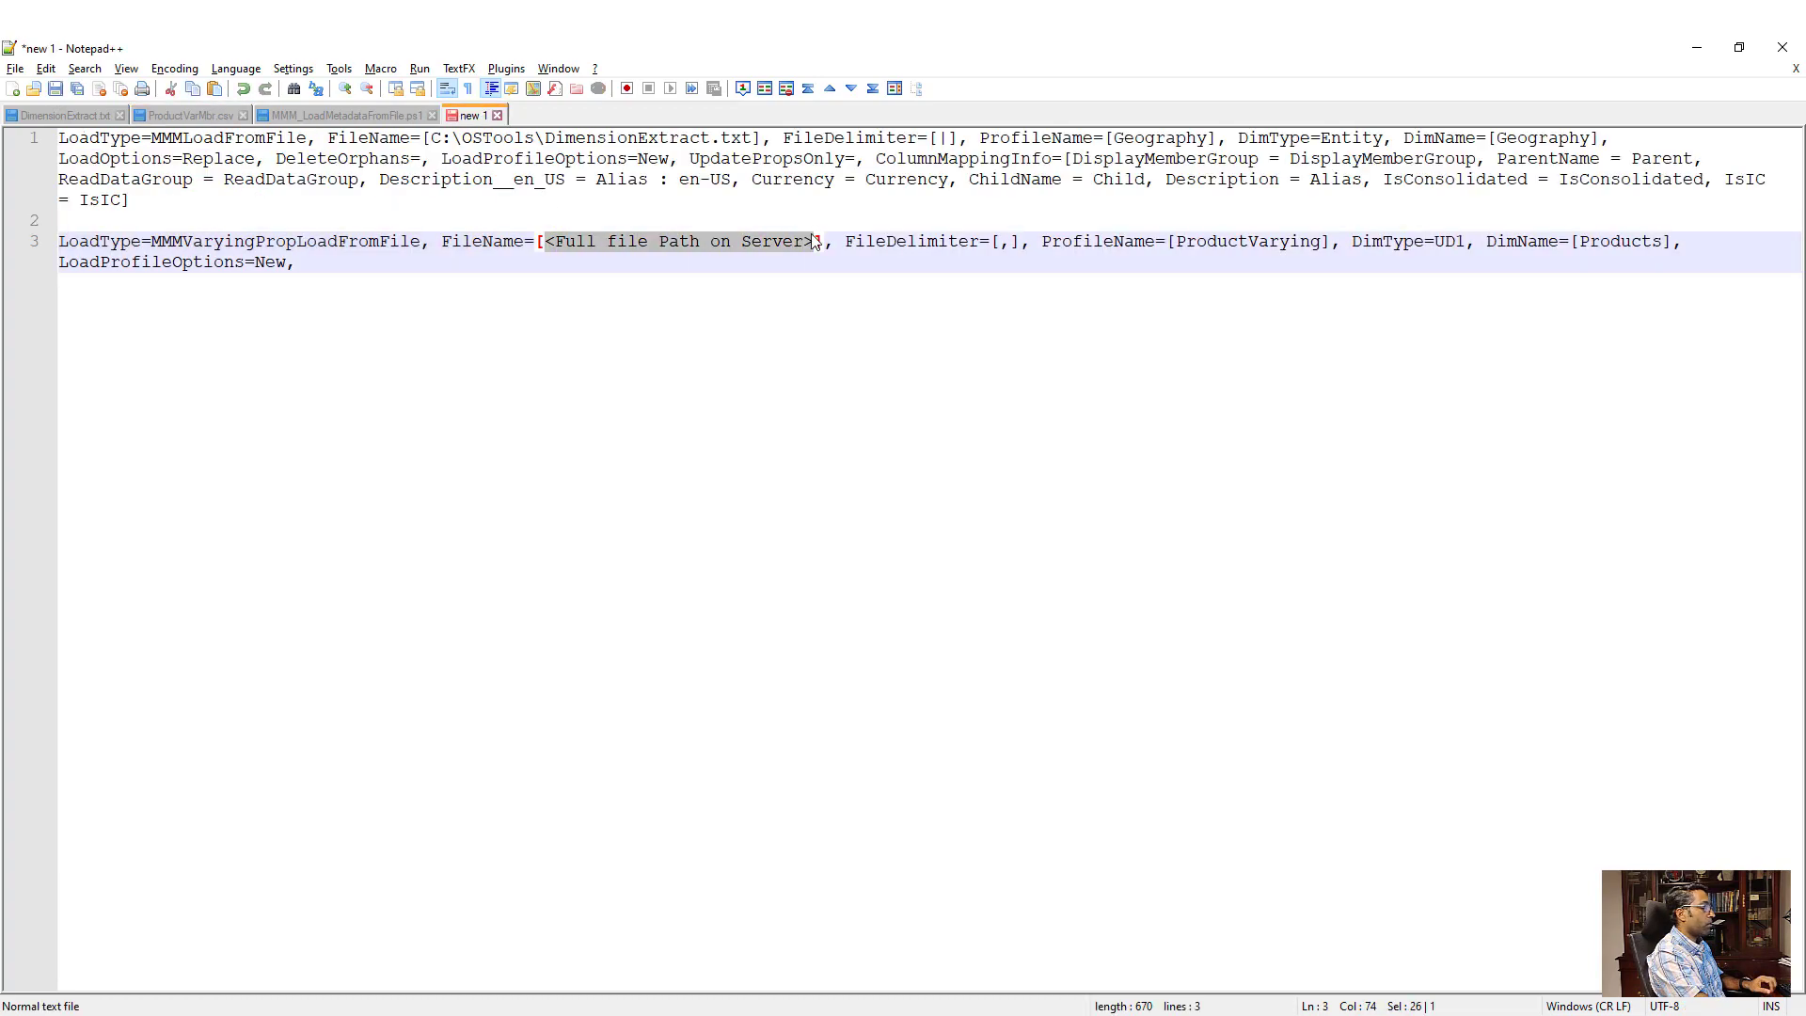
{"action": "type", "text": "C:\\Users\\ckatt\\Downloads\\ProductVarMbr.csv"}
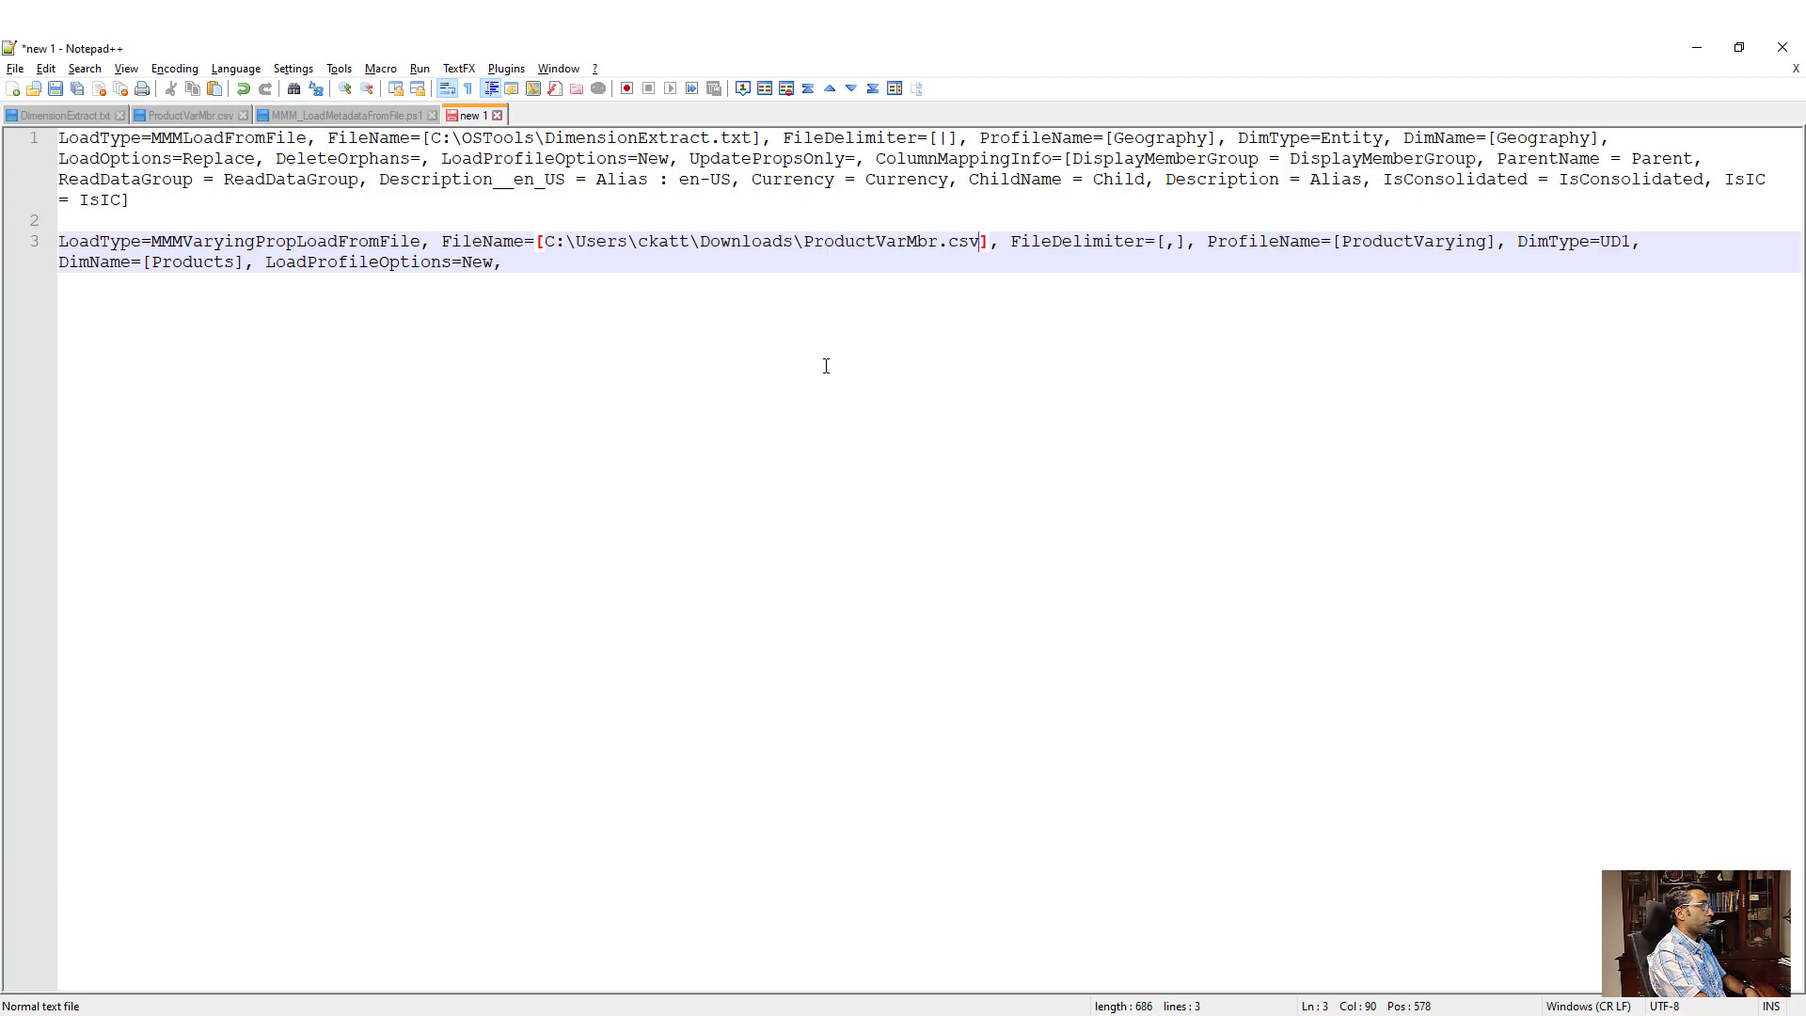
{"action": "left_click", "coordinate": [1195, 300]}
- Return to Metadata Manager, update the varying properties of Products from the uploaded rows and acknowledge the message
{"action": "key", "text": "alt+Tab"}
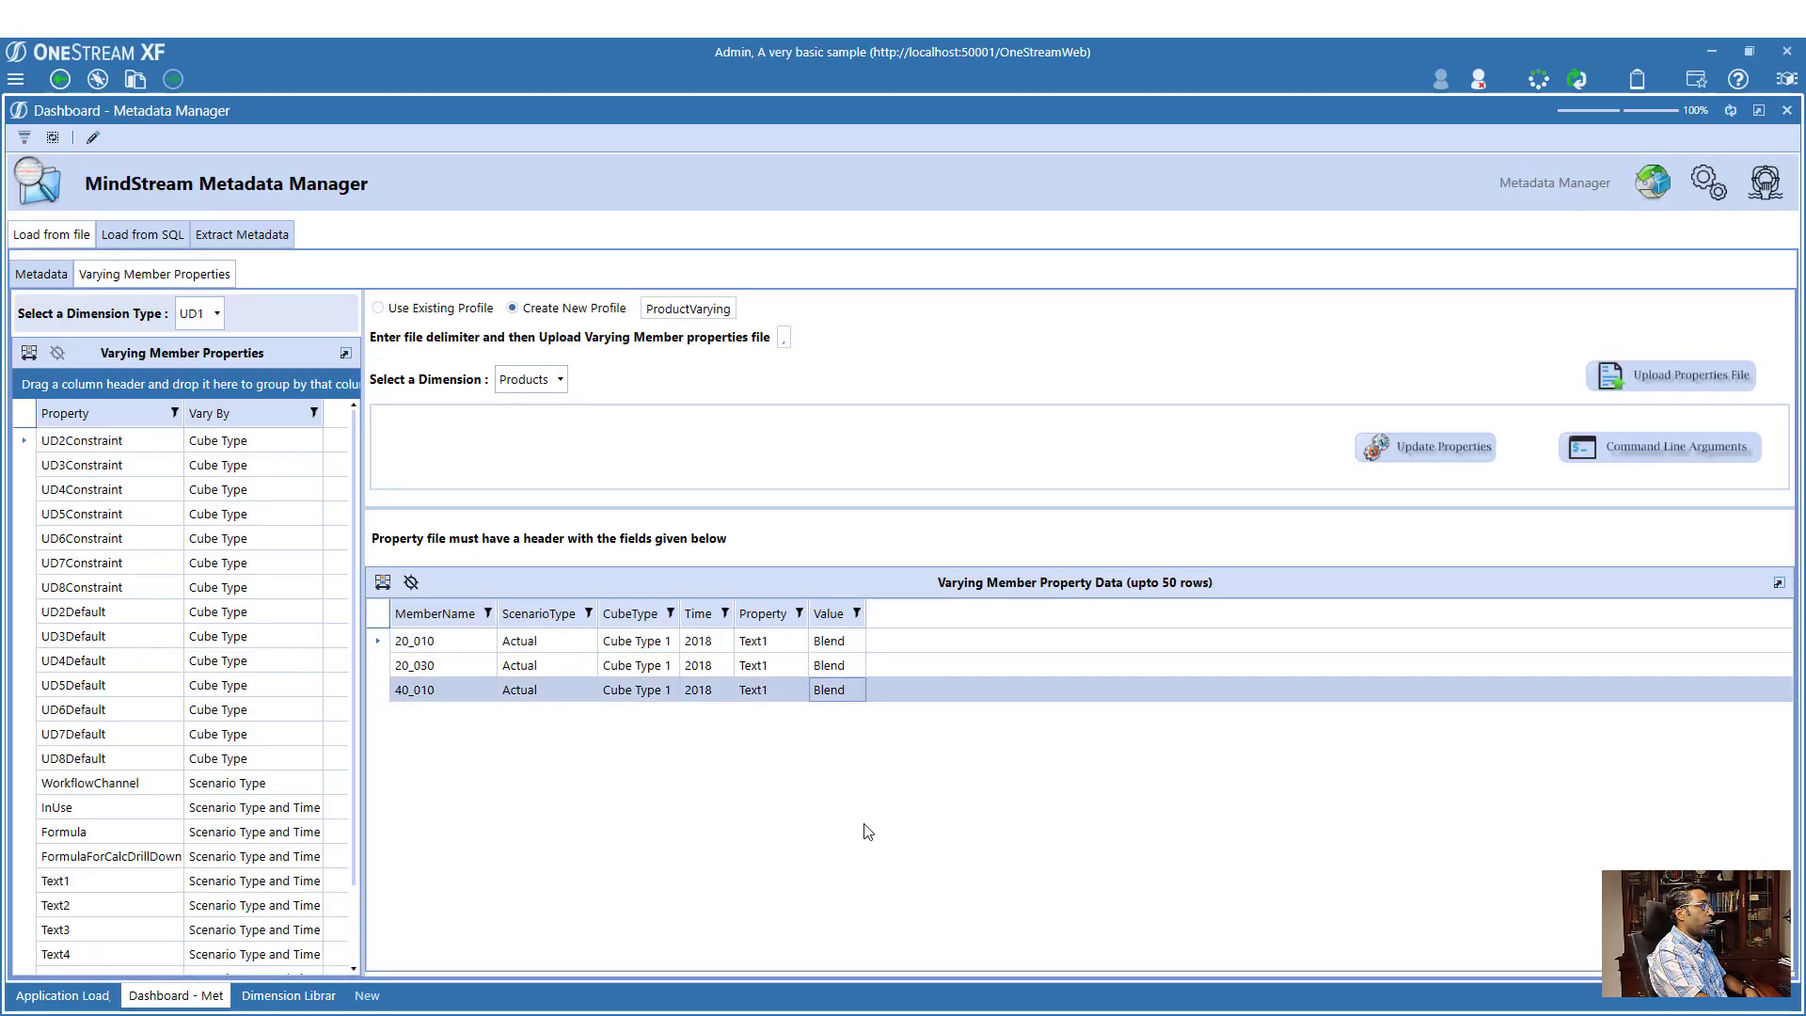
{"action": "left_click", "coordinate": [698, 665]}
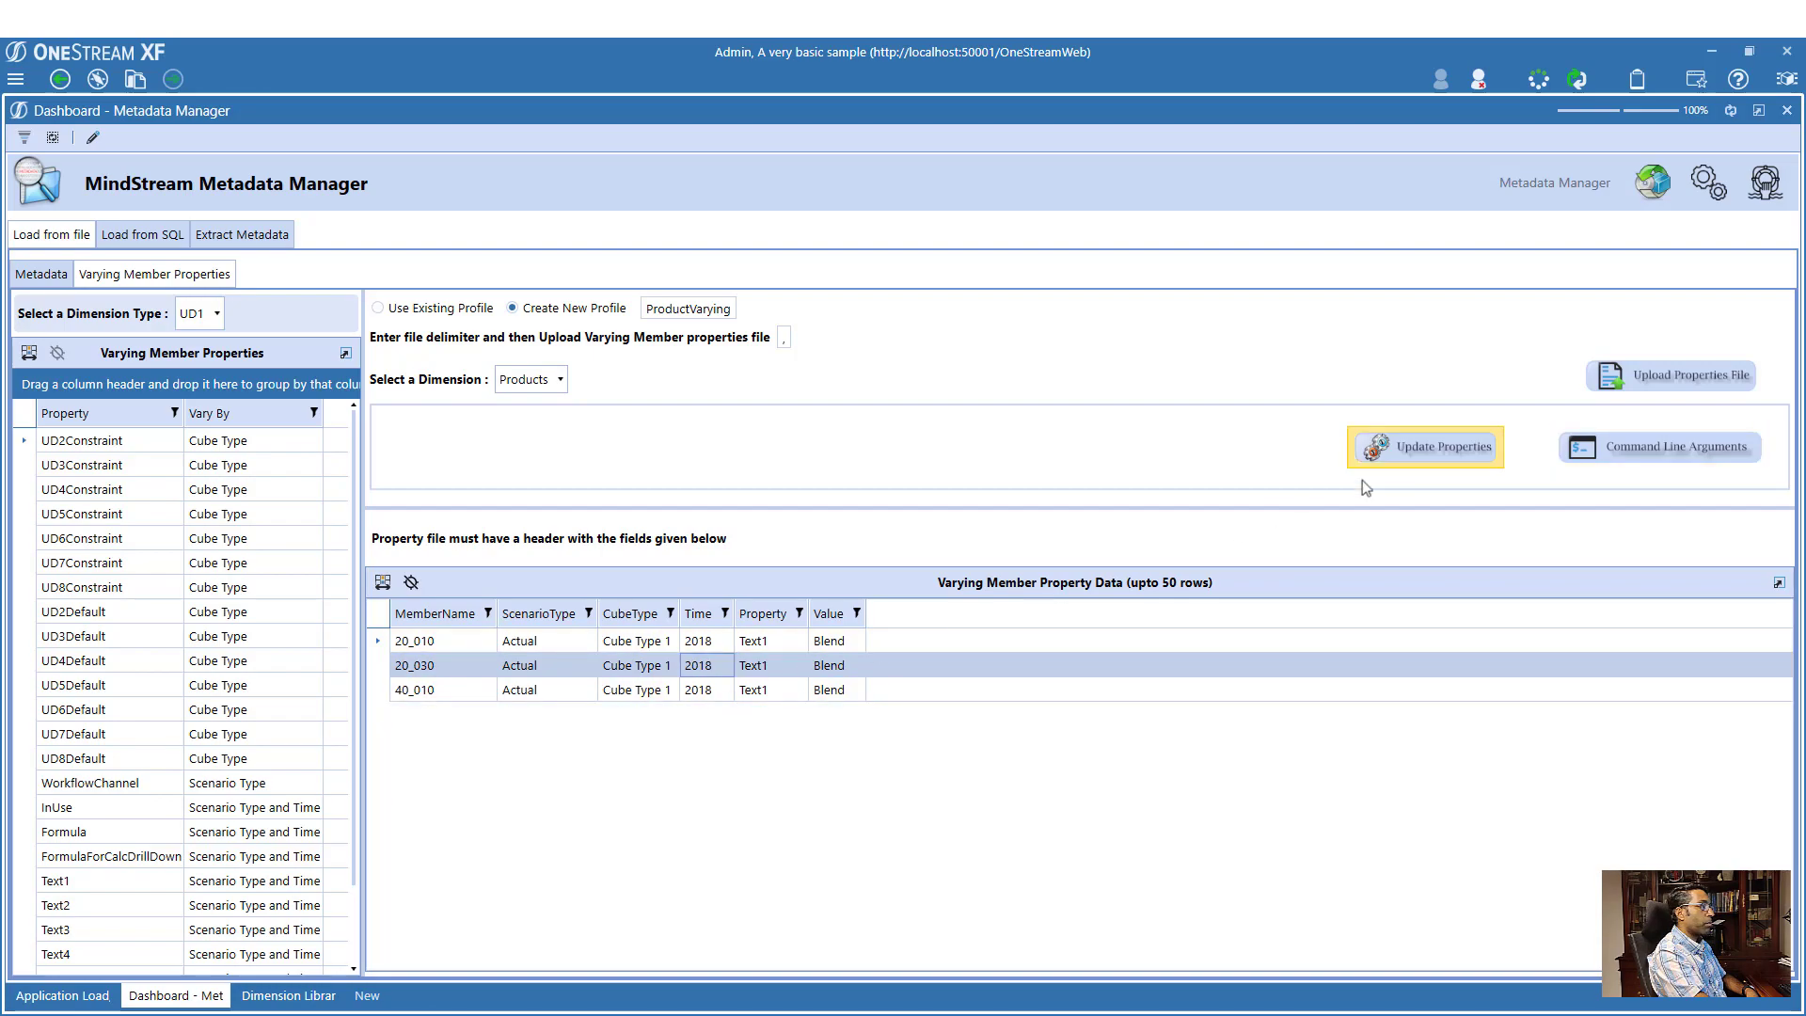
{"action": "left_click", "coordinate": [1448, 450]}
{"action": "left_click", "coordinate": [1017, 575]}
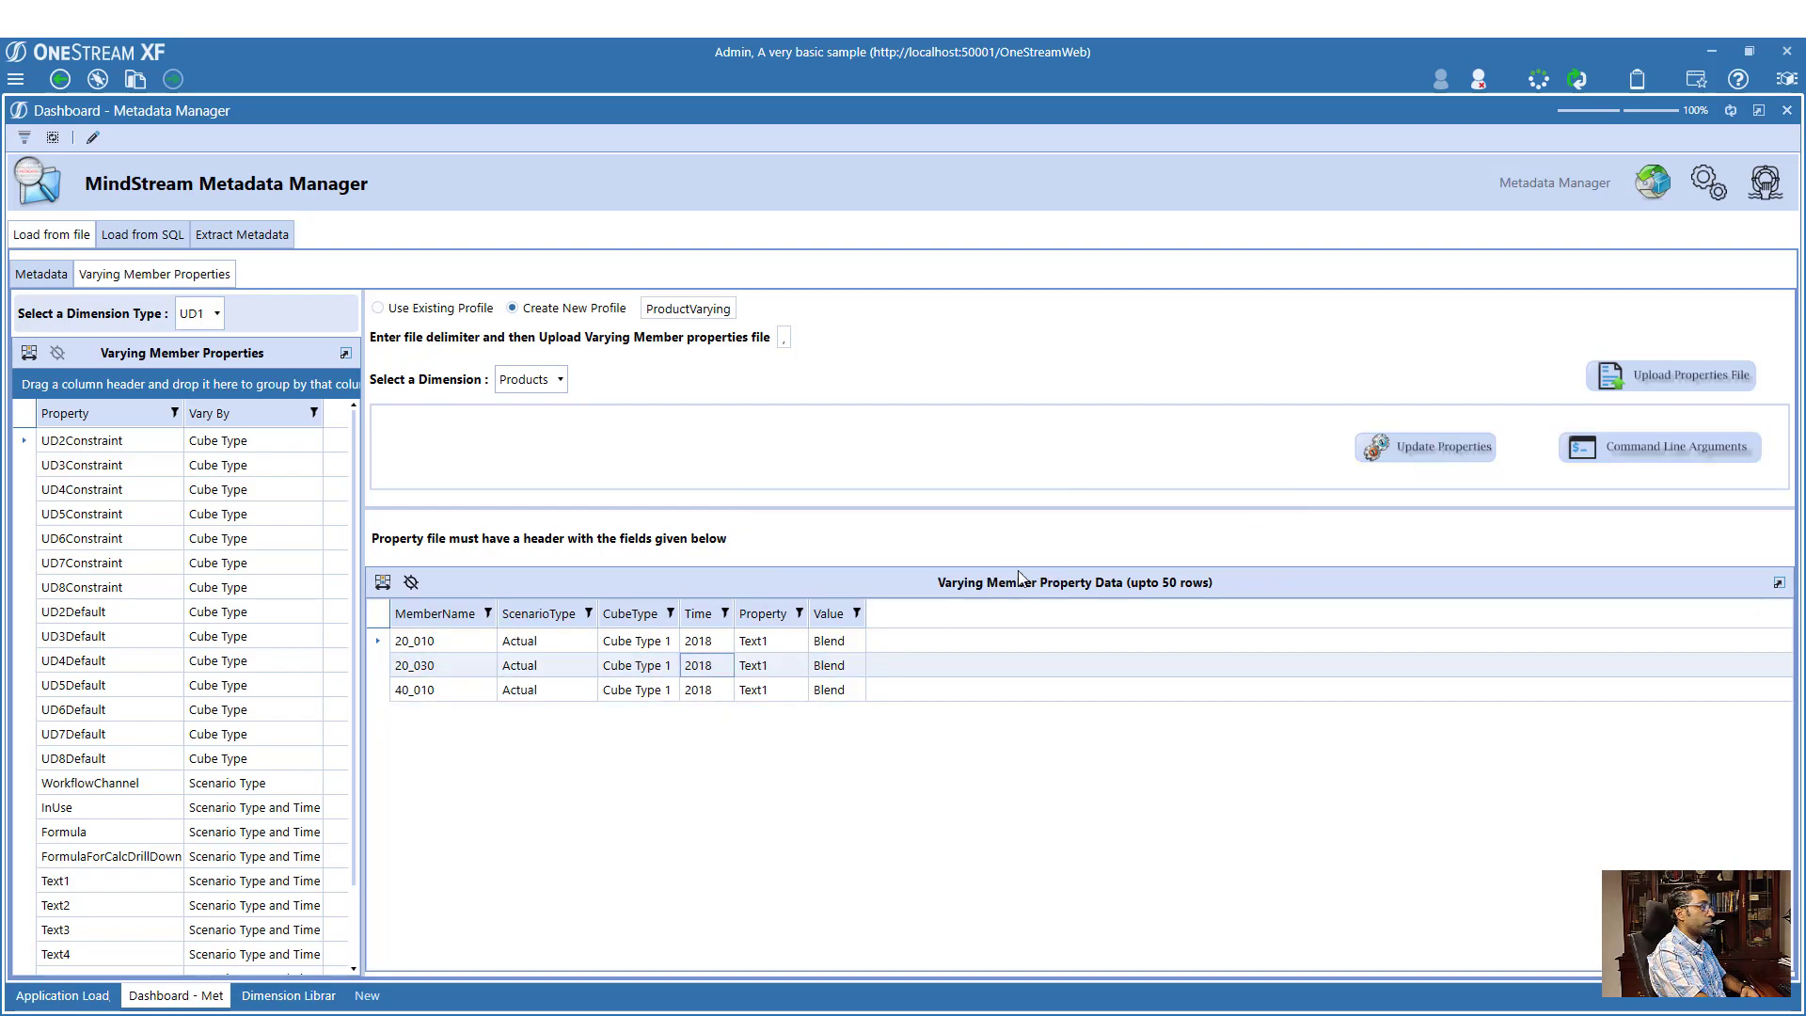
- Reload product 20_010 in the Dimension Library, examine its stored Text 1 item for the Actual scenario type and close it without changes
{"action": "left_click", "coordinate": [289, 996]}
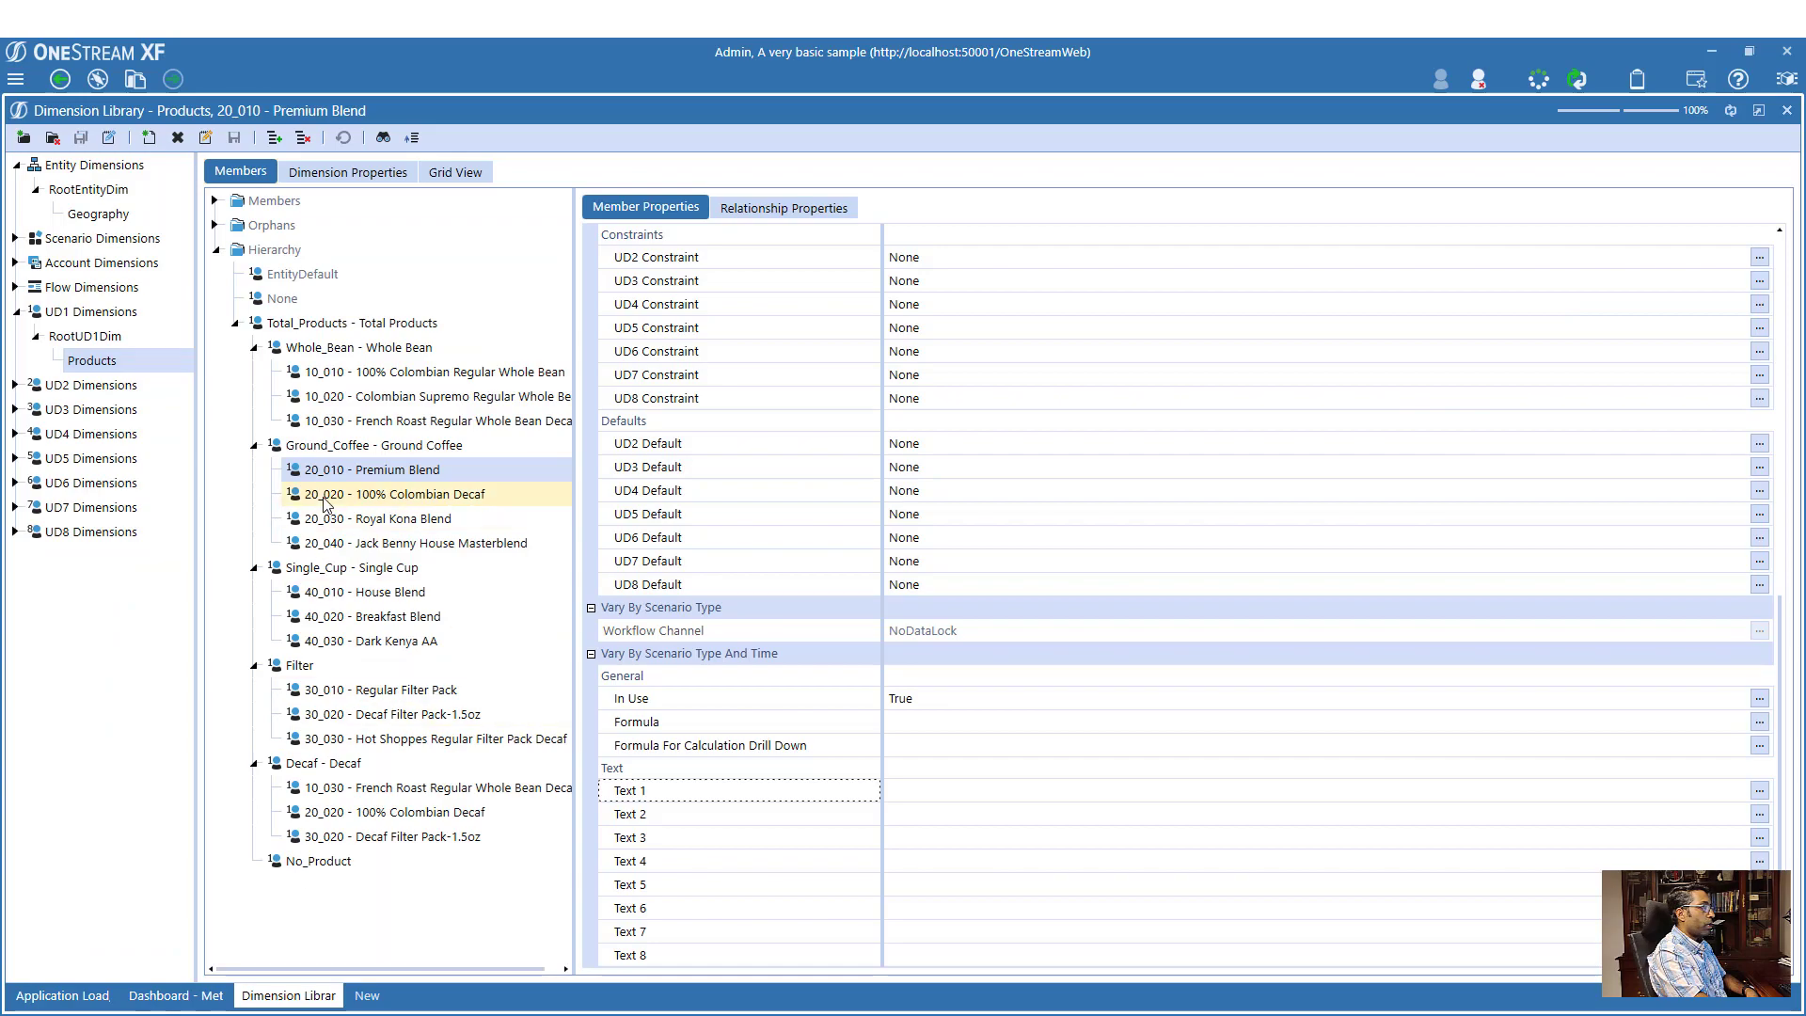
{"action": "left_click", "coordinate": [395, 494]}
{"action": "left_click", "coordinate": [372, 469]}
{"action": "scroll", "coordinate": [1176, 788], "scroll_direction": "down", "scroll_amount": 10}
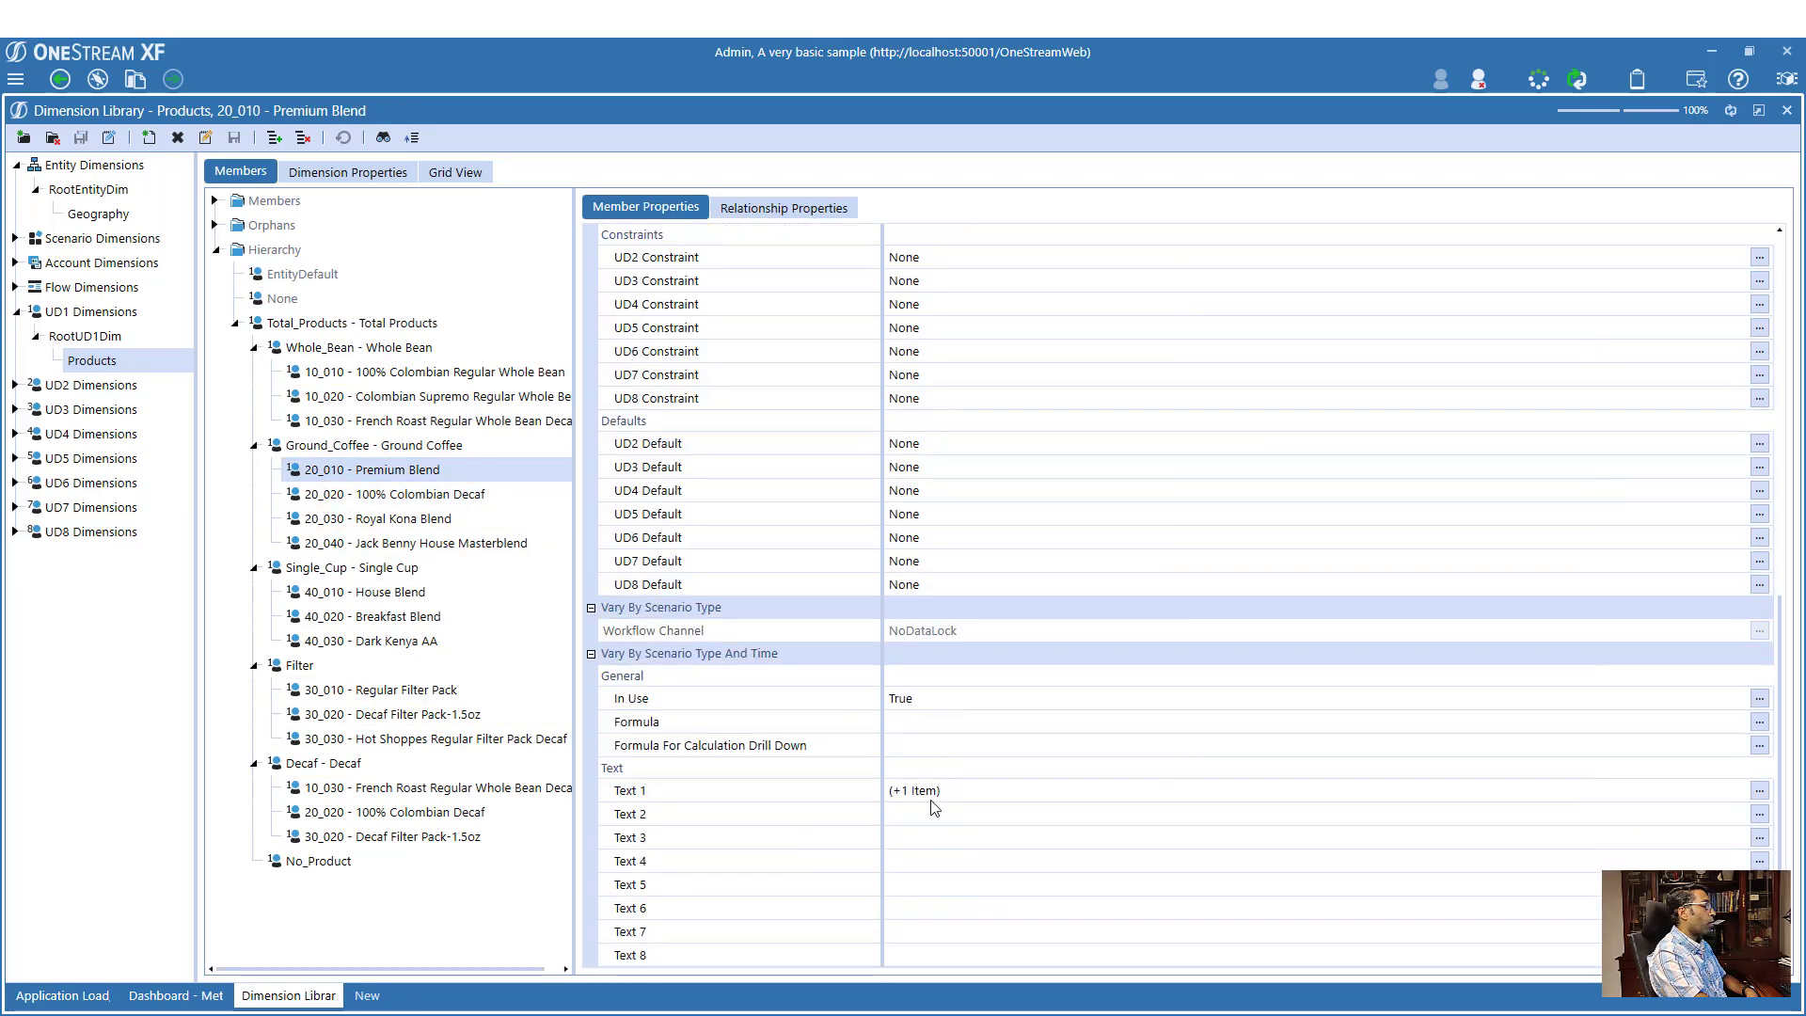
{"action": "left_click", "coordinate": [979, 795]}
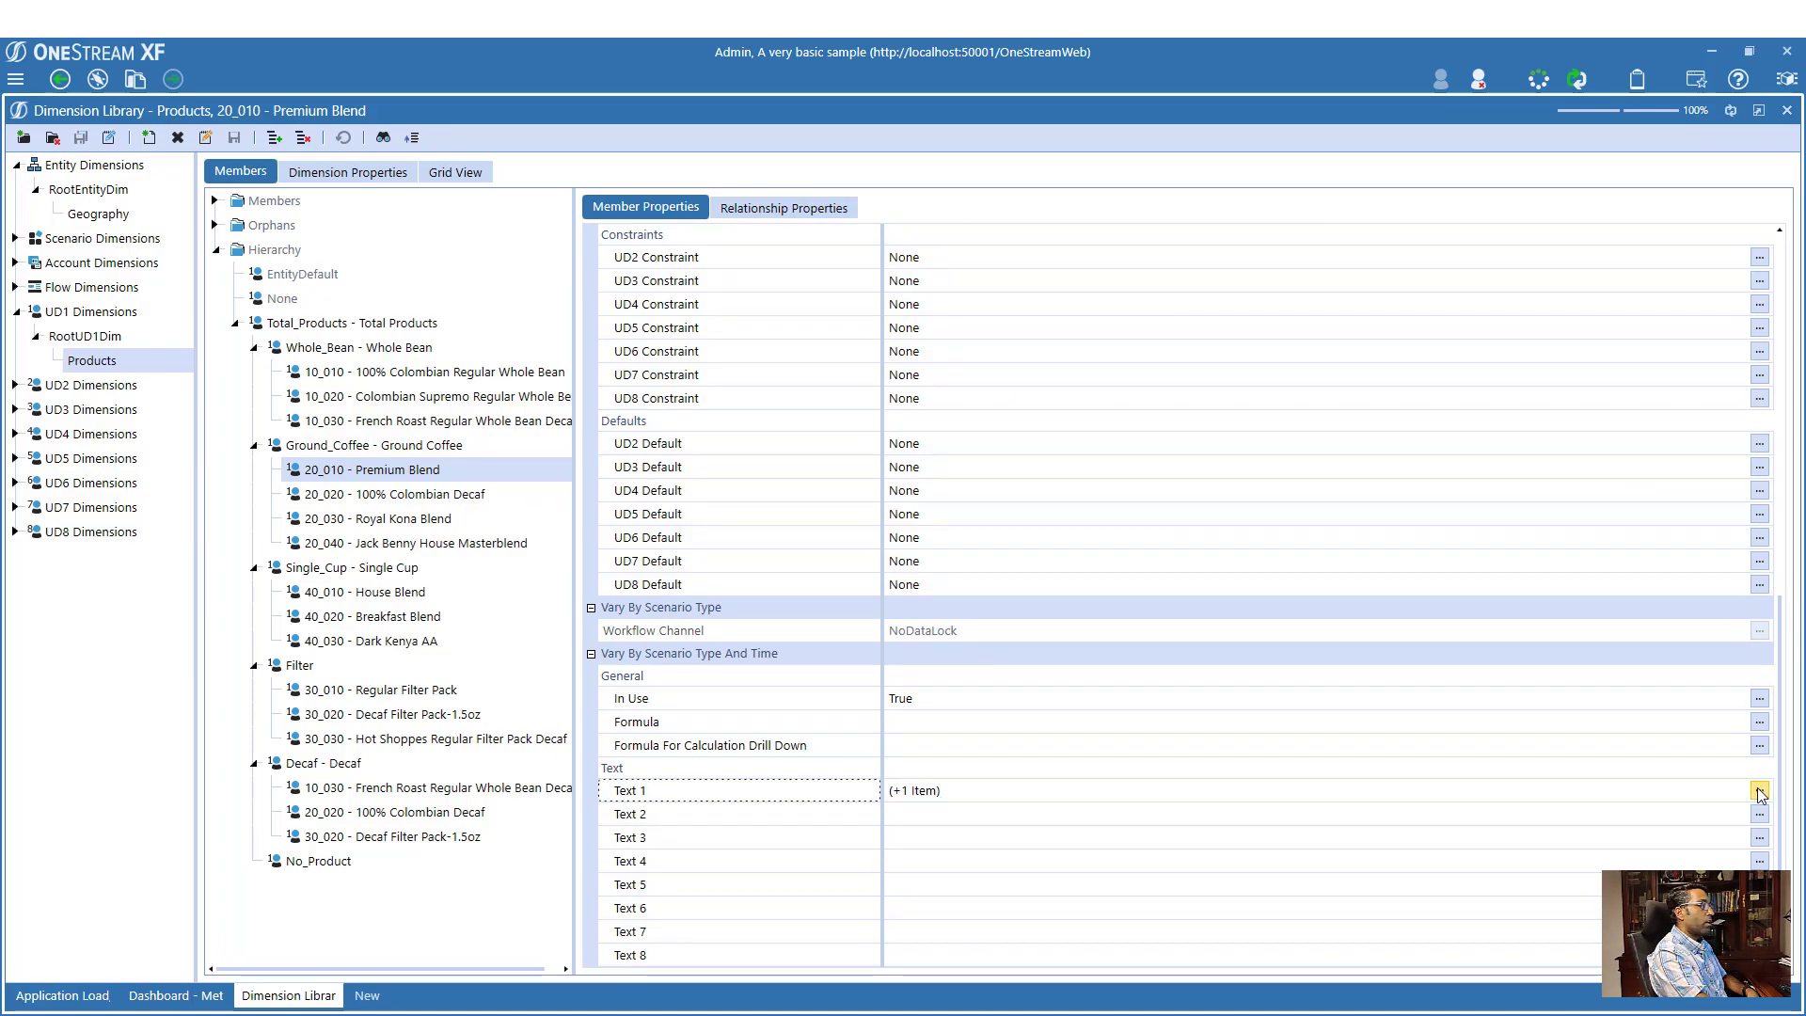
{"action": "left_click", "coordinate": [1761, 795]}
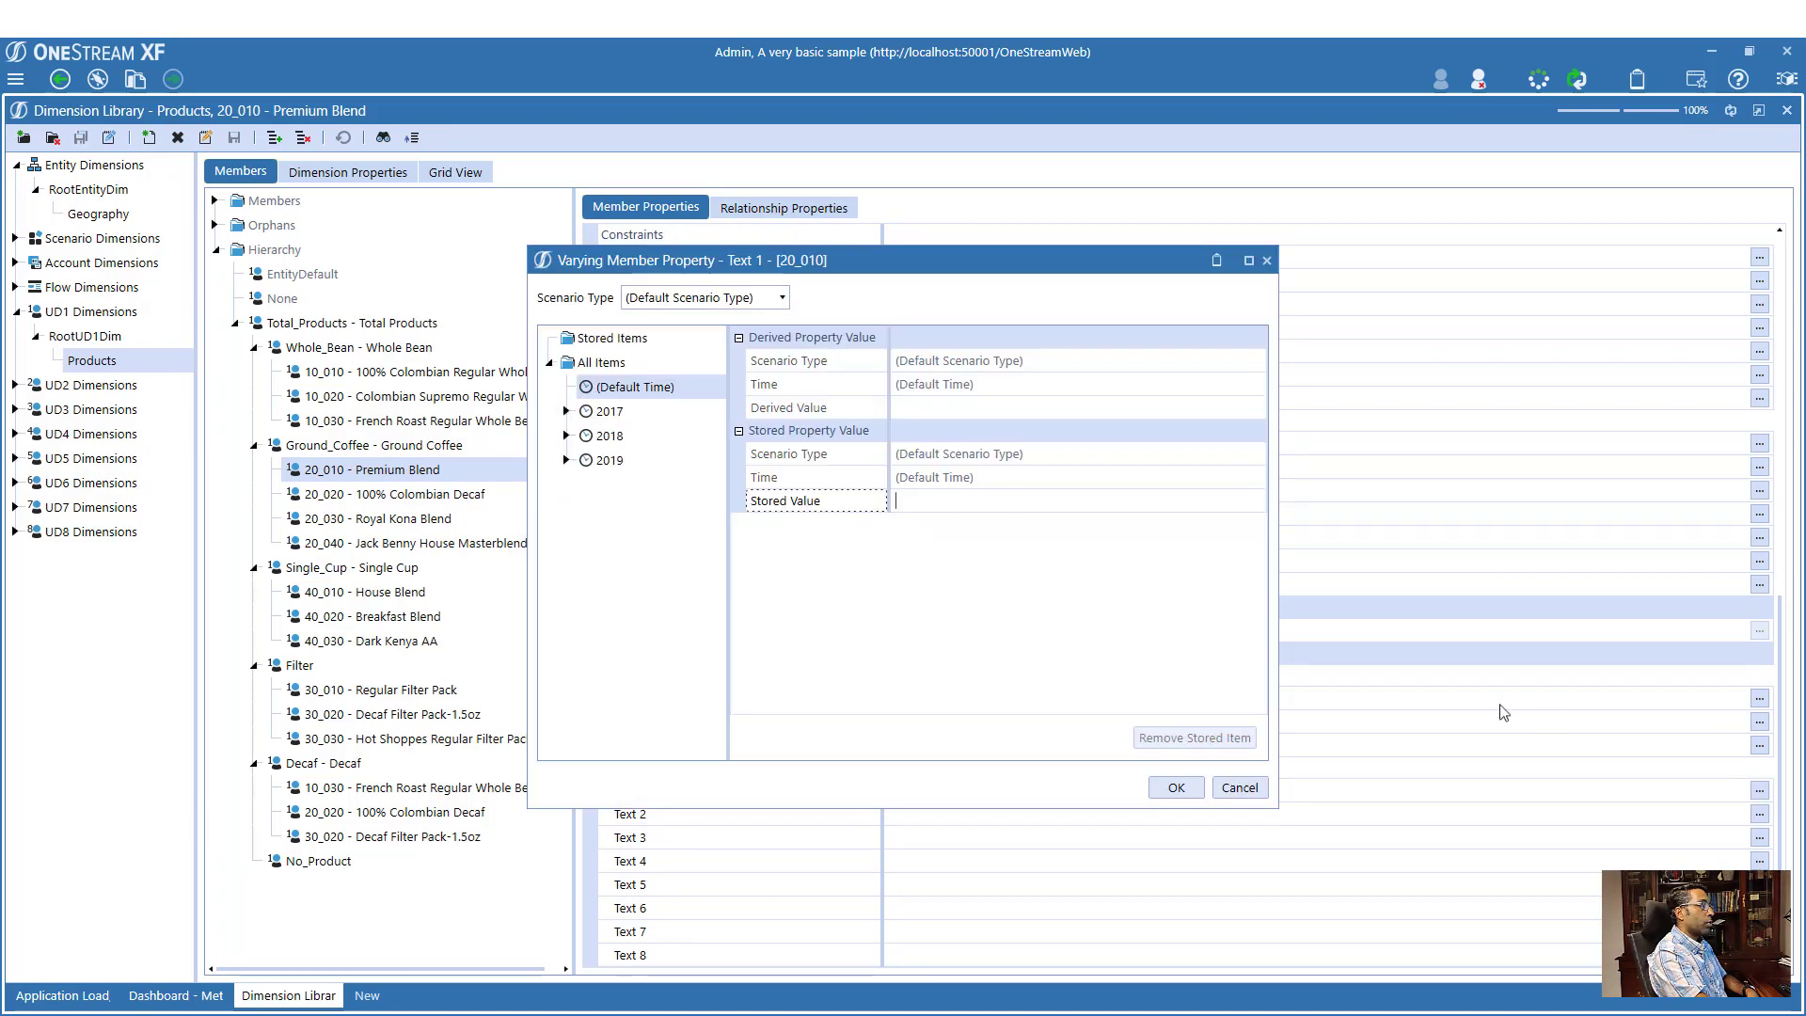
{"action": "left_click", "coordinate": [612, 338]}
{"action": "left_click", "coordinate": [728, 300]}
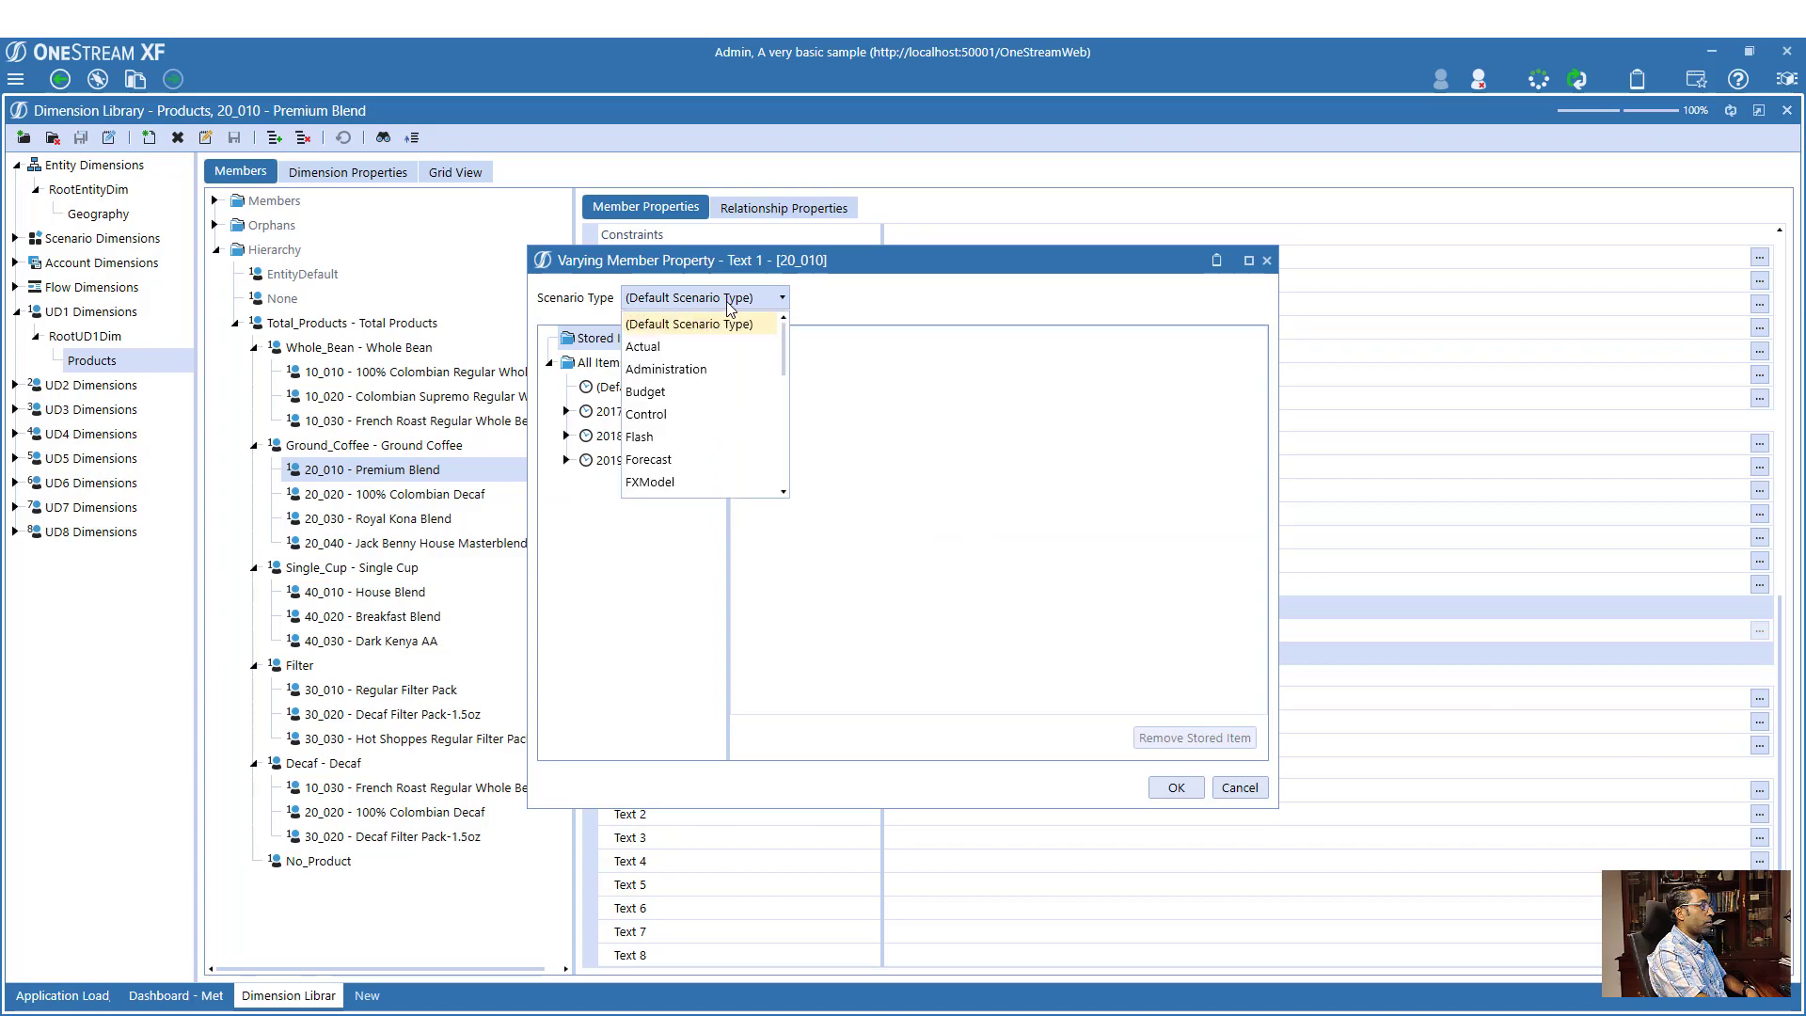
{"action": "left_click", "coordinate": [677, 347]}
{"action": "left_click", "coordinate": [612, 363]}
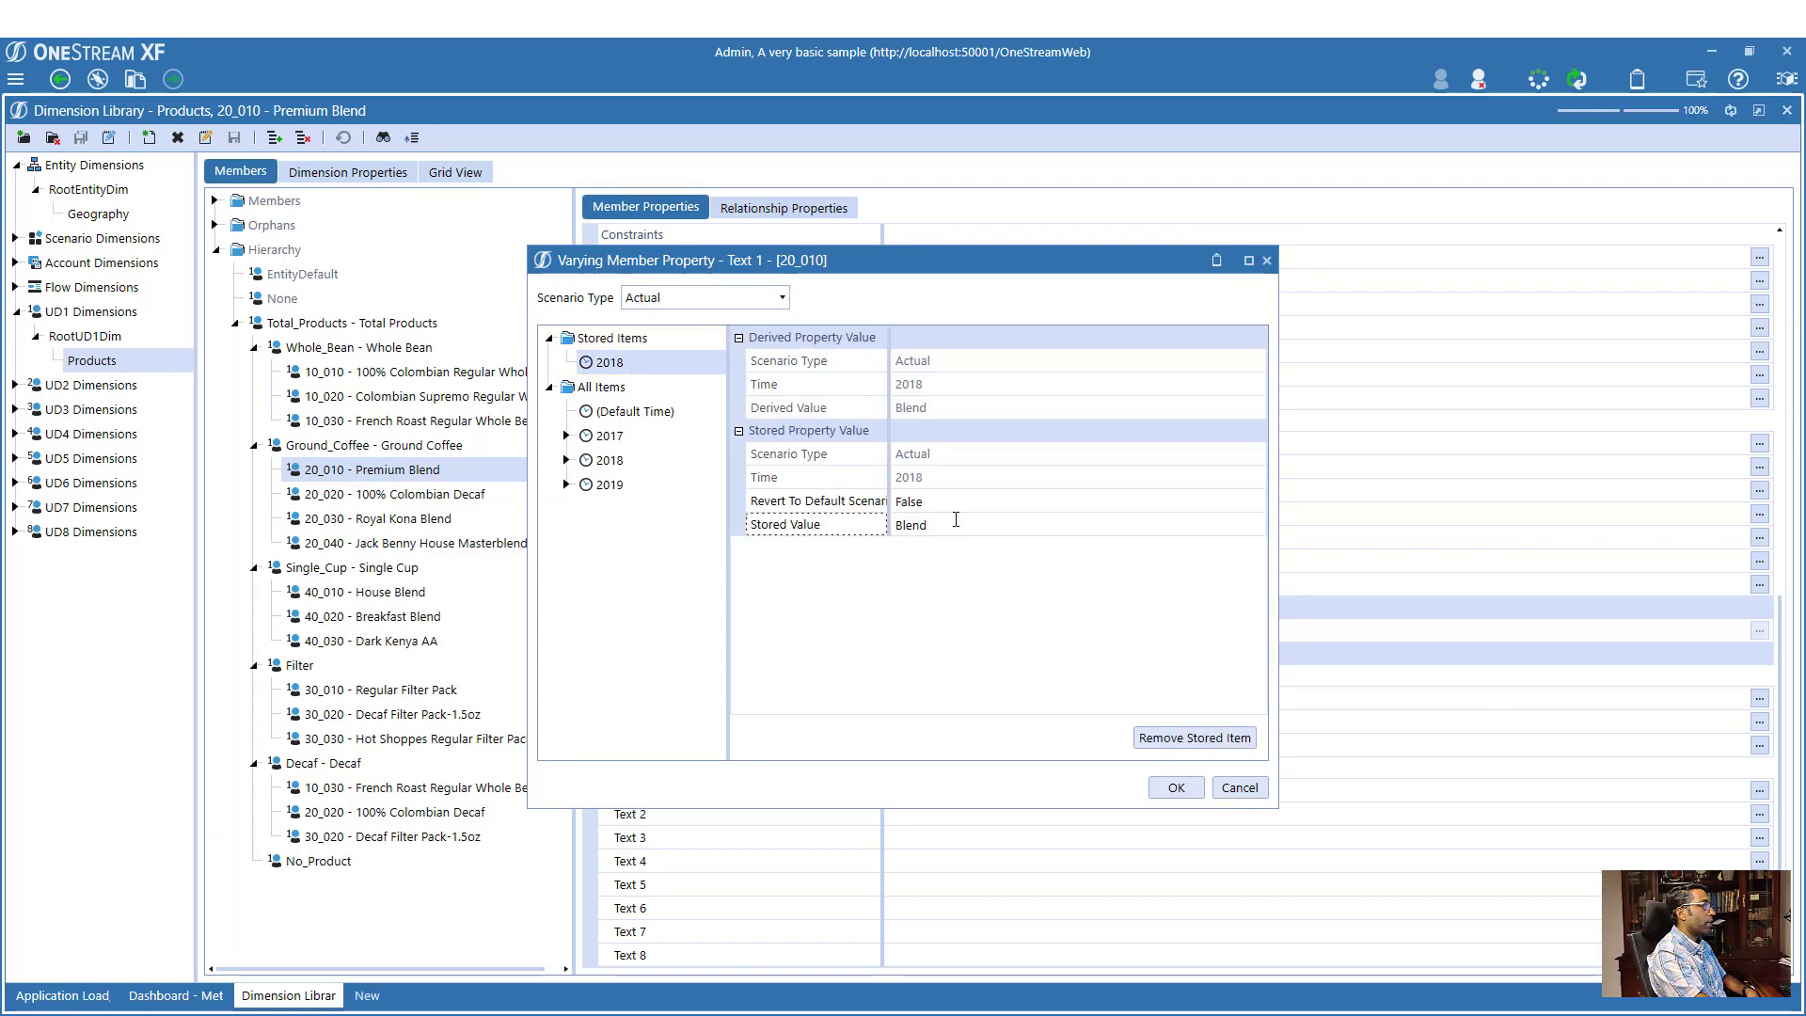
{"action": "left_click", "coordinate": [1264, 790]}
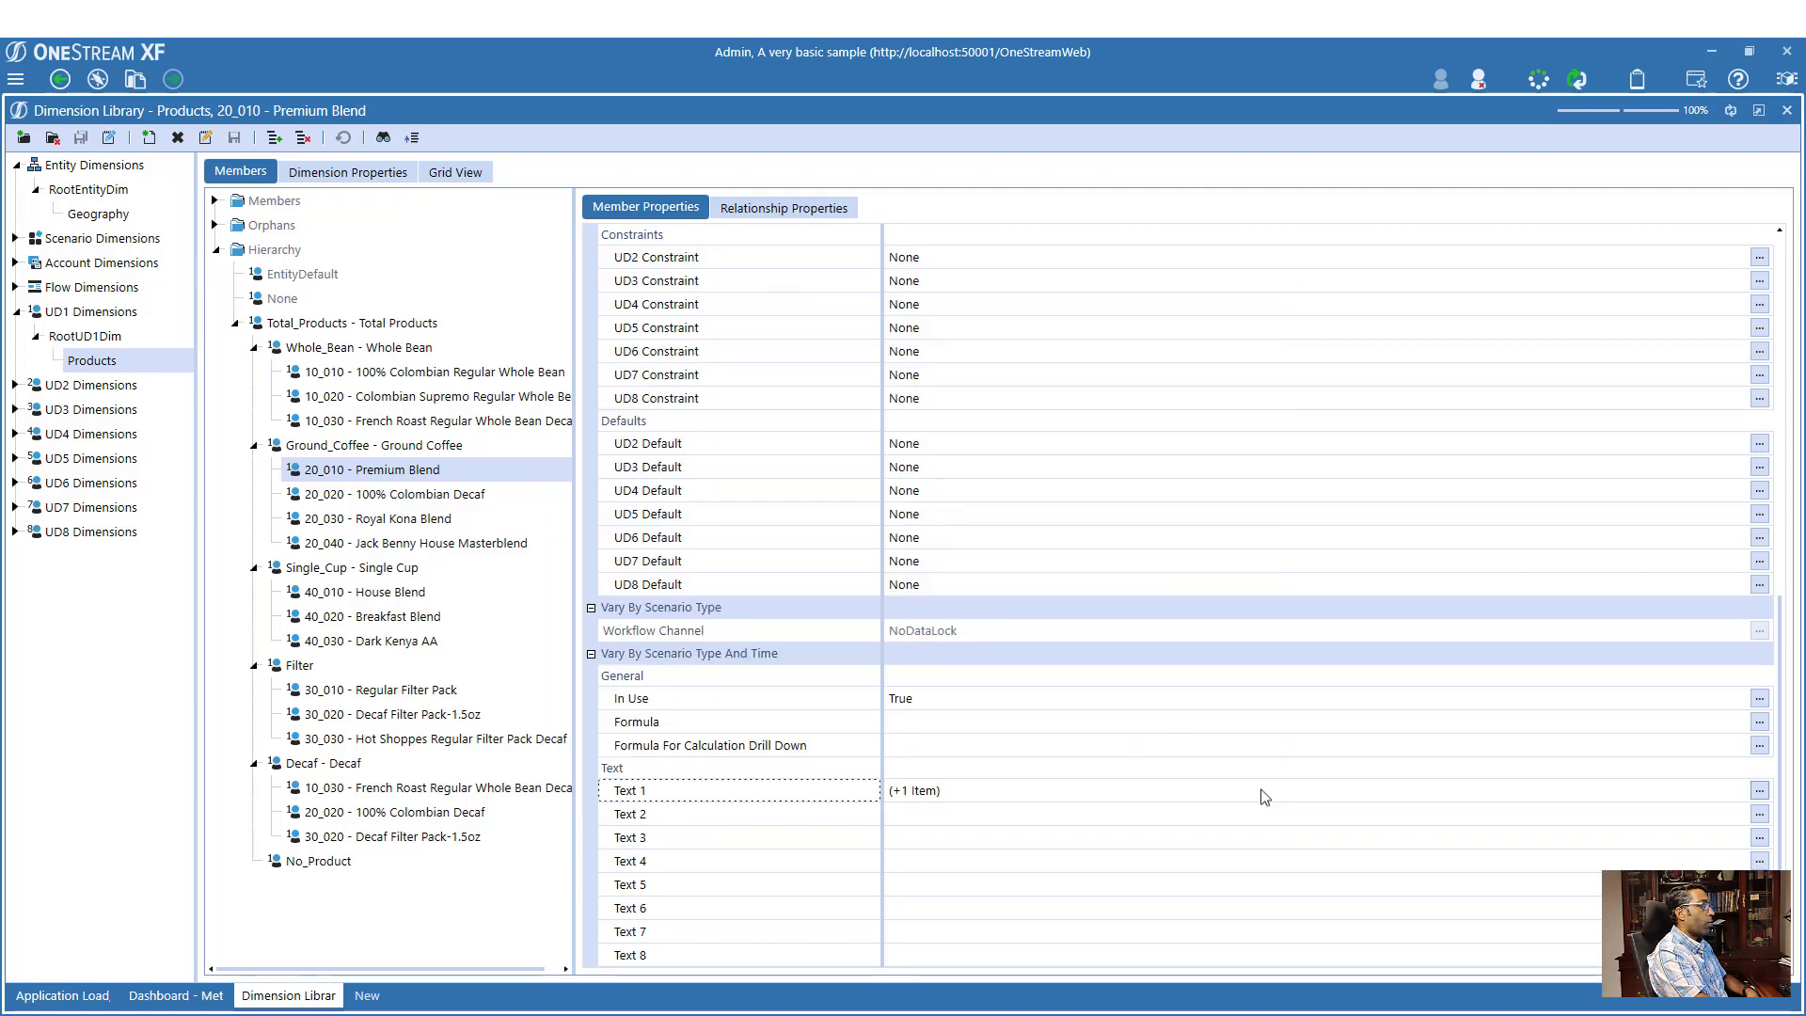
- Switch to ProductVarMbr.csv in Notepad++ and duplicate the 20_010 row
{"action": "mouse_move", "coordinate": [528, 1013]}
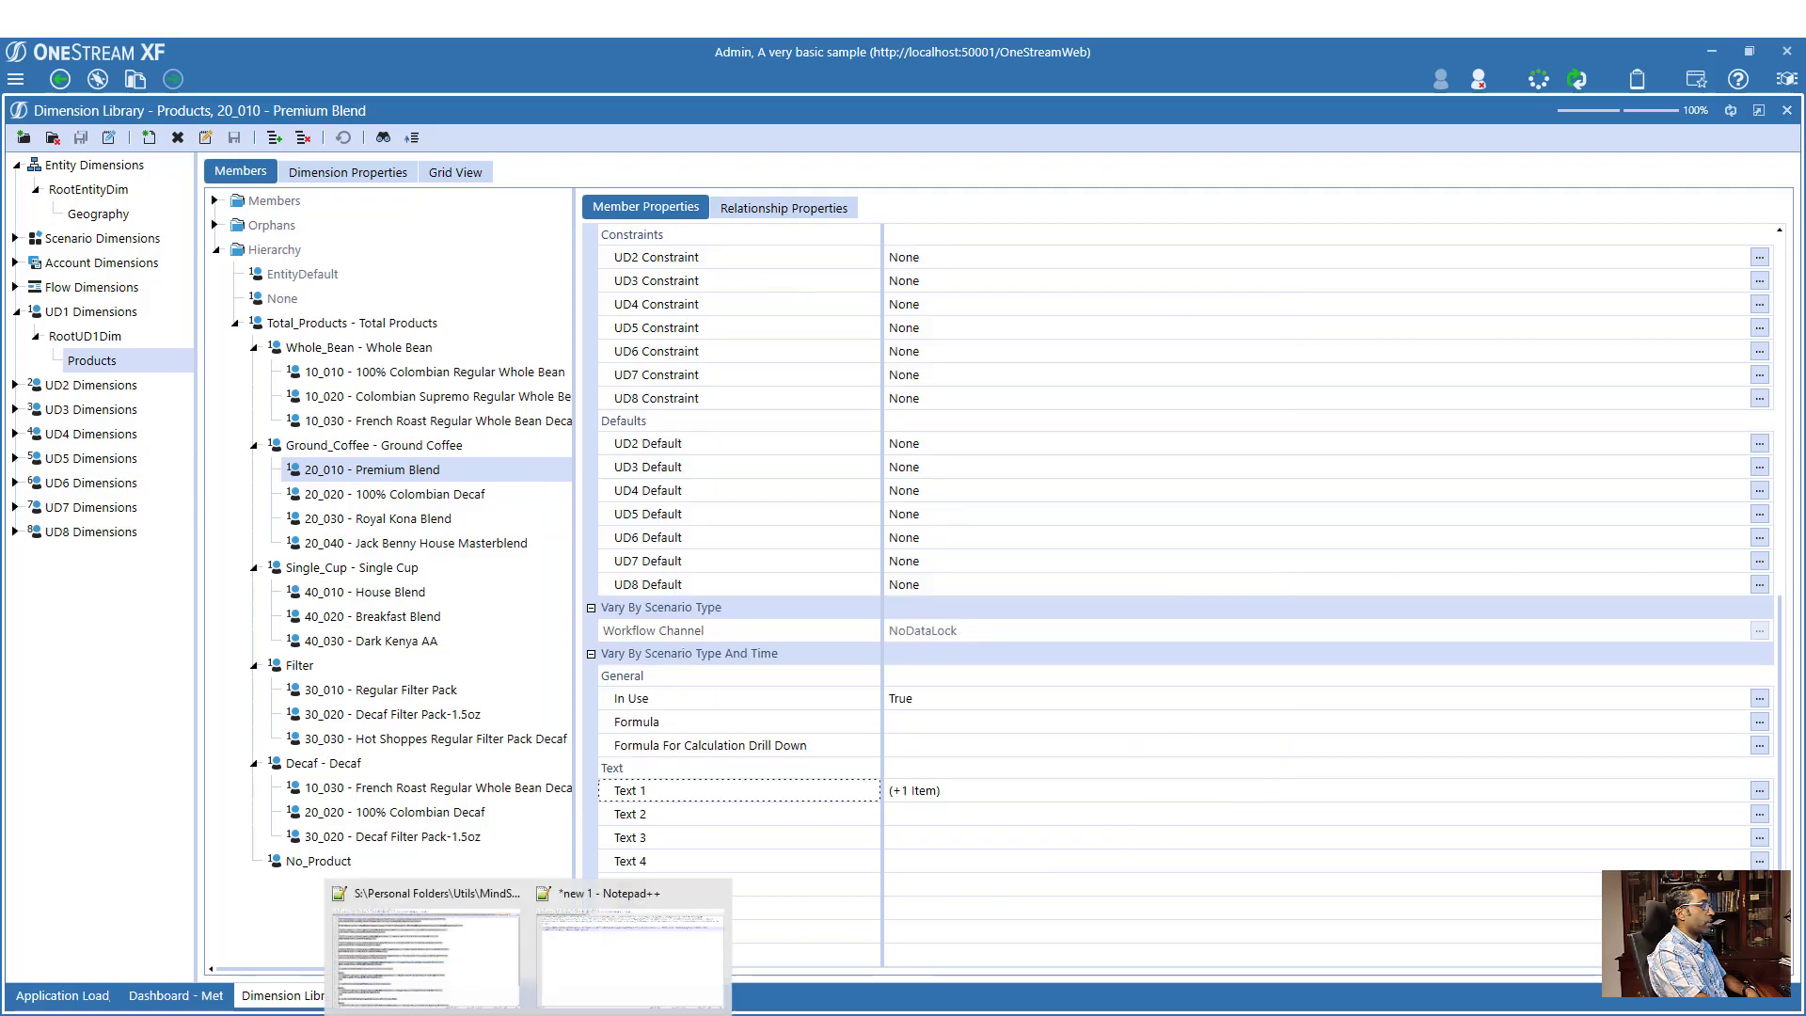
{"action": "left_click", "coordinate": [618, 942]}
{"action": "left_click", "coordinate": [193, 114]}
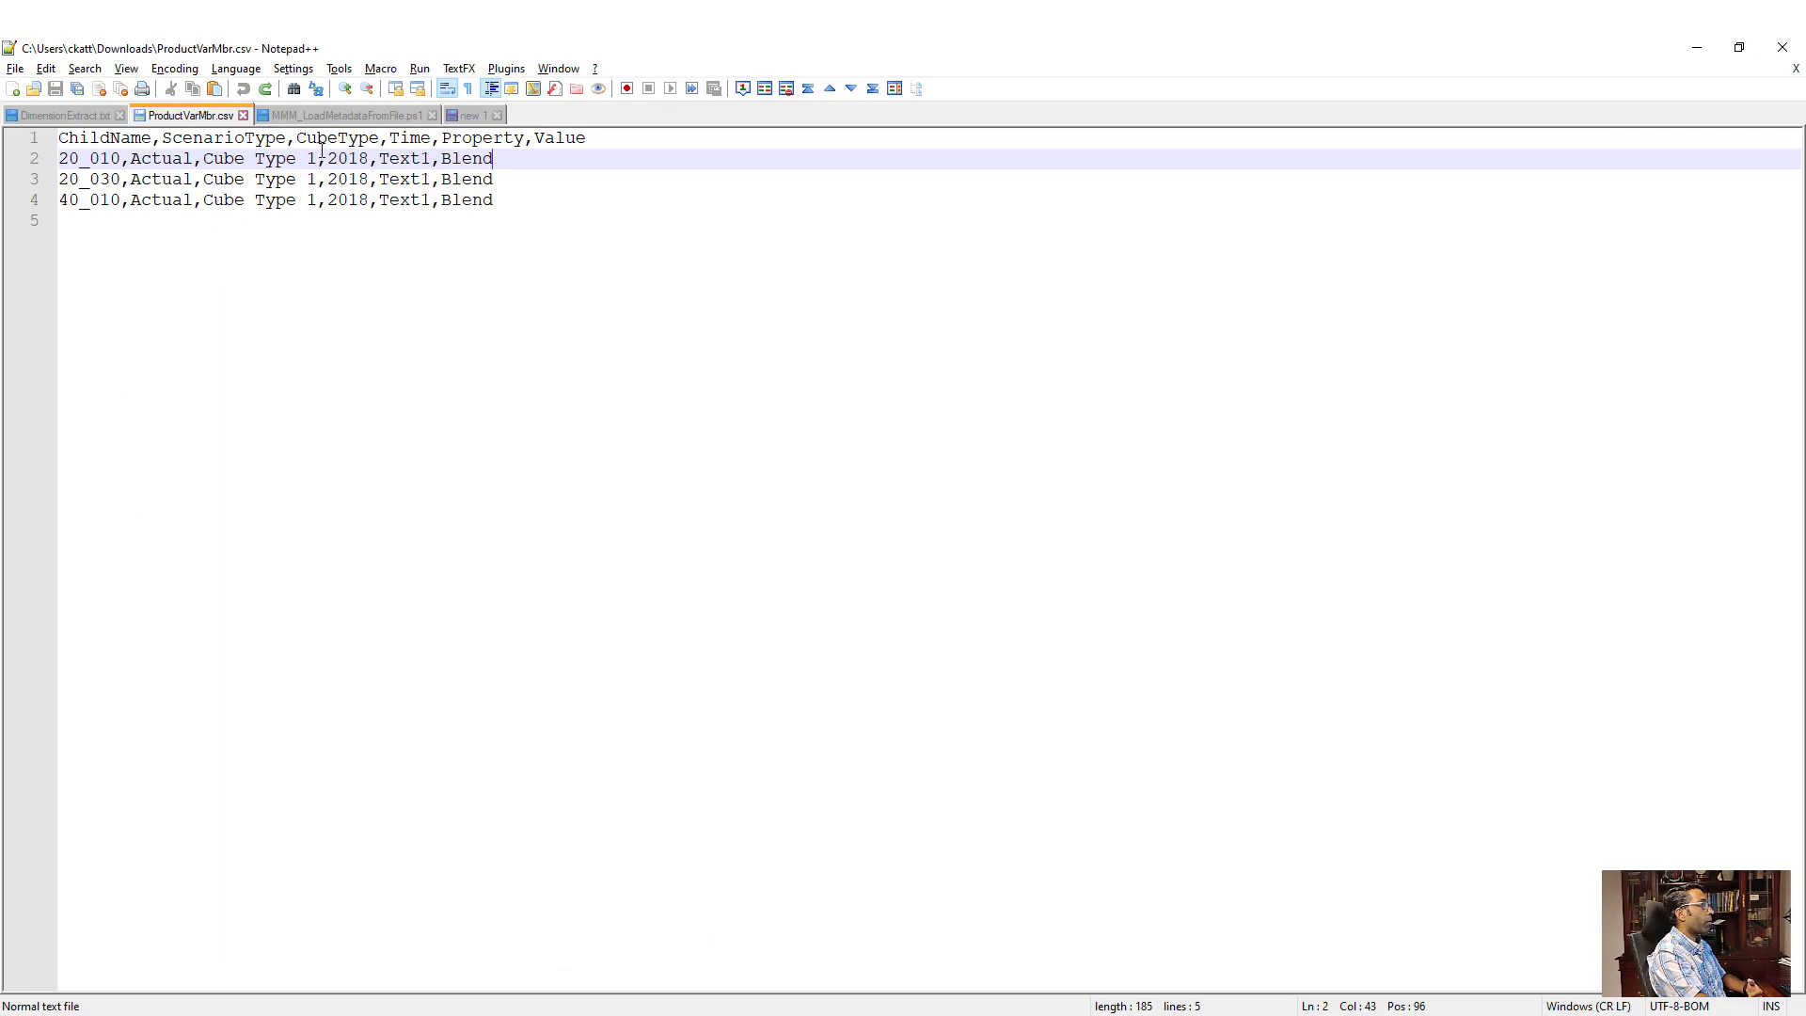
{"action": "key", "text": "ctrl+d"}
- Set the scenario type of the duplicated 20_010 row to Default
{"action": "double_click", "coordinate": [166, 179]}
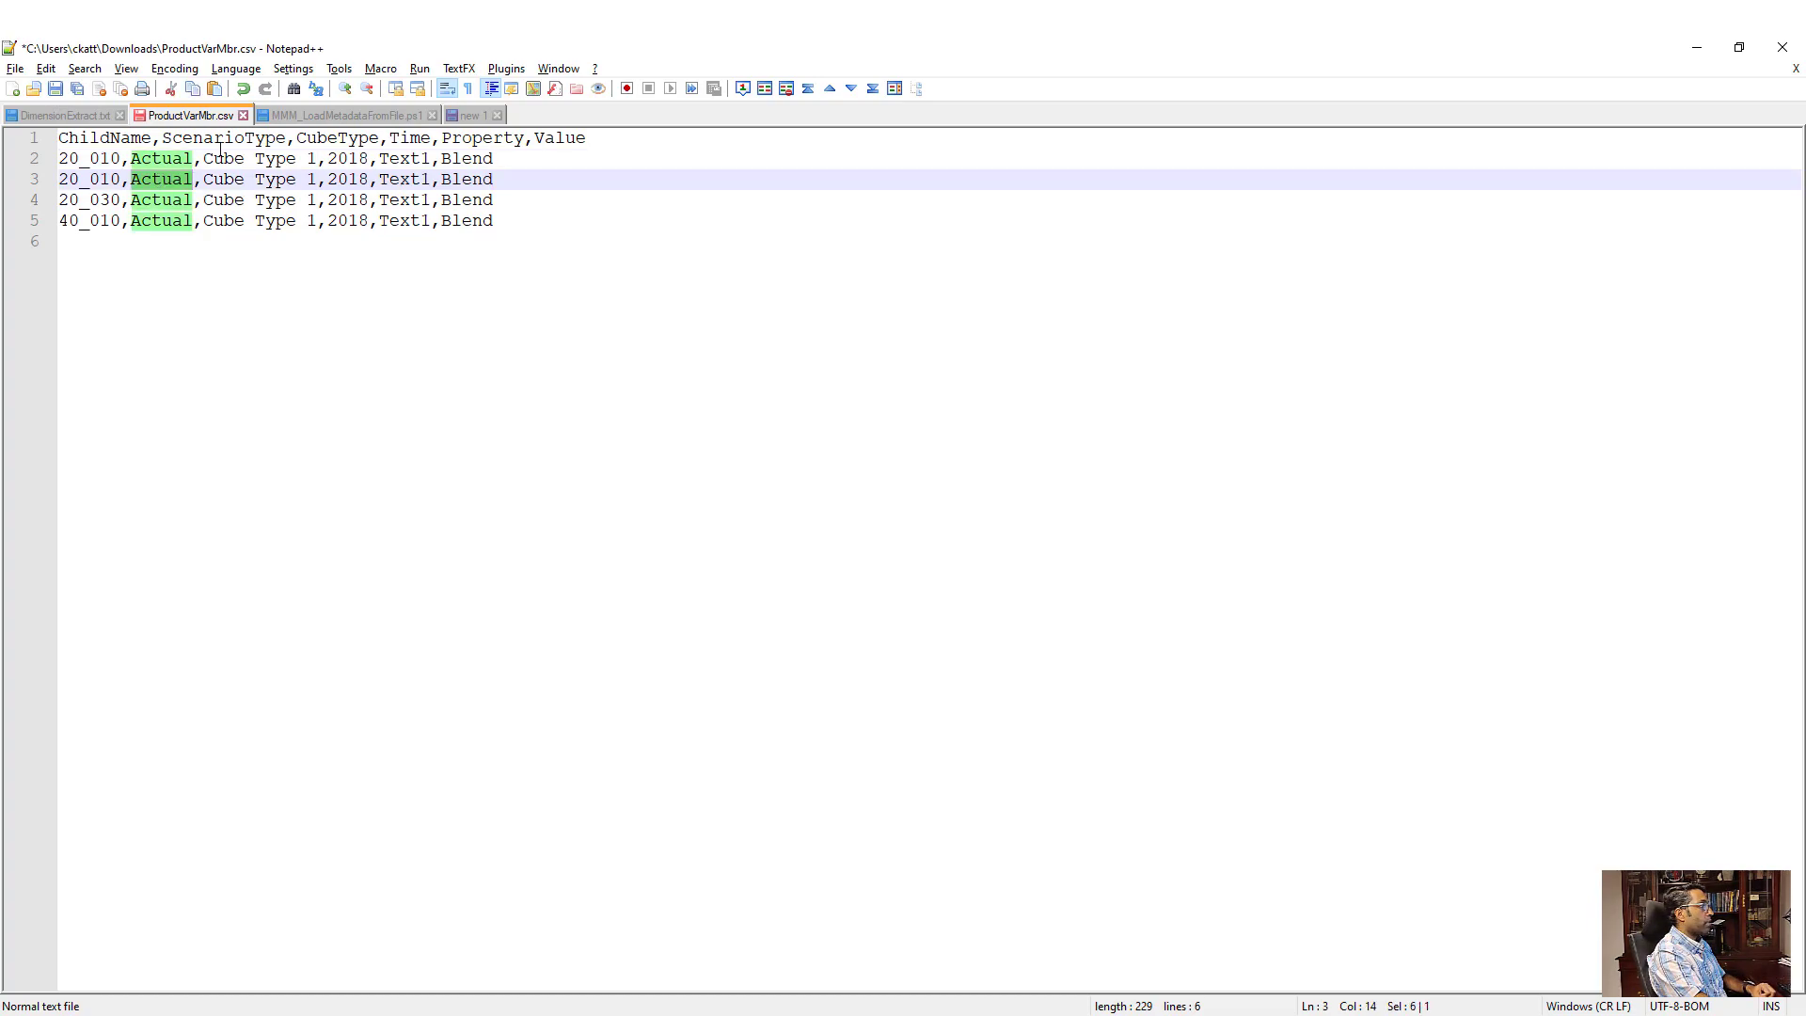
{"action": "type", "text": "DEfault"}
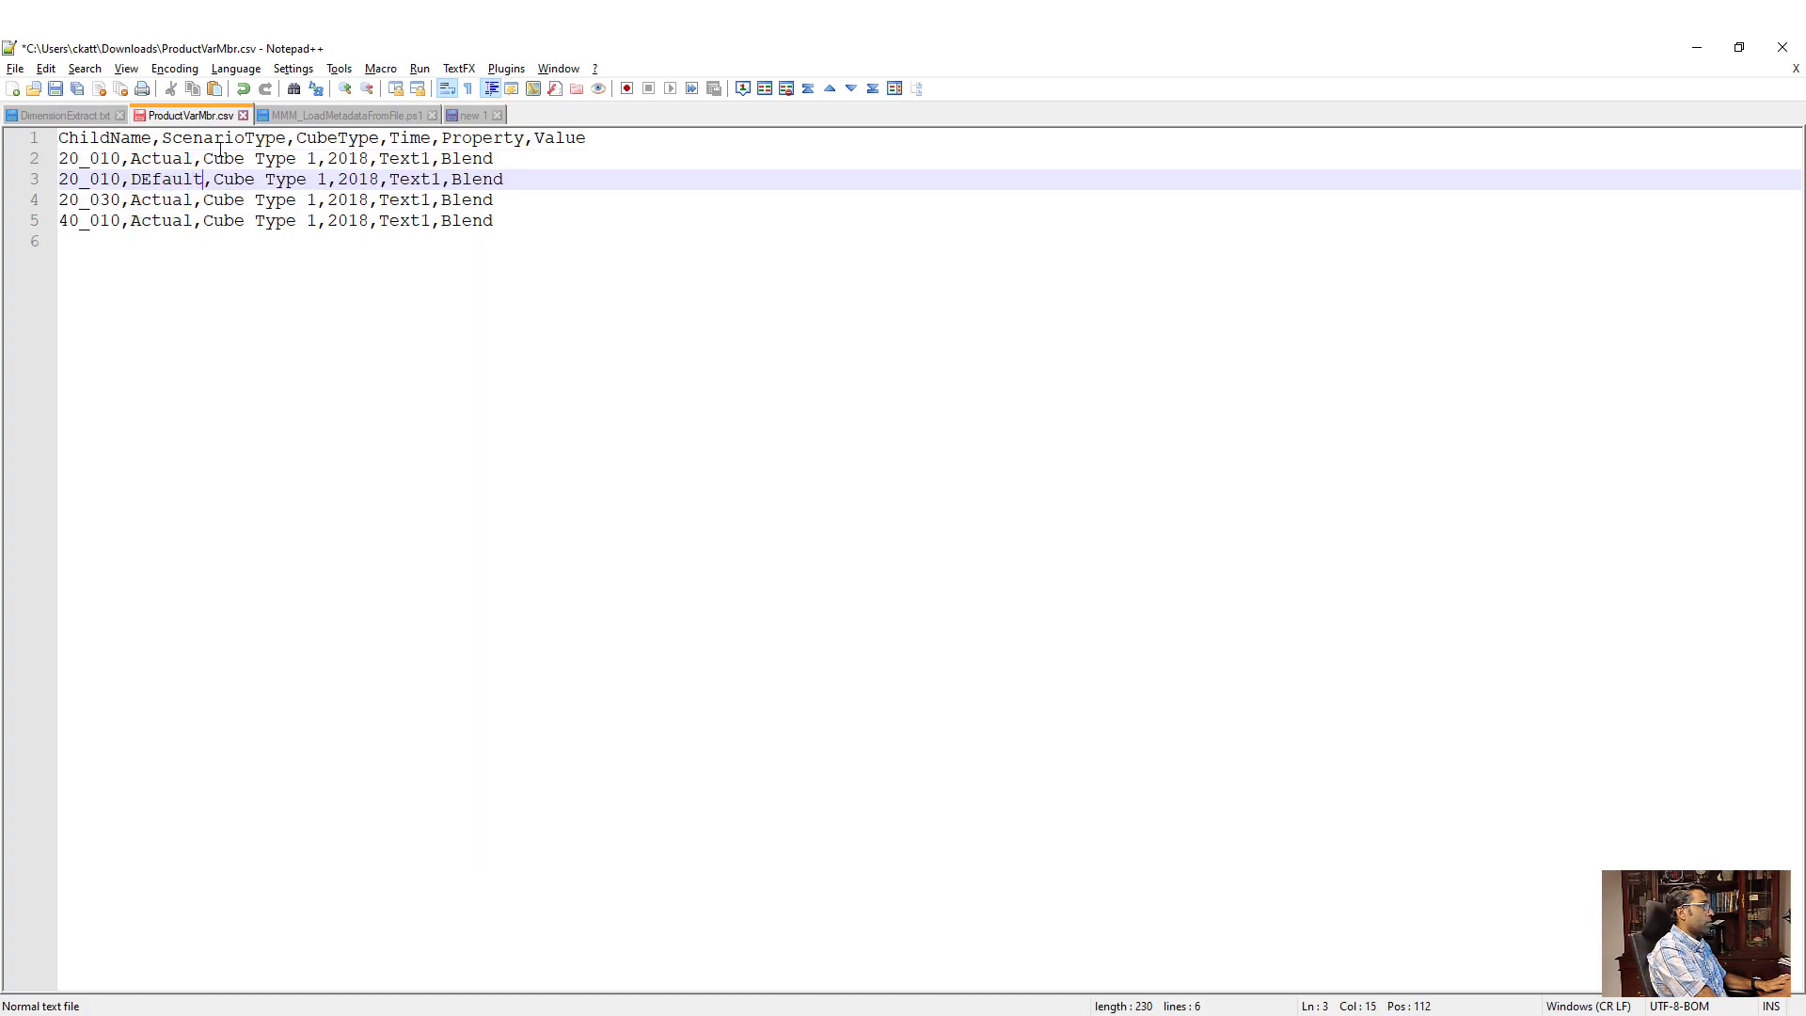
{"action": "key", "text": "BackSpace"}
{"action": "key", "text": "BackSpace"}
{"action": "key", "text": "BackSpace"}
{"action": "key", "text": "BackSpace"}
{"action": "key", "text": "BackSpace"}
{"action": "key", "text": "BackSpace"}
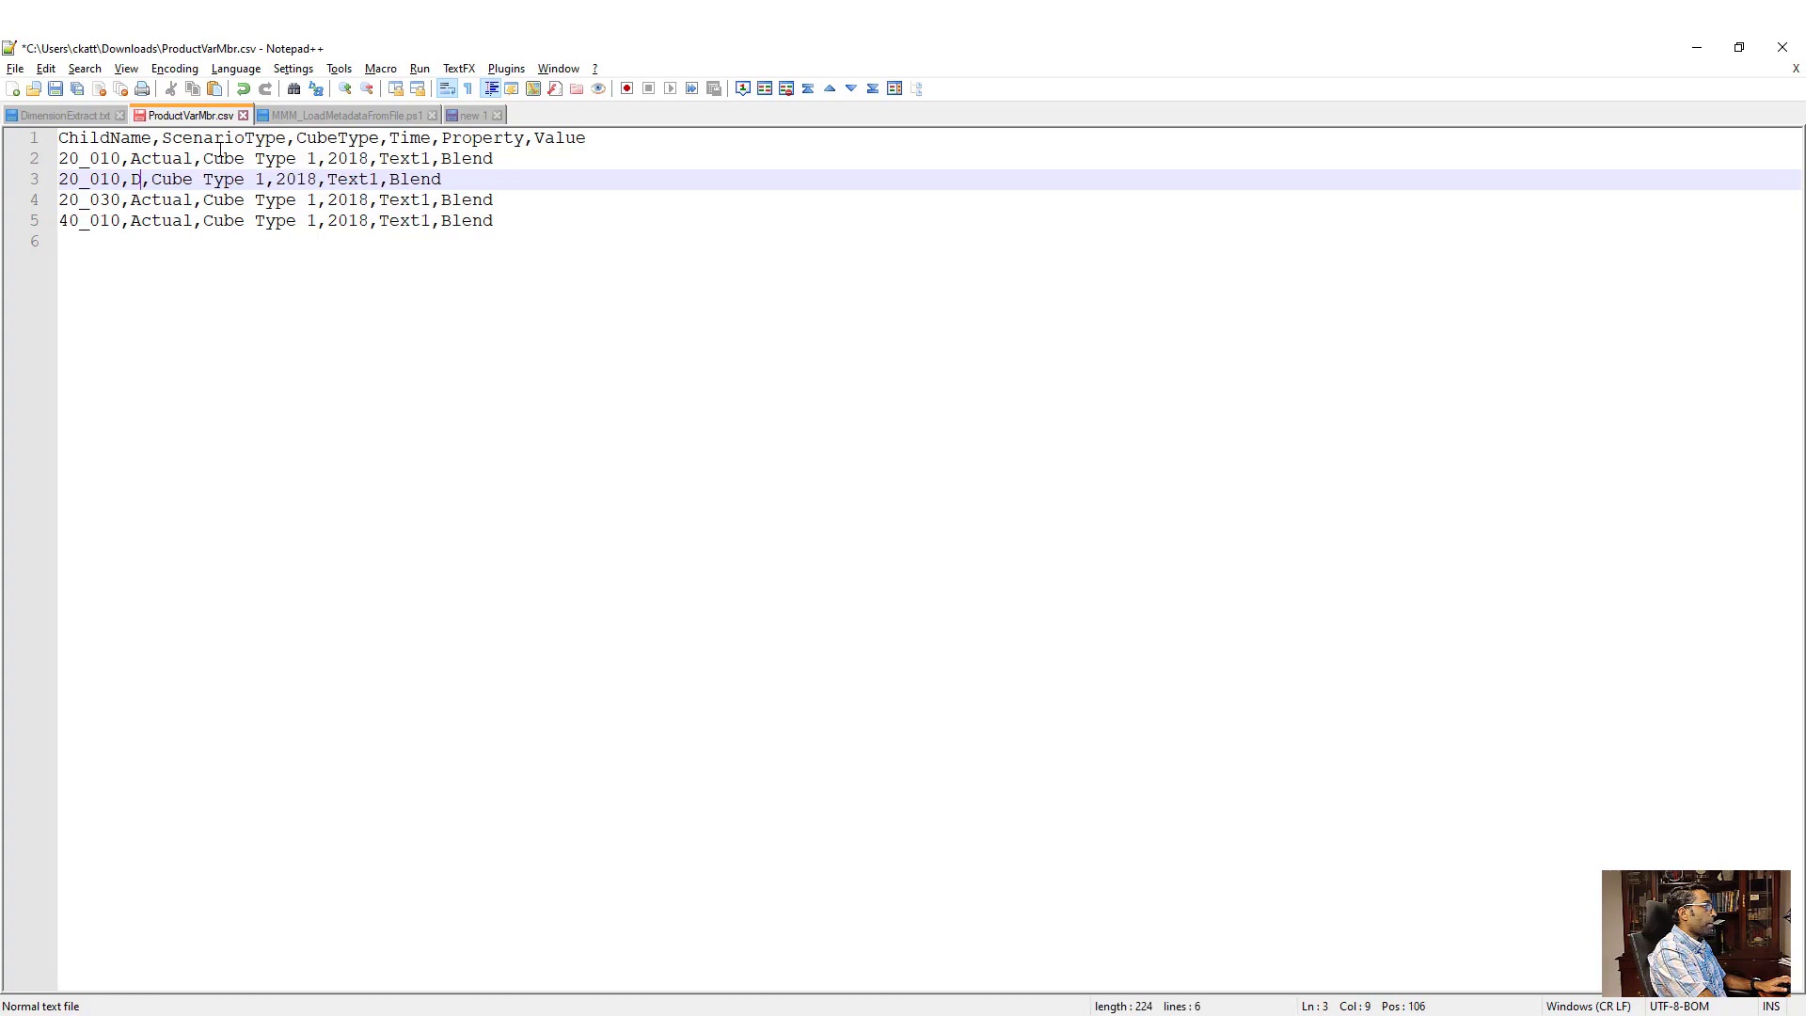
{"action": "type", "text": "efault"}
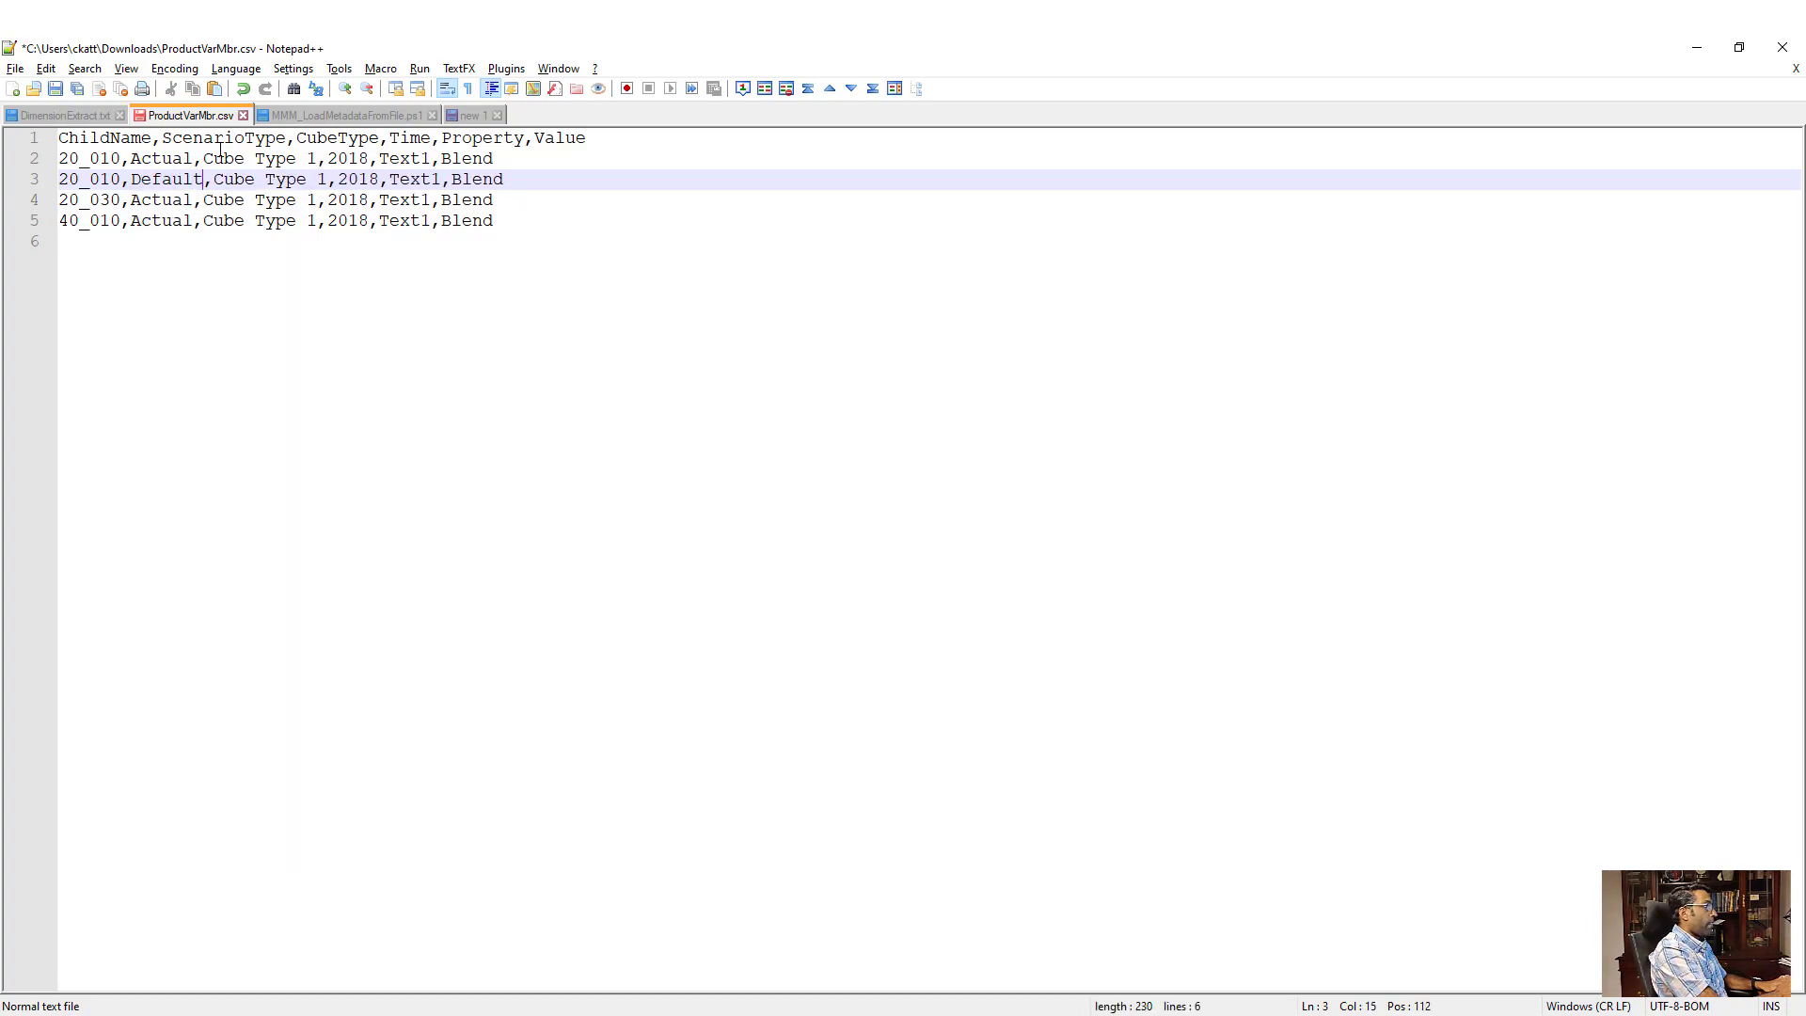
- Set both the cube type and the time of the duplicated 20_010 row to Default
{"action": "left_click_drag", "start_coordinate": [215, 181], "coordinate": [322, 180]}
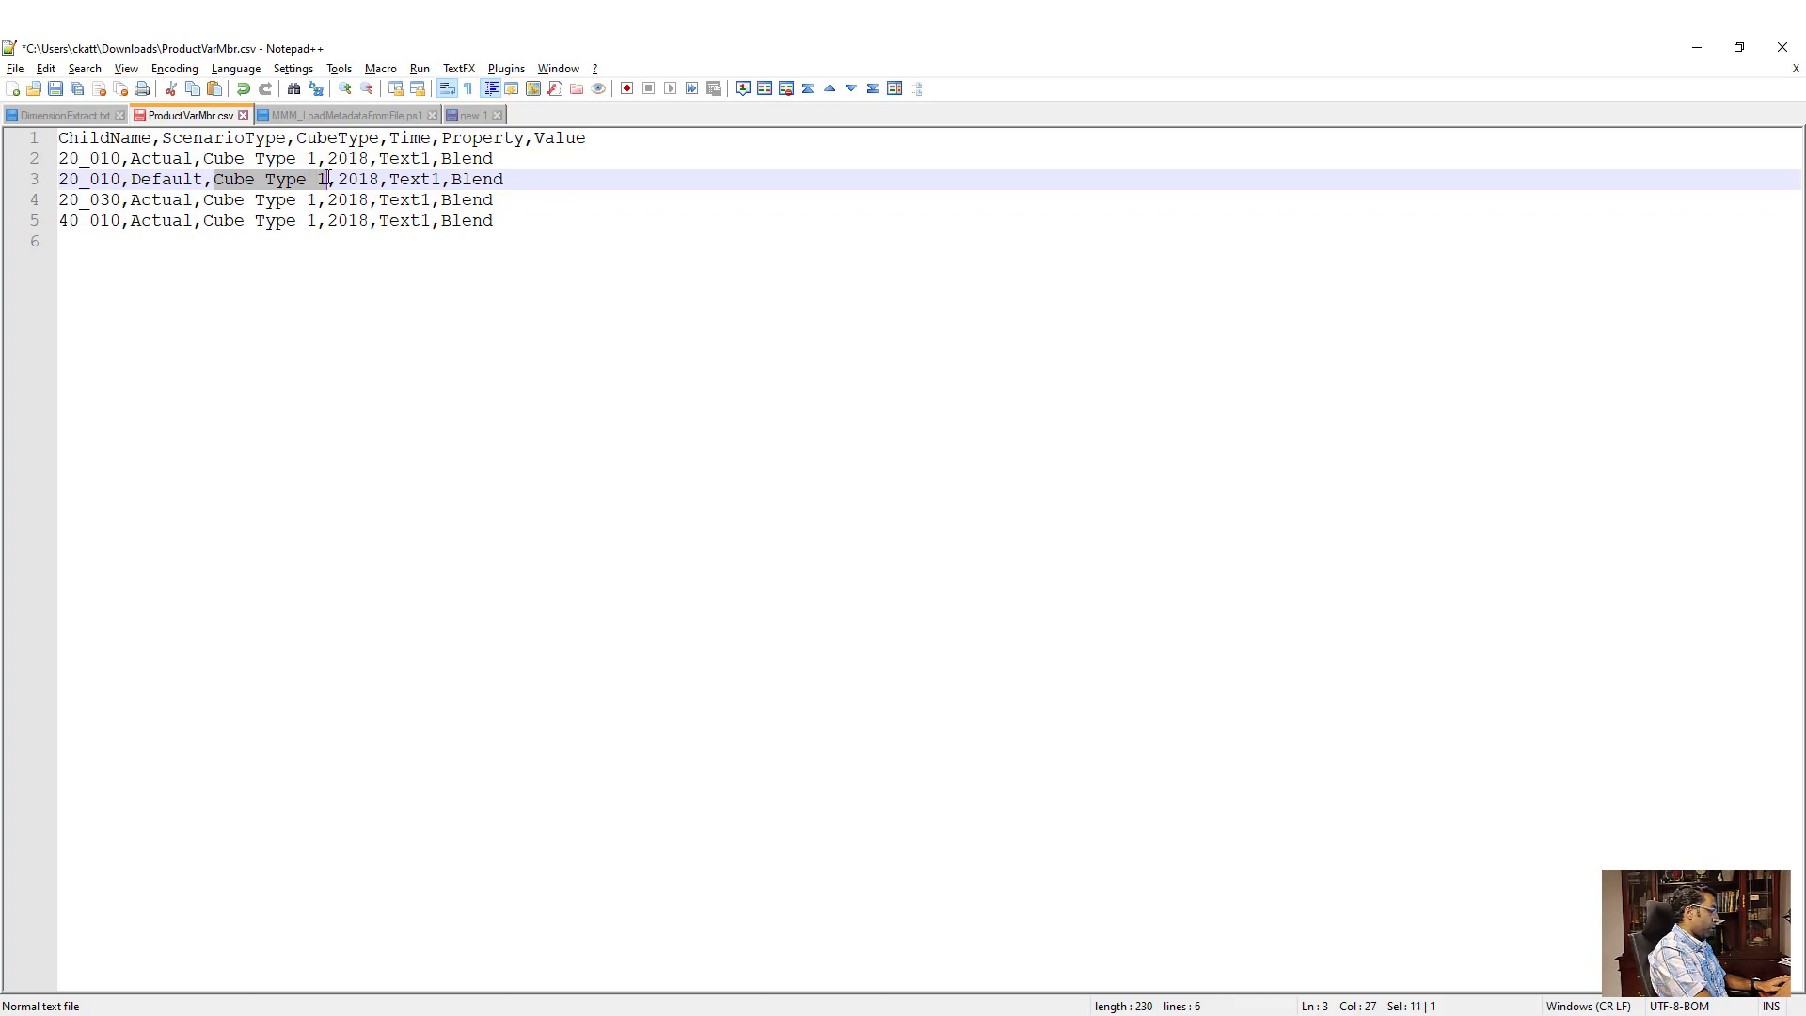
{"action": "type", "text": "Default"}
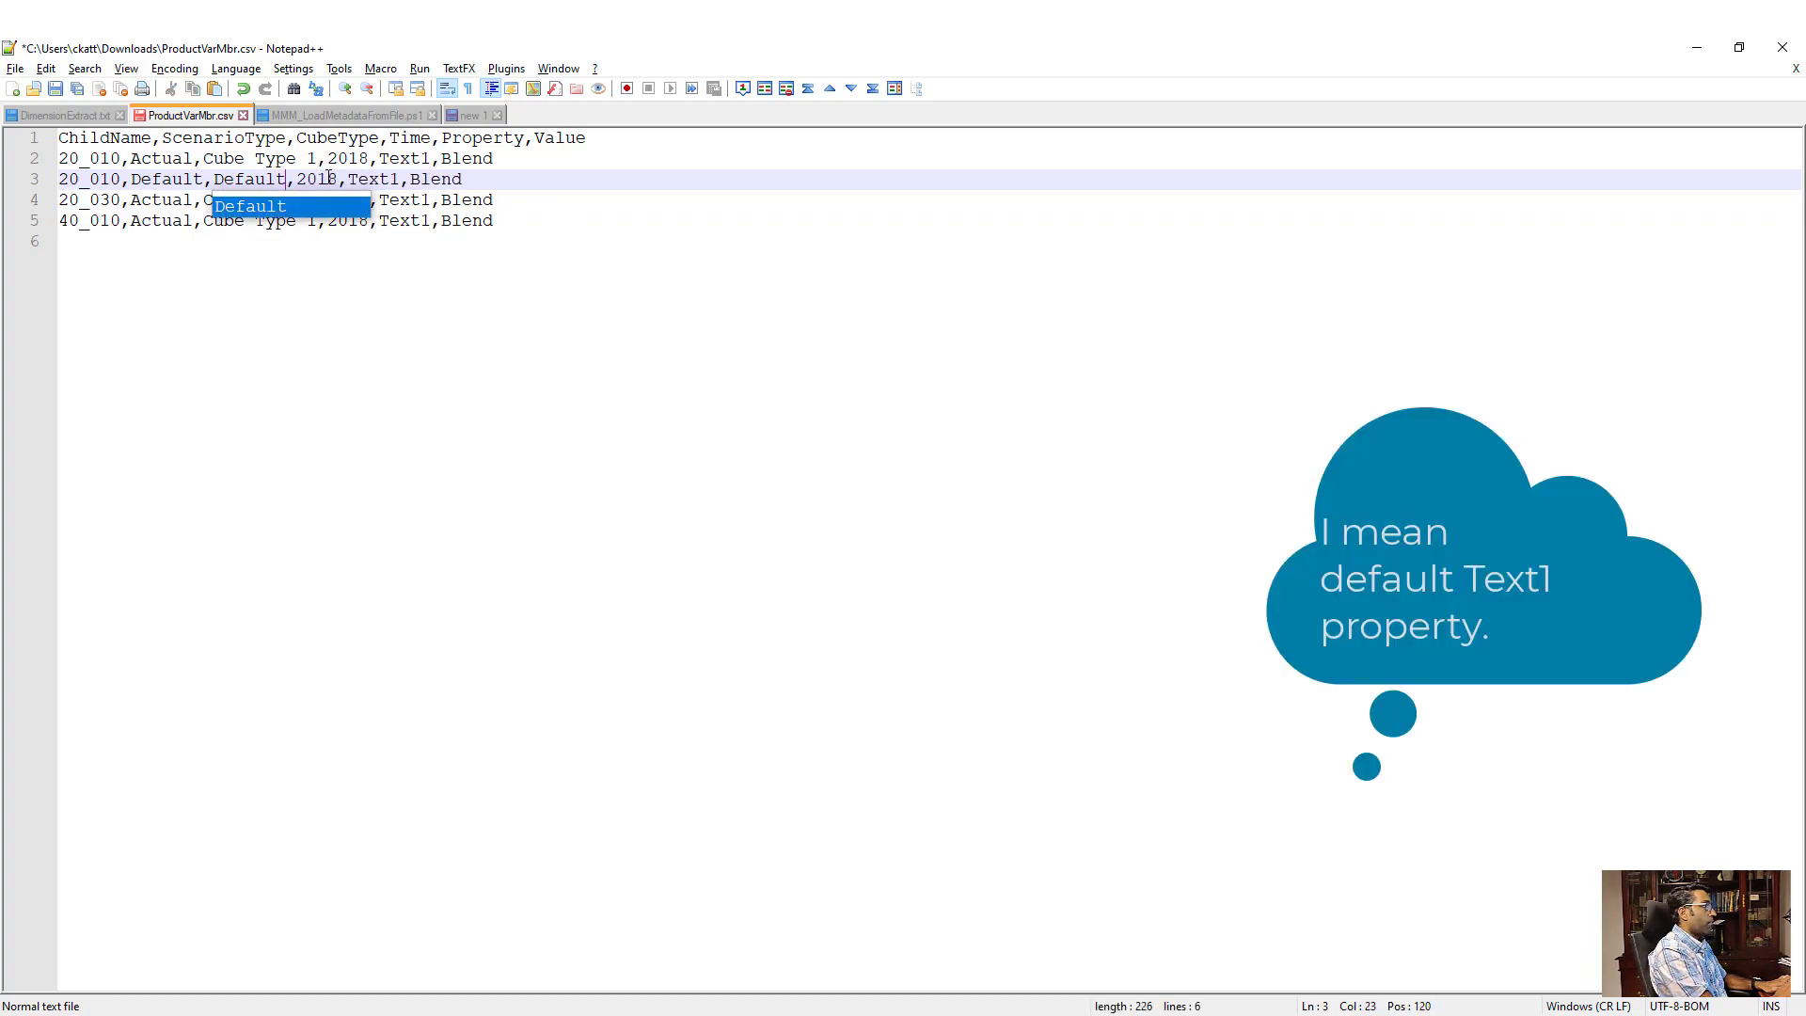
{"action": "double_click", "coordinate": [333, 180]}
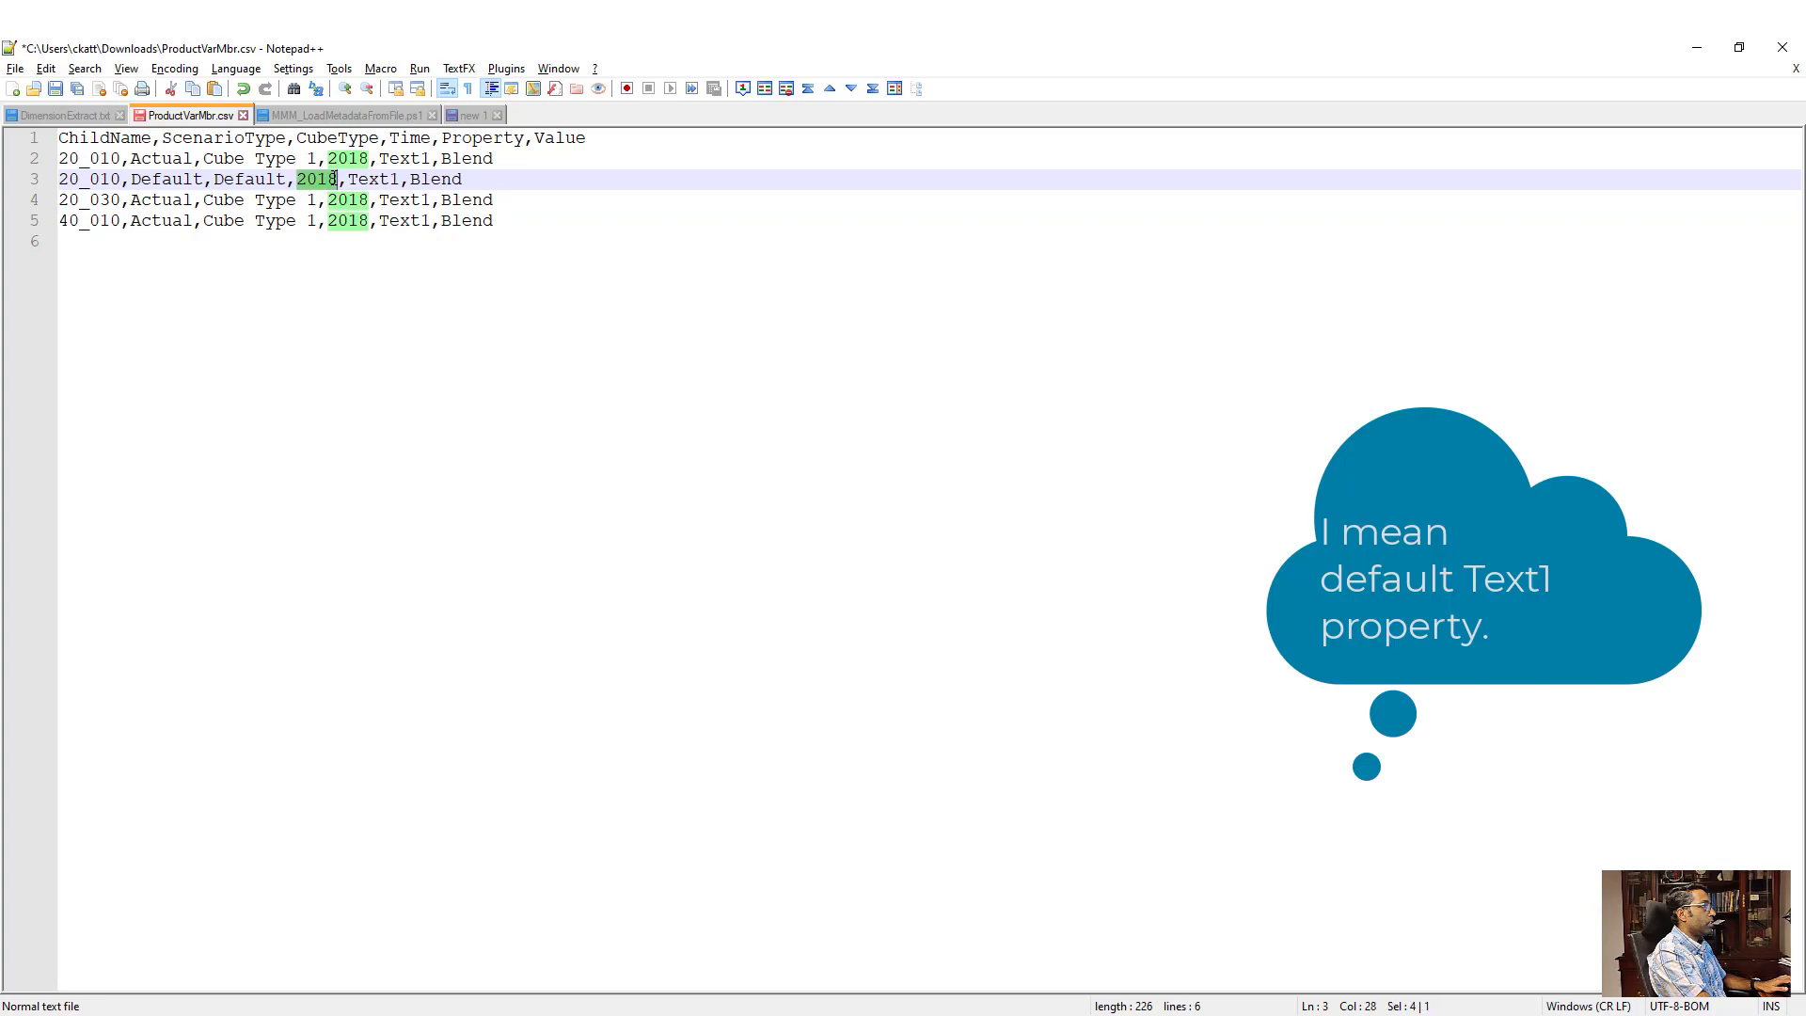
{"action": "type", "text": "Default"}
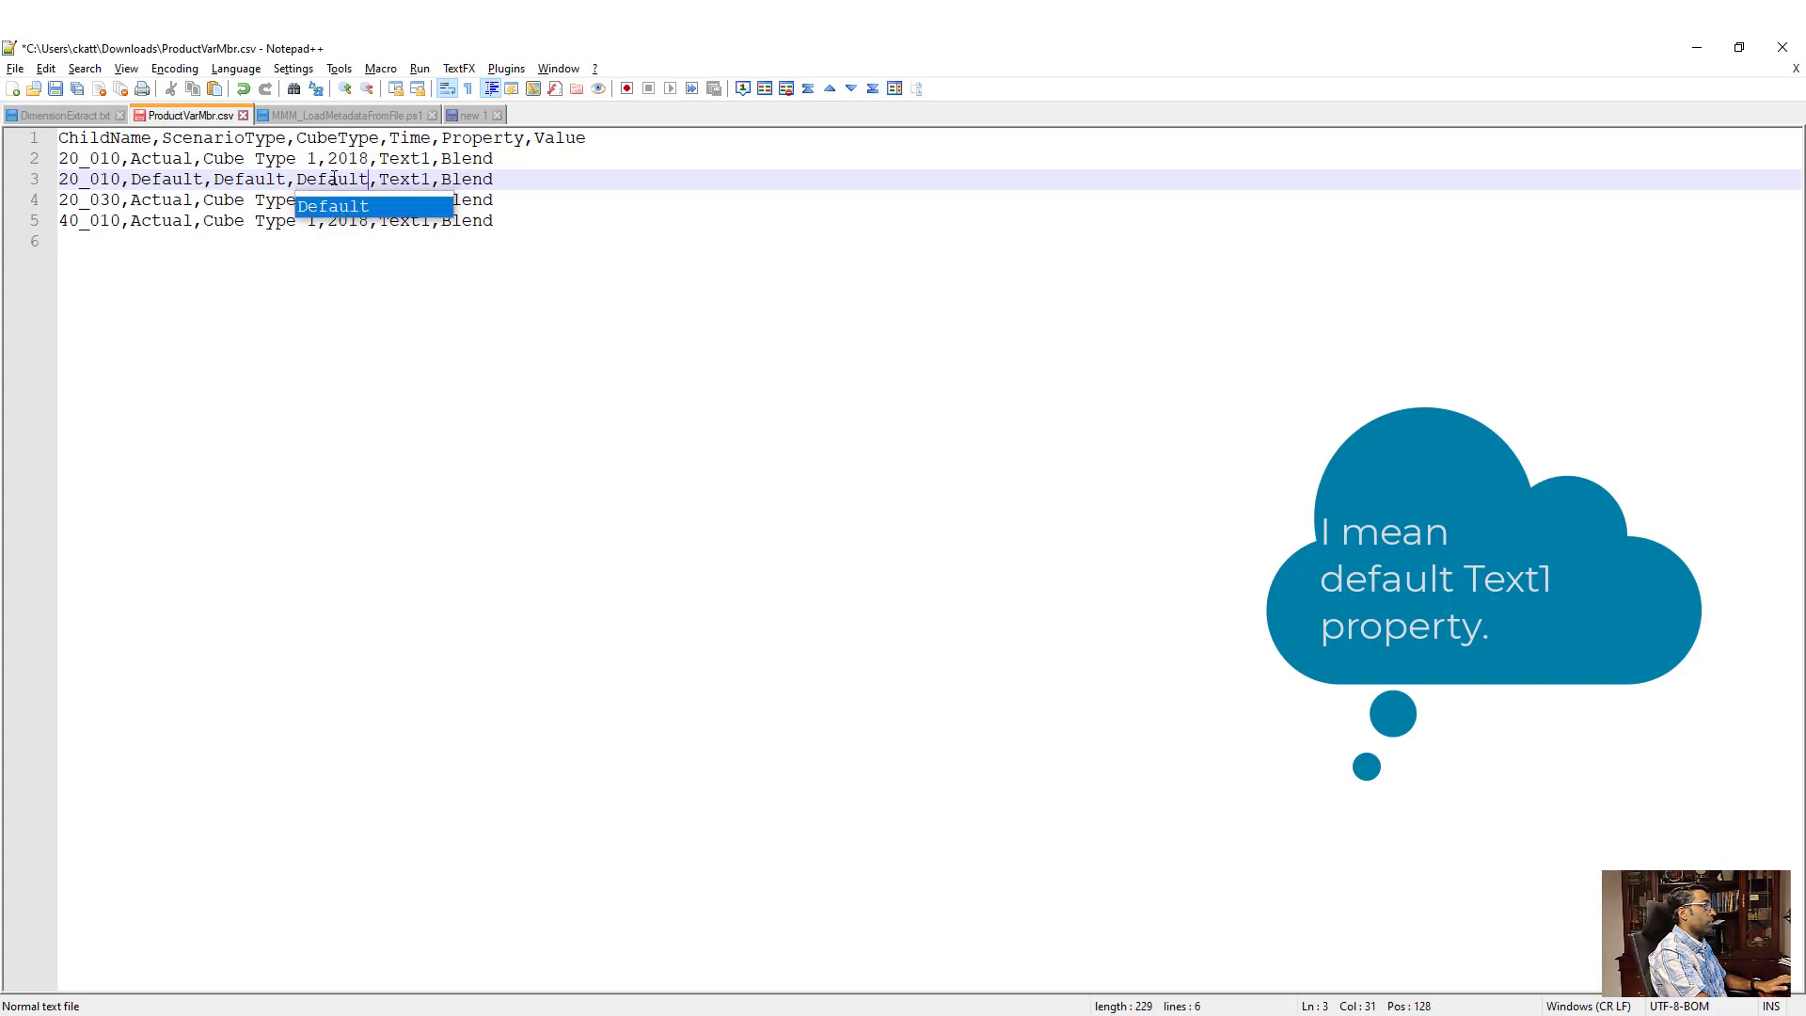
- Set the Text1 value of the duplicated 20_010 row to Premium, save the file and return to Metadata Manager
{"action": "double_click", "coordinate": [467, 180]}
{"action": "type", "text": "Pe"}
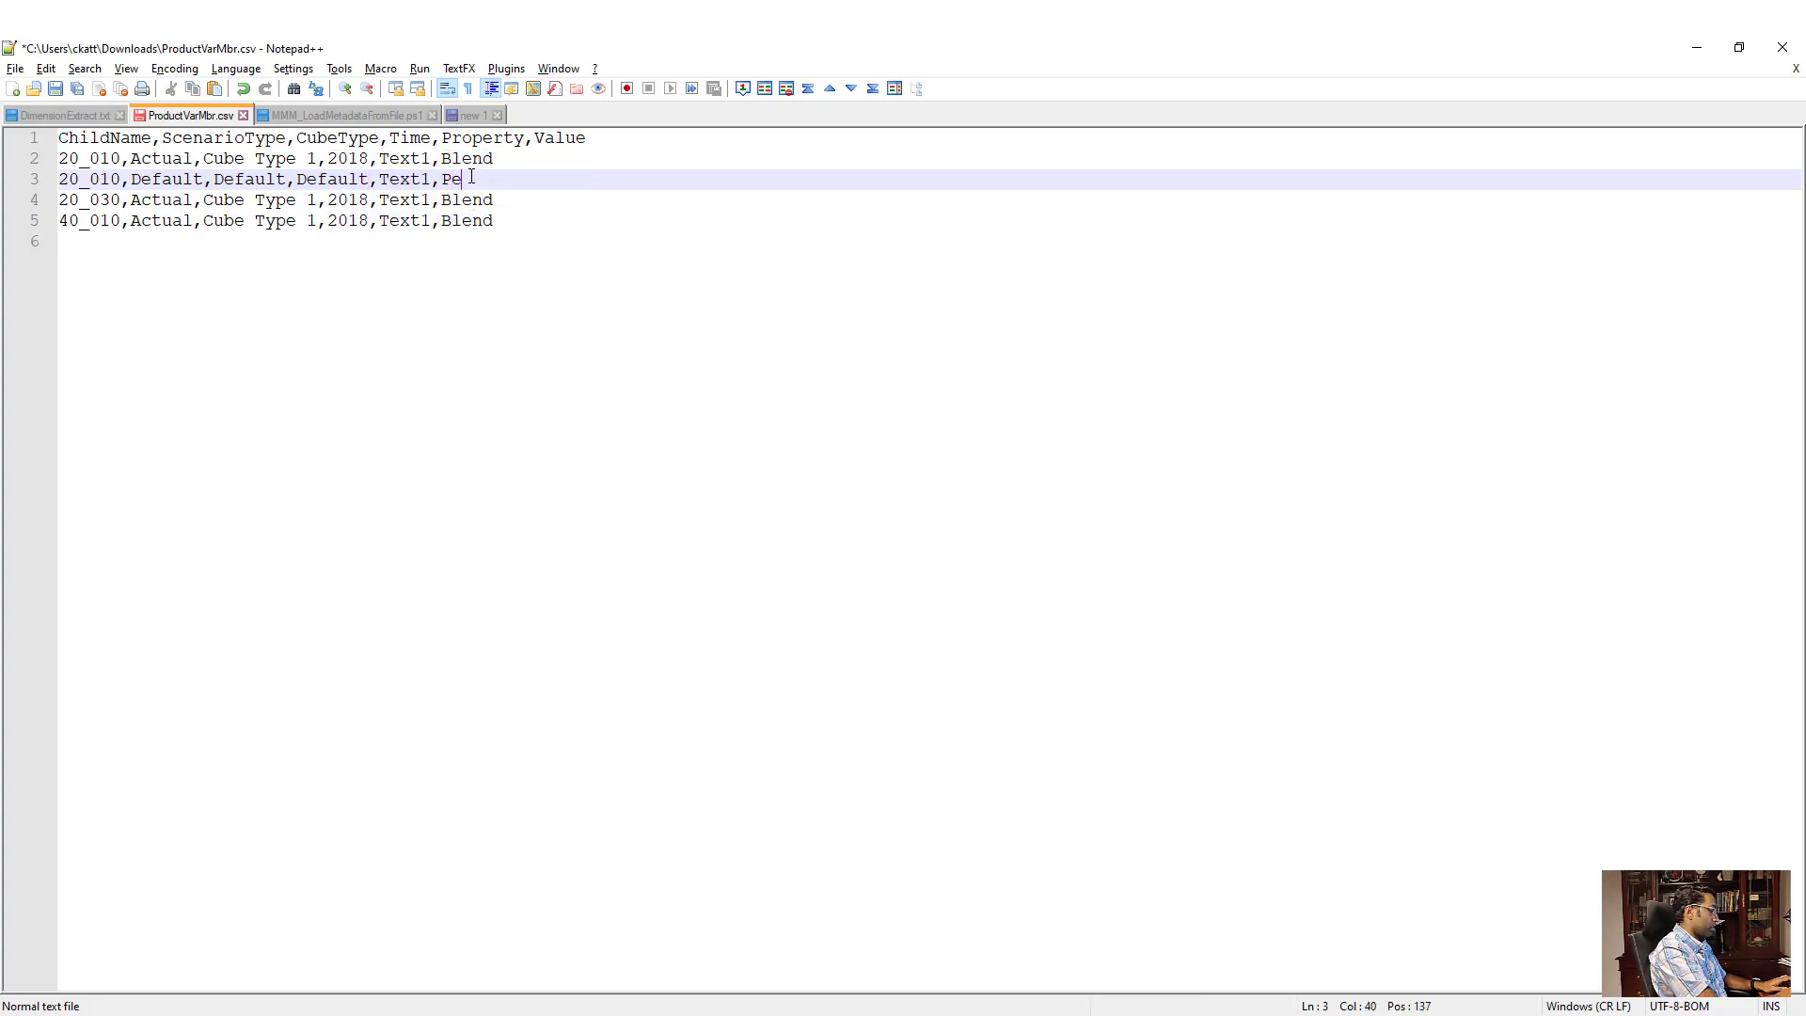
{"action": "type", "text": "rm"}
{"action": "key", "text": "BackSpace"}
{"action": "type", "text": "re"}
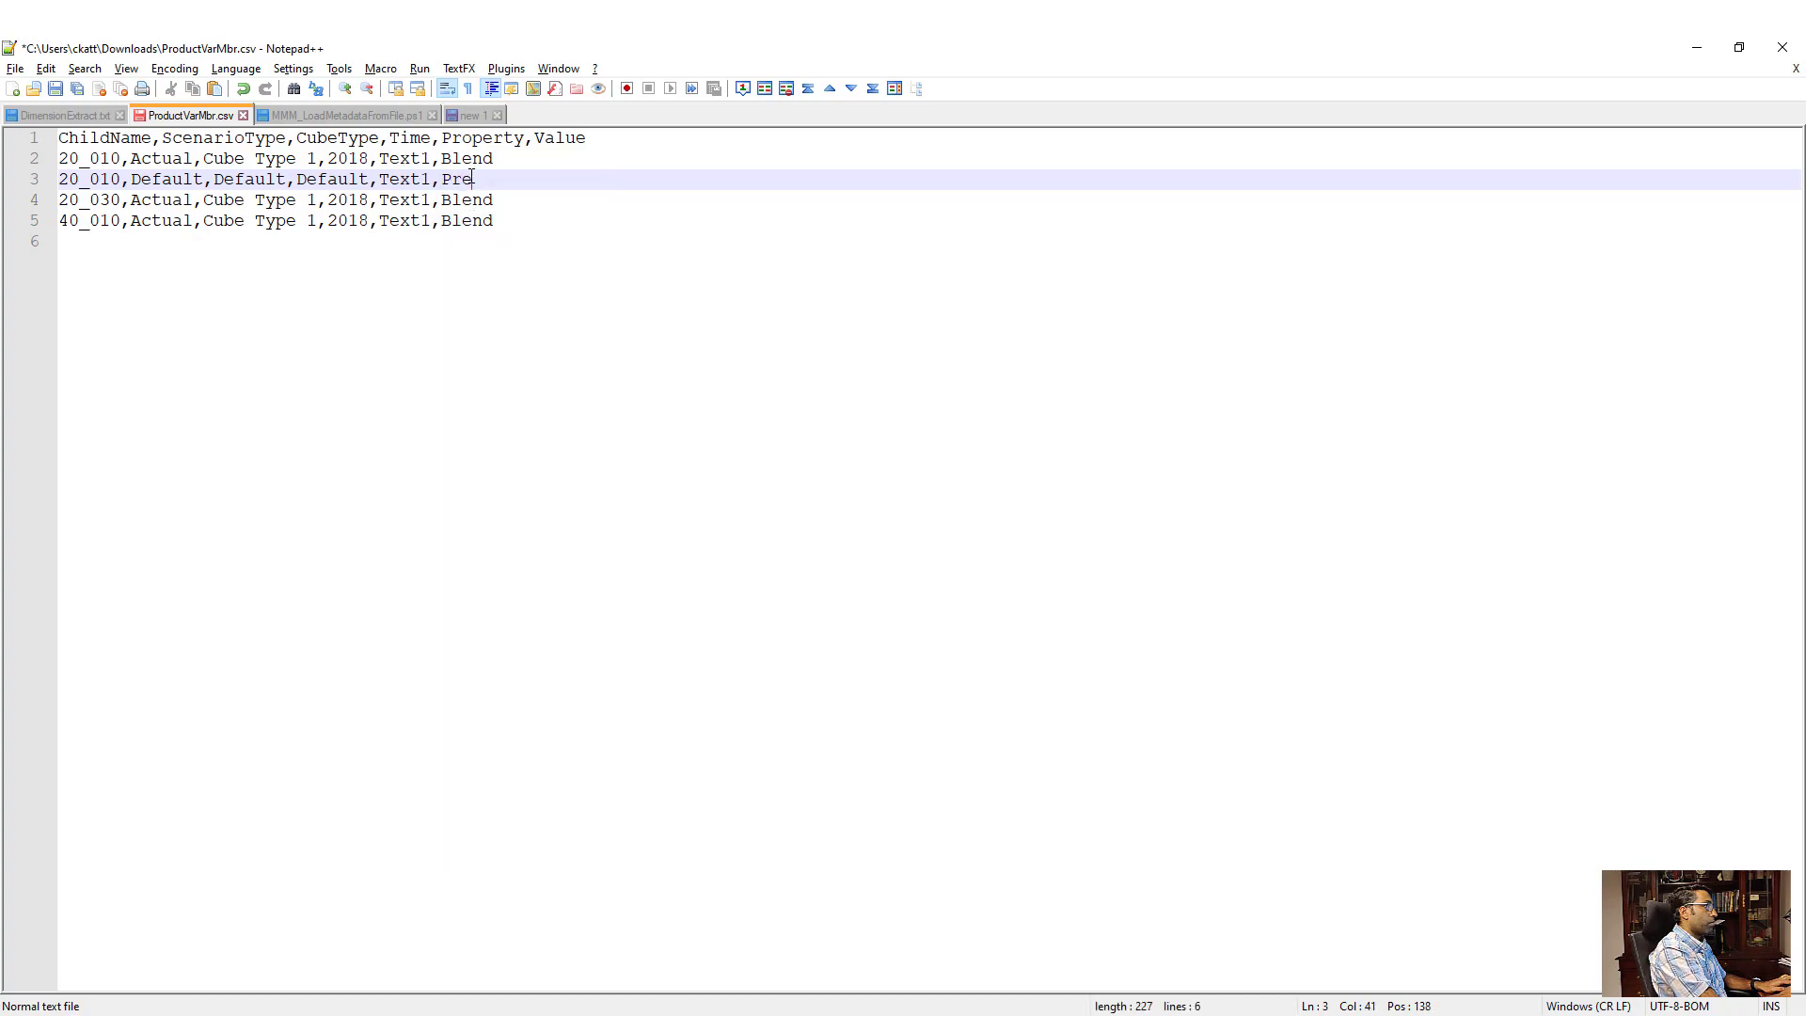
{"action": "type", "text": "mium"}
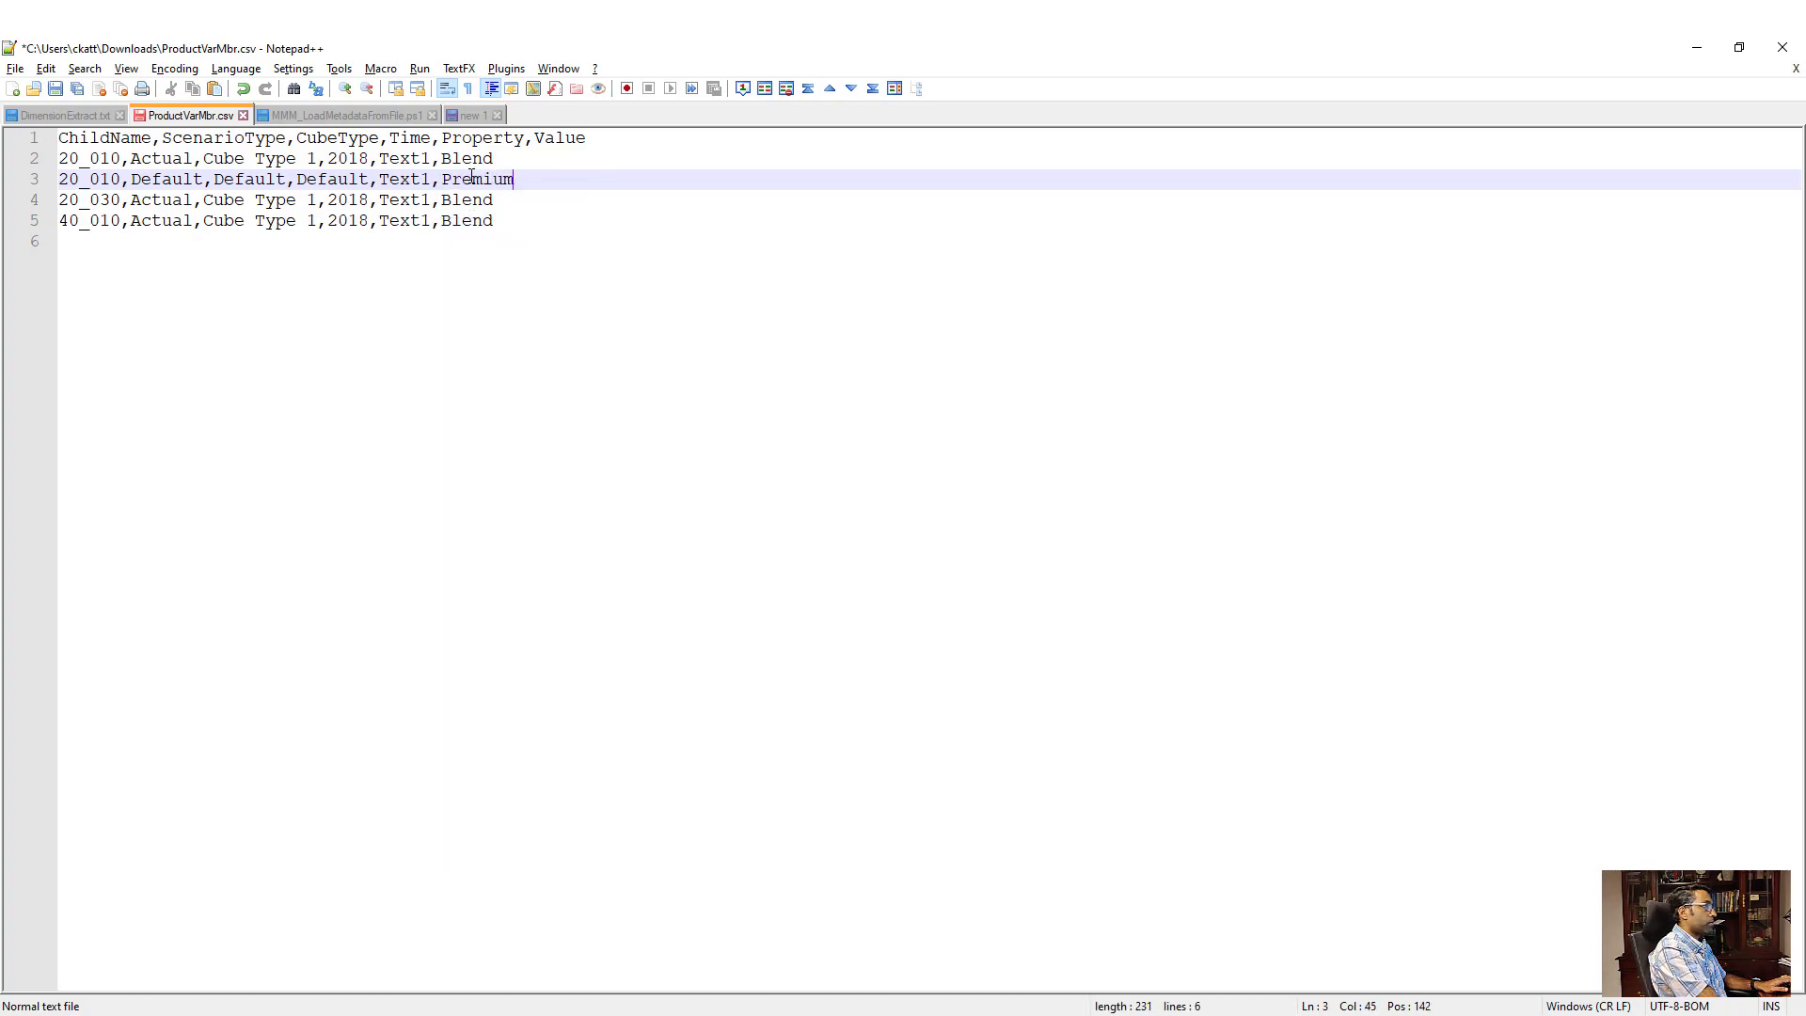
{"action": "key", "text": "ctrl+s"}
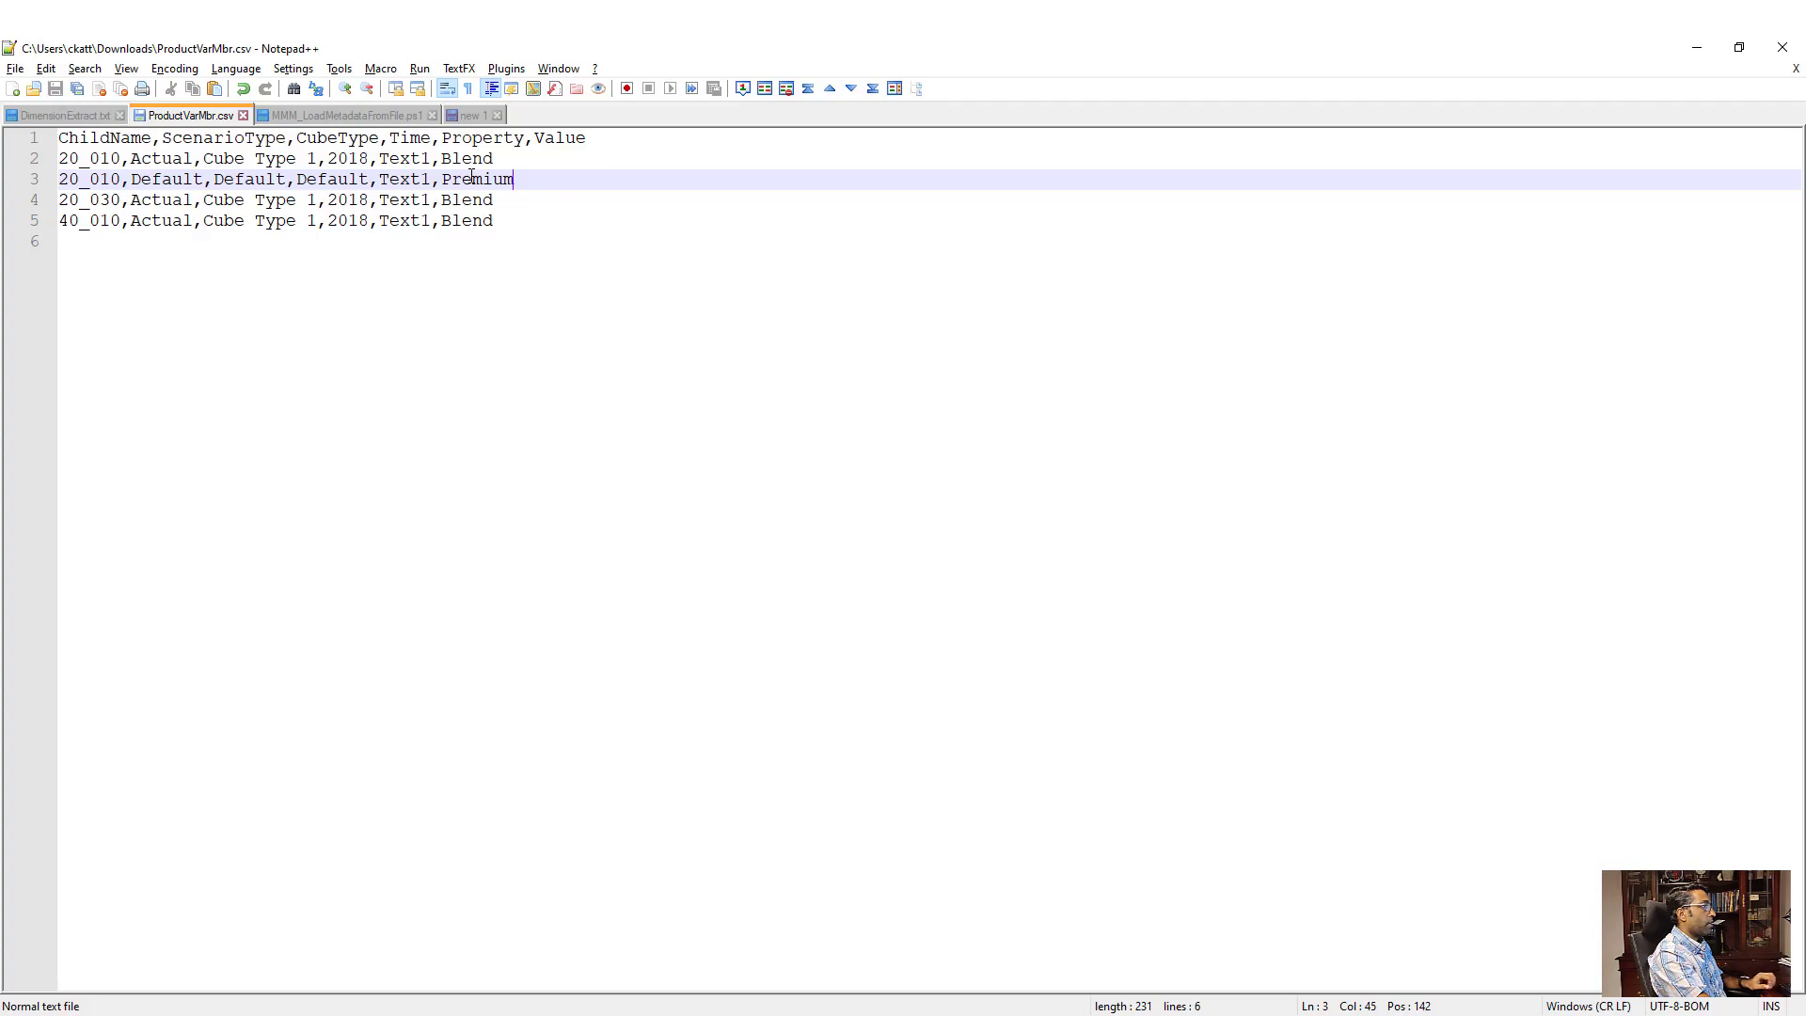
{"action": "key", "text": "alt+Tab"}
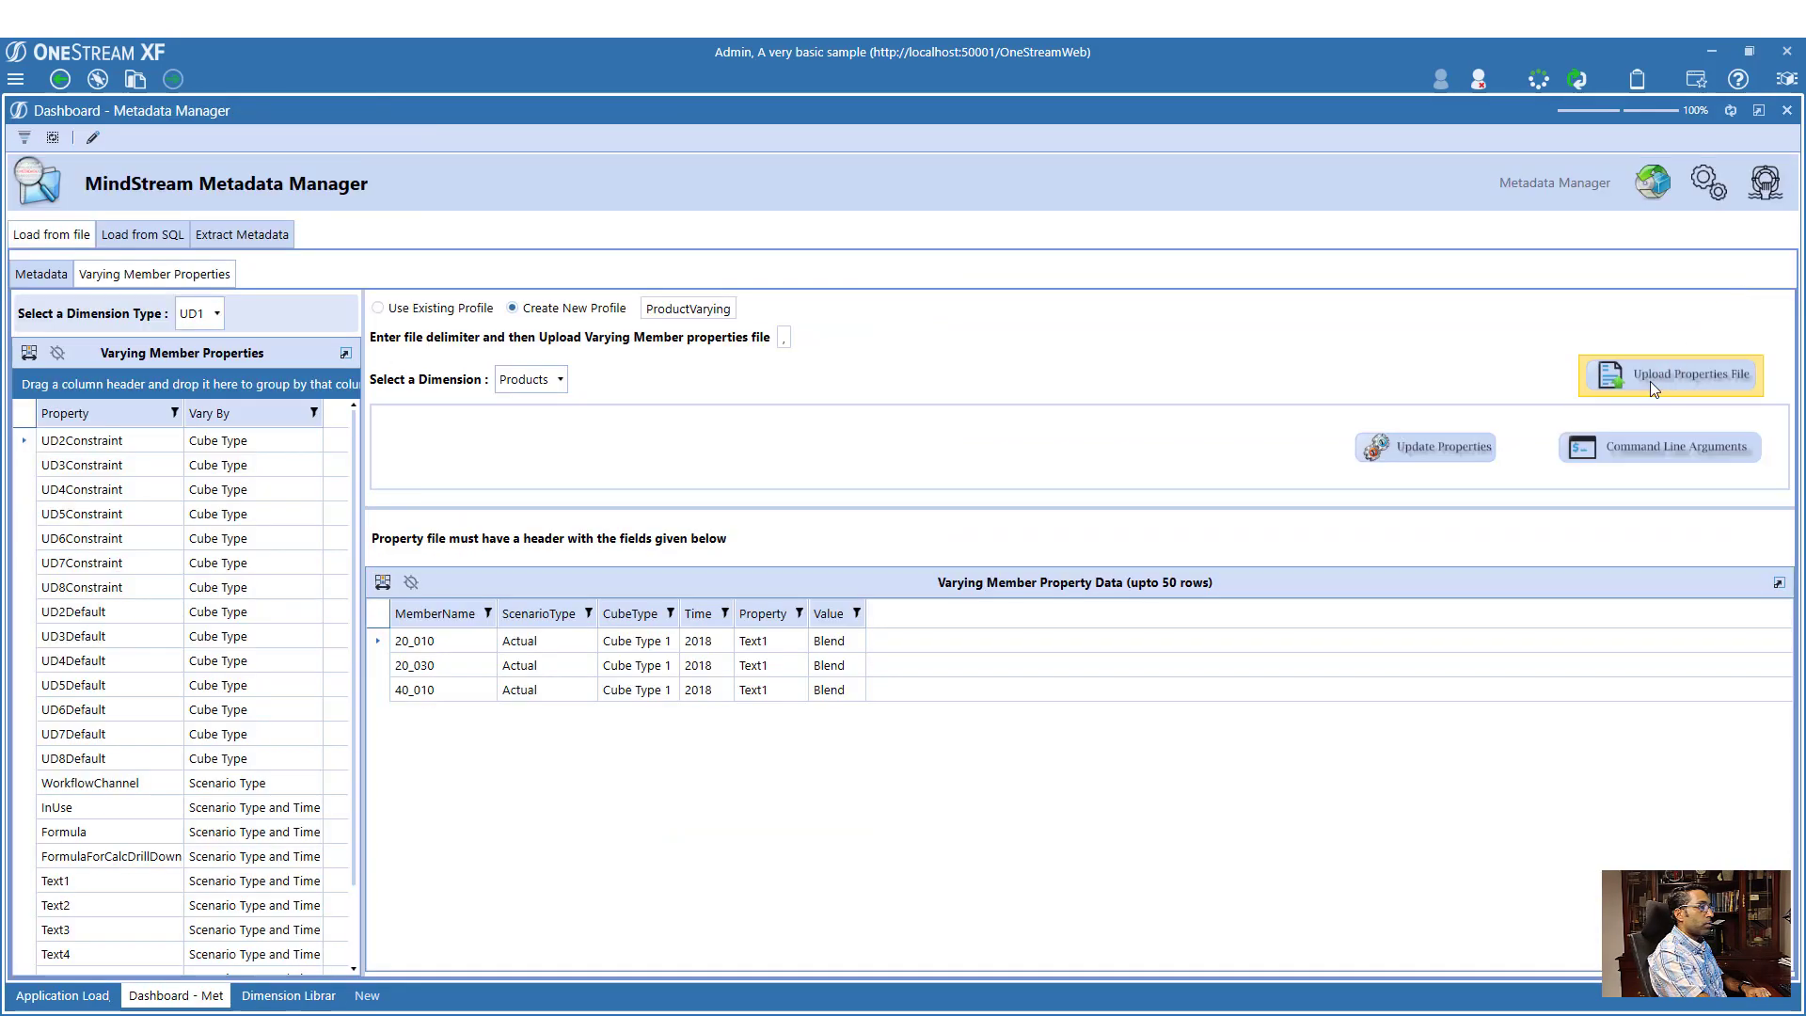
- Upload the revised ProductVarMbr.csv as the varying member properties file and update the Products dimension's properties from it
{"action": "left_click", "coordinate": [1650, 381]}
{"action": "double_click", "coordinate": [273, 202]}
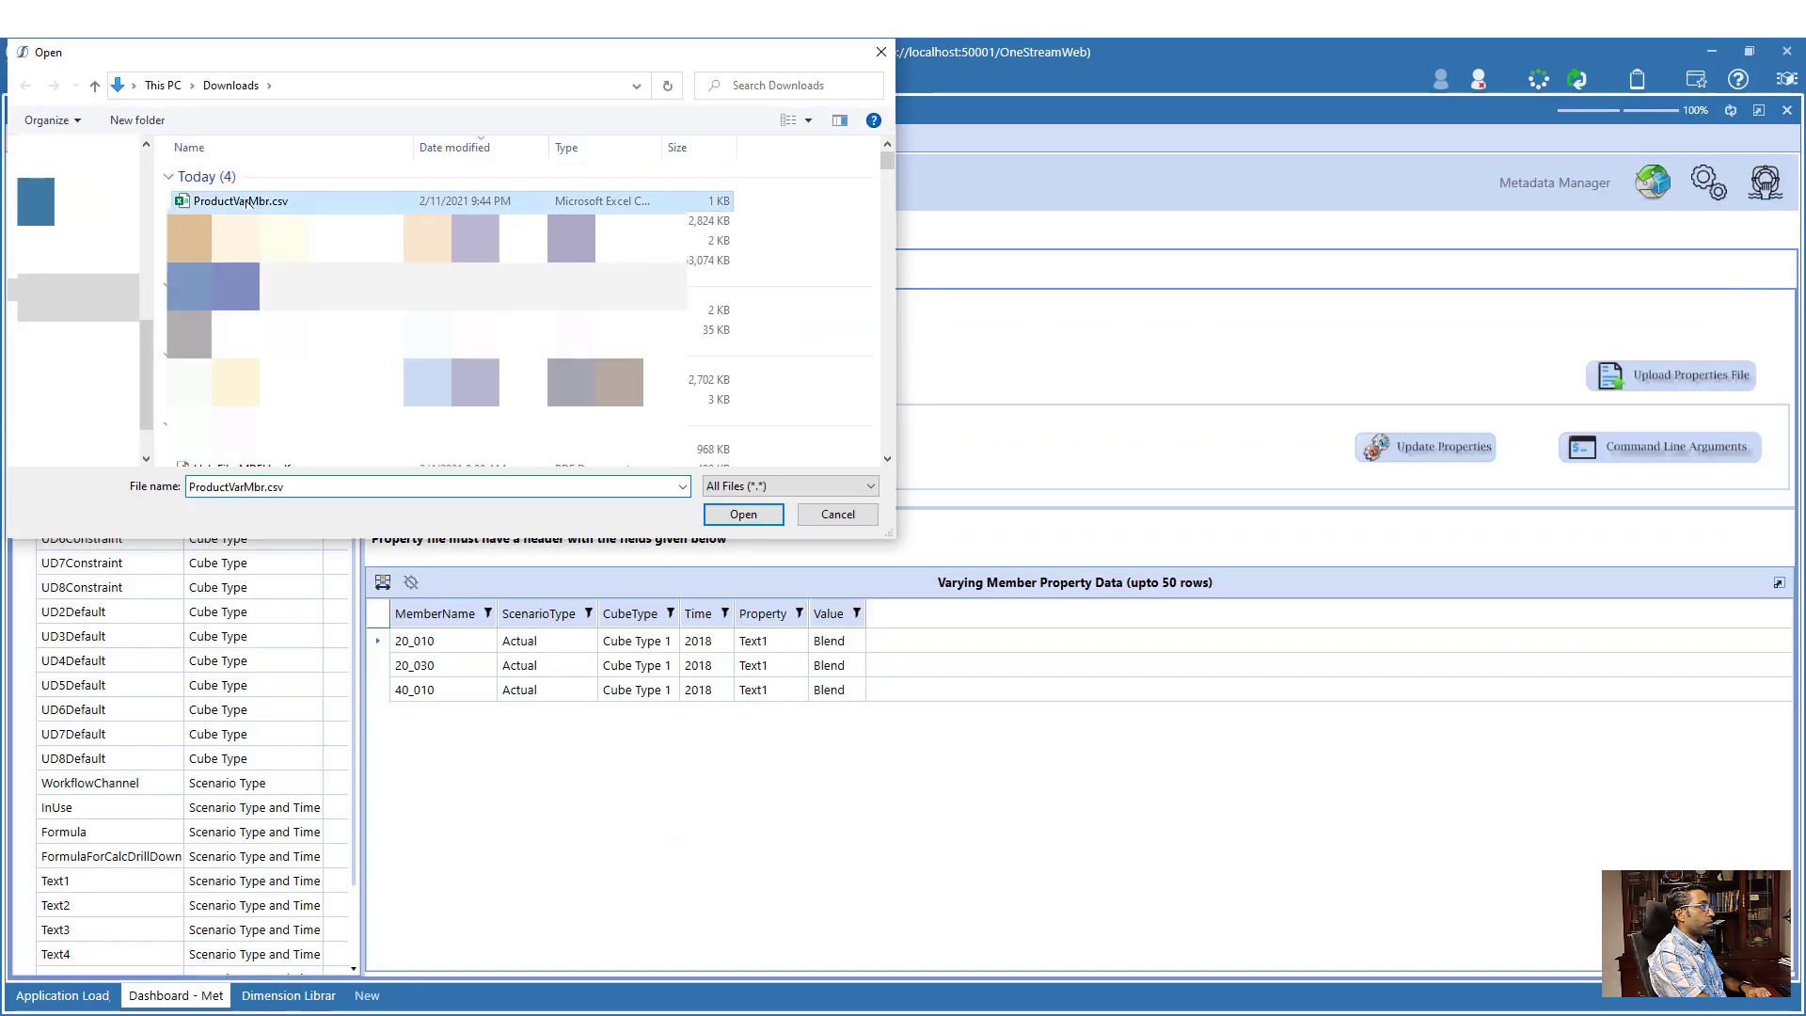
{"action": "left_click", "coordinate": [1008, 576]}
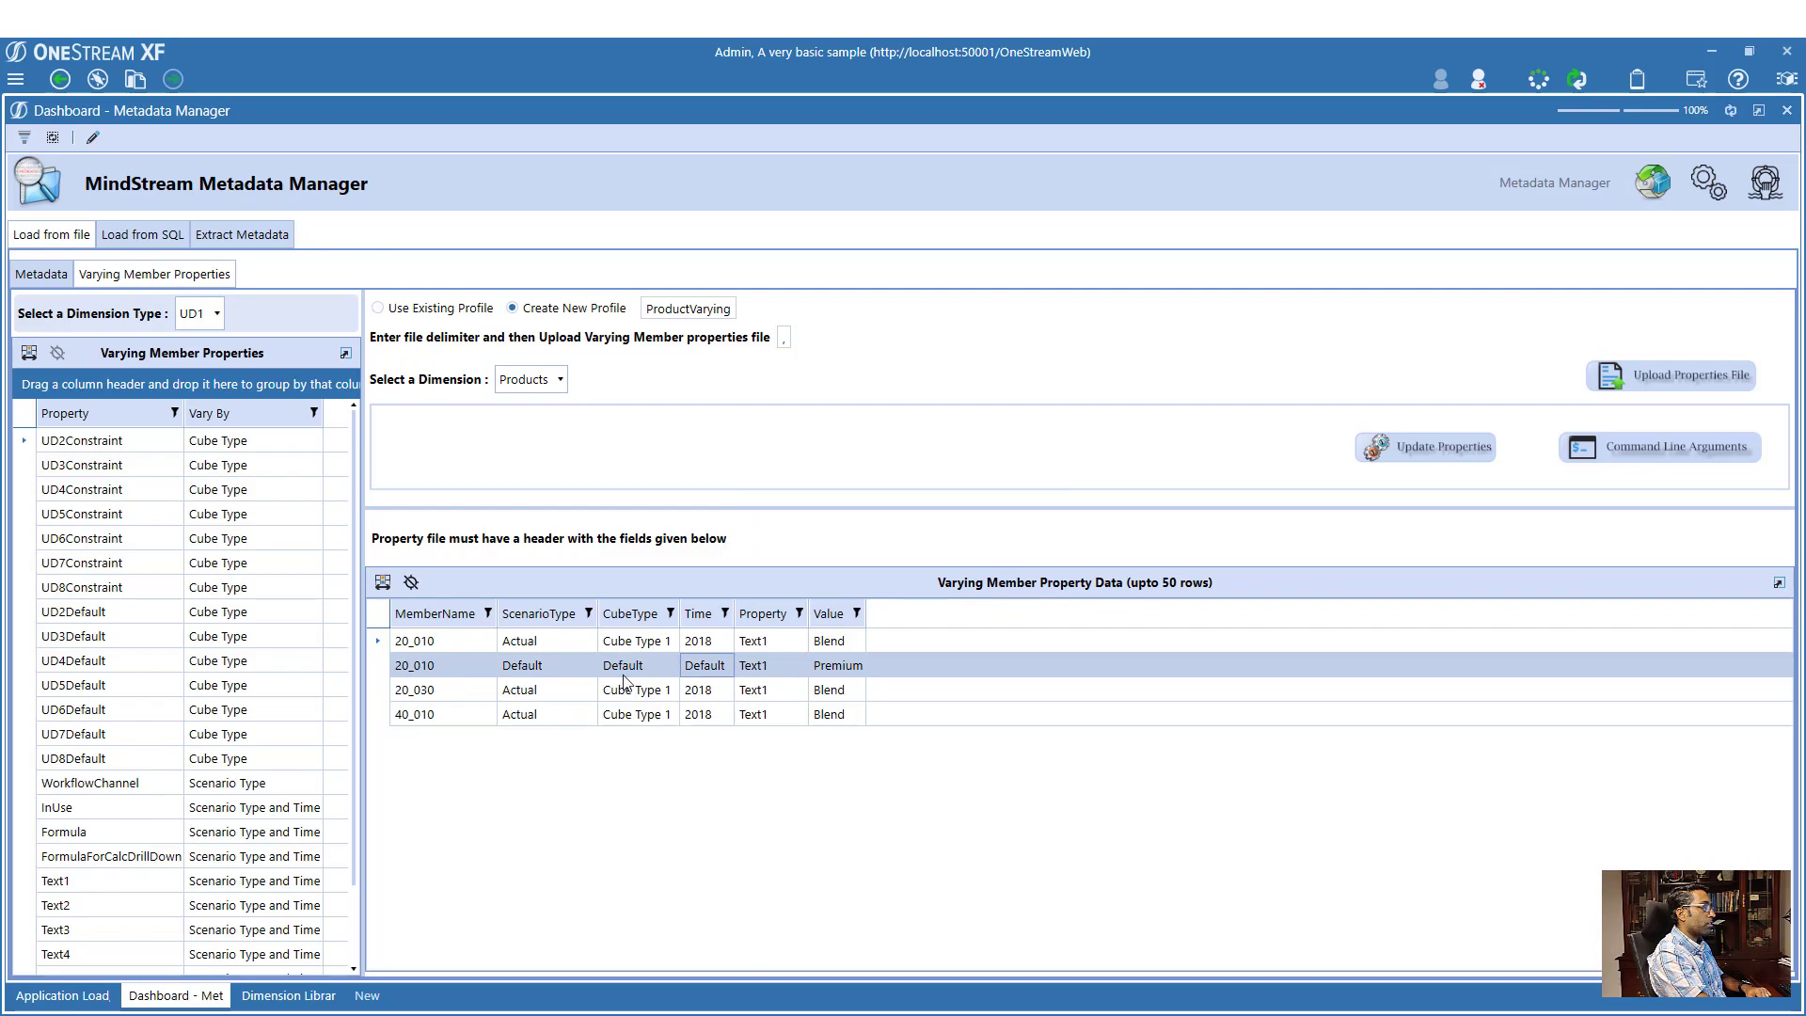
{"action": "left_click", "coordinate": [1440, 447]}
{"action": "left_click", "coordinate": [1004, 578]}
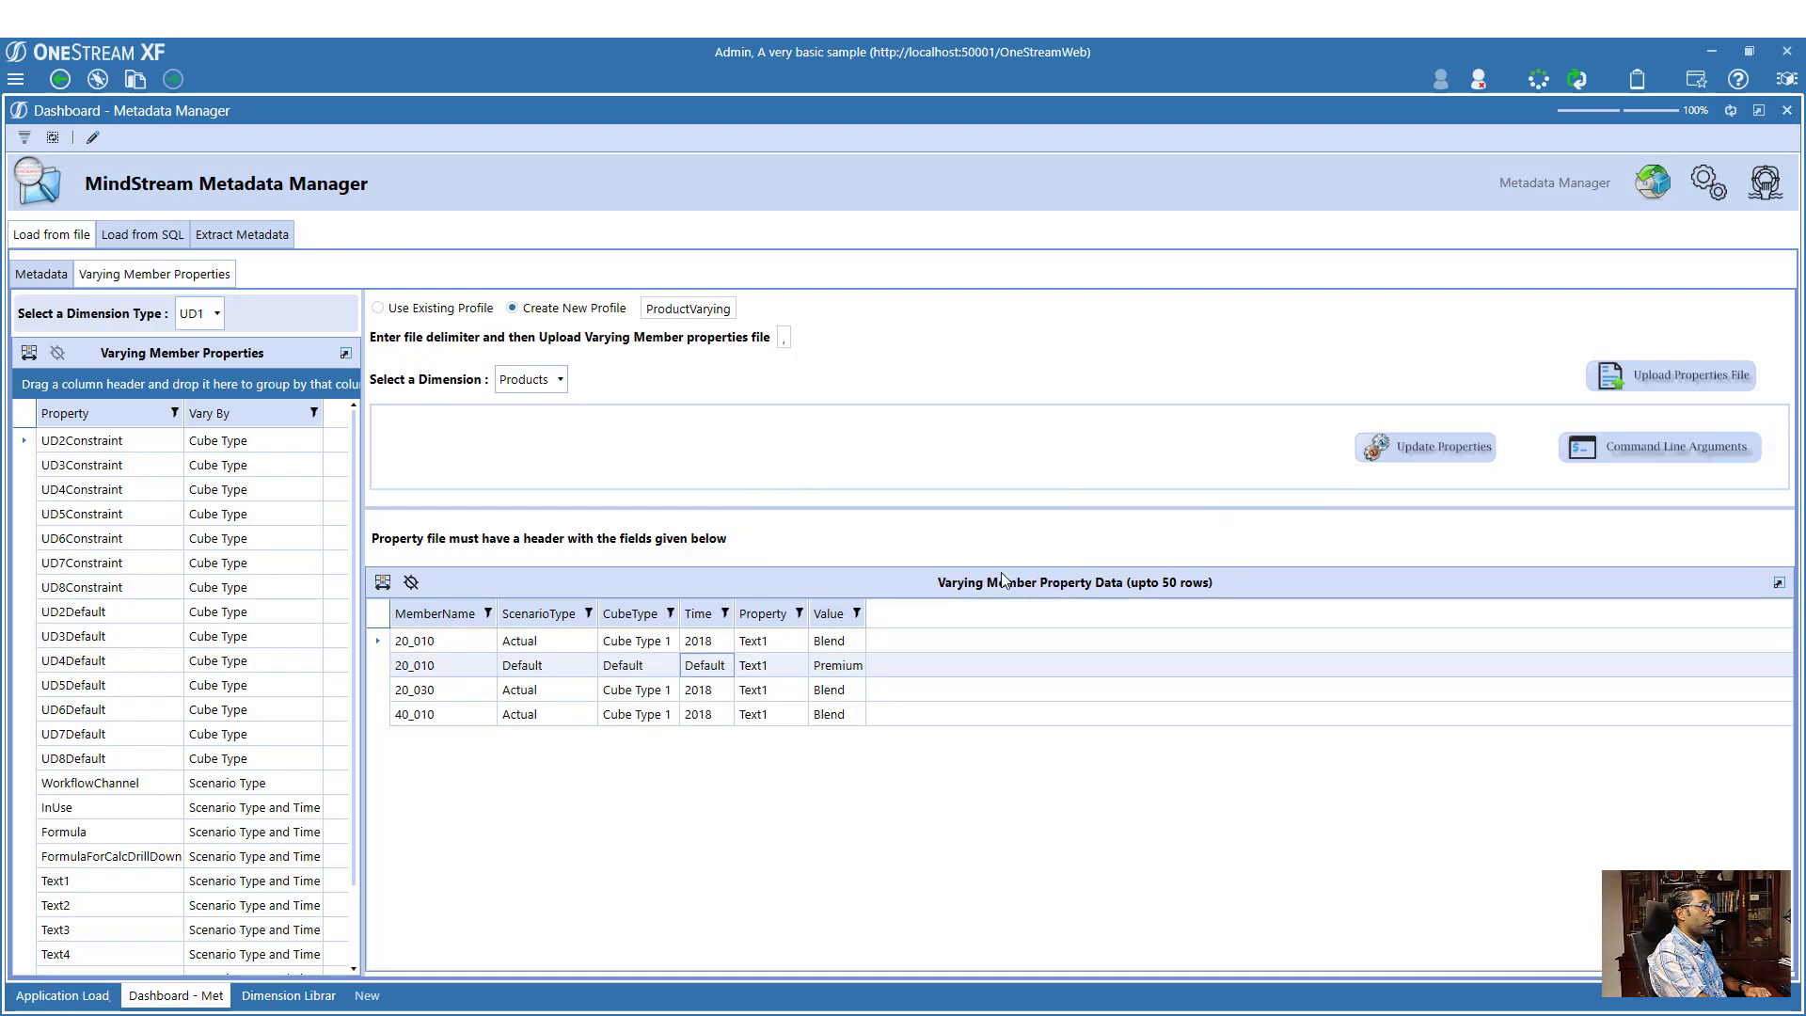
- In the Dimension Library, view the varying Text 1 values of product member 20_010 for the default scenario type
{"action": "left_click", "coordinate": [288, 995]}
{"action": "left_click", "coordinate": [350, 494]}
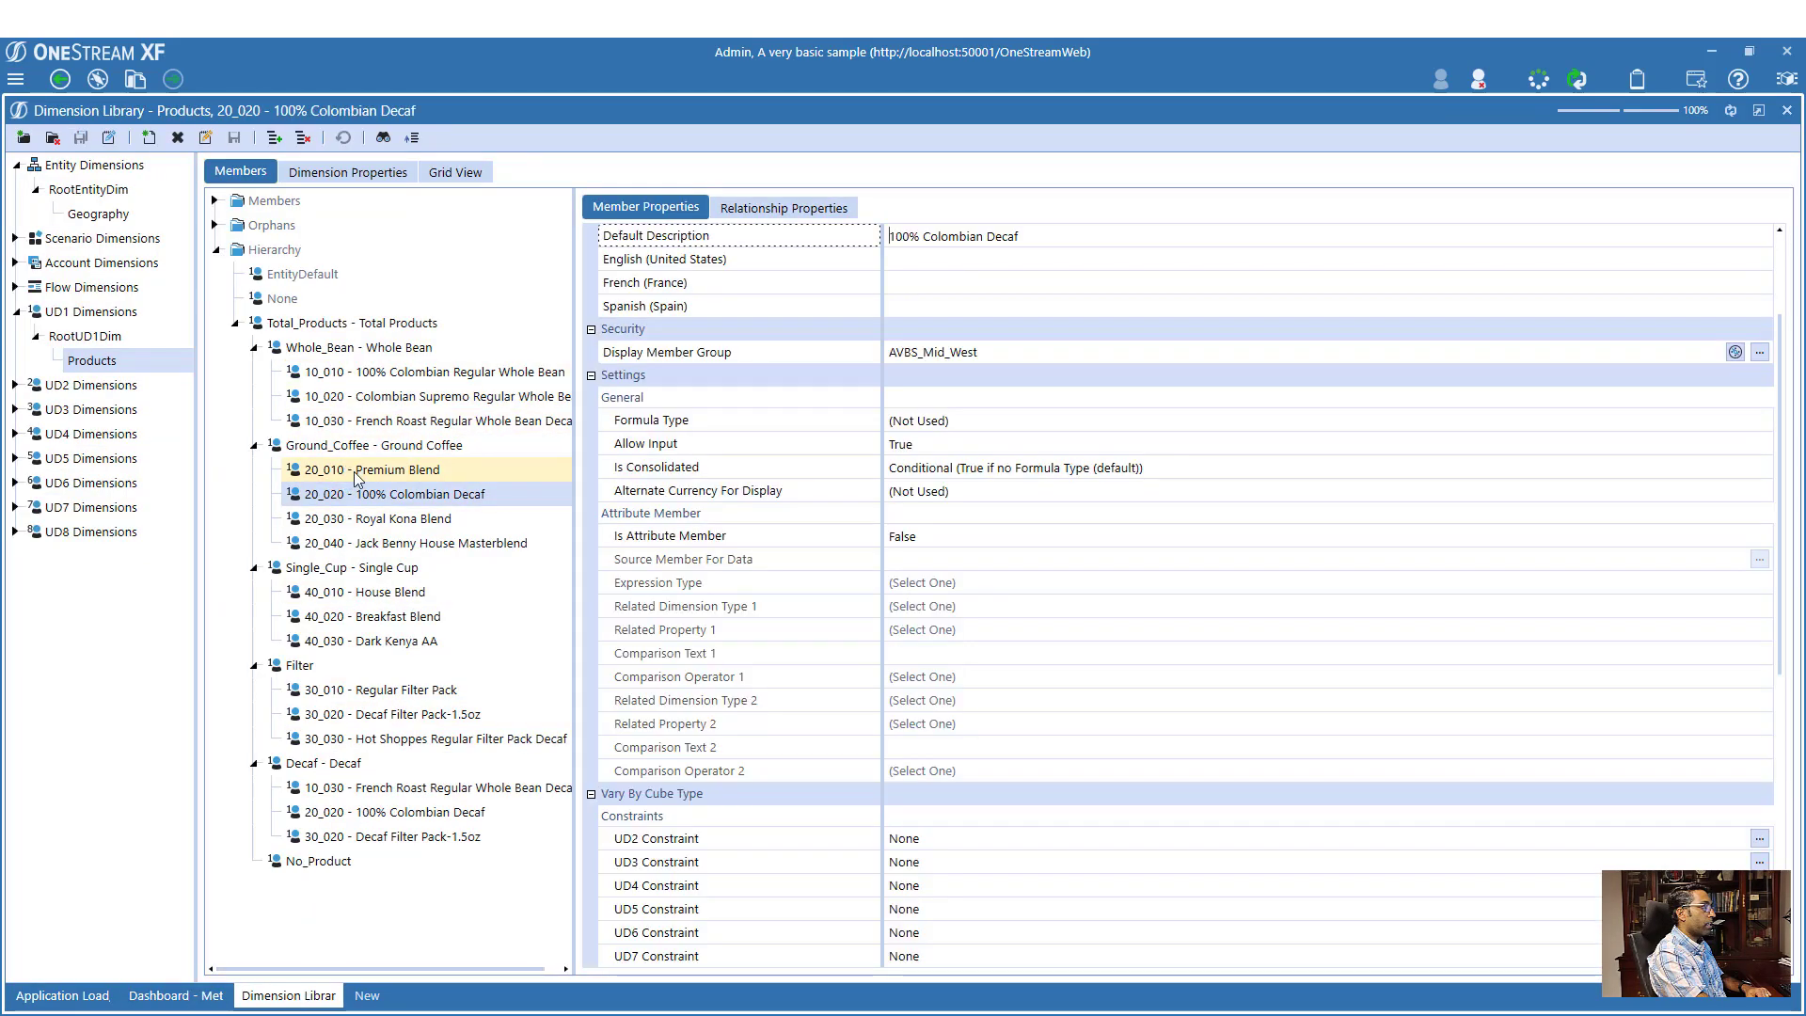
{"action": "left_click", "coordinate": [354, 470]}
{"action": "scroll", "coordinate": [1277, 814], "scroll_direction": "down", "scroll_amount": 13}
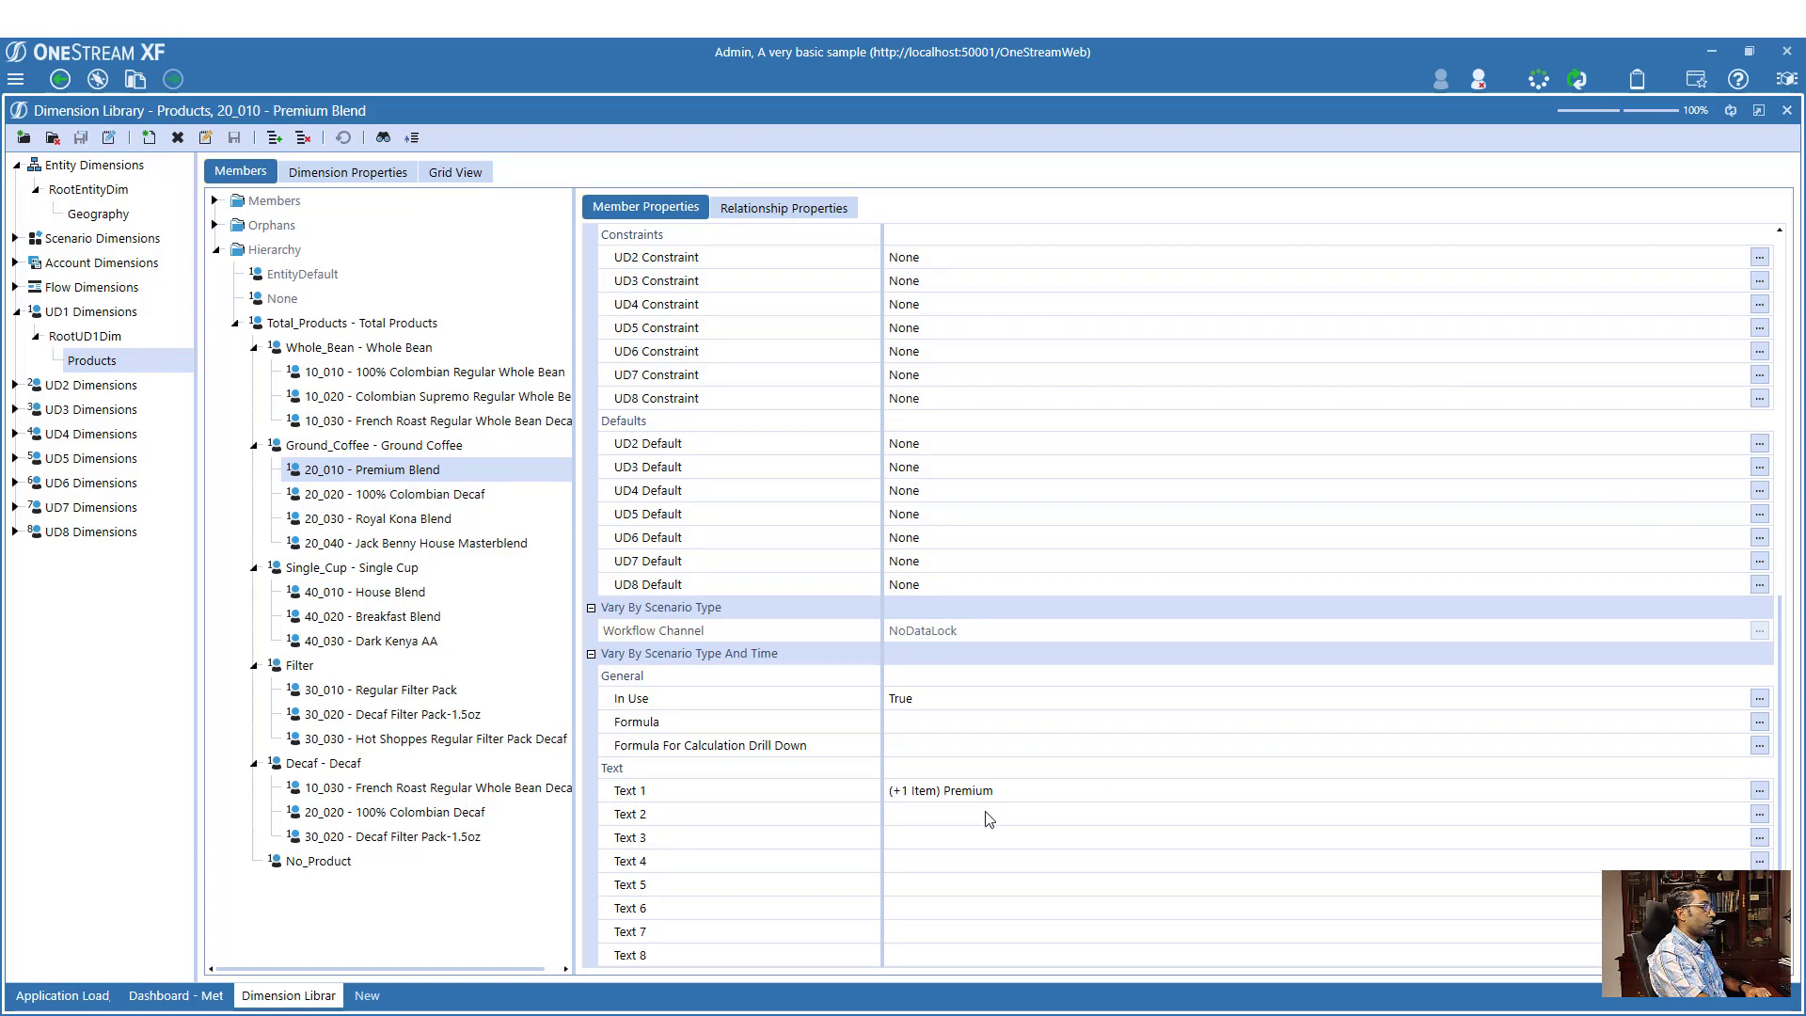
{"action": "left_click", "coordinate": [1758, 792]}
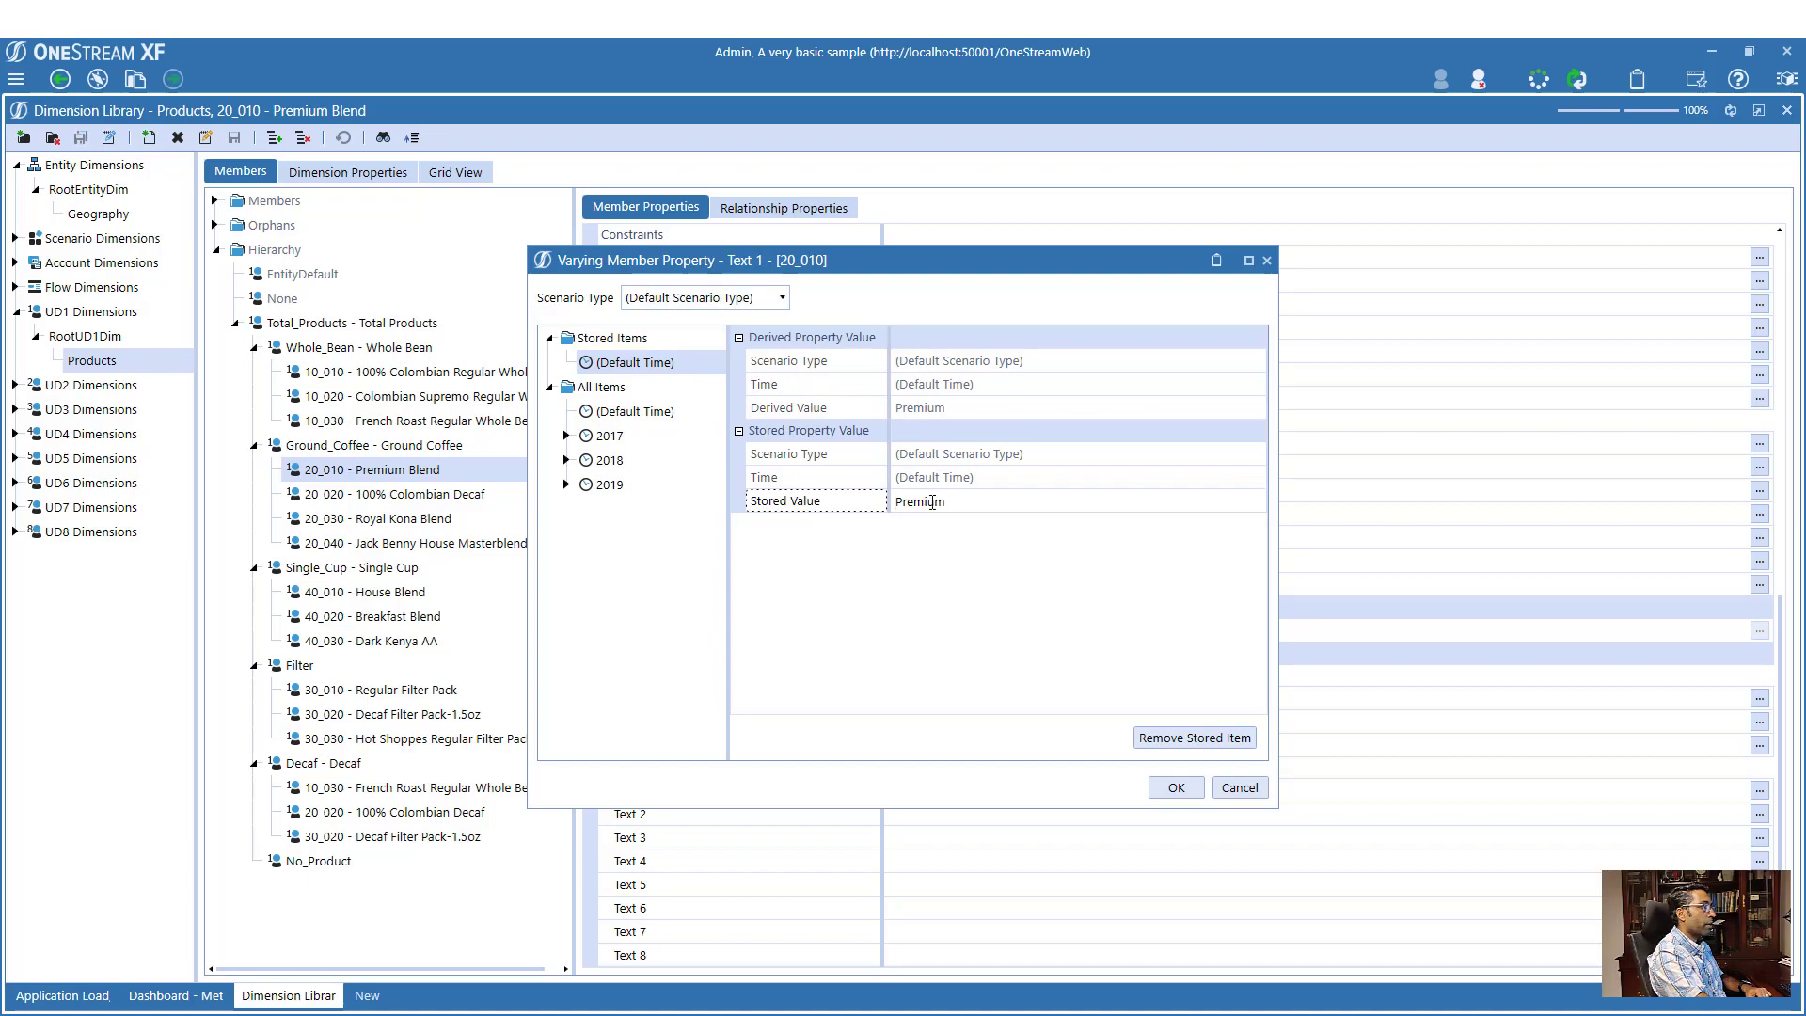
- Check the stored Text 1 value of 20_010 for the Actual scenario type, and close the property without changes
{"action": "left_click", "coordinate": [718, 299]}
{"action": "left_click", "coordinate": [667, 346]}
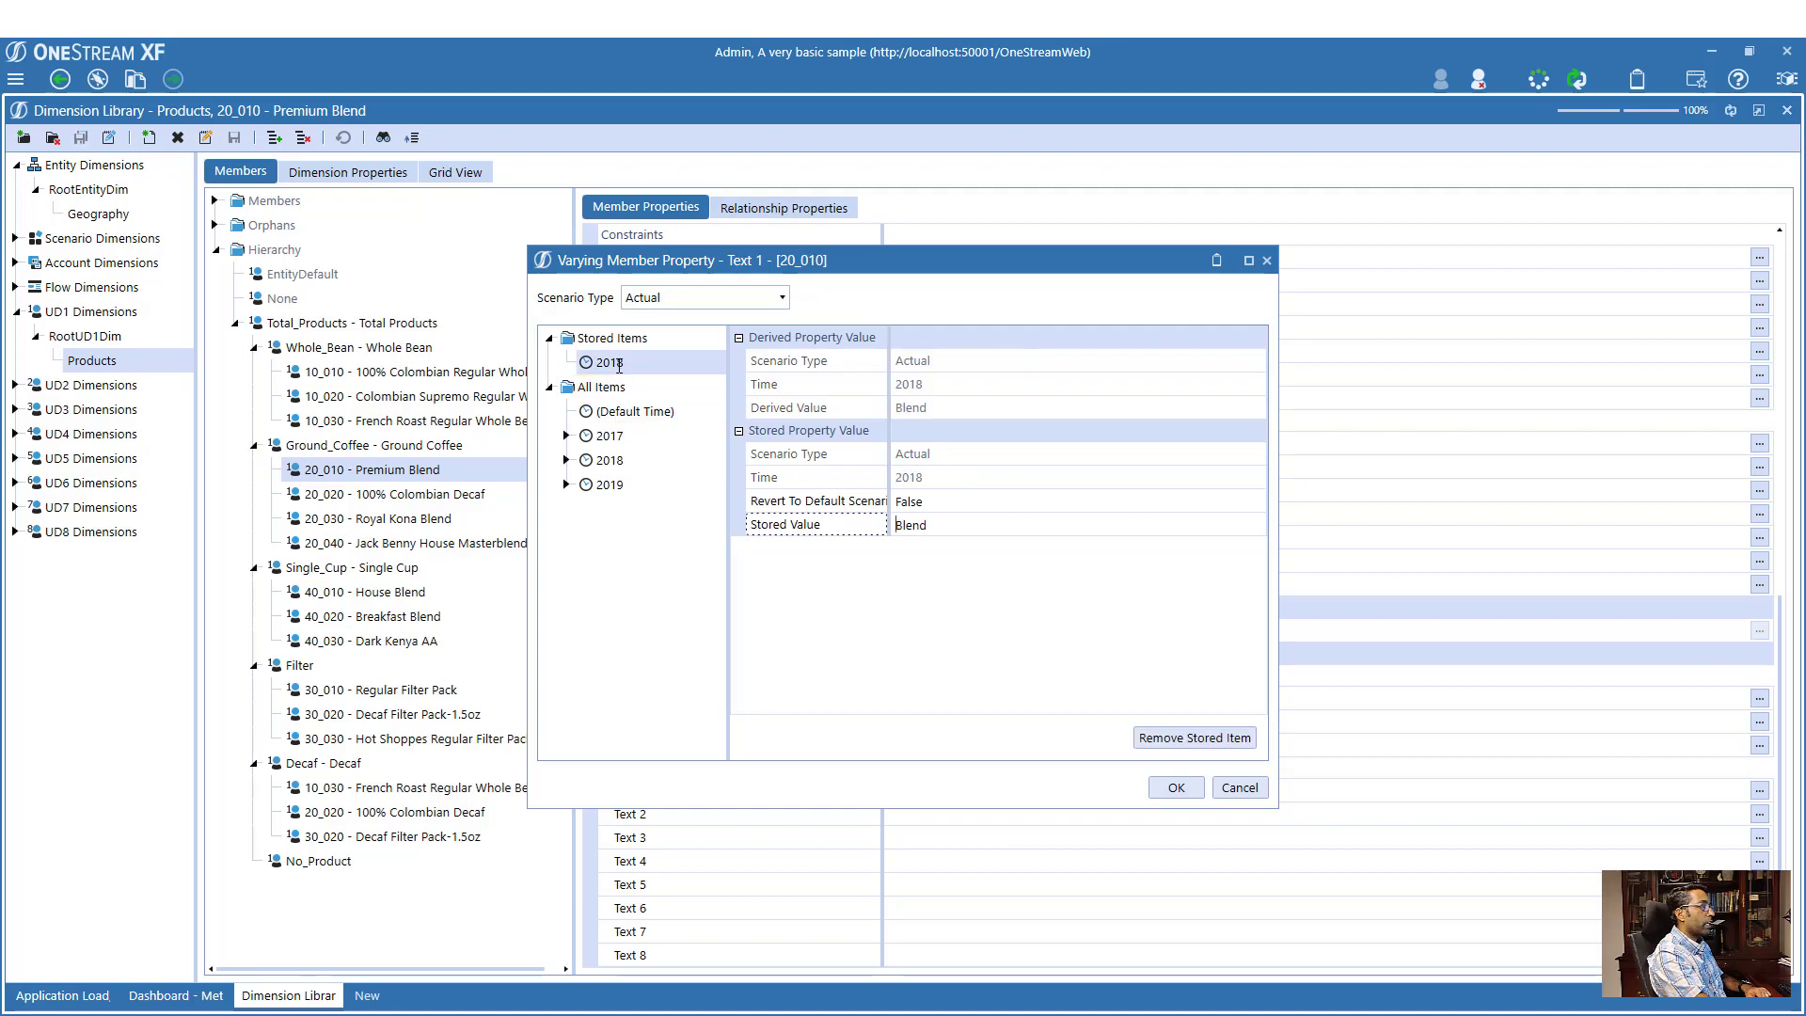
{"action": "left_click", "coordinate": [907, 524]}
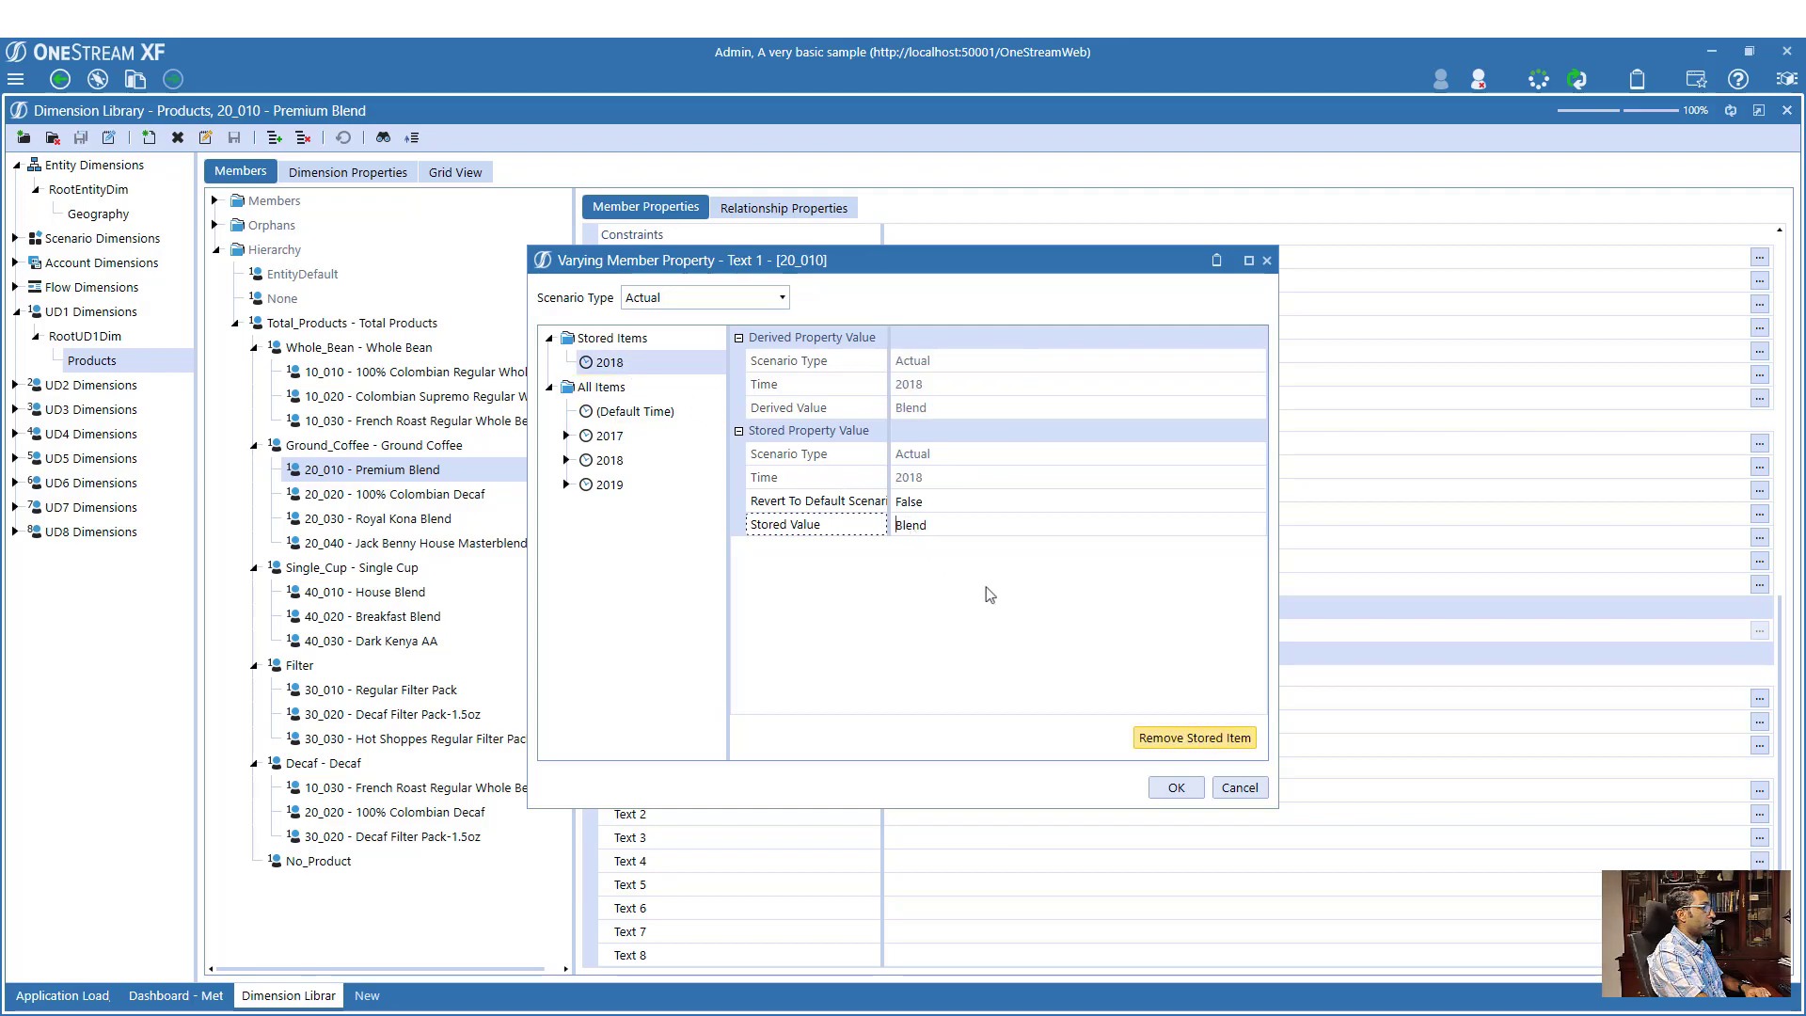
{"action": "left_click", "coordinate": [1236, 787]}
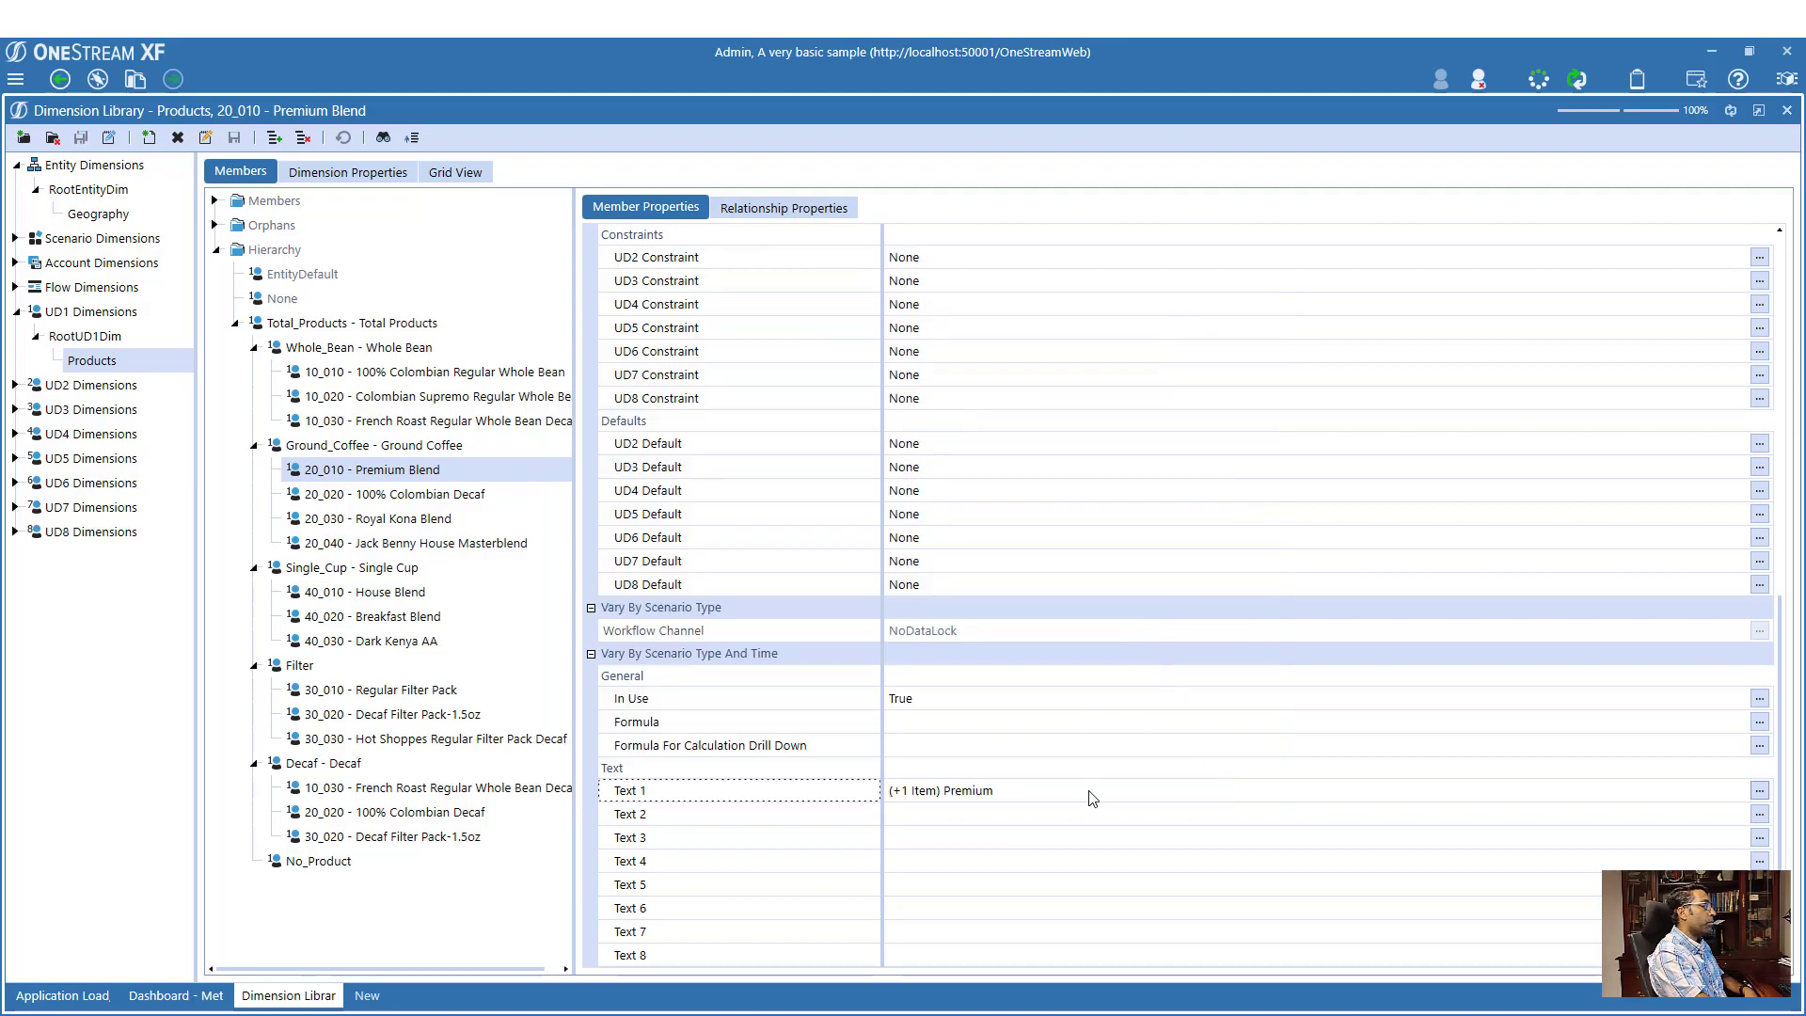